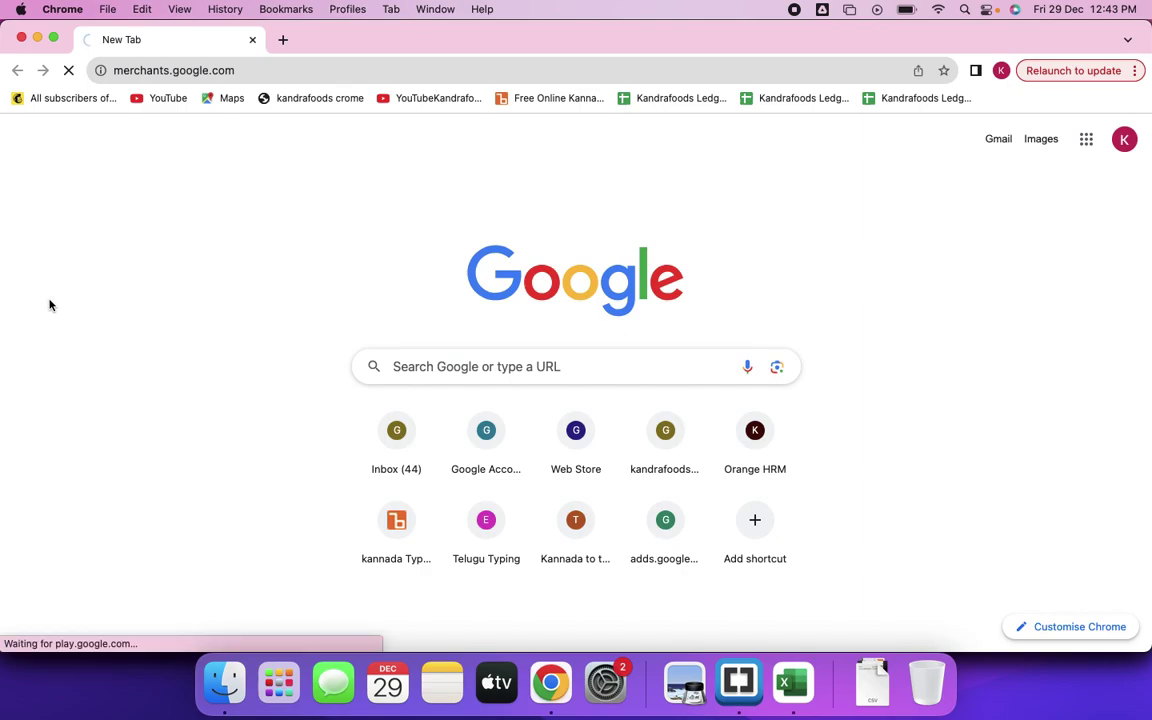
{"action": "key", "text": "XF86AudioLowerVolume"}
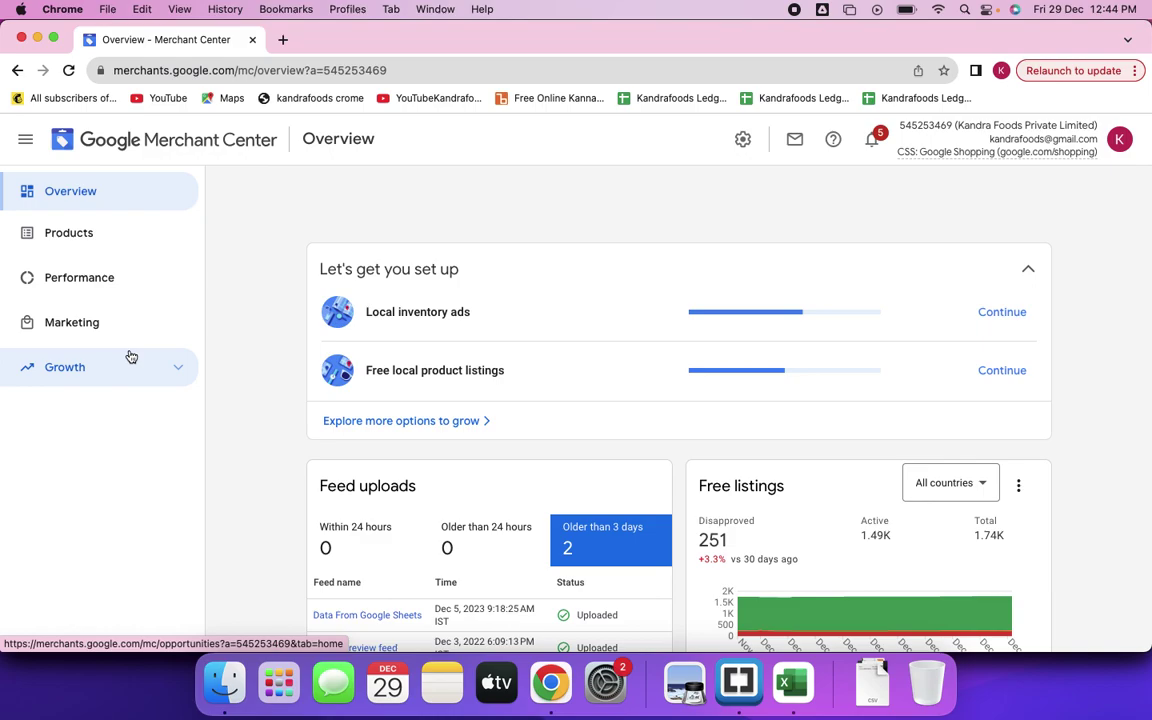
Search Google in a new browser tab for "digital marketing course in hsr layout".
{"action": "left_click", "coordinate": [282, 40]}
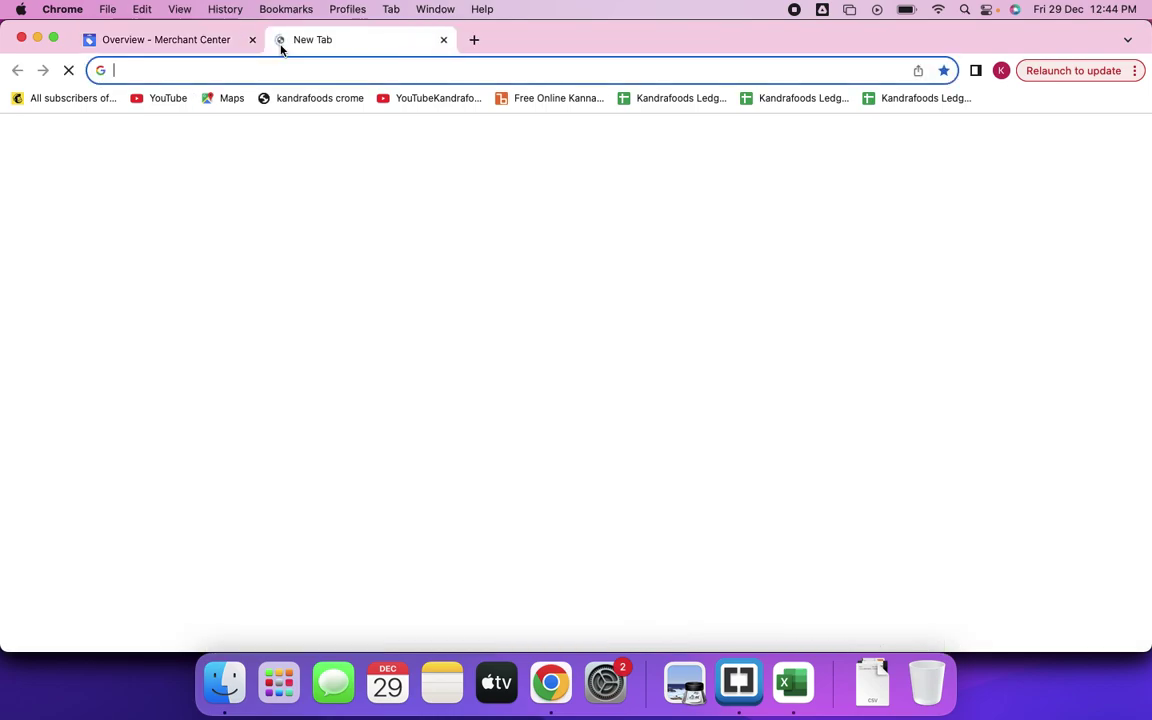
{"action": "type", "text": "digita"}
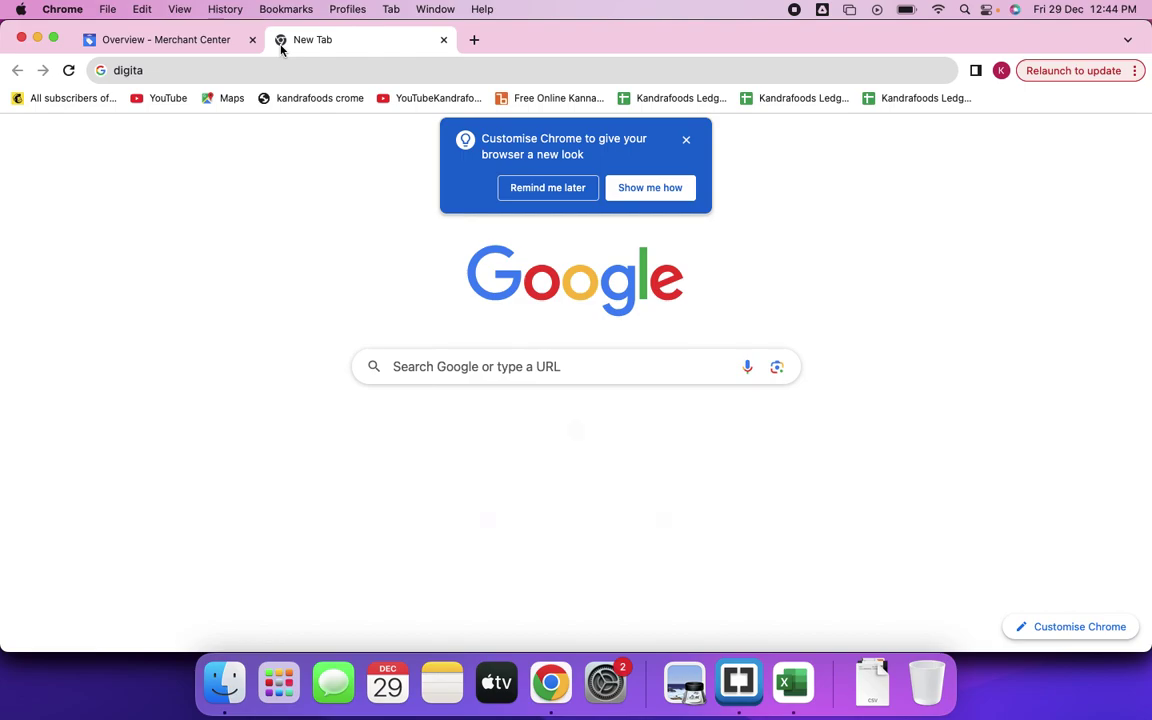
{"action": "left_click", "coordinate": [566, 187]}
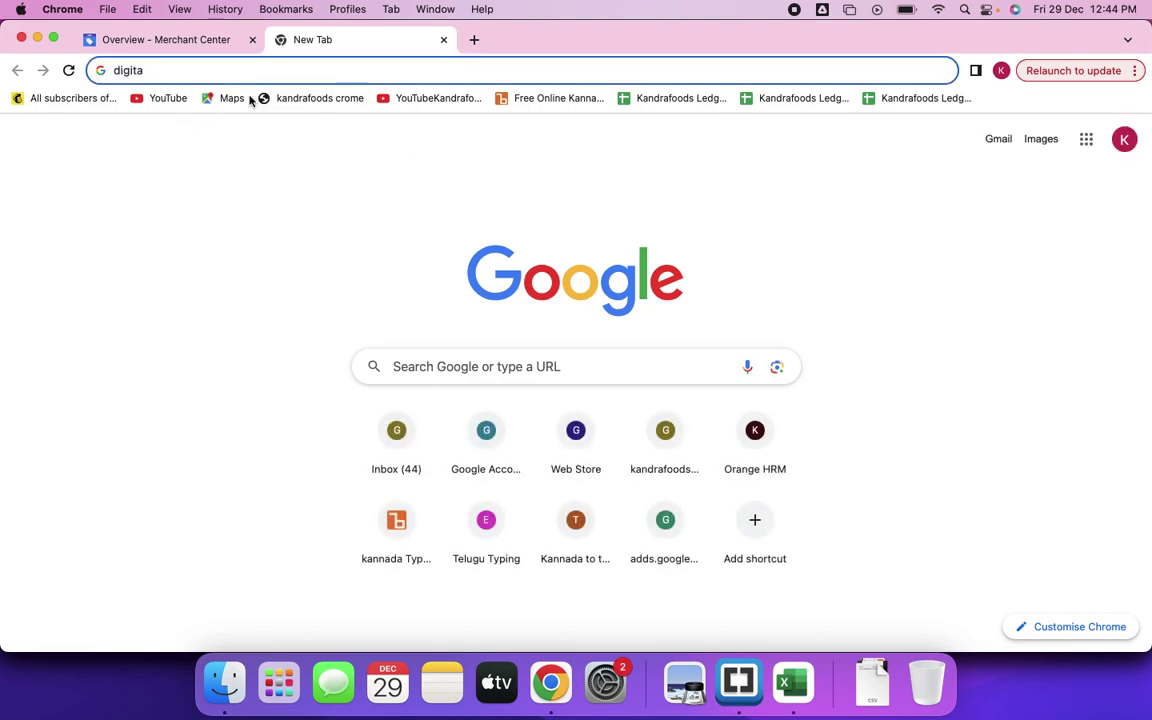
{"action": "type", "text": "l marketing"}
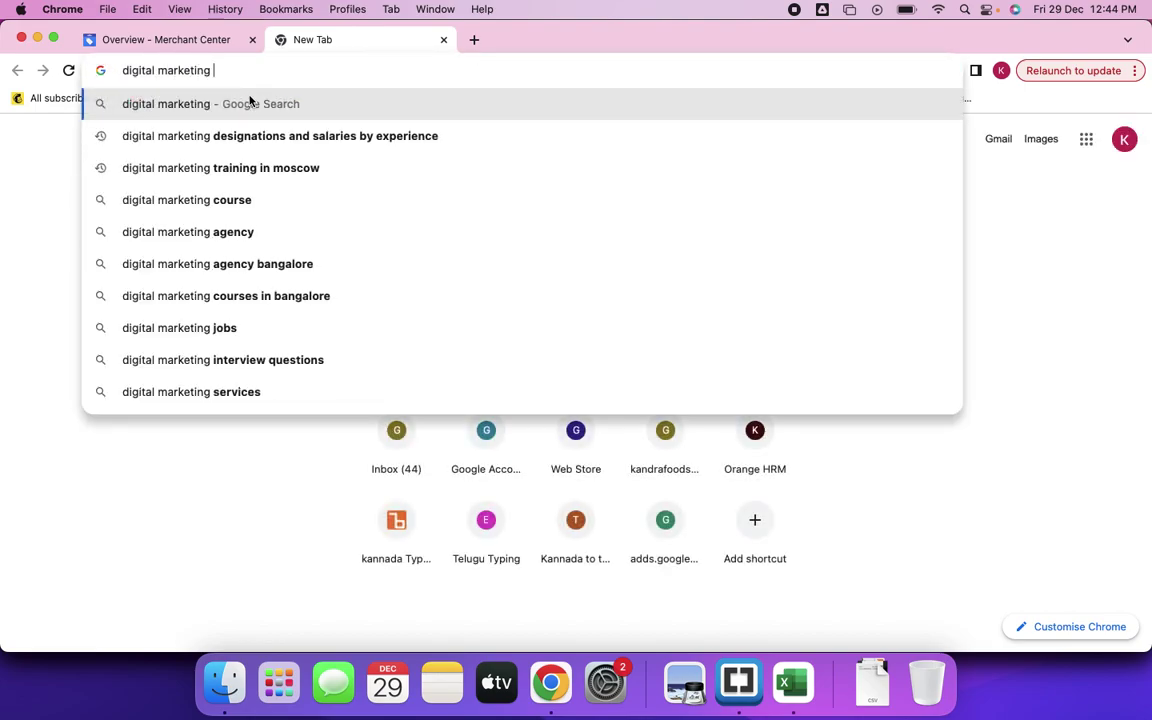
{"action": "key", "text": "Down"}
{"action": "key", "text": "Down"}
{"action": "key", "text": "Down"}
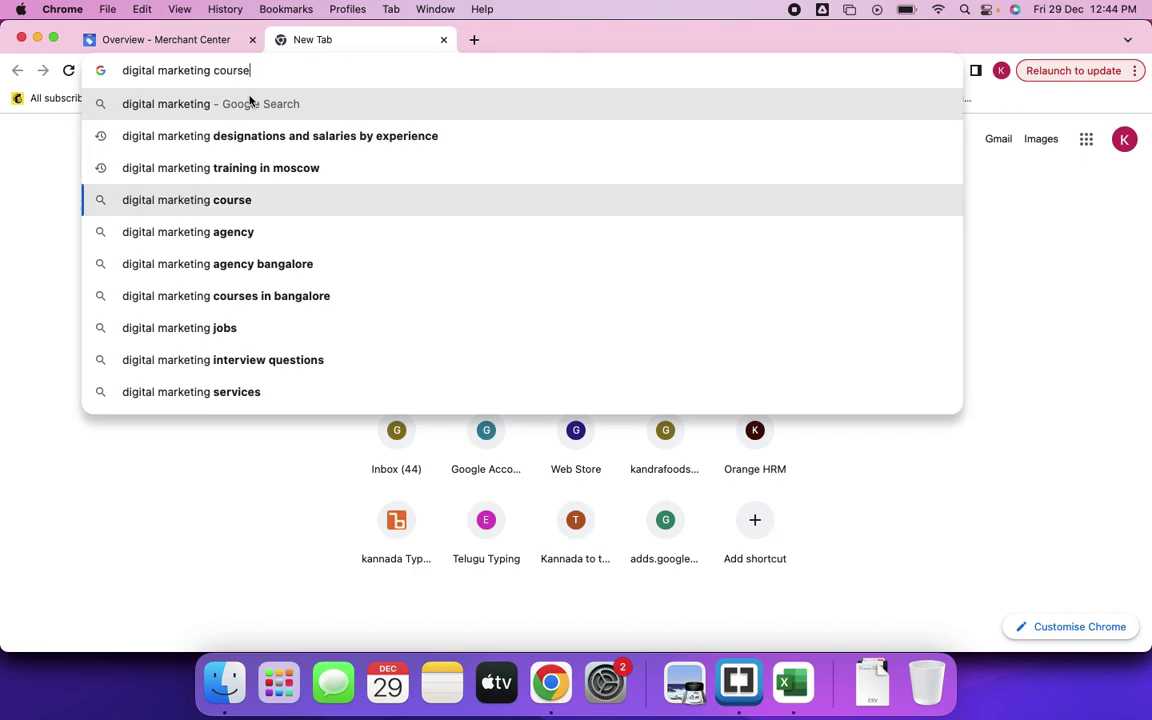
{"action": "type", "text": "inn sr"}
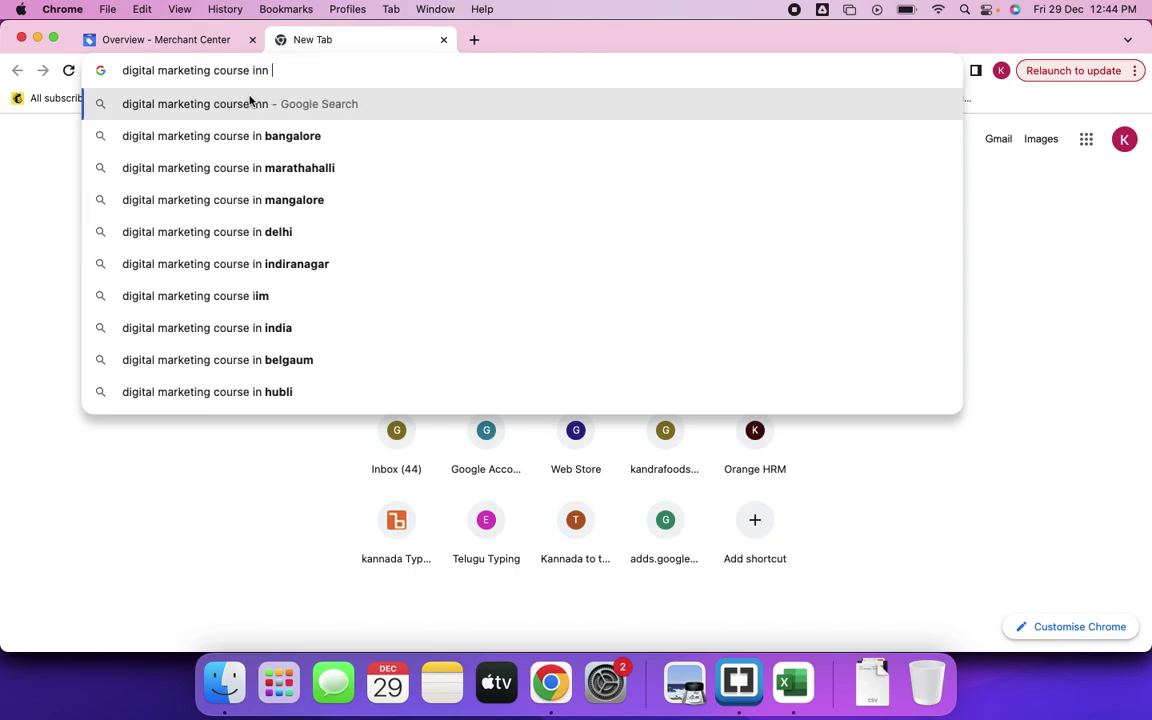
{"action": "key", "text": "BackSpace"}
{"action": "key", "text": "BackSpace"}
{"action": "key", "text": "BackSpace"}
{"action": "key", "text": "BackSpace"}
{"action": "type", "text": "hsr la"}
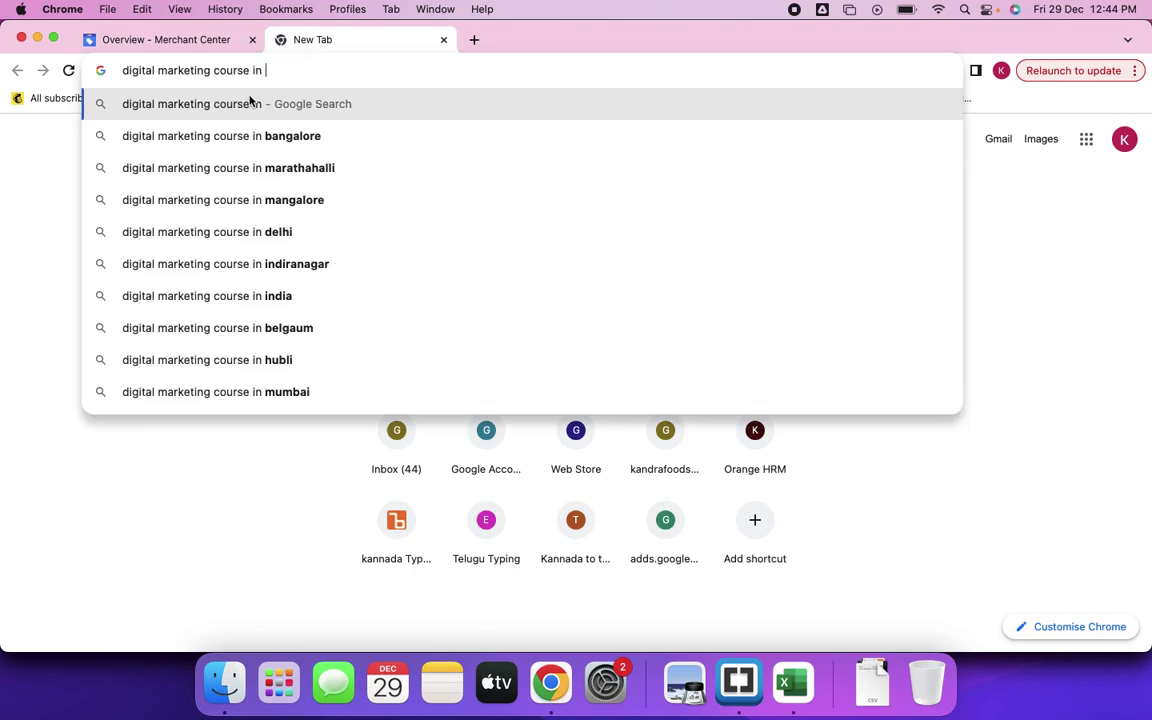
{"action": "type", "text": "you"}
{"action": "key", "text": "Return"}
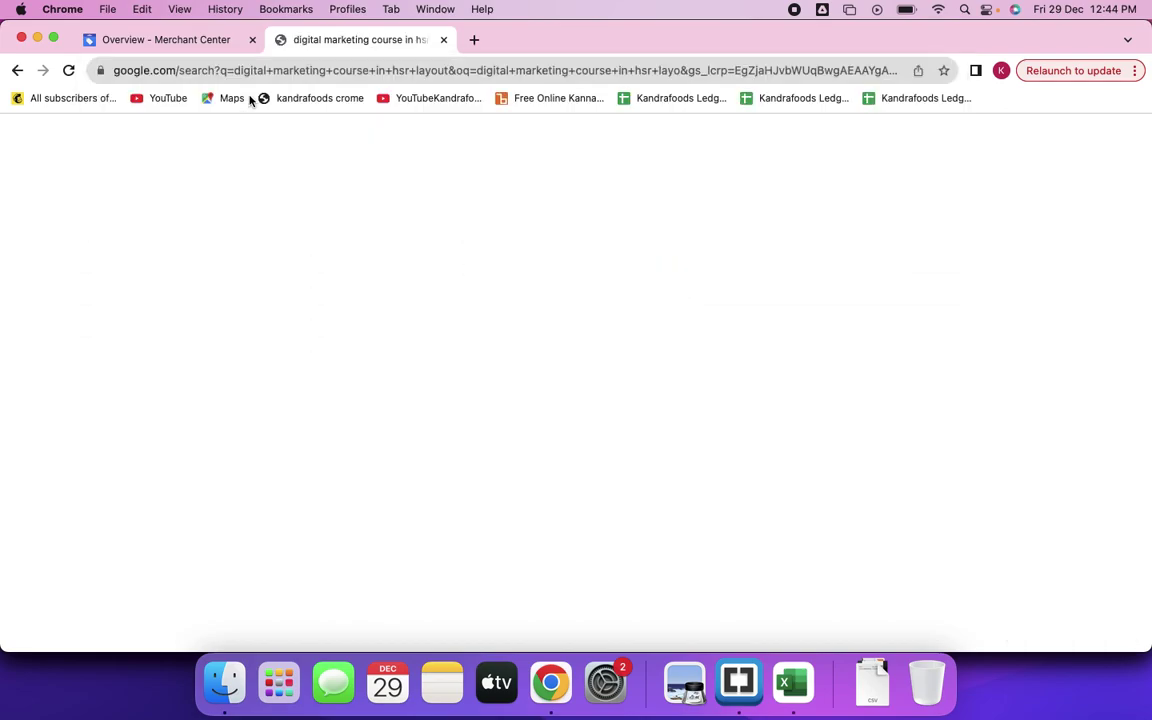
Examine the places, organic results, sponsored text ads and related searches listed for the digital marketing course query.
{"action": "scroll", "coordinate": [30, 486], "scroll_direction": "down", "scroll_amount": 2}
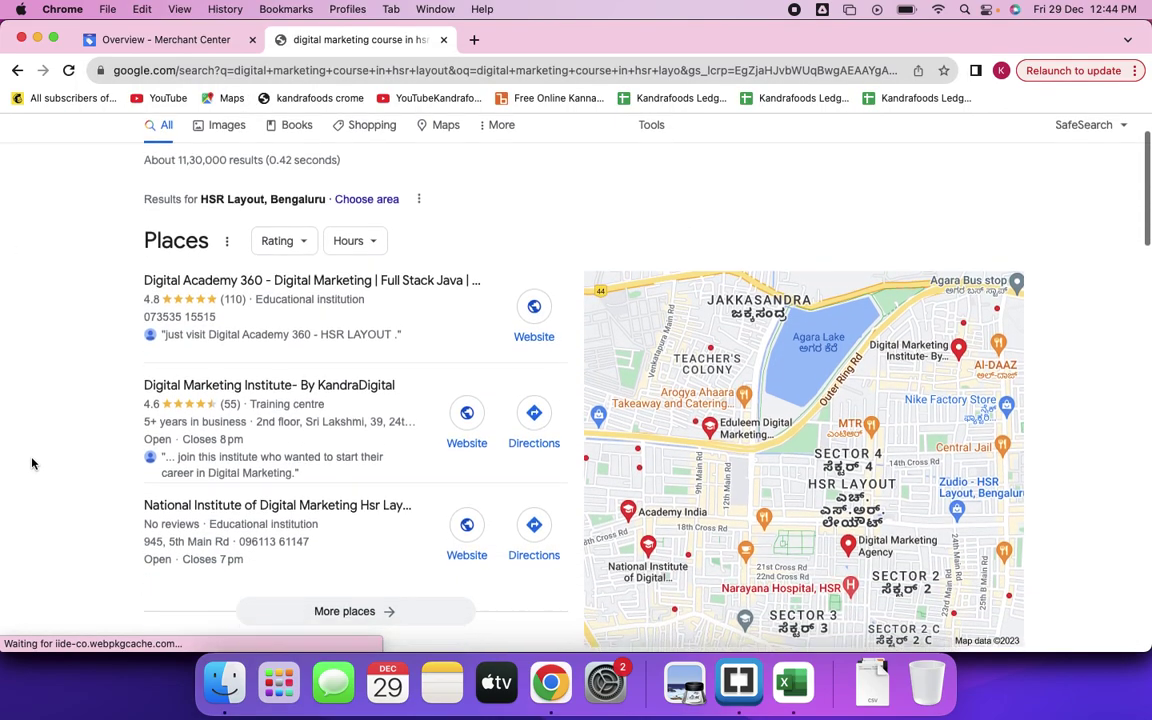
{"action": "left_click", "coordinate": [178, 383]}
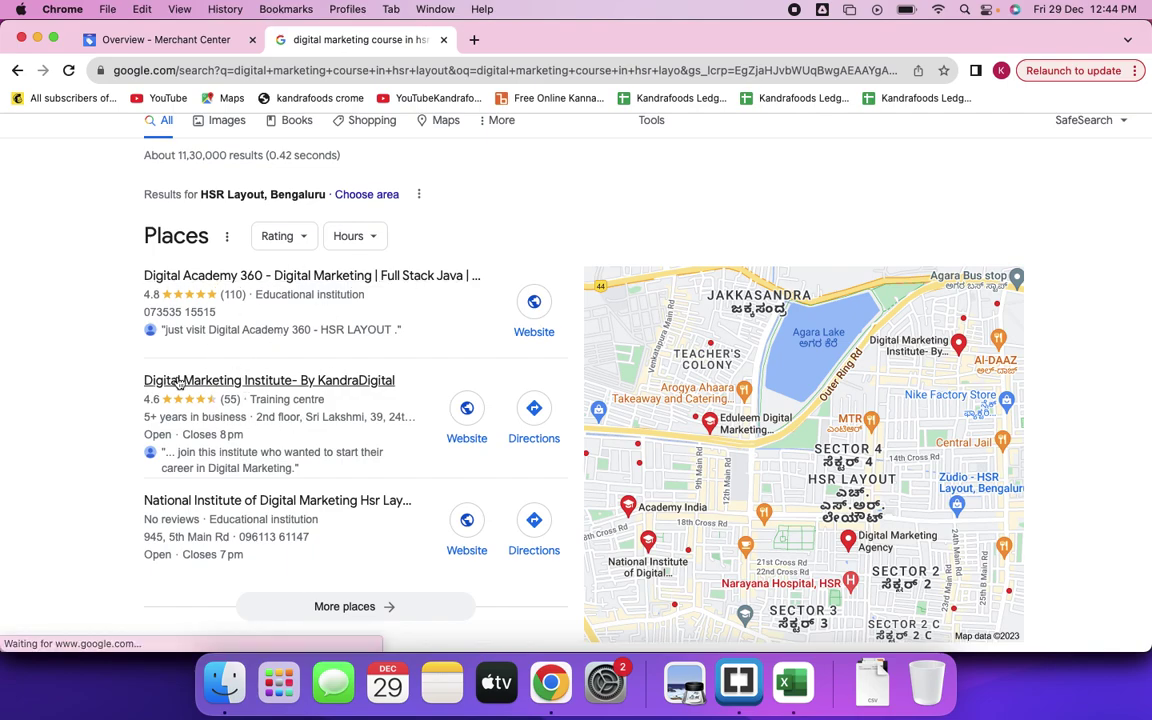
{"action": "scroll", "coordinate": [178, 383], "scroll_direction": "down", "scroll_amount": 10}
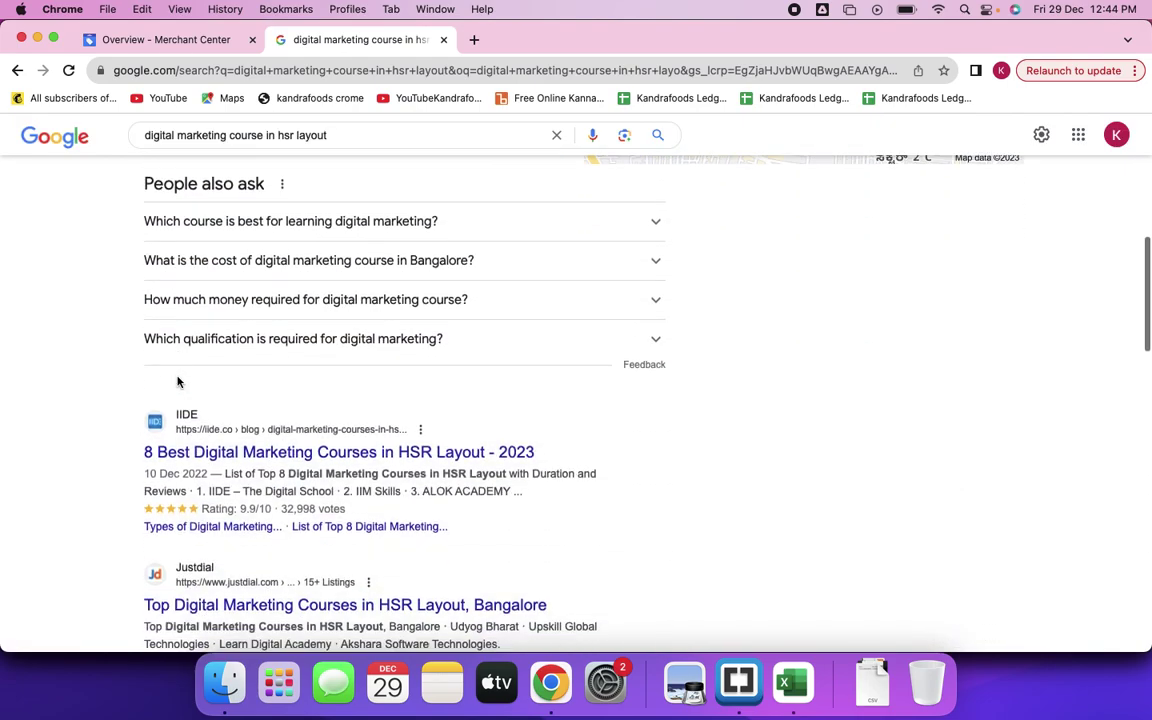
{"action": "scroll", "coordinate": [178, 380], "scroll_direction": "down", "scroll_amount": 7}
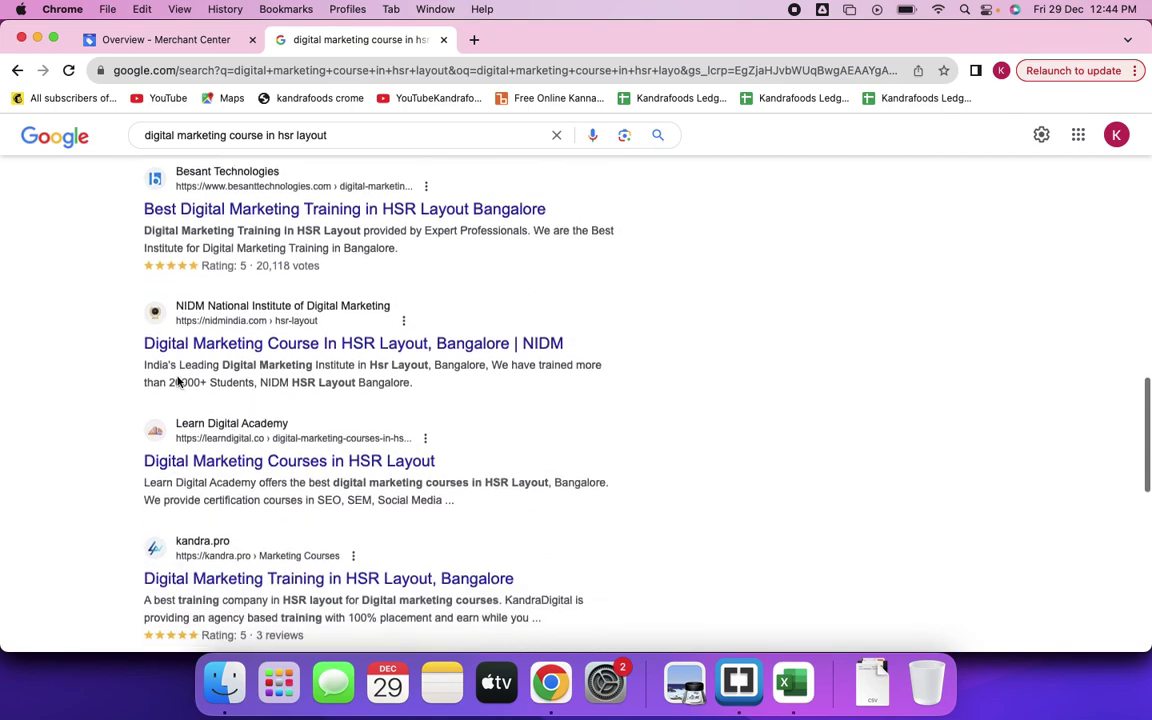
{"action": "scroll", "coordinate": [178, 381], "scroll_direction": "up", "scroll_amount": 4}
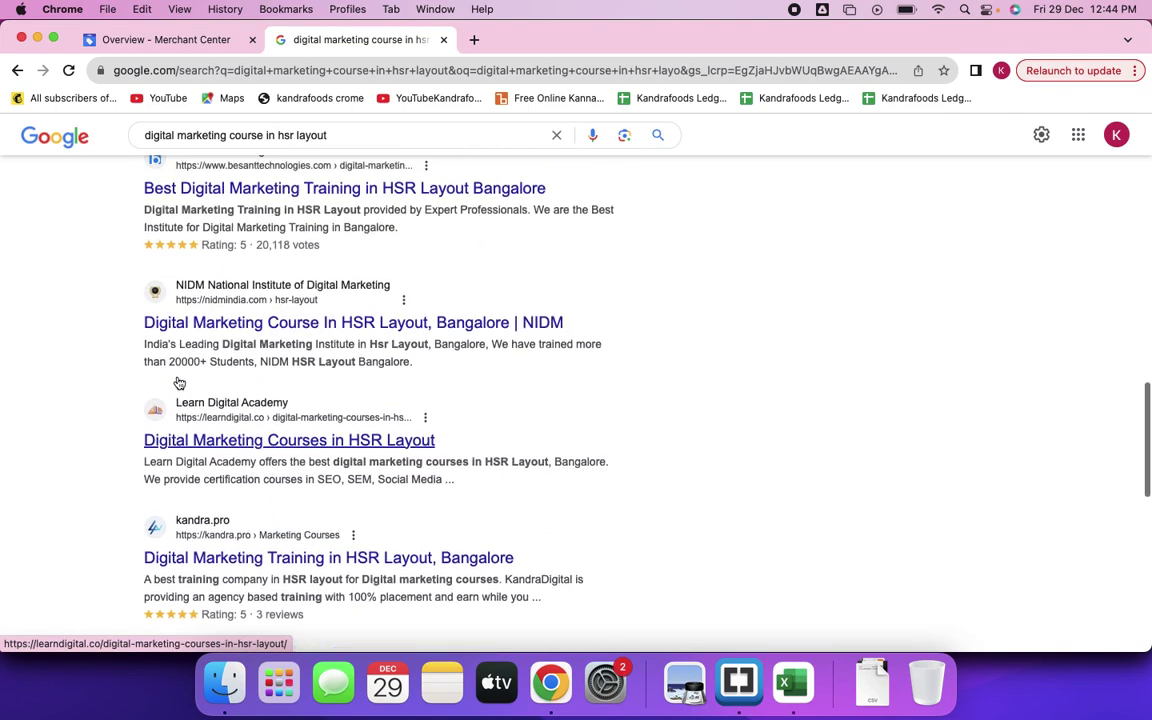
{"action": "scroll", "coordinate": [178, 381], "scroll_direction": "down", "scroll_amount": 4}
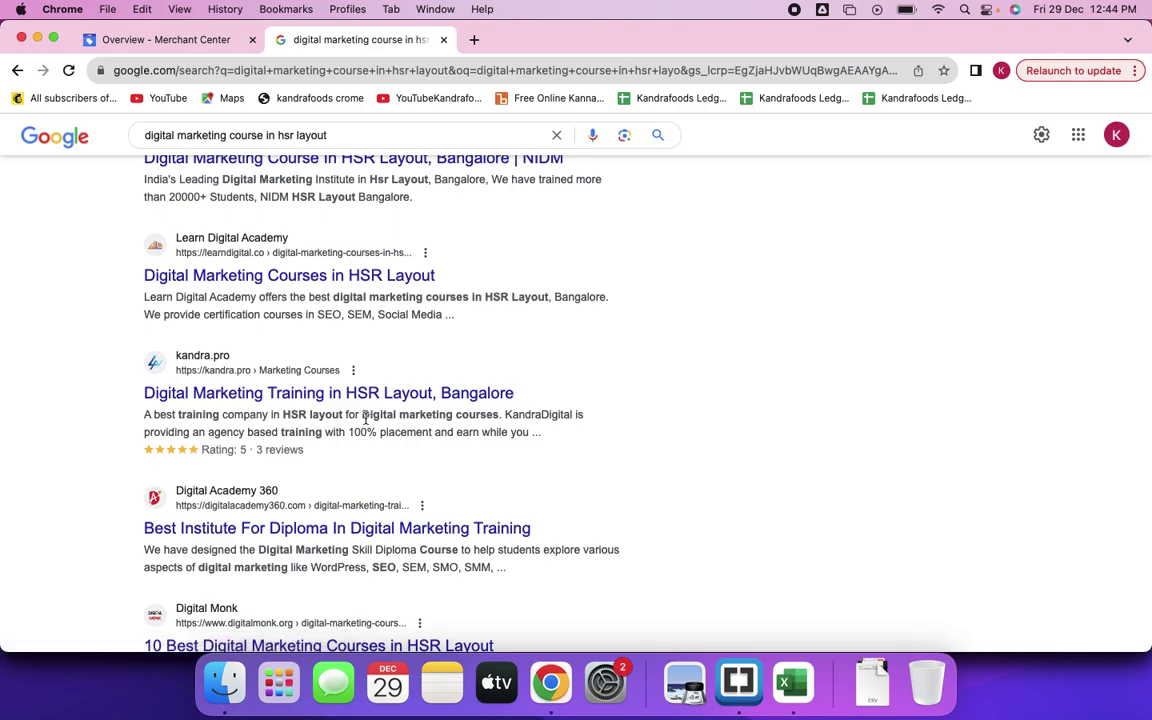
{"action": "scroll", "coordinate": [365, 419], "scroll_direction": "down", "scroll_amount": 4}
{"action": "scroll", "coordinate": [365, 419], "scroll_direction": "up", "scroll_amount": 8}
{"action": "scroll", "coordinate": [366, 420], "scroll_direction": "down", "scroll_amount": 12}
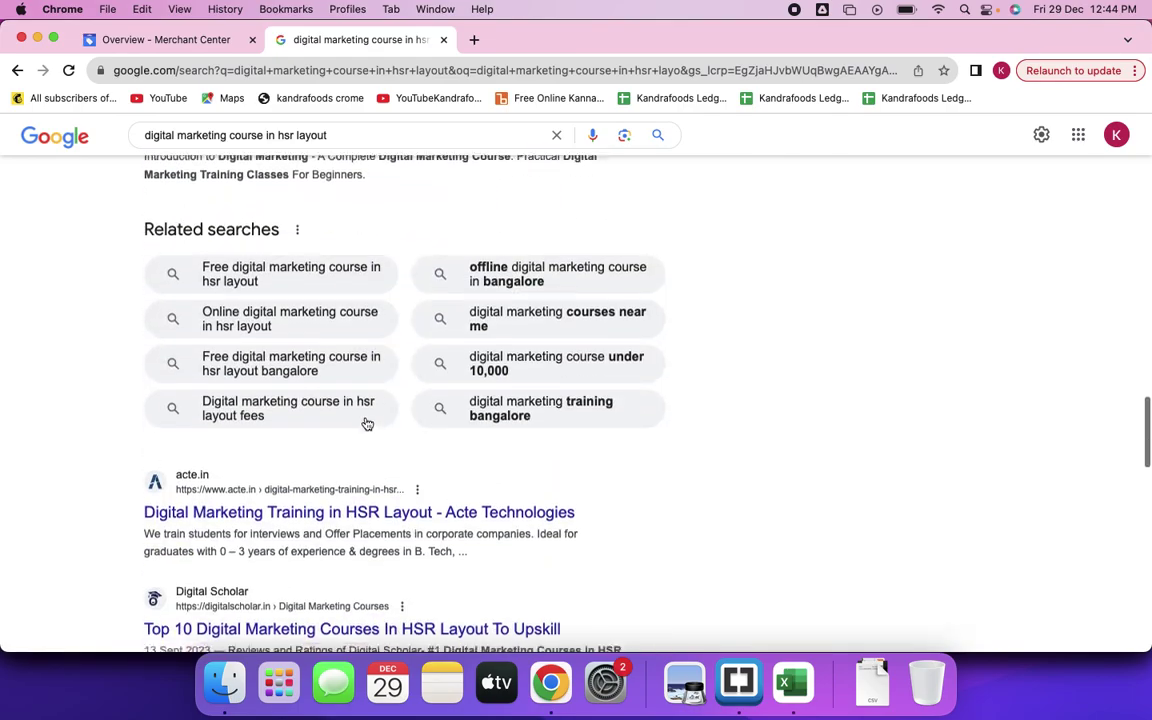
{"action": "scroll", "coordinate": [368, 420], "scroll_direction": "up", "scroll_amount": 4}
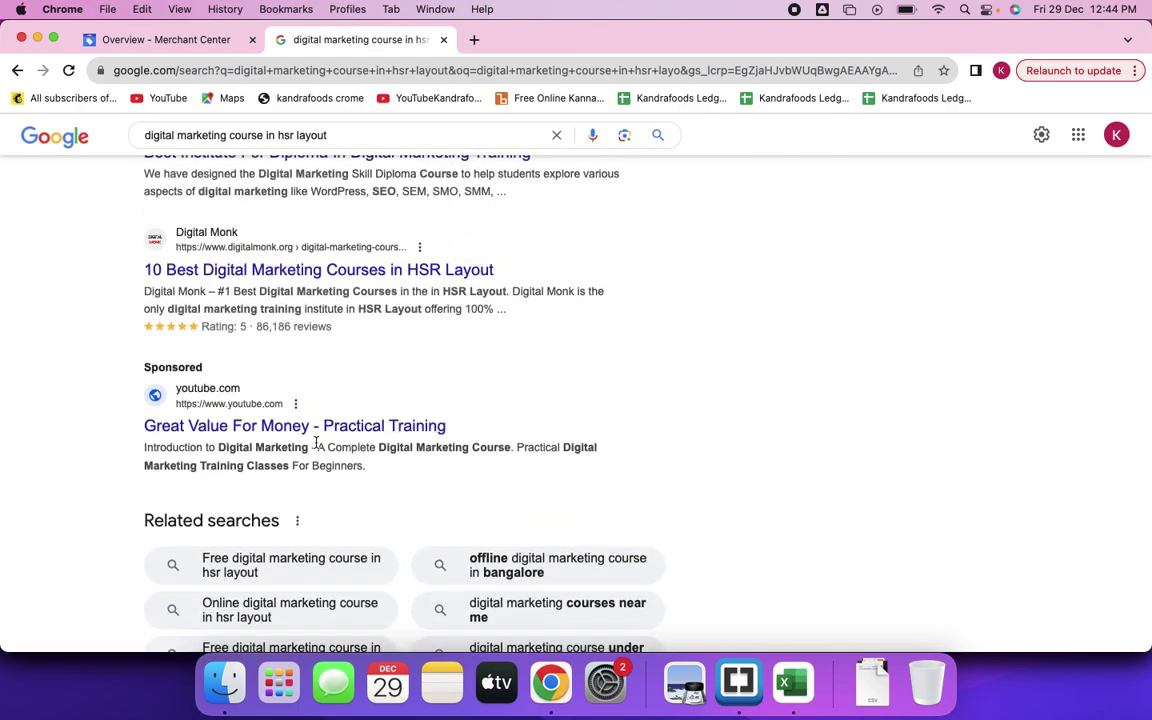
{"action": "scroll", "coordinate": [469, 386], "scroll_direction": "up", "scroll_amount": 20}
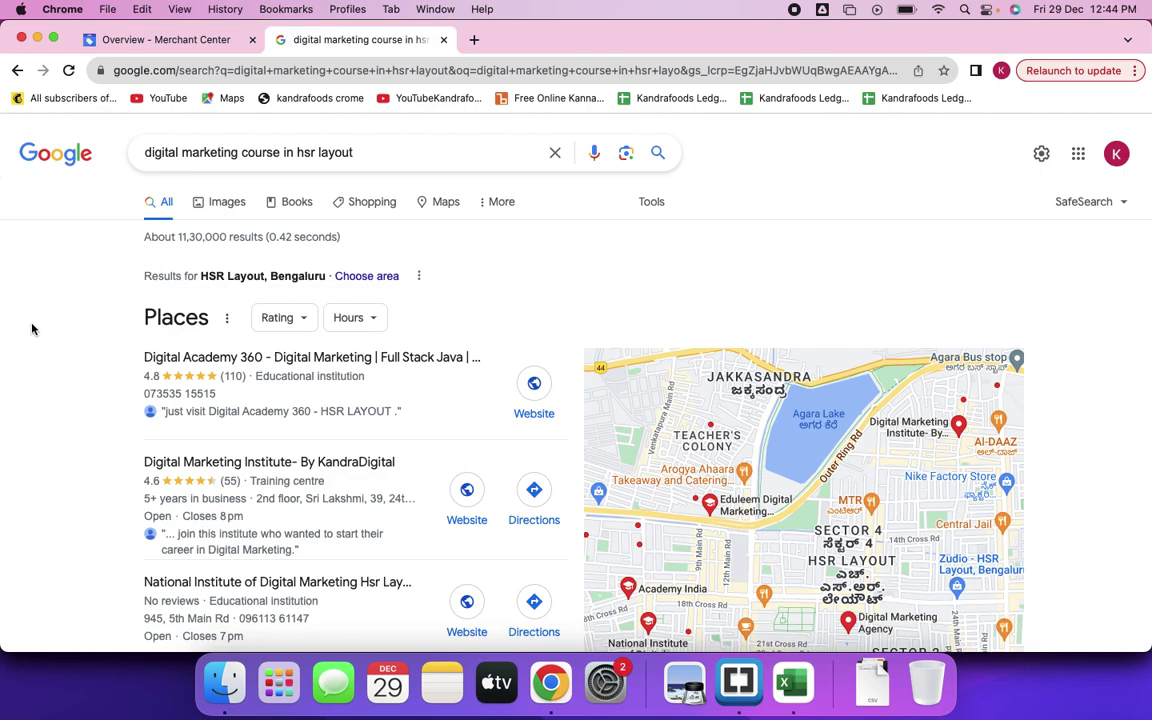
Replace the Google query with "pela vadiyalu online" and run the search.
{"action": "left_click", "coordinate": [378, 156]}
{"action": "key", "text": "super+a"}
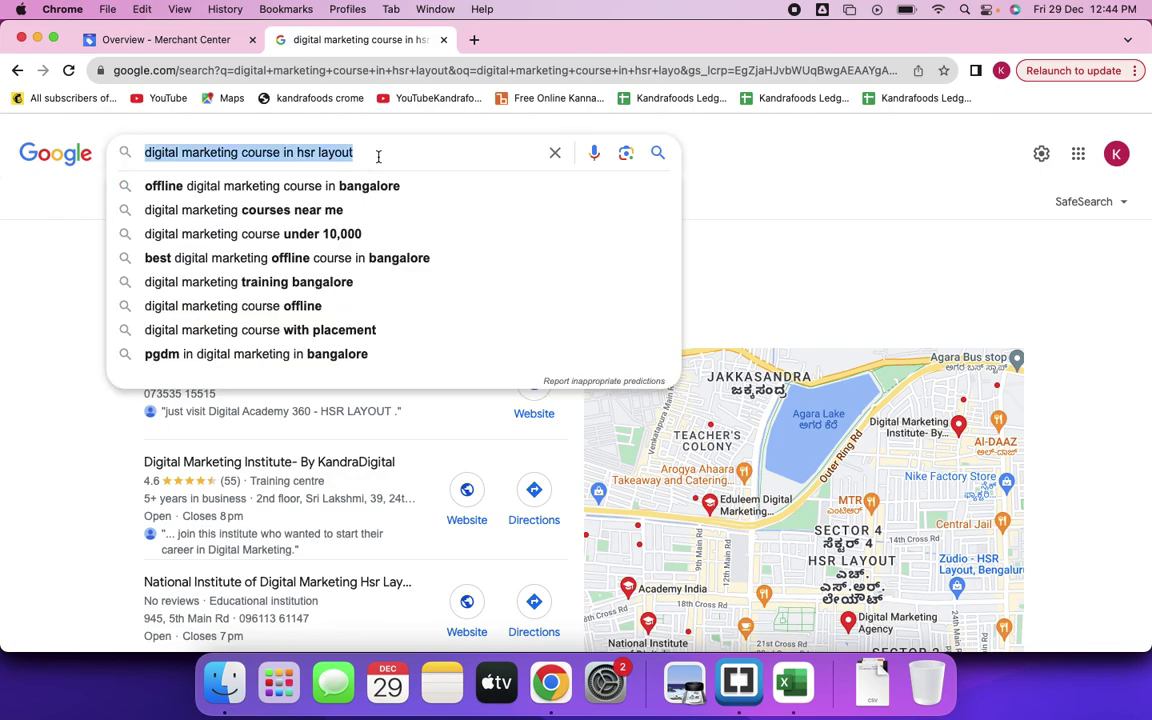
{"action": "type", "text": "pela"}
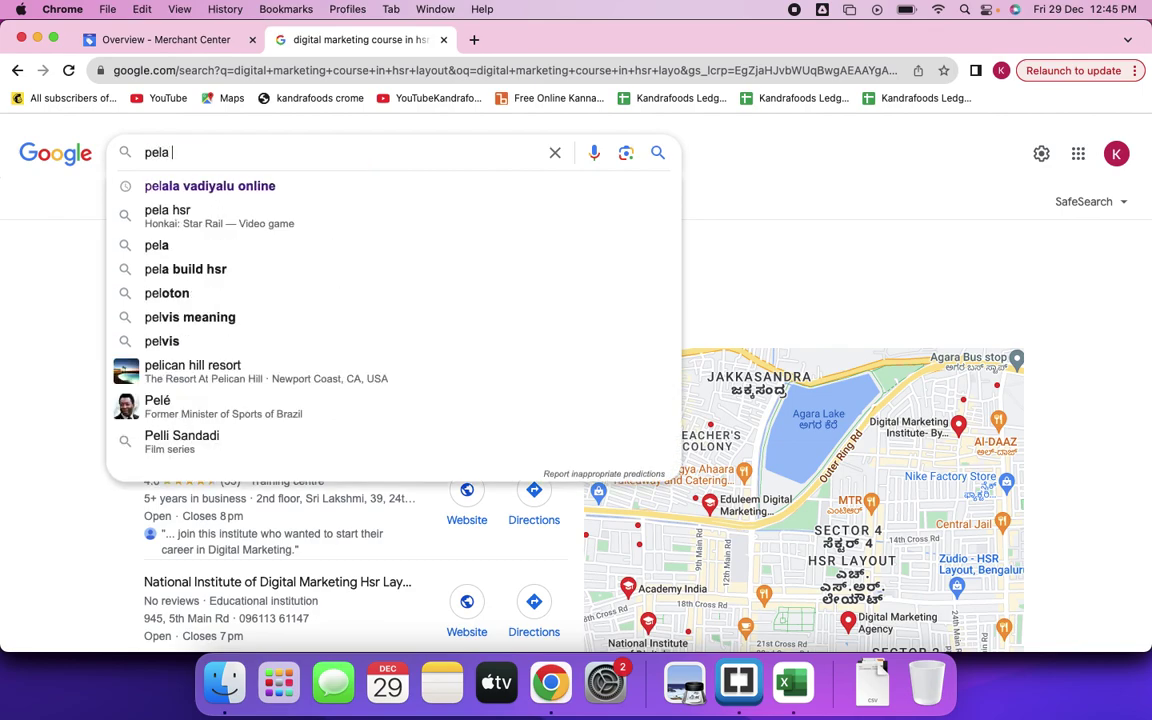
{"action": "type", "text": " va"}
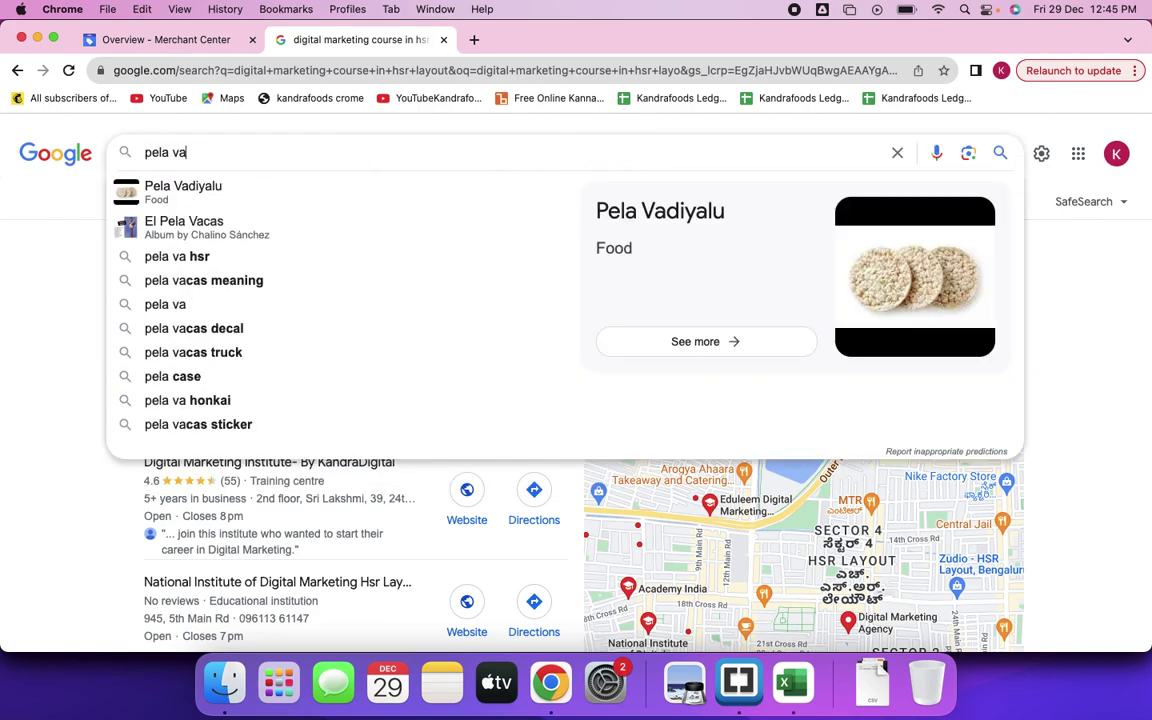
{"action": "type", "text": "diyalu"}
{"action": "key", "text": "BackSpace"}
{"action": "key", "text": "BackSpace"}
{"action": "type", "text": "alu "}
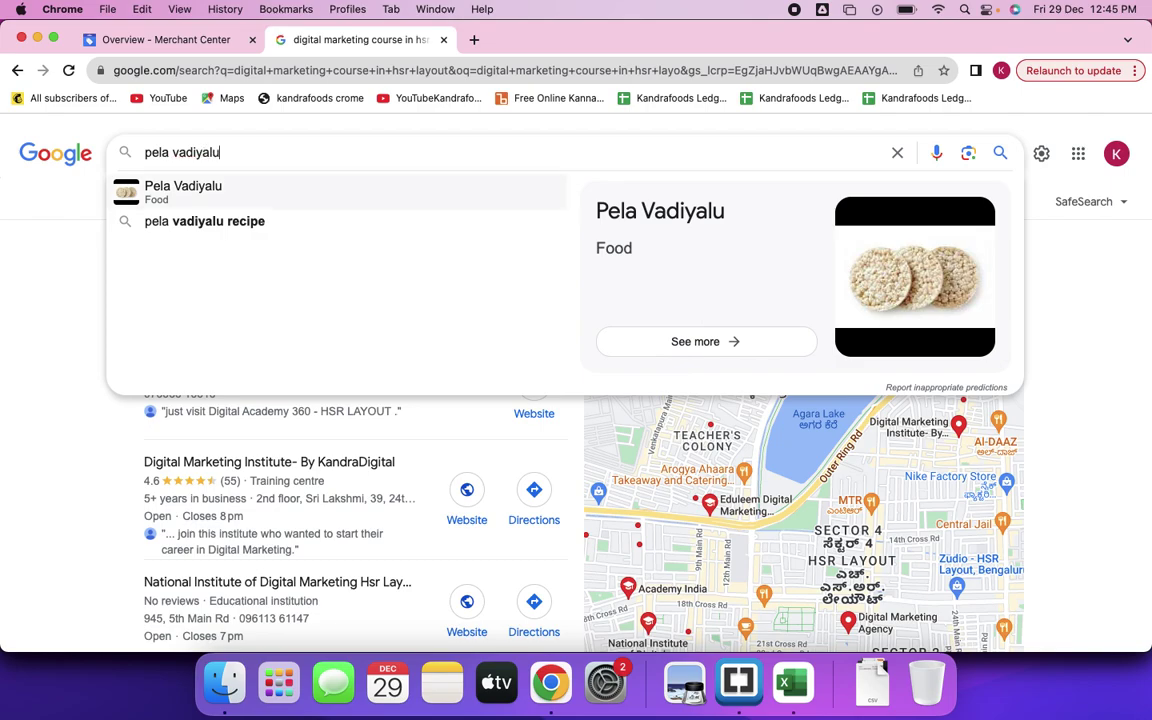
{"action": "type", "text": "online"}
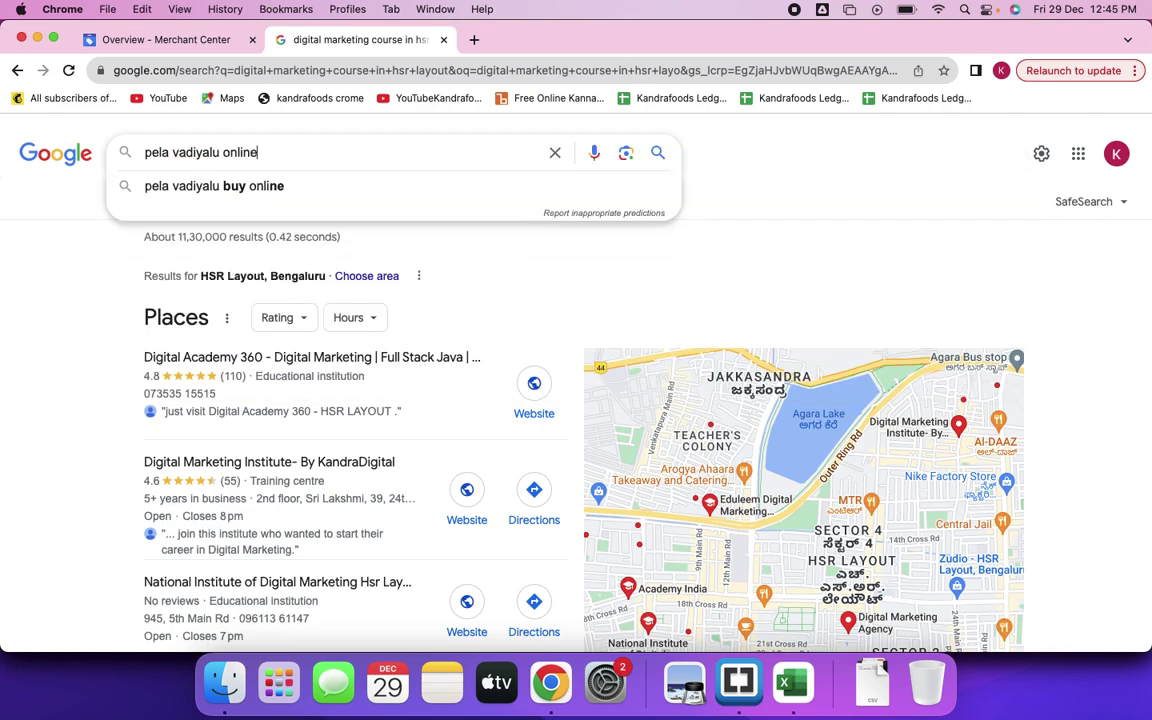
{"action": "key", "text": "Return"}
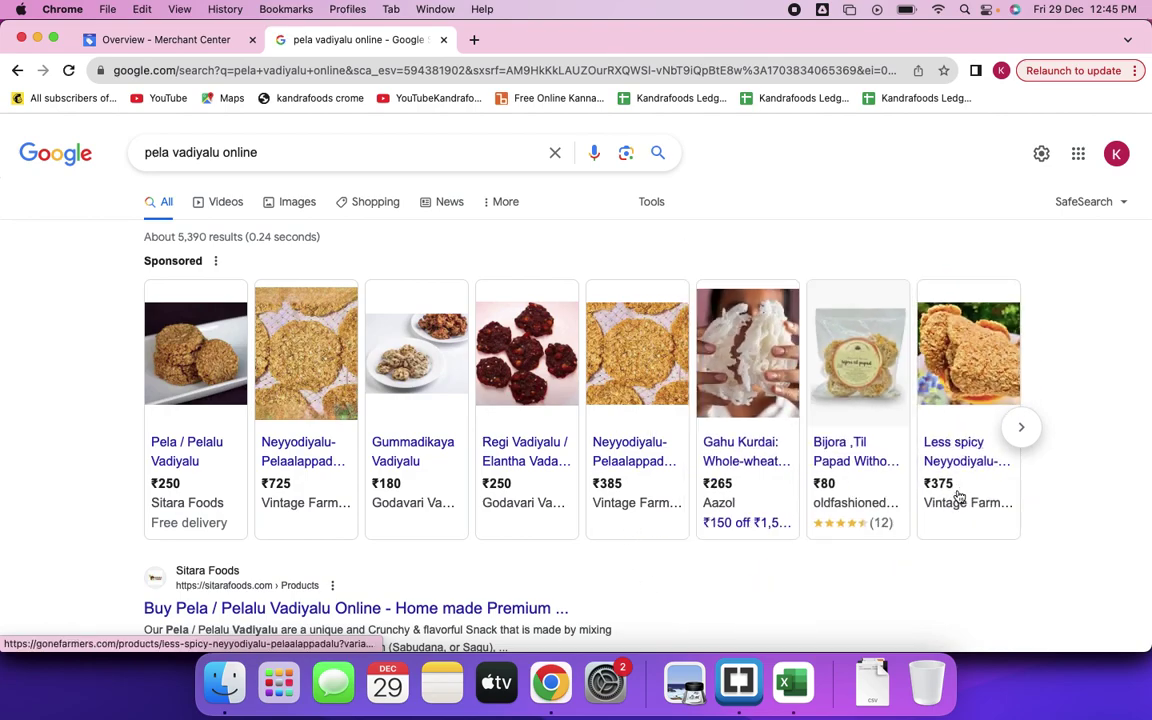
Examine the sponsored product listings with images and prices, and compare them with the organic results for the pela vadiyalu query.
{"action": "mouse_move", "coordinate": [956, 500]}
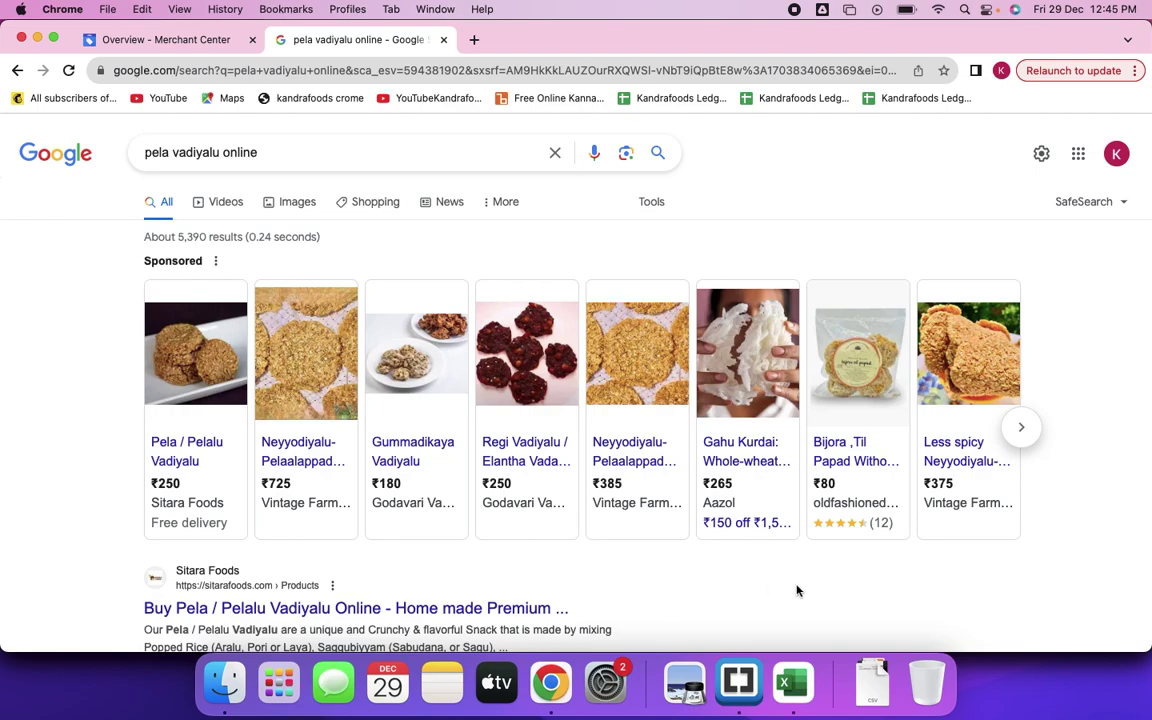
{"action": "scroll", "coordinate": [797, 590], "scroll_direction": "down", "scroll_amount": 5}
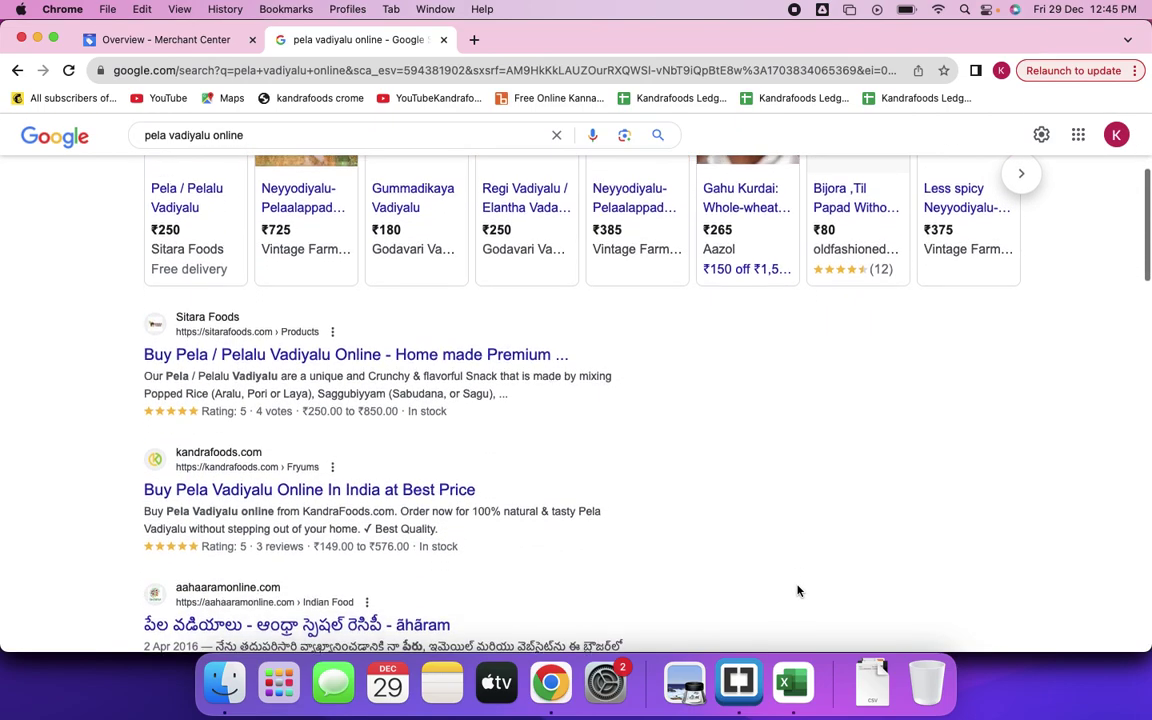
{"action": "scroll", "coordinate": [797, 590], "scroll_direction": "up", "scroll_amount": 5}
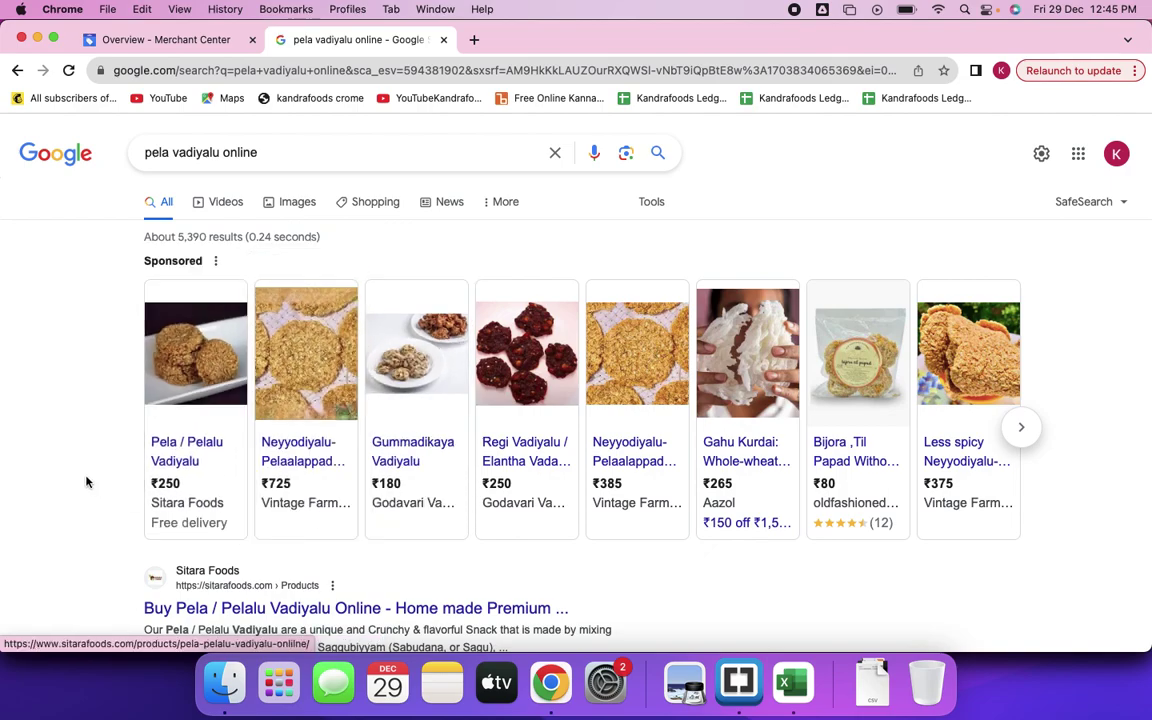
{"action": "mouse_move", "coordinate": [402, 480]}
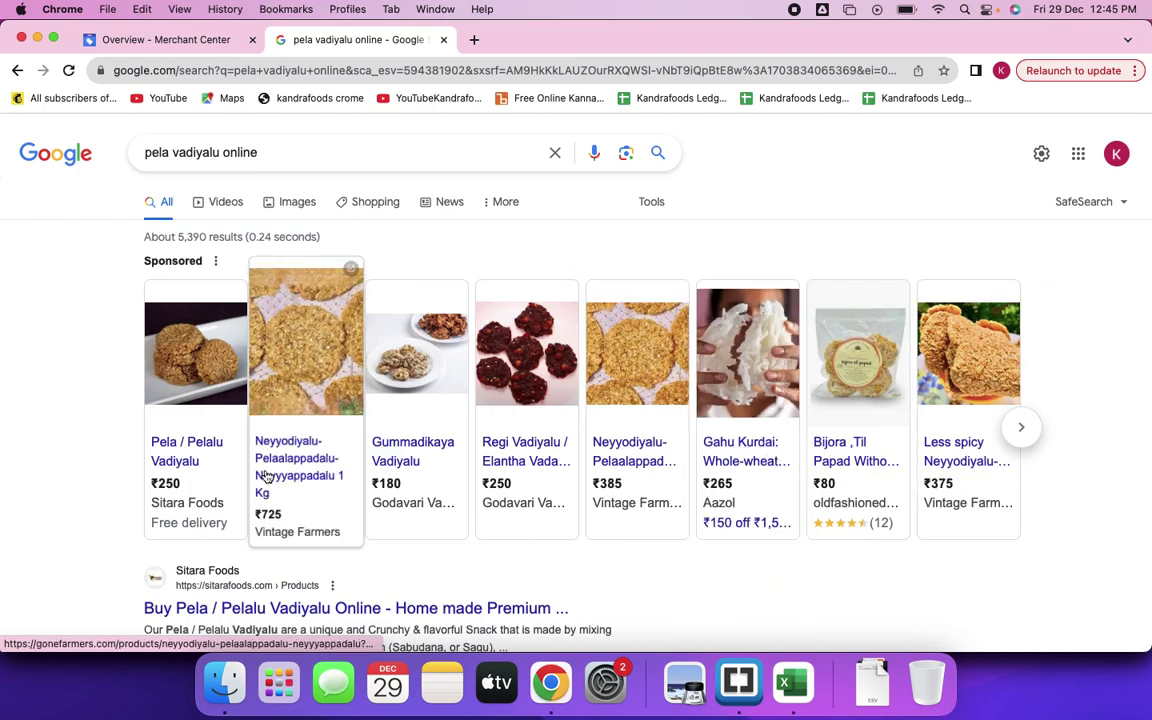
{"action": "mouse_move", "coordinate": [619, 432]}
{"action": "scroll", "coordinate": [619, 432], "scroll_direction": "down", "scroll_amount": 15}
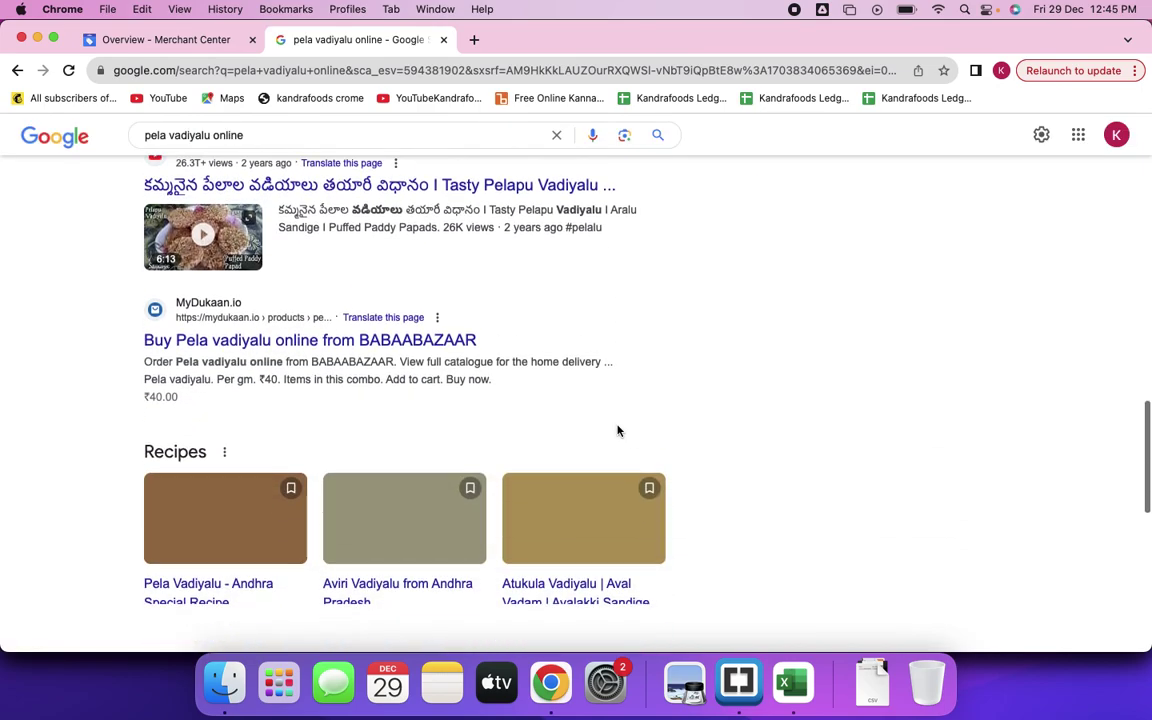
{"action": "scroll", "coordinate": [619, 432], "scroll_direction": "down", "scroll_amount": 10}
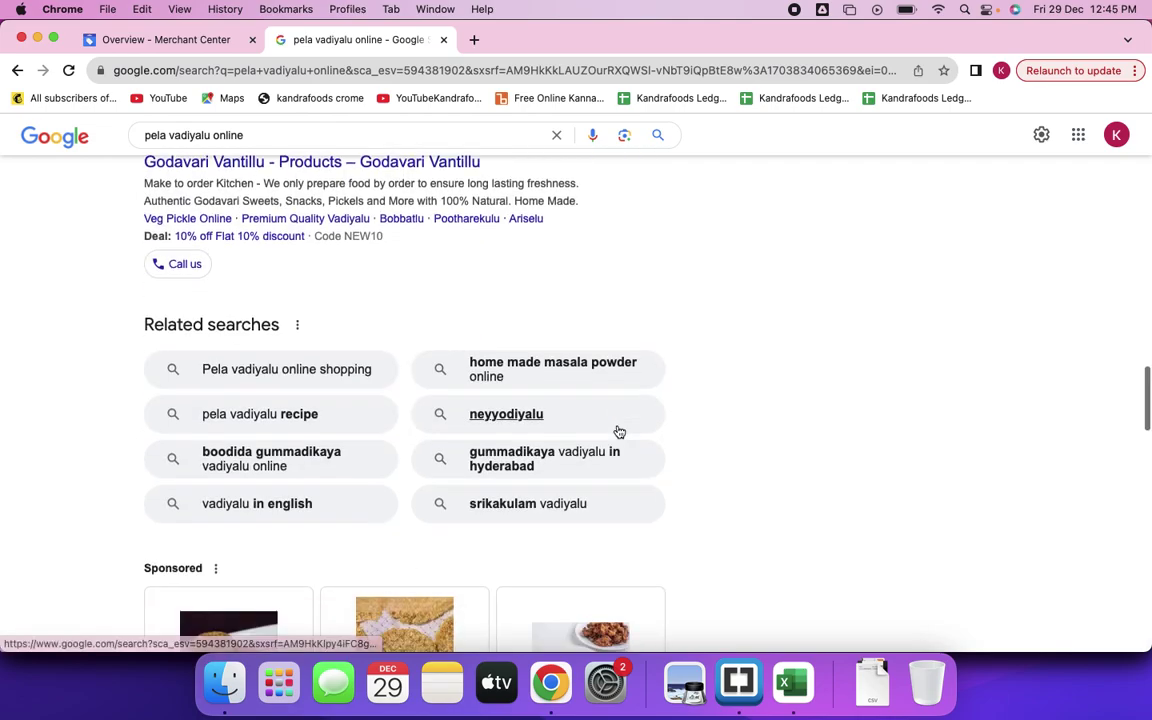
{"action": "mouse_move", "coordinate": [575, 413]}
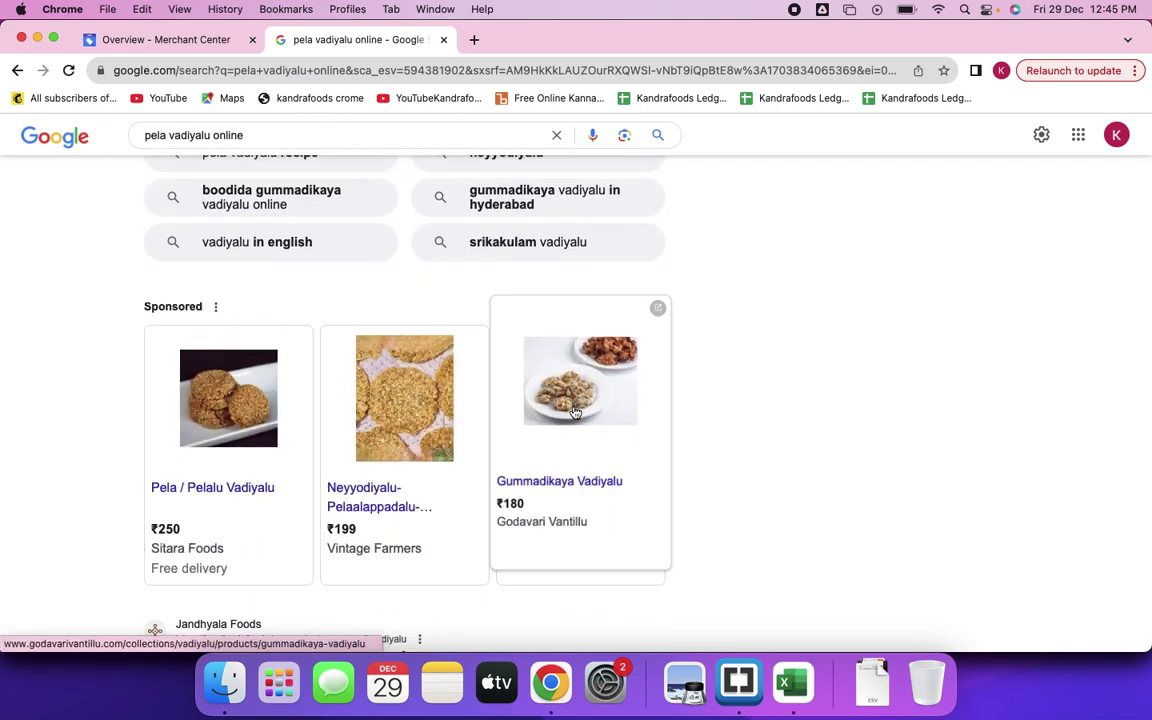
{"action": "scroll", "coordinate": [575, 413], "scroll_direction": "down", "scroll_amount": 3}
{"action": "scroll", "coordinate": [575, 413], "scroll_direction": "down", "scroll_amount": 10}
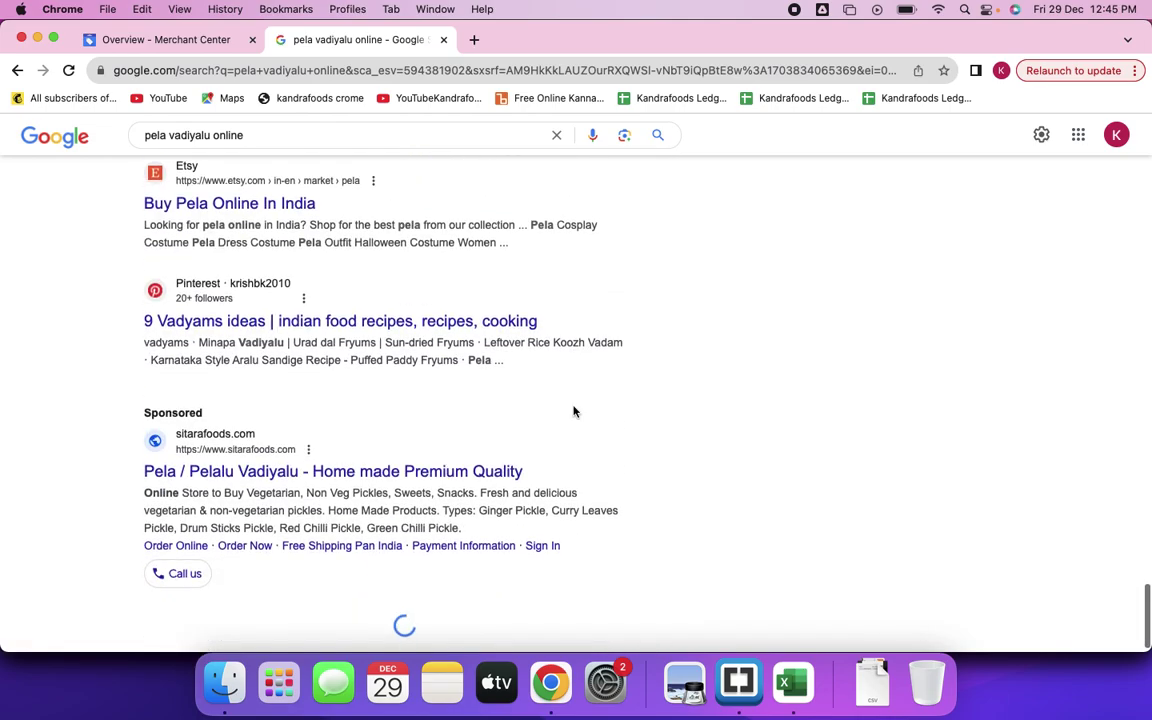
{"action": "scroll", "coordinate": [575, 410], "scroll_direction": "up", "scroll_amount": 9}
{"action": "scroll", "coordinate": [575, 410], "scroll_direction": "up", "scroll_amount": 10}
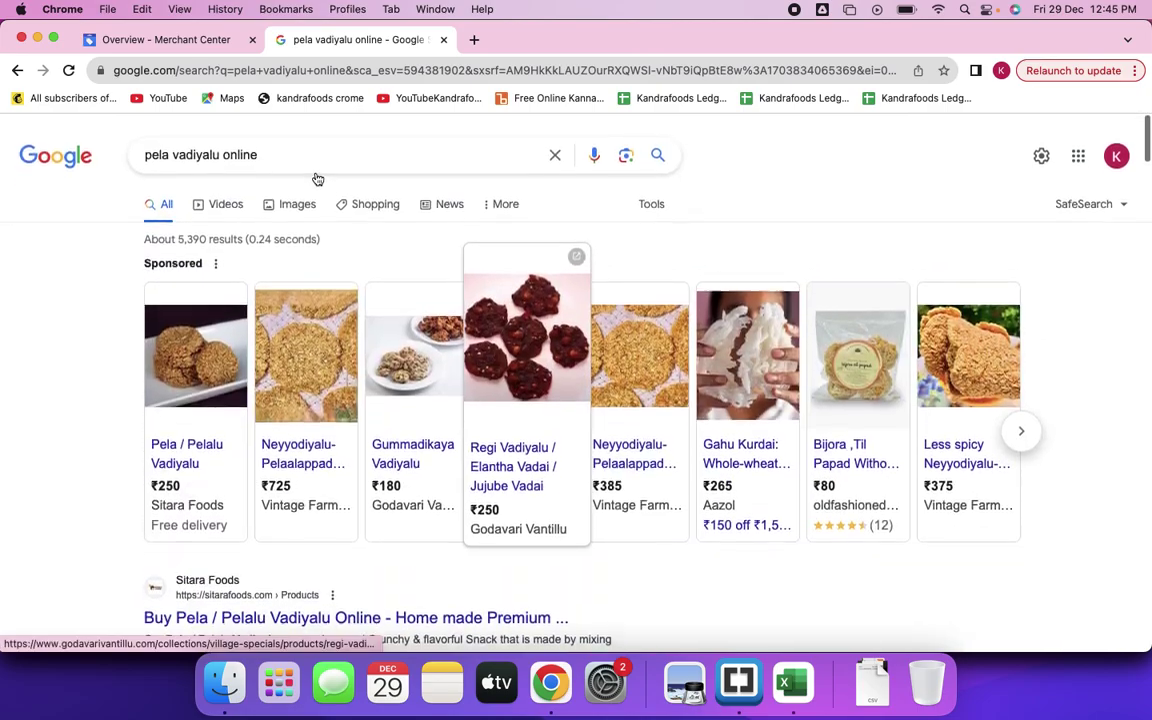
Replace the Google query with "cold pressed sesame oil online" and run the search.
{"action": "triple_click", "coordinate": [268, 148]}
{"action": "type", "text": "cold p"}
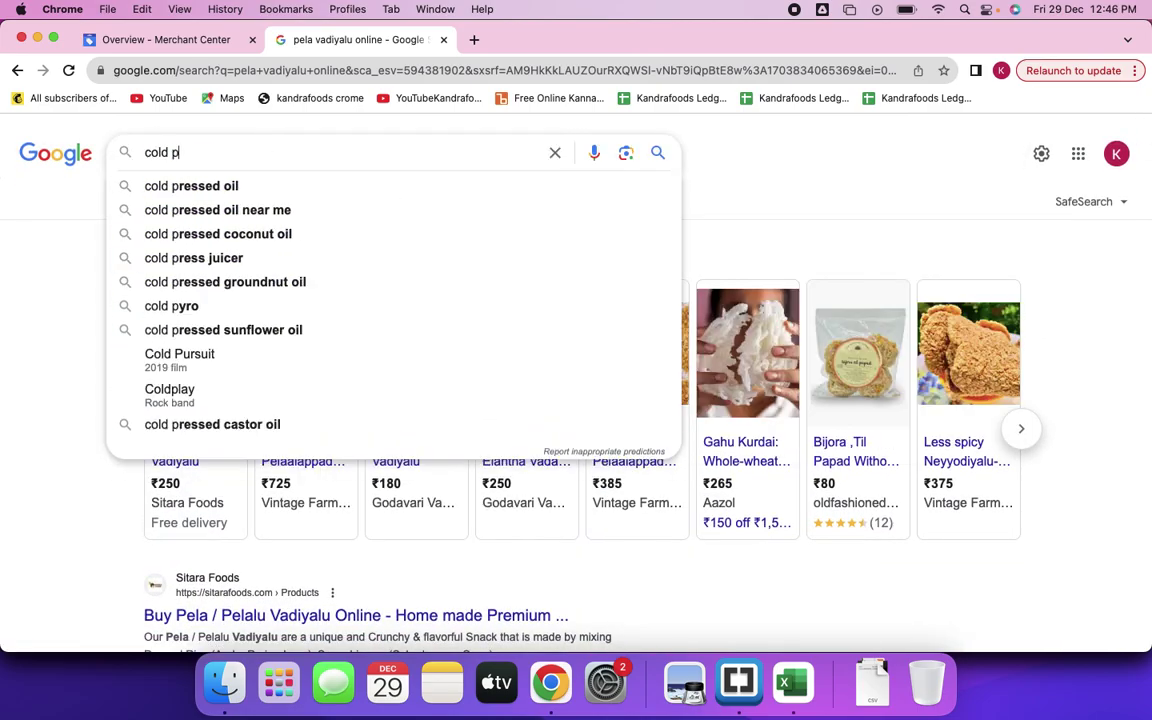
{"action": "key", "text": "super+a"}
{"action": "type", "text": "cold pressed"}
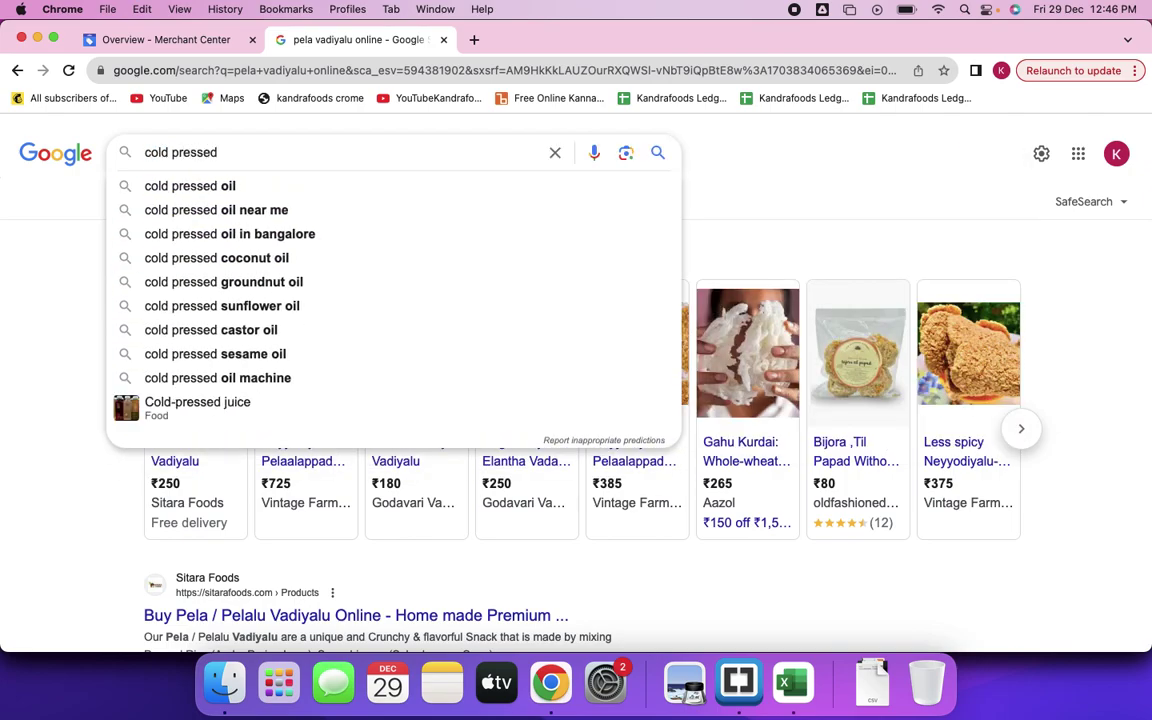
{"action": "type", "text": " sesame oil online"}
{"action": "key", "text": "Return"}
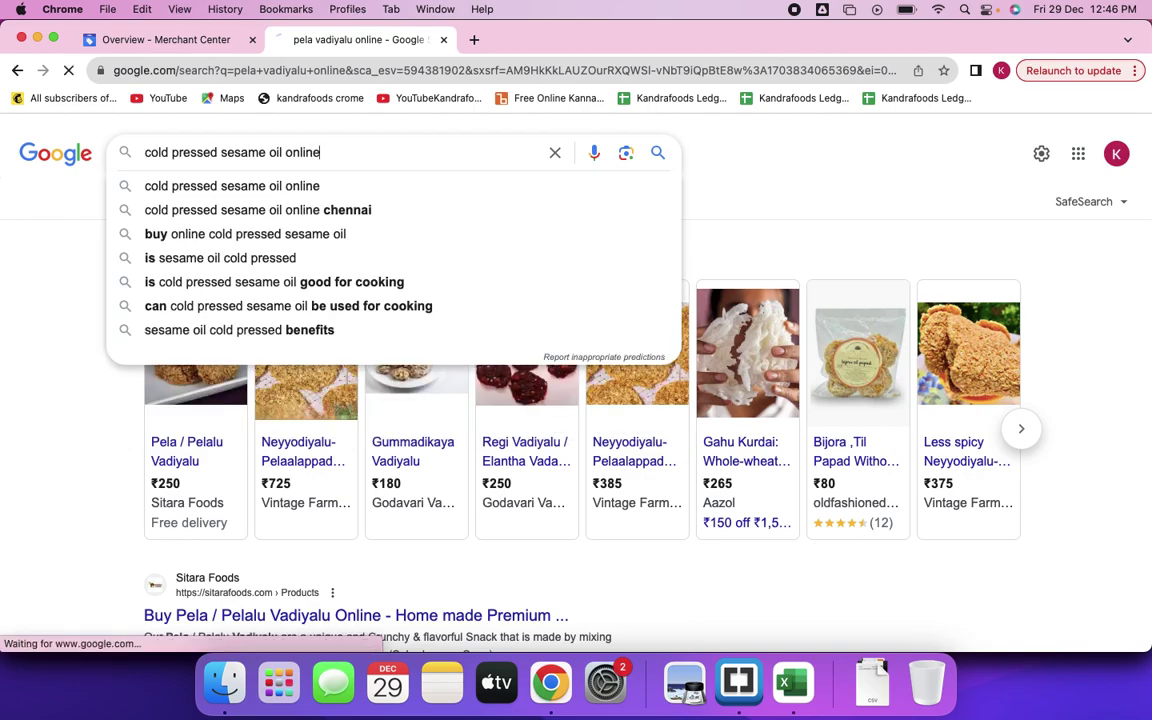
Block Google's request to know the location on the sesame oil results page.
{"action": "scroll", "coordinate": [40, 490], "scroll_direction": "down", "scroll_amount": 5}
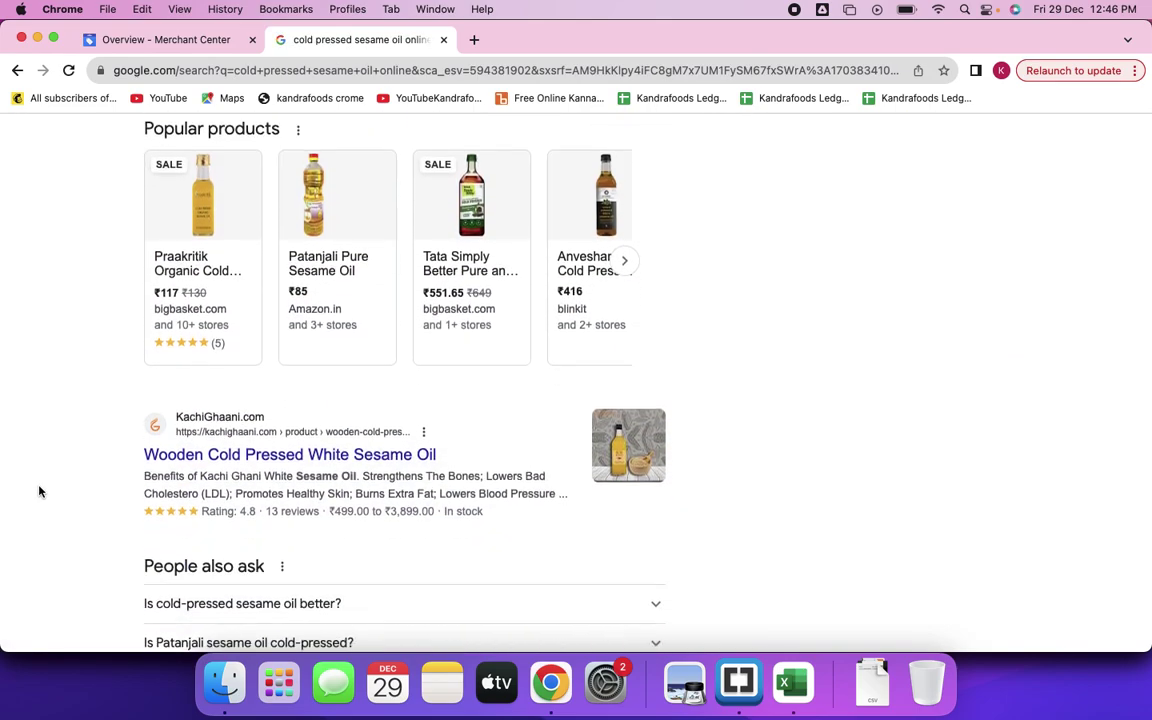
{"action": "scroll", "coordinate": [40, 490], "scroll_direction": "up", "scroll_amount": 2}
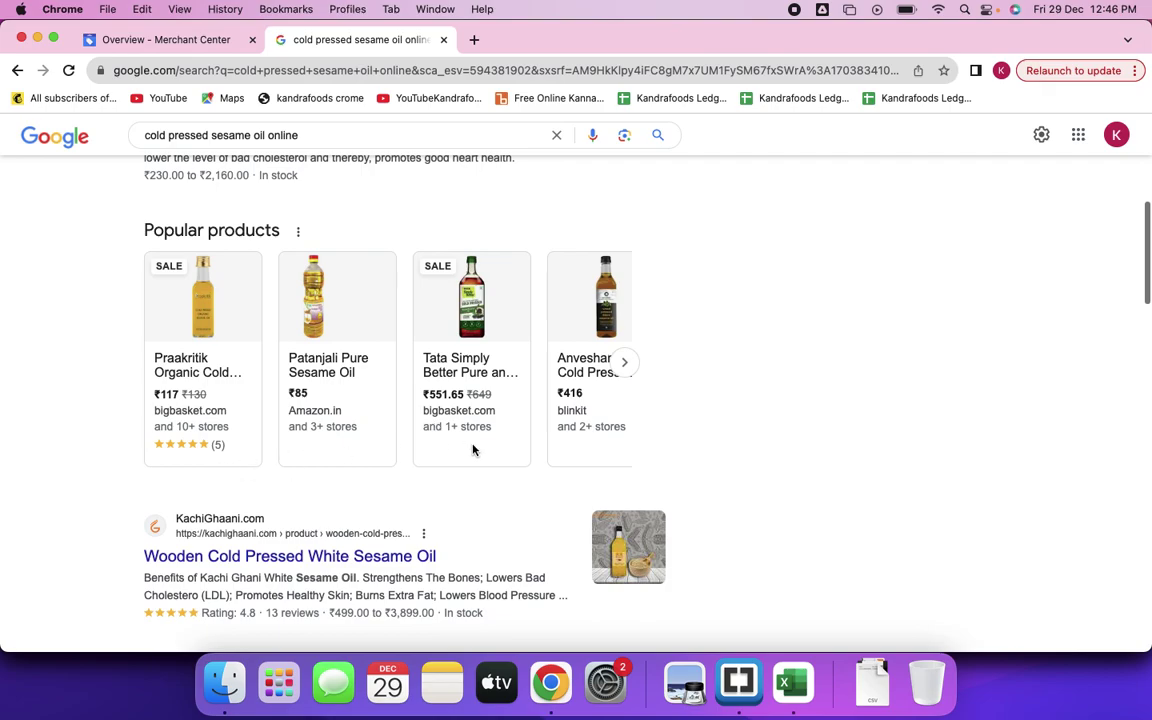
{"action": "scroll", "coordinate": [414, 400], "scroll_direction": "up", "scroll_amount": 2}
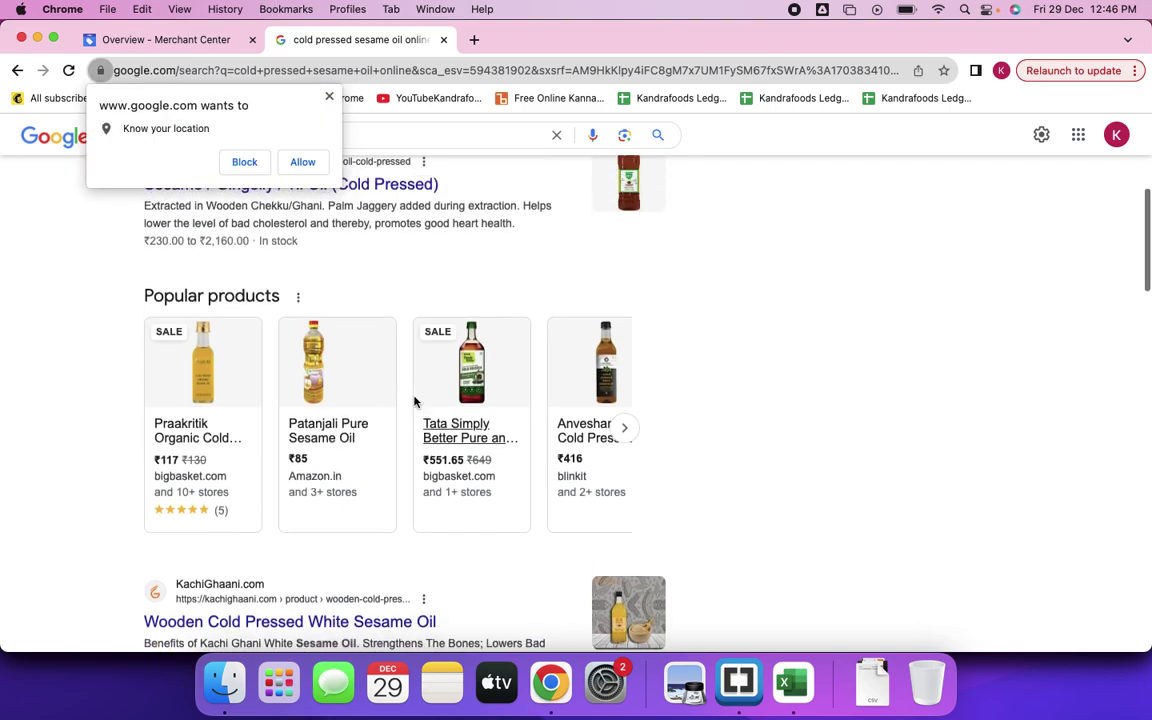
{"action": "left_click", "coordinate": [245, 163]}
{"action": "scroll", "coordinate": [309, 368], "scroll_direction": "up", "scroll_amount": 5}
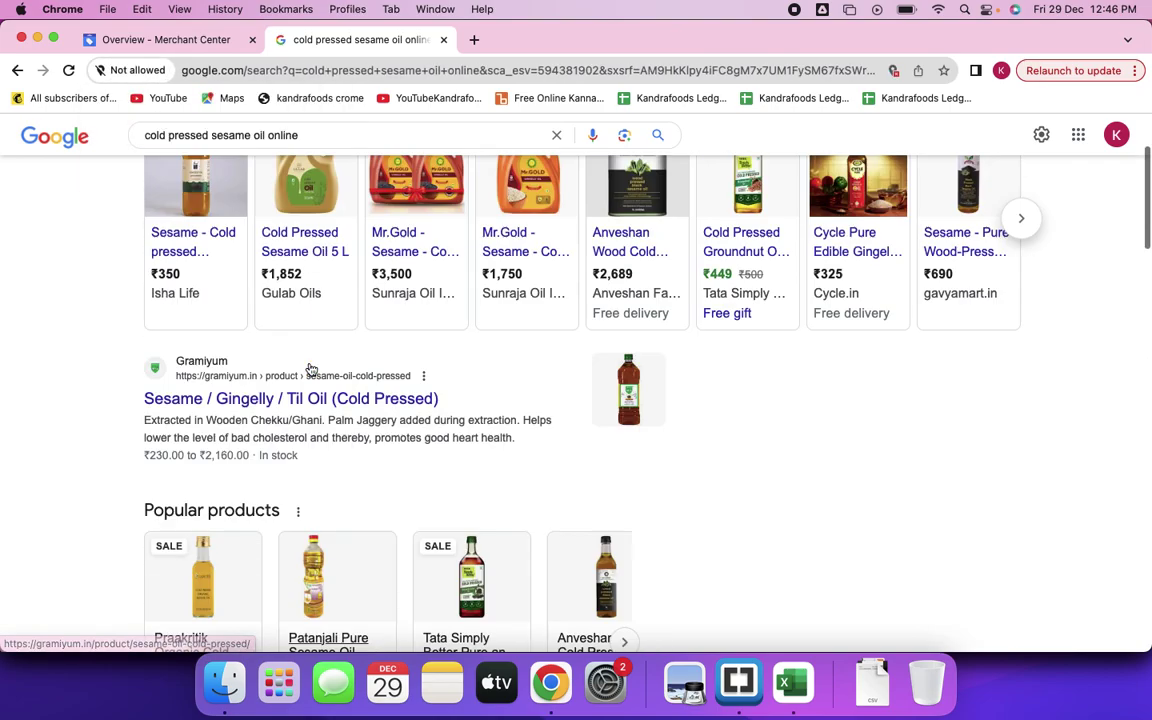
Compare the sponsored product listings, popular products, organic results and sponsored text ad for the cold pressed sesame oil query.
{"action": "scroll", "coordinate": [600, 420], "scroll_direction": "down", "scroll_amount": 5}
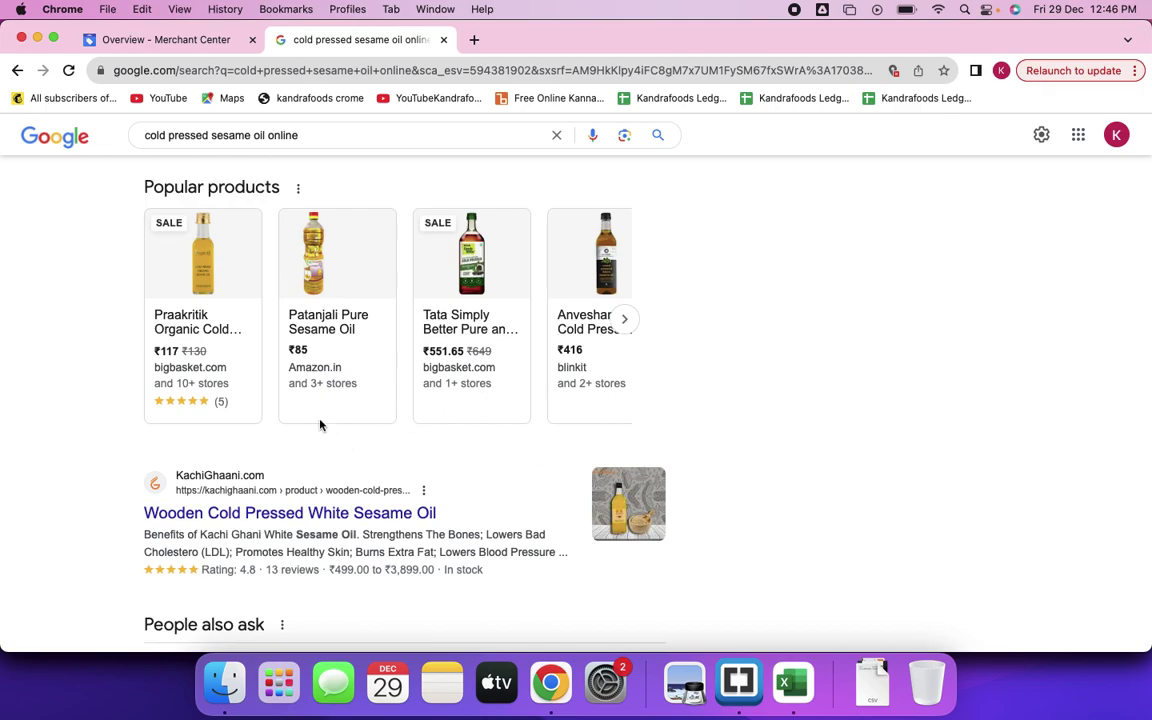
{"action": "scroll", "coordinate": [478, 377], "scroll_direction": "up", "scroll_amount": 5}
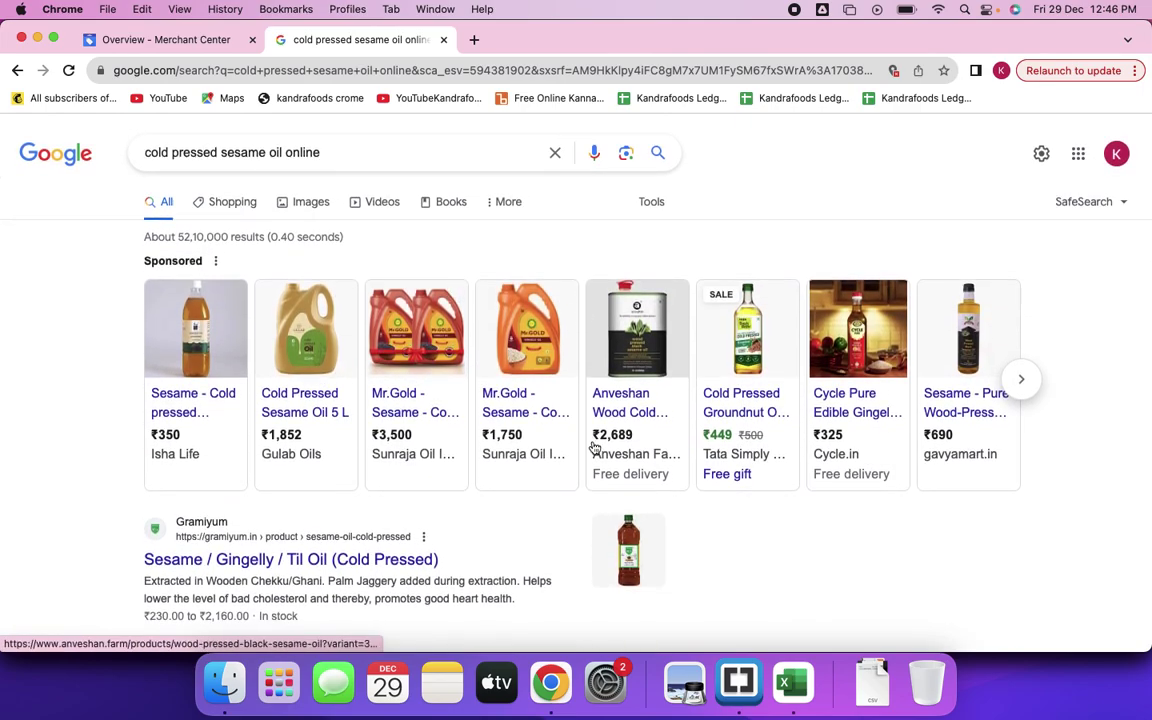
{"action": "mouse_move", "coordinate": [594, 447]}
{"action": "scroll", "coordinate": [532, 394], "scroll_direction": "down", "scroll_amount": 10}
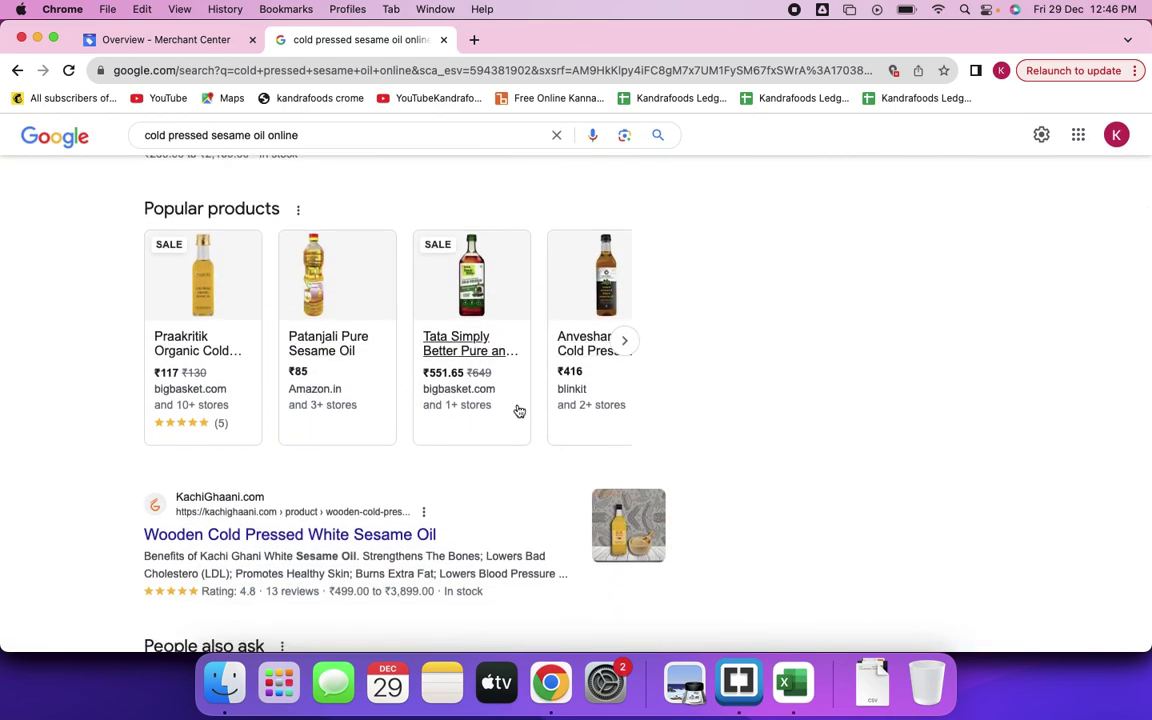
{"action": "scroll", "coordinate": [231, 494], "scroll_direction": "down", "scroll_amount": 6}
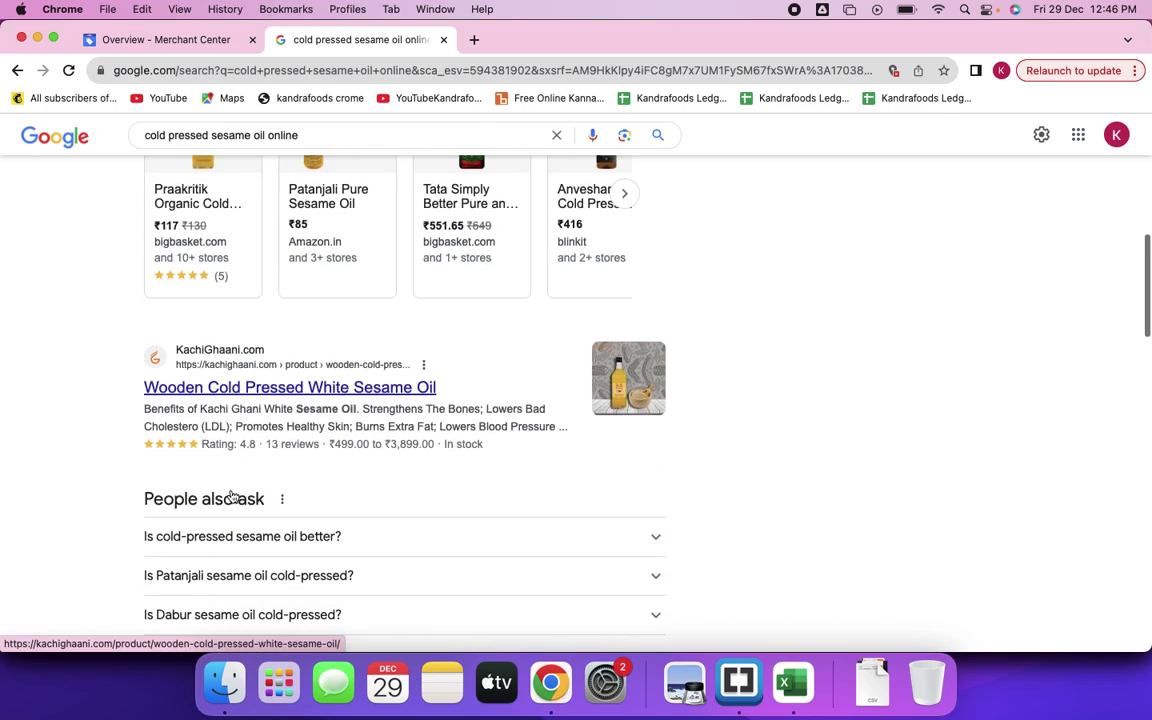
{"action": "scroll", "coordinate": [231, 494], "scroll_direction": "down", "scroll_amount": 10}
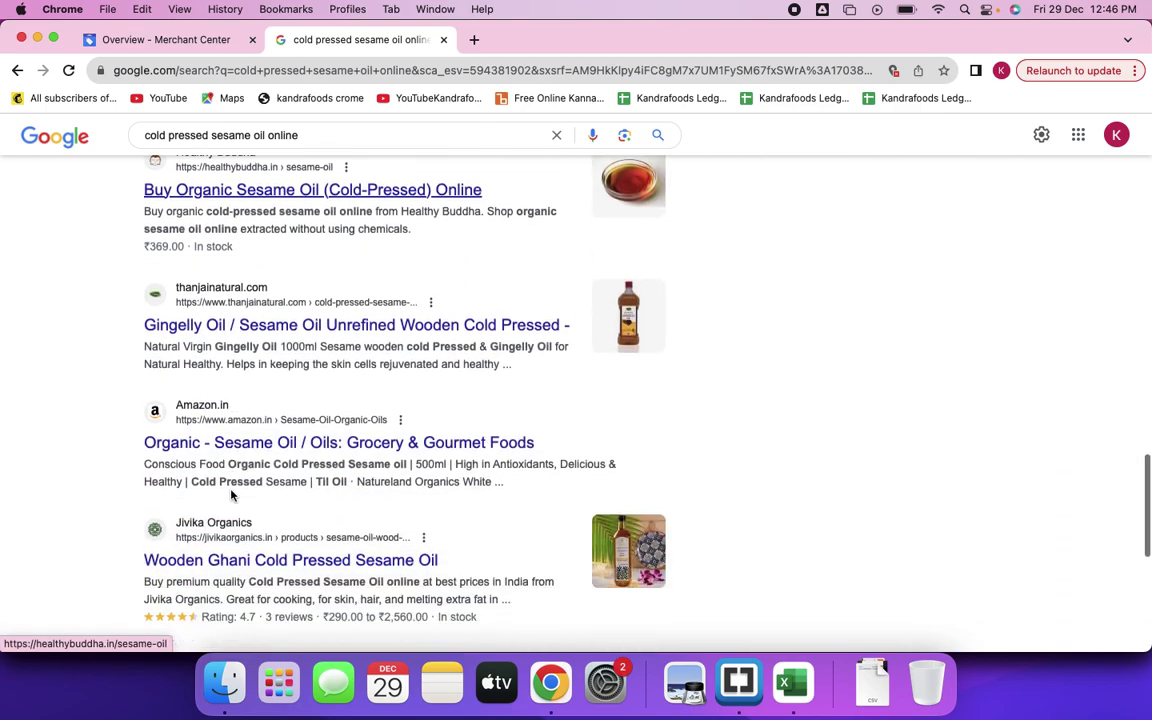
{"action": "scroll", "coordinate": [231, 494], "scroll_direction": "down", "scroll_amount": 3}
{"action": "scroll", "coordinate": [231, 494], "scroll_direction": "up", "scroll_amount": 4}
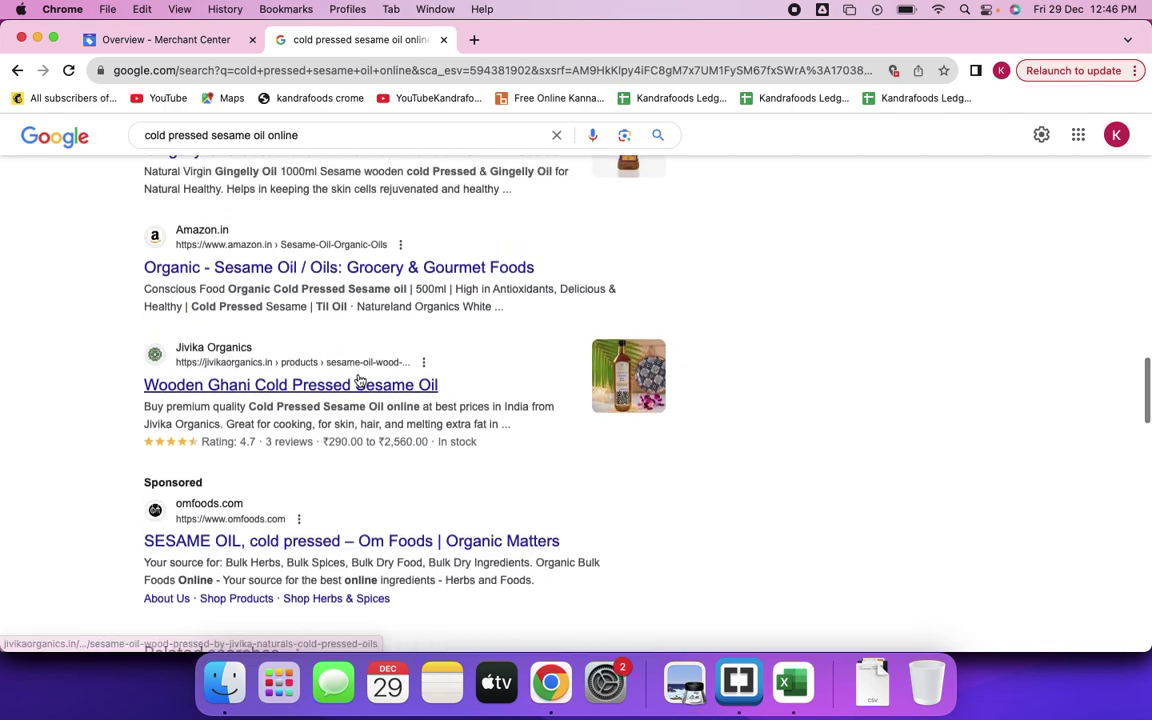
{"action": "scroll", "coordinate": [373, 405], "scroll_direction": "up", "scroll_amount": 15}
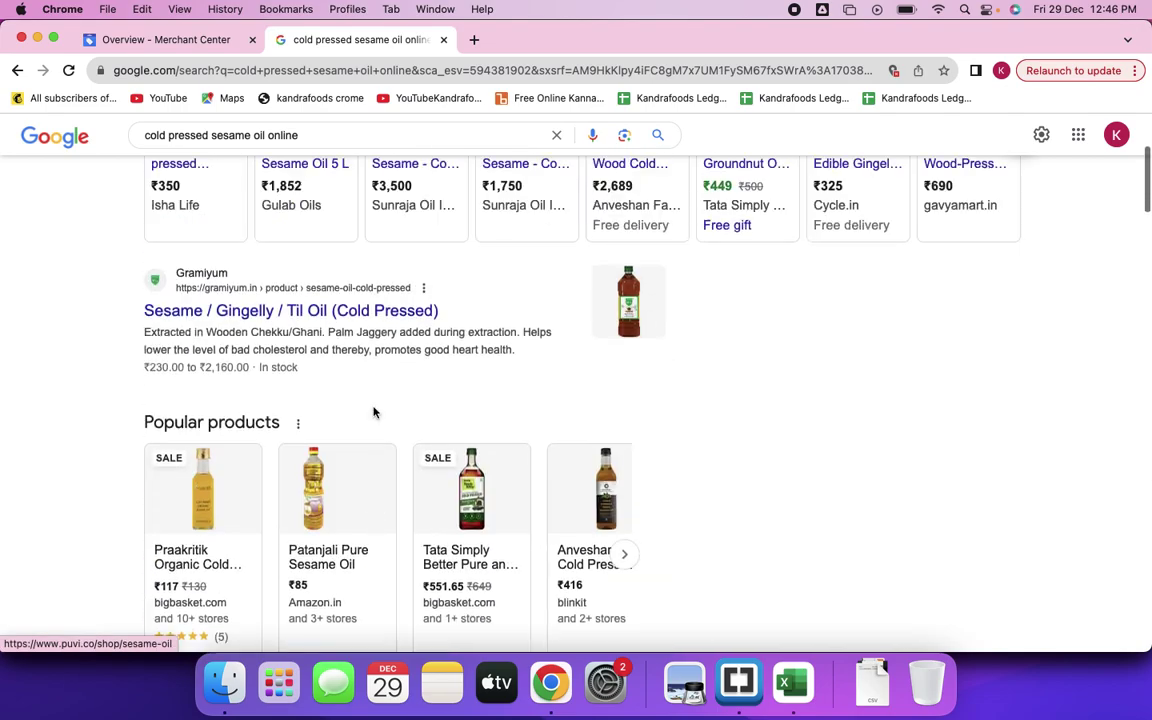
{"action": "scroll", "coordinate": [275, 416], "scroll_direction": "down", "scroll_amount": 3}
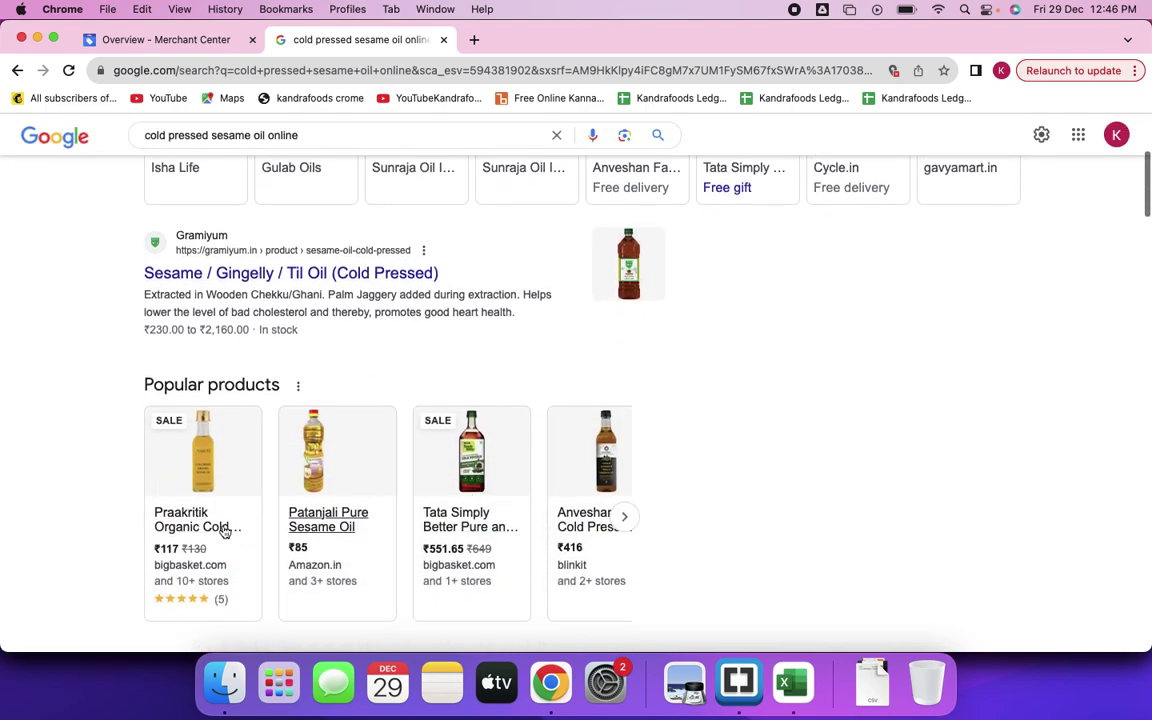
{"action": "scroll", "coordinate": [733, 471], "scroll_direction": "up", "scroll_amount": 4}
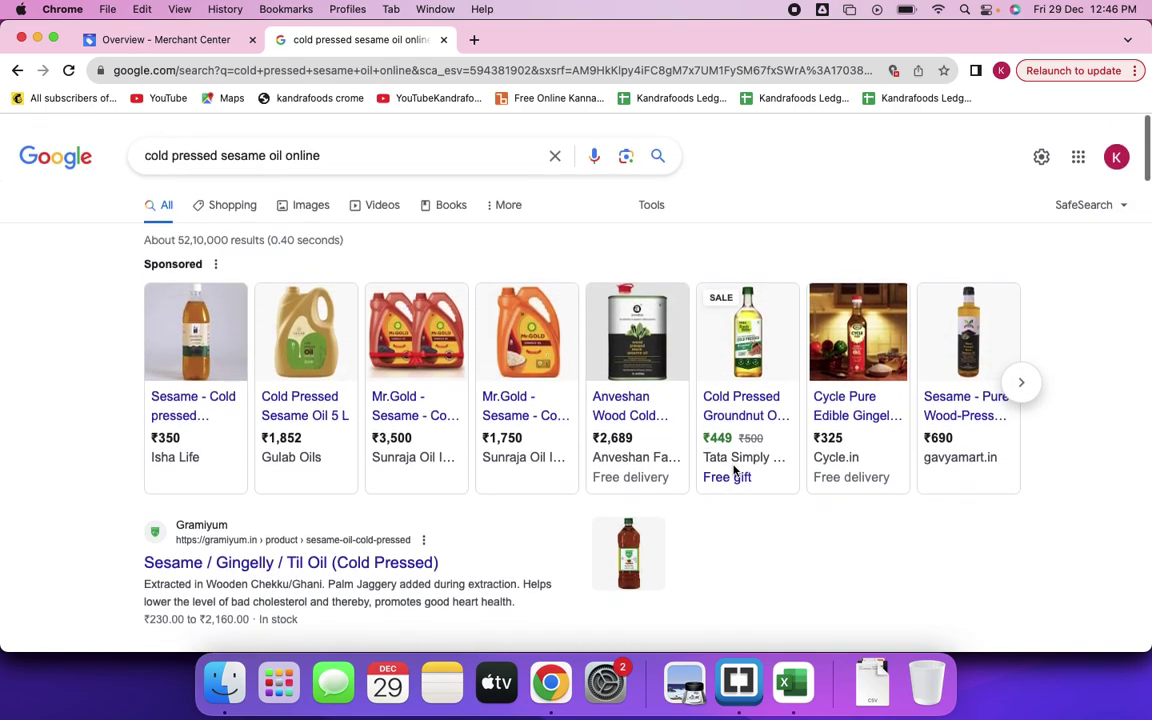
{"action": "key", "text": "XF86AudioRaiseVolume"}
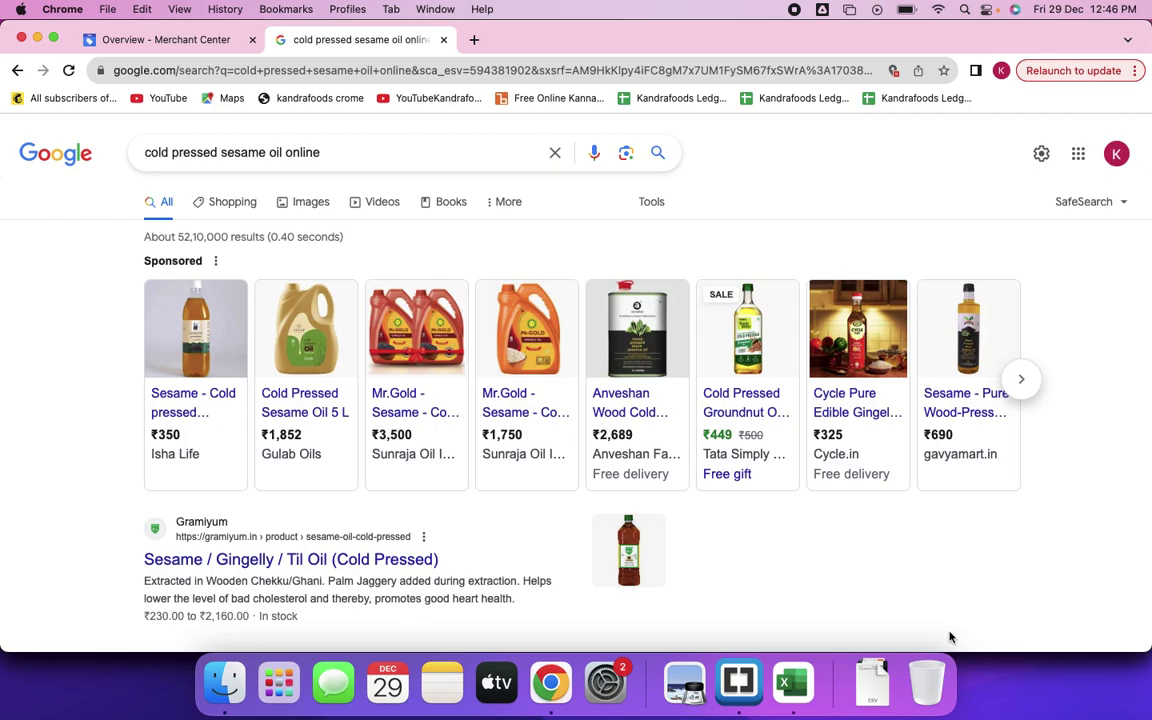
Examine the Popular products section beneath the sponsored listings and show its next set of sesame oil products.
{"action": "scroll", "coordinate": [950, 637], "scroll_direction": "down", "scroll_amount": 5}
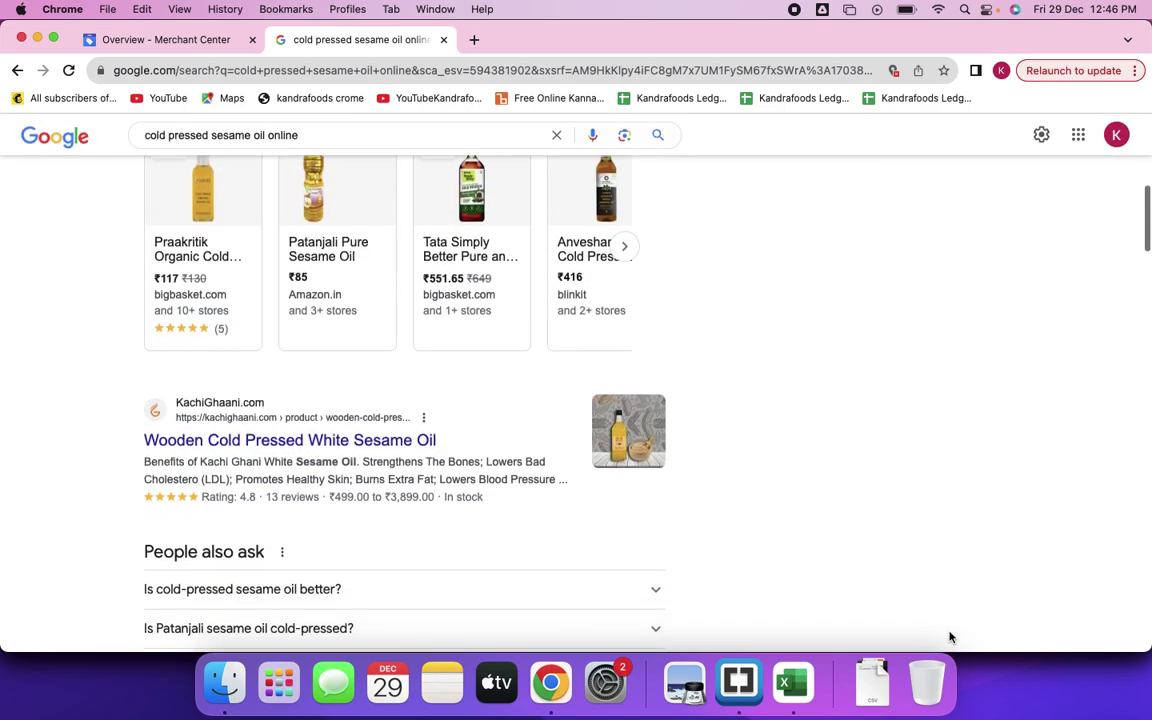
{"action": "scroll", "coordinate": [950, 637], "scroll_direction": "up", "scroll_amount": 2}
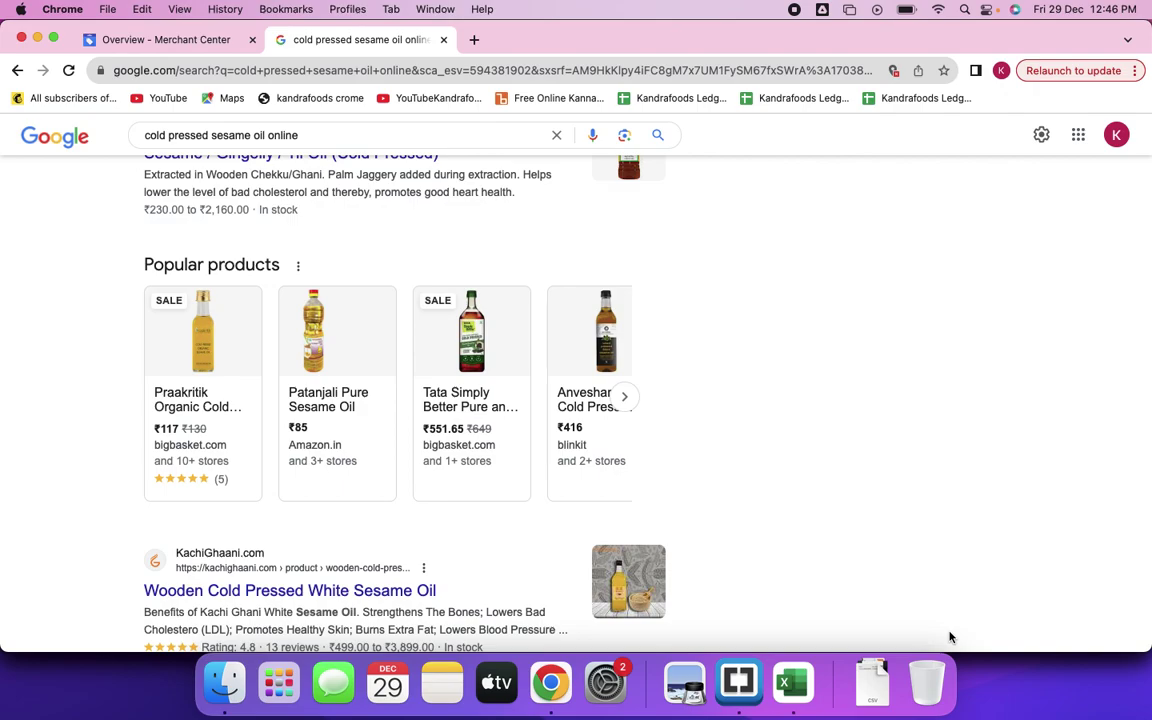
{"action": "scroll", "coordinate": [950, 637], "scroll_direction": "down", "scroll_amount": 3}
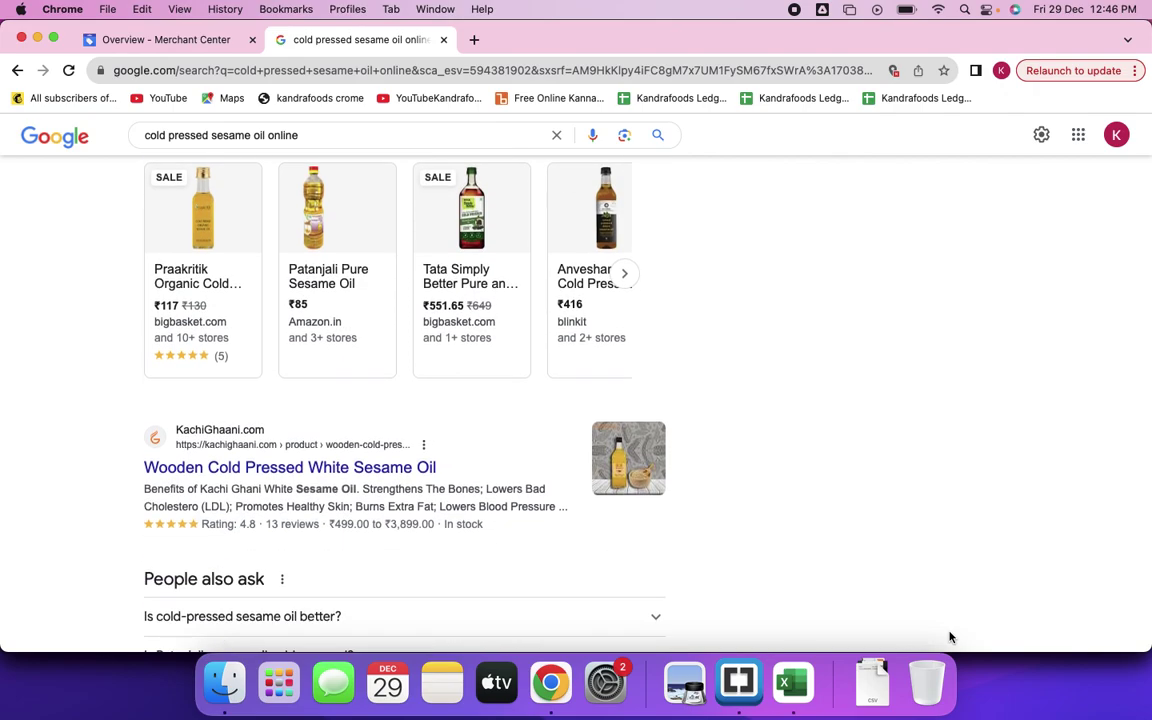
{"action": "scroll", "coordinate": [950, 637], "scroll_direction": "up", "scroll_amount": 6}
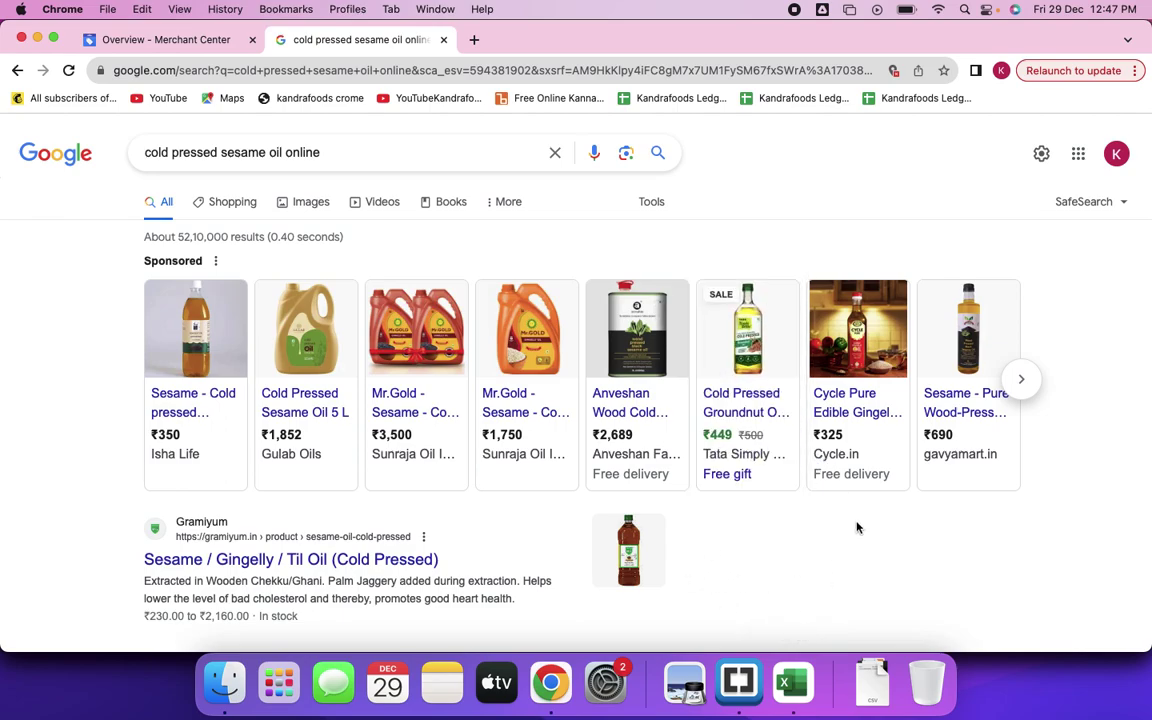
{"action": "scroll", "coordinate": [812, 513], "scroll_direction": "down", "scroll_amount": 5}
{"action": "scroll", "coordinate": [453, 380], "scroll_direction": "up", "scroll_amount": 1}
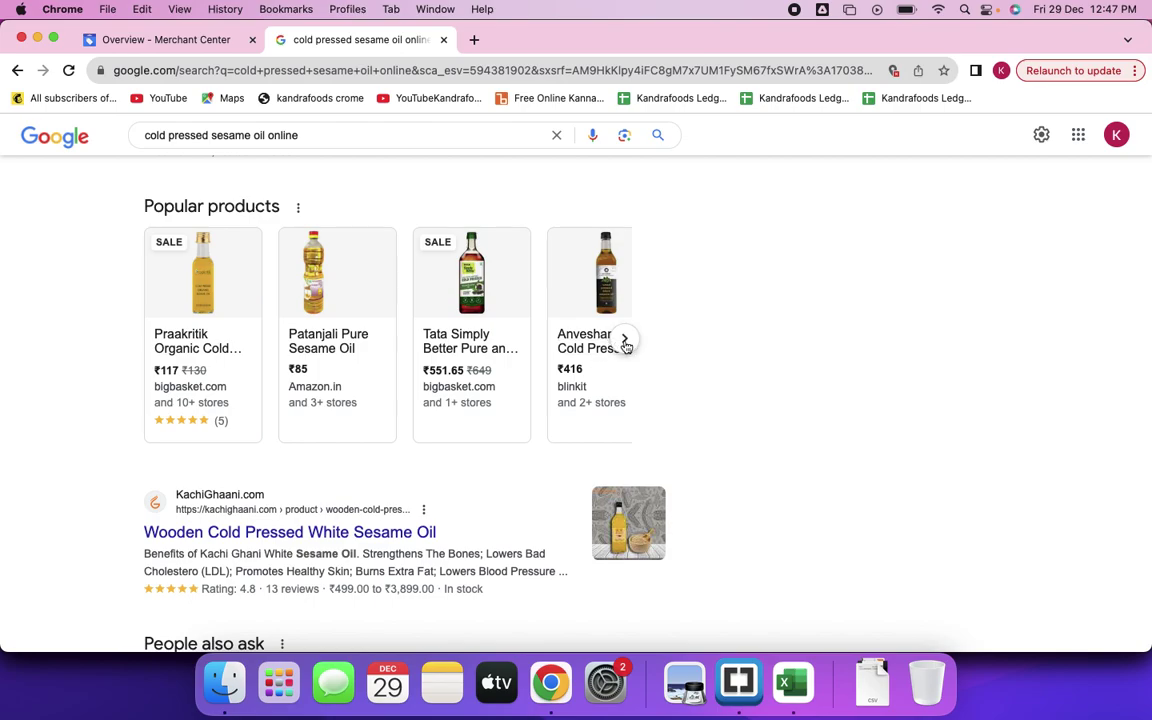
{"action": "left_click", "coordinate": [624, 341]}
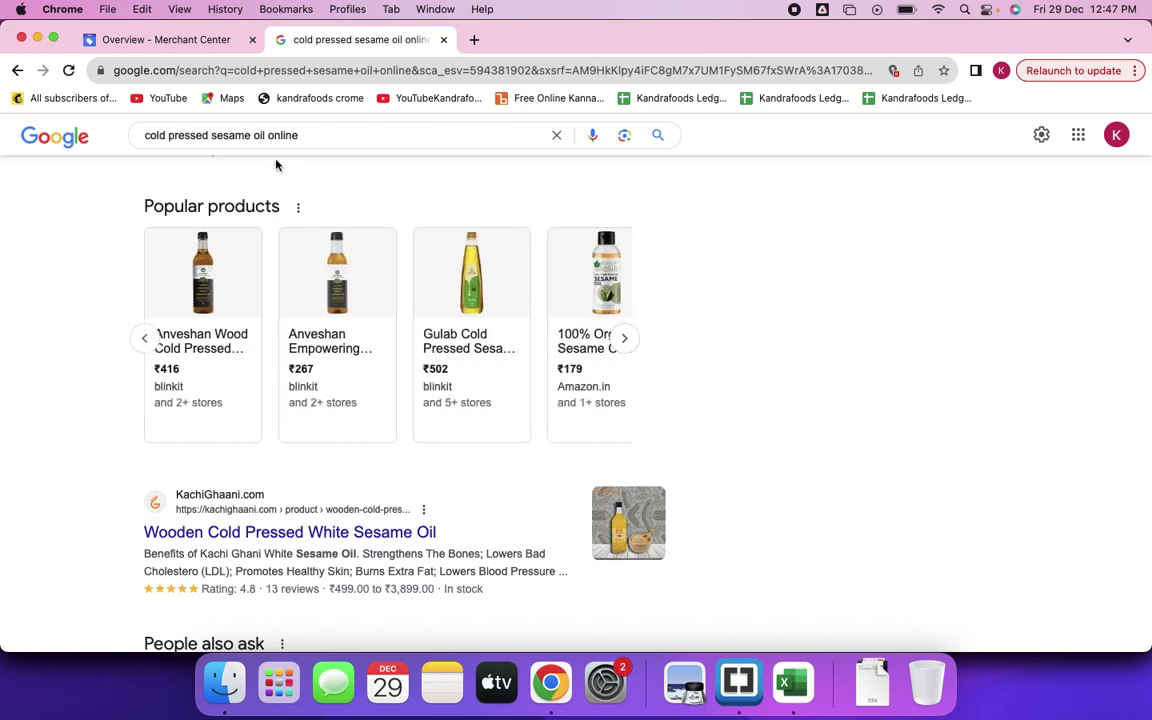
Switch to Merchant Center, load merchants.google.com and open the product Diagnostics page.
{"action": "left_click", "coordinate": [185, 42]}
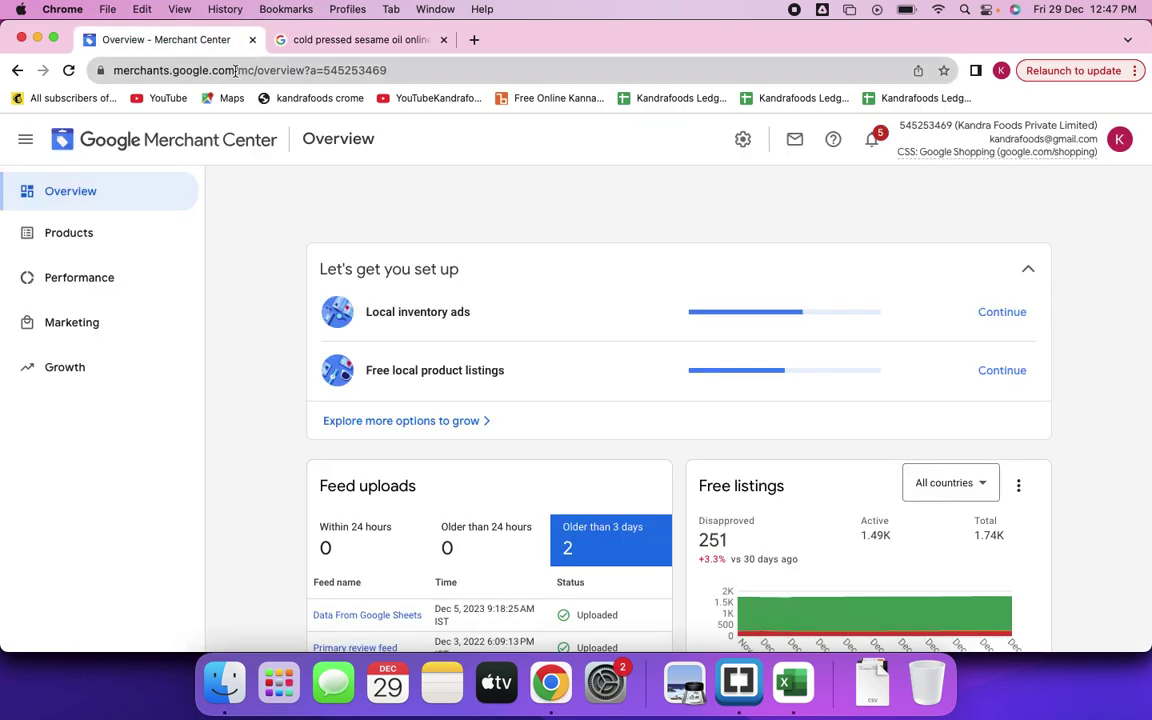
{"action": "left_click_drag", "start_coordinate": [236, 70], "coordinate": [504, 87]}
{"action": "key", "text": "BackSpace"}
{"action": "key", "text": "Return"}
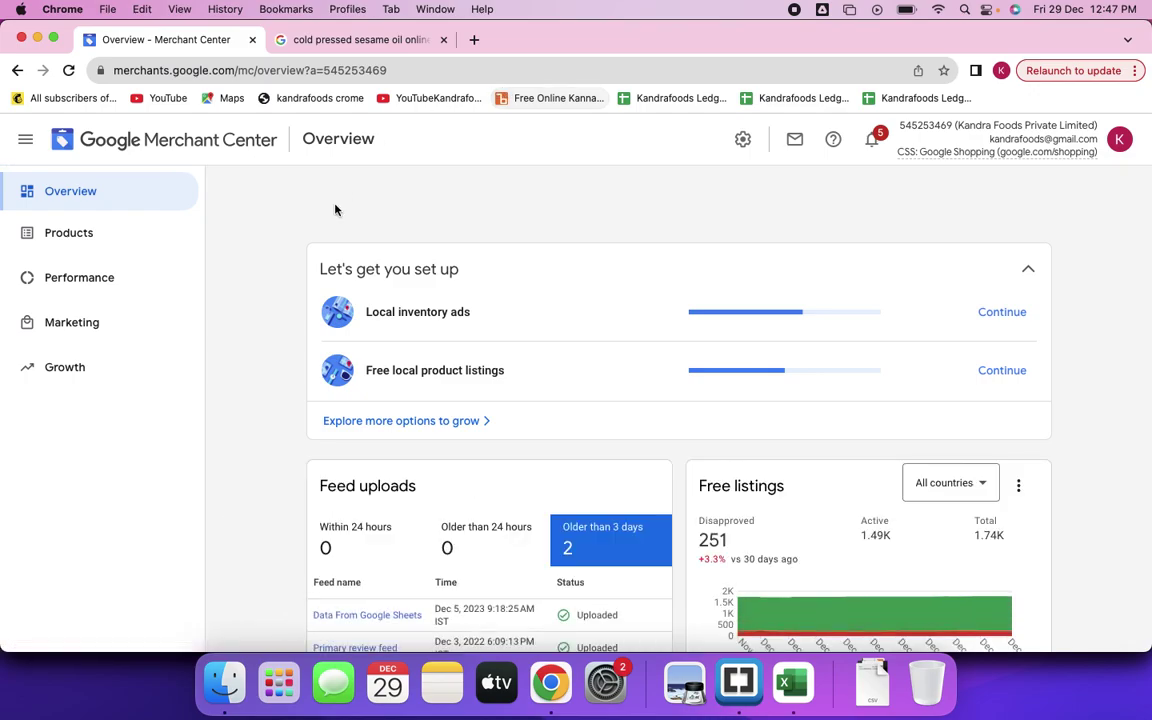
{"action": "left_click", "coordinate": [87, 236]}
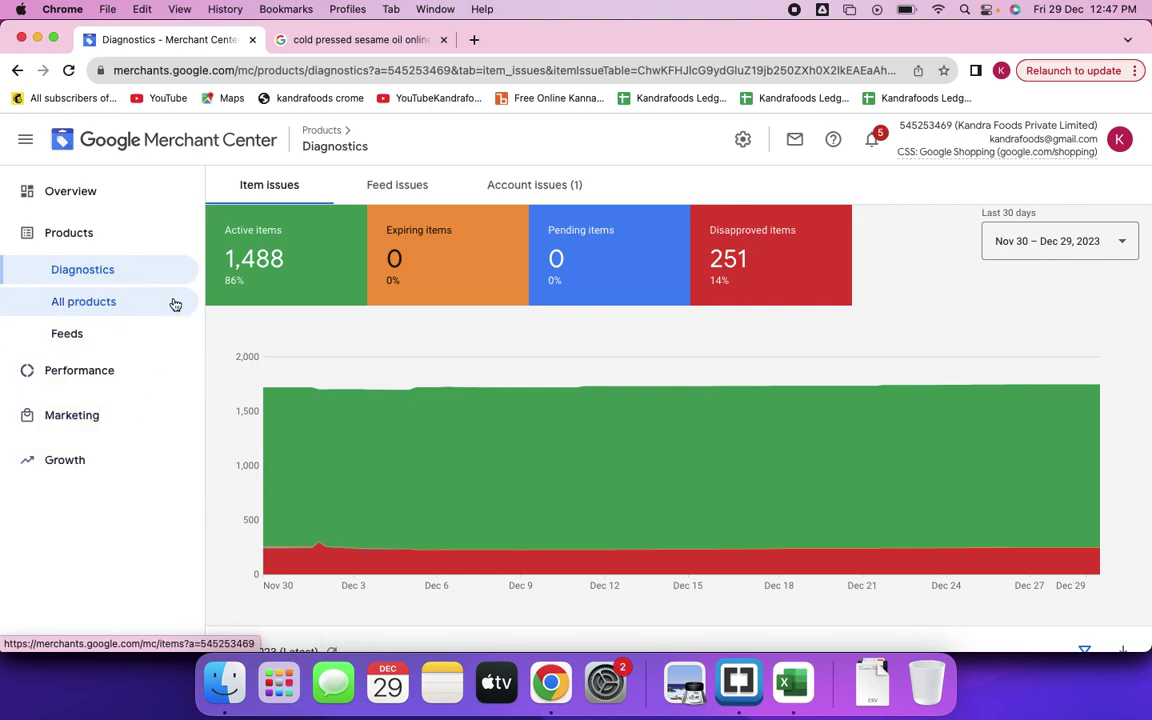
Return to the sesame oil search results and review the Popular products section again.
{"action": "left_click", "coordinate": [342, 39]}
{"action": "scroll", "coordinate": [535, 401], "scroll_direction": "up", "scroll_amount": 2}
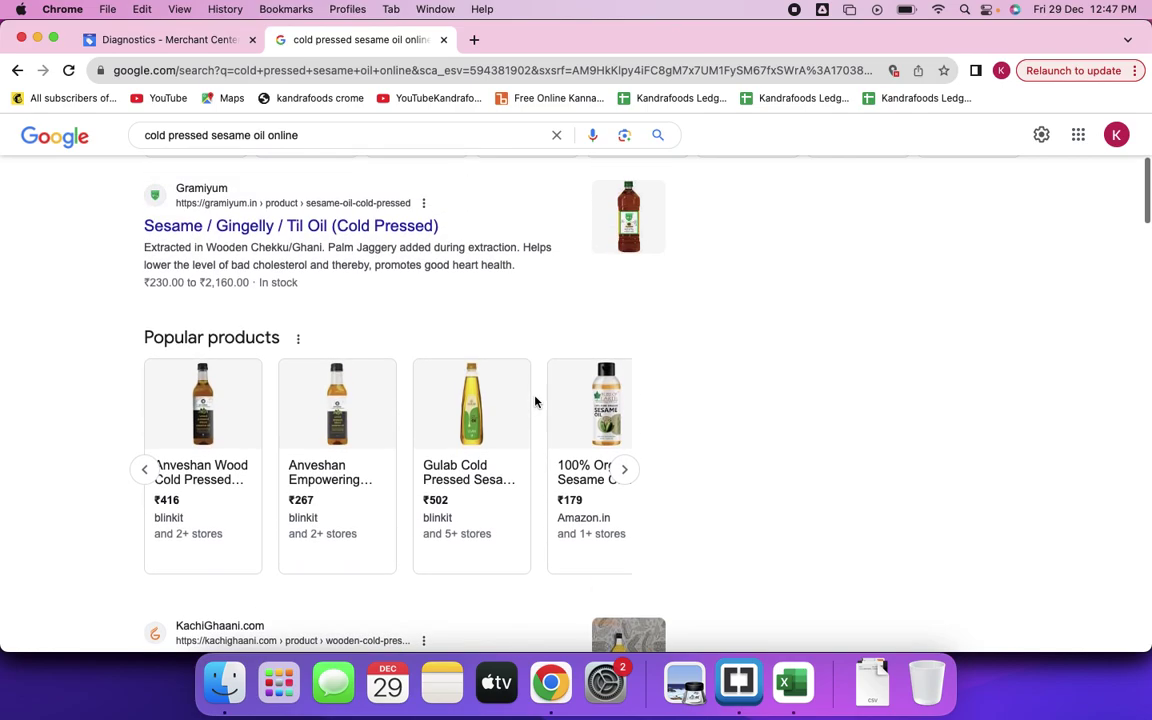
{"action": "scroll", "coordinate": [530, 402], "scroll_direction": "down", "scroll_amount": 2}
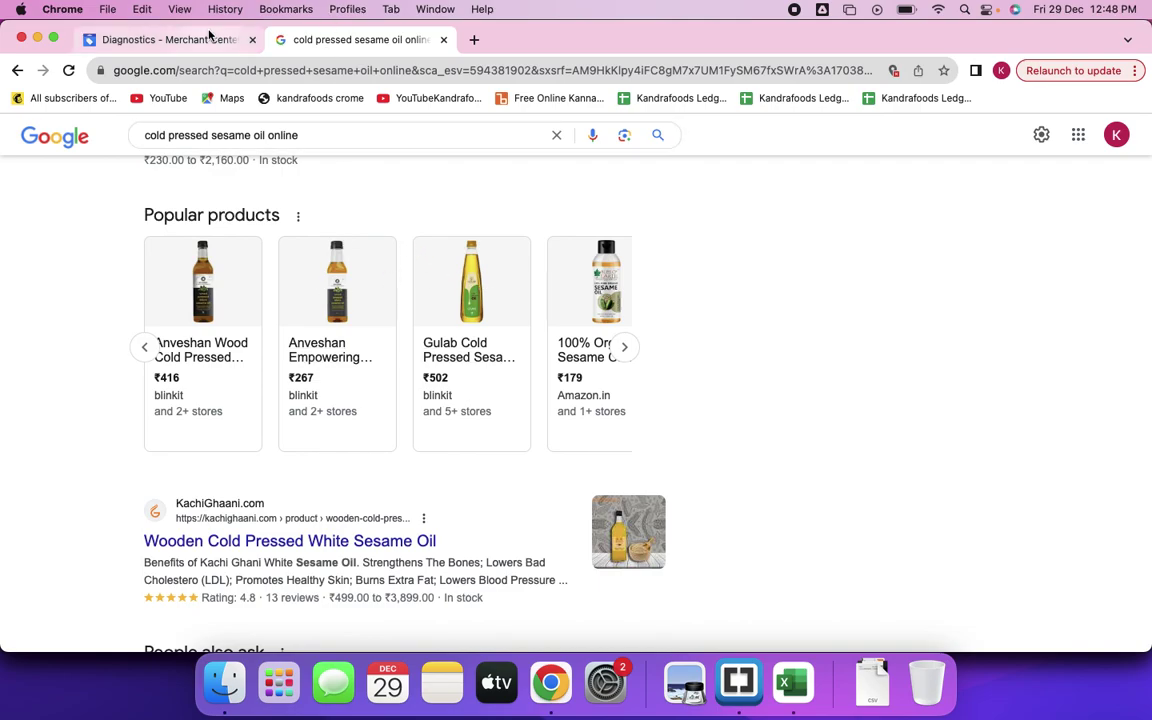
Switch back to Merchant Center and open the product Feeds page.
{"action": "left_click", "coordinate": [150, 40]}
{"action": "left_click", "coordinate": [87, 349]}
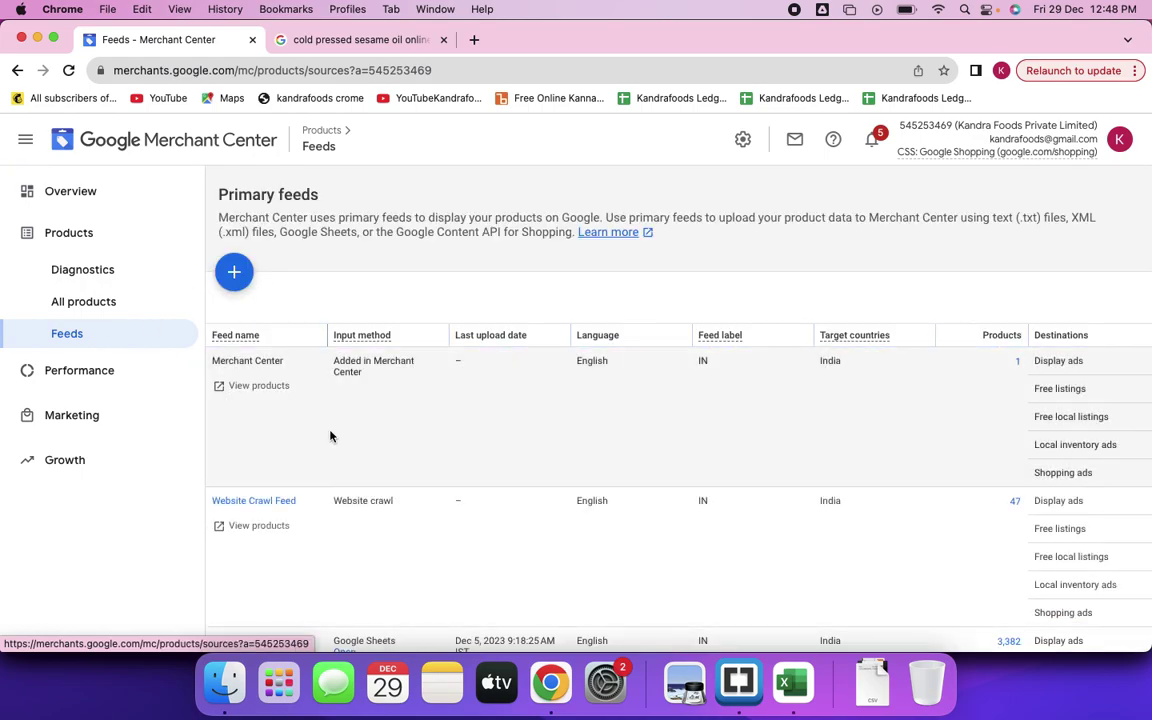
{"action": "left_click", "coordinate": [233, 275]}
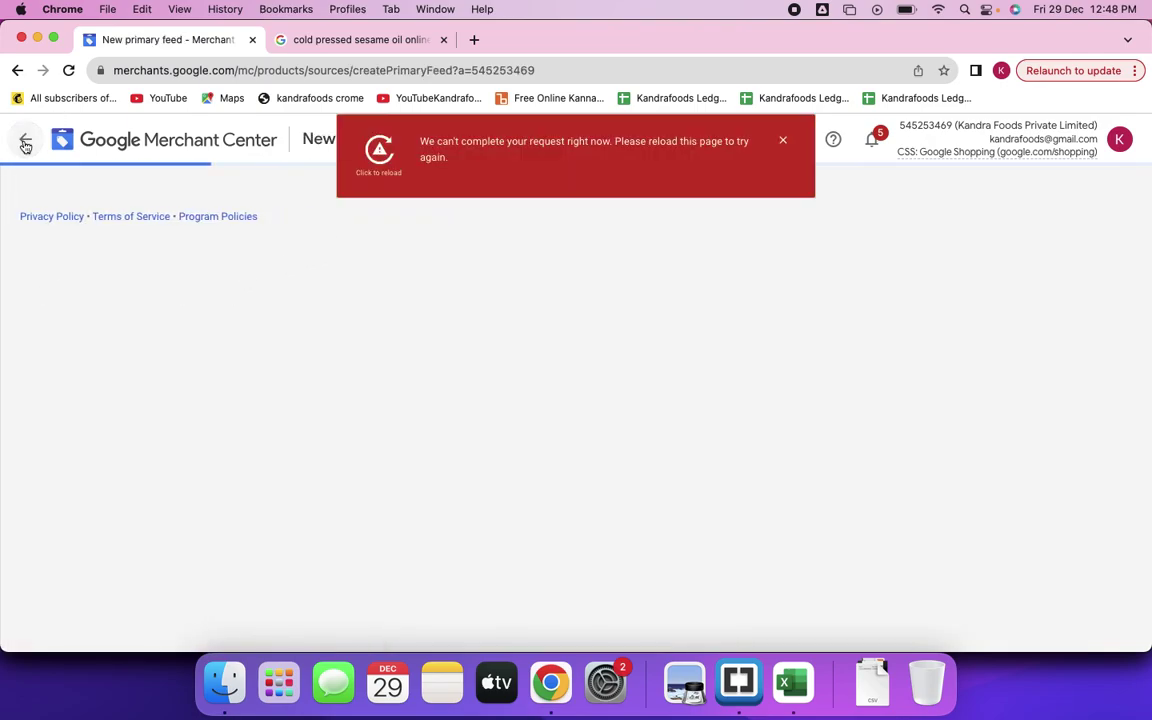
{"action": "left_click", "coordinate": [783, 141]}
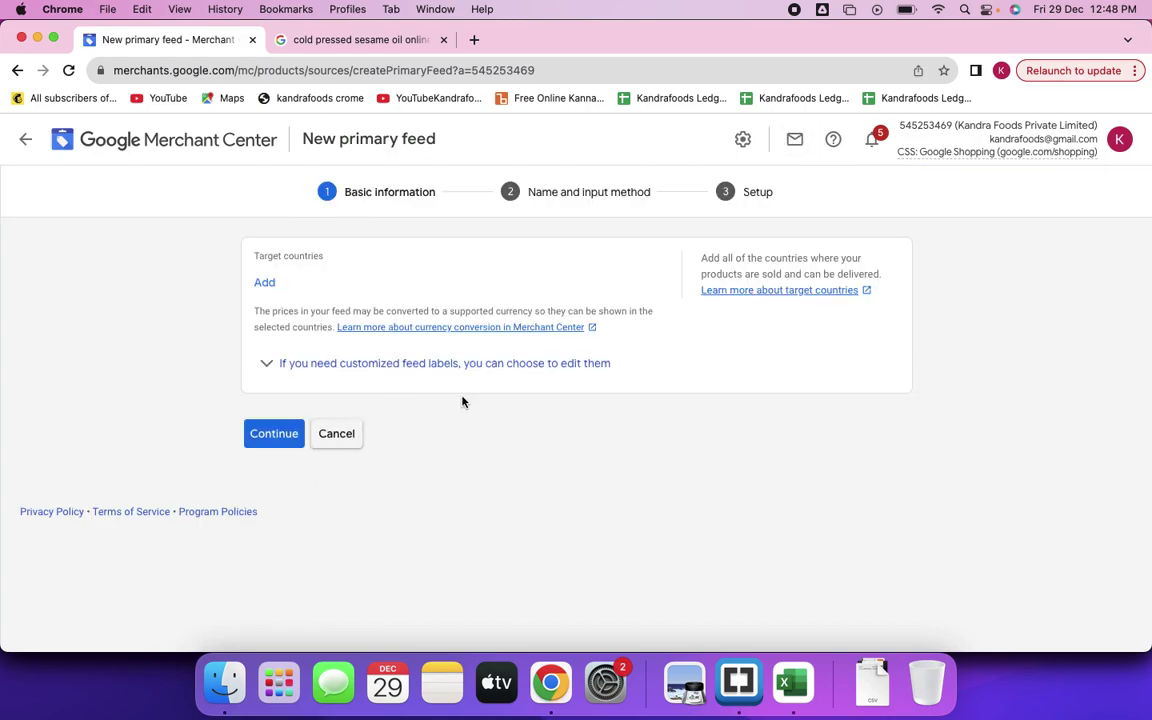
{"action": "left_click", "coordinate": [26, 142]}
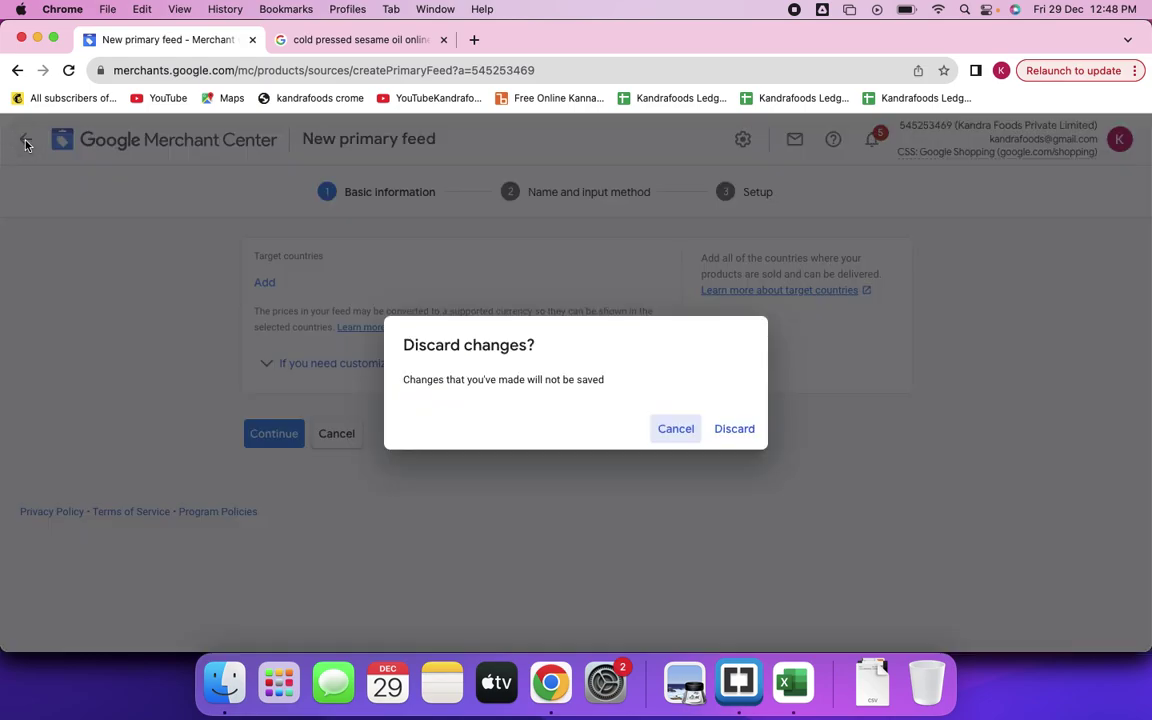
{"action": "left_click", "coordinate": [732, 430]}
Examine the primary feeds list, including the Merchant Center, Website Crawl Feed and Data From Google Sheets entries.
{"action": "scroll", "coordinate": [359, 468], "scroll_direction": "down", "scroll_amount": 1}
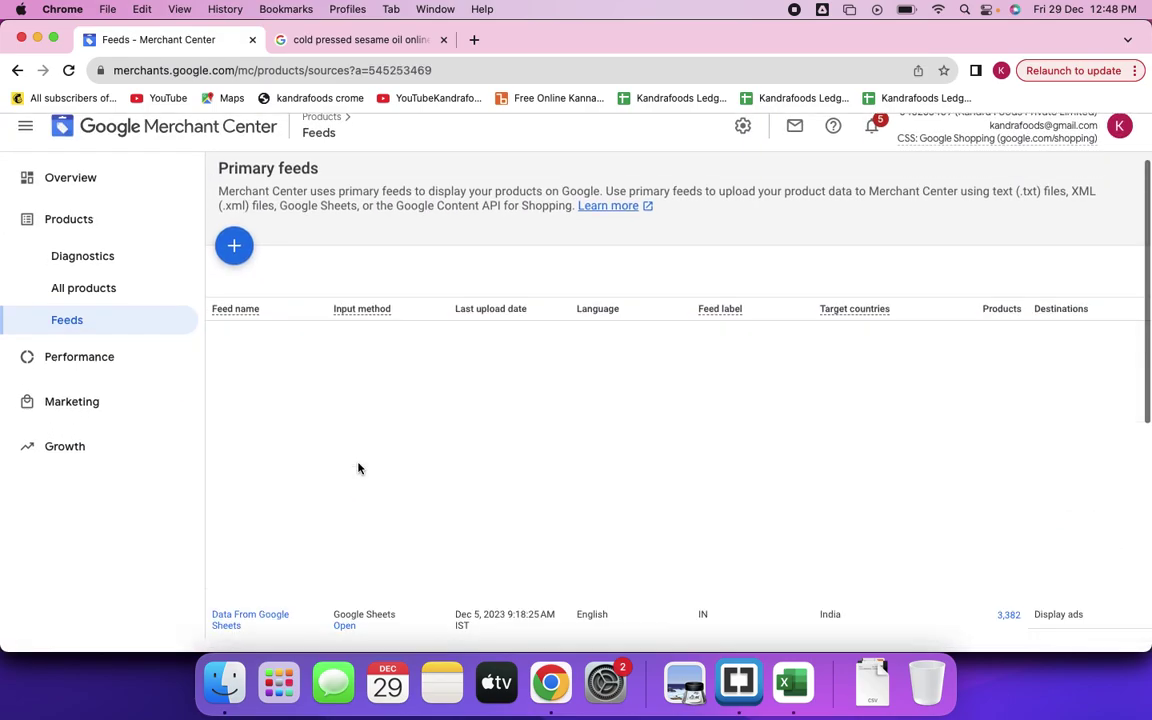
{"action": "scroll", "coordinate": [359, 468], "scroll_direction": "down", "scroll_amount": 2}
{"action": "scroll", "coordinate": [359, 468], "scroll_direction": "up", "scroll_amount": 1}
{"action": "scroll", "coordinate": [359, 468], "scroll_direction": "up", "scroll_amount": 3}
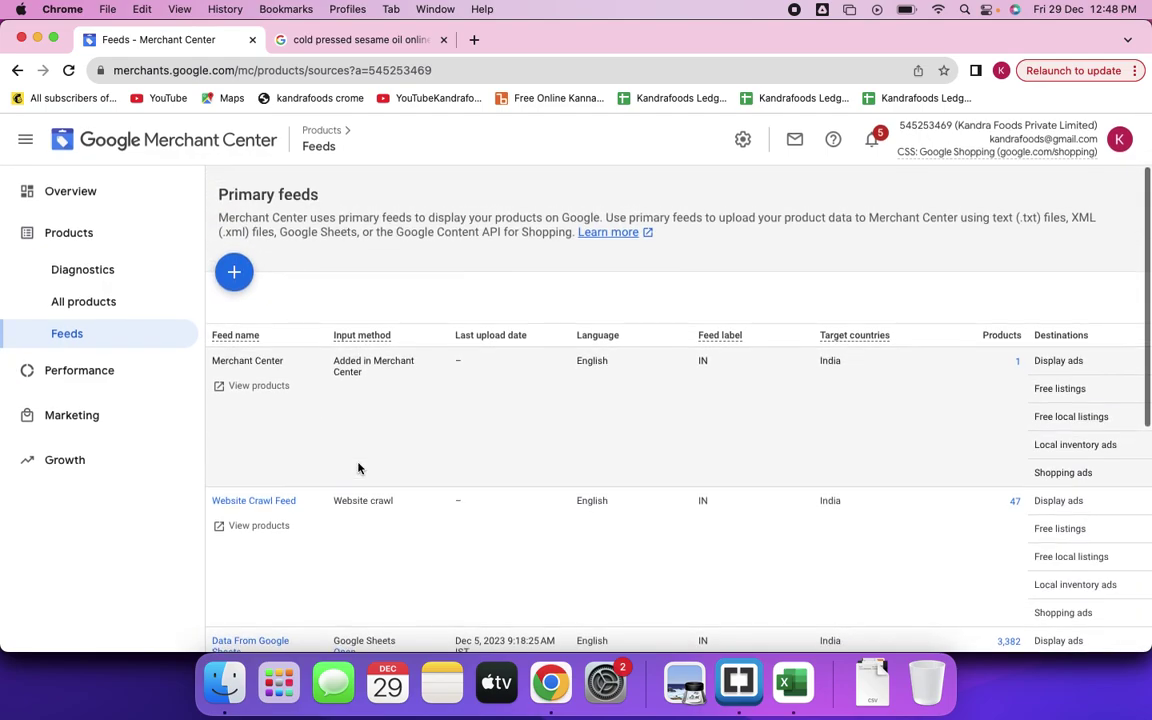
{"action": "scroll", "coordinate": [357, 468], "scroll_direction": "down", "scroll_amount": 2}
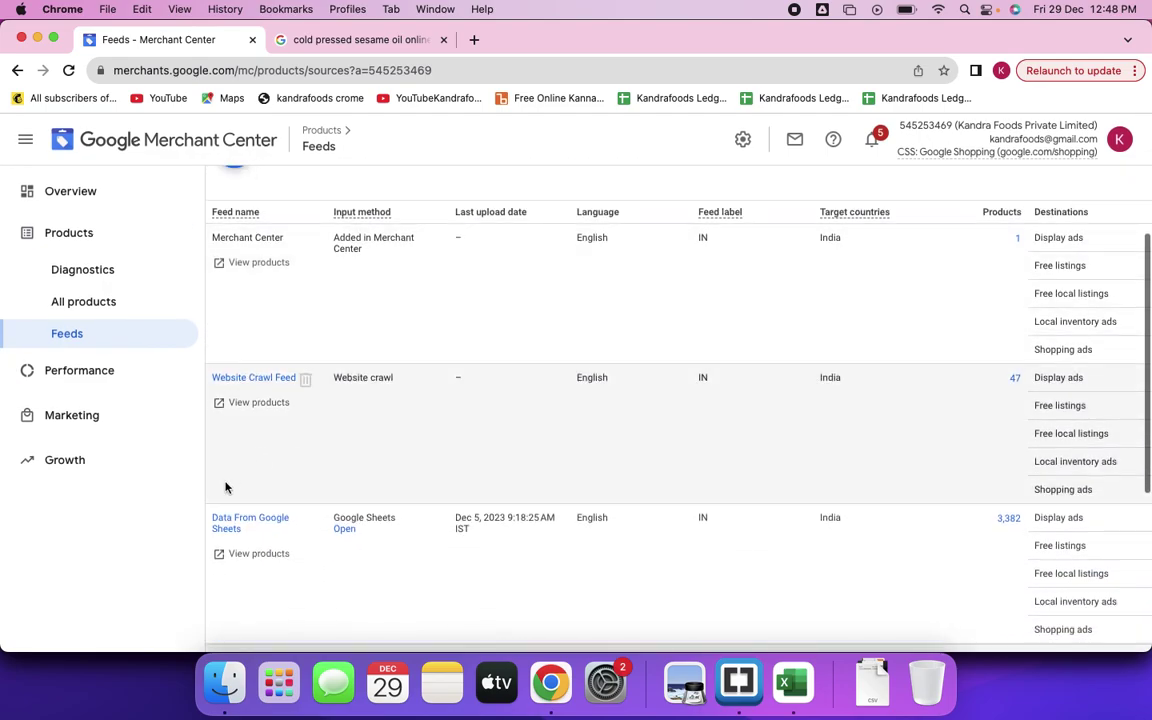
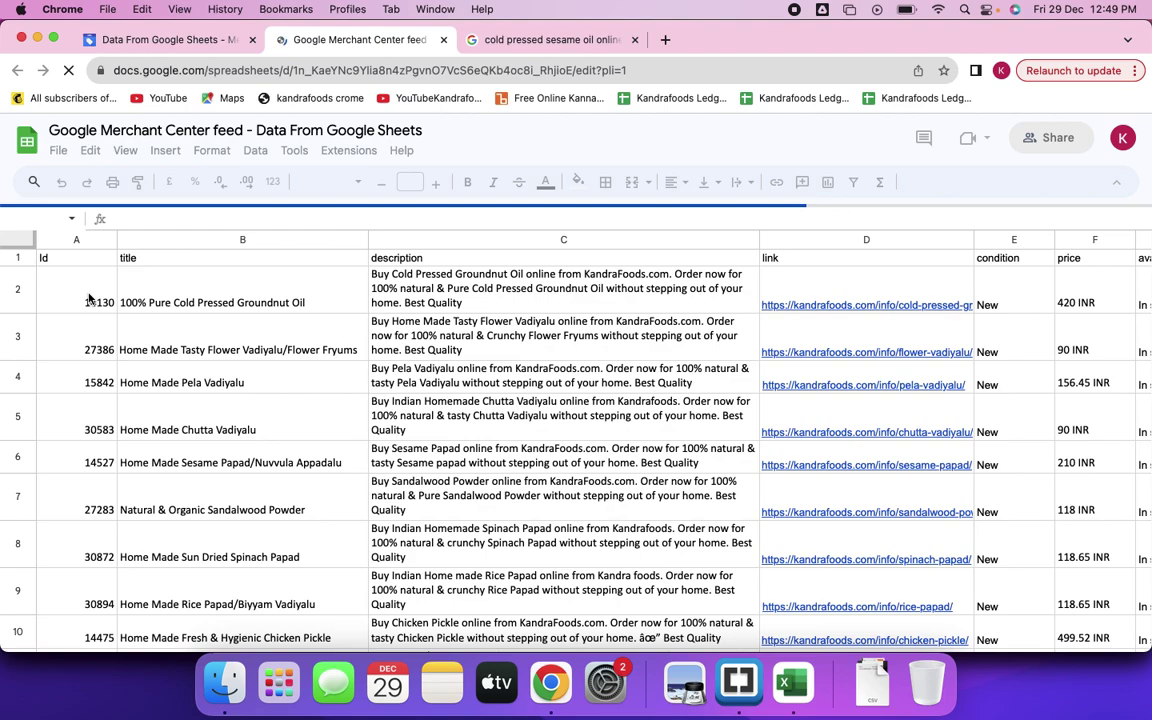
Examine the groundnut oil product's id, title, description, link, condition, price and availability entries in the feed sheet.
{"action": "left_click", "coordinate": [175, 302]}
{"action": "left_click", "coordinate": [72, 294]}
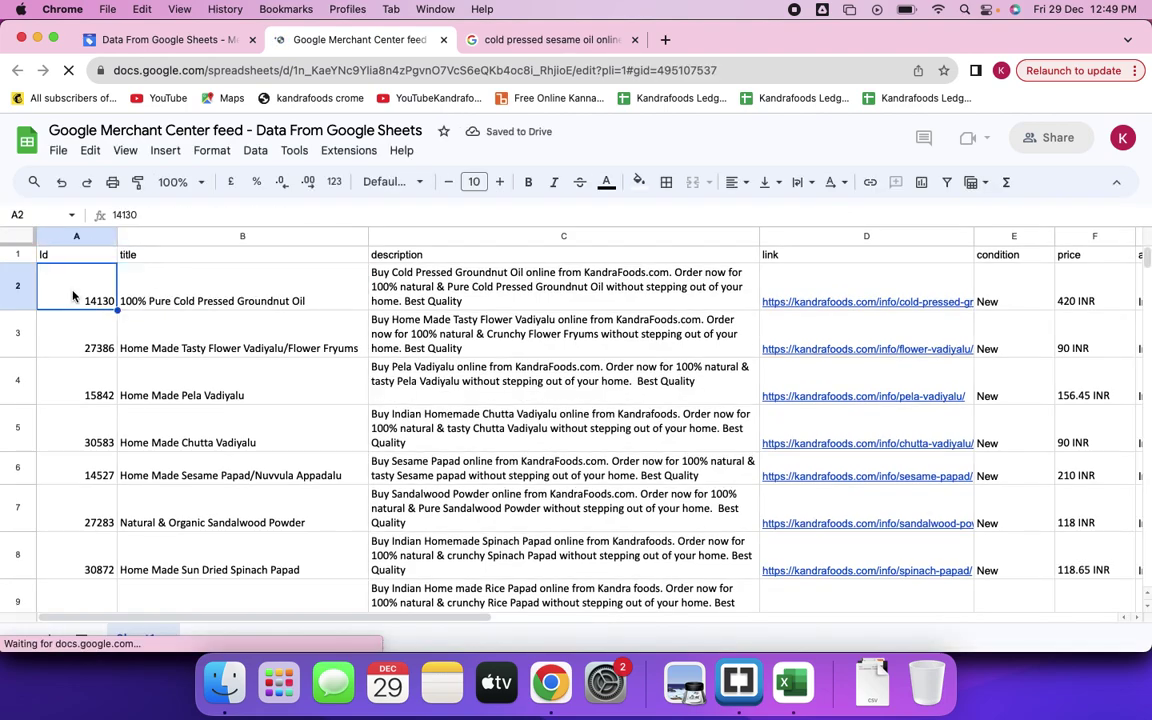
{"action": "left_click", "coordinate": [337, 291]}
{"action": "left_click", "coordinate": [585, 294]}
{"action": "left_click", "coordinate": [208, 291]}
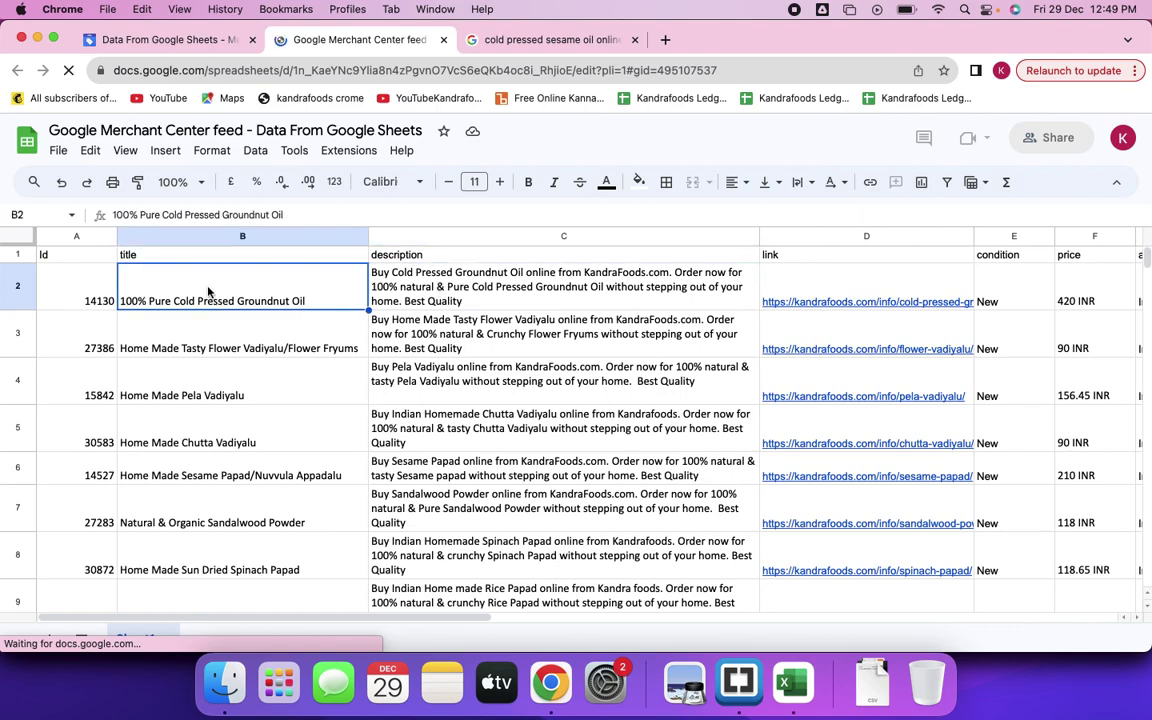
{"action": "left_click", "coordinate": [385, 272]}
{"action": "left_click", "coordinate": [766, 290]}
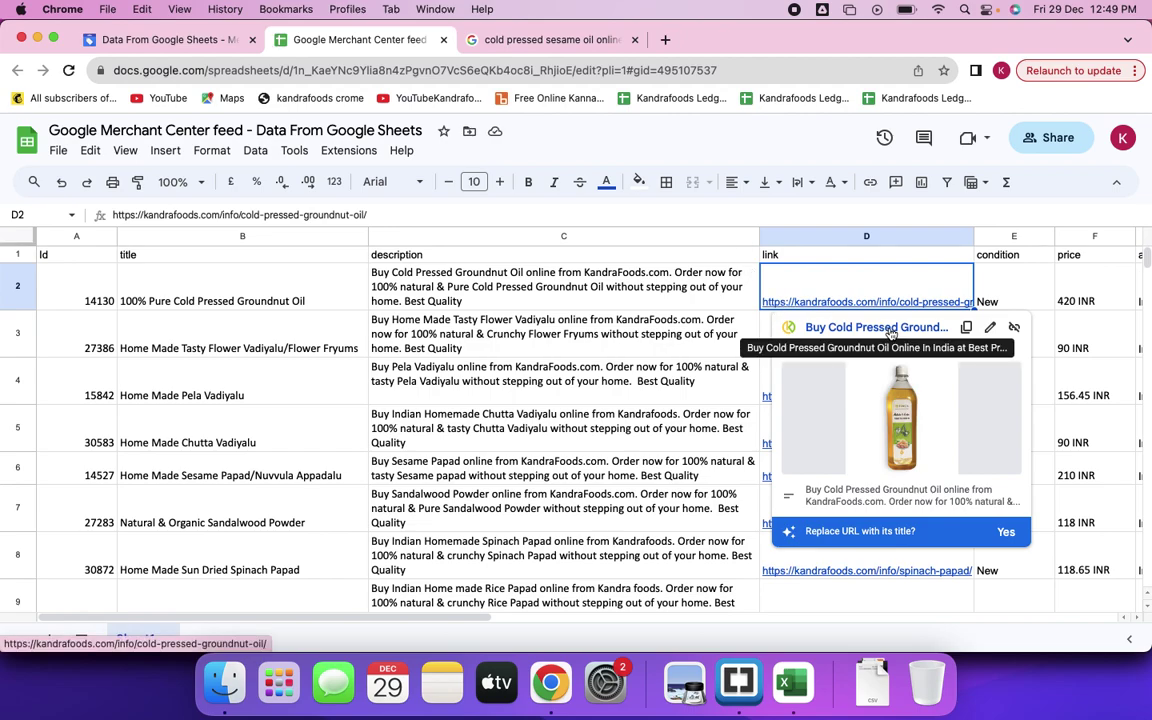
{"action": "left_click", "coordinate": [1010, 285]}
{"action": "left_click", "coordinate": [1077, 282]}
{"action": "key", "text": "Right"}
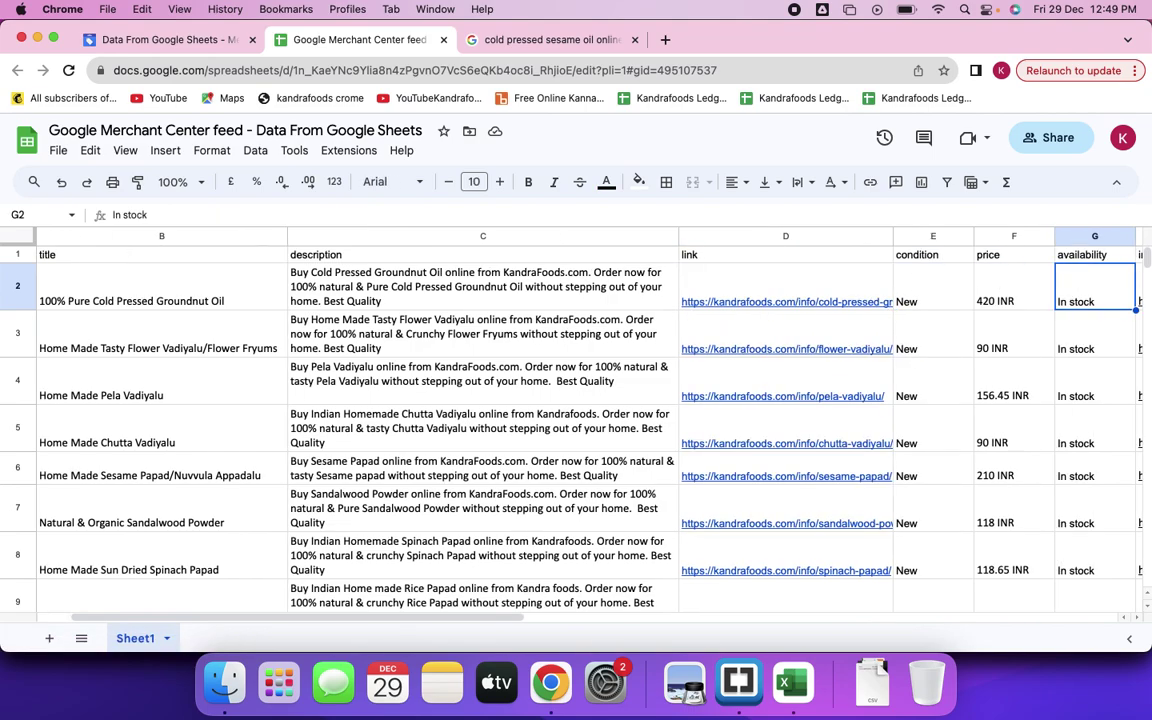
Examine the image link, gtin and mpn columns of the feed sheet, including the first product's entries.
{"action": "key", "text": "Right"}
{"action": "key", "text": "Right"}
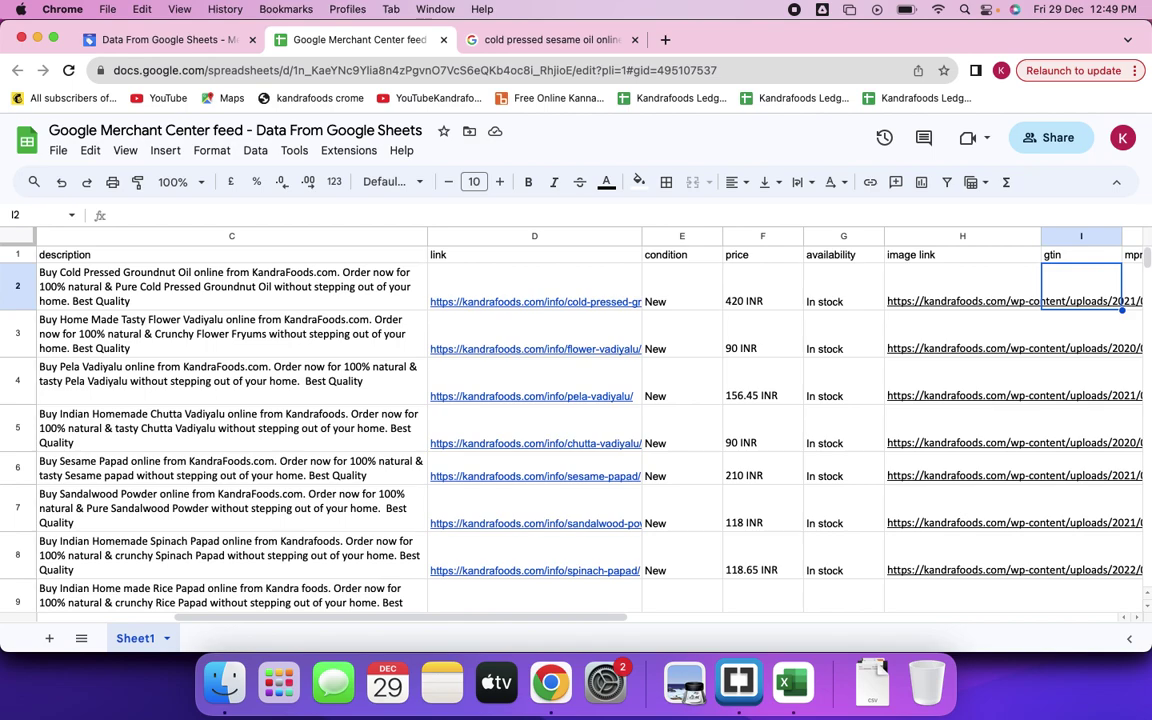
{"action": "key", "text": "Right"}
{"action": "key", "text": "Left"}
{"action": "key", "text": "Up"}
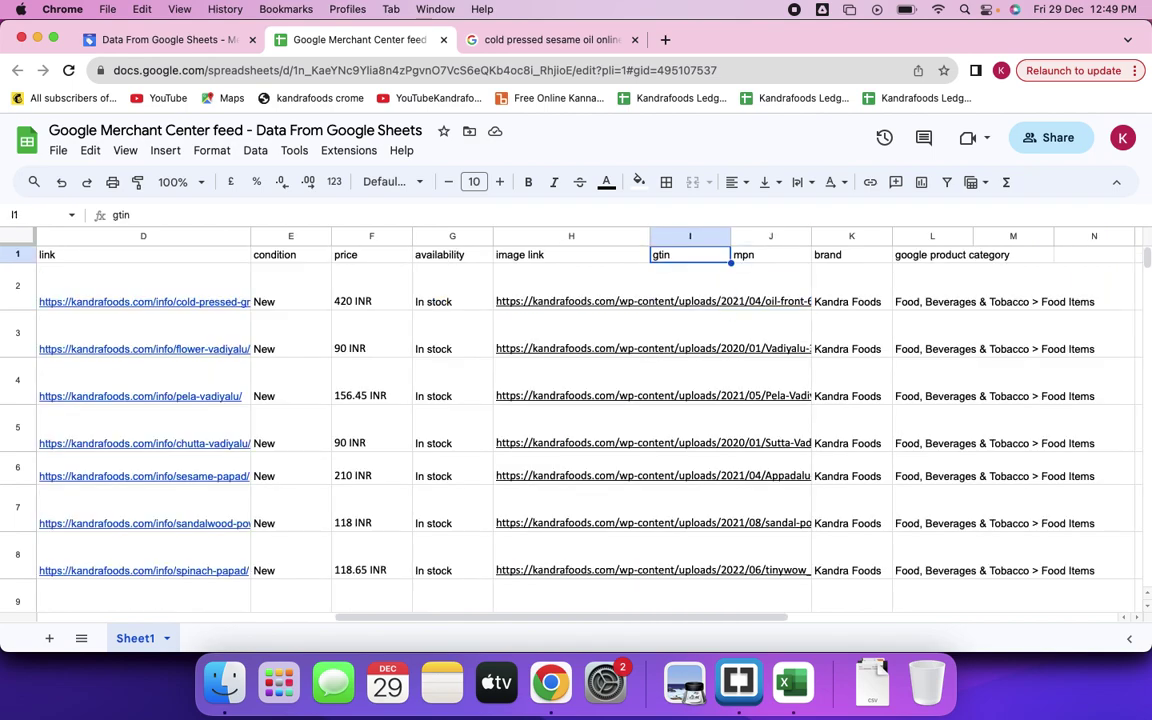
{"action": "left_click", "coordinate": [770, 254]}
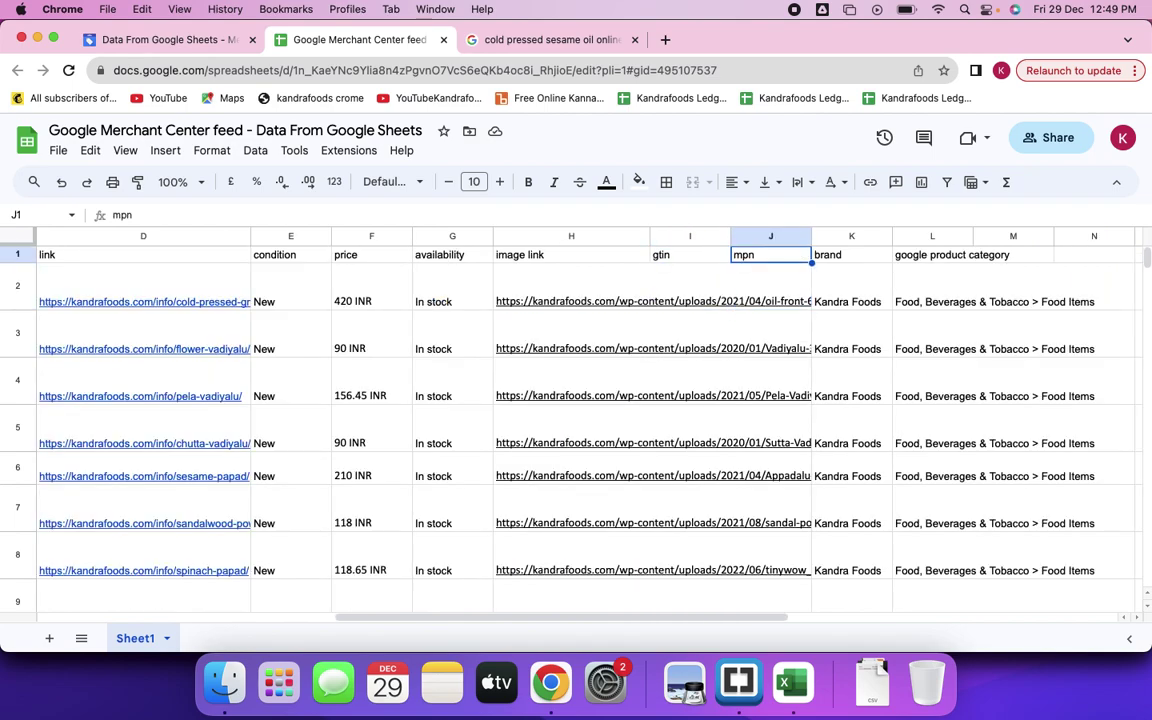
{"action": "left_click", "coordinate": [689, 254]}
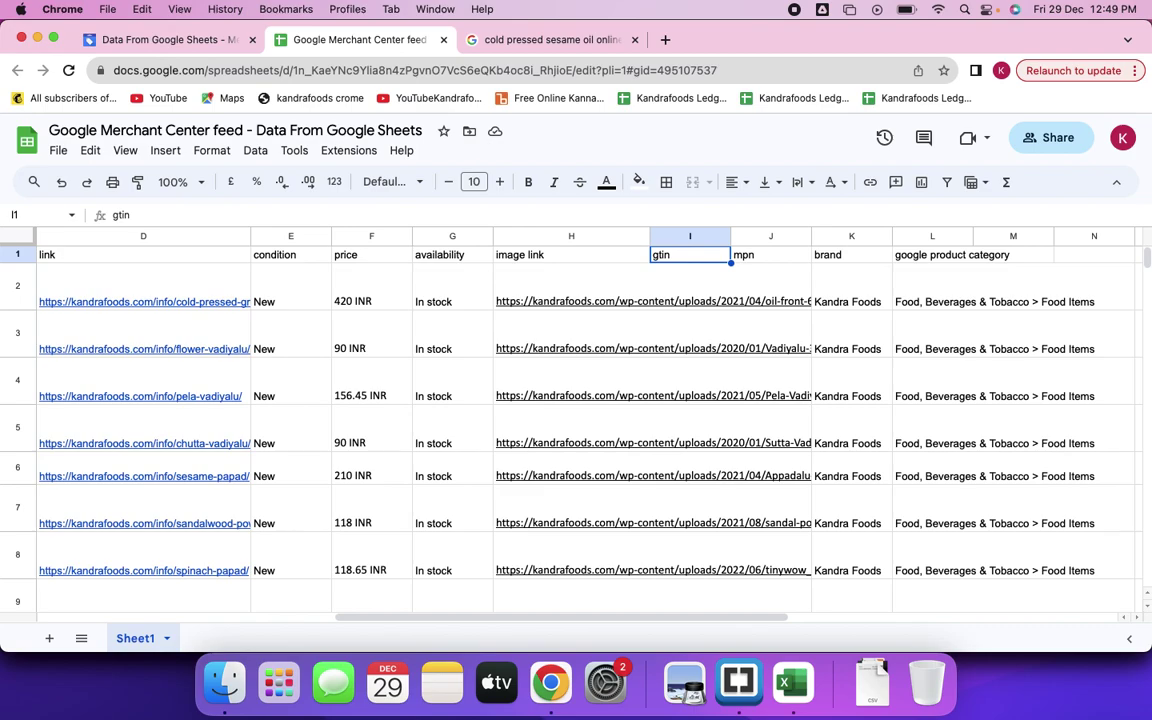
{"action": "left_click", "coordinate": [689, 290]}
{"action": "left_click", "coordinate": [689, 254]}
{"action": "left_click", "coordinate": [770, 254]}
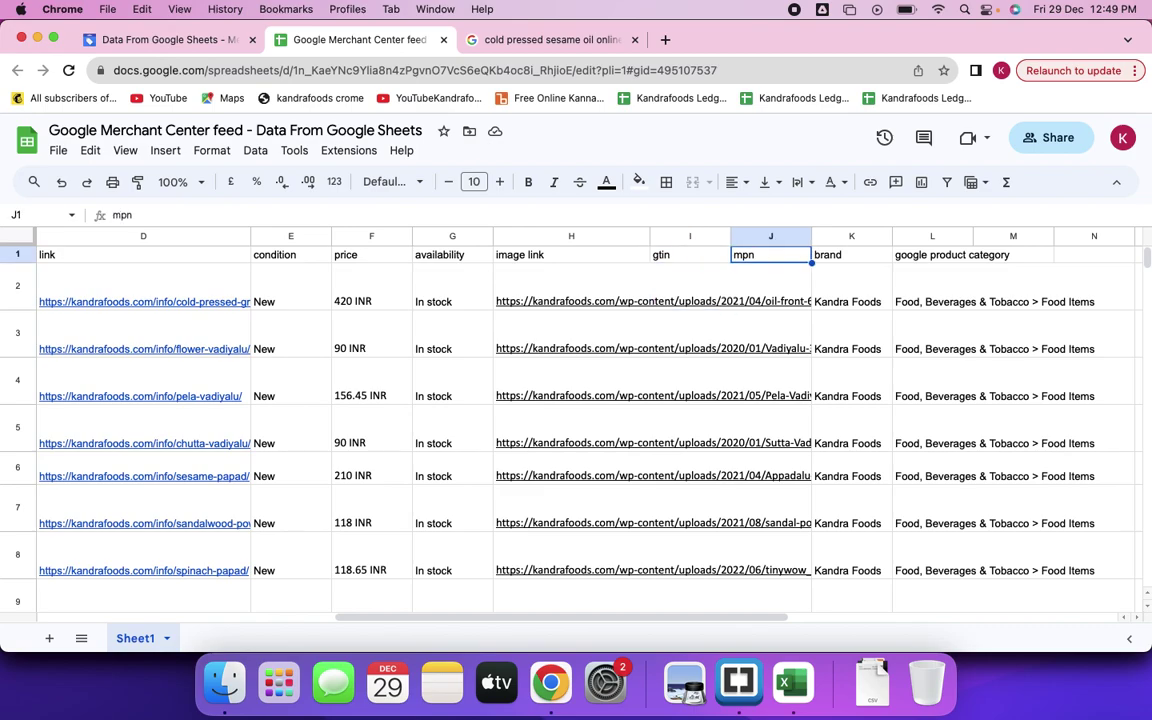
{"action": "left_click", "coordinate": [689, 287]}
{"action": "left_click", "coordinate": [770, 287]}
{"action": "left_click", "coordinate": [851, 287]}
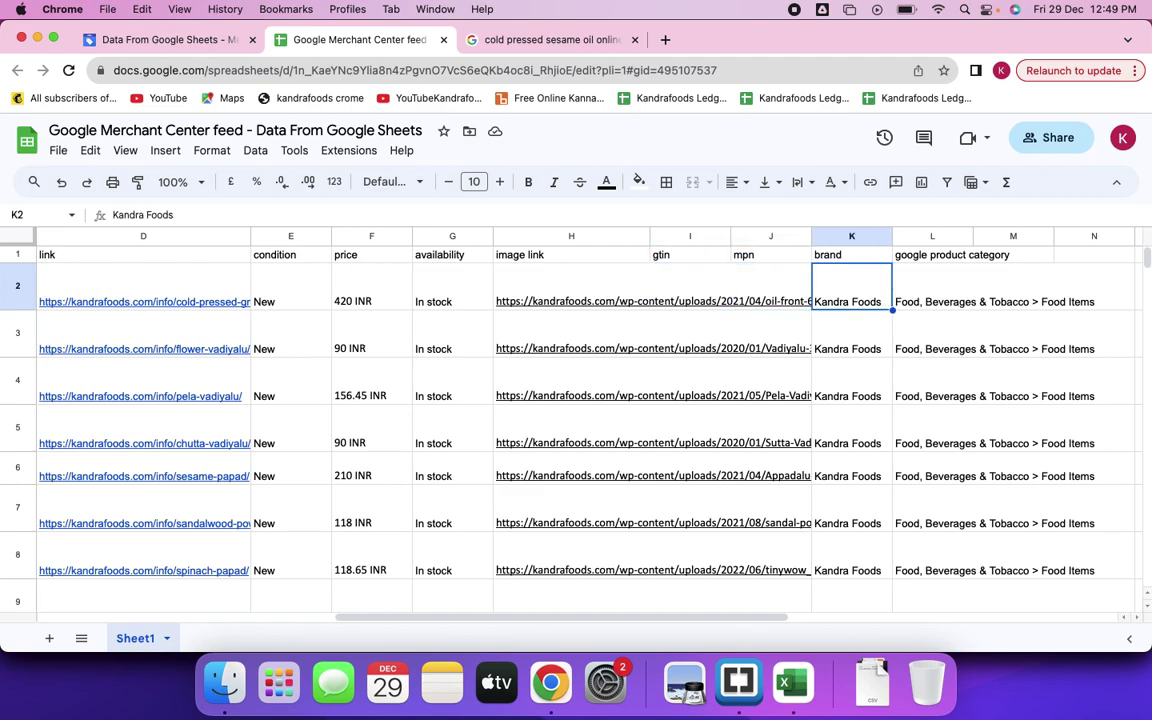
Examine the brand and google product category columns together with the first product's entries.
{"action": "left_click", "coordinate": [851, 254]}
{"action": "left_click", "coordinate": [770, 254]}
{"action": "left_click", "coordinate": [689, 287]}
{"action": "left_click", "coordinate": [770, 254]}
{"action": "left_click", "coordinate": [851, 254]}
{"action": "left_click", "coordinate": [851, 287]}
{"action": "left_click", "coordinate": [851, 254]}
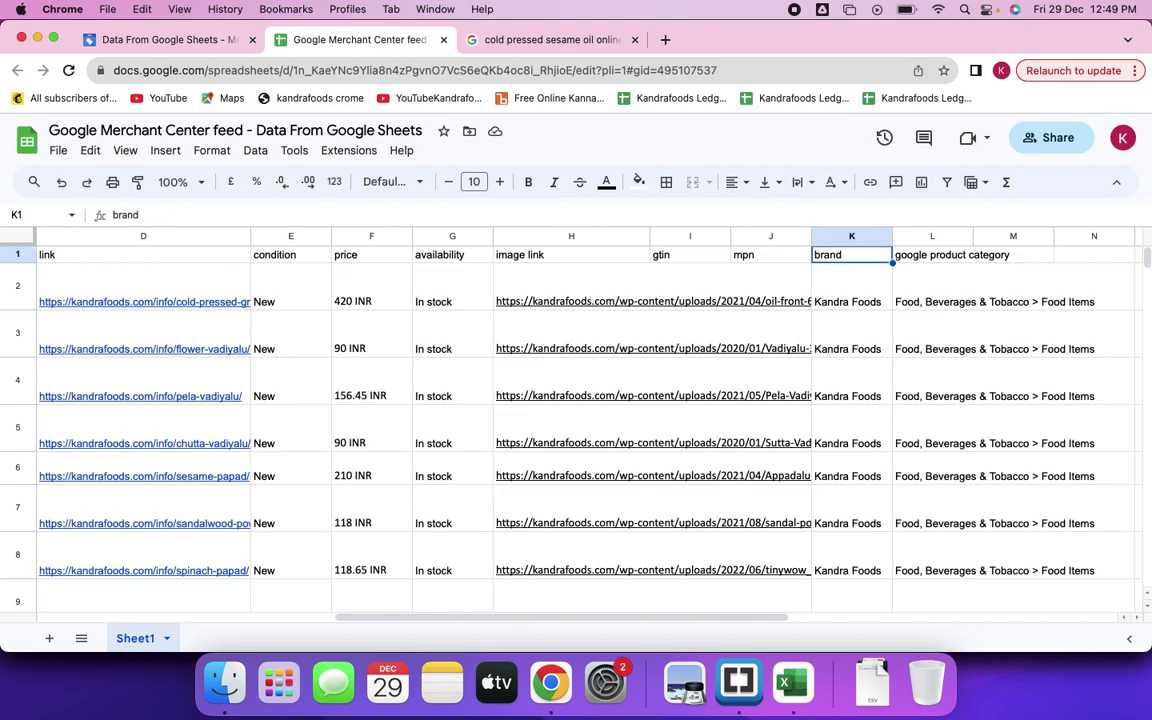
{"action": "left_click", "coordinate": [851, 287]}
{"action": "left_click", "coordinate": [932, 287]}
{"action": "left_click", "coordinate": [932, 254]}
{"action": "left_click", "coordinate": [932, 287]}
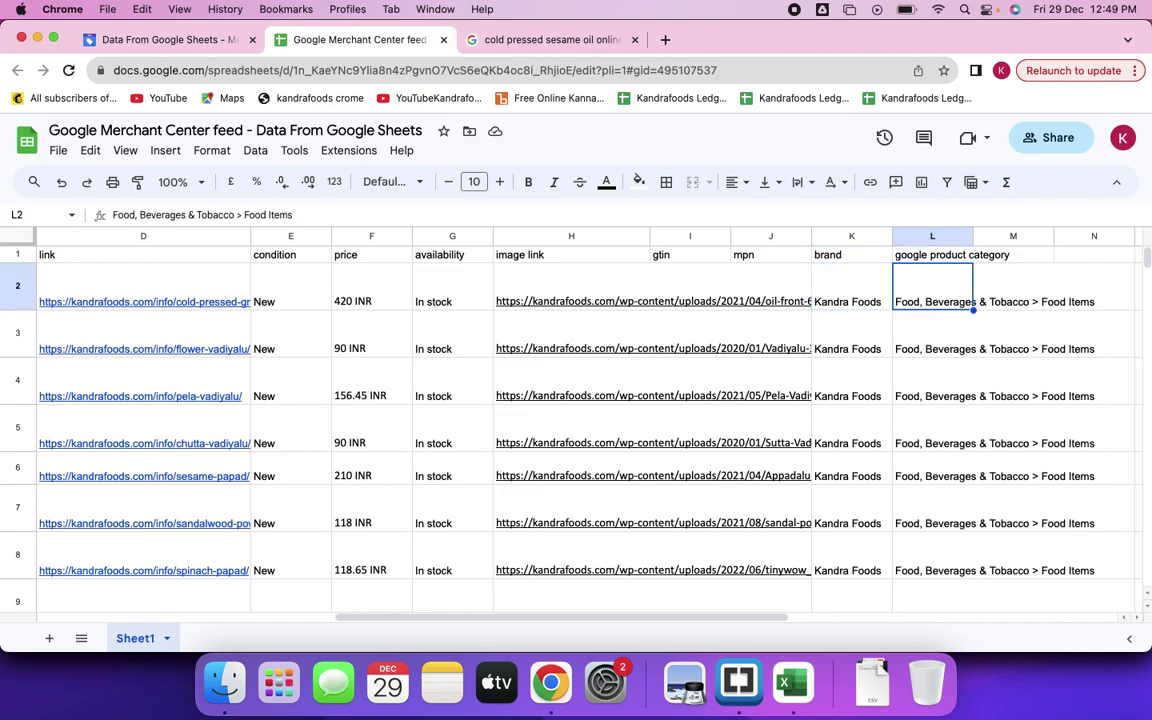
{"action": "left_click", "coordinate": [932, 254]}
{"action": "left_click", "coordinate": [932, 287]}
Review the whole groundnut oil row again, back to its first fields and forward to google product category.
{"action": "key", "text": "Left"}
{"action": "key", "text": "Left"}
{"action": "key", "text": "Left"}
{"action": "key", "text": "Left"}
{"action": "key", "text": "Left"}
{"action": "key", "text": "Left"}
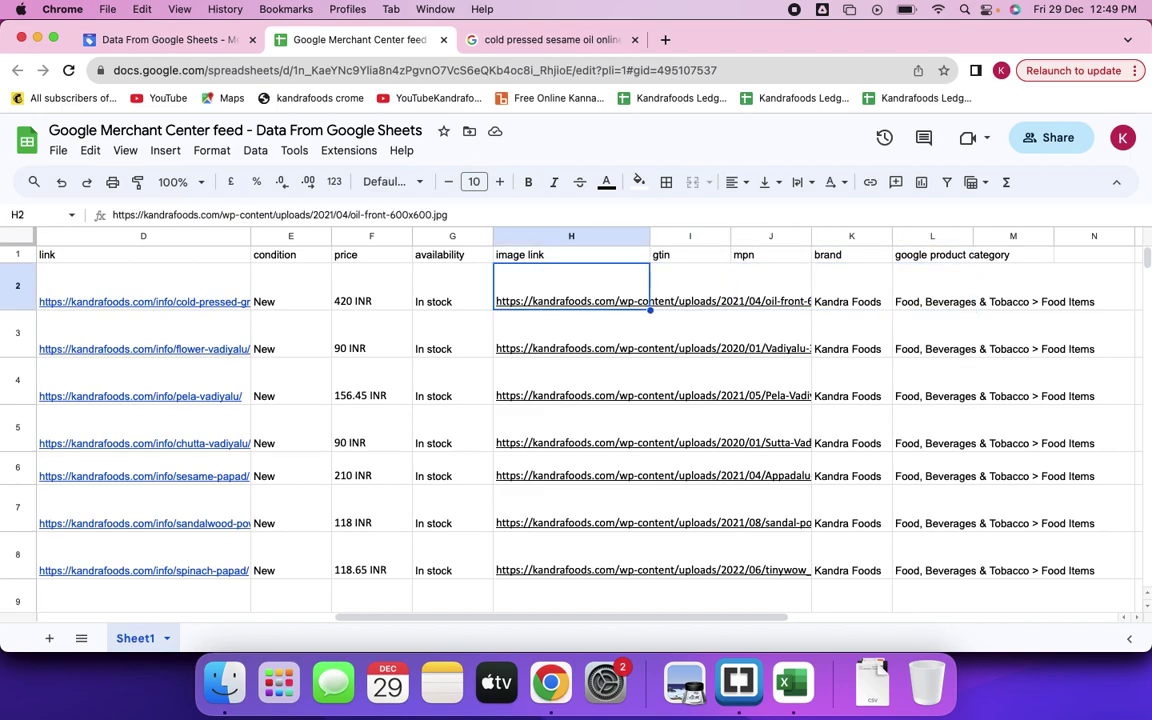
{"action": "key", "text": "Left"}
{"action": "key", "text": "Left"}
{"action": "key", "text": "Left"}
{"action": "key", "text": "Left"}
{"action": "key", "text": "Left"}
{"action": "key", "text": "Right"}
{"action": "key", "text": "Right"}
{"action": "key", "text": "Right"}
{"action": "key", "text": "Right"}
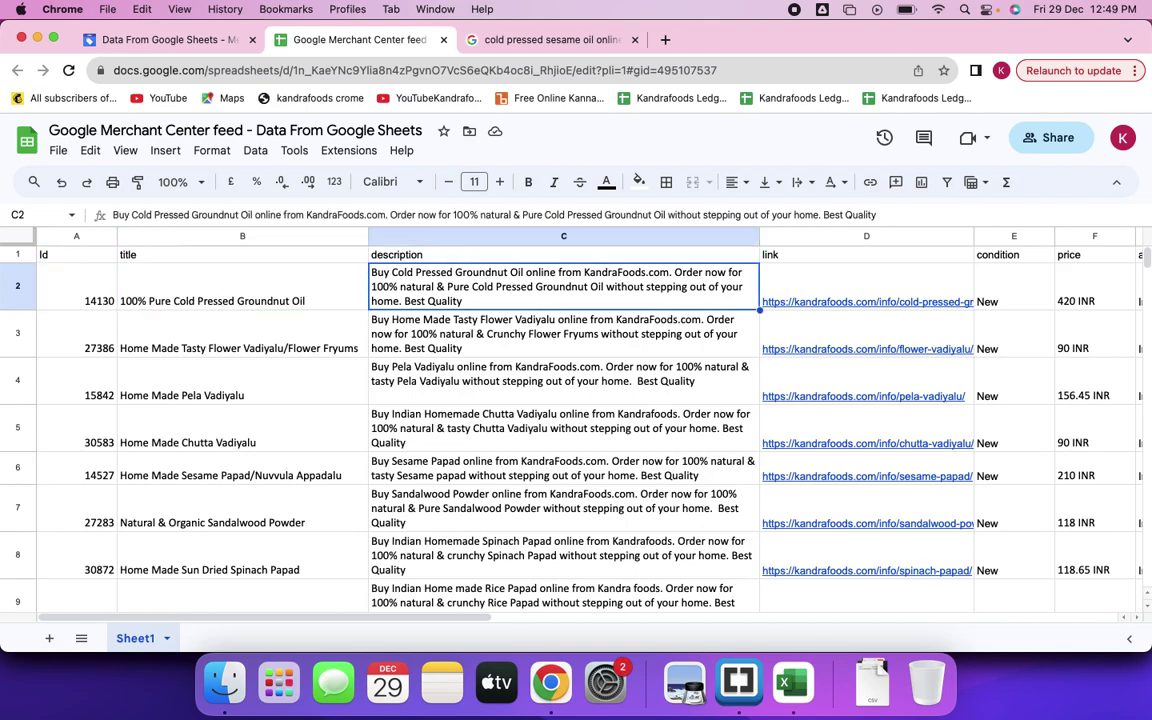
{"action": "key", "text": "Right"}
{"action": "key", "text": "Right"}
{"action": "key", "text": "Right"}
{"action": "key", "text": "Right"}
{"action": "key", "text": "Right"}
{"action": "key", "text": "Right"}
{"action": "key", "text": "Right"}
{"action": "key", "text": "Right"}
{"action": "key", "text": "Right"}
{"action": "key", "text": "Right"}
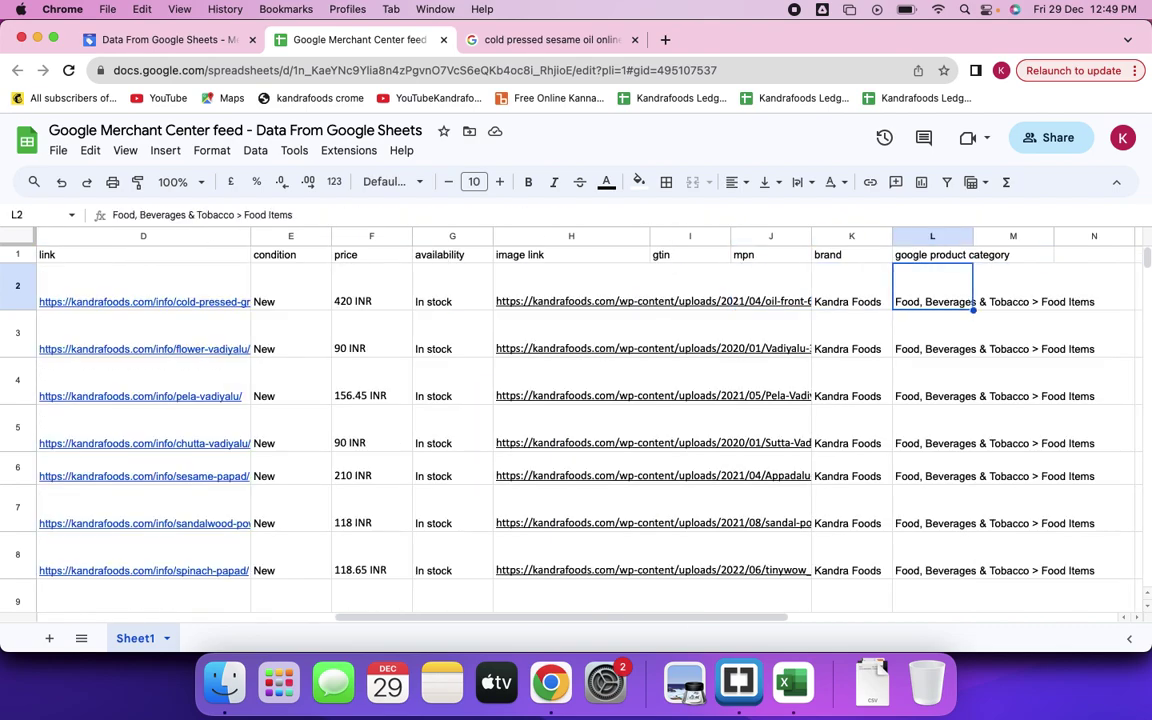
Open the groundnut oil product's image link, view the bottle picture, and close it to return to the sheet's first columns.
{"action": "key", "text": "Left"}
{"action": "key", "text": "Left"}
{"action": "key", "text": "Left"}
{"action": "key", "text": "Left"}
{"action": "key", "text": "Left"}
{"action": "key", "text": "Left"}
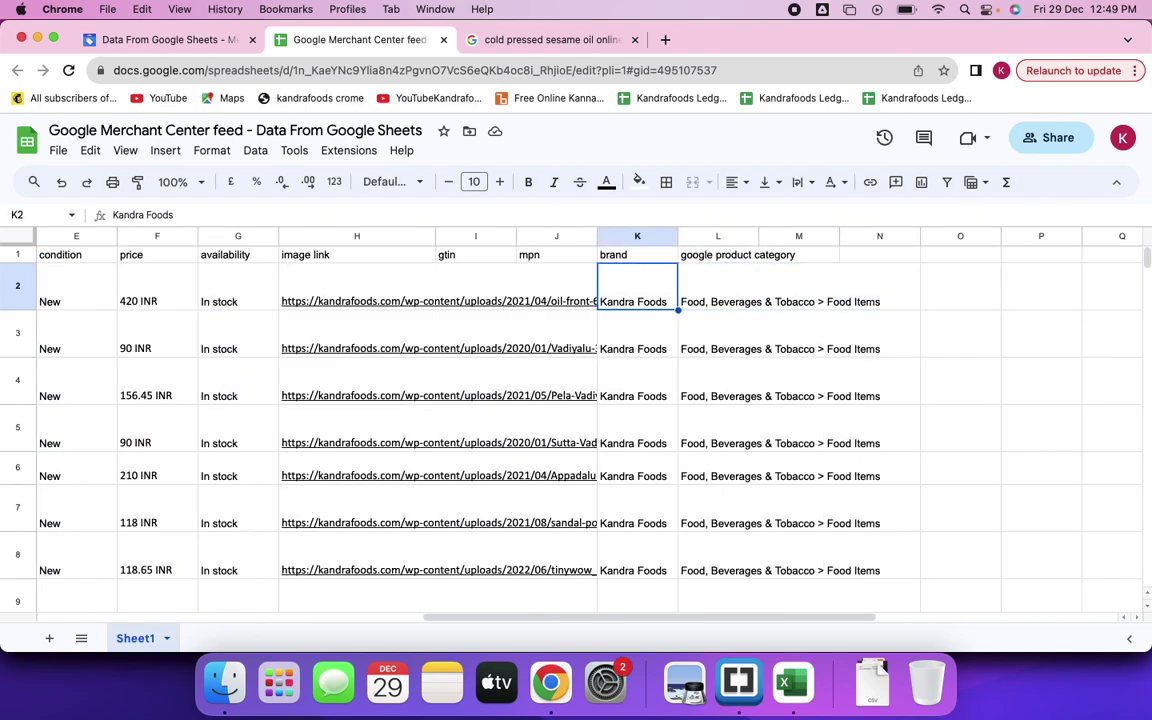
{"action": "key", "text": "Left"}
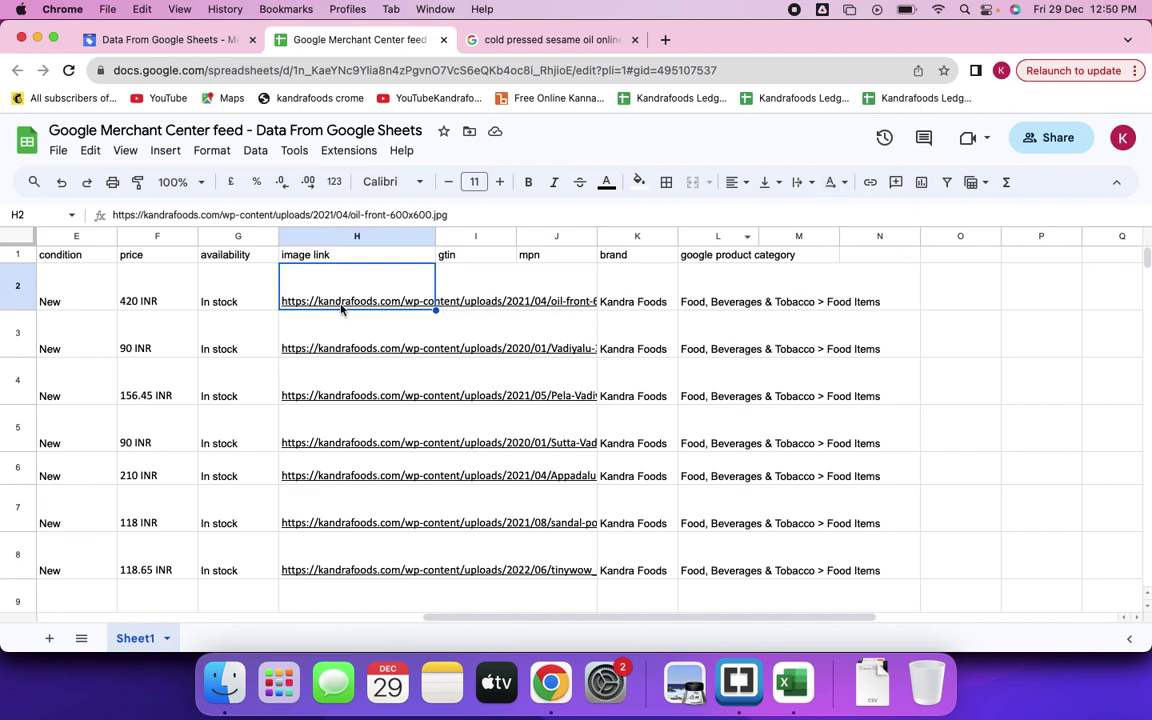
{"action": "mouse_move", "coordinate": [342, 308]}
{"action": "left_click", "coordinate": [368, 327]}
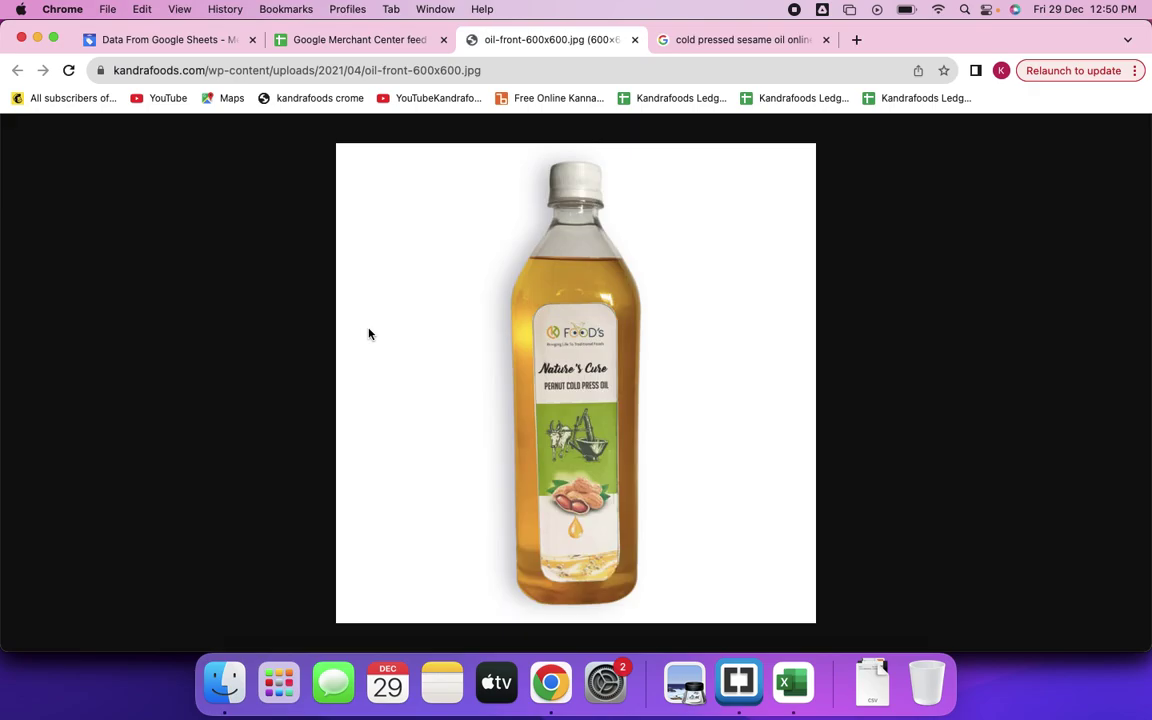
{"action": "left_click", "coordinate": [634, 40]}
{"action": "scroll", "coordinate": [355, 293], "scroll_direction": "left", "scroll_amount": 10}
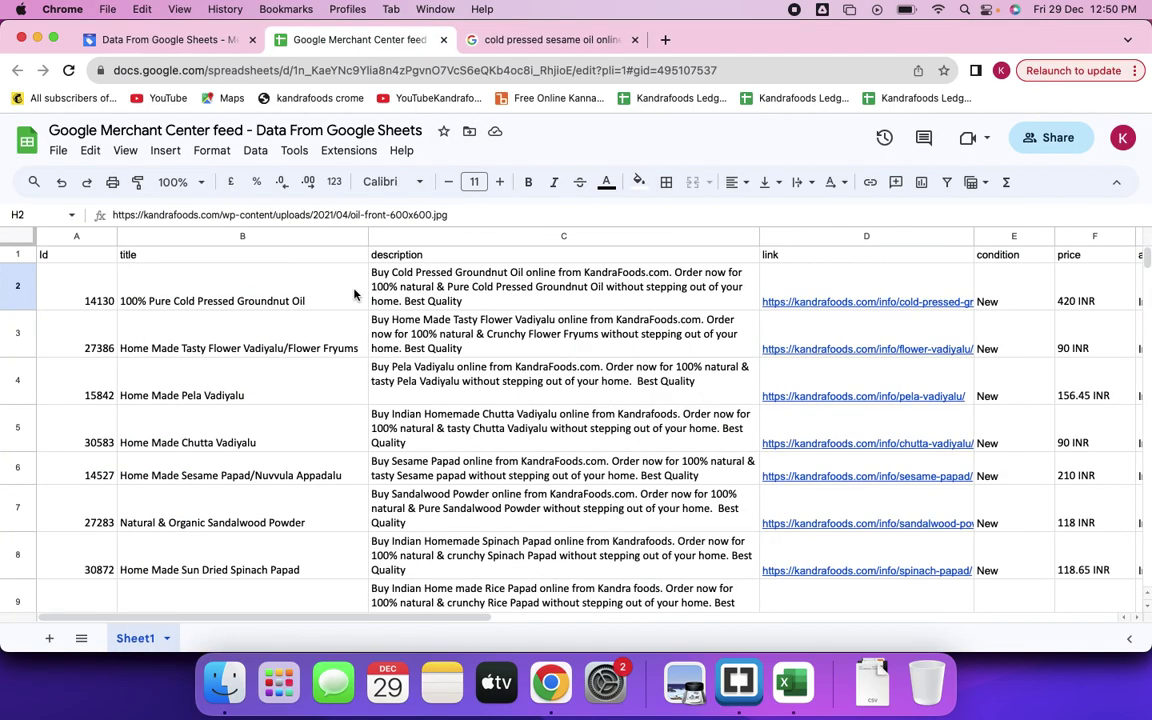
Open the cold-pressed-groundnut-oil product page from the link column and return to the feed sheet.
{"action": "left_click", "coordinate": [800, 300]}
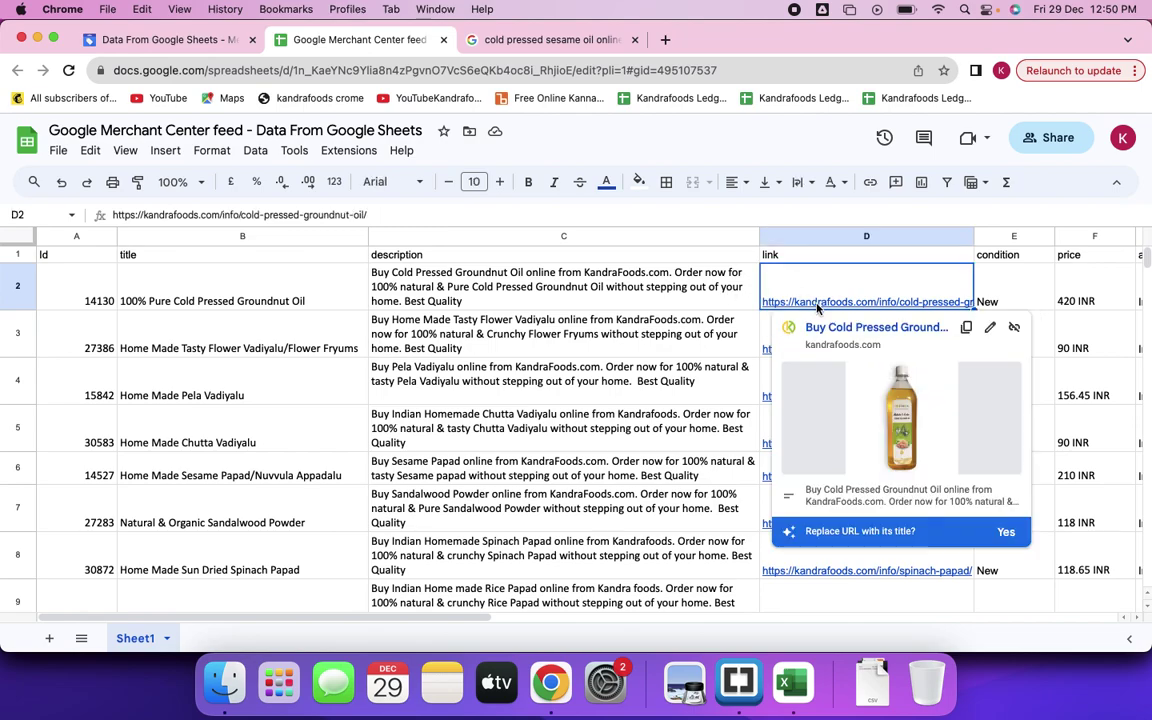
{"action": "left_click", "coordinate": [830, 328]}
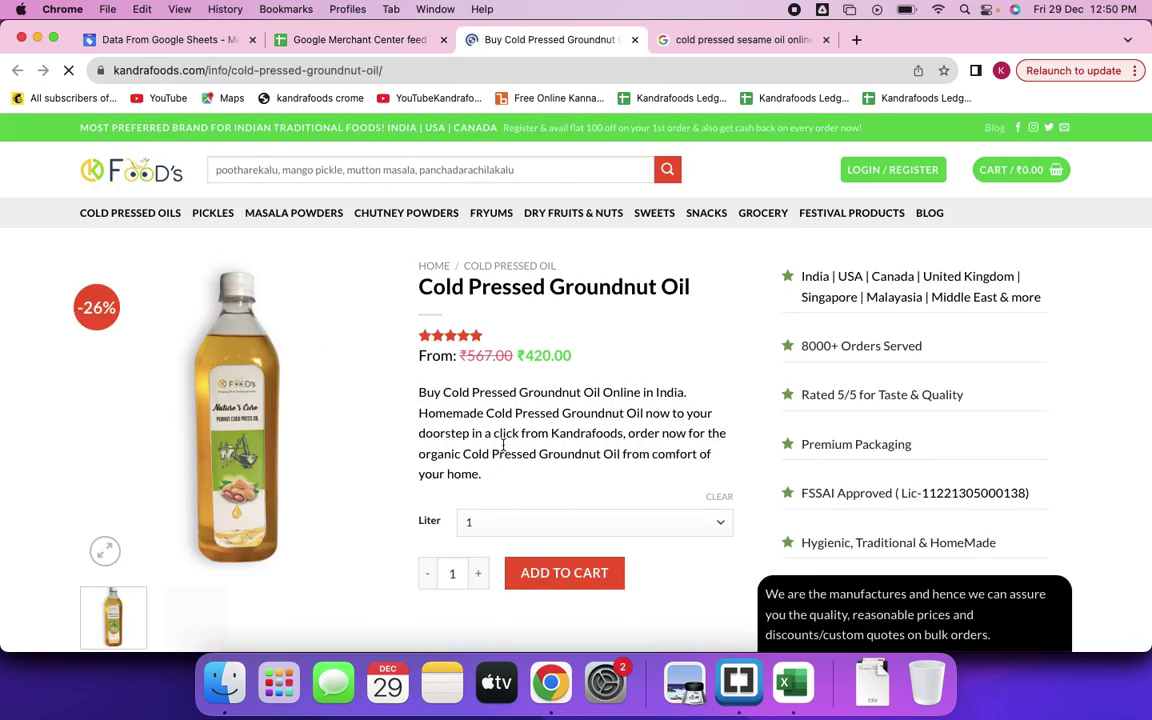
{"action": "left_click", "coordinate": [350, 40]}
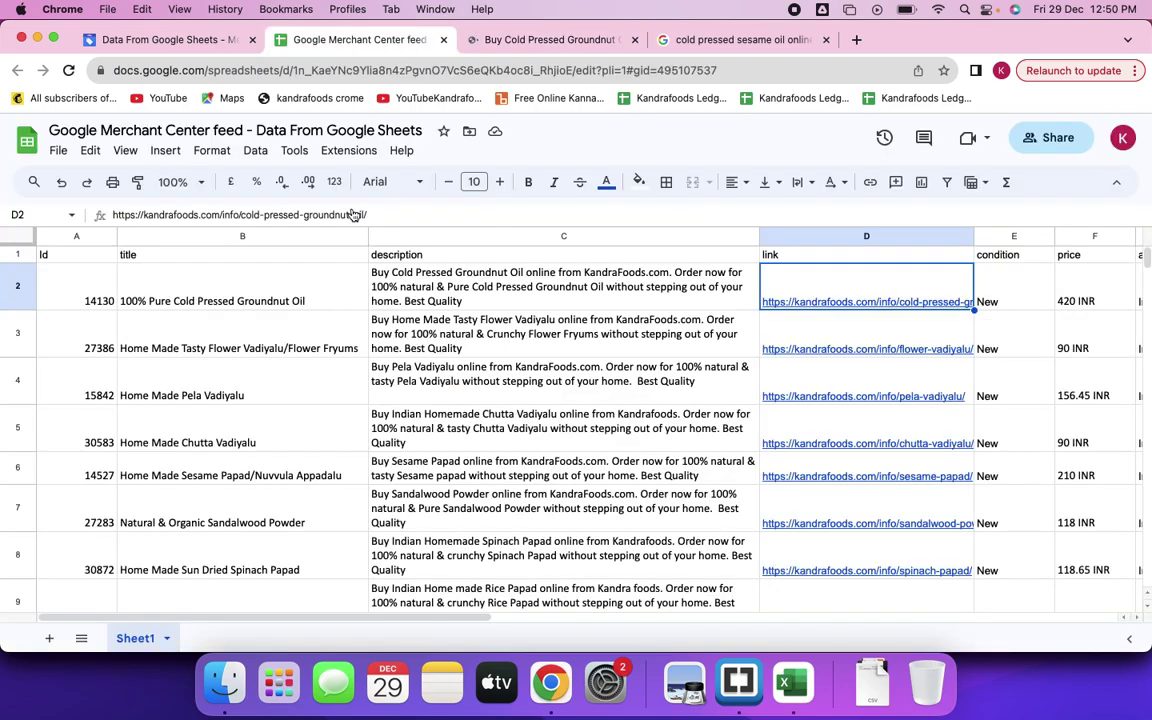
Compare the groundnut oil title with the Popular products in the sesame oil search results, and return to the sheet.
{"action": "left_click", "coordinate": [240, 275]}
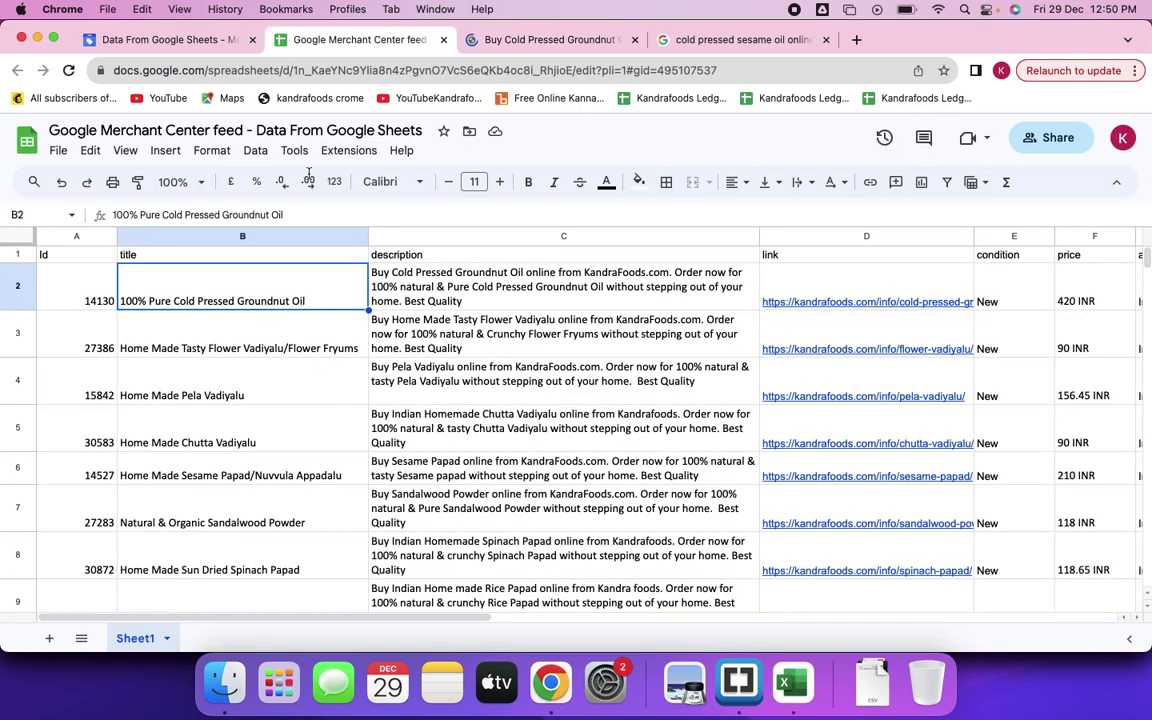
{"action": "left_click", "coordinate": [713, 32]}
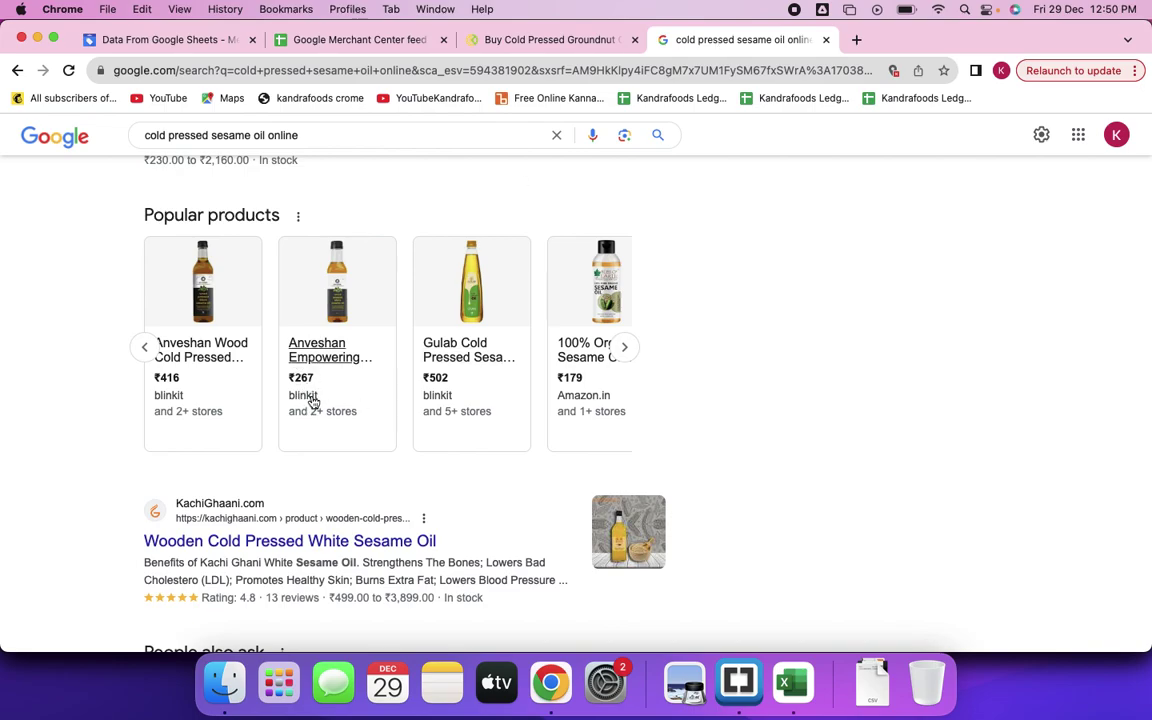
{"action": "left_click", "coordinate": [372, 41]}
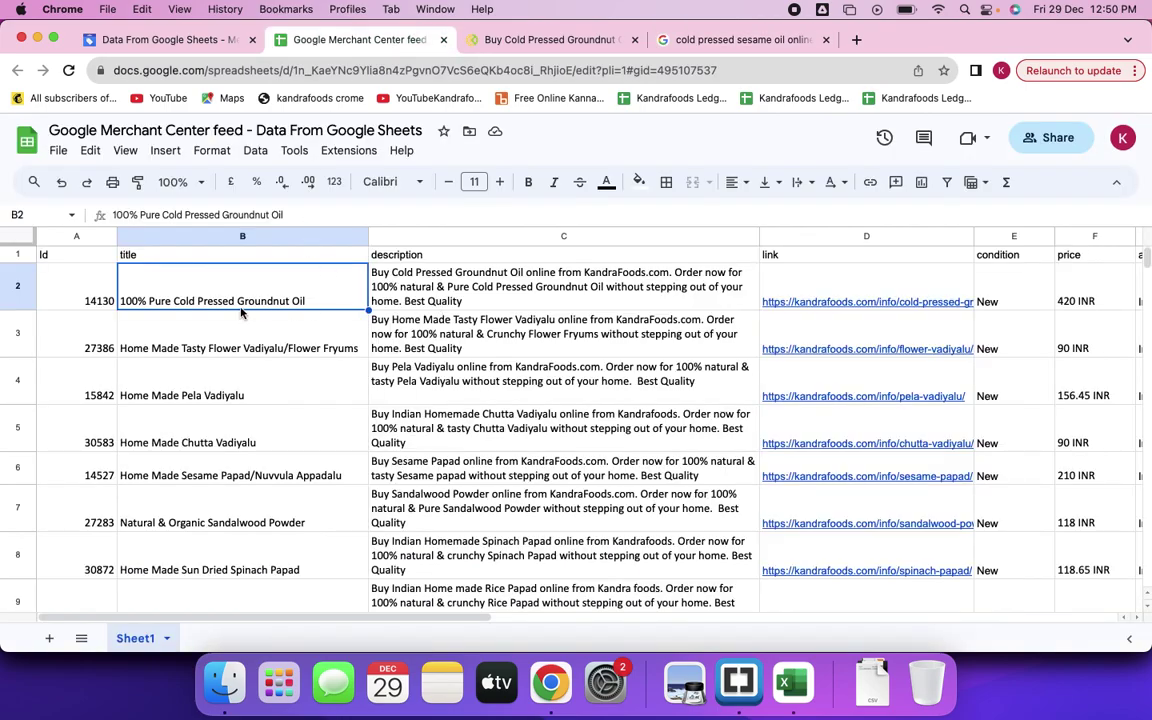
Review the sheet's column headers and the groundnut oil row's fields once more, ending on its title.
{"action": "left_click", "coordinate": [93, 252]}
{"action": "left_click", "coordinate": [497, 254]}
{"action": "left_click", "coordinate": [970, 297]}
{"action": "left_click", "coordinate": [985, 298]}
{"action": "left_click", "coordinate": [1076, 289]}
{"action": "key", "text": "Right"}
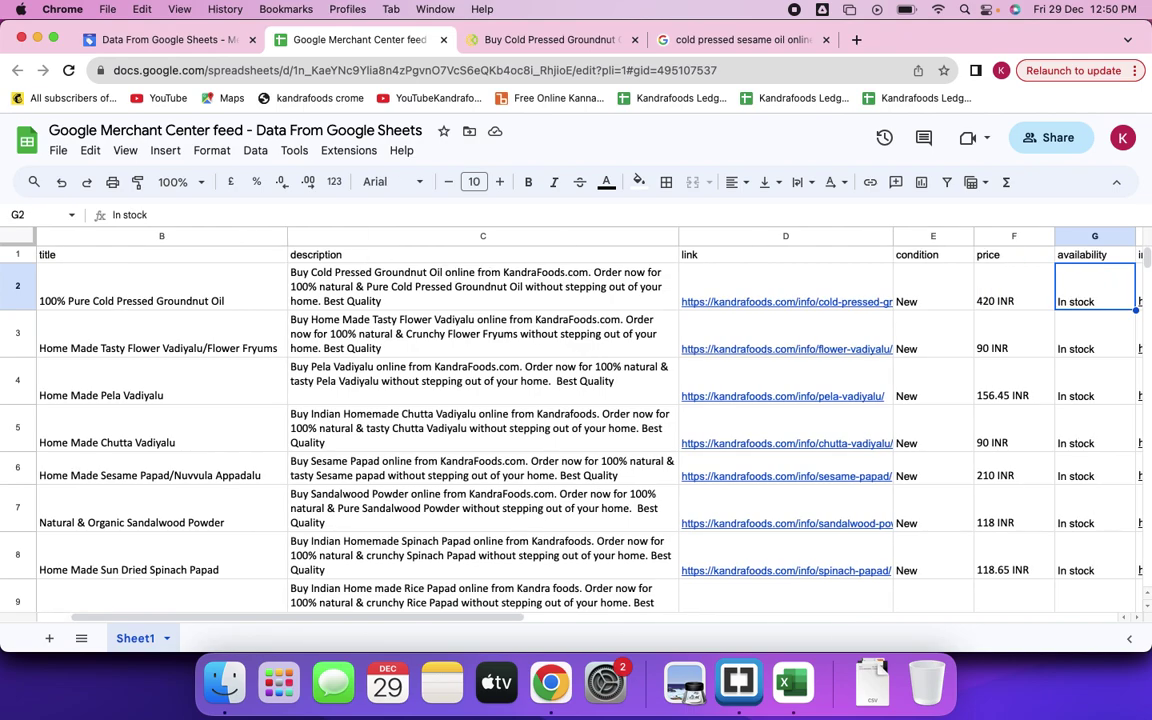
{"action": "key", "text": "Right"}
{"action": "key", "text": "Right"}
{"action": "key", "text": "Left"}
{"action": "key", "text": "Left"}
{"action": "key", "text": "Home"}
{"action": "key", "text": "Right"}
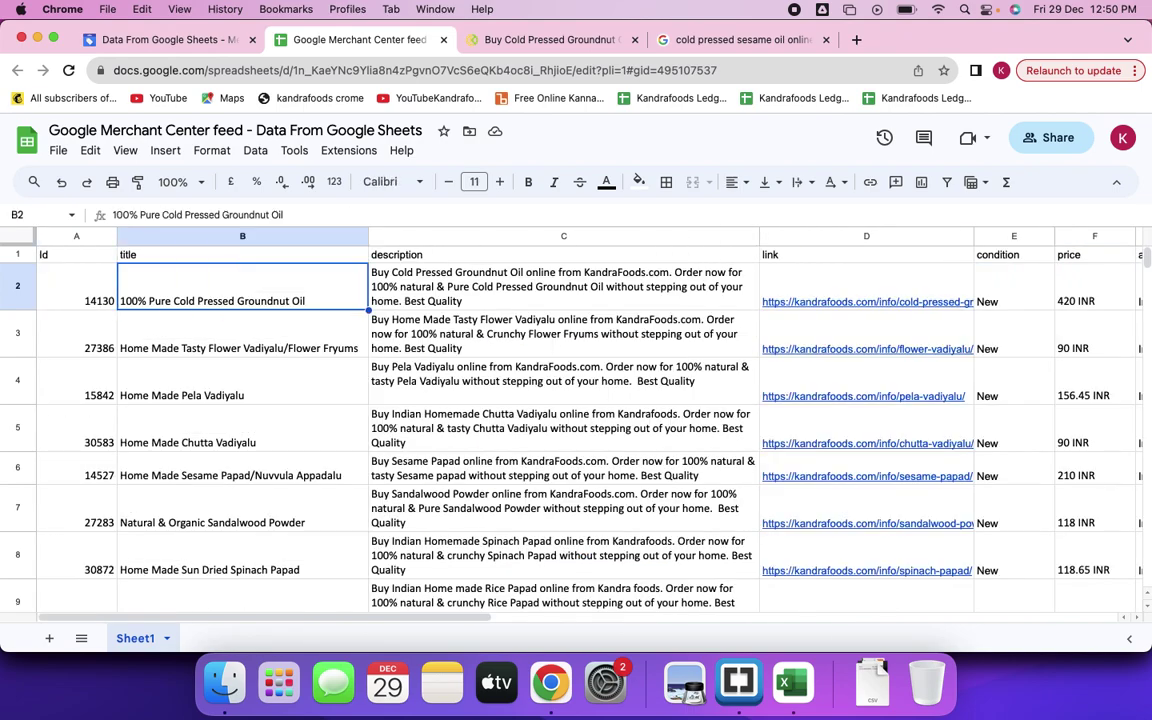
Select all product titles from the groundnut oil entry to the end of the list, and return to the top.
{"action": "key", "text": "super+shift+Down"}
{"action": "key", "text": "shift+Up"}
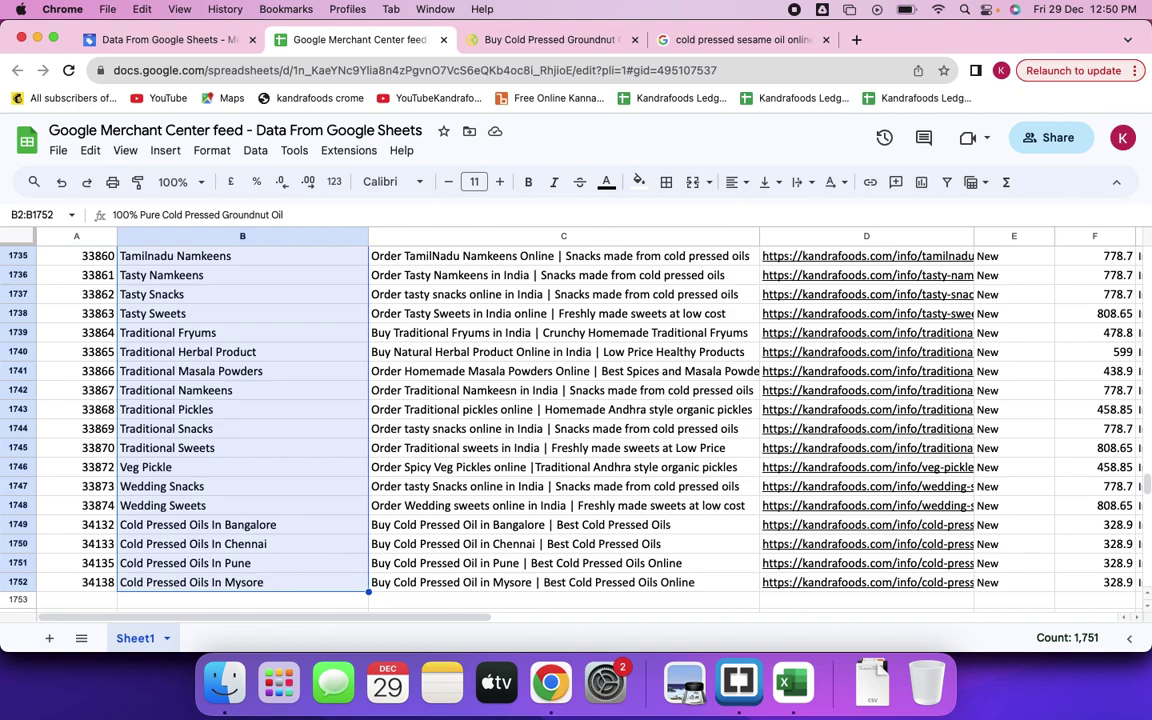
{"action": "key", "text": "super+Up"}
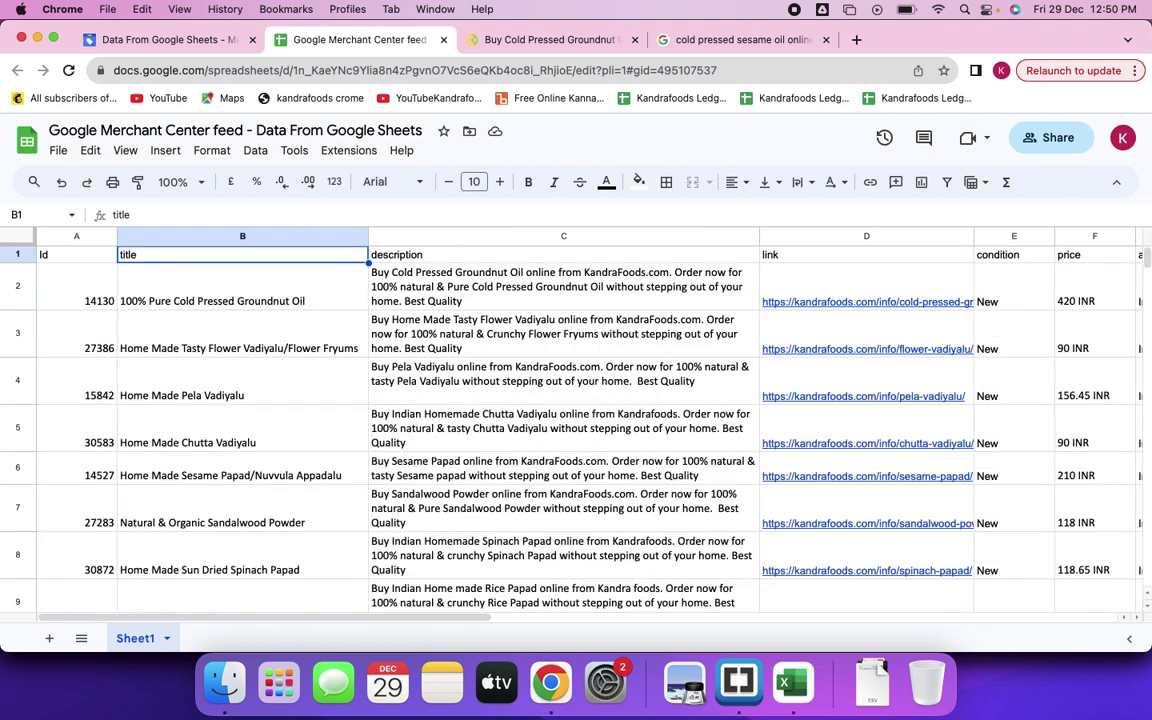
{"action": "key", "text": "super+Down"}
{"action": "key", "text": "super+Up"}
{"action": "key", "text": "super+shift+Down"}
{"action": "key", "text": "super+Up"}
{"action": "key", "text": "Down"}
Examine the last product titles in the sheet, including the city-specific Cold Pressed Oils entries.
{"action": "key", "text": "super+Down"}
{"action": "key", "text": "Down"}
{"action": "key", "text": "Down"}
{"action": "key", "text": "Up"}
{"action": "key", "text": "Up"}
{"action": "key", "text": "Up"}
{"action": "key", "text": "Up"}
{"action": "key", "text": "Up"}
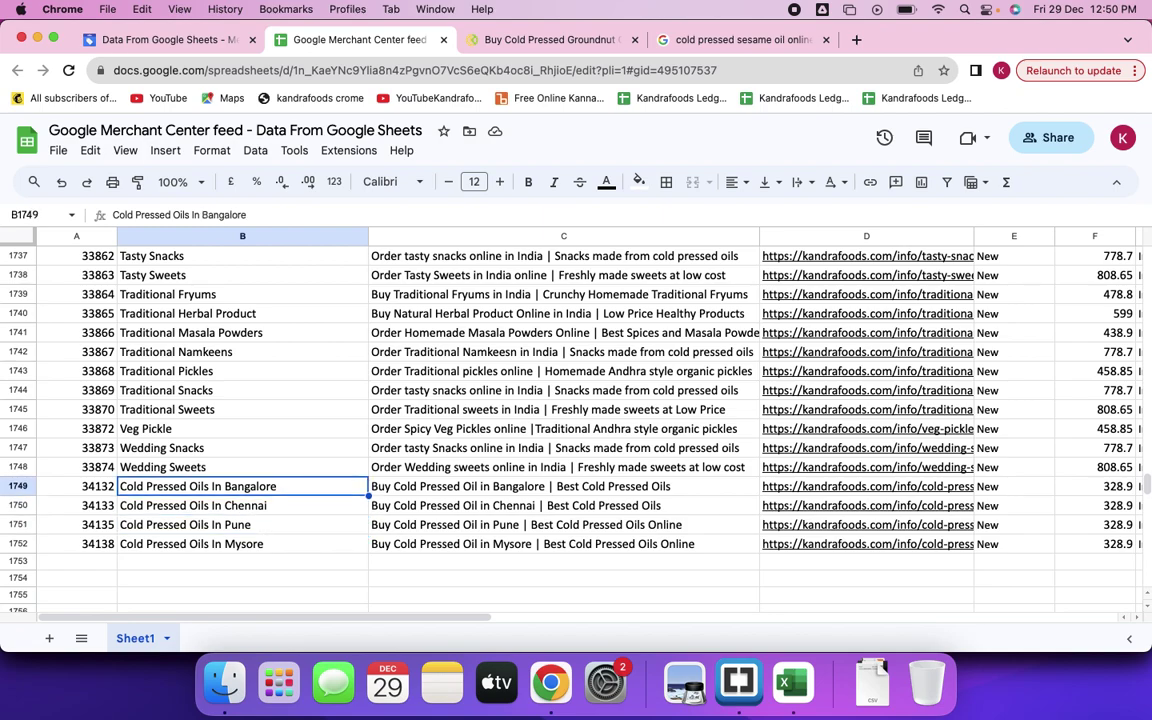
{"action": "key", "text": "Up"}
{"action": "key", "text": "Up"}
{"action": "key", "text": "Up"}
{"action": "key", "text": "Up"}
{"action": "key", "text": "Up"}
{"action": "key", "text": "Down"}
{"action": "key", "text": "Down"}
{"action": "key", "text": "Down"}
{"action": "key", "text": "Down"}
{"action": "key", "text": "Down"}
{"action": "key", "text": "Down"}
{"action": "key", "text": "Down"}
{"action": "key", "text": "Down"}
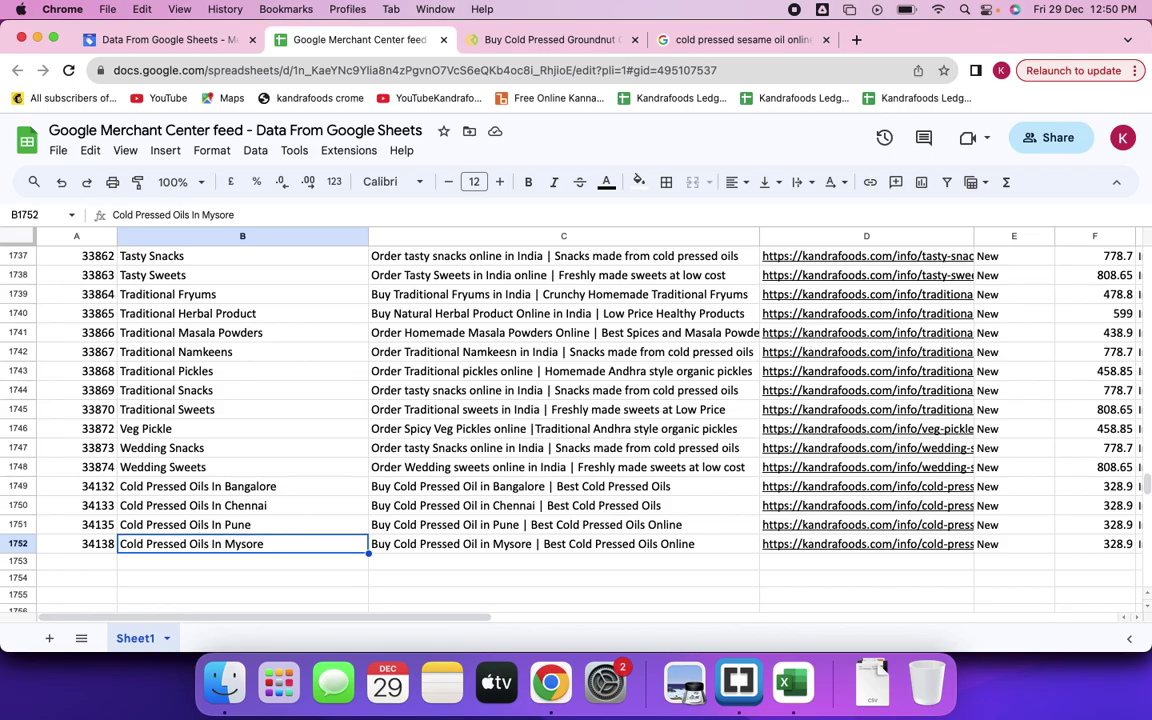
Check the blank rows below the last product and switch back to the Data From Google Sheets feed in Merchant Center.
{"action": "key", "text": "super+Down"}
{"action": "key", "text": "super+Up"}
{"action": "key", "text": "Down"}
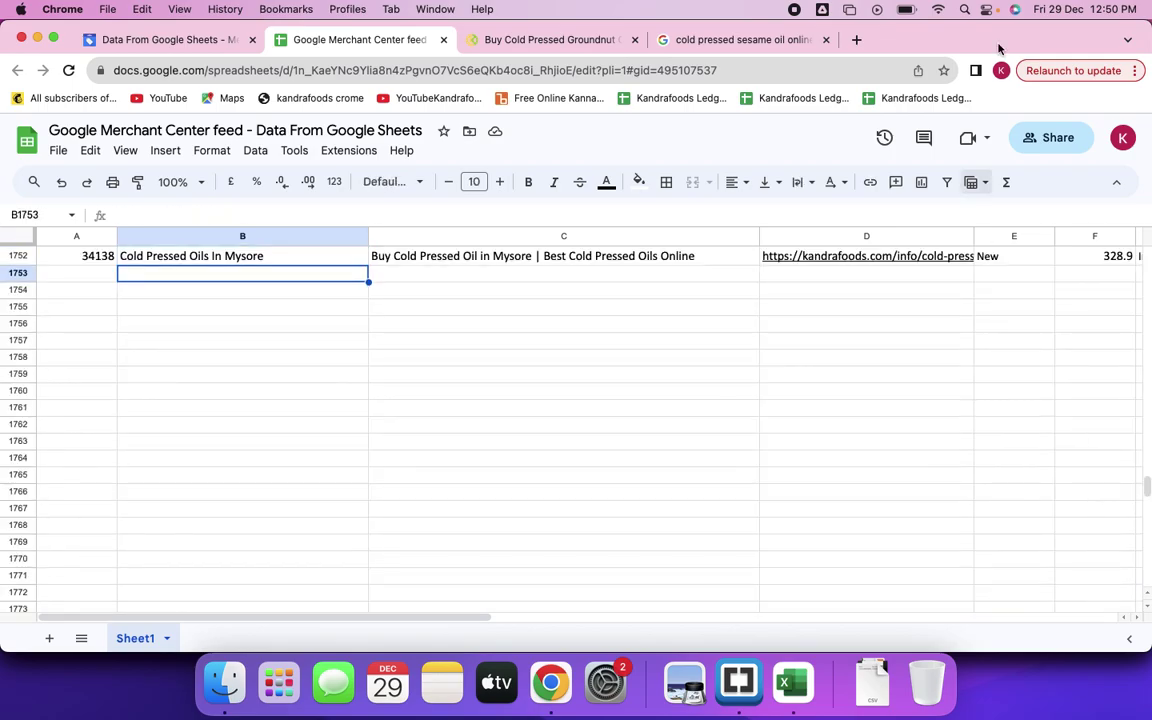
{"action": "scroll", "coordinate": [764, 296], "scroll_direction": "up", "scroll_amount": 20}
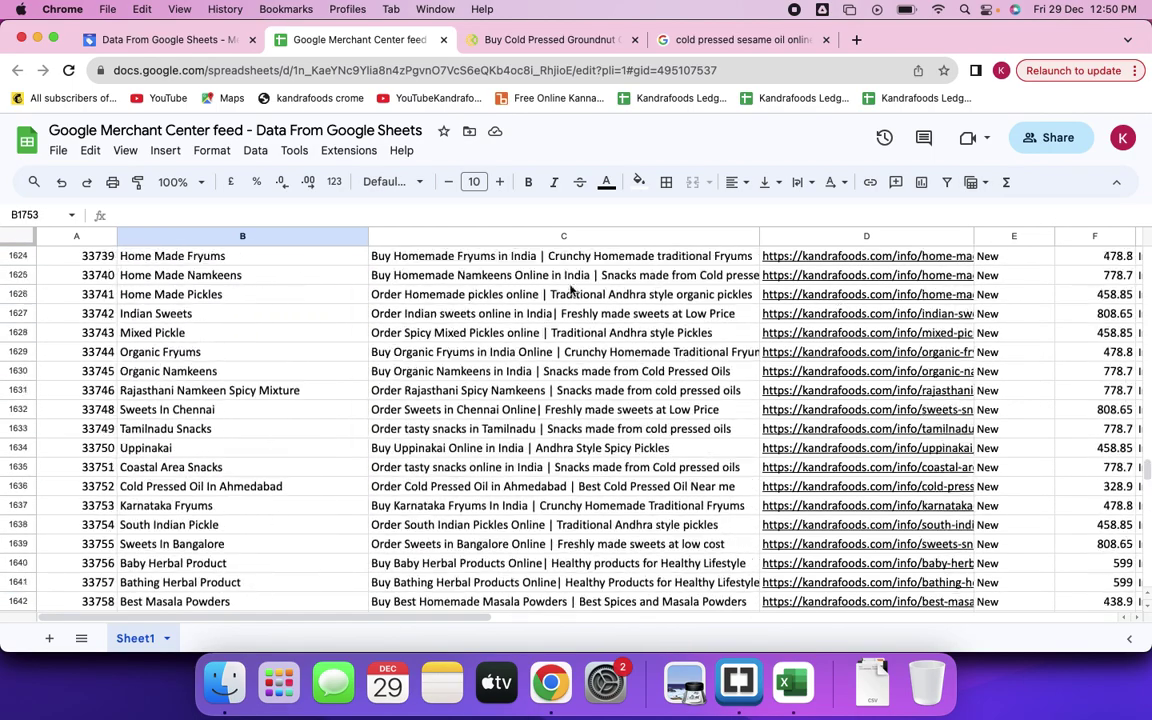
{"action": "left_click", "coordinate": [160, 40]}
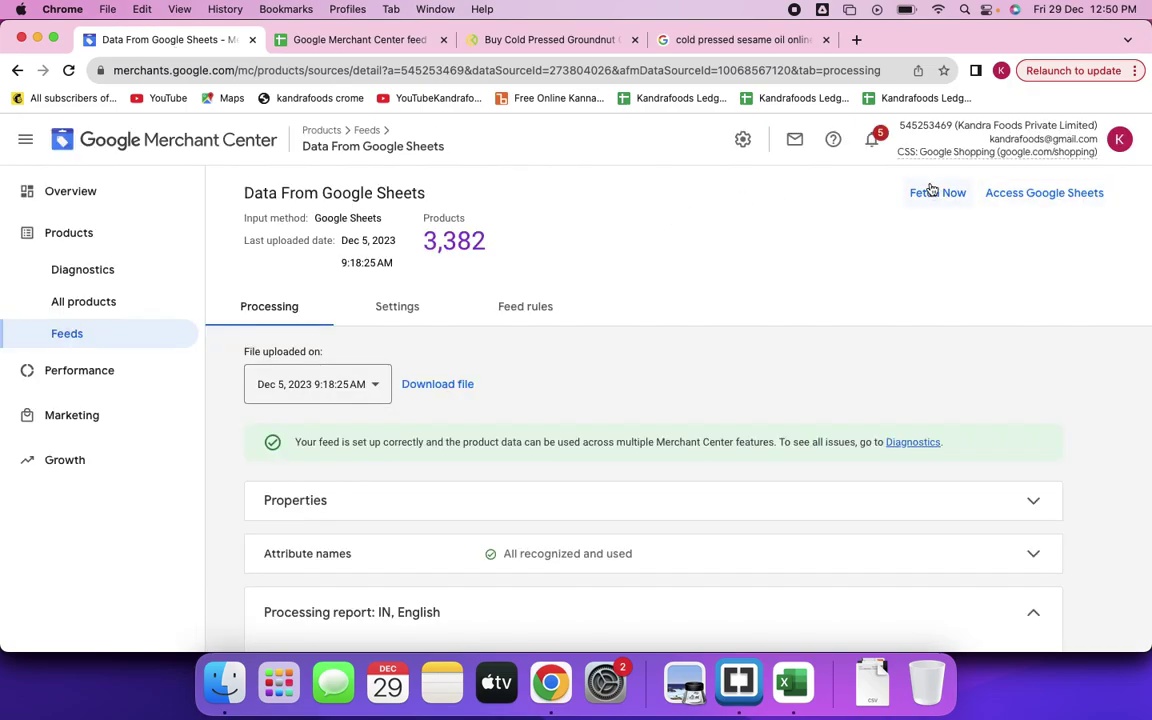
Fetch the Google Sheets feed's latest data now, check its processing report, and reload the feed page.
{"action": "left_click", "coordinate": [938, 194]}
{"action": "scroll", "coordinate": [506, 360], "scroll_direction": "down", "scroll_amount": 3}
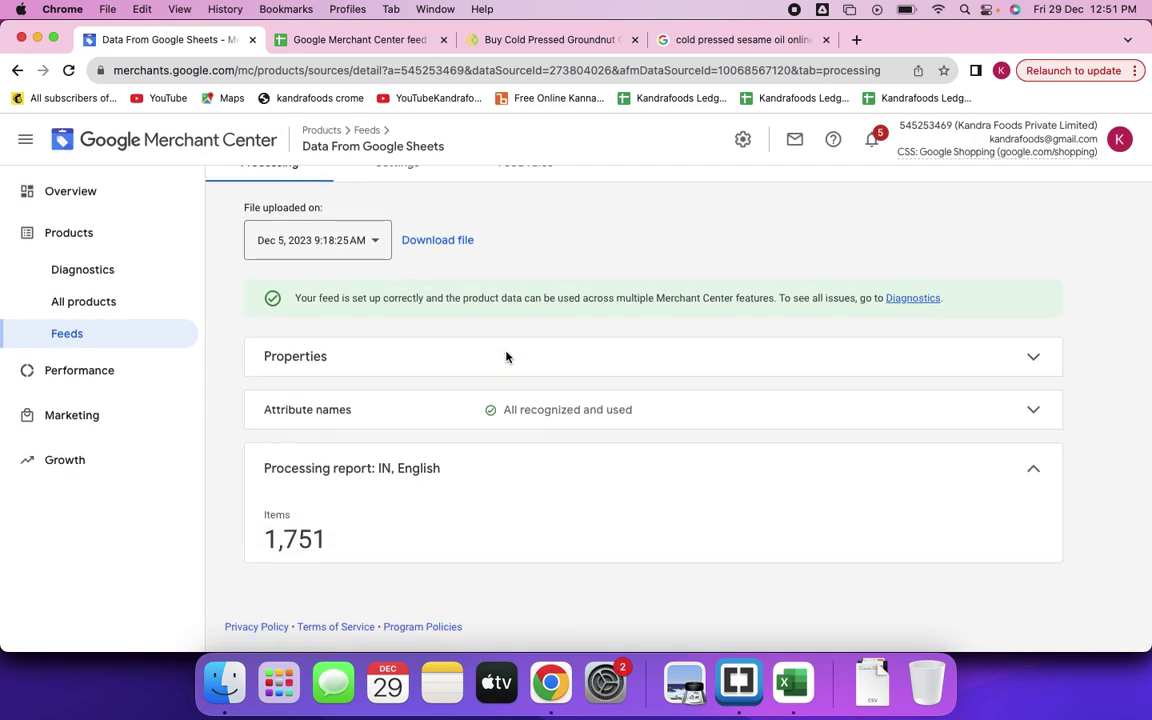
{"action": "scroll", "coordinate": [506, 357], "scroll_direction": "up", "scroll_amount": 3}
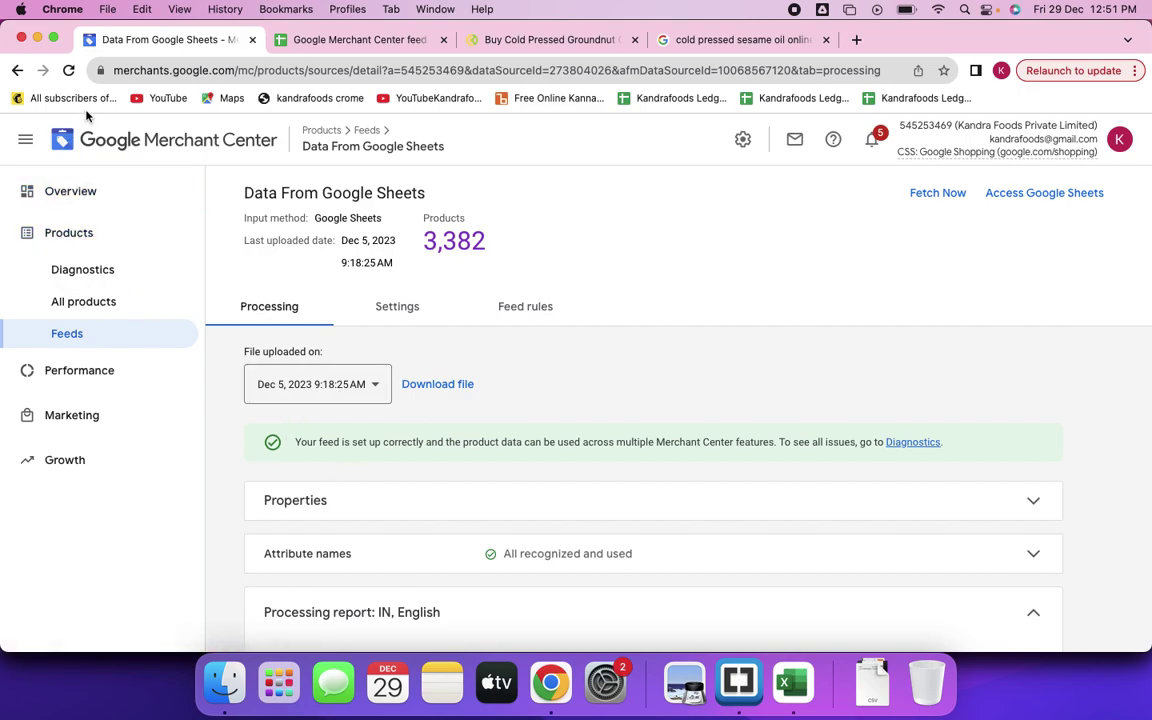
{"action": "left_click", "coordinate": [68, 71]}
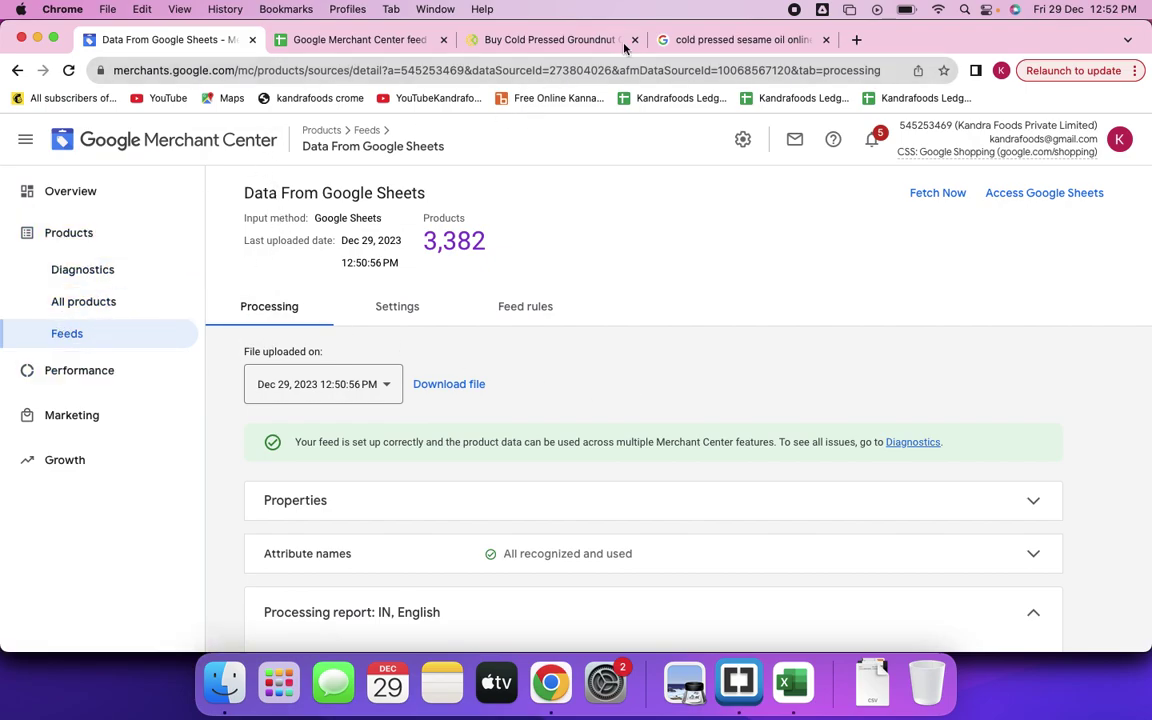
Switch to the cold pressed sesame oil search results and browse their Popular products and sponsored listings.
{"action": "left_click", "coordinate": [692, 40]}
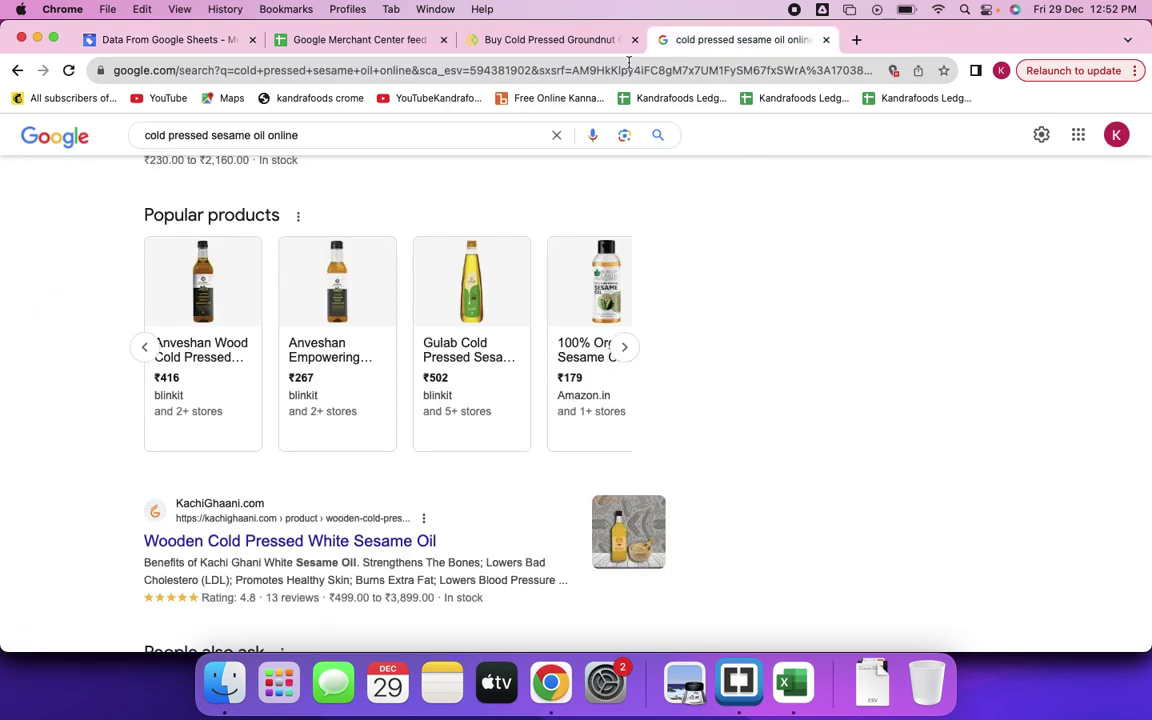
{"action": "left_click", "coordinate": [627, 349]}
{"action": "left_click", "coordinate": [627, 349]}
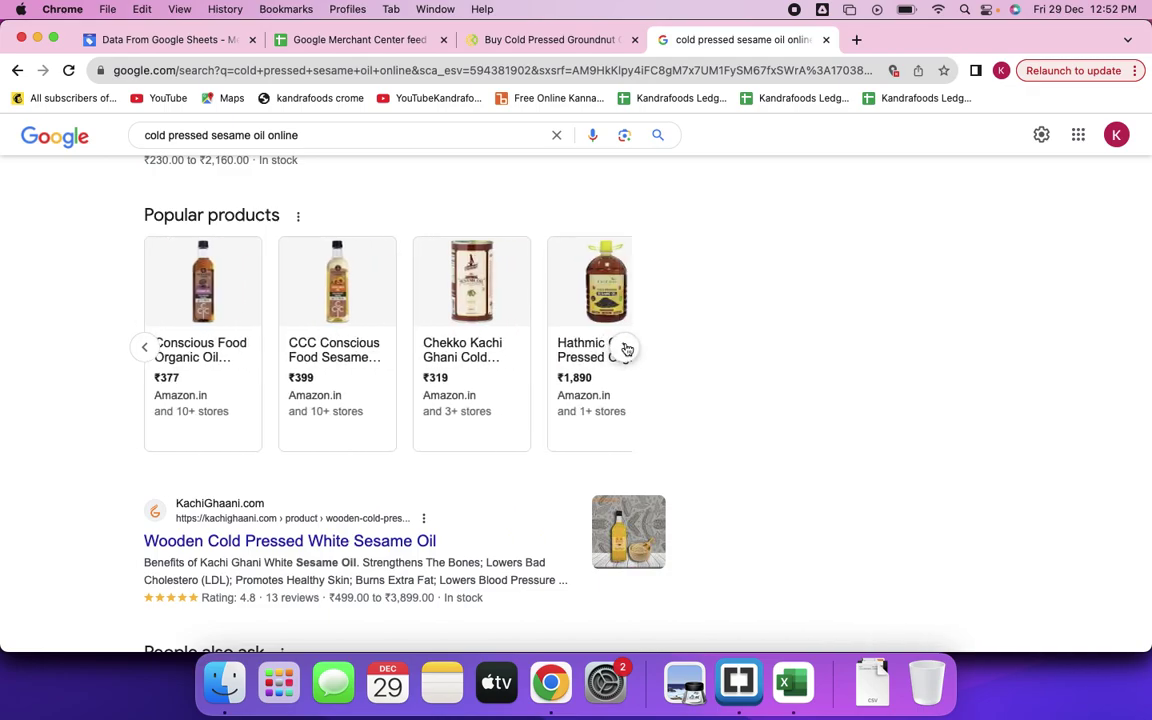
{"action": "left_click", "coordinate": [627, 349]}
{"action": "scroll", "coordinate": [772, 277], "scroll_direction": "up", "scroll_amount": 2}
{"action": "scroll", "coordinate": [772, 277], "scroll_direction": "up", "scroll_amount": 2}
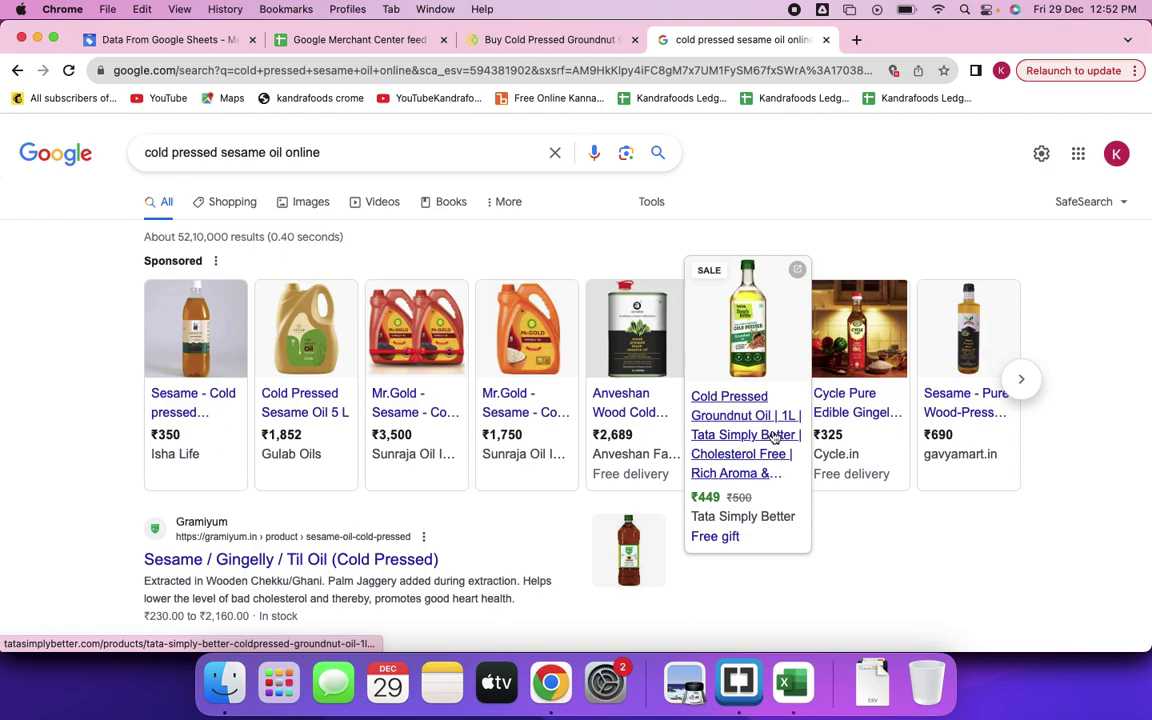
Go through the remaining Popular products to the end of the row, and return to the top of the results.
{"action": "scroll", "coordinate": [774, 548], "scroll_direction": "down", "scroll_amount": 2}
{"action": "scroll", "coordinate": [774, 548], "scroll_direction": "down", "scroll_amount": 4}
{"action": "scroll", "coordinate": [774, 548], "scroll_direction": "up", "scroll_amount": 1}
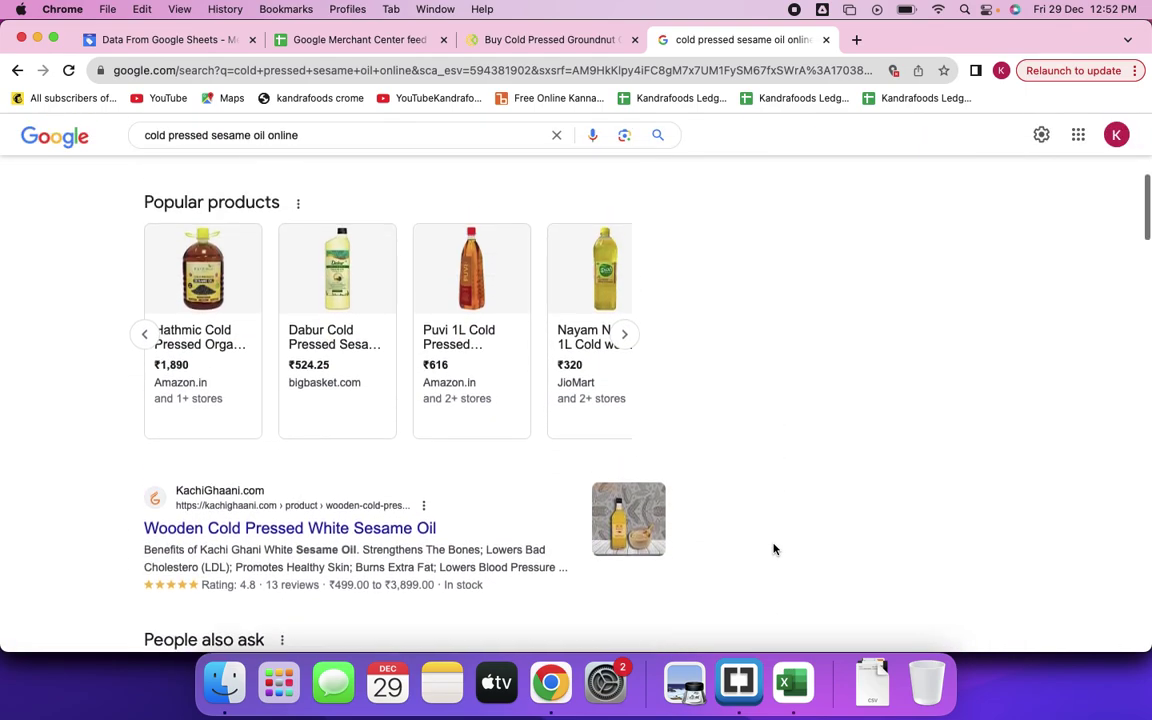
{"action": "left_click", "coordinate": [623, 338]}
{"action": "left_click", "coordinate": [623, 338]}
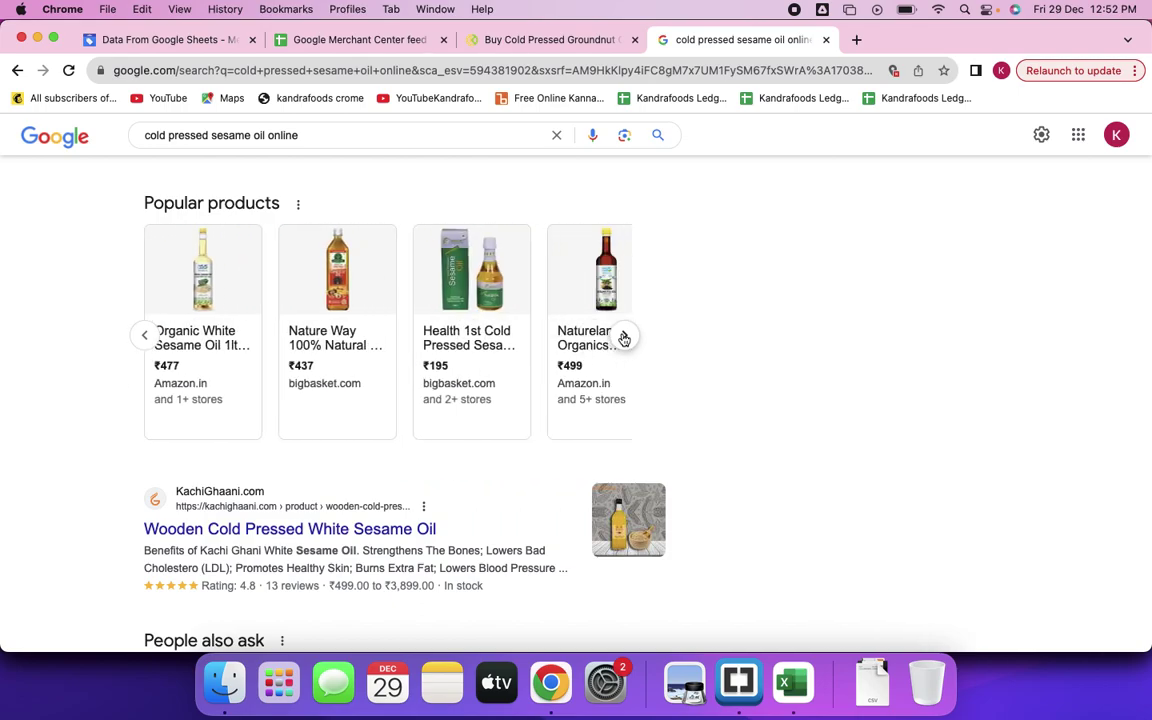
{"action": "left_click", "coordinate": [623, 338]}
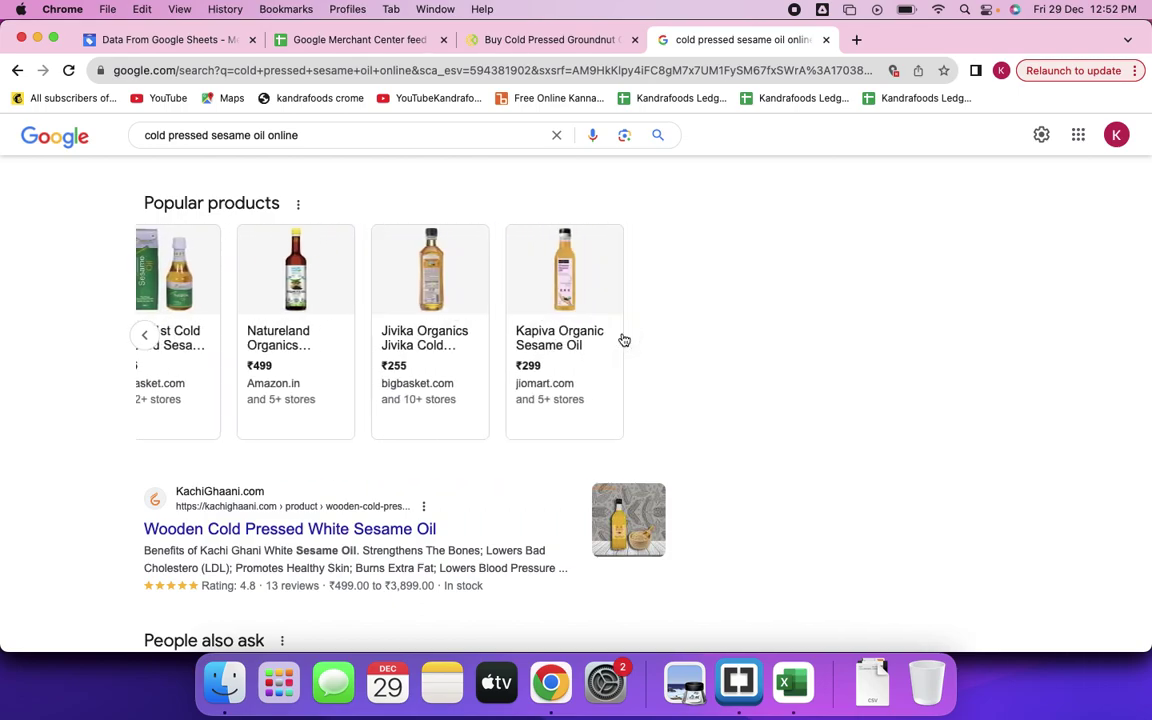
{"action": "left_click", "coordinate": [147, 338]}
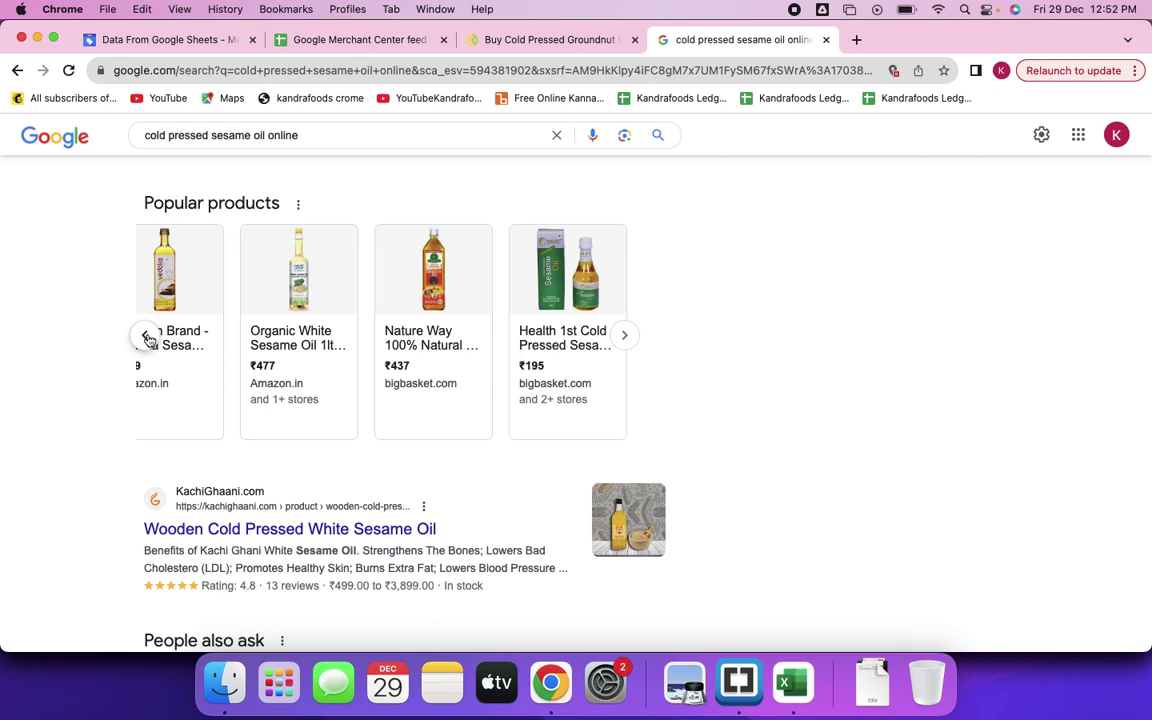
{"action": "left_click", "coordinate": [147, 338]}
{"action": "scroll", "coordinate": [478, 365], "scroll_direction": "up", "scroll_amount": 5}
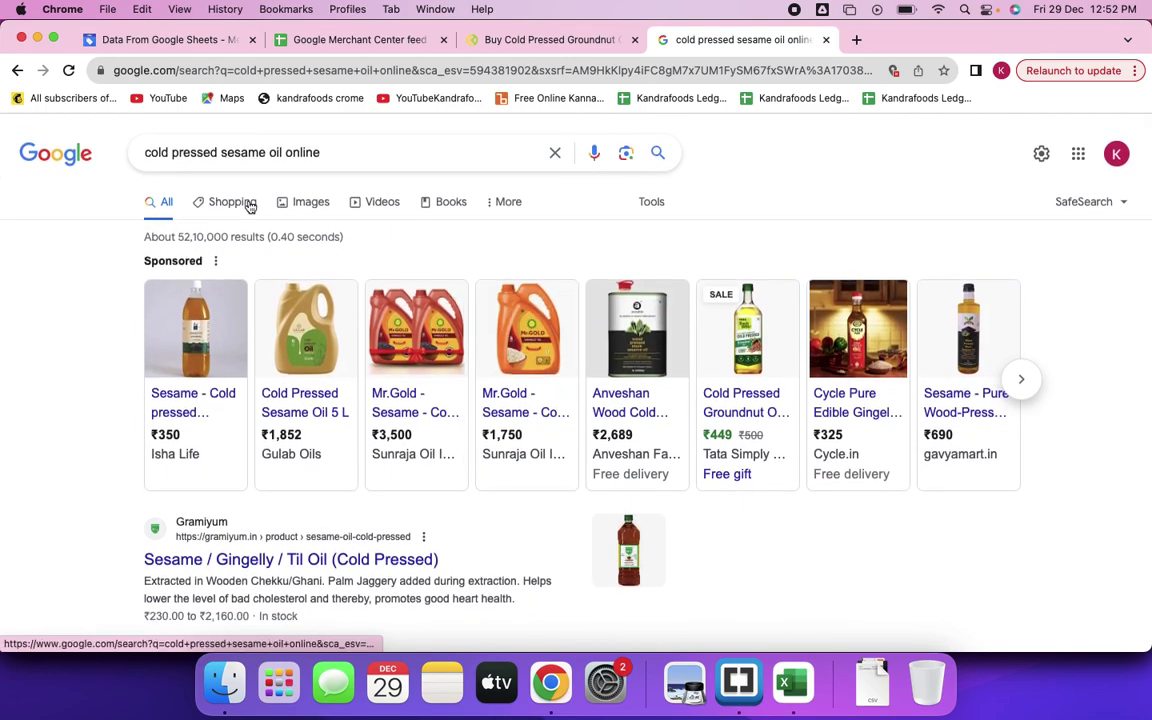
Show the Shopping results for cold pressed sesame oil online, and revisit the product sheet and the Merchant Center feed.
{"action": "left_click", "coordinate": [243, 205]}
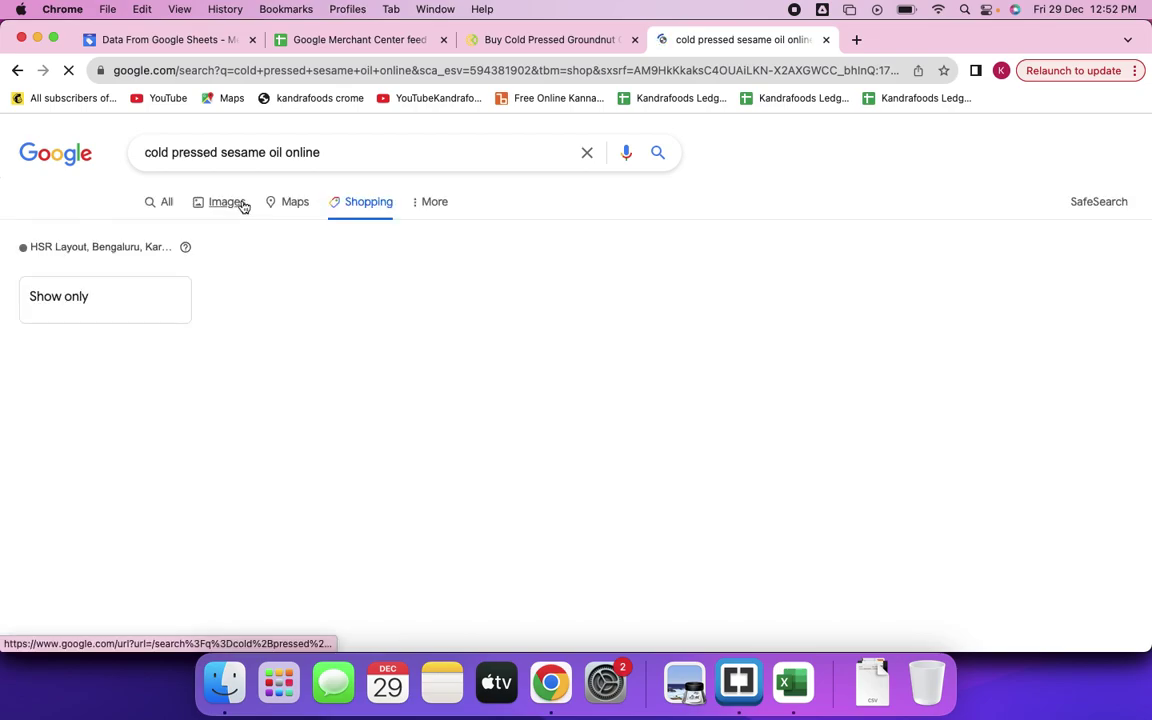
{"action": "left_click", "coordinate": [340, 39]}
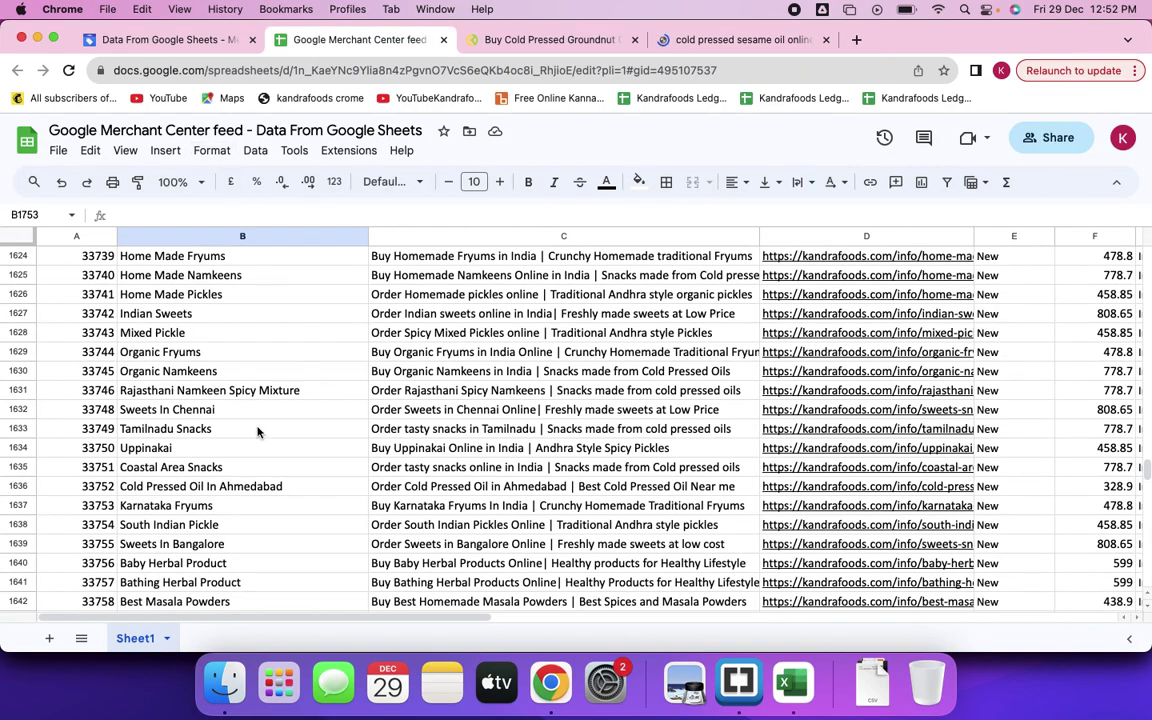
{"action": "left_click", "coordinate": [168, 41]}
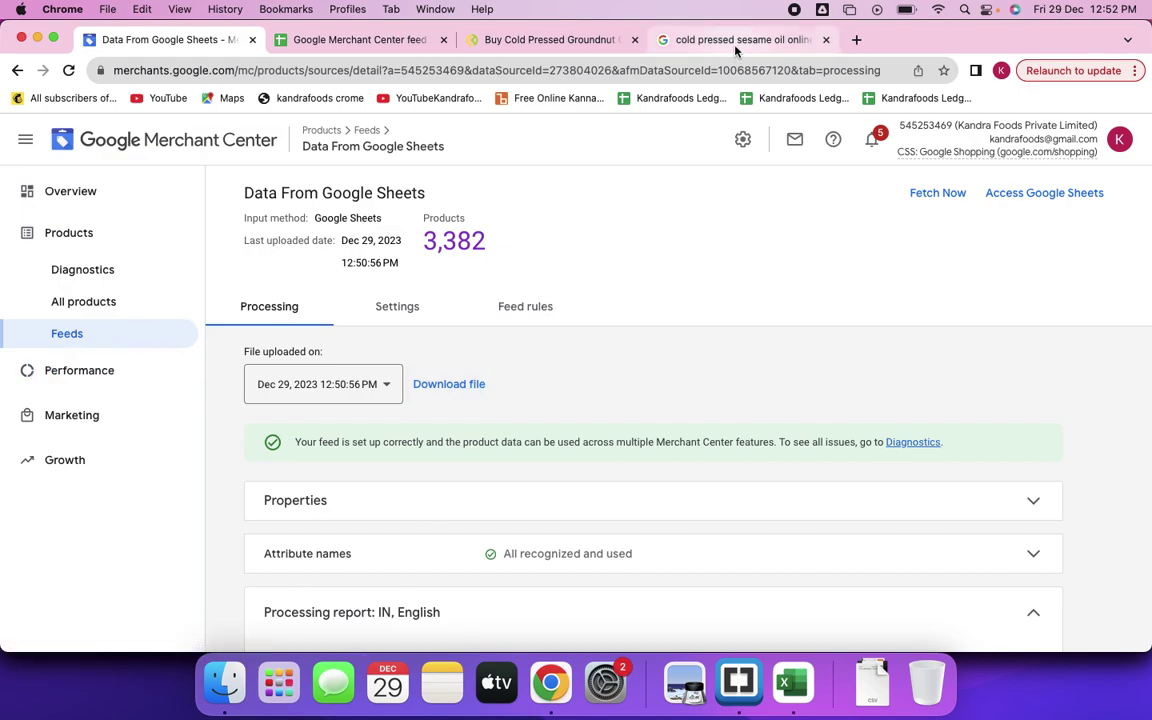
{"action": "left_click", "coordinate": [661, 40]}
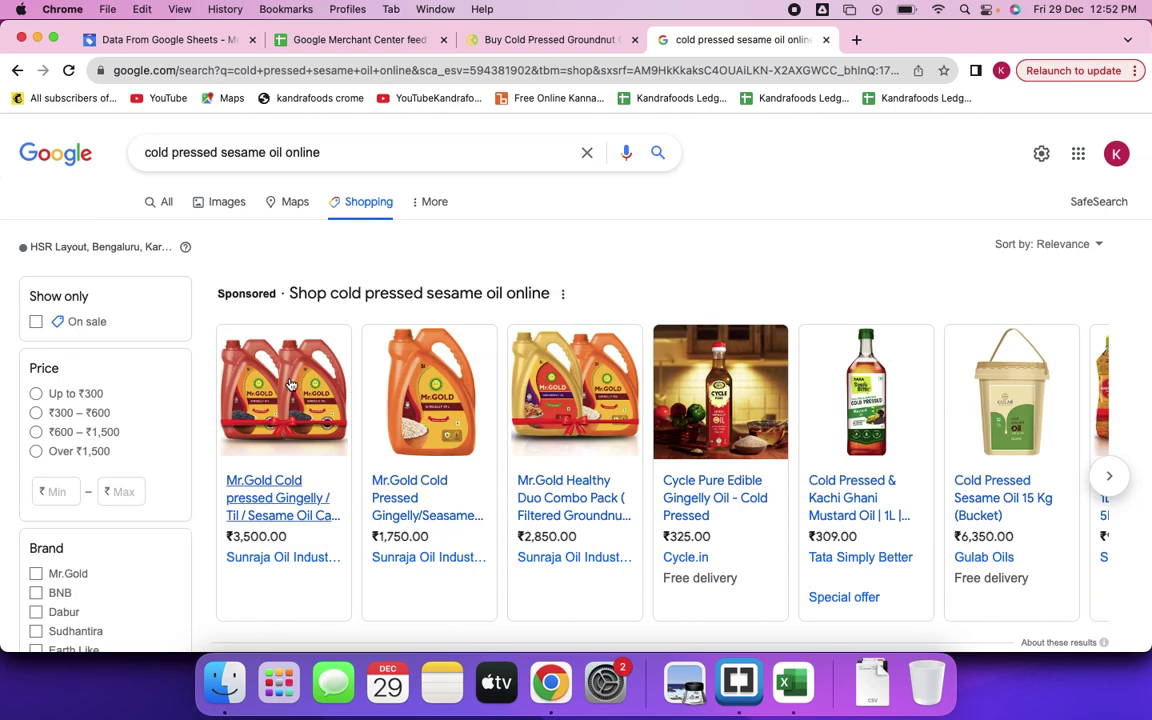
{"action": "left_click", "coordinate": [172, 40]}
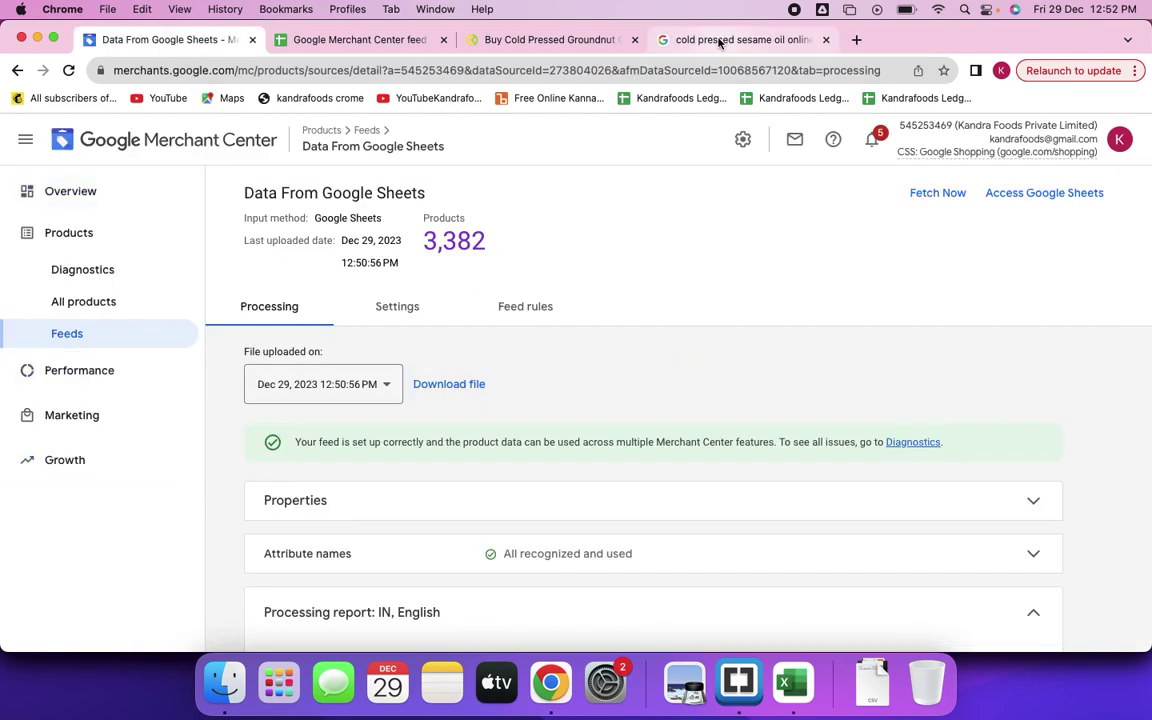
Browse the Shopping listings for cold pressed sesame oil and expand the Seller filter to its full list.
{"action": "left_click", "coordinate": [718, 39]}
{"action": "scroll", "coordinate": [614, 452], "scroll_direction": "down", "scroll_amount": 5}
{"action": "scroll", "coordinate": [617, 453], "scroll_direction": "down", "scroll_amount": 5}
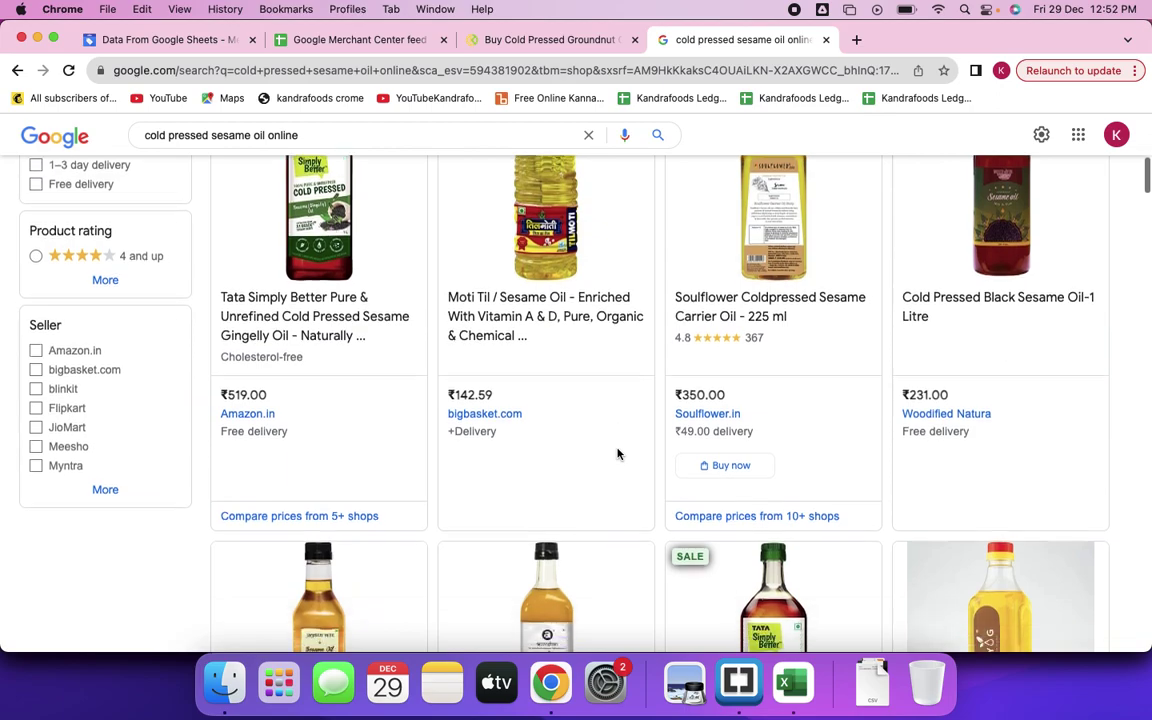
{"action": "scroll", "coordinate": [617, 453], "scroll_direction": "up", "scroll_amount": 7}
{"action": "scroll", "coordinate": [619, 455], "scroll_direction": "down", "scroll_amount": 4}
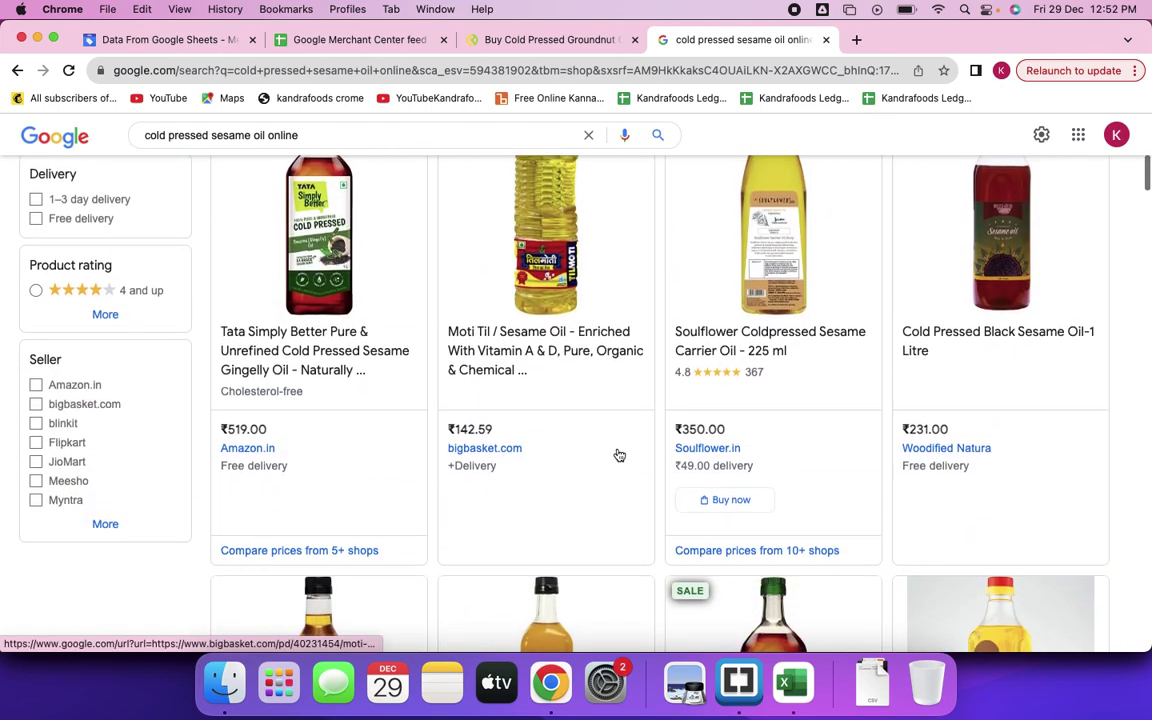
{"action": "left_click", "coordinate": [105, 522]}
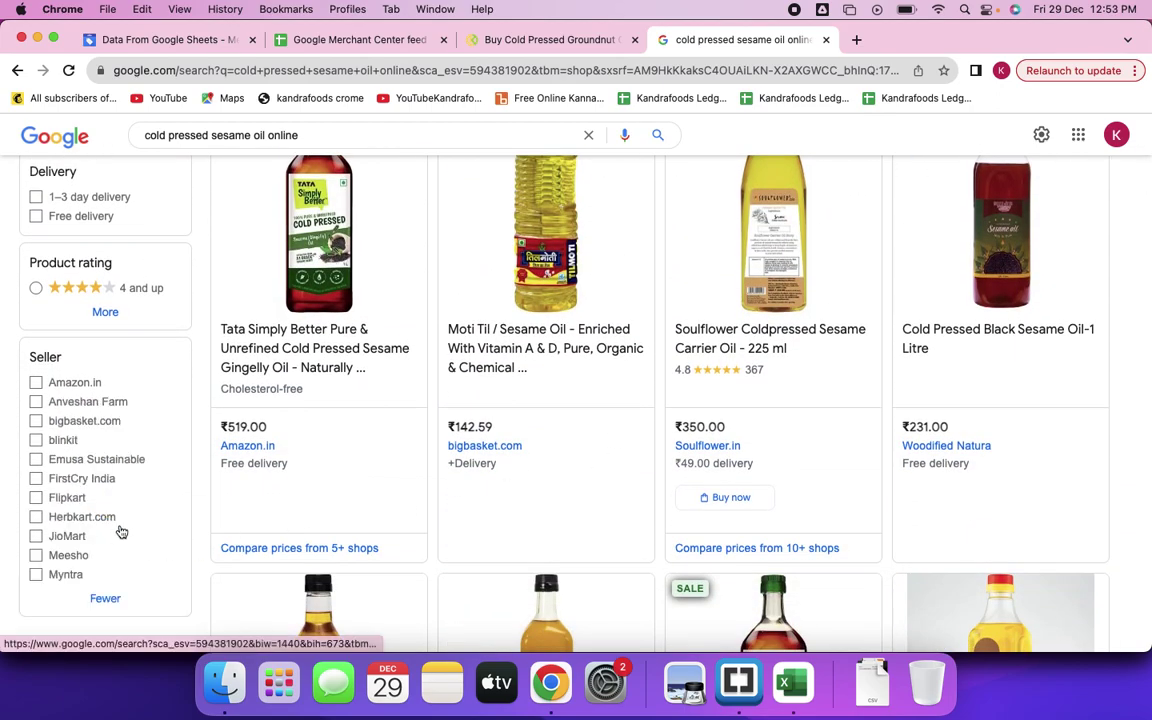
Examine the Price, Brand, Delivery and Product rating filters and the full Seller list beside the sesame oil listings.
{"action": "scroll", "coordinate": [146, 572], "scroll_direction": "up", "scroll_amount": 7}
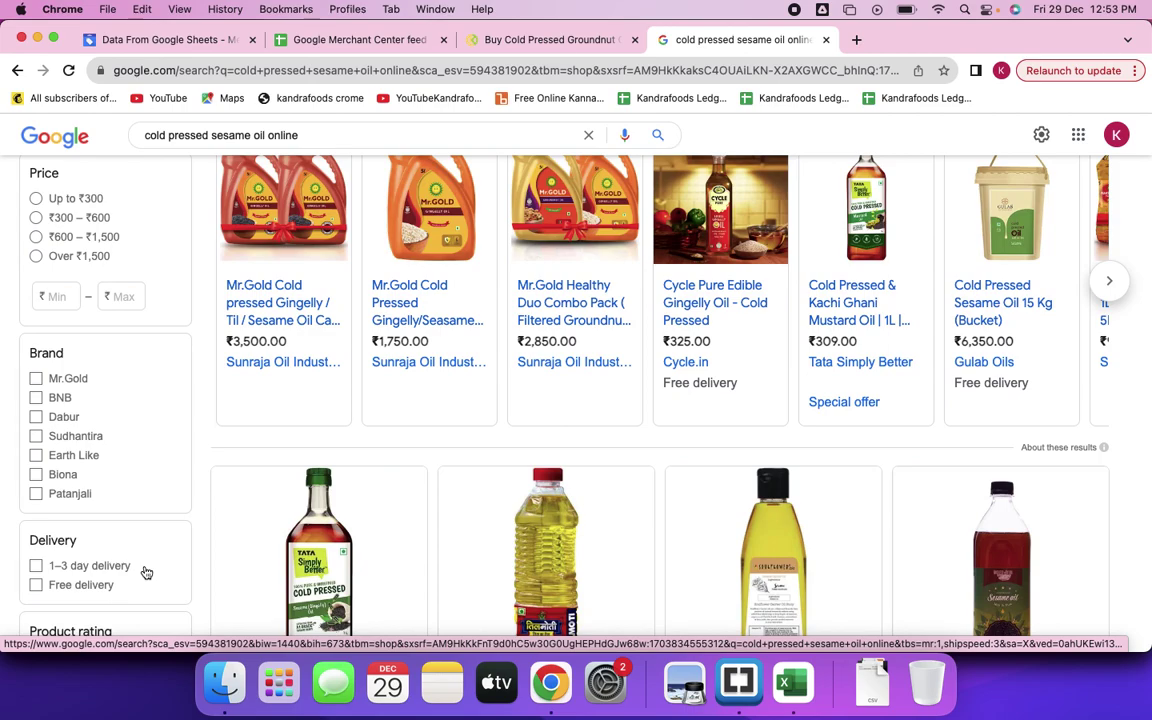
{"action": "scroll", "coordinate": [146, 572], "scroll_direction": "up", "scroll_amount": 4}
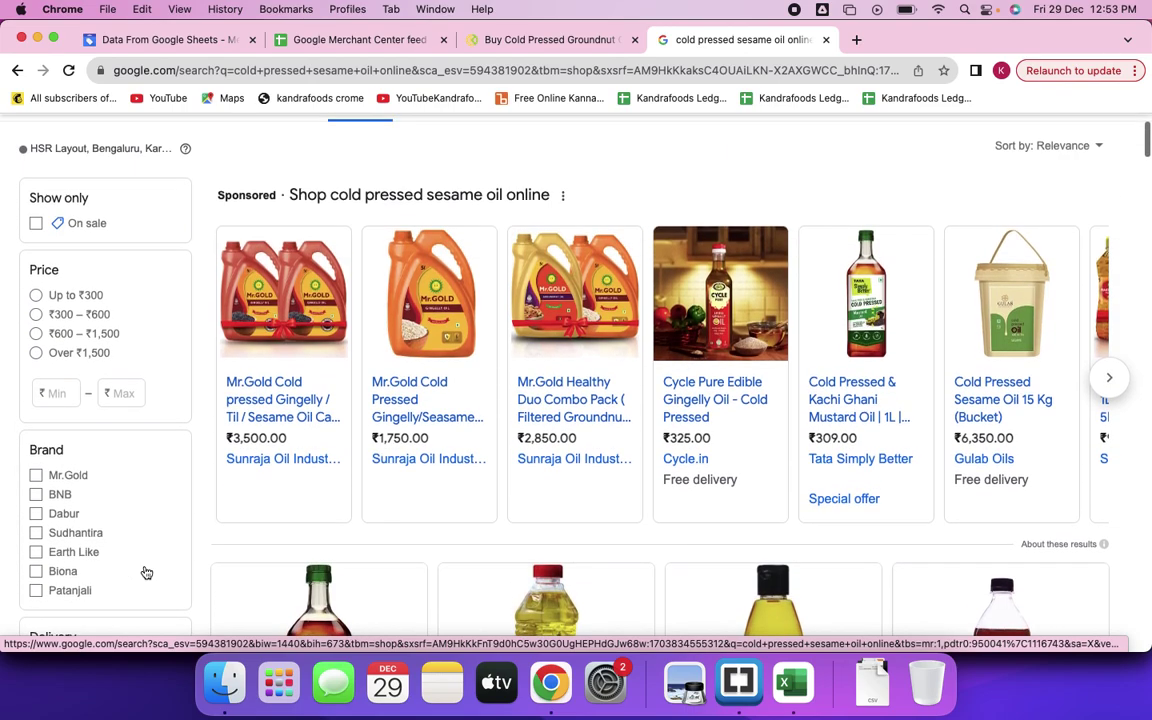
{"action": "scroll", "coordinate": [146, 571], "scroll_direction": "down", "scroll_amount": 6}
{"action": "scroll", "coordinate": [145, 570], "scroll_direction": "down", "scroll_amount": 4}
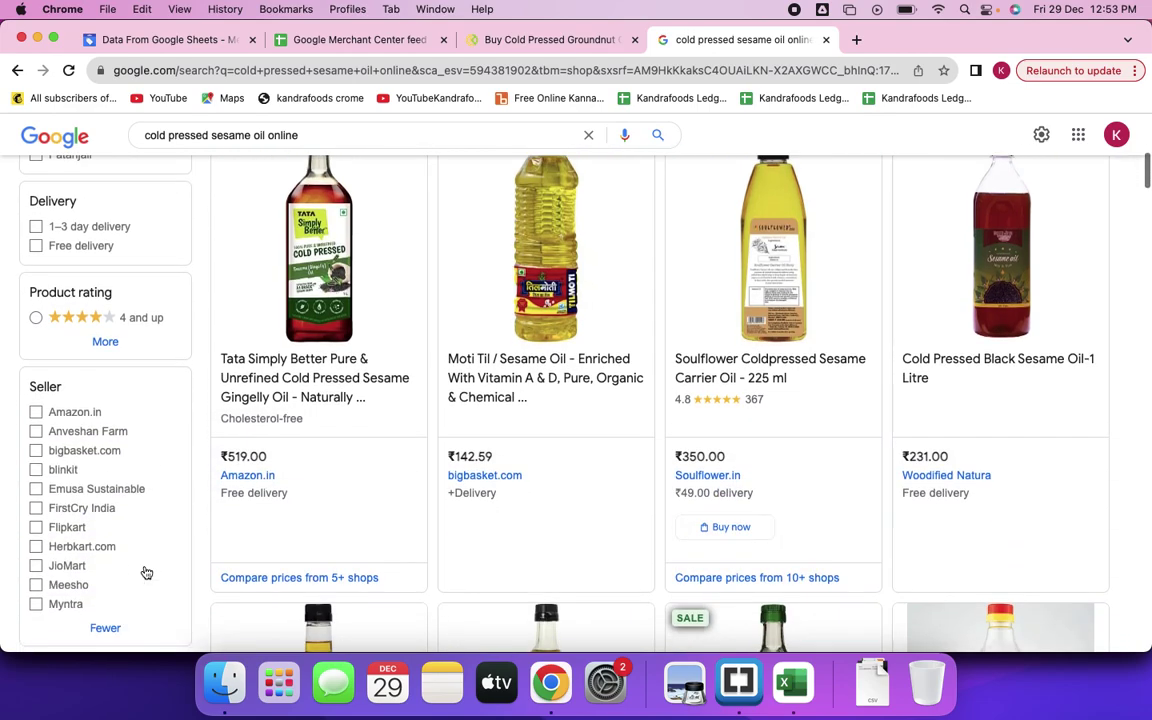
{"action": "scroll", "coordinate": [146, 572], "scroll_direction": "down", "scroll_amount": 2}
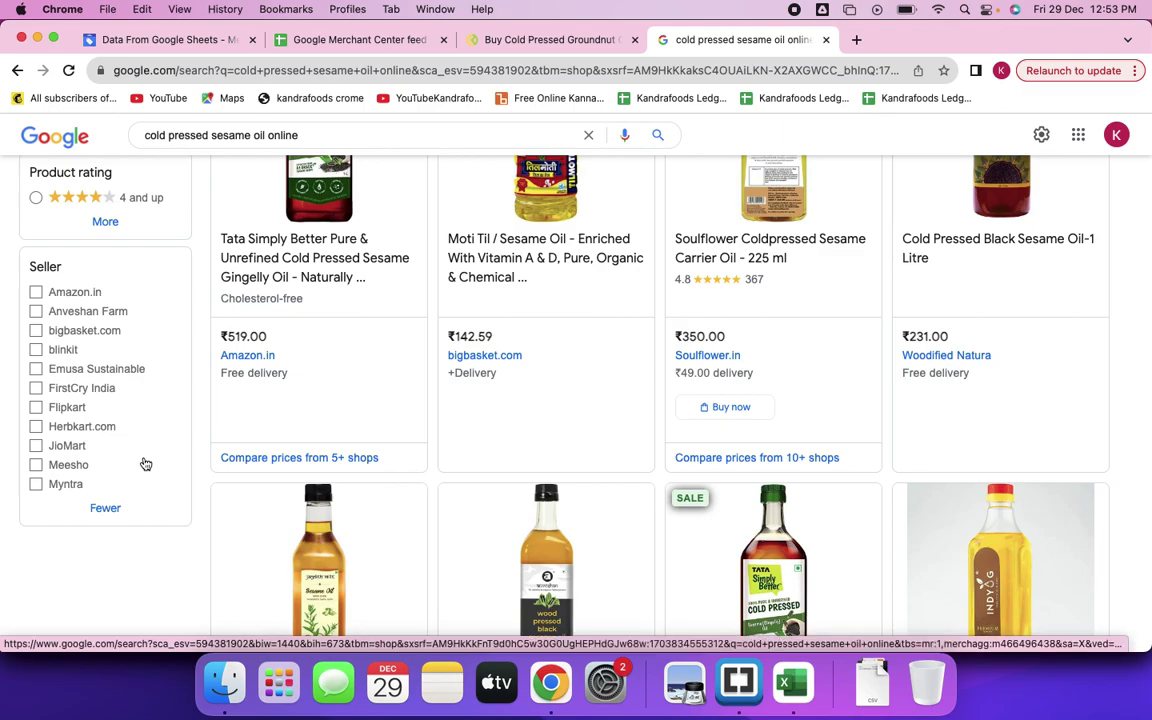
{"action": "scroll", "coordinate": [145, 464], "scroll_direction": "up", "scroll_amount": 1}
{"action": "scroll", "coordinate": [145, 464], "scroll_direction": "down", "scroll_amount": 5}
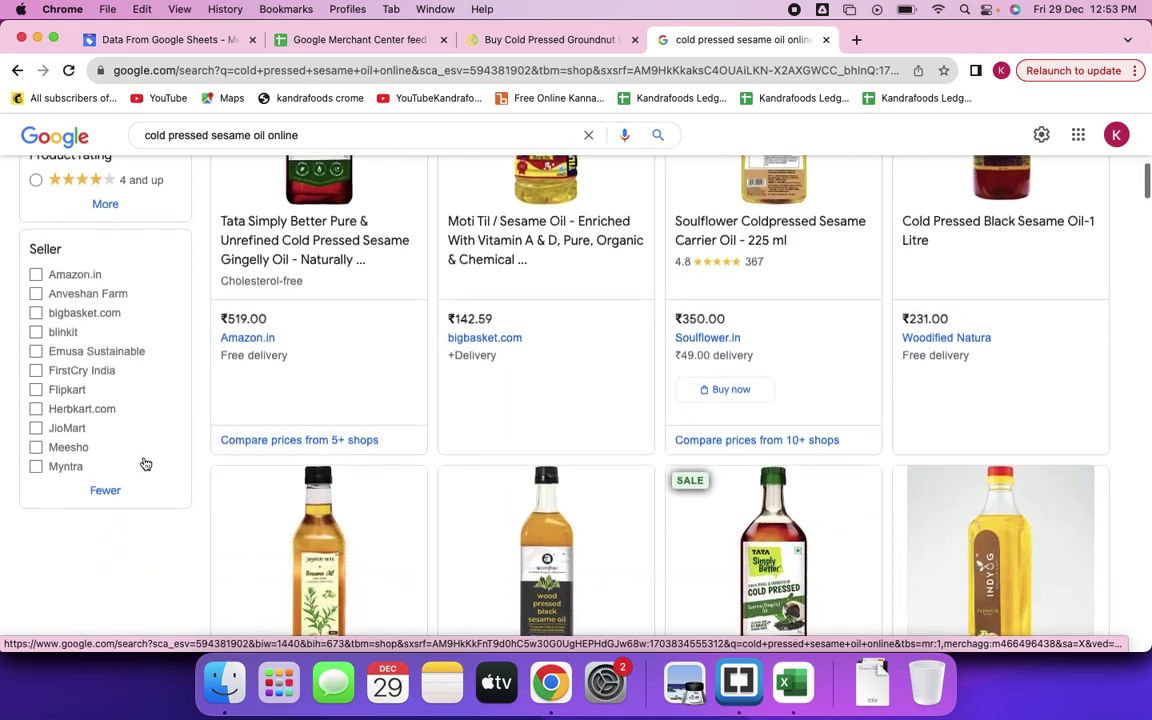
{"action": "scroll", "coordinate": [145, 464], "scroll_direction": "up", "scroll_amount": 10}
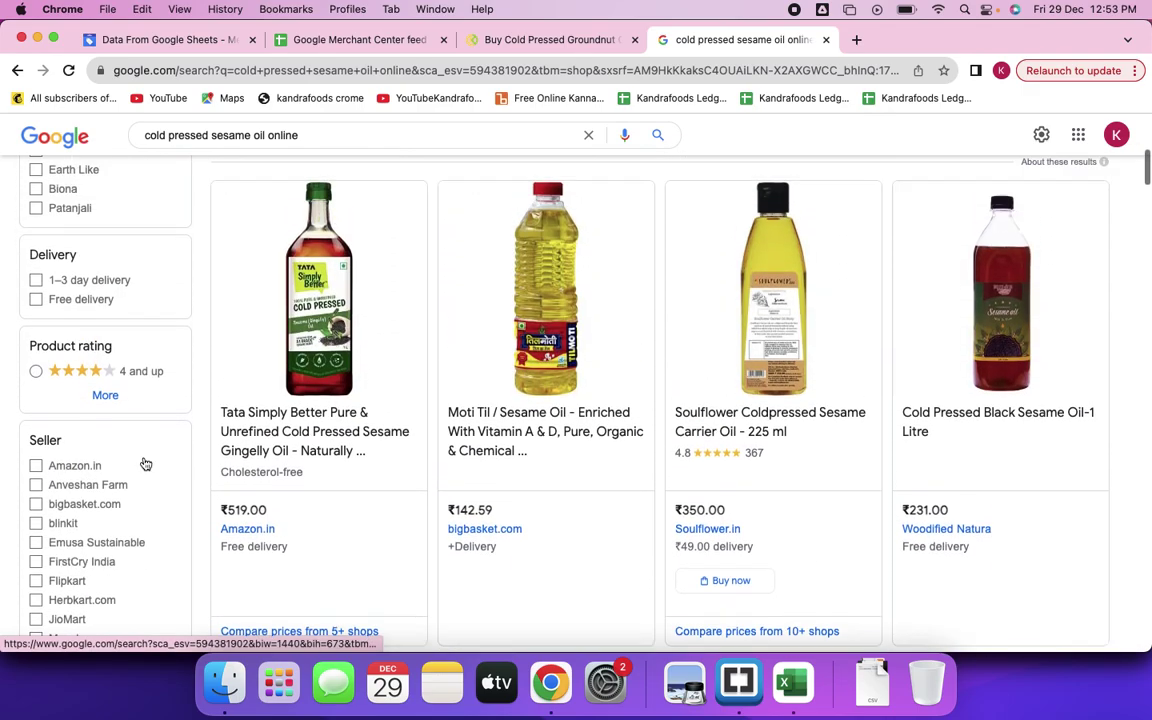
{"action": "scroll", "coordinate": [145, 464], "scroll_direction": "down", "scroll_amount": 1}
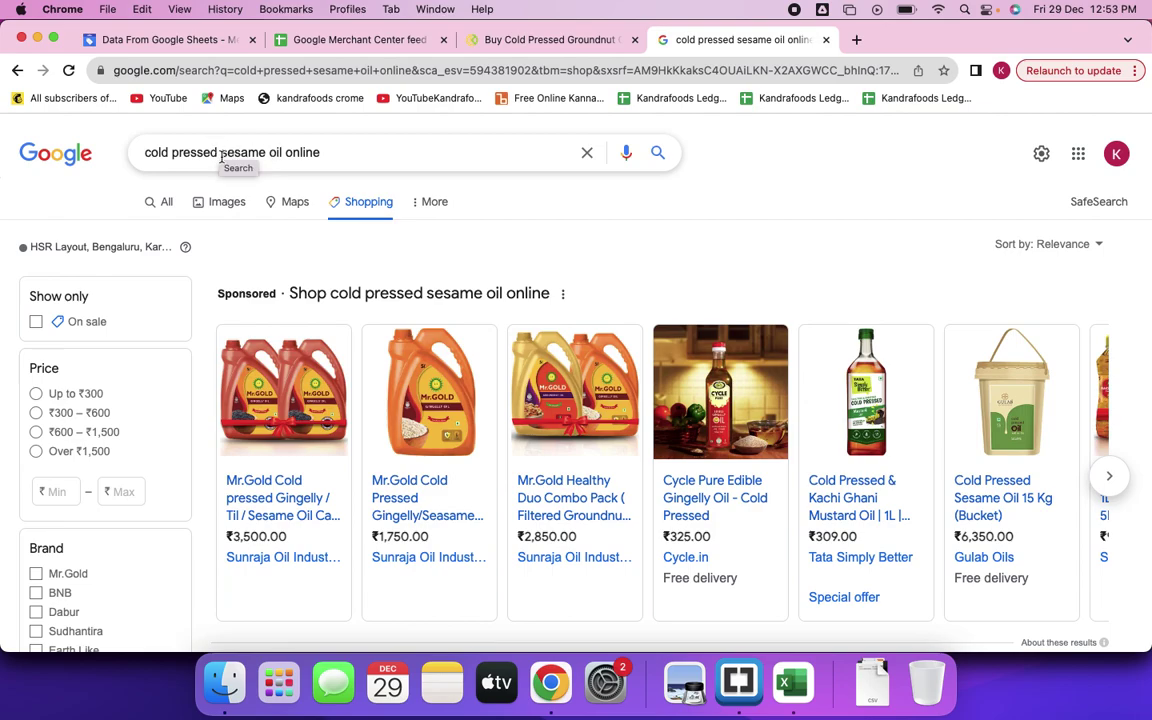
Search Shopping for "cold pressed white sesame oil online" and look through the listings.
{"action": "left_click", "coordinate": [221, 156]}
{"action": "type", "text": "white"}
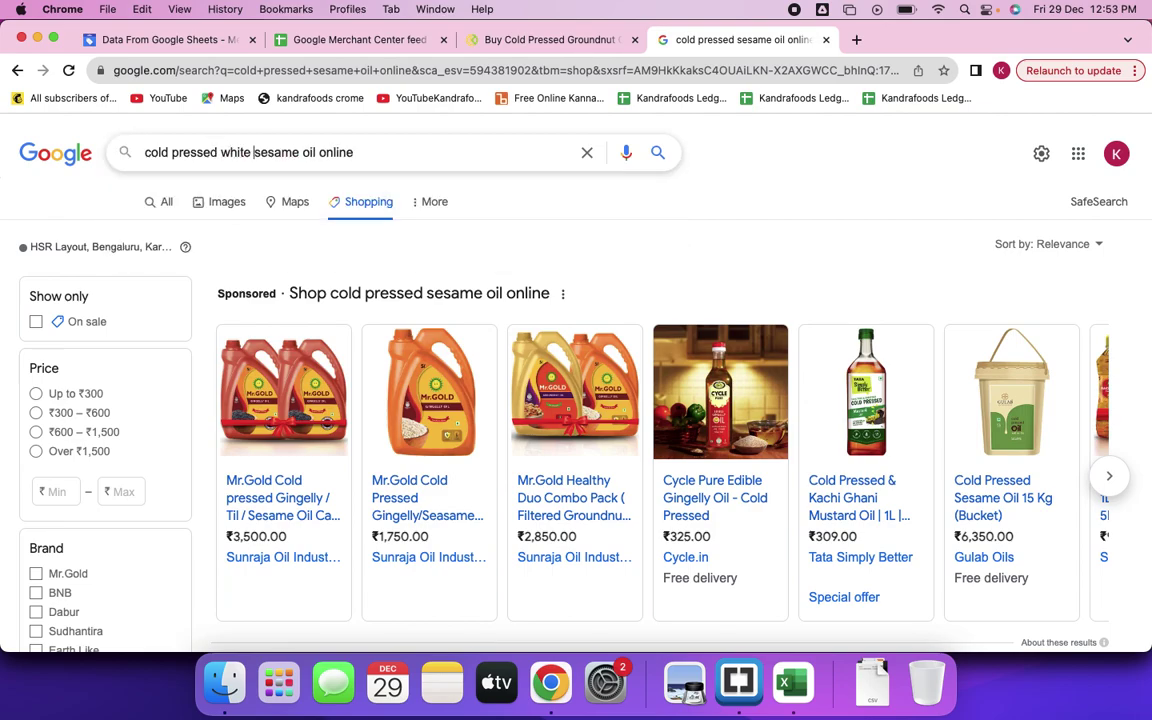
{"action": "key", "text": "Return"}
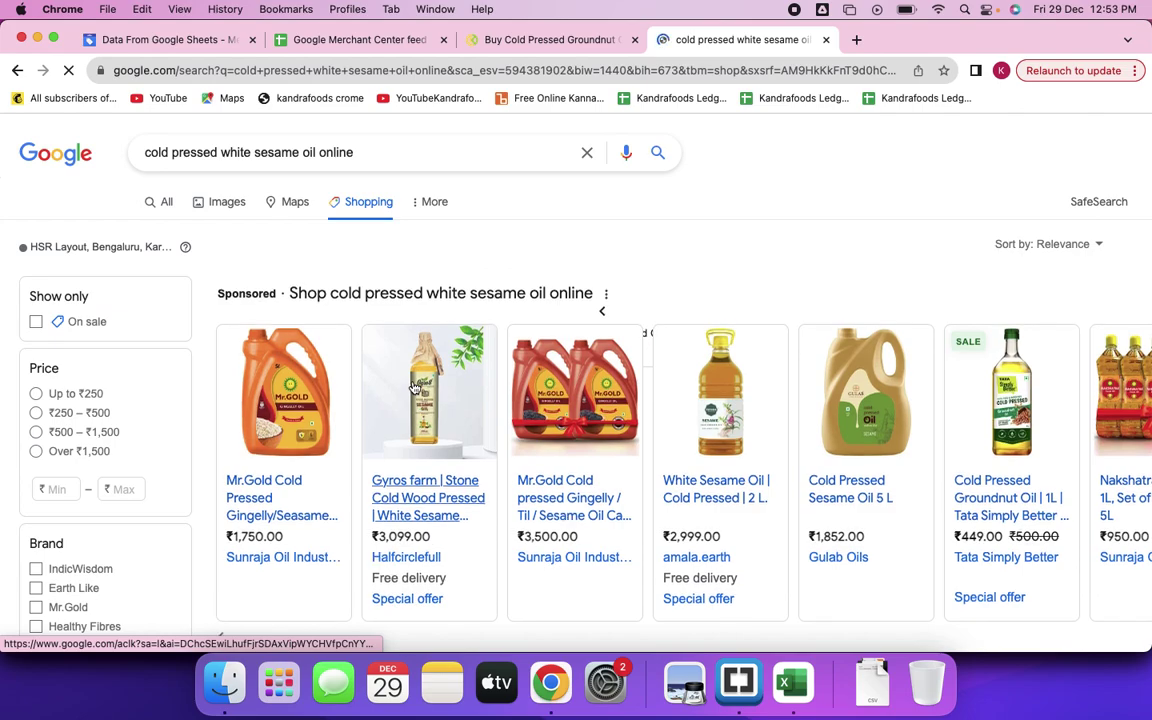
{"action": "scroll", "coordinate": [415, 387], "scroll_direction": "down", "scroll_amount": 5}
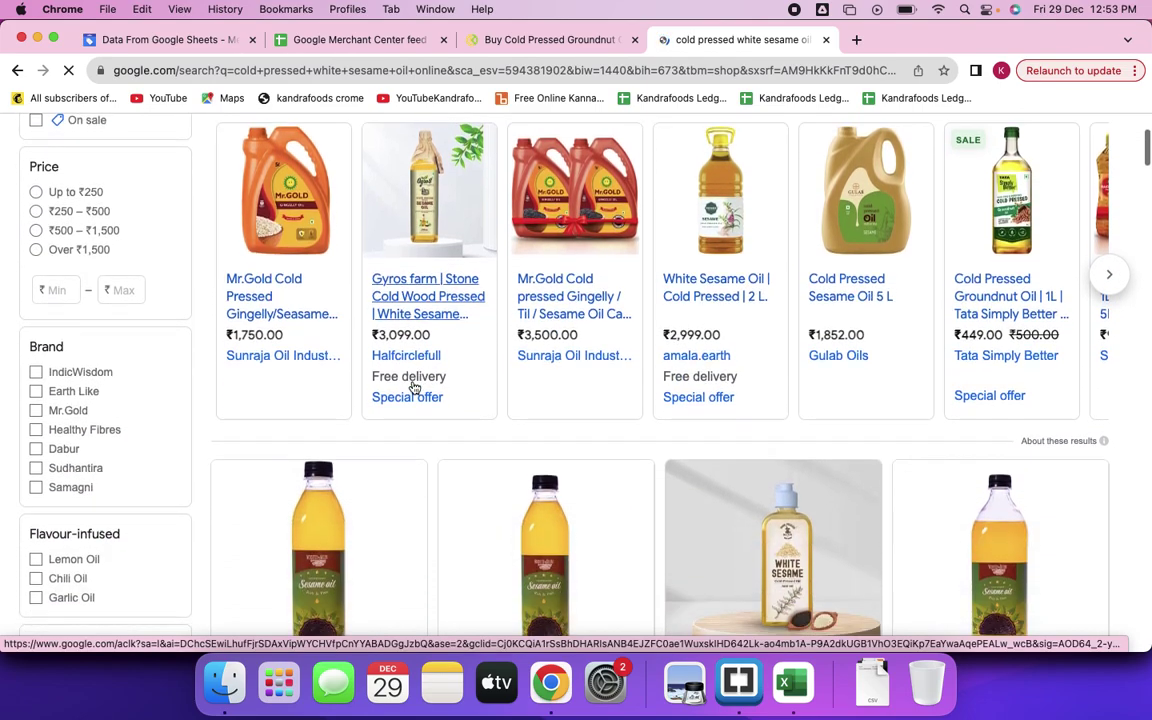
{"action": "scroll", "coordinate": [415, 387], "scroll_direction": "down", "scroll_amount": 20}
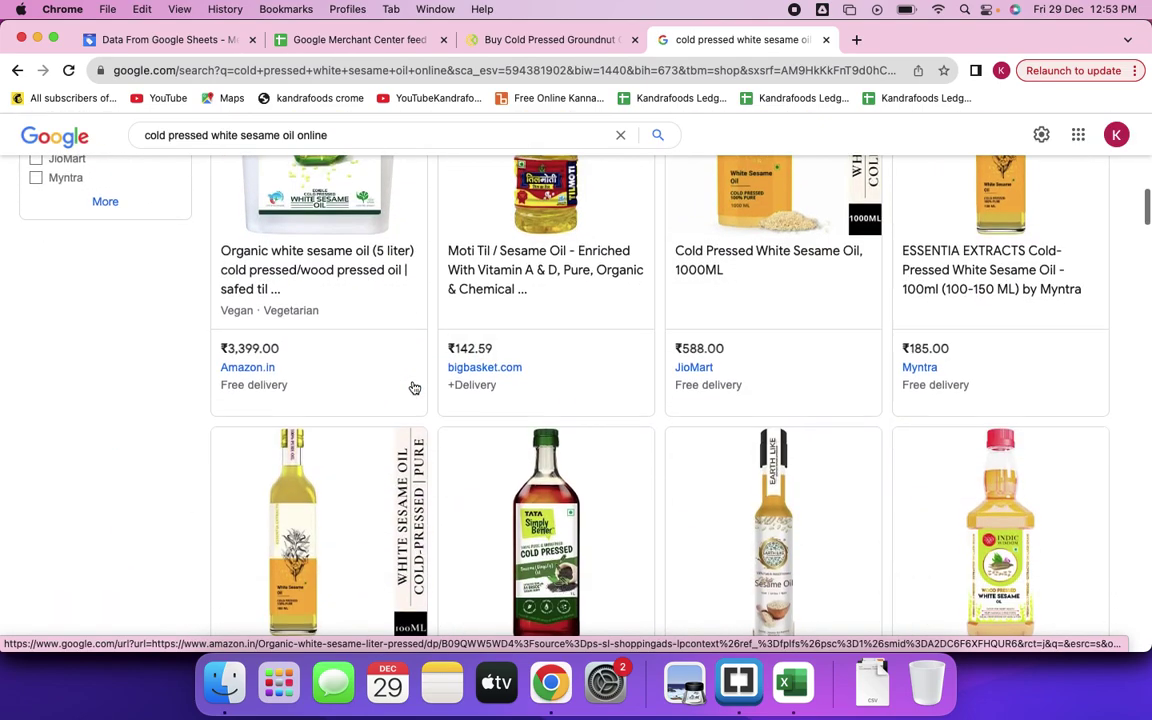
Expand the Seller filter for the white sesame oil results and review all sellers in it.
{"action": "scroll", "coordinate": [412, 386], "scroll_direction": "up", "scroll_amount": 6}
{"action": "left_click", "coordinate": [103, 507]}
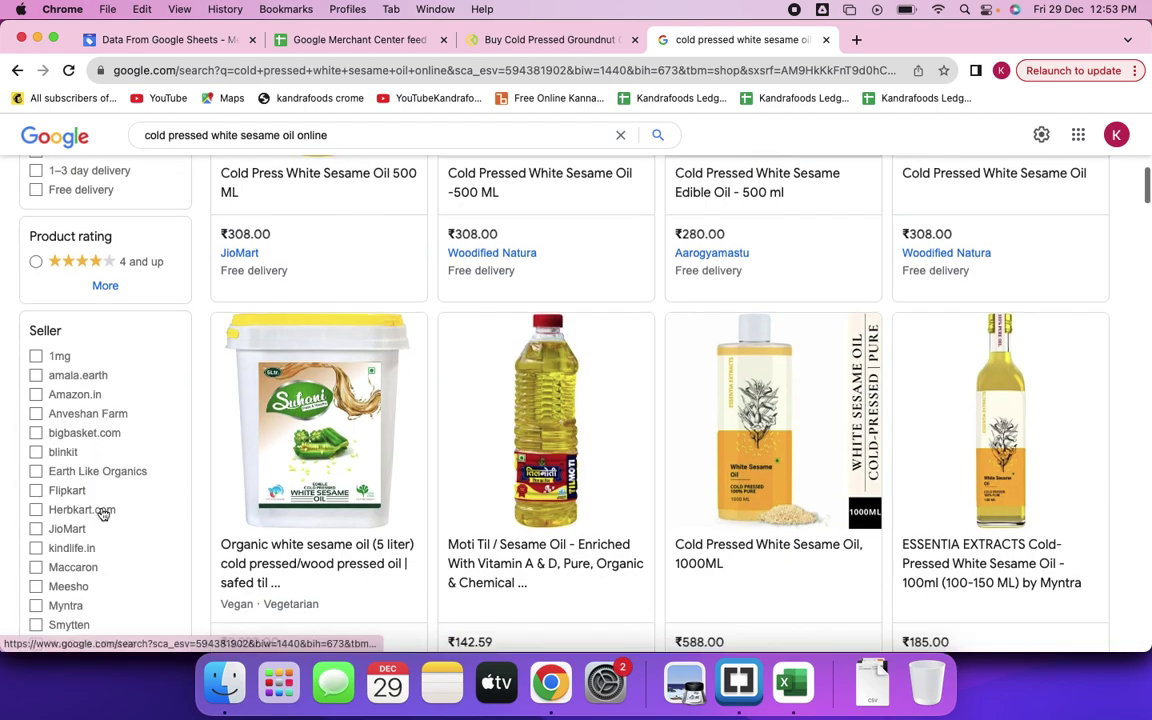
{"action": "scroll", "coordinate": [103, 513], "scroll_direction": "down", "scroll_amount": 3}
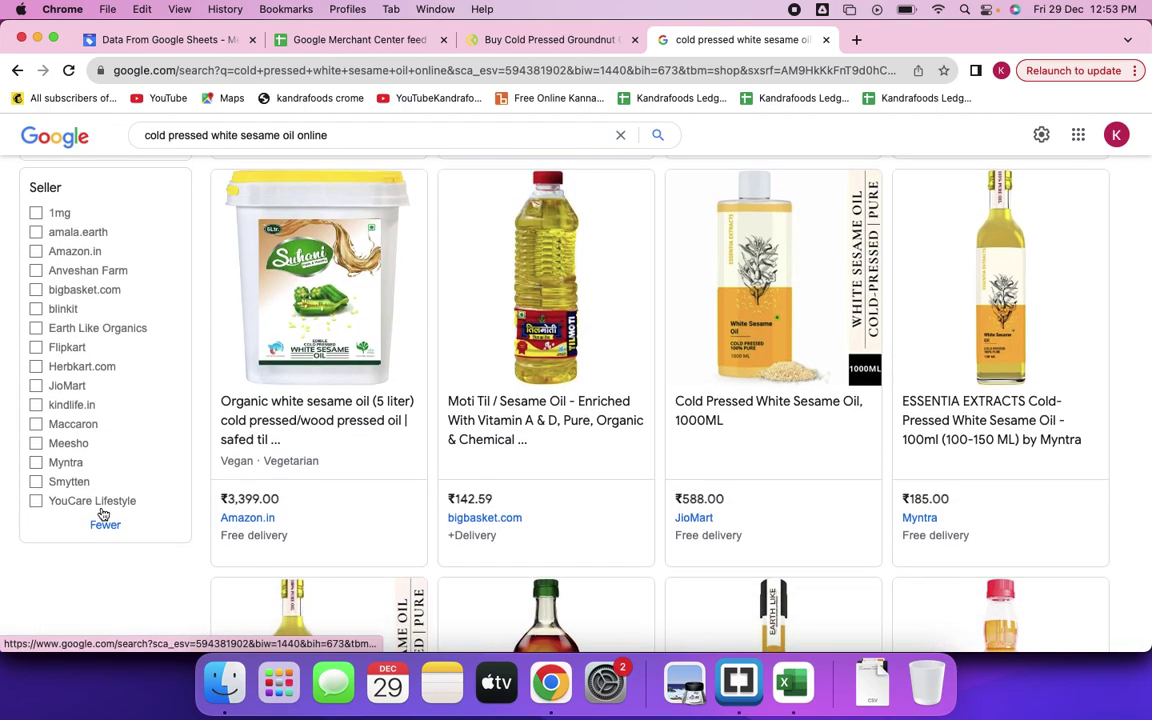
{"action": "scroll", "coordinate": [103, 513], "scroll_direction": "up", "scroll_amount": 3}
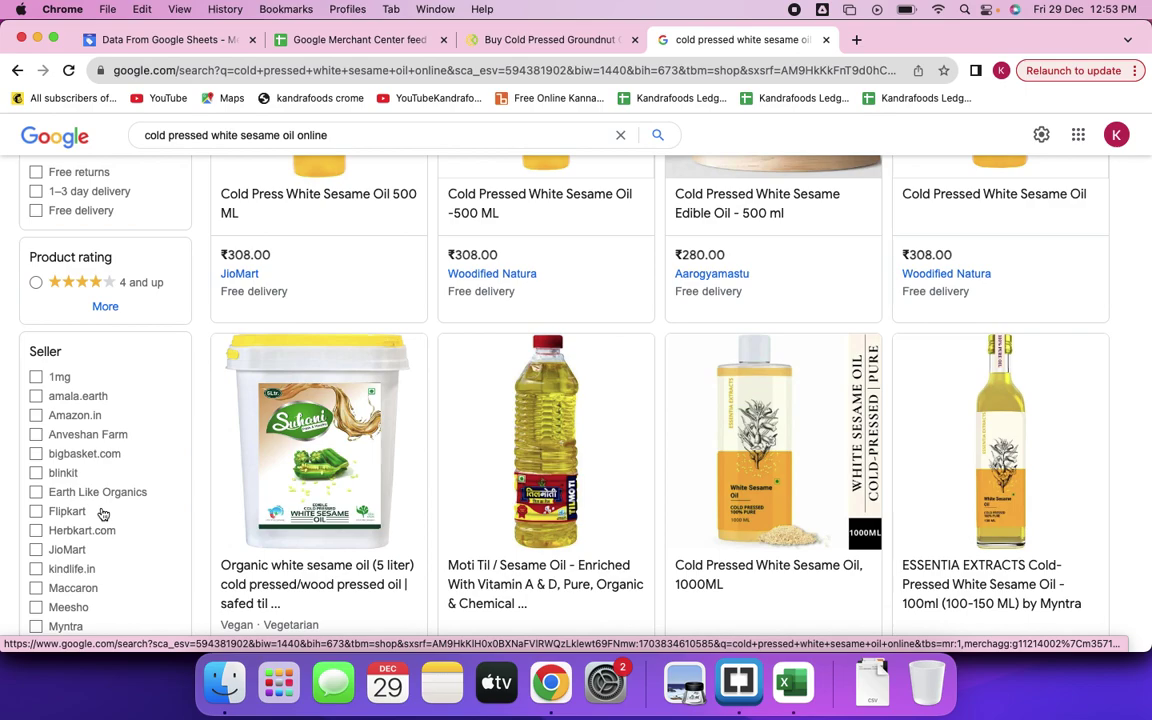
{"action": "scroll", "coordinate": [408, 582], "scroll_direction": "down", "scroll_amount": 4}
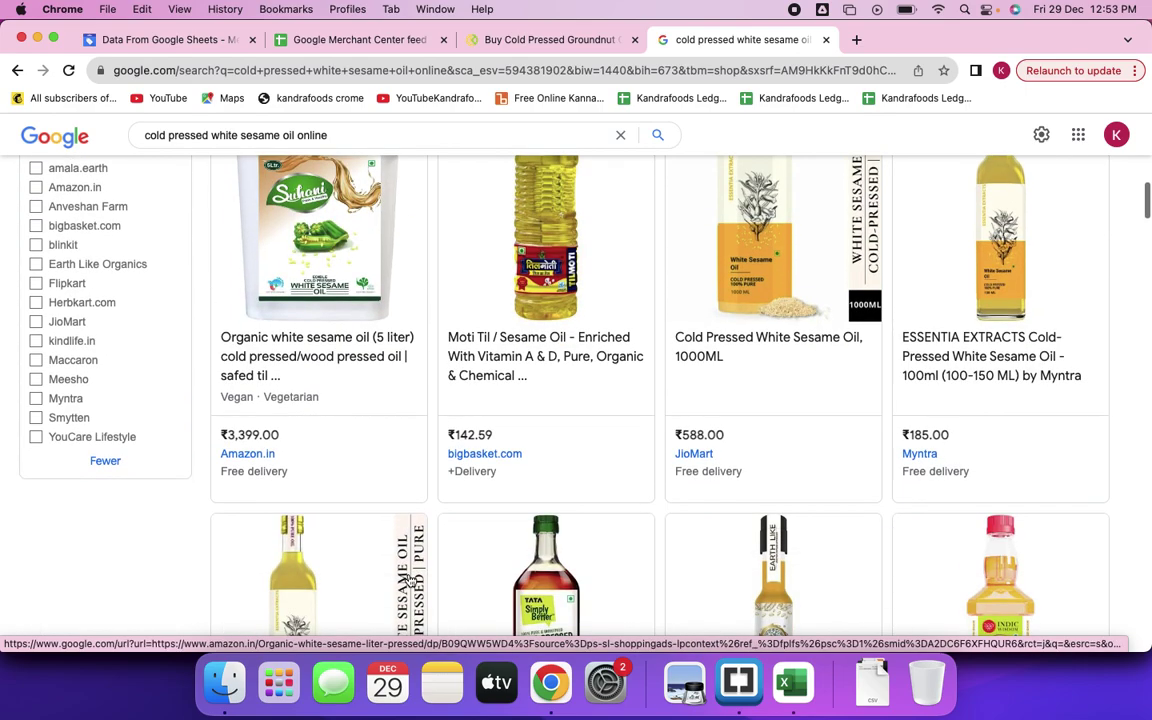
Search the white sesame oil results page for the text "kandra" and close the find box.
{"action": "key", "text": "super+f"}
{"action": "type", "text": "kandra"}
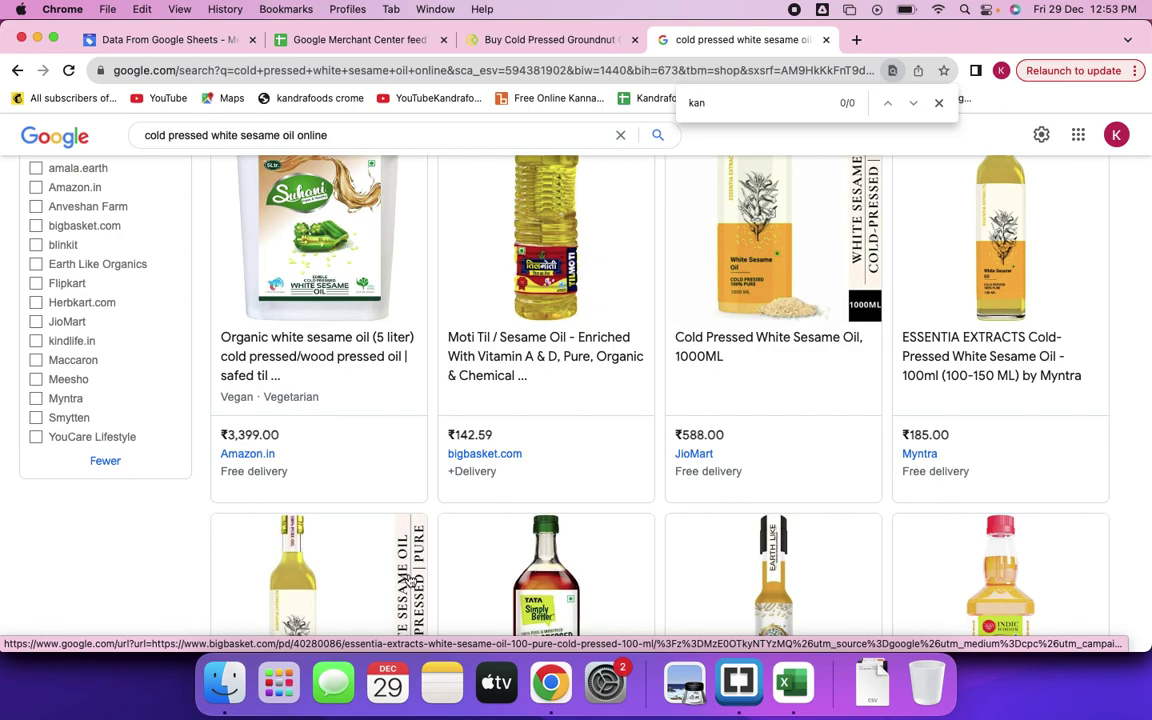
{"action": "left_click", "coordinate": [939, 103]}
{"action": "scroll", "coordinate": [648, 406], "scroll_direction": "up", "scroll_amount": 10}
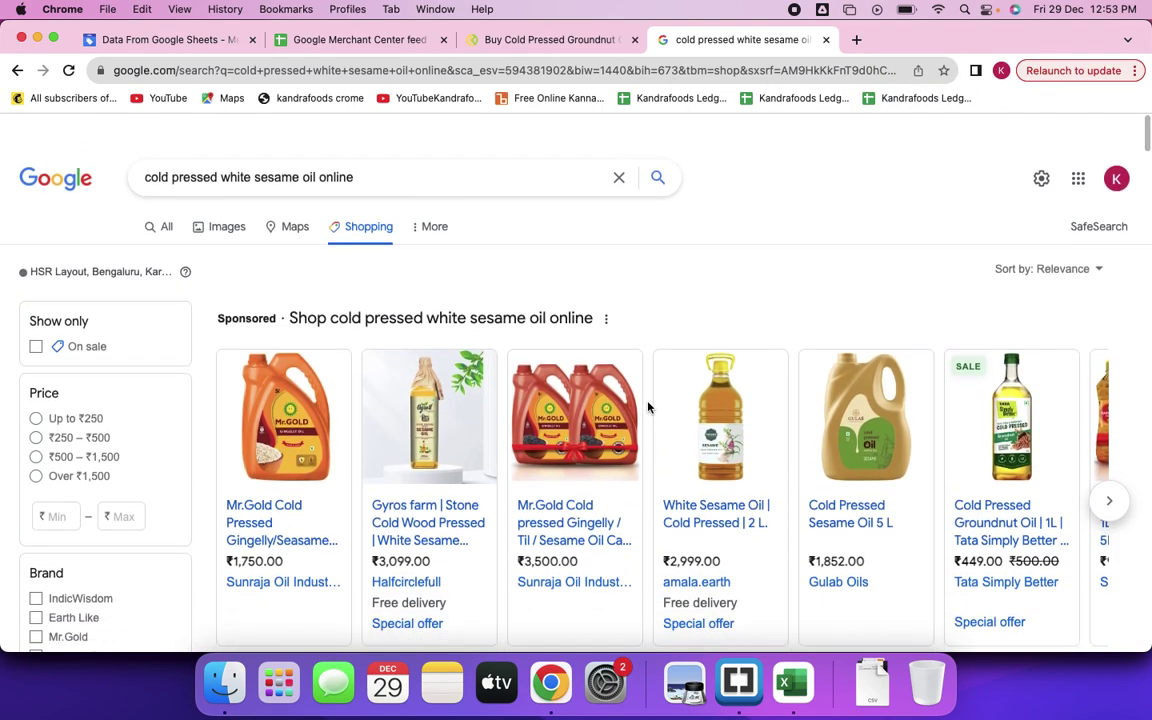
Look through the sponsored product carousel and the white sesame oil listings below it.
{"action": "left_click", "coordinate": [1109, 477]}
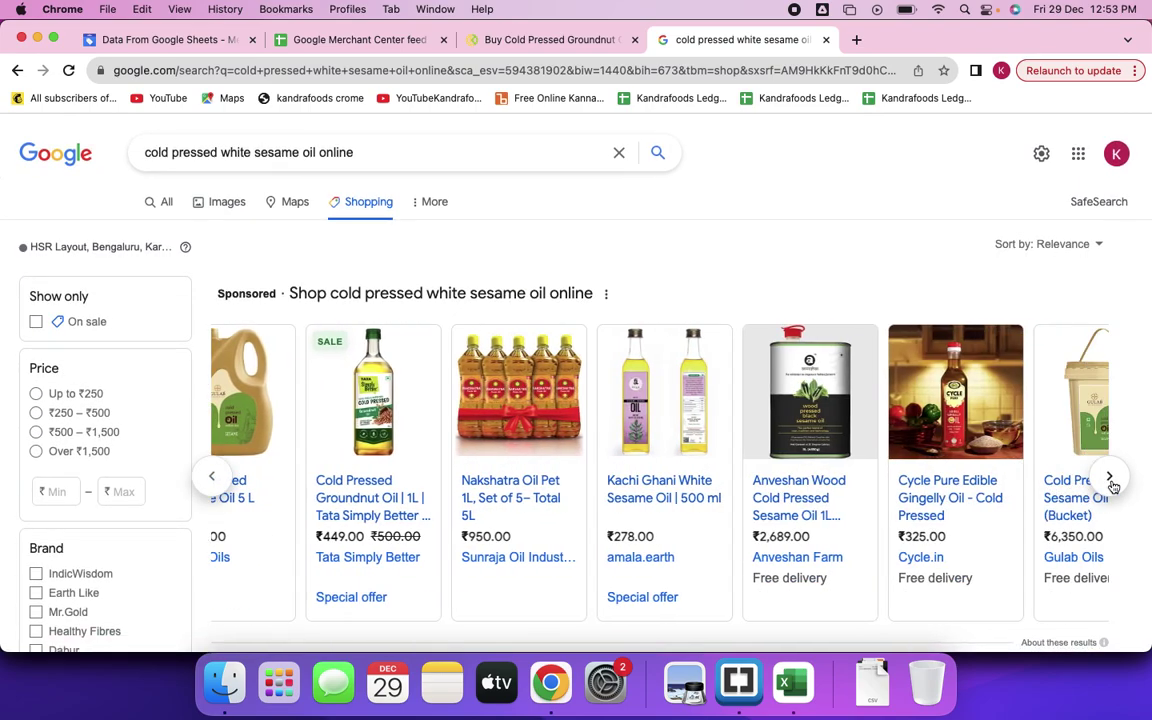
{"action": "scroll", "coordinate": [1113, 486], "scroll_direction": "down", "scroll_amount": 3}
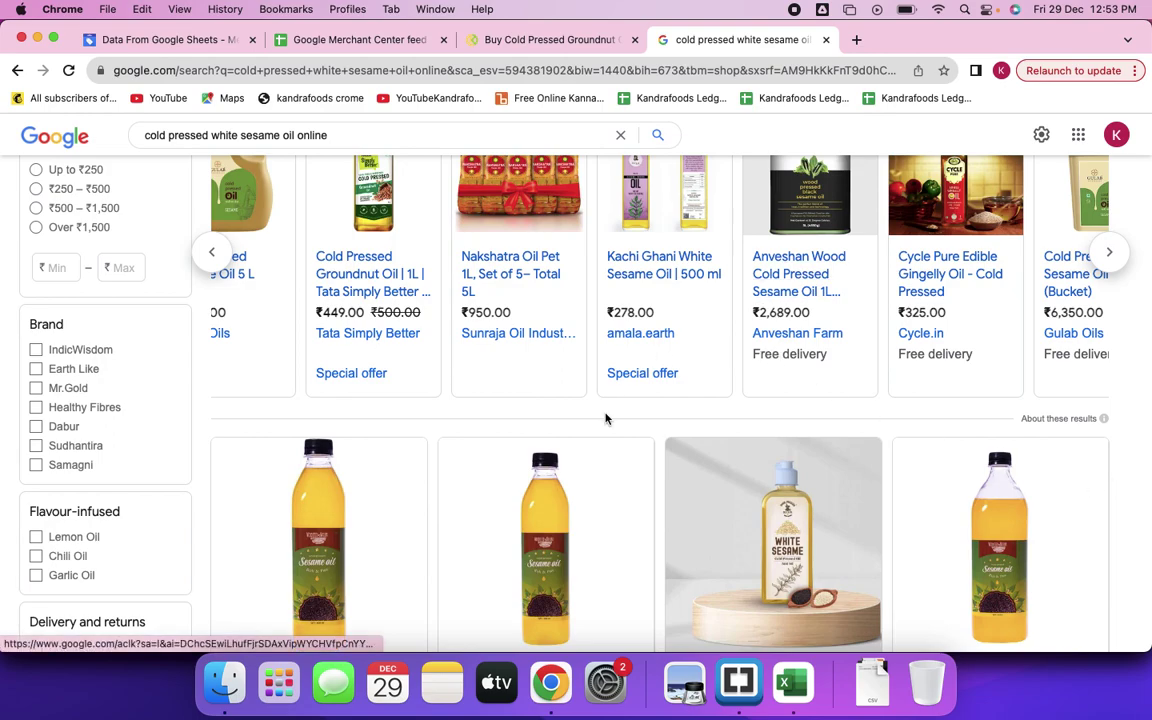
{"action": "scroll", "coordinate": [607, 417], "scroll_direction": "up", "scroll_amount": 3}
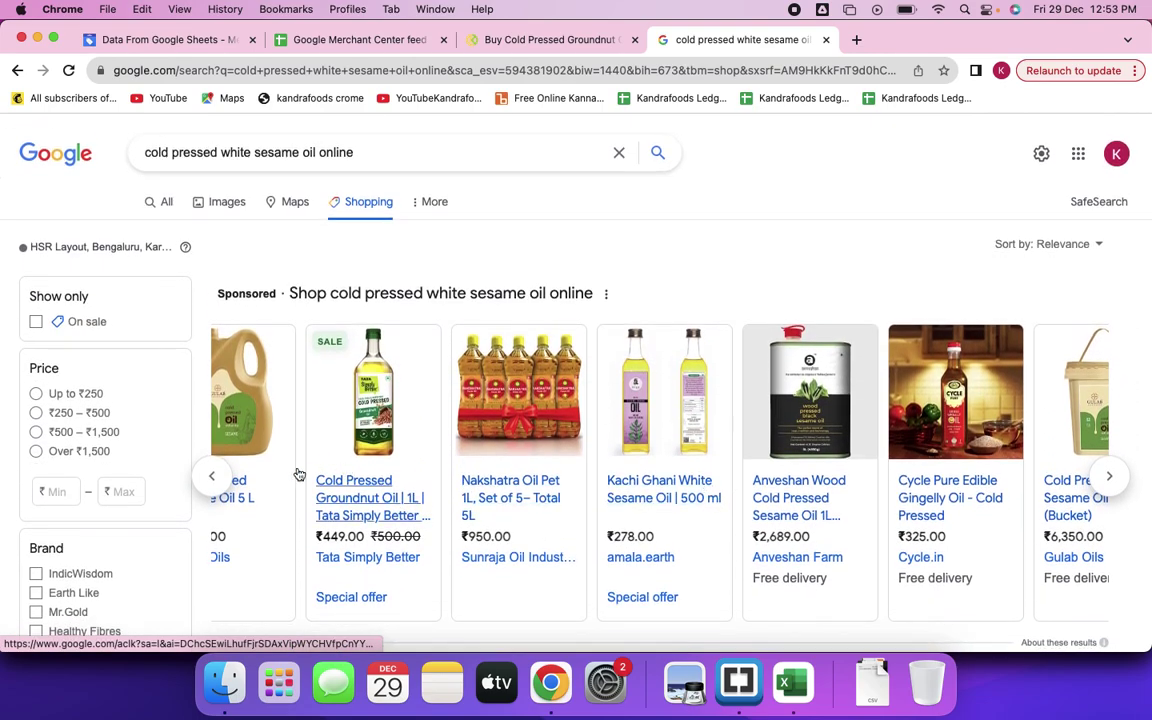
{"action": "left_click", "coordinate": [212, 476]}
{"action": "scroll", "coordinate": [478, 510], "scroll_direction": "down", "scroll_amount": 3}
{"action": "scroll", "coordinate": [479, 511], "scroll_direction": "down", "scroll_amount": 1}
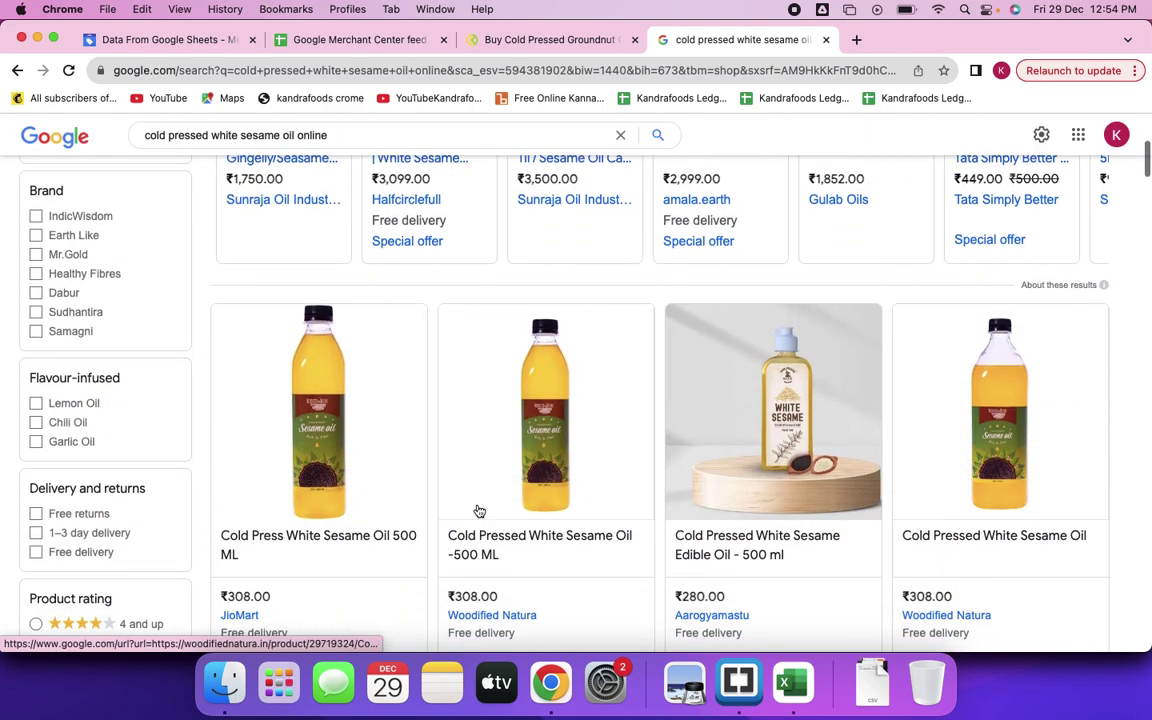
{"action": "scroll", "coordinate": [477, 512], "scroll_direction": "down", "scroll_amount": 5}
{"action": "scroll", "coordinate": [479, 511], "scroll_direction": "down", "scroll_amount": 10}
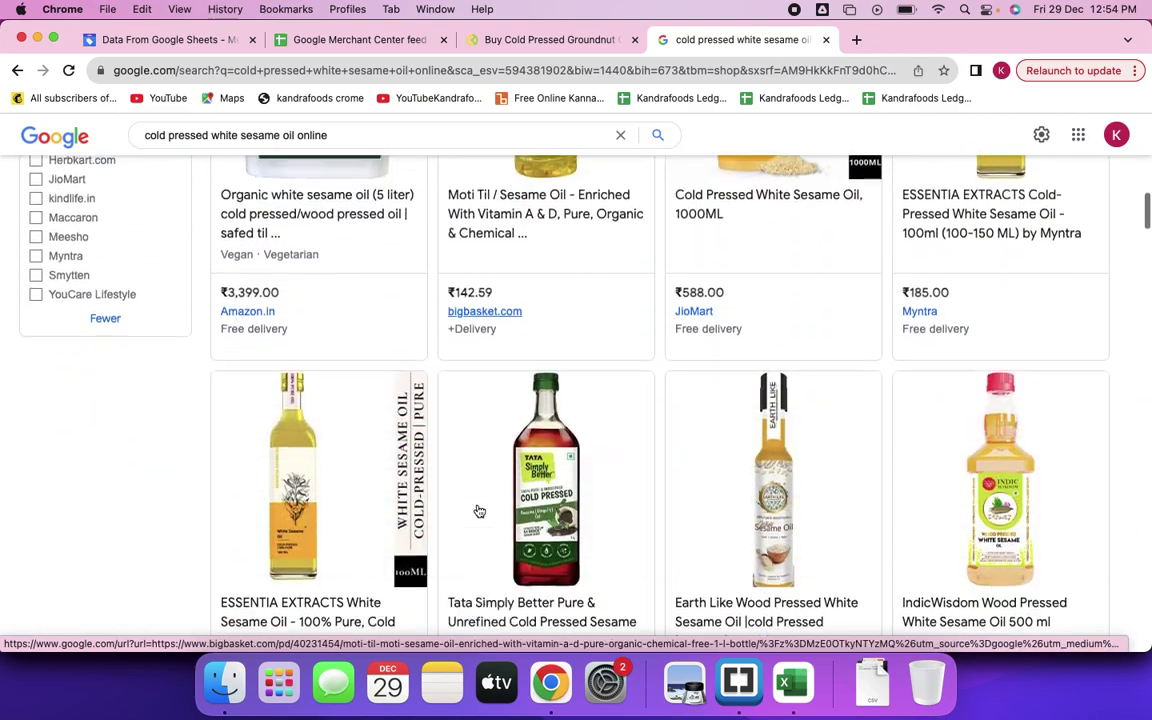
{"action": "scroll", "coordinate": [478, 510], "scroll_direction": "down", "scroll_amount": 2}
{"action": "scroll", "coordinate": [478, 510], "scroll_direction": "up", "scroll_amount": 20}
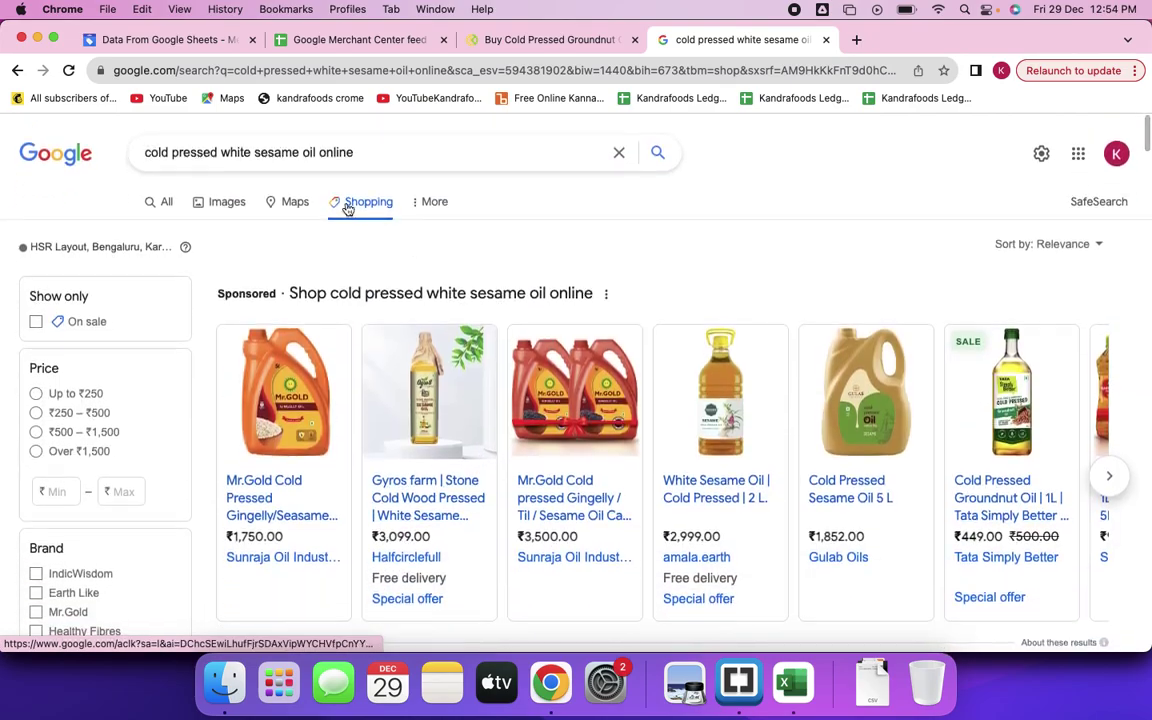
Search Shopping for "site:kandrafoods.com" and look through the listings and the Seller filter.
{"action": "triple_click", "coordinate": [280, 148]}
{"action": "type", "text": "site:"}
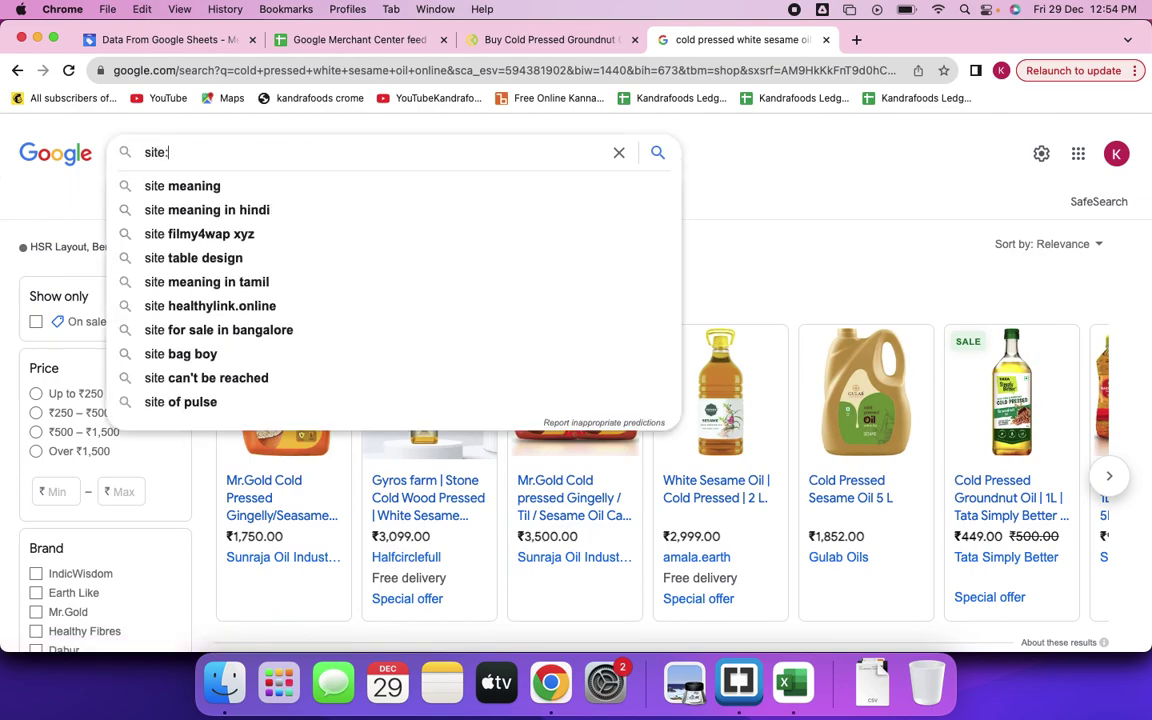
{"action": "type", "text": "kandrafoods.com"}
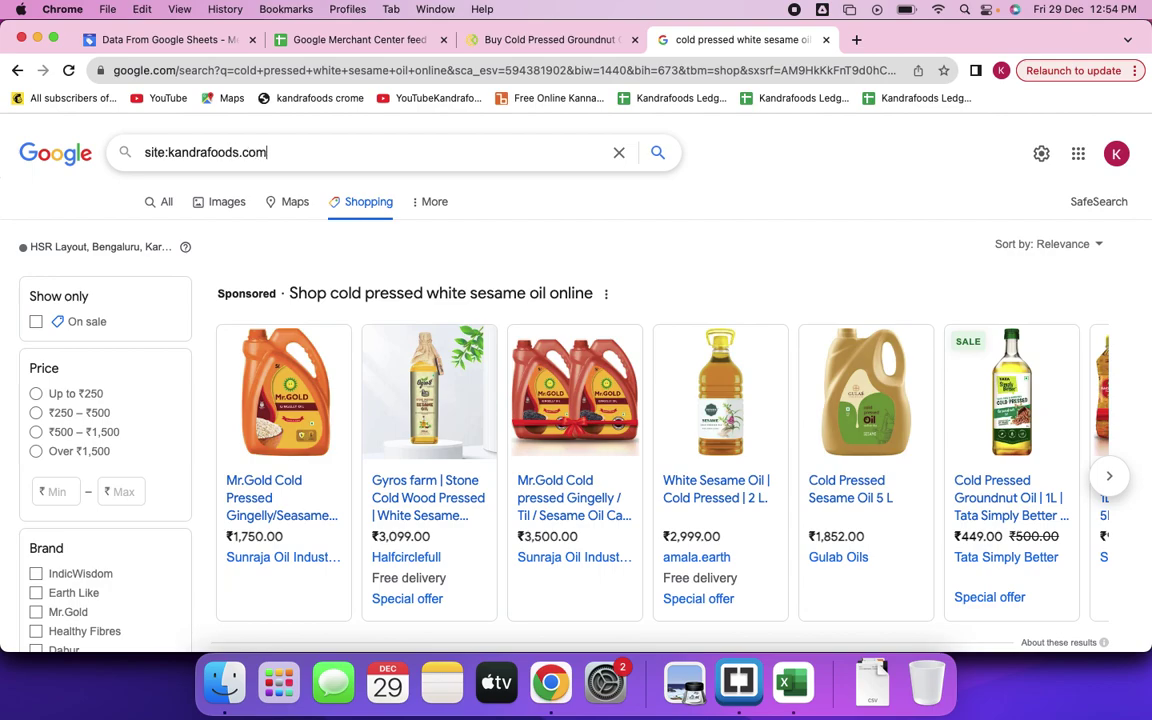
{"action": "key", "text": "Return"}
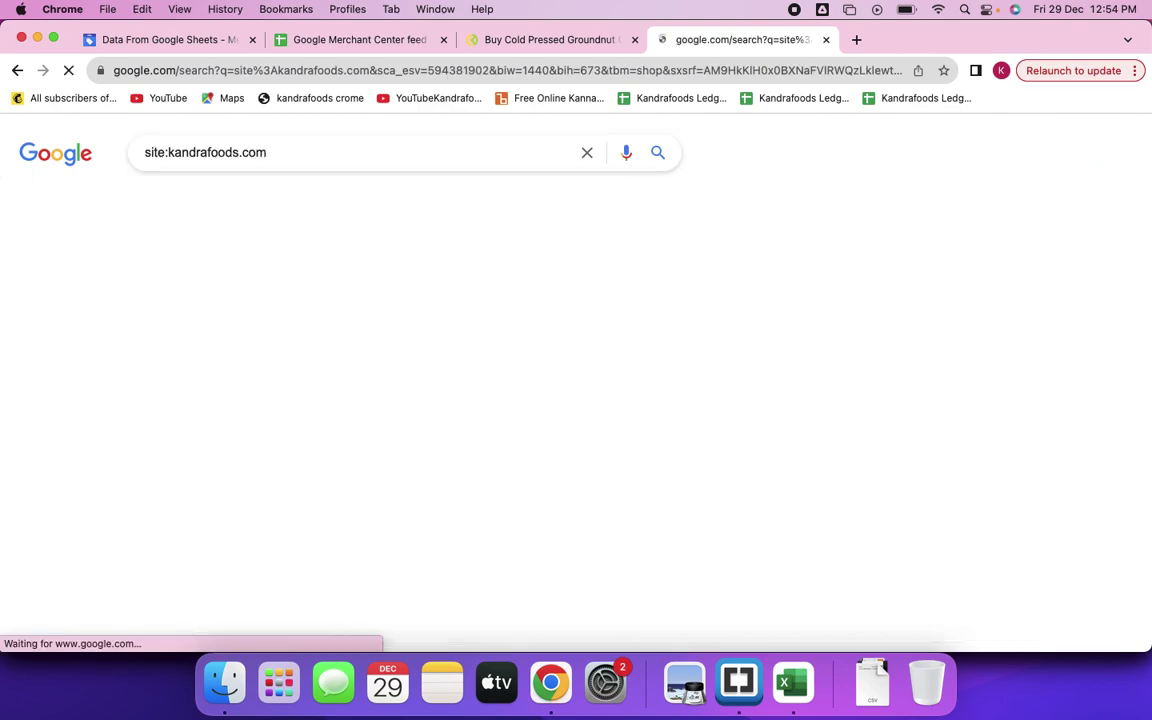
{"action": "scroll", "coordinate": [553, 360], "scroll_direction": "down", "scroll_amount": 6}
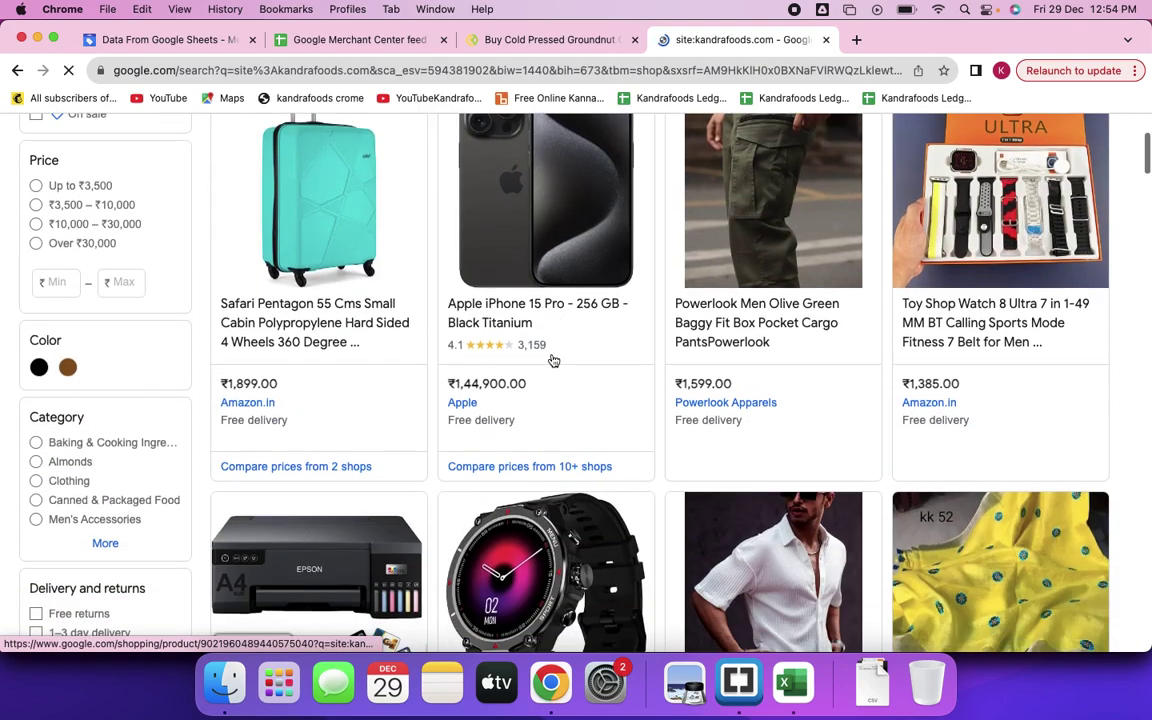
{"action": "scroll", "coordinate": [553, 360], "scroll_direction": "down", "scroll_amount": 3}
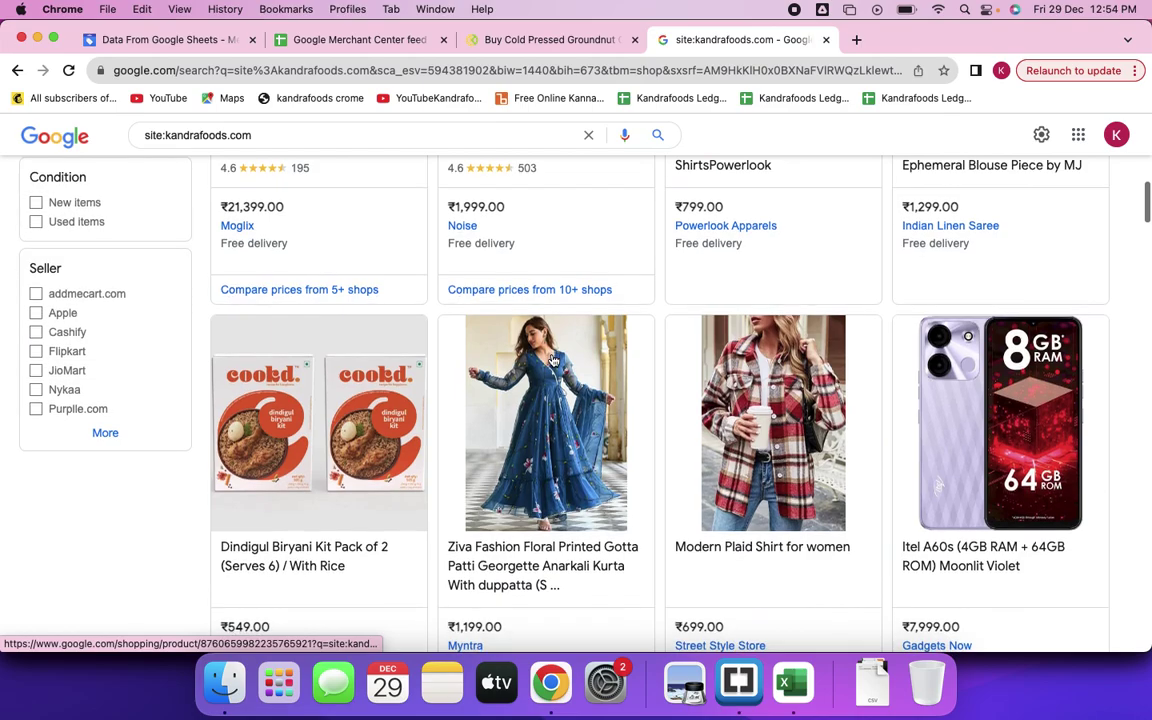
{"action": "scroll", "coordinate": [252, 231], "scroll_direction": "up", "scroll_amount": 10}
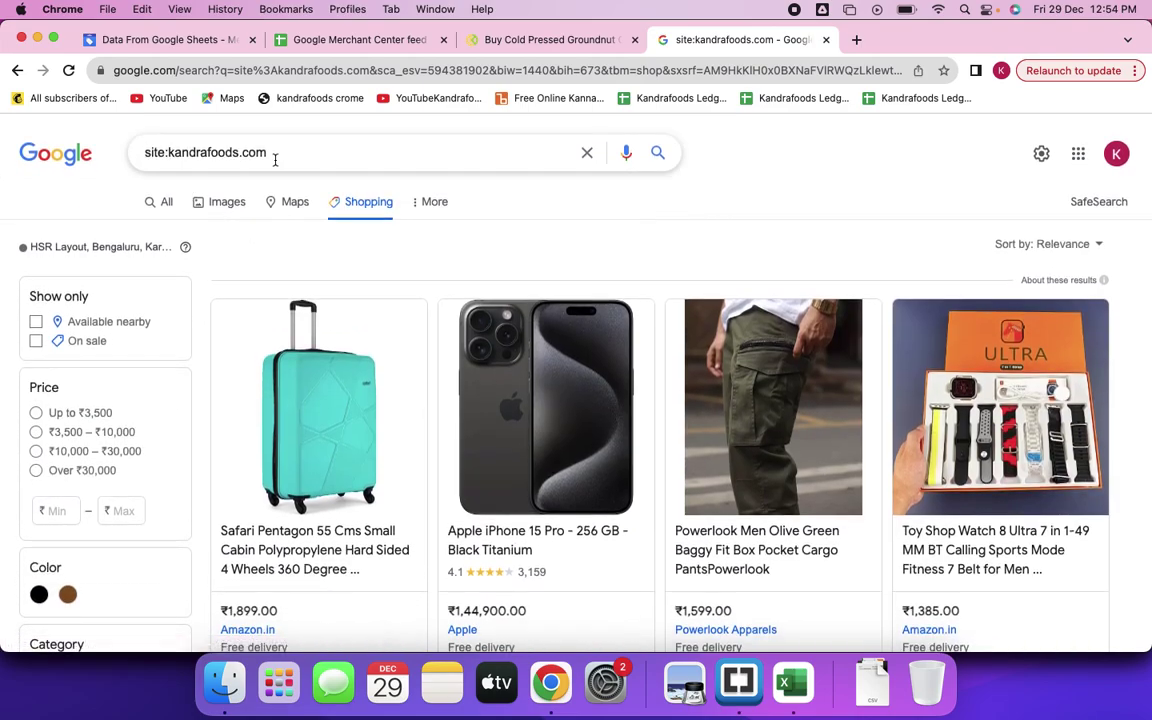
Search Shopping for "chicken pickle in bangalore" and look through the listings for the kandrafoods.com product.
{"action": "left_click", "coordinate": [275, 160]}
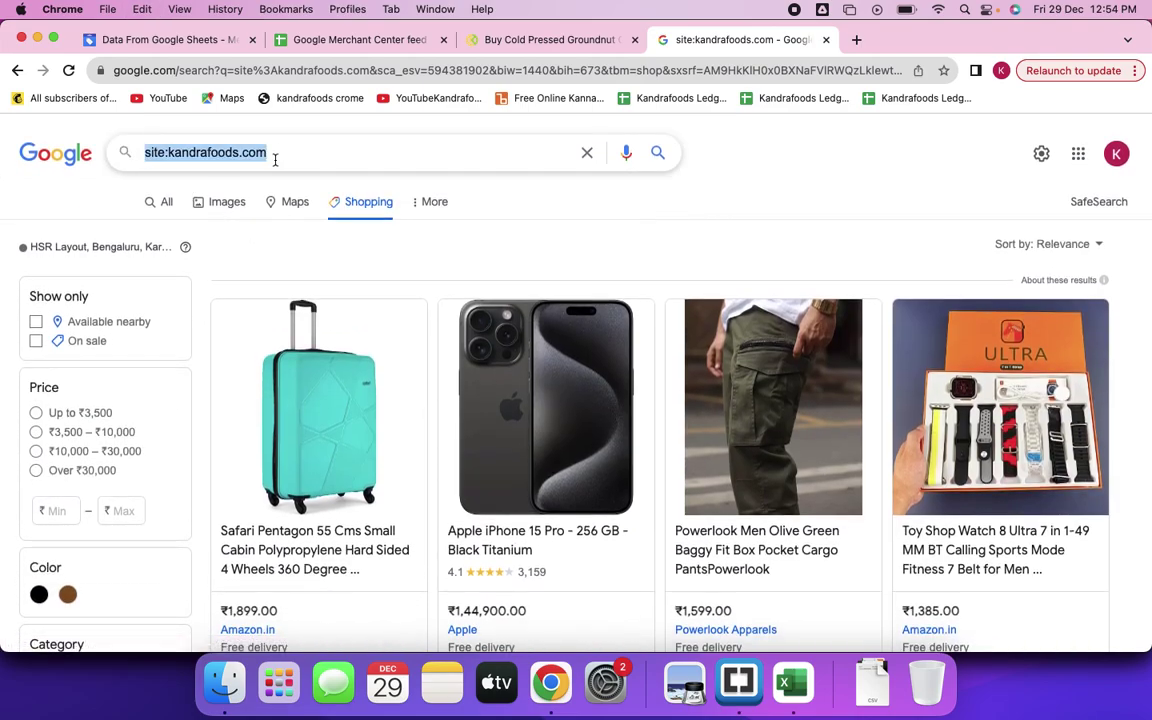
{"action": "type", "text": "chicken"}
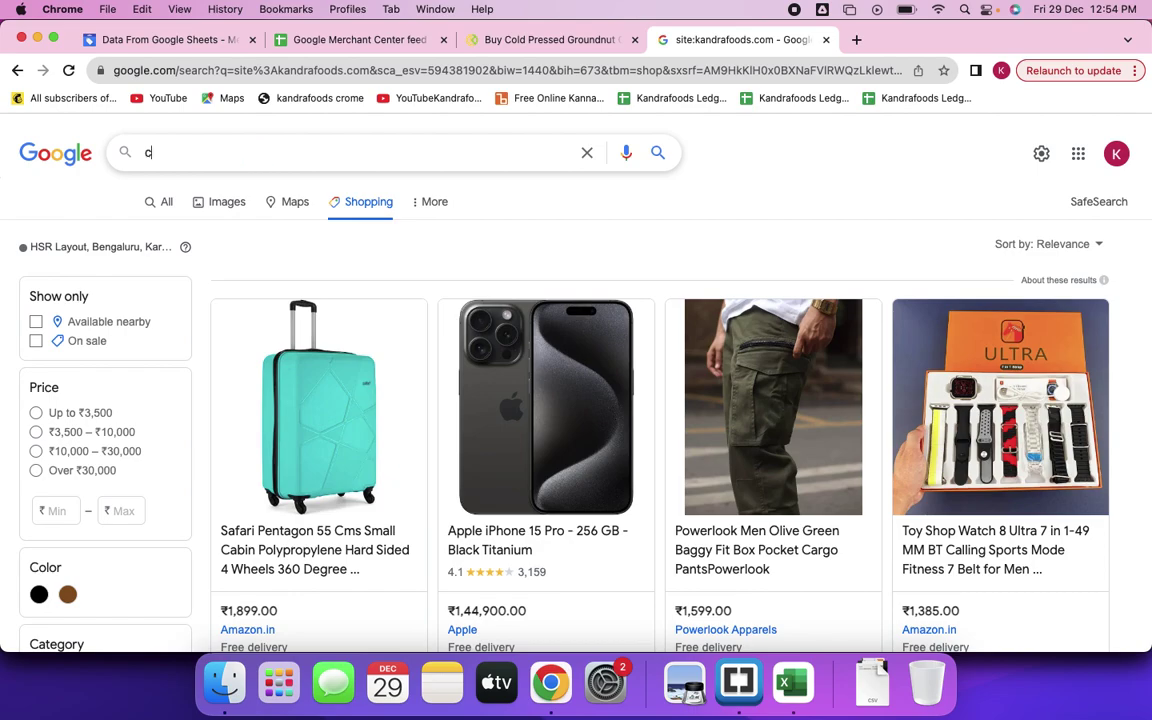
{"action": "left_click", "coordinate": [225, 186]}
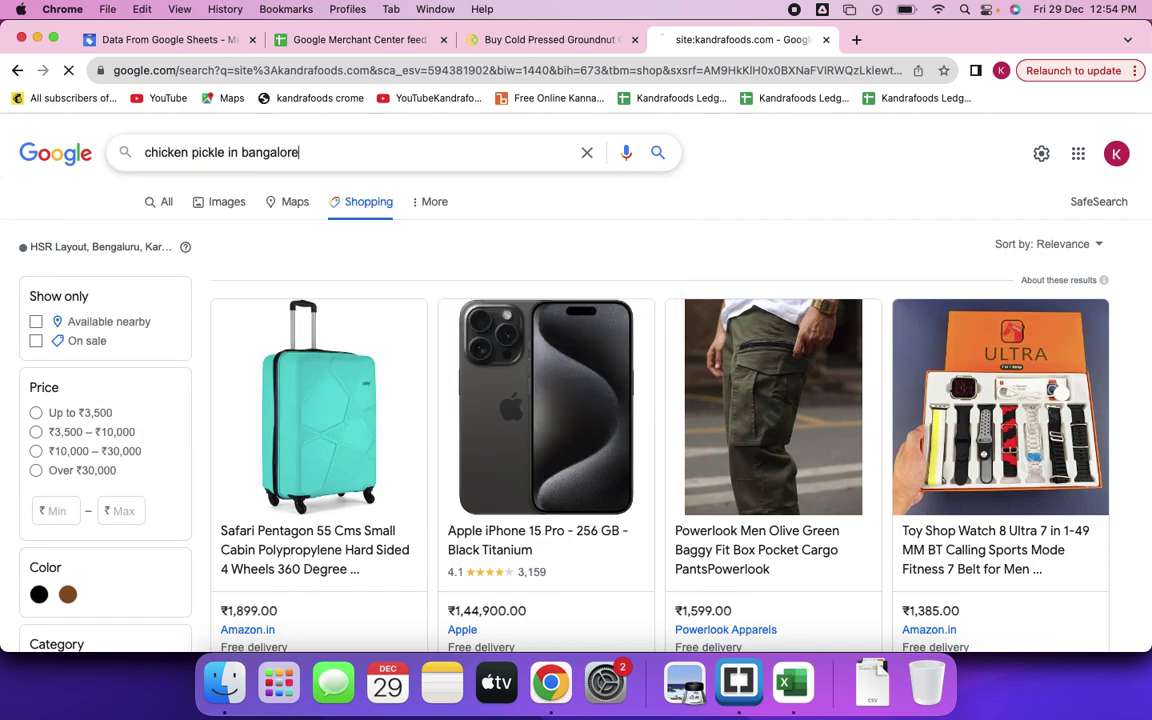
{"action": "scroll", "coordinate": [418, 440], "scroll_direction": "down", "scroll_amount": 1}
{"action": "scroll", "coordinate": [418, 440], "scroll_direction": "down", "scroll_amount": 5}
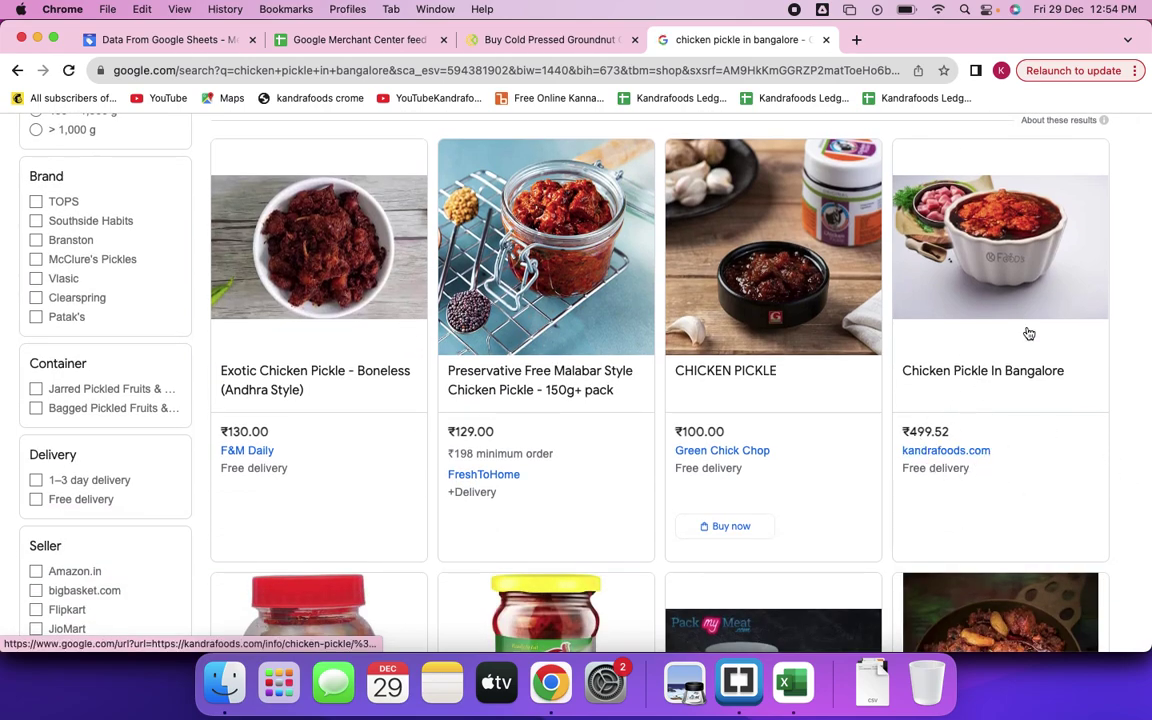
{"action": "scroll", "coordinate": [982, 406], "scroll_direction": "down", "scroll_amount": 5}
{"action": "scroll", "coordinate": [982, 406], "scroll_direction": "up", "scroll_amount": 5}
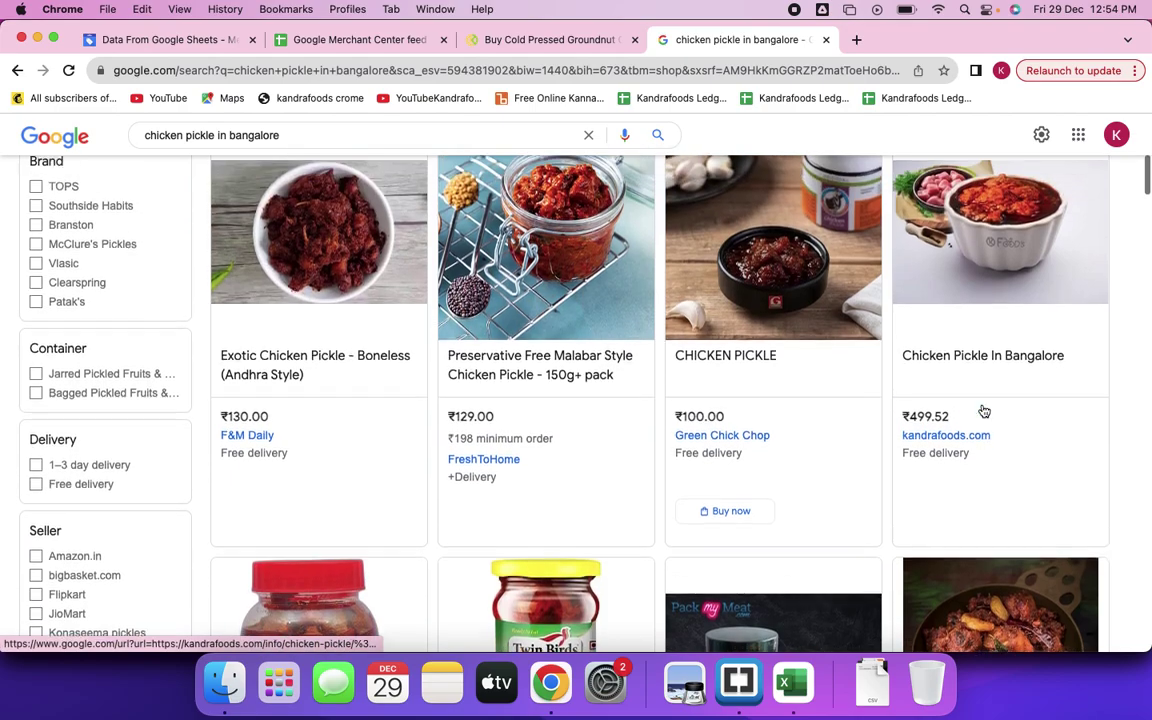
{"action": "scroll", "coordinate": [984, 411], "scroll_direction": "down", "scroll_amount": 7}
{"action": "scroll", "coordinate": [984, 411], "scroll_direction": "up", "scroll_amount": 7}
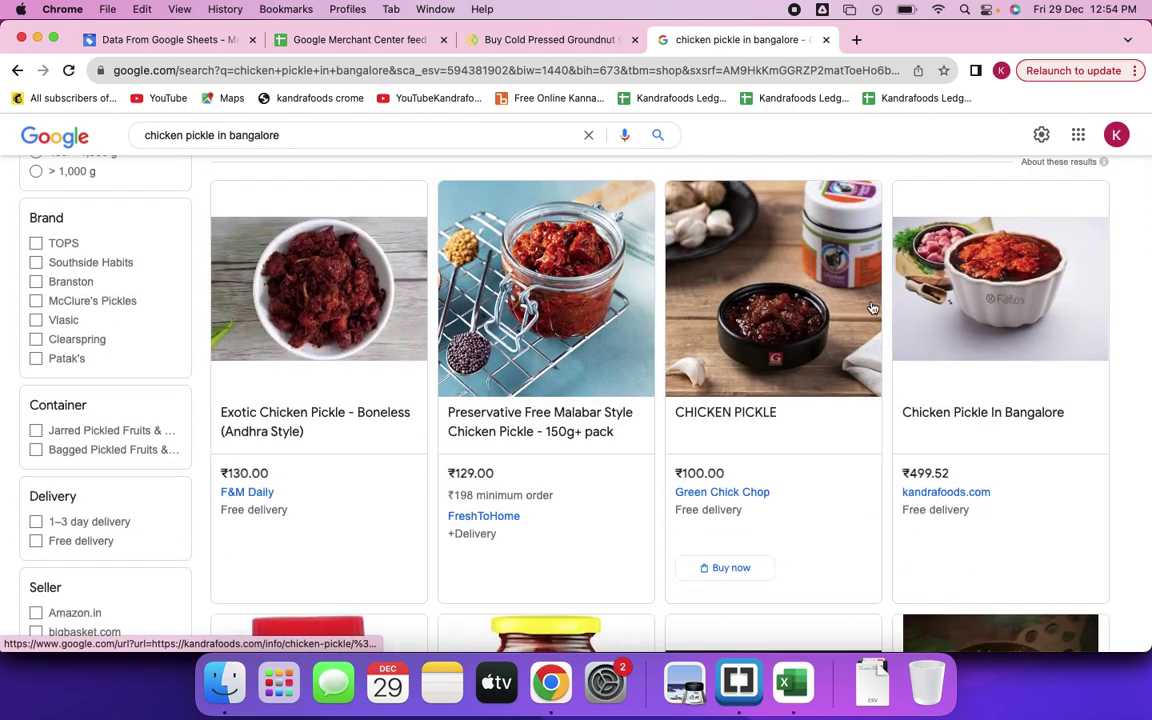
Switch to Google Merchant Center and open the list of all products.
{"action": "left_click", "coordinate": [378, 40]}
{"action": "left_click", "coordinate": [185, 41]}
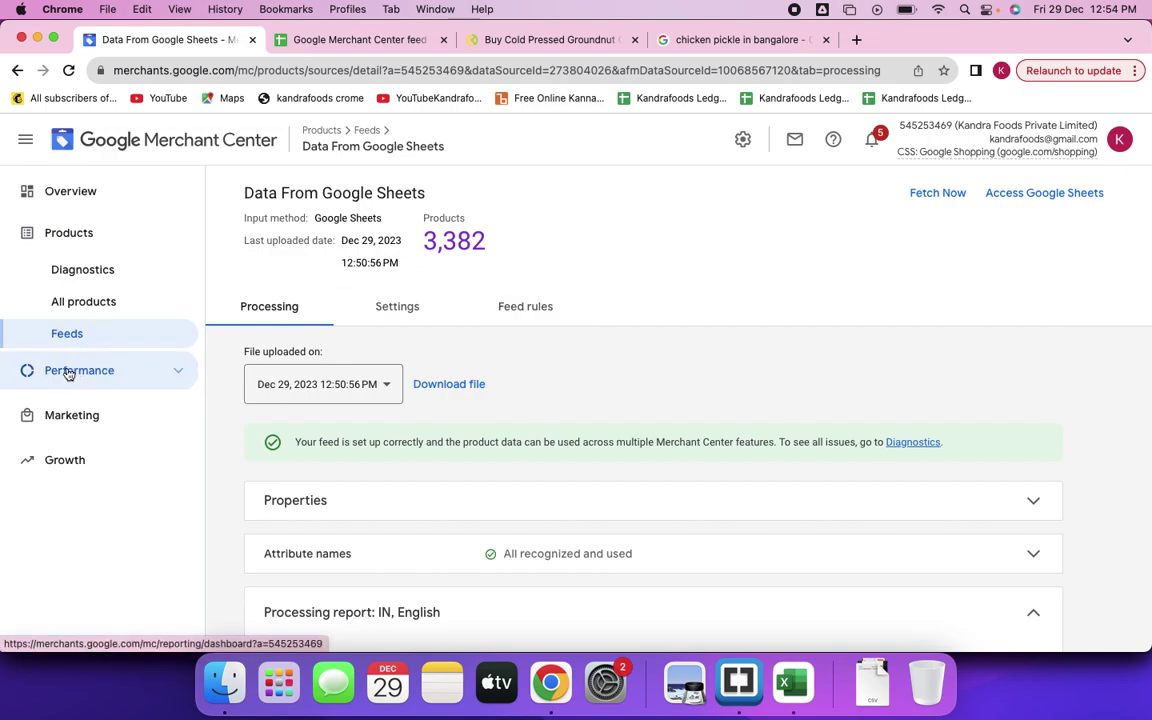
{"action": "left_click", "coordinate": [90, 307]}
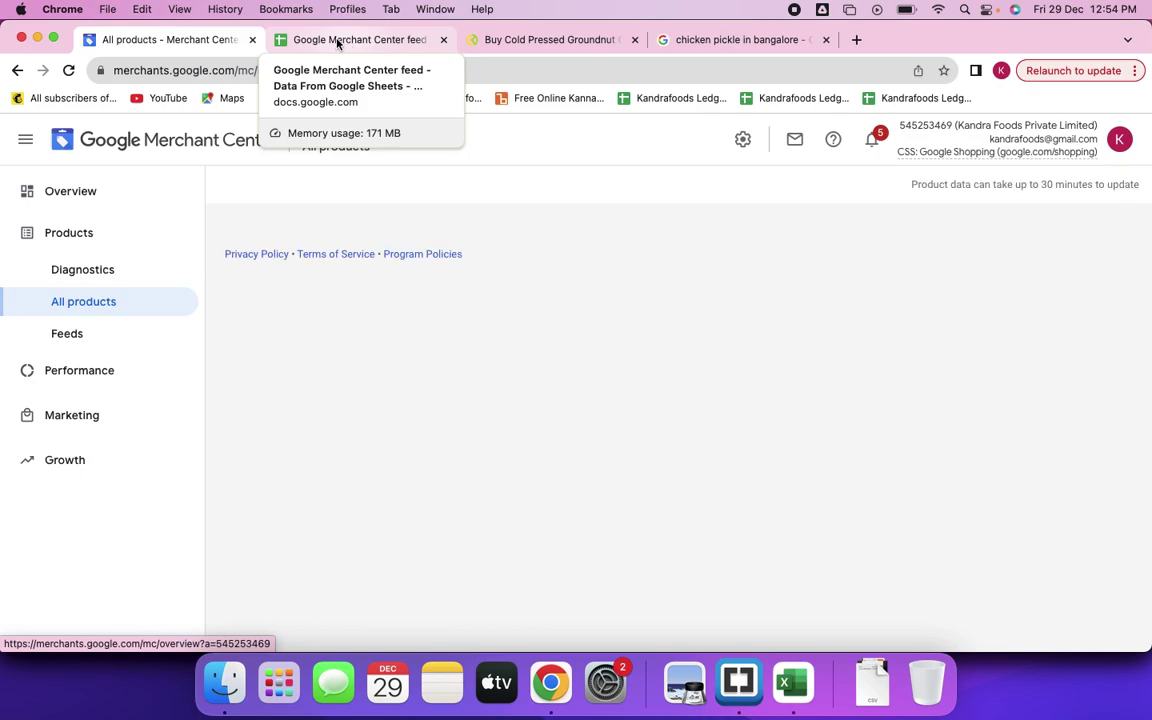
{"action": "left_click", "coordinate": [108, 304]}
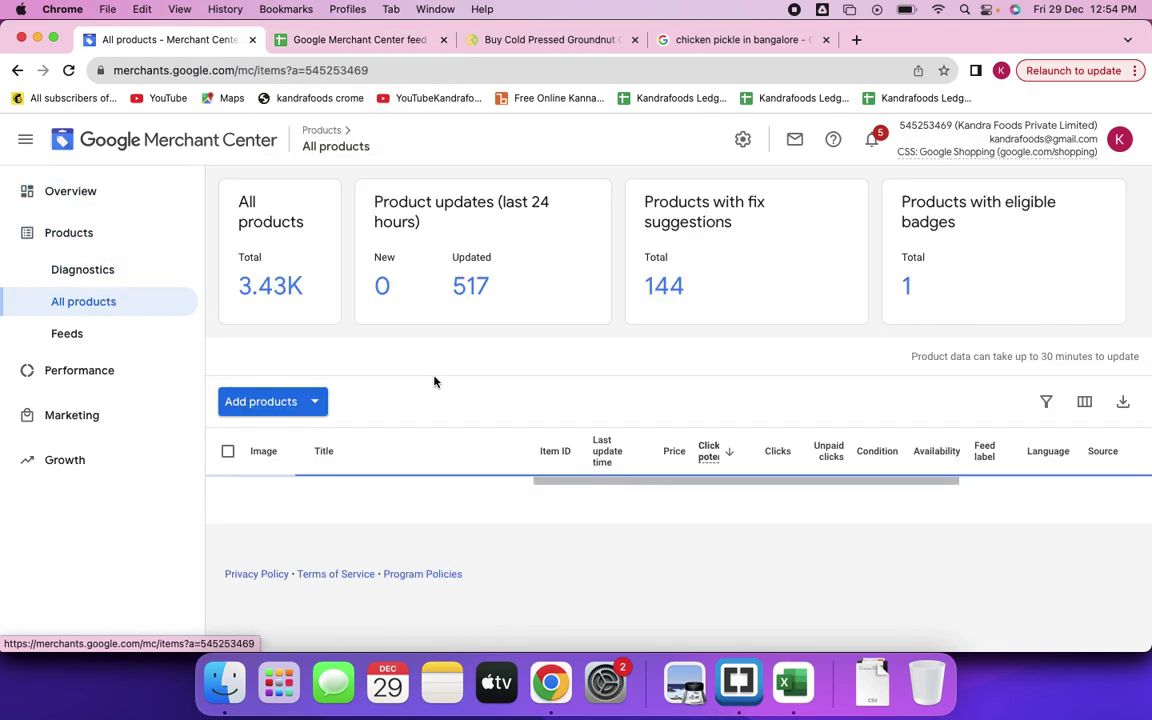
Examine the price, click potential and clicks columns of the product list.
{"action": "scroll", "coordinate": [434, 381], "scroll_direction": "down", "scroll_amount": 3}
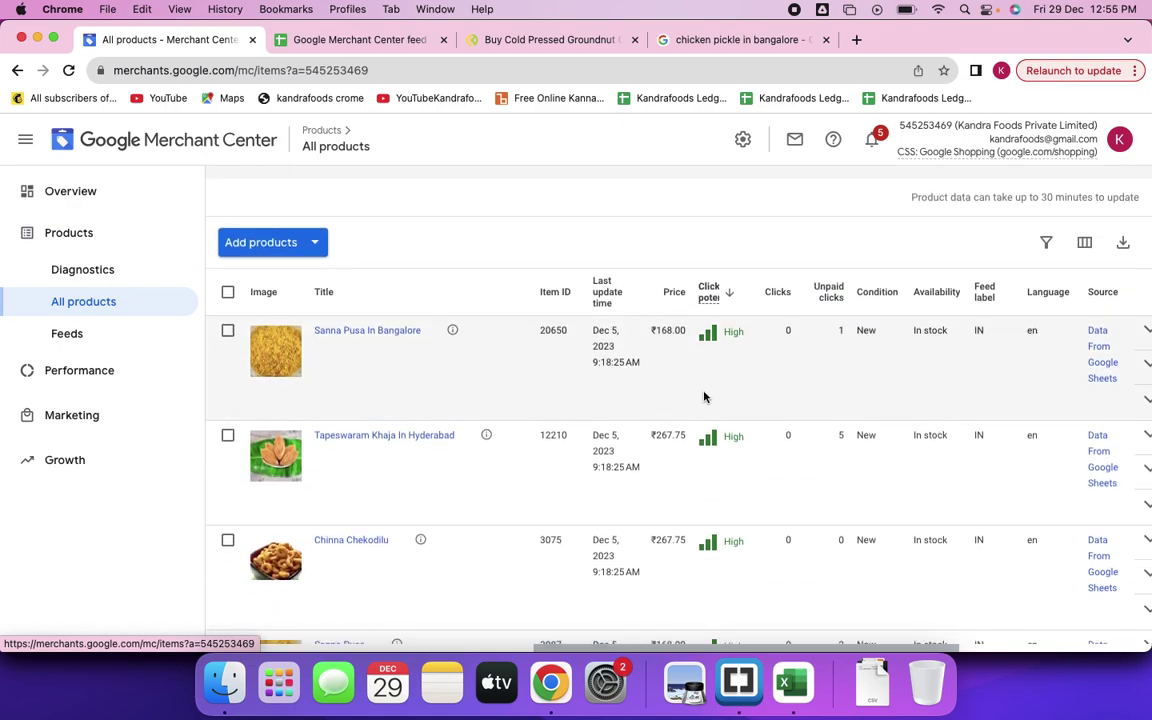
{"action": "scroll", "coordinate": [703, 397], "scroll_direction": "right", "scroll_amount": 3}
{"action": "scroll", "coordinate": [705, 393], "scroll_direction": "left", "scroll_amount": 3}
{"action": "scroll", "coordinate": [705, 393], "scroll_direction": "up", "scroll_amount": 1}
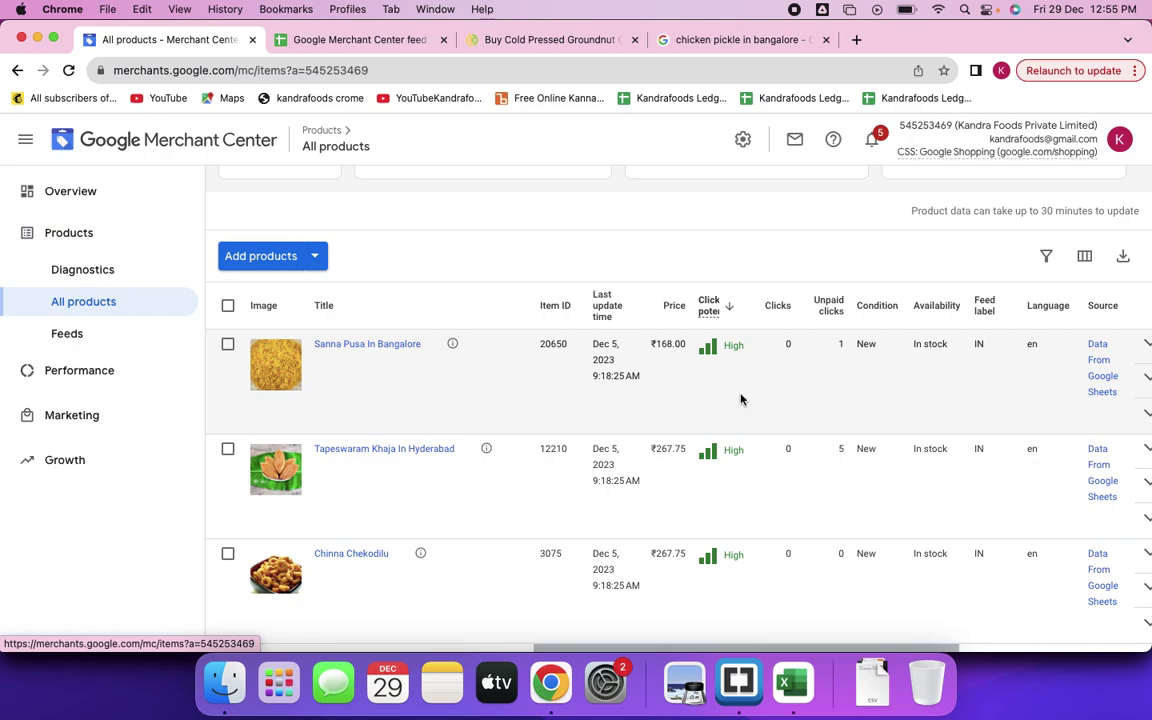
{"action": "scroll", "coordinate": [741, 399], "scroll_direction": "up", "scroll_amount": 1}
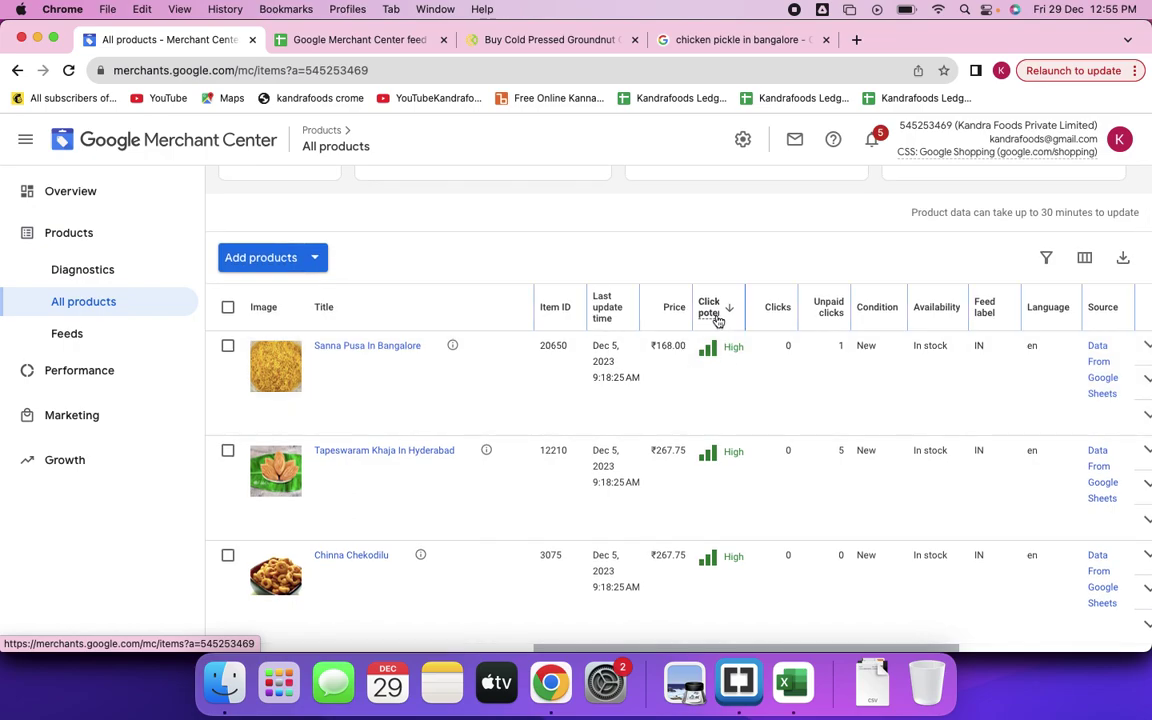
{"action": "mouse_move", "coordinate": [715, 318]}
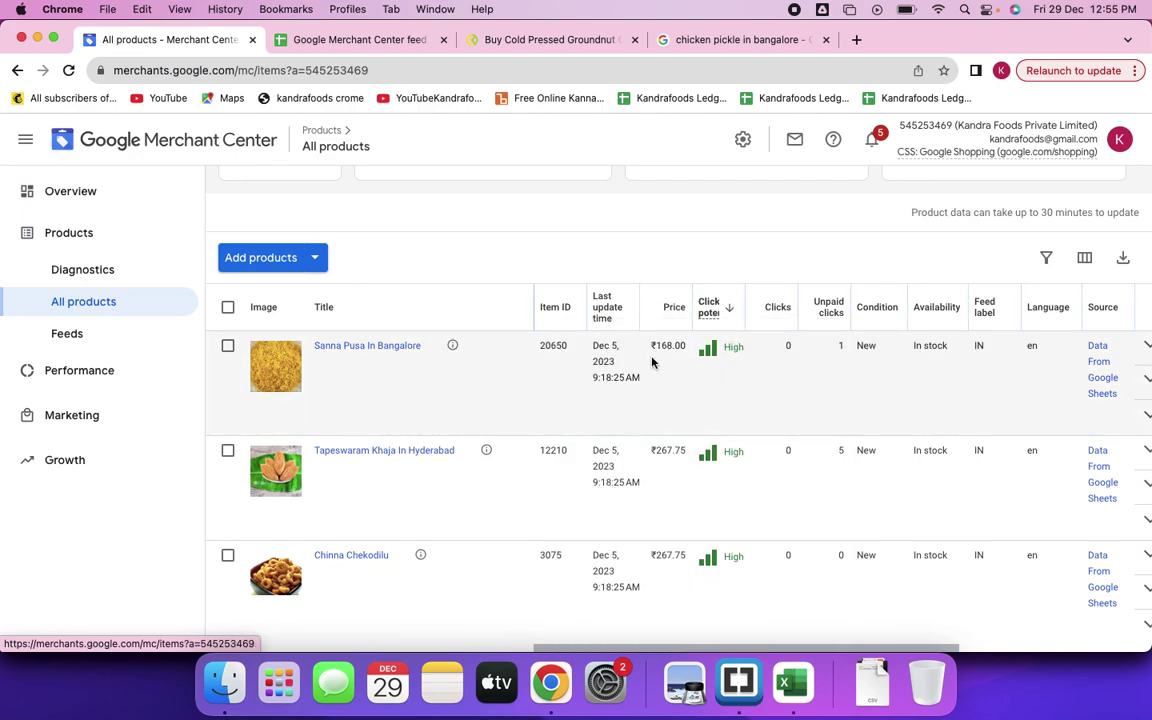
Examine the unpaid clicks, source, program and status of the products down the list.
{"action": "scroll", "coordinate": [915, 370], "scroll_direction": "right", "scroll_amount": 5}
{"action": "scroll", "coordinate": [917, 372], "scroll_direction": "up", "scroll_amount": 1}
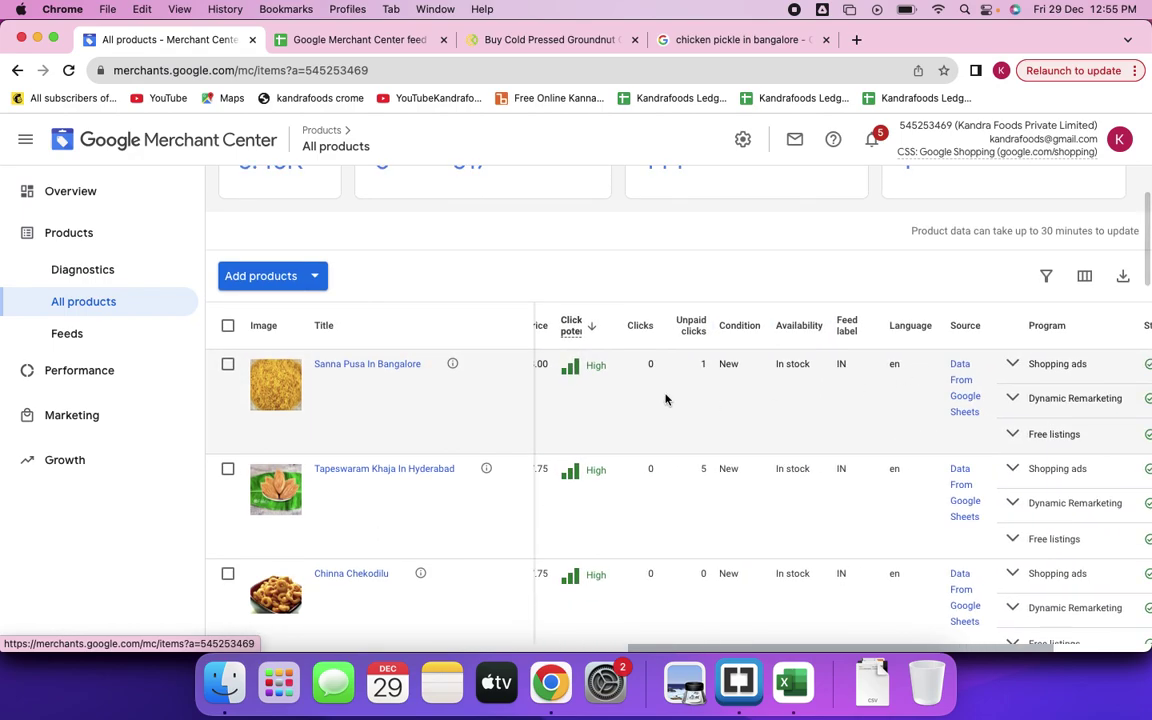
{"action": "scroll", "coordinate": [708, 411], "scroll_direction": "right", "scroll_amount": 2}
{"action": "scroll", "coordinate": [708, 411], "scroll_direction": "up", "scroll_amount": 1}
{"action": "scroll", "coordinate": [708, 411], "scroll_direction": "up", "scroll_amount": 2}
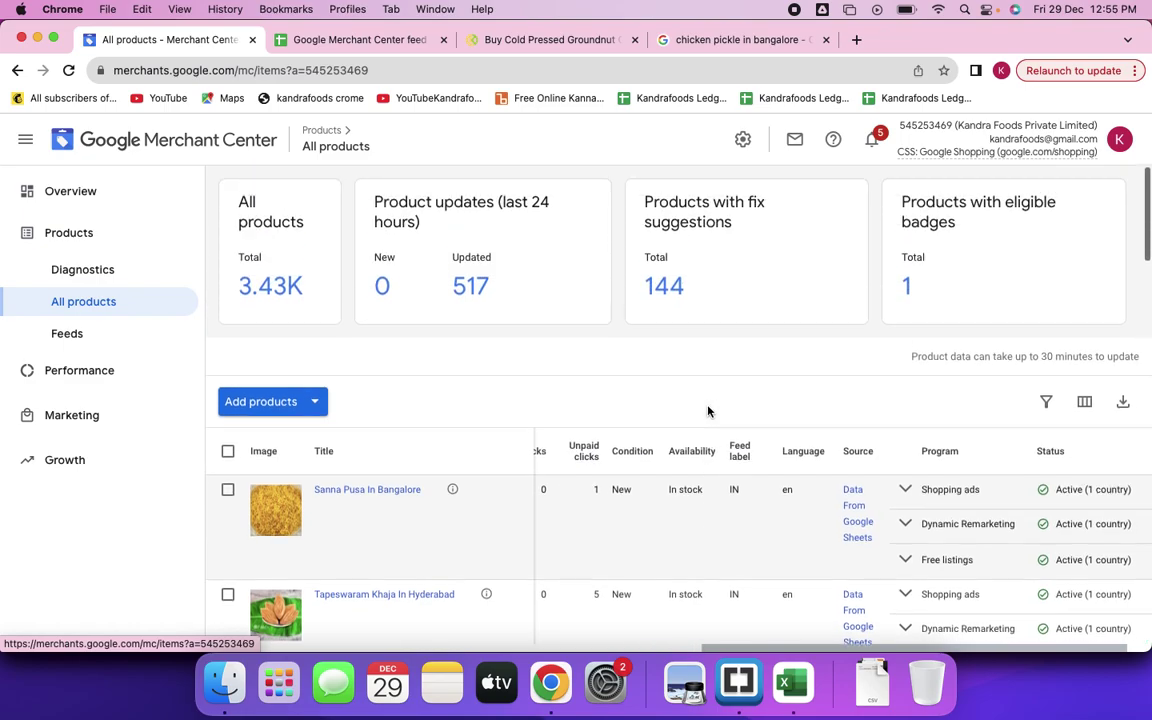
{"action": "scroll", "coordinate": [708, 411], "scroll_direction": "down", "scroll_amount": 6}
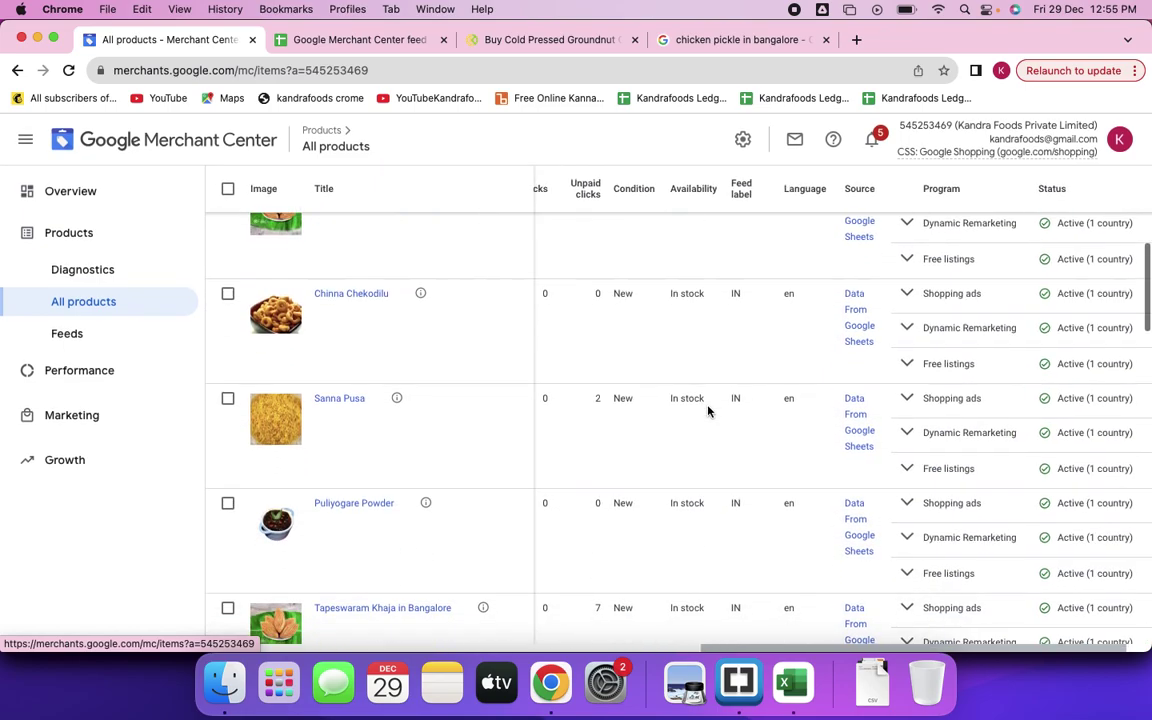
{"action": "scroll", "coordinate": [573, 537], "scroll_direction": "down", "scroll_amount": 5}
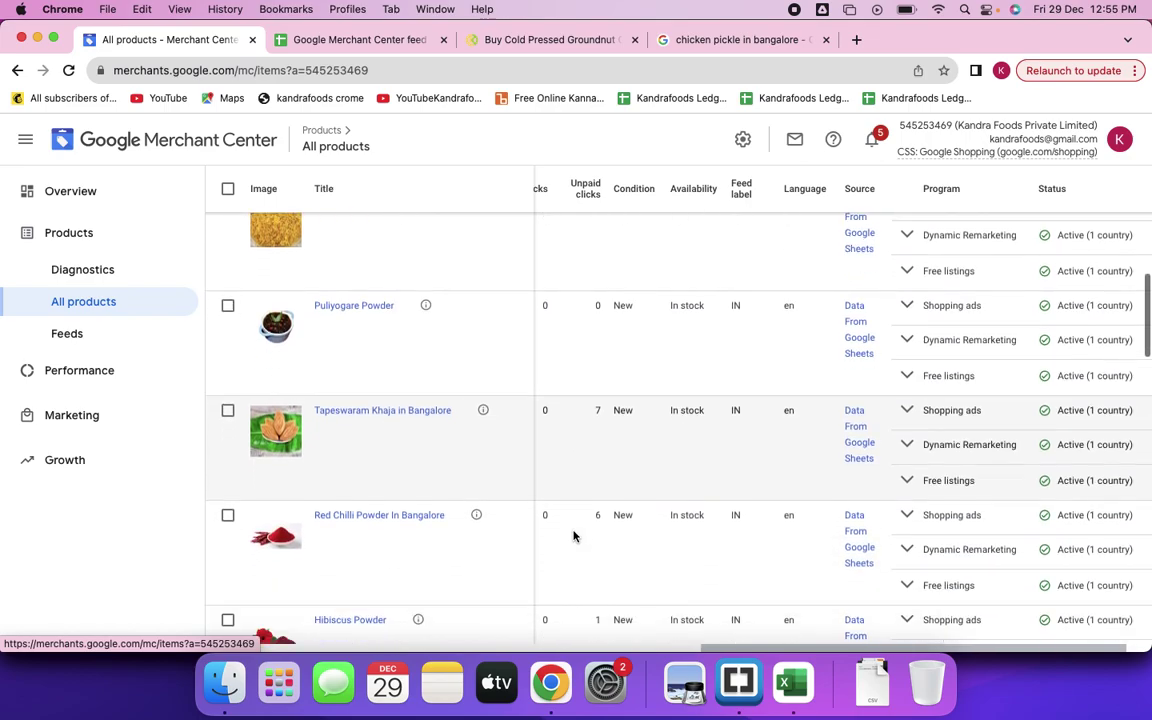
{"action": "scroll", "coordinate": [573, 537], "scroll_direction": "down", "scroll_amount": 4}
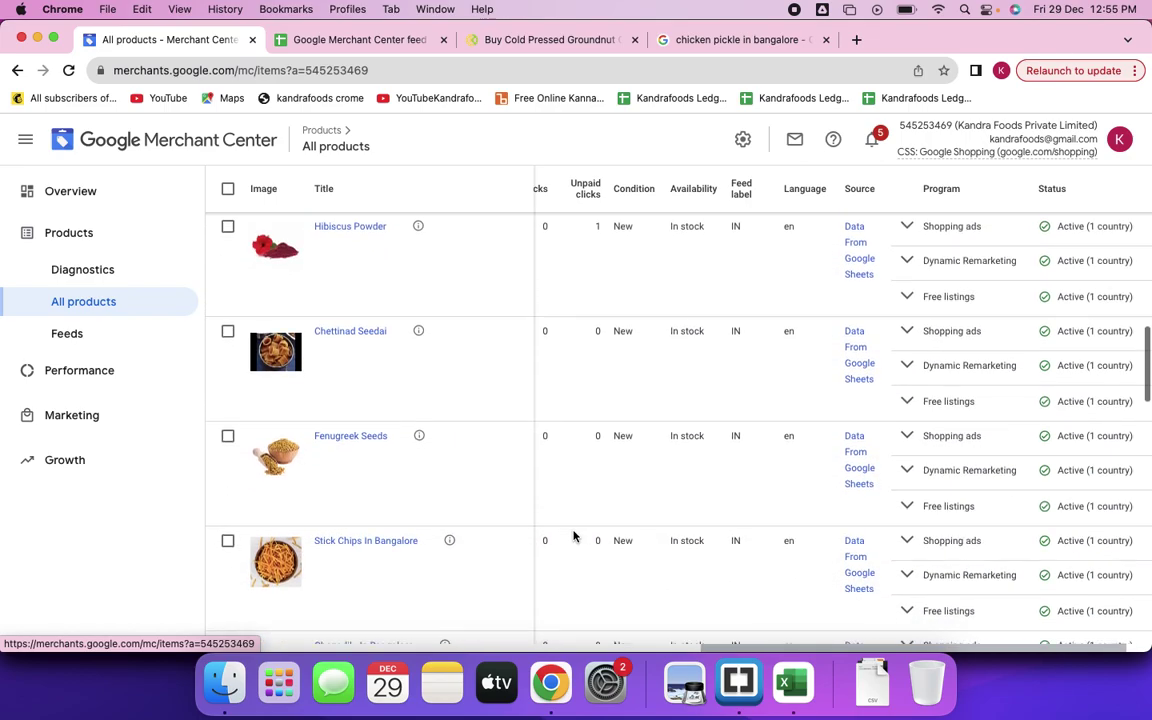
Open the Feeds page in Merchant Center and switch to the Google Merchant Center feed spreadsheet.
{"action": "scroll", "coordinate": [573, 535], "scroll_direction": "right", "scroll_amount": 5}
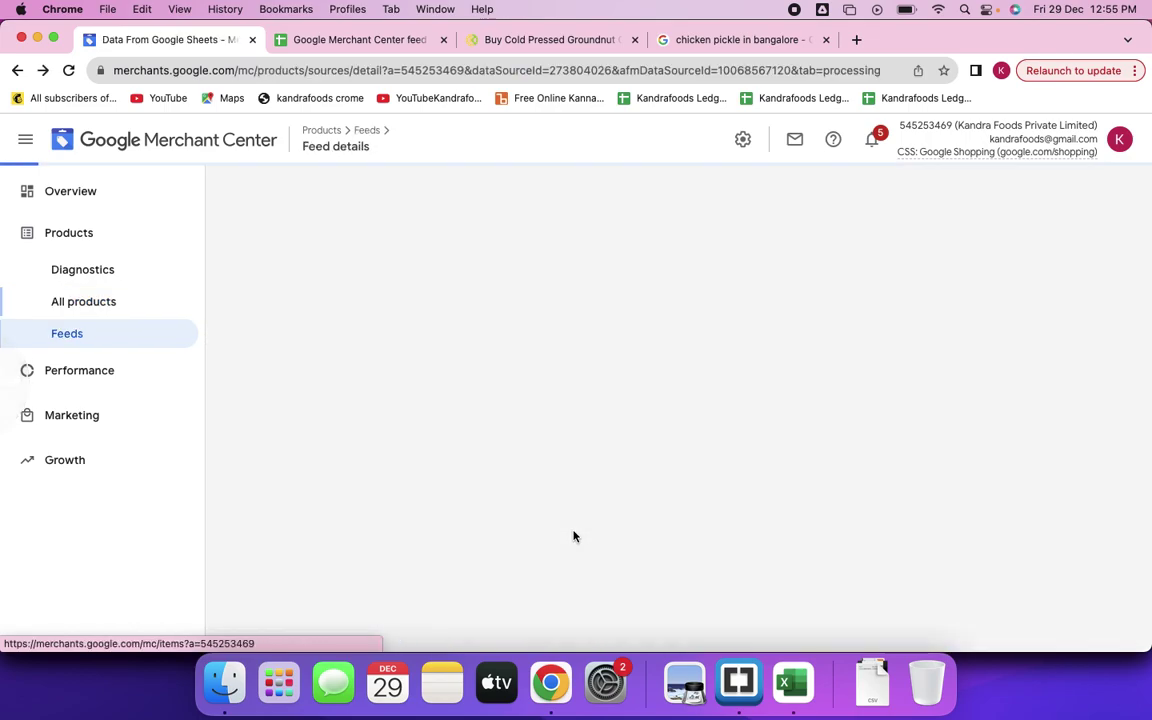
{"action": "left_click", "coordinate": [96, 340]}
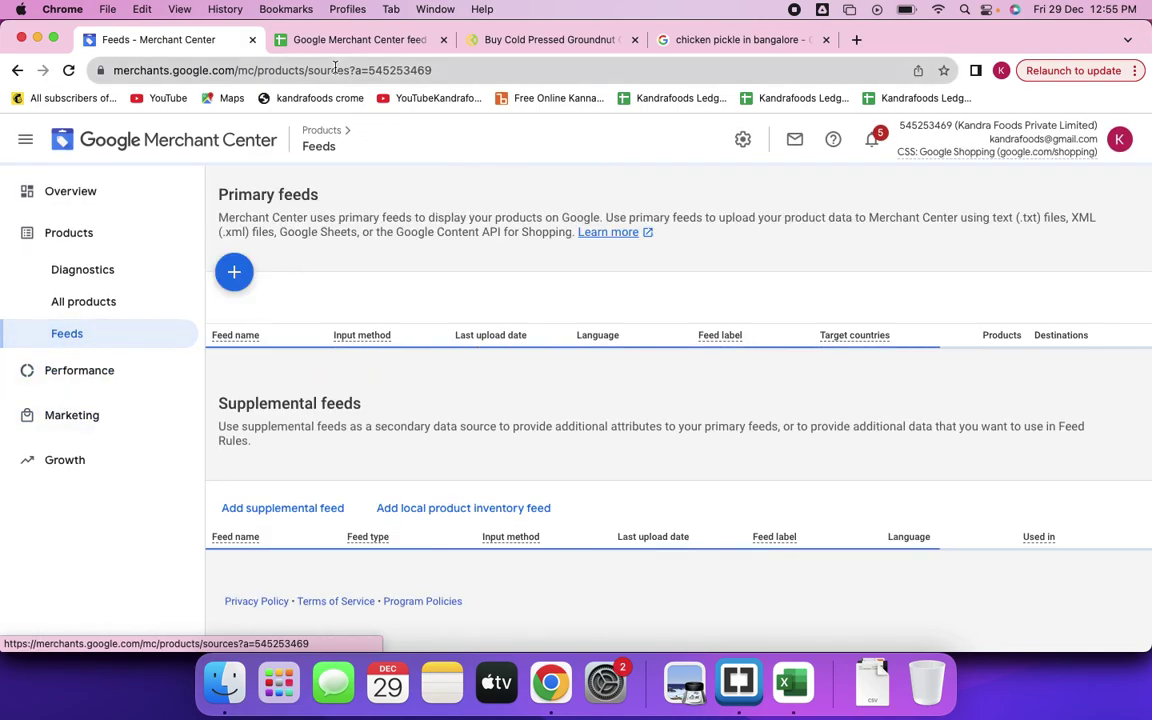
{"action": "left_click", "coordinate": [372, 42]}
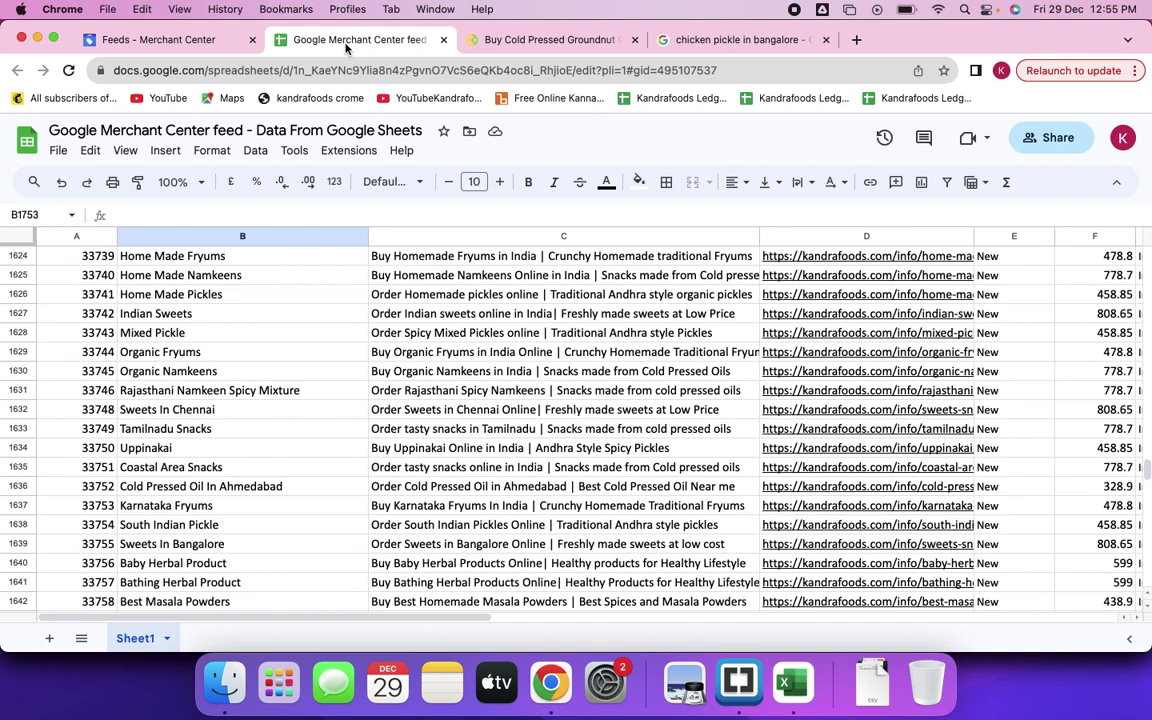
Return to the Merchant Center Feeds page and review the primary feeds, including the one supplied from Google Sheets.
{"action": "left_click", "coordinate": [196, 40]}
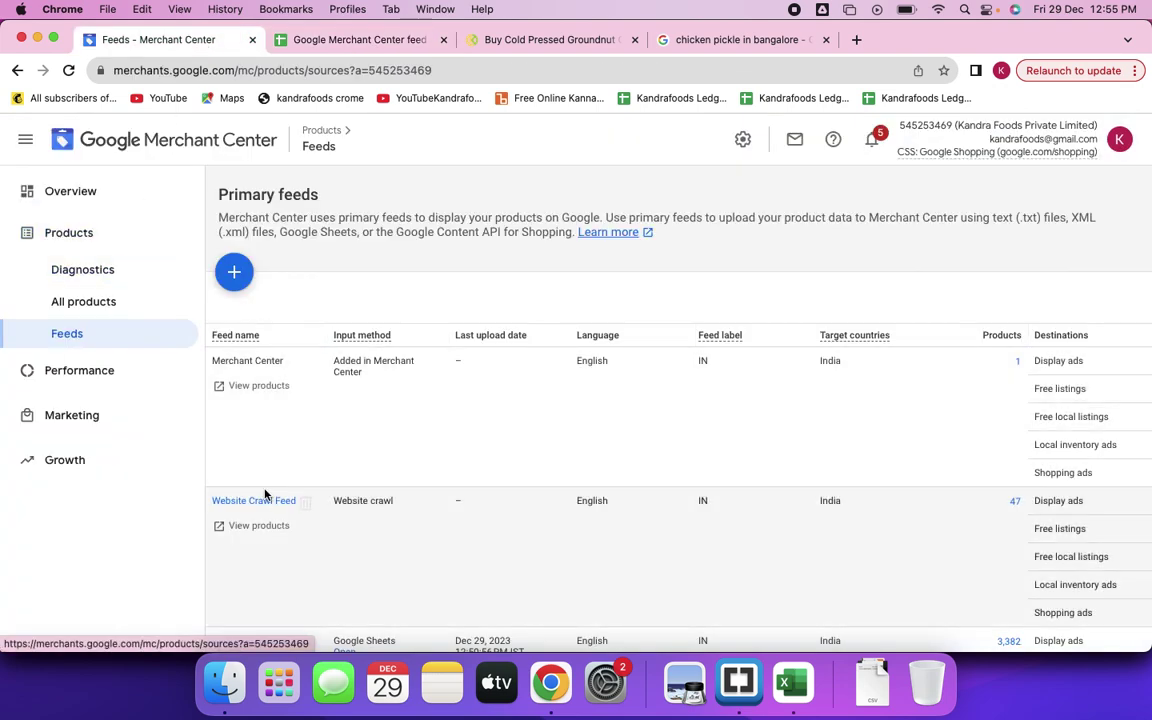
{"action": "scroll", "coordinate": [394, 468], "scroll_direction": "down", "scroll_amount": 5}
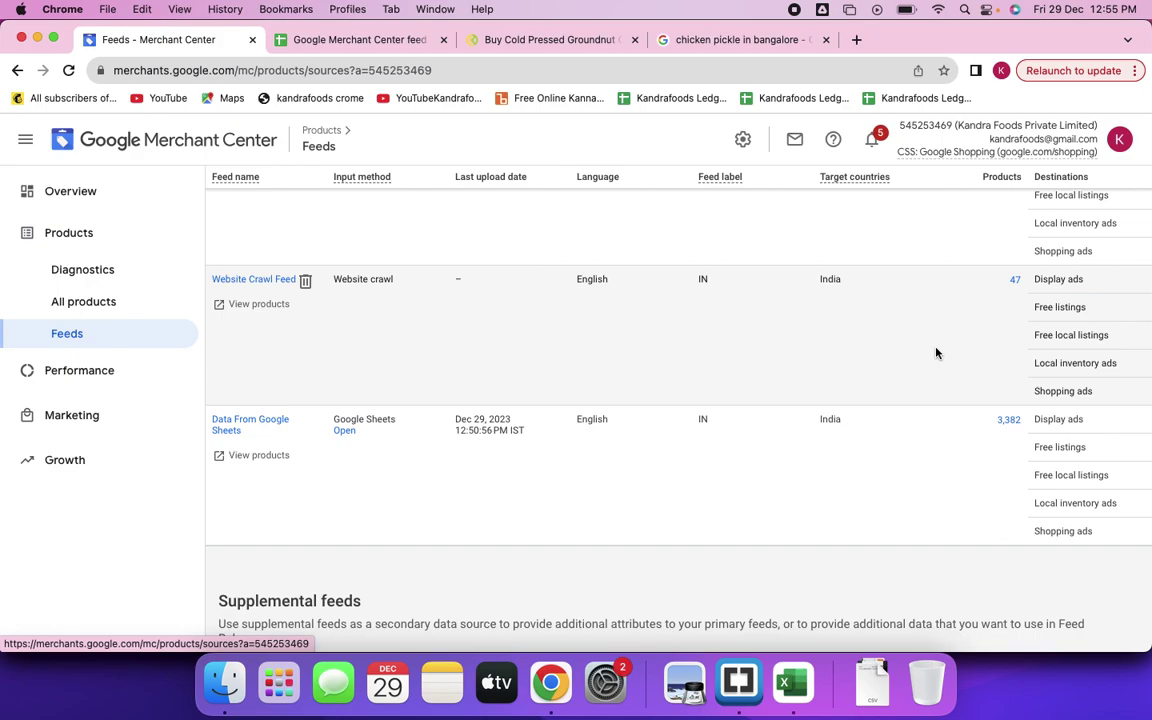
{"action": "scroll", "coordinate": [937, 352], "scroll_direction": "up", "scroll_amount": 4}
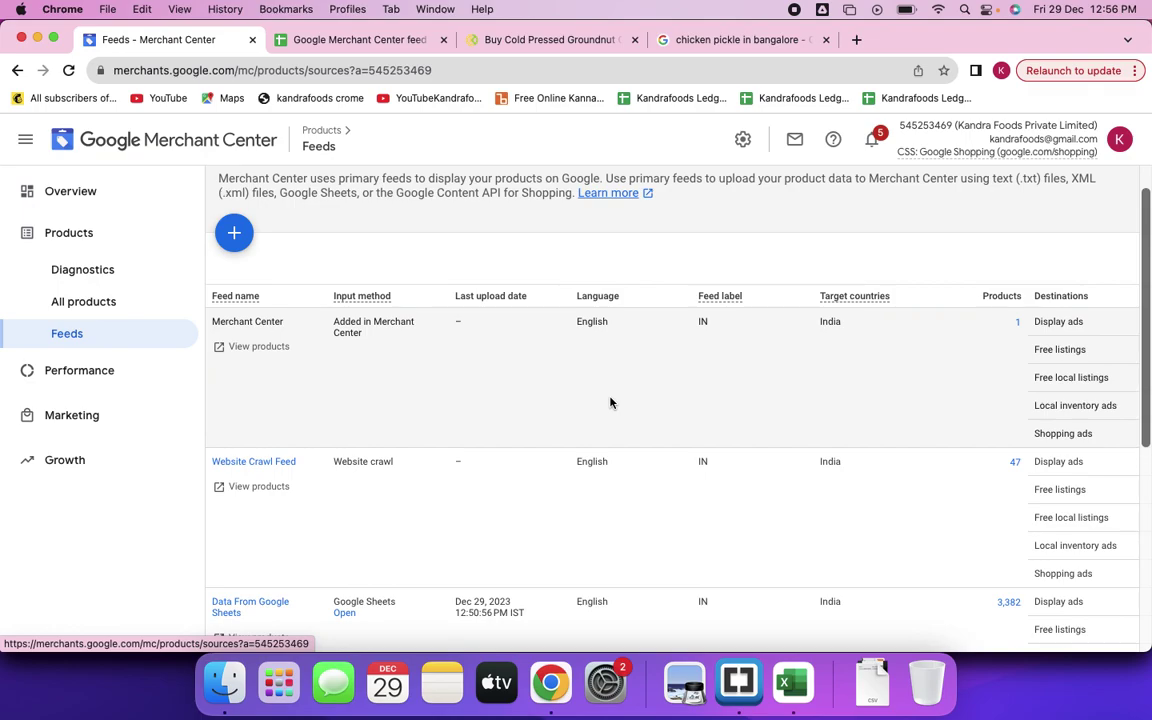
Open the list of all products and examine the source, program and status columns.
{"action": "left_click", "coordinate": [49, 302]}
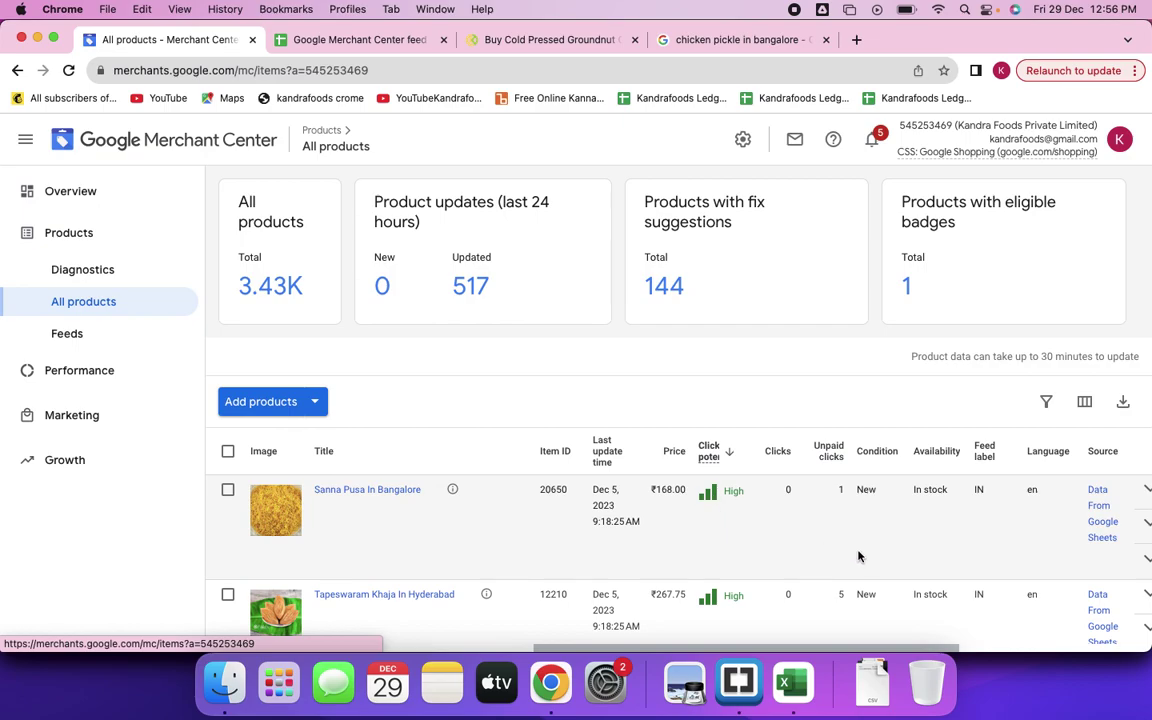
{"action": "scroll", "coordinate": [858, 555], "scroll_direction": "right", "scroll_amount": 3}
{"action": "scroll", "coordinate": [858, 556], "scroll_direction": "right", "scroll_amount": 3}
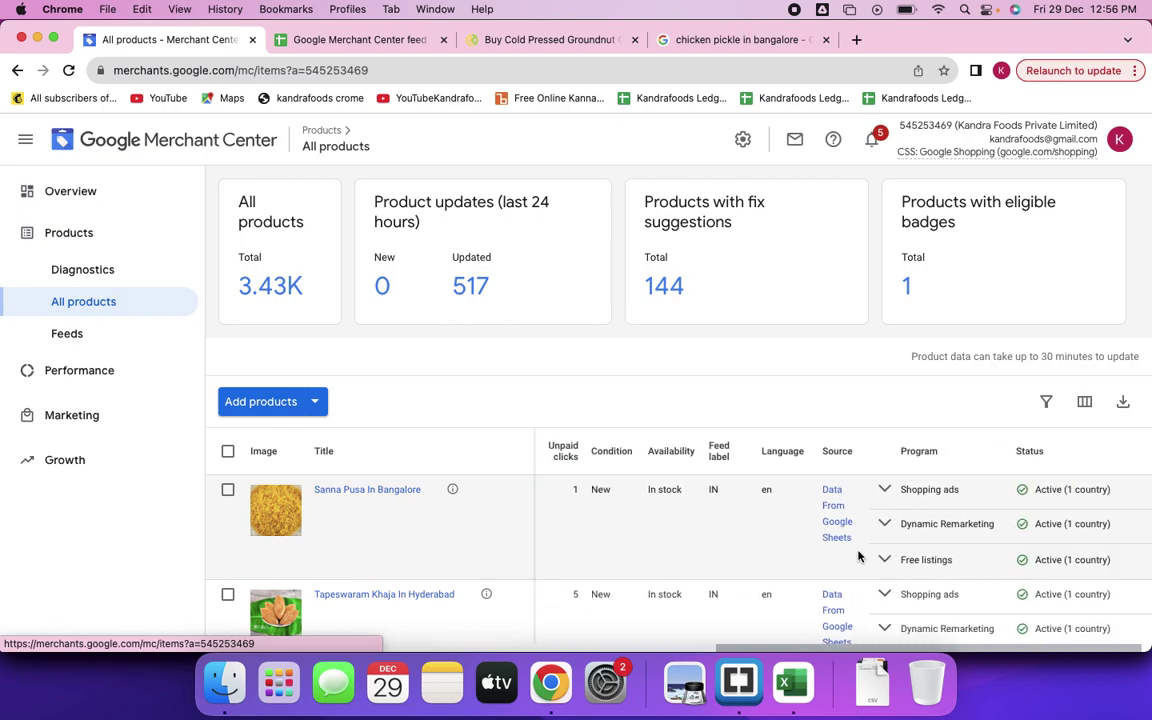
{"action": "scroll", "coordinate": [666, 531], "scroll_direction": "left", "scroll_amount": 1}
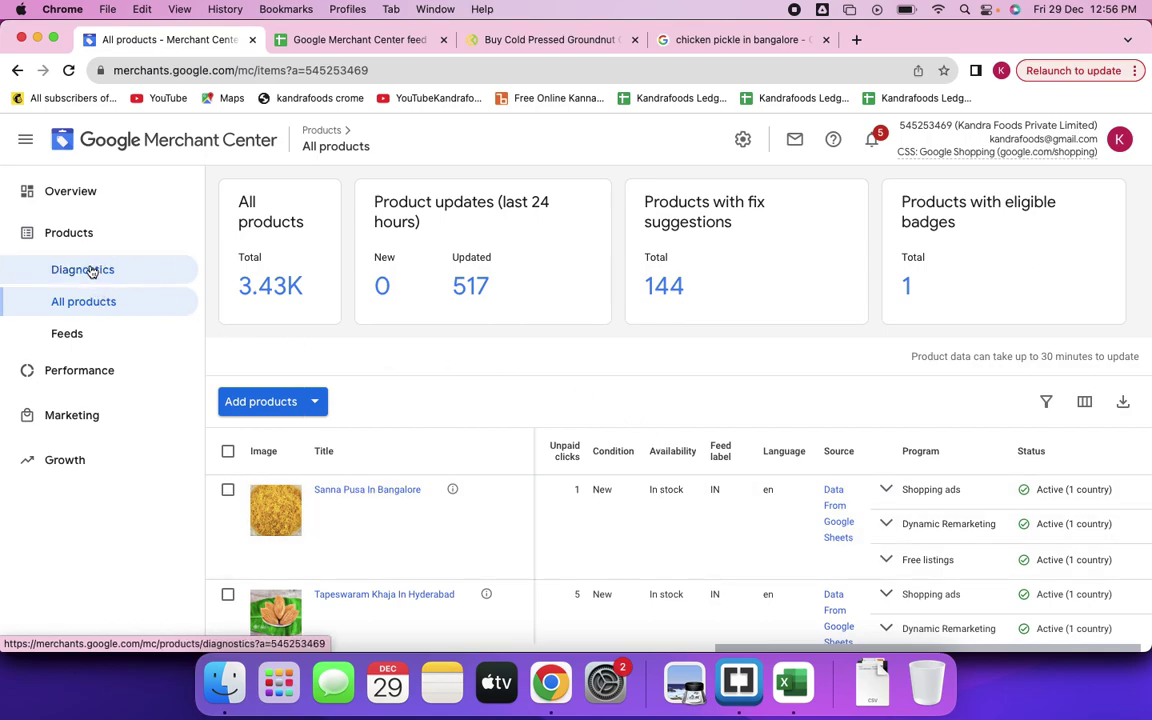
Open the product diagnostics and limit the item issues chart to disapproved items only.
{"action": "left_click", "coordinate": [90, 272]}
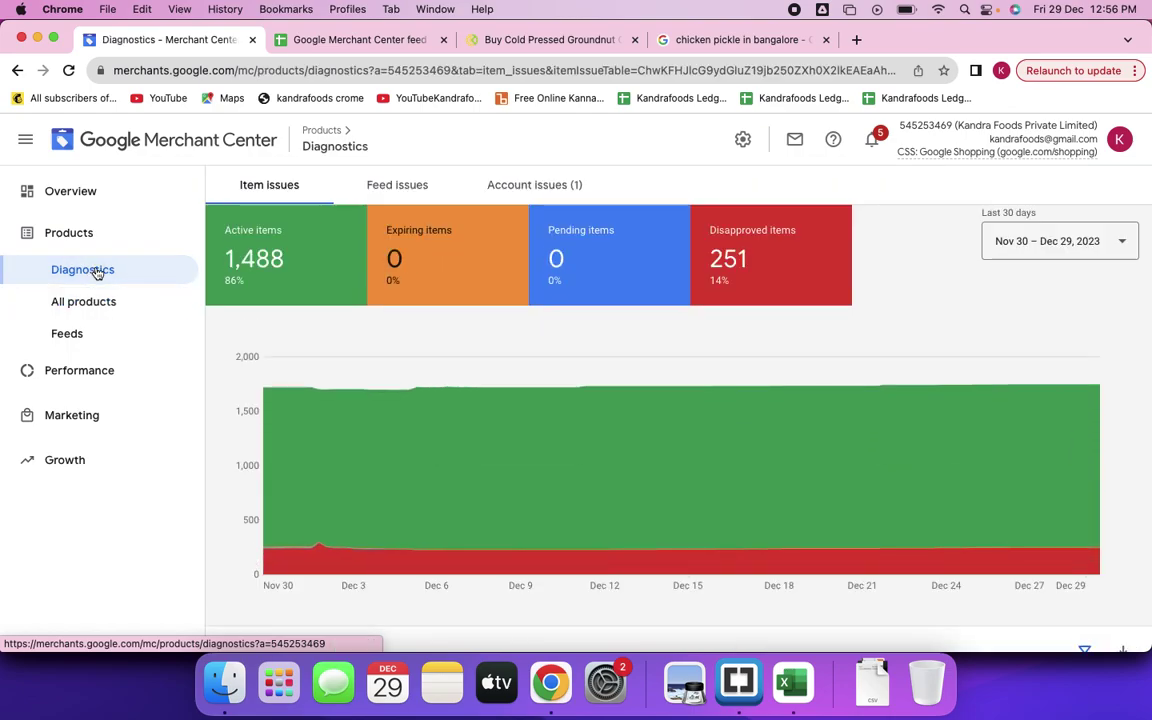
{"action": "left_click", "coordinate": [764, 259]}
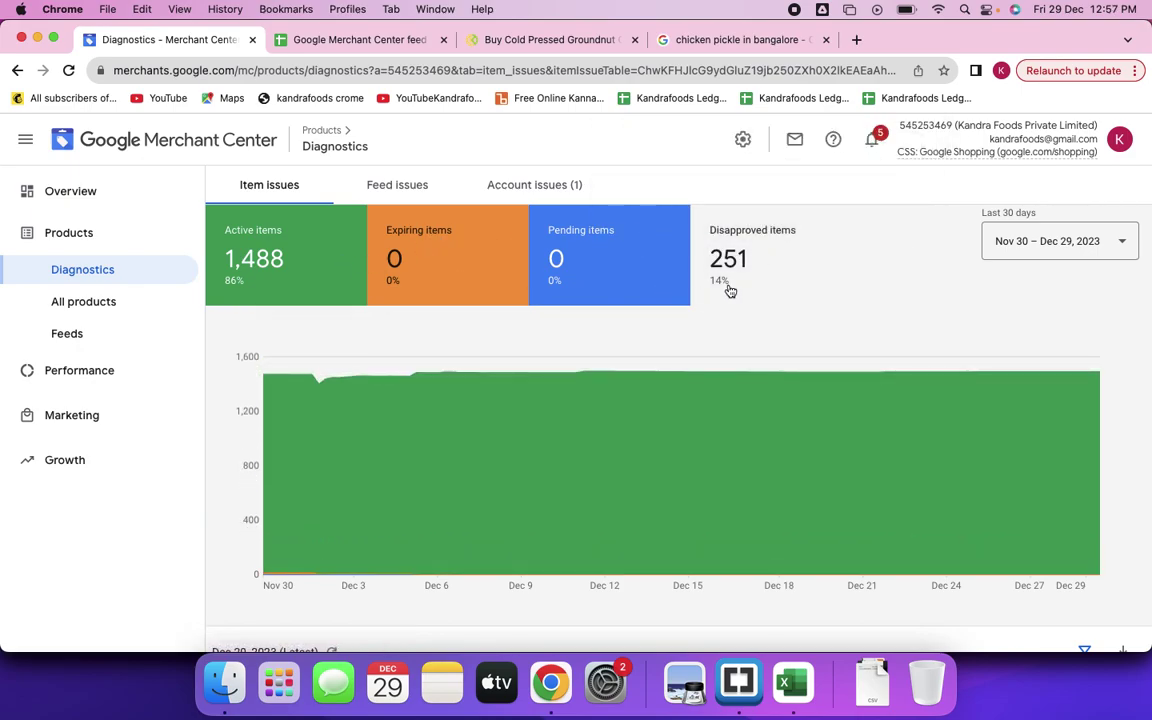
{"action": "left_click", "coordinate": [728, 287]}
{"action": "left_click", "coordinate": [317, 286]}
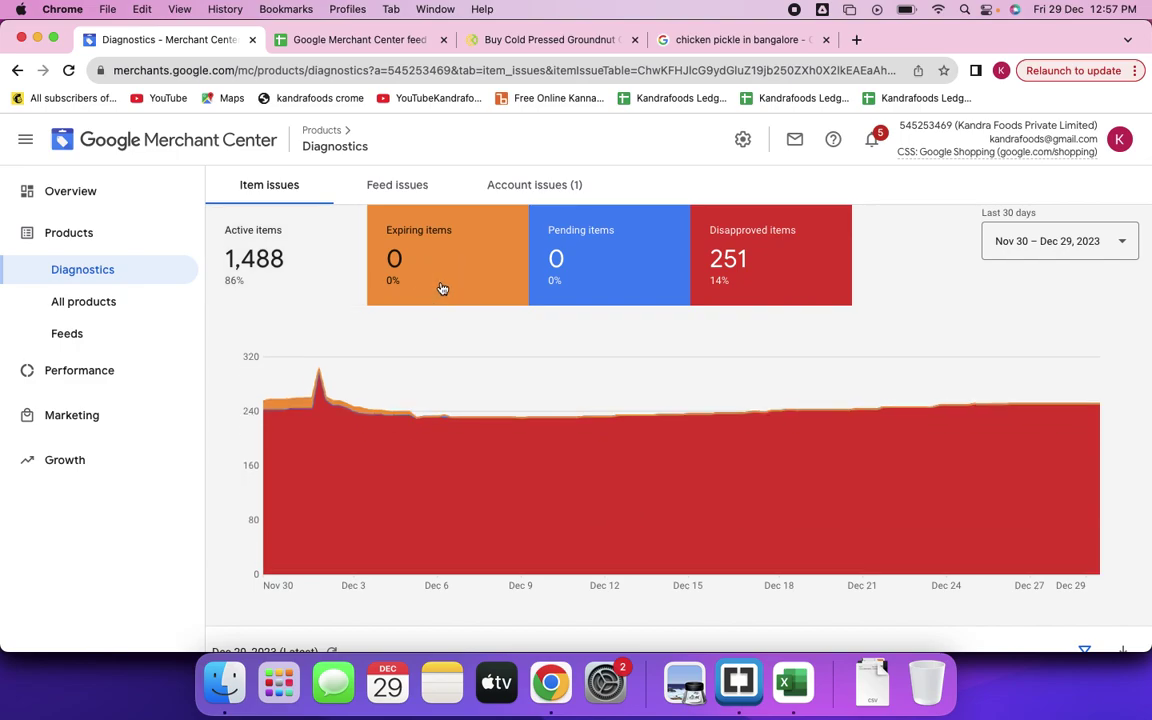
{"action": "left_click", "coordinate": [442, 288]}
{"action": "left_click", "coordinate": [623, 302]}
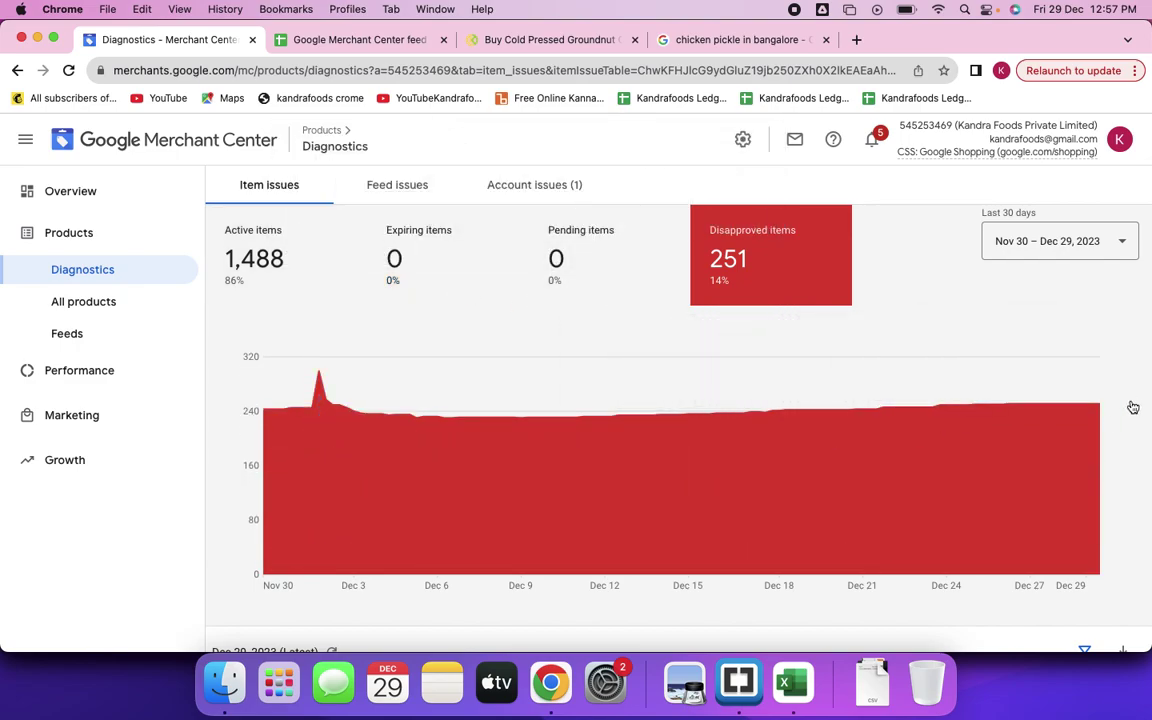
Examine the item issues listed below the chart, from the disapproval errors down to the warnings.
{"action": "mouse_move", "coordinate": [1090, 406]}
{"action": "scroll", "coordinate": [914, 335], "scroll_direction": "down", "scroll_amount": 5}
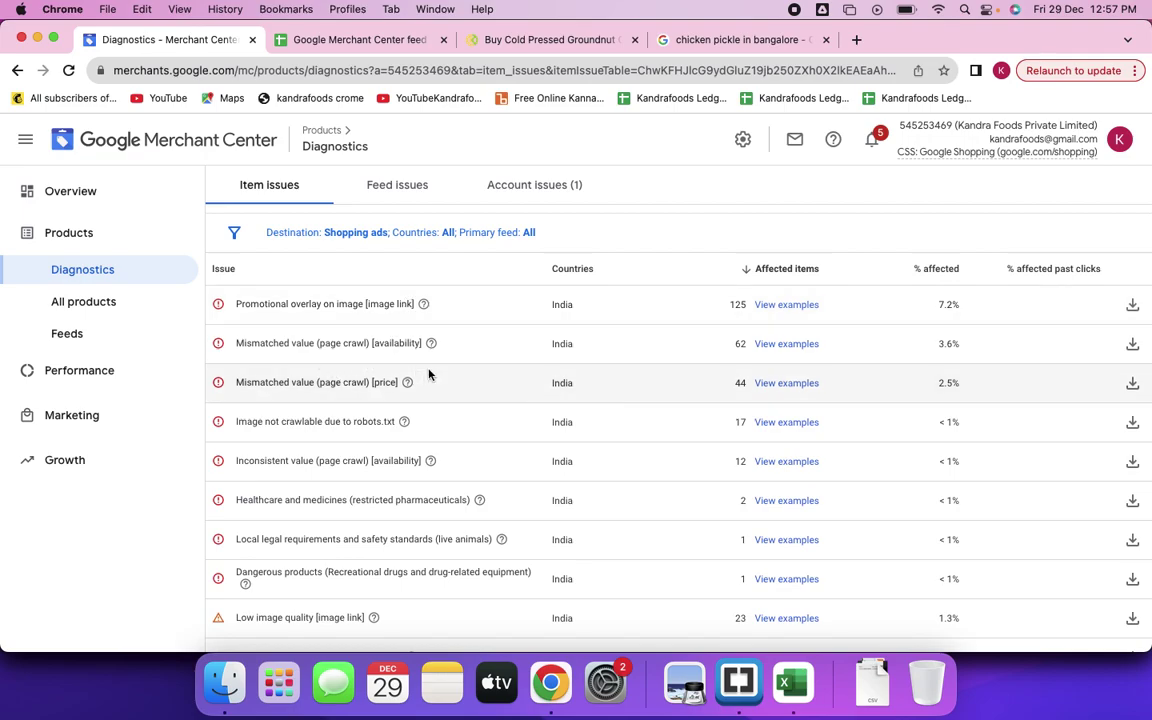
{"action": "scroll", "coordinate": [429, 375], "scroll_direction": "up", "scroll_amount": 2}
{"action": "scroll", "coordinate": [430, 375], "scroll_direction": "down", "scroll_amount": 1}
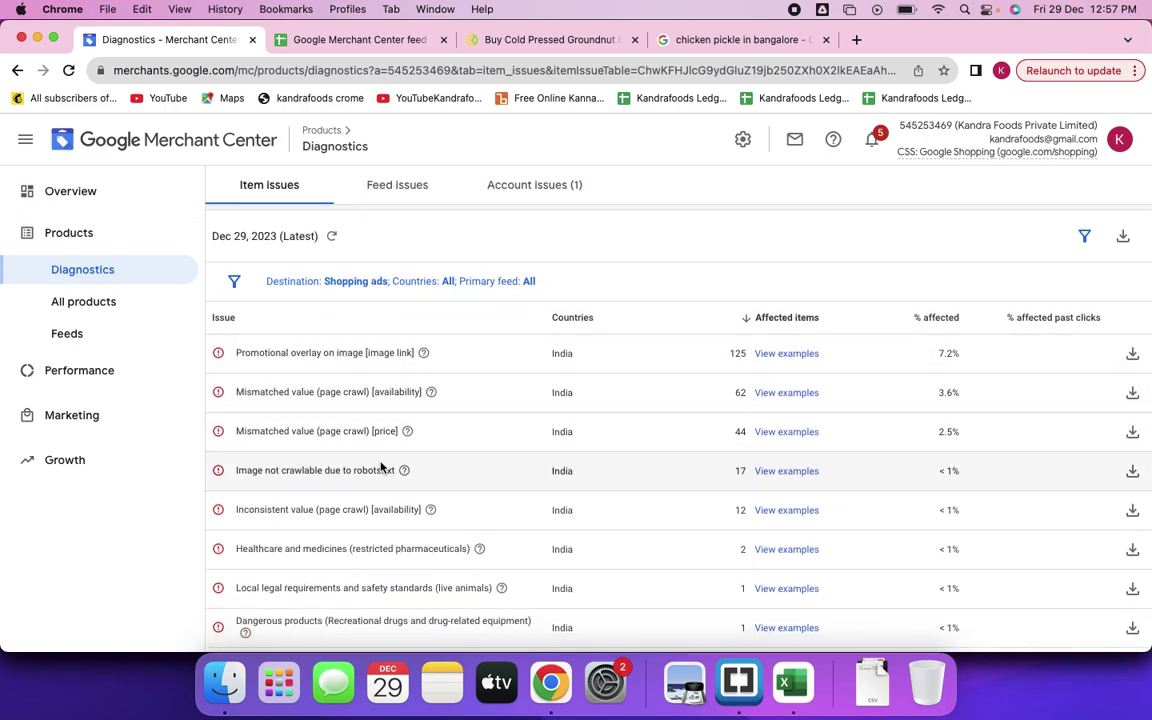
{"action": "scroll", "coordinate": [357, 532], "scroll_direction": "down", "scroll_amount": 3}
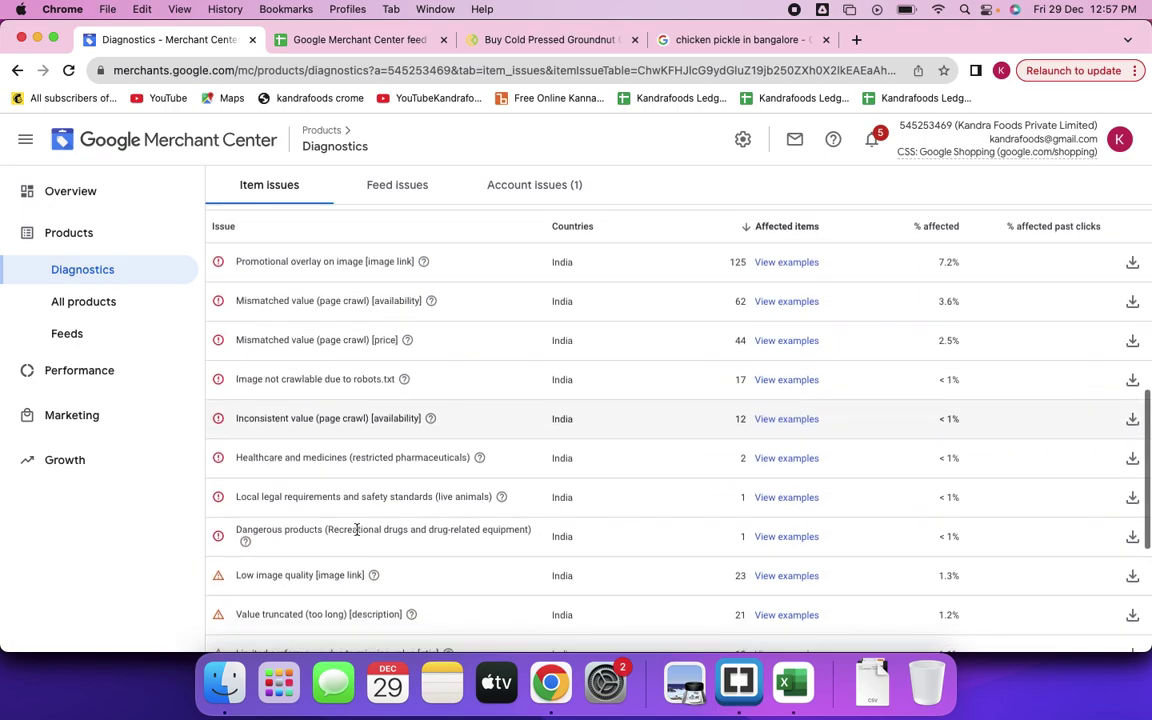
{"action": "scroll", "coordinate": [357, 535], "scroll_direction": "down", "scroll_amount": 3}
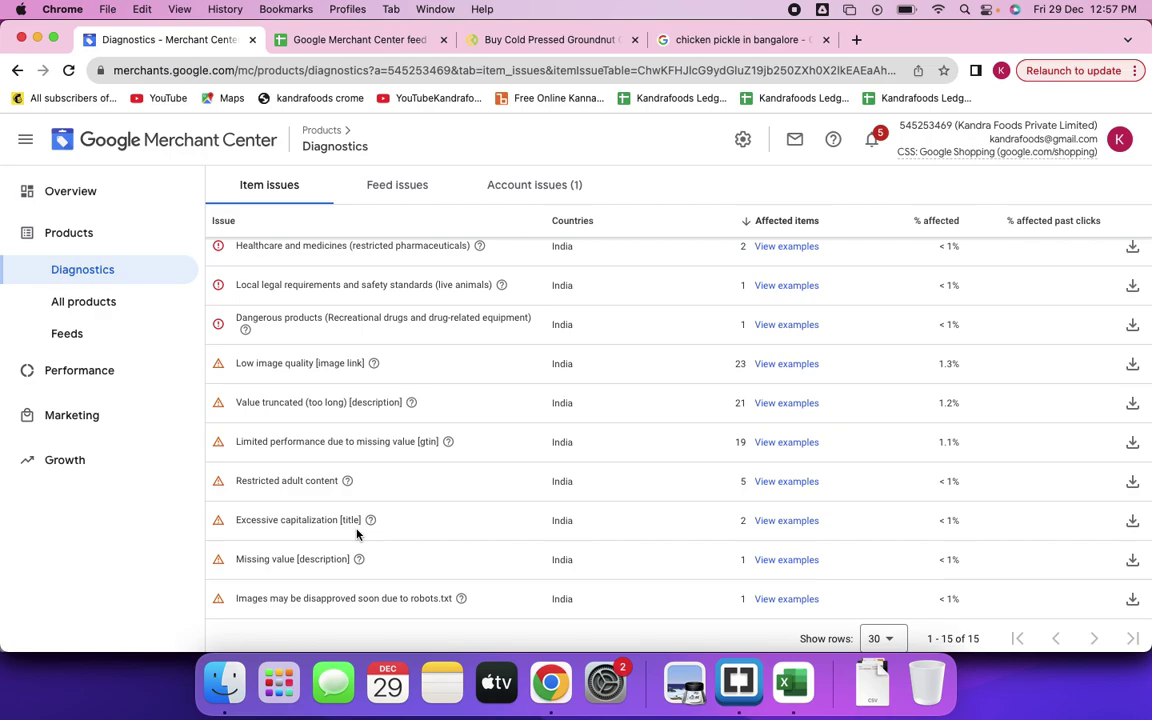
{"action": "scroll", "coordinate": [357, 535], "scroll_direction": "up", "scroll_amount": 10}
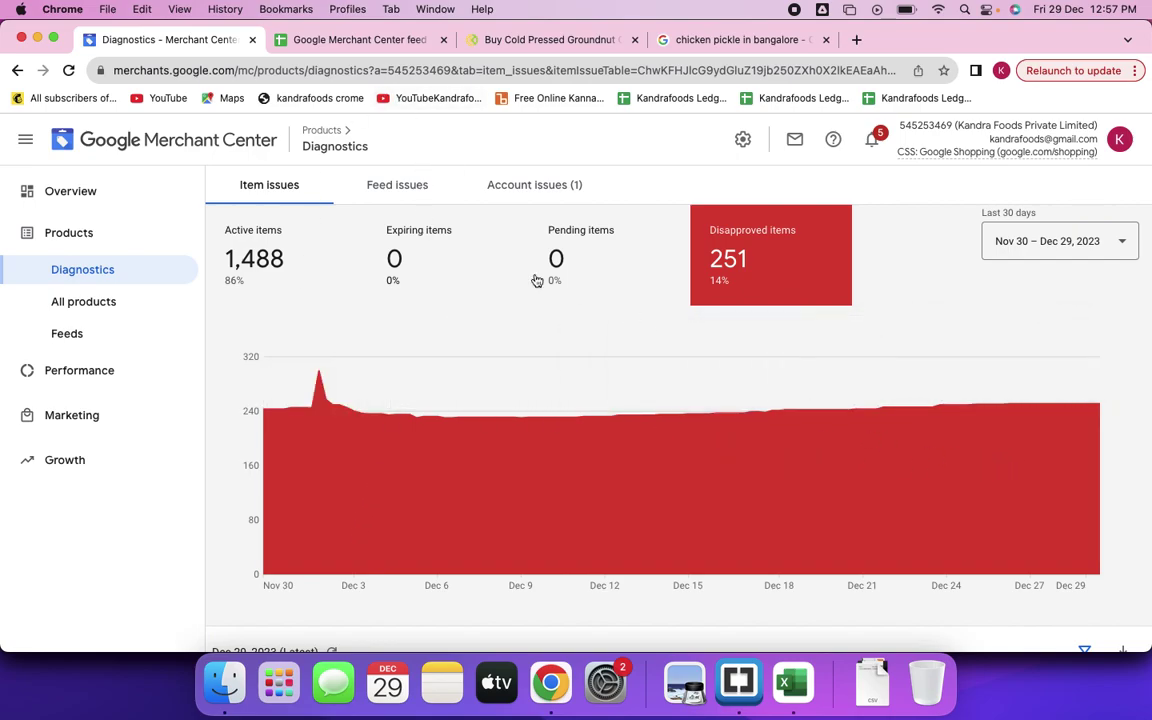
Open the example items for the Promotional overlay on image issue and check the Kerala Pickles image.
{"action": "mouse_move", "coordinate": [205, 265]}
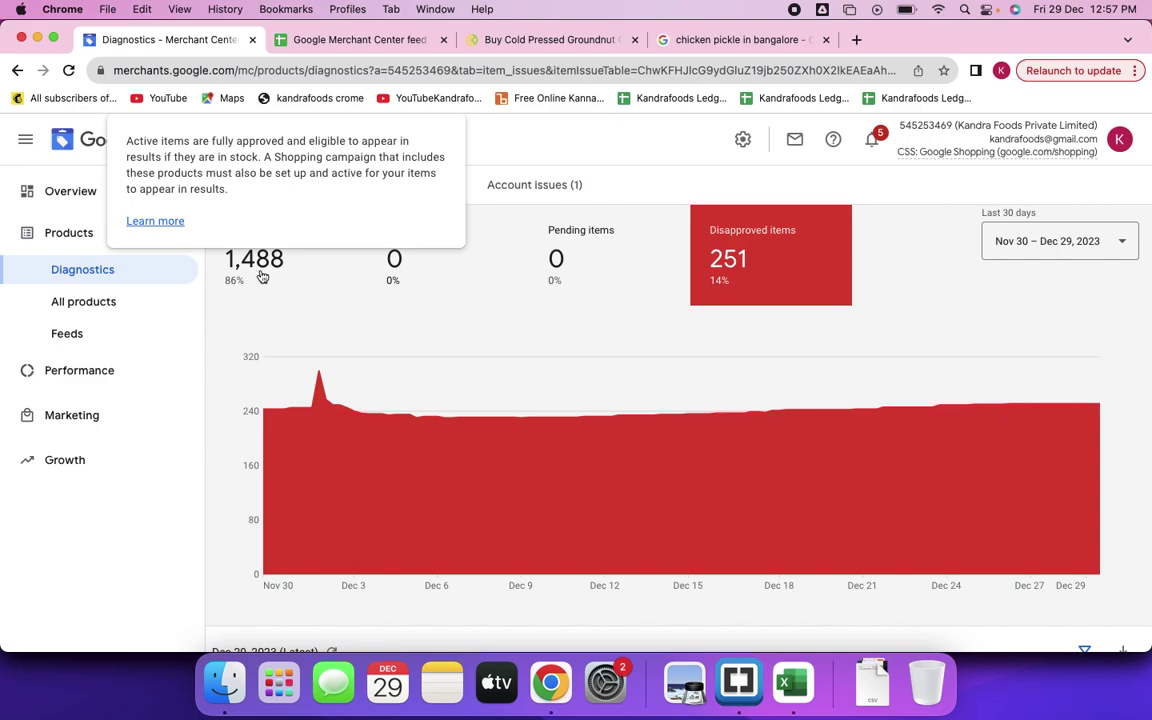
{"action": "mouse_move", "coordinate": [728, 298]}
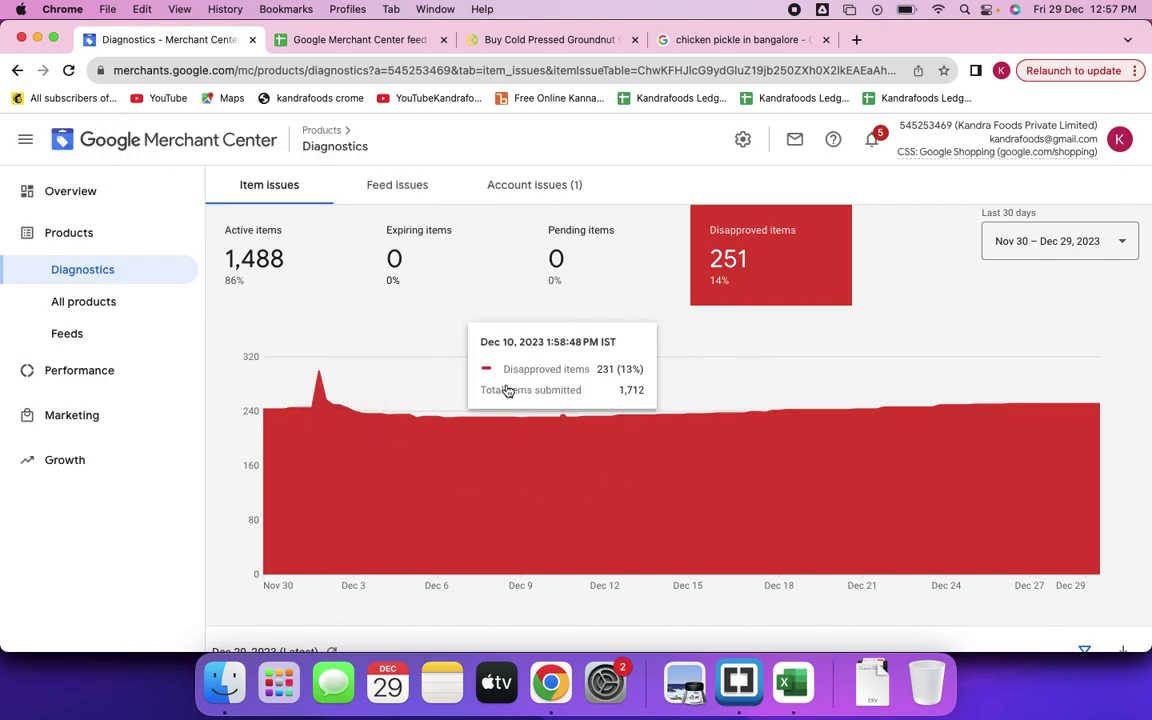
{"action": "scroll", "coordinate": [533, 551], "scroll_direction": "down", "scroll_amount": 10}
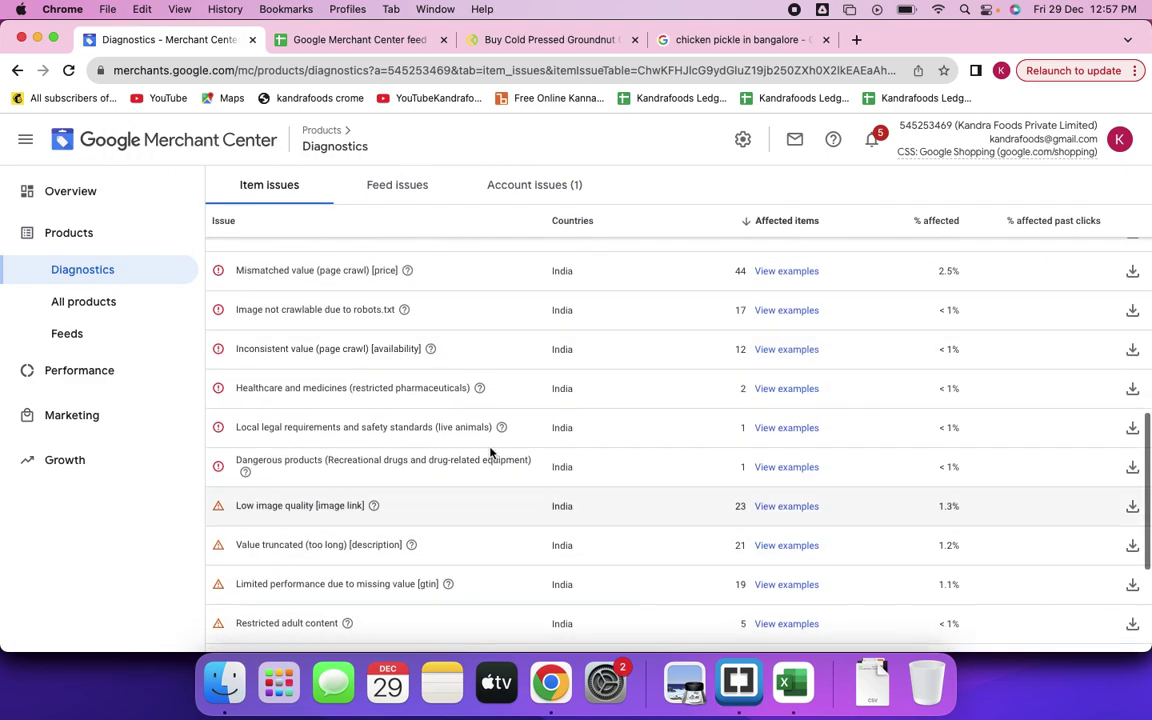
{"action": "scroll", "coordinate": [437, 390], "scroll_direction": "up", "scroll_amount": 3}
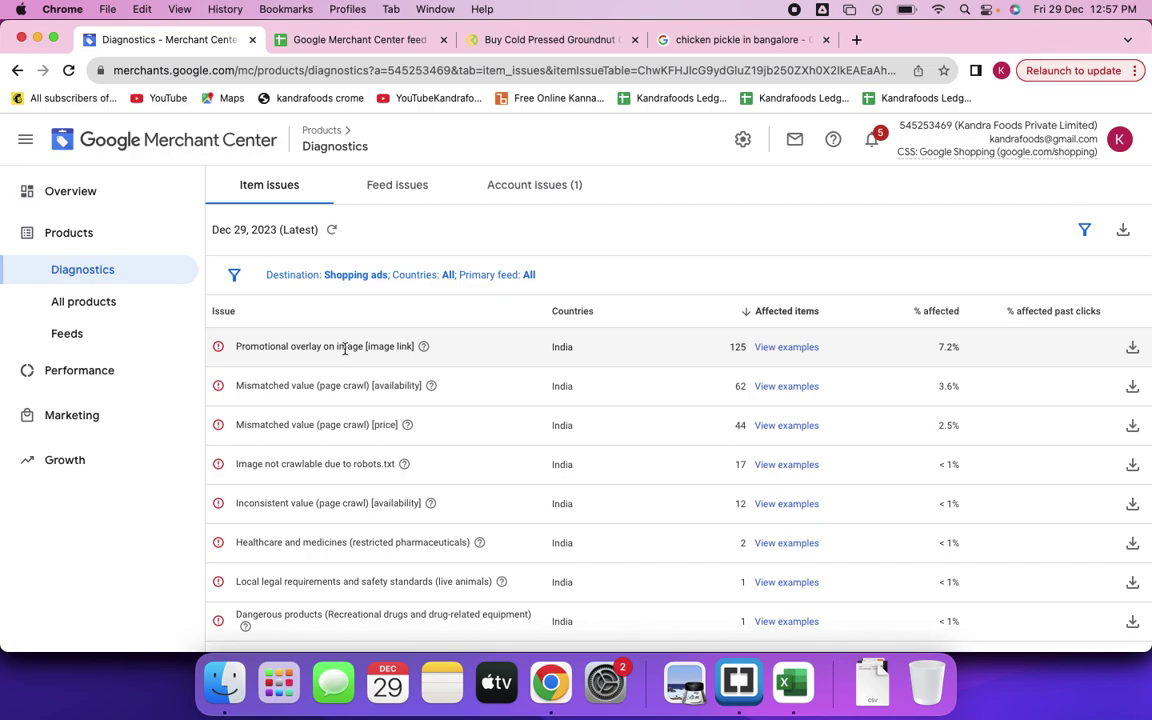
{"action": "left_click", "coordinate": [780, 350]}
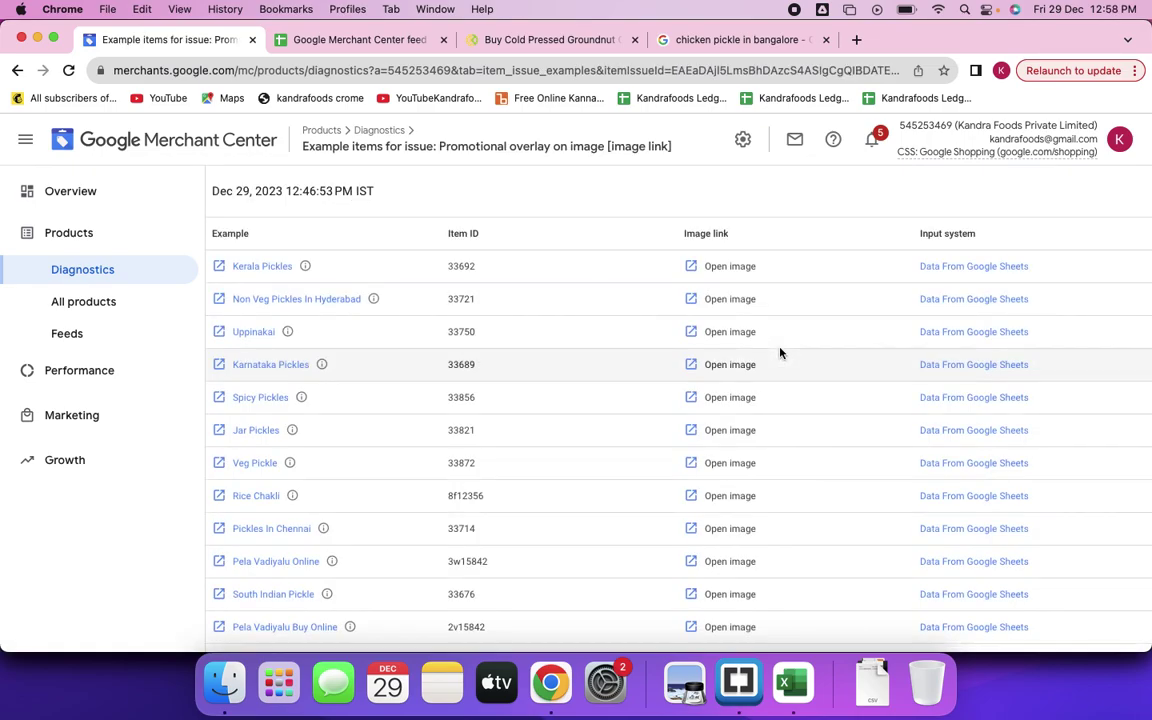
{"action": "left_click", "coordinate": [691, 266]}
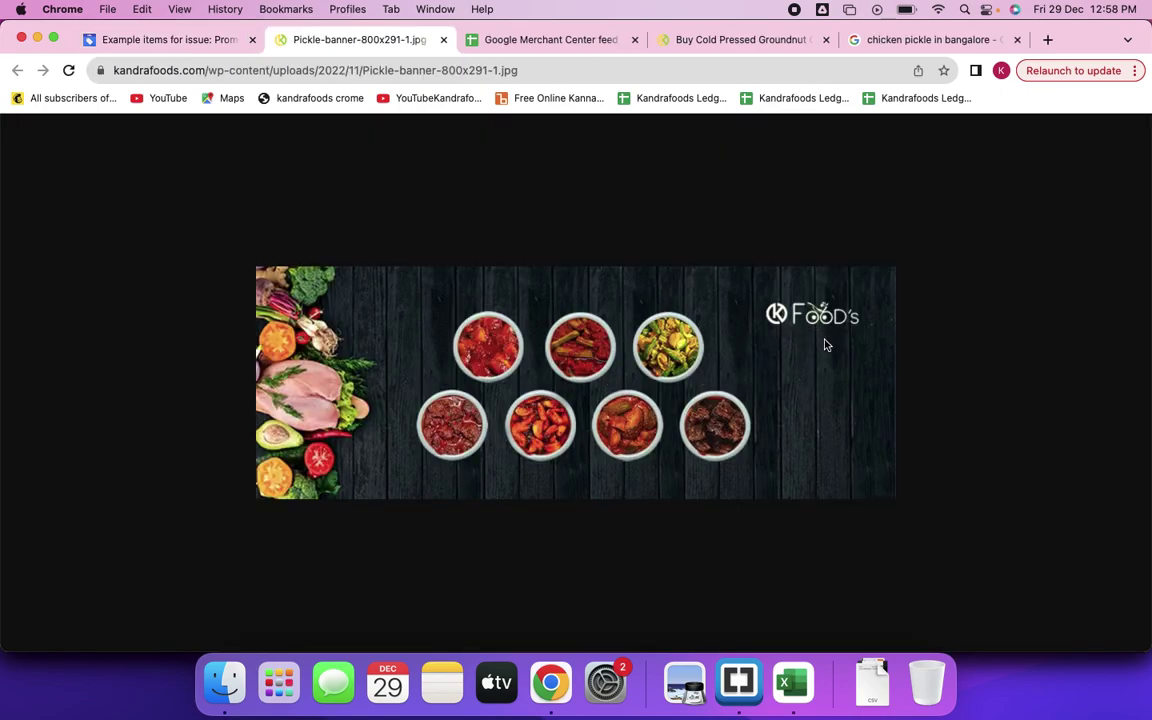
{"action": "left_click", "coordinate": [443, 40]}
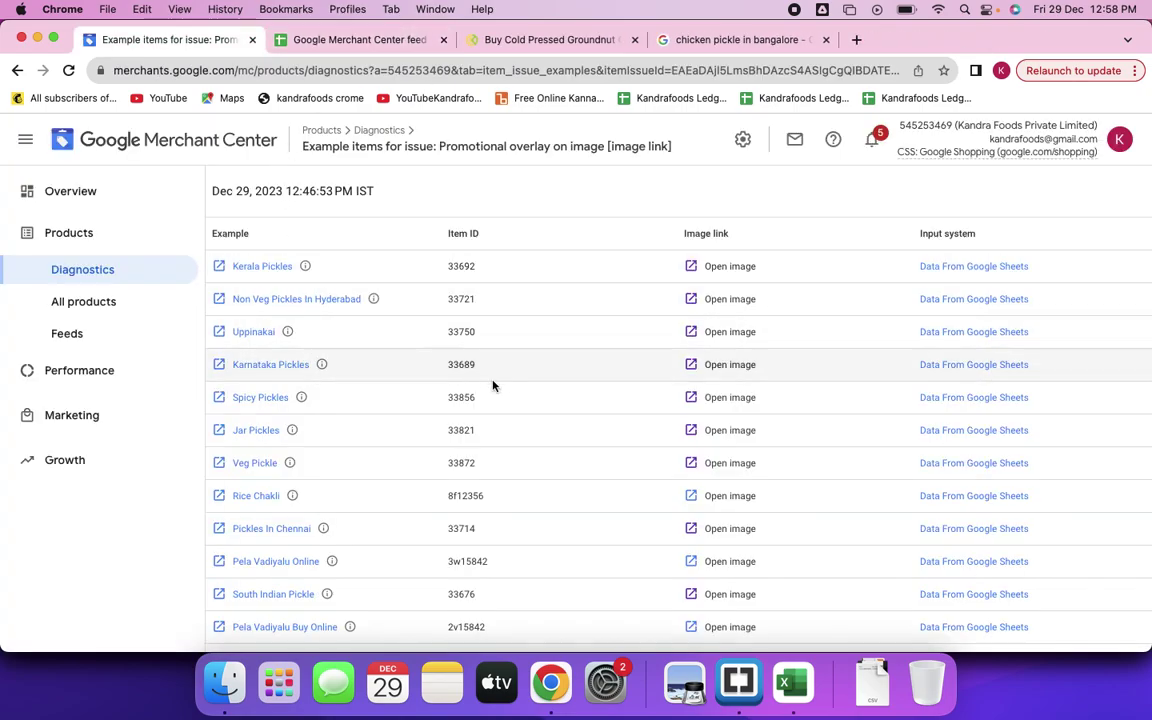
Look through the promotional overlay example items and check the image of Pickles In Chennai.
{"action": "scroll", "coordinate": [457, 463], "scroll_direction": "down", "scroll_amount": 15}
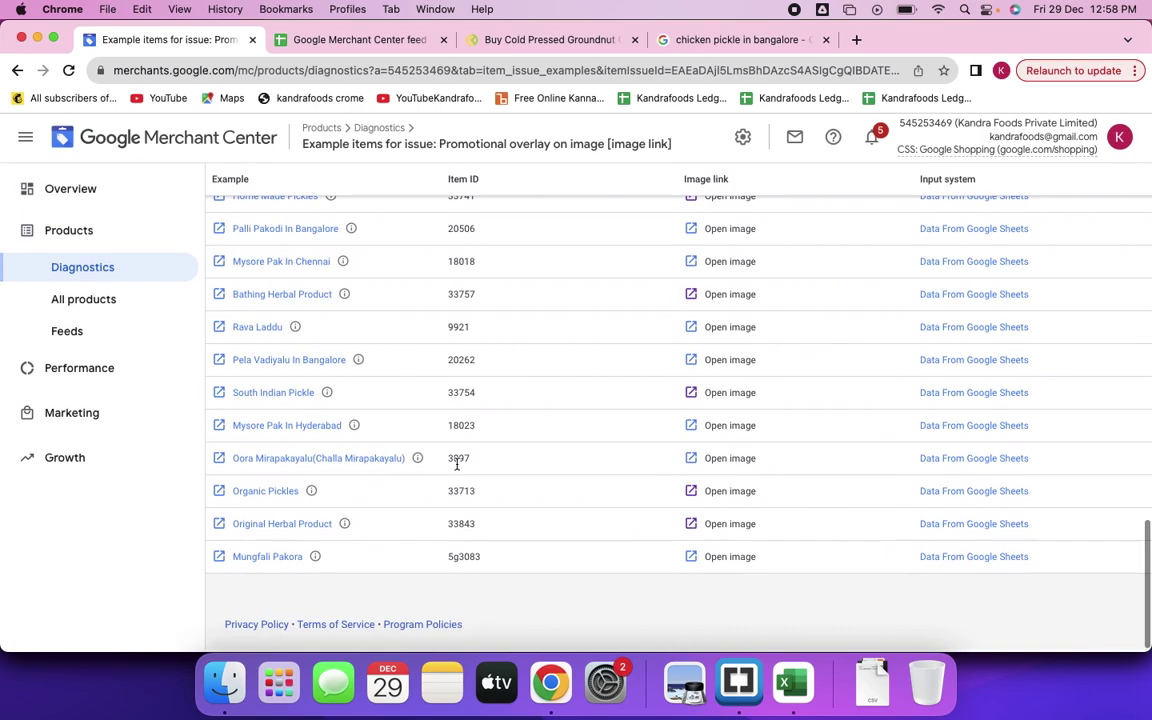
{"action": "scroll", "coordinate": [457, 463], "scroll_direction": "up", "scroll_amount": 15}
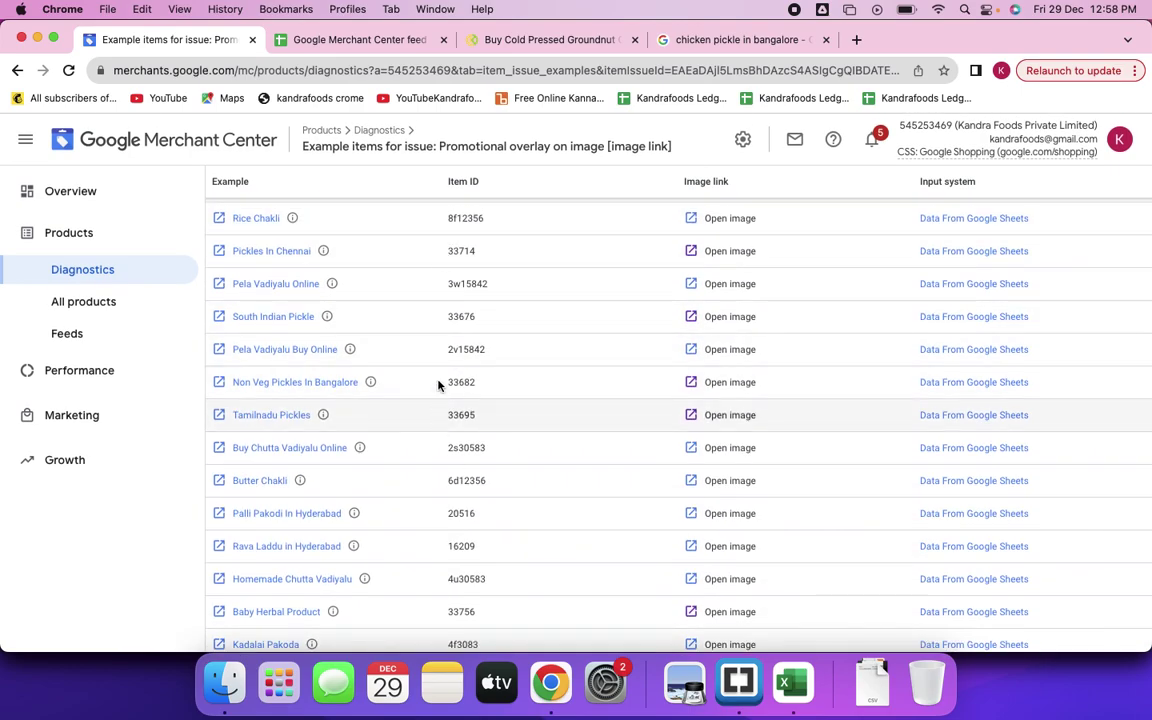
{"action": "left_click", "coordinate": [690, 250]}
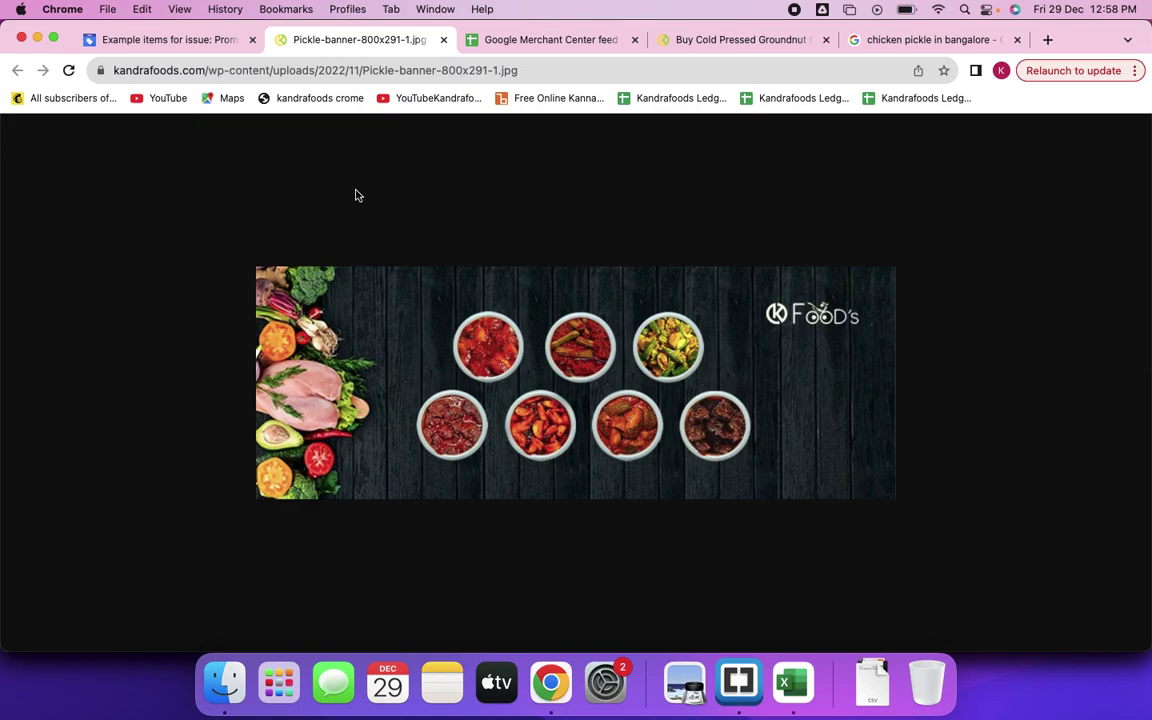
{"action": "left_click", "coordinate": [443, 40]}
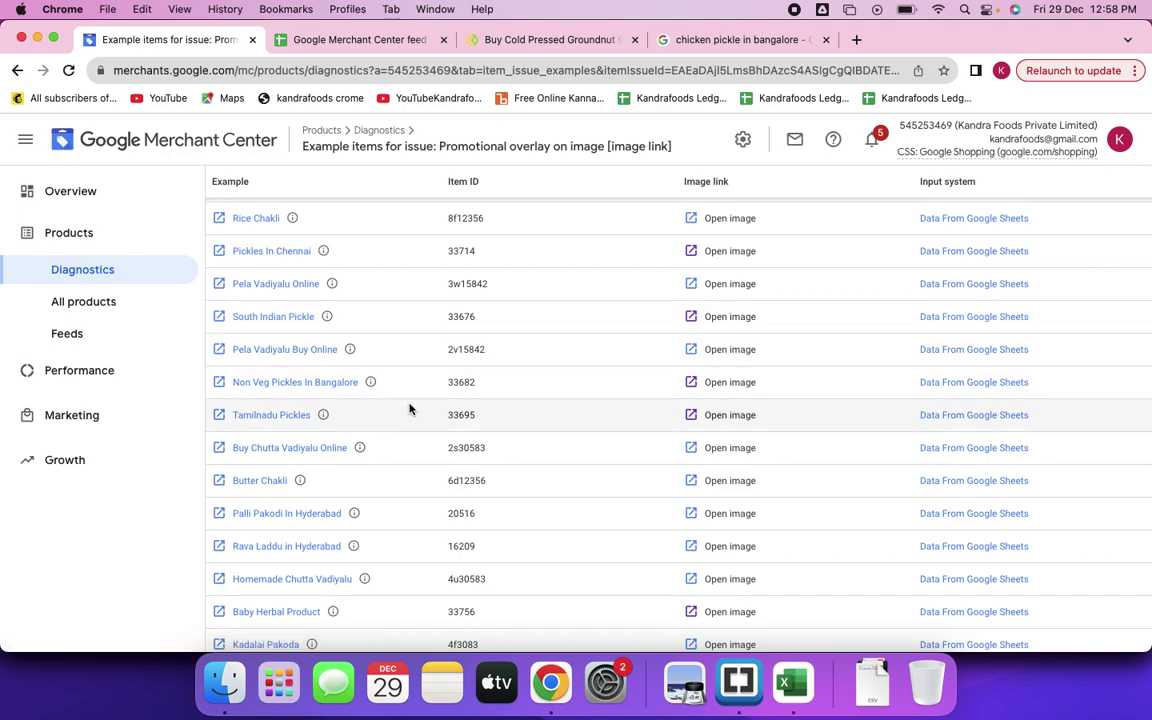
{"action": "scroll", "coordinate": [340, 428], "scroll_direction": "up", "scroll_amount": 5}
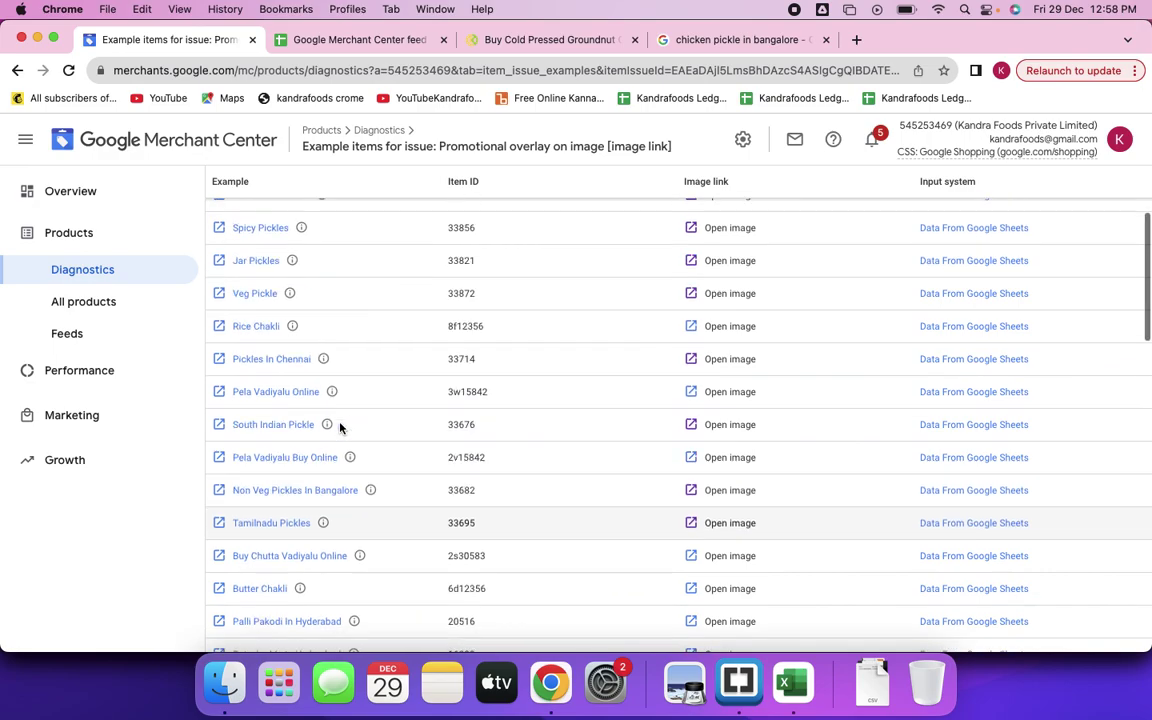
{"action": "scroll", "coordinate": [340, 428], "scroll_direction": "up", "scroll_amount": 2}
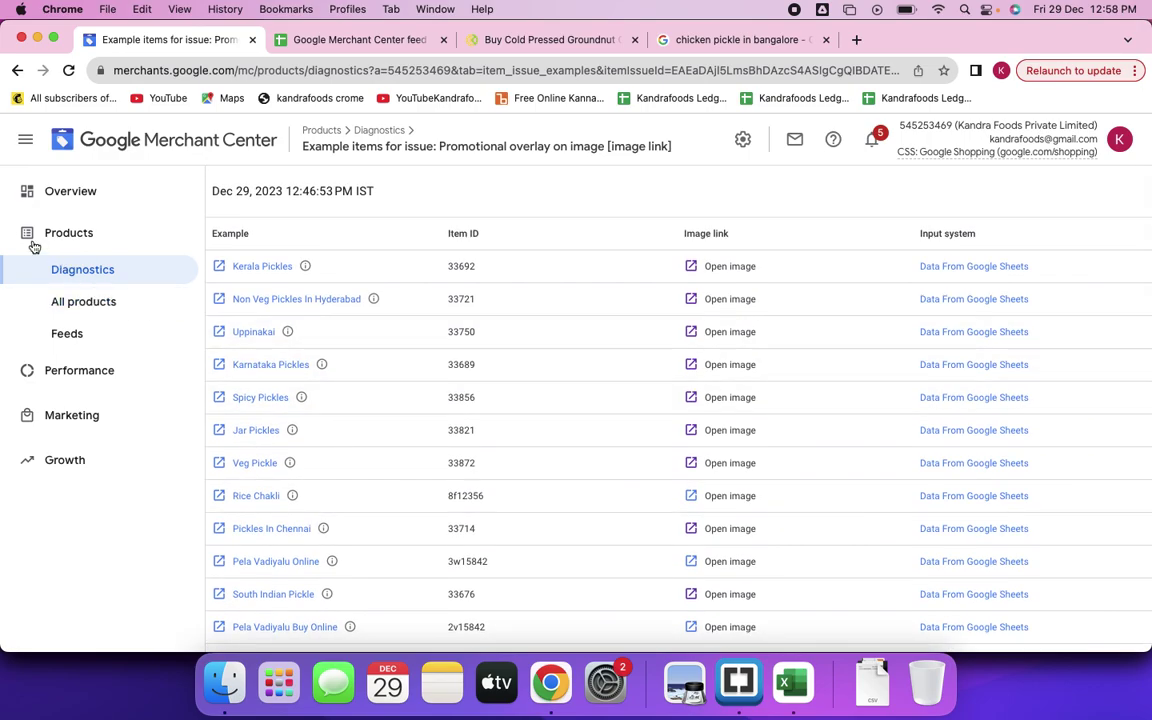
Open the examples for the Mismatched value (page crawl) [availability] issue and view the Sun Dried Sesame Papad product page.
{"action": "left_click", "coordinate": [17, 73]}
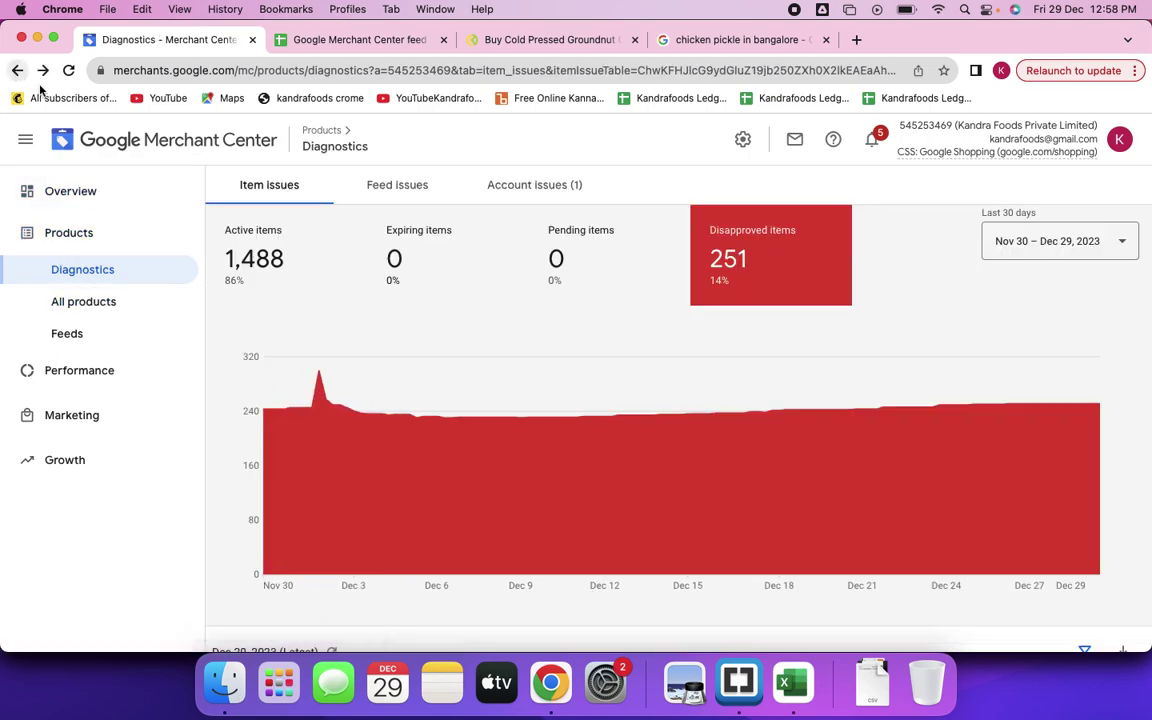
{"action": "scroll", "coordinate": [557, 590], "scroll_direction": "down", "scroll_amount": 5}
{"action": "scroll", "coordinate": [557, 588], "scroll_direction": "down", "scroll_amount": 2}
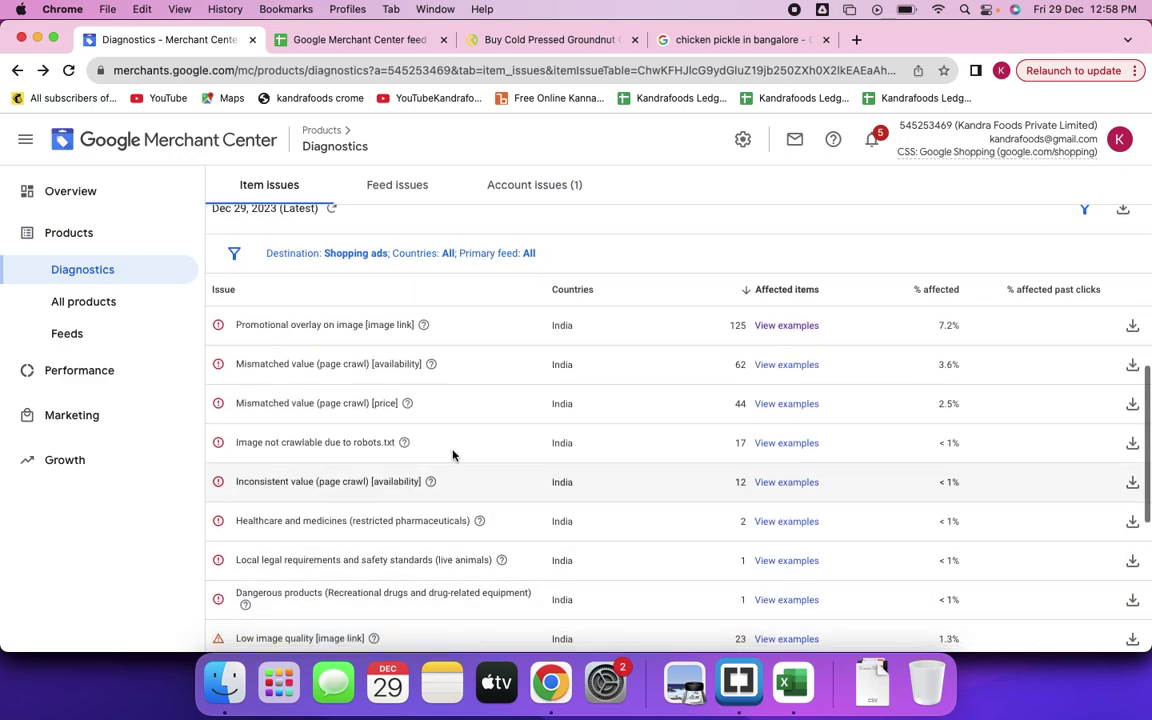
{"action": "left_click", "coordinate": [780, 370]}
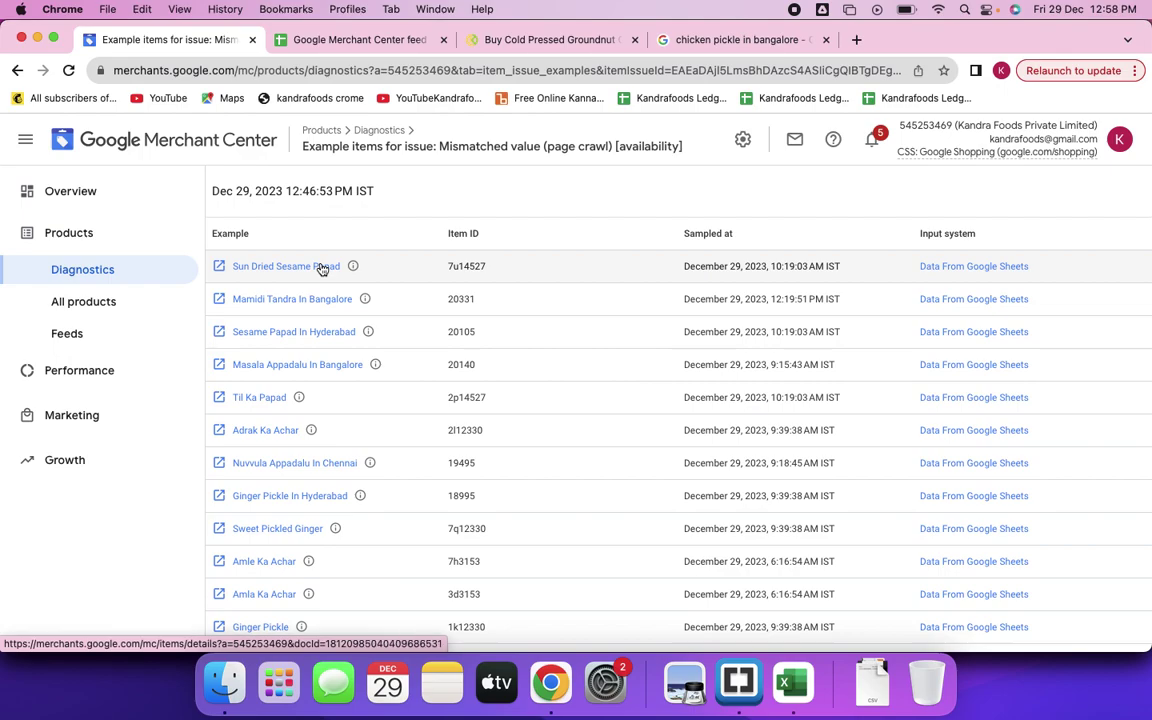
{"action": "left_click", "coordinate": [220, 267]}
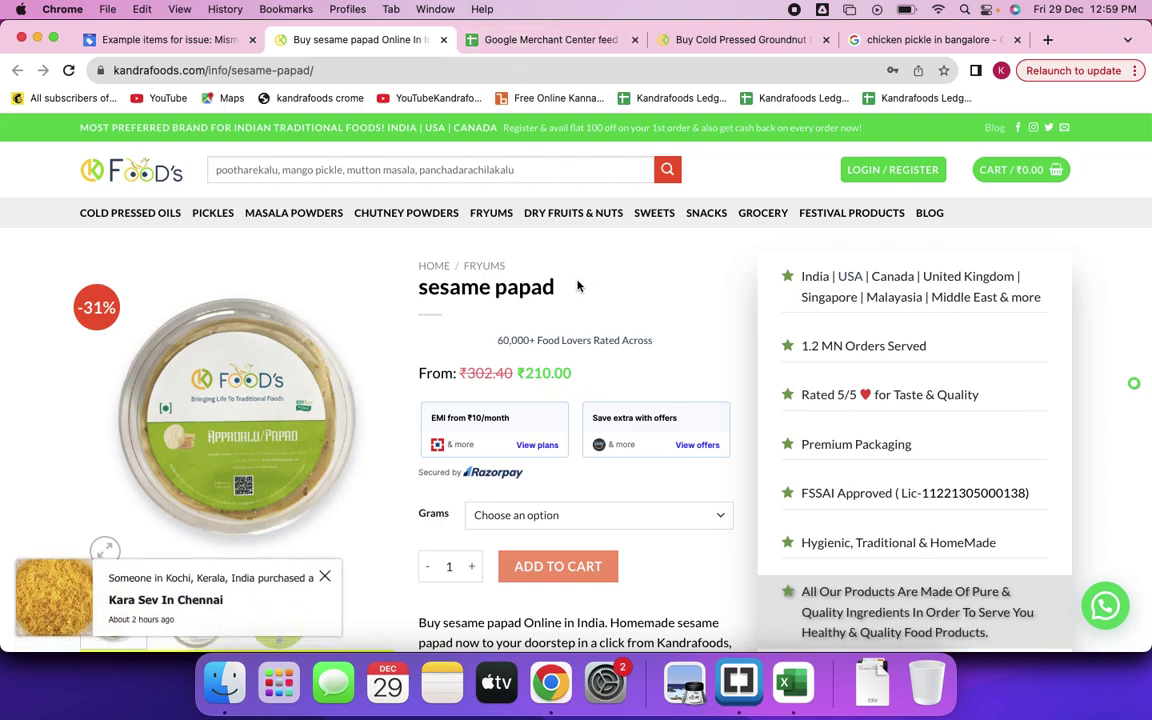
Copy the product title "sesame papad" and search for it in the Google Merchant Center feed spreadsheet.
{"action": "left_click_drag", "start_coordinate": [563, 293], "coordinate": [412, 300]}
{"action": "key", "text": "super+c"}
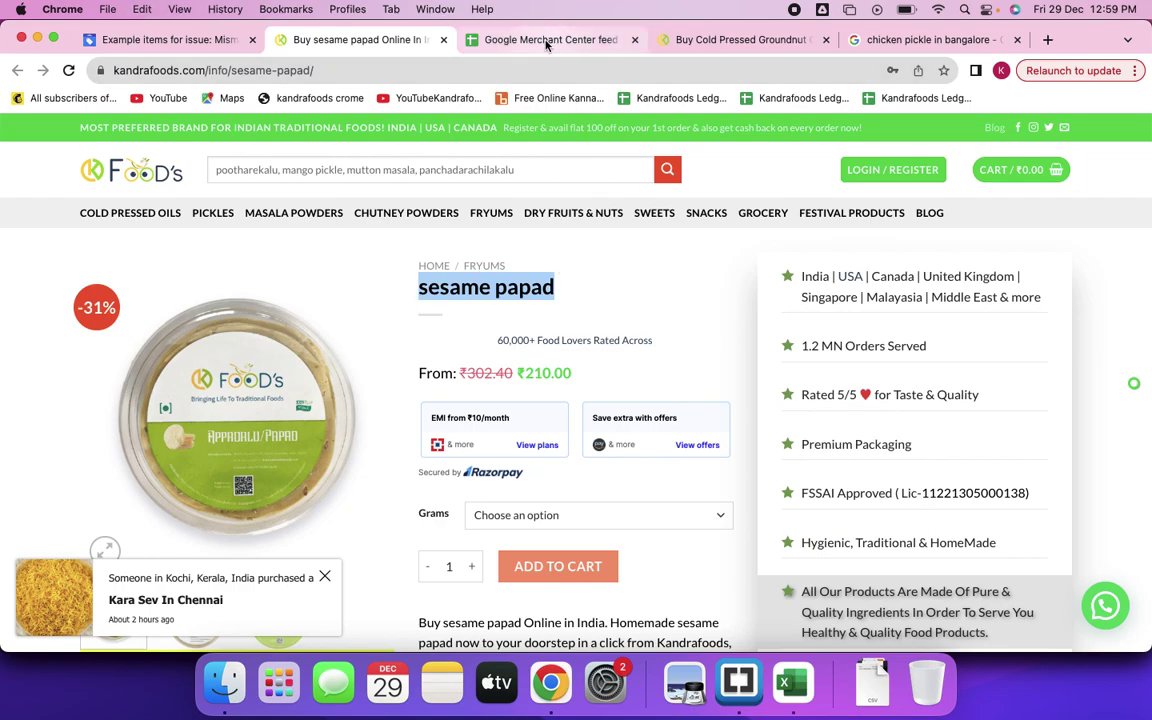
{"action": "left_click", "coordinate": [495, 40]}
{"action": "key", "text": "super+f"}
{"action": "key", "text": "super+v"}
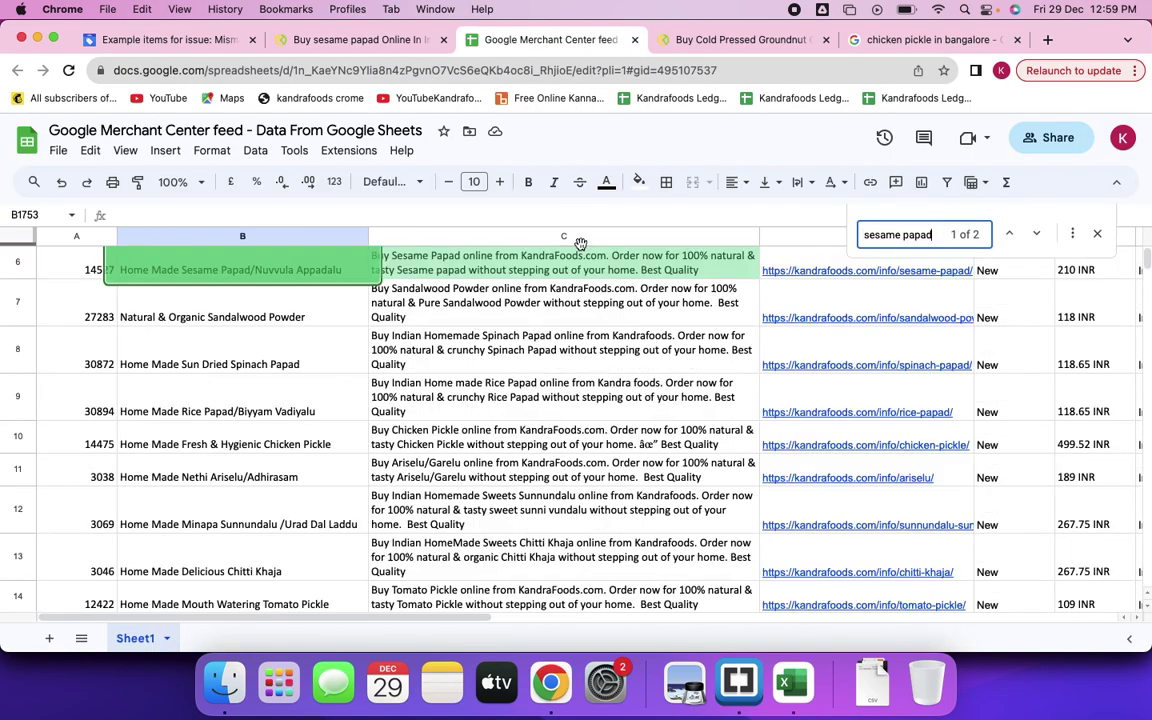
{"action": "scroll", "coordinate": [376, 412], "scroll_direction": "up", "scroll_amount": 2}
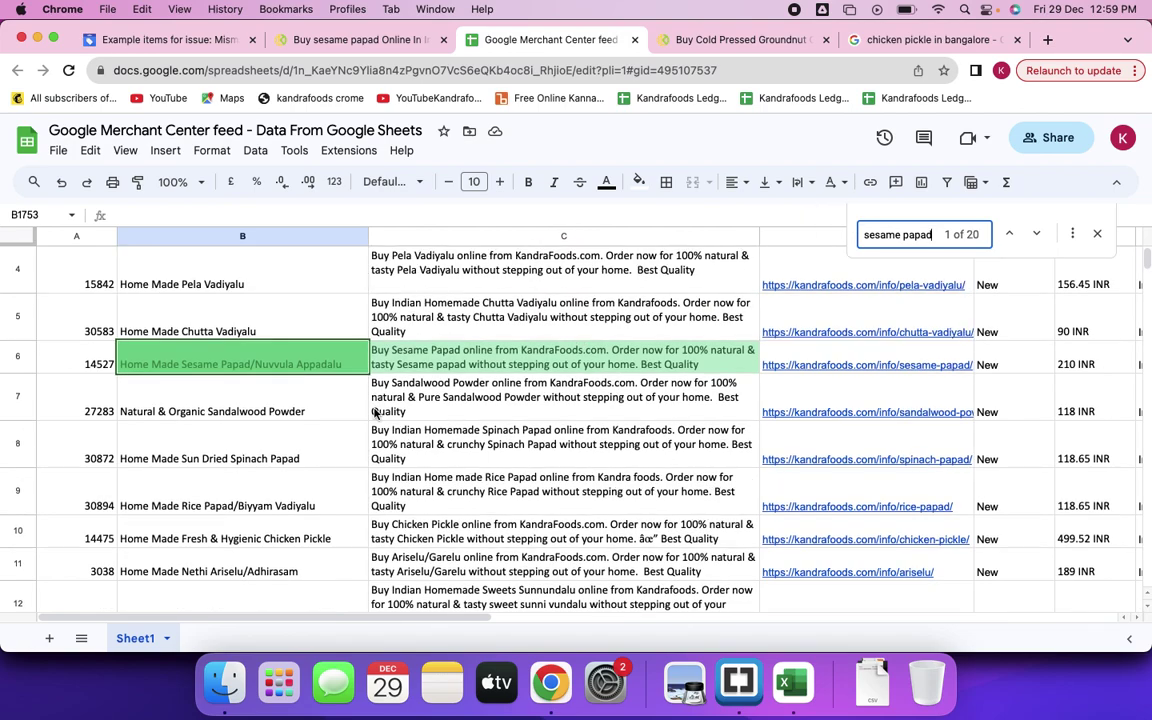
Examine the sesame papad row in the feed sheet, checking its price, availability and image link.
{"action": "left_click", "coordinate": [1069, 373]}
{"action": "key", "text": "Right"}
{"action": "key", "text": "Right"}
{"action": "key", "text": "Right"}
{"action": "key", "text": "Right"}
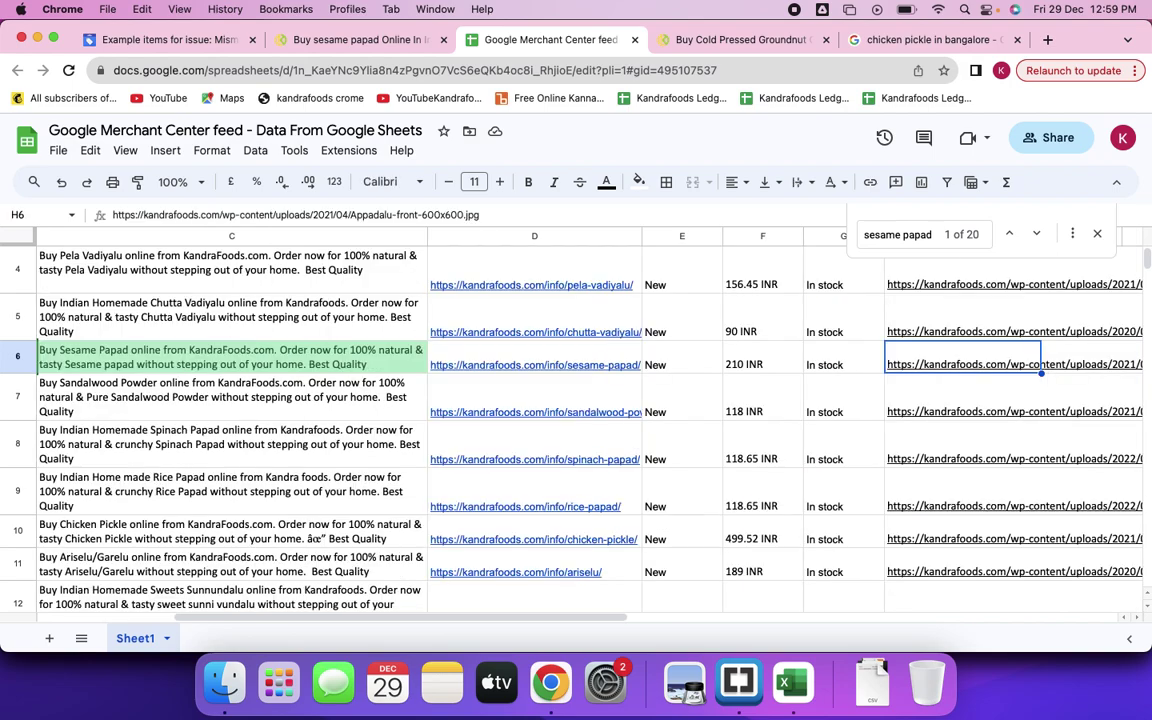
{"action": "key", "text": "Right"}
{"action": "key", "text": "Right"}
{"action": "key", "text": "Left"}
{"action": "key", "text": "Left"}
{"action": "key", "text": "Left"}
{"action": "key", "text": "Left"}
{"action": "key", "text": "Left"}
{"action": "key", "text": "Left"}
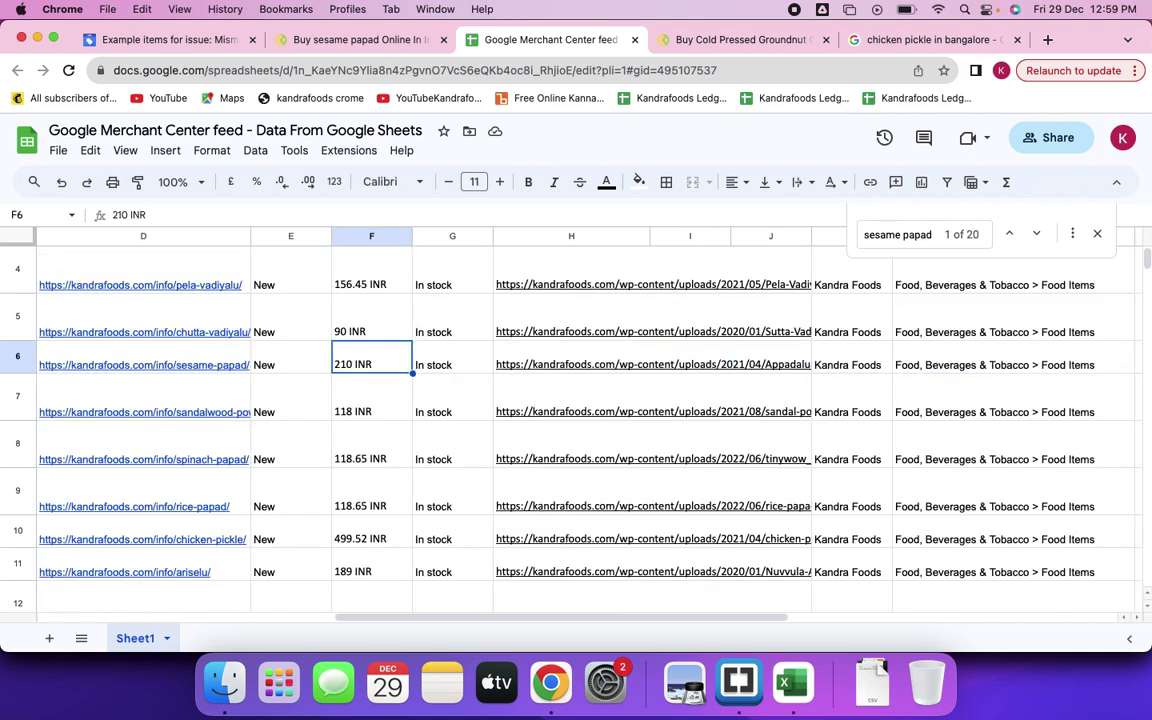
Compare the sesame papad's price and product link in the feed sheet with its product page.
{"action": "left_click", "coordinate": [377, 39]}
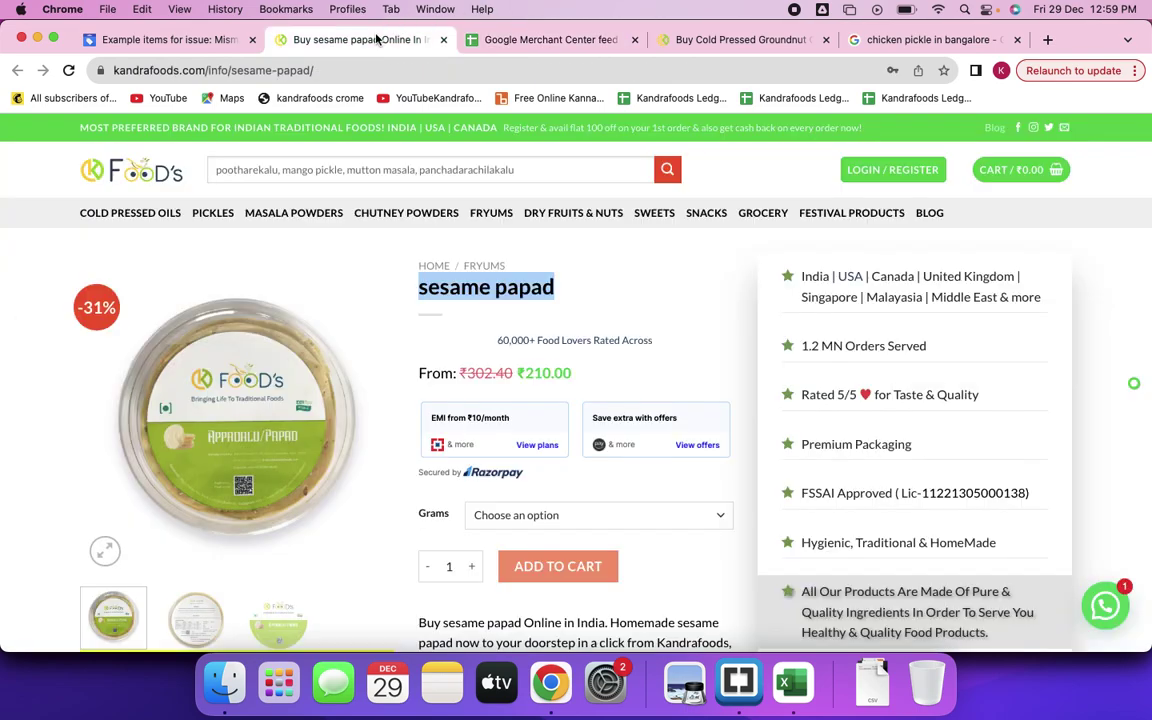
{"action": "left_click", "coordinate": [534, 44]}
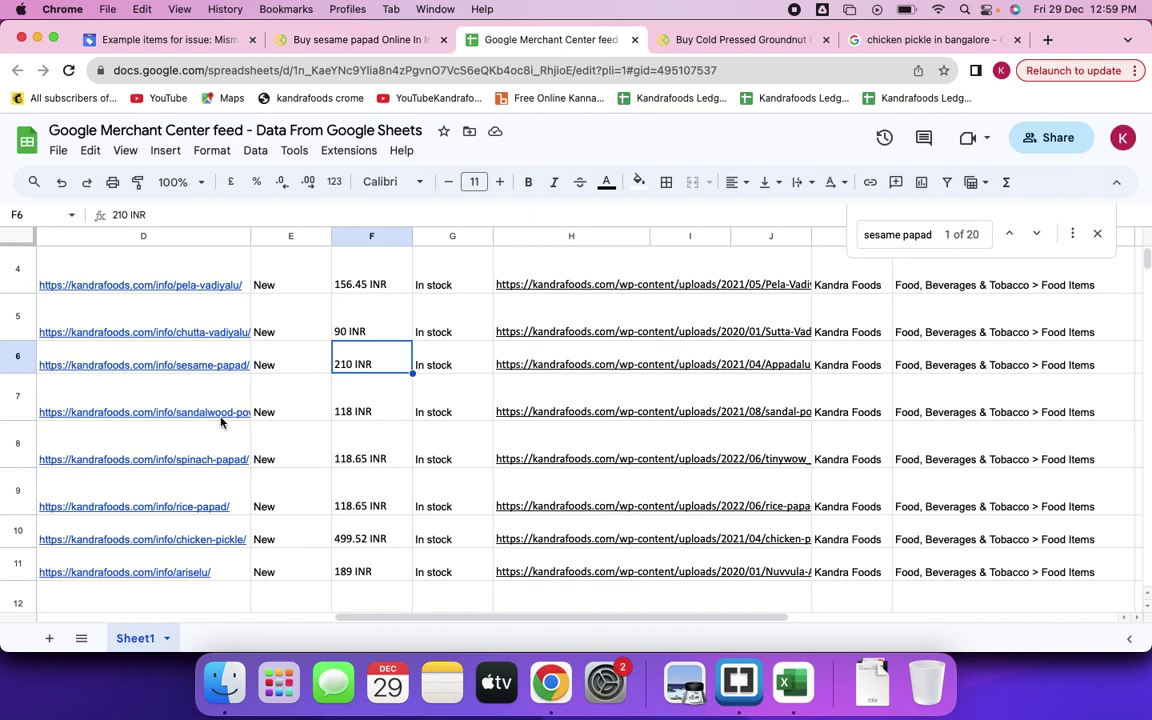
{"action": "left_click", "coordinate": [208, 361]}
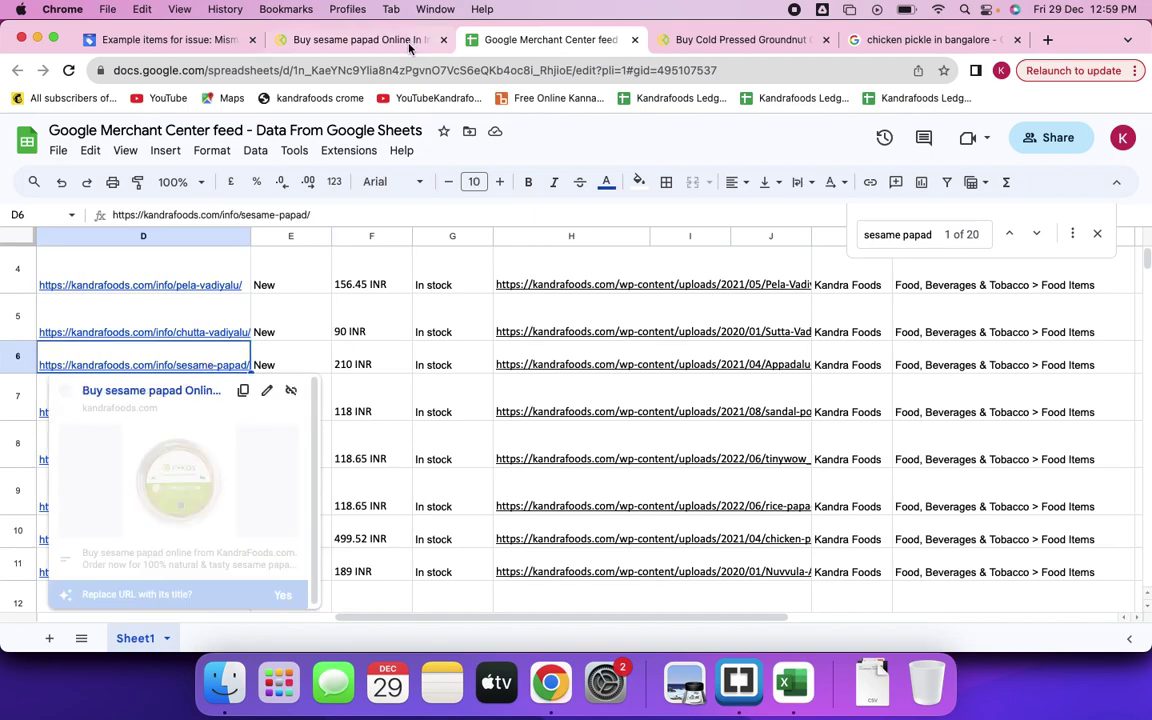
{"action": "left_click", "coordinate": [407, 48]}
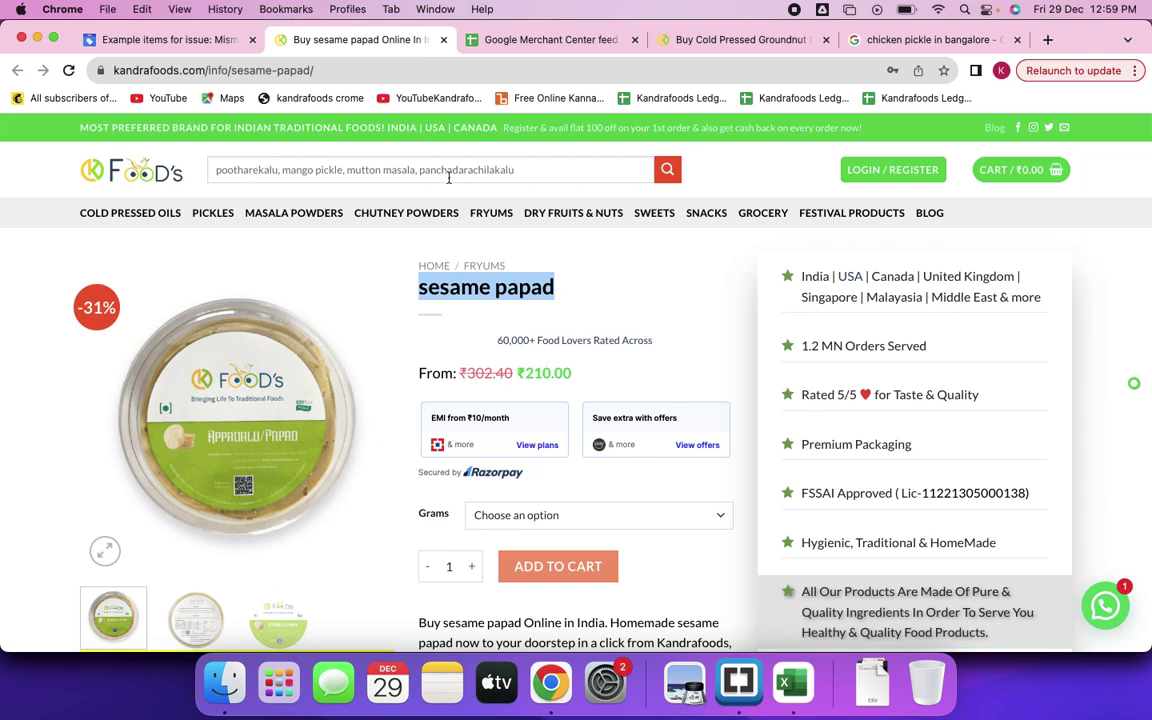
Choose the 300 grams option on the sesame papad page and check its price and stock status.
{"action": "left_click", "coordinate": [627, 522]}
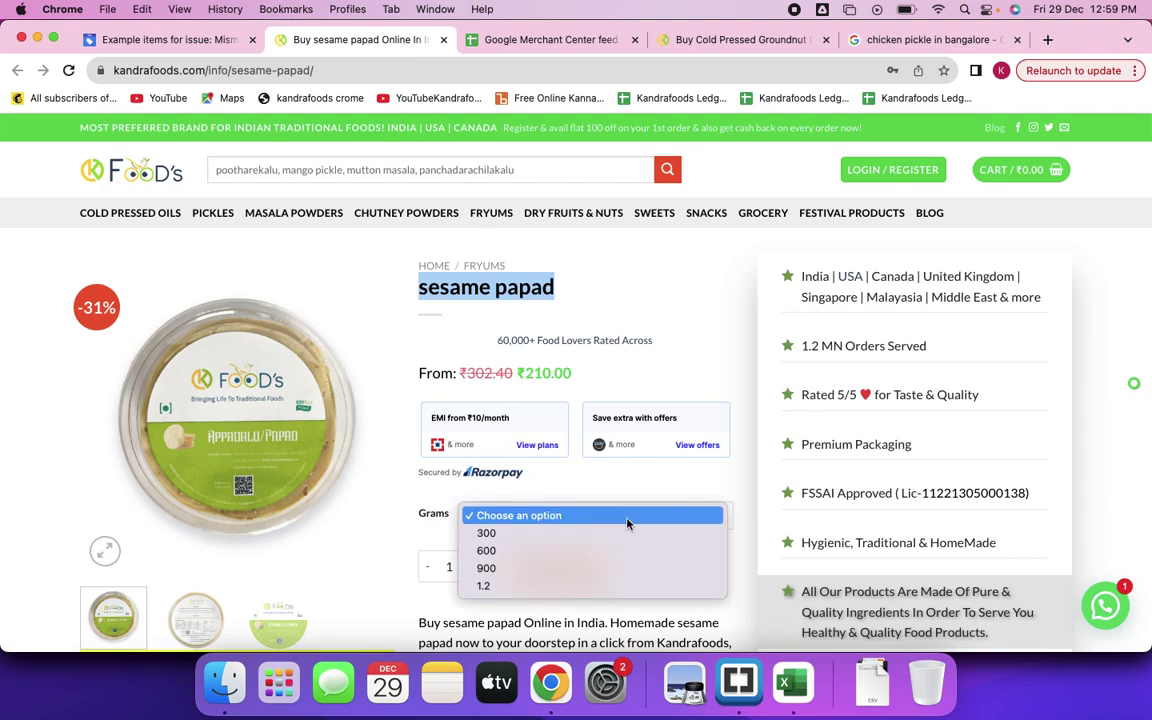
{"action": "left_click", "coordinate": [513, 536]}
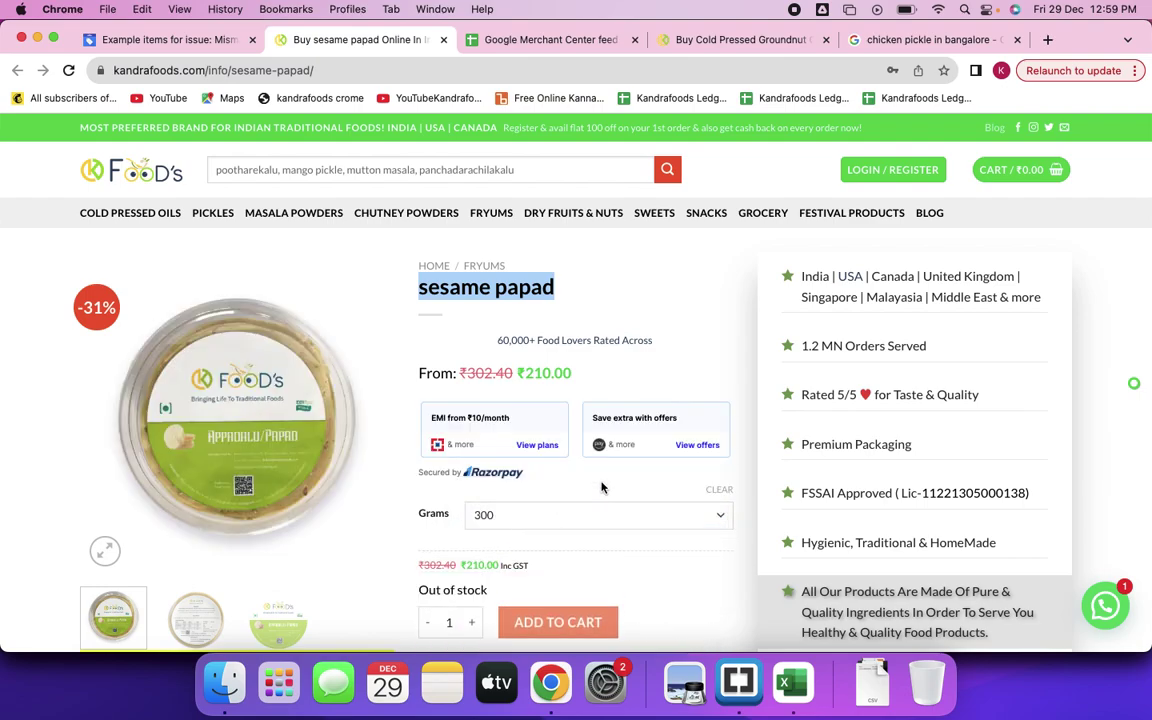
{"action": "scroll", "coordinate": [603, 485], "scroll_direction": "down", "scroll_amount": 3}
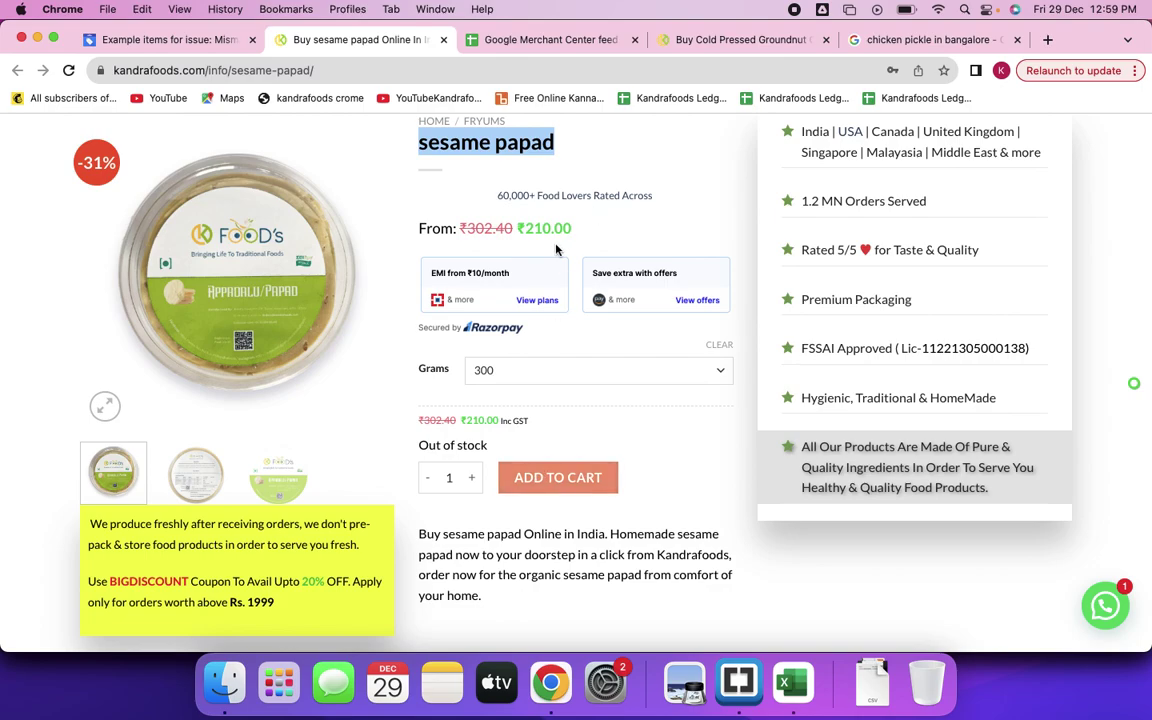
{"action": "scroll", "coordinate": [500, 220], "scroll_direction": "up", "scroll_amount": 2}
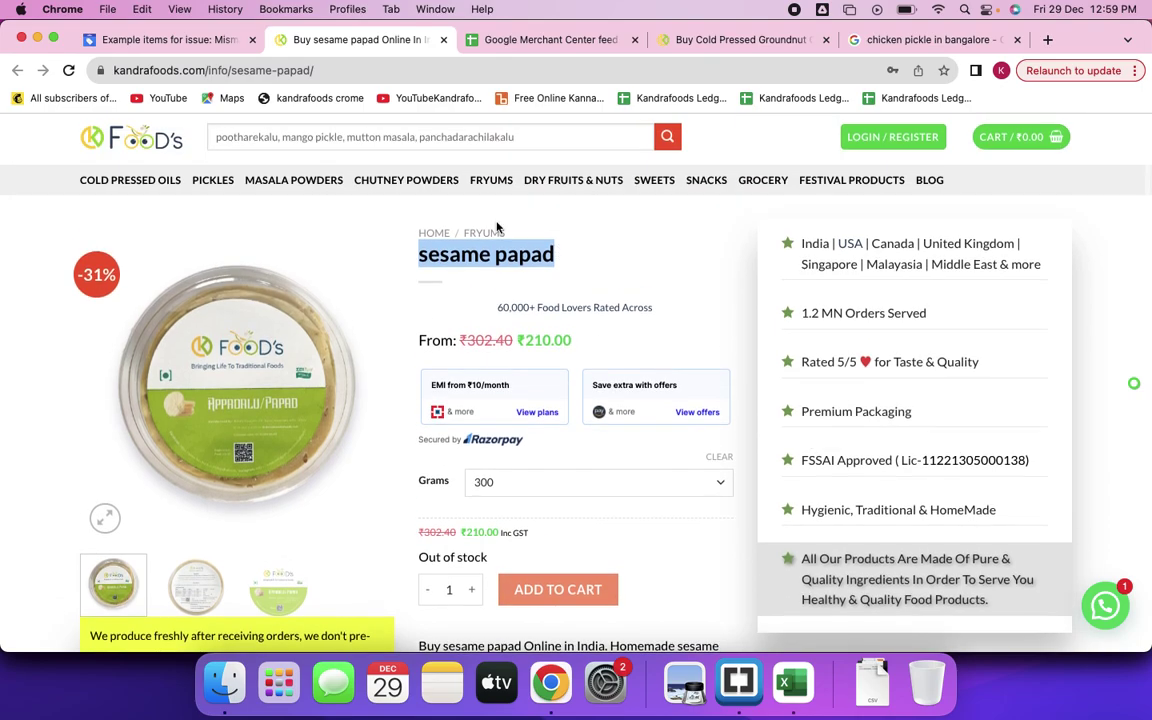
View the Til Ka Papad item details in Merchant Center and compare them with the sesame papad page.
{"action": "left_click", "coordinate": [222, 40]}
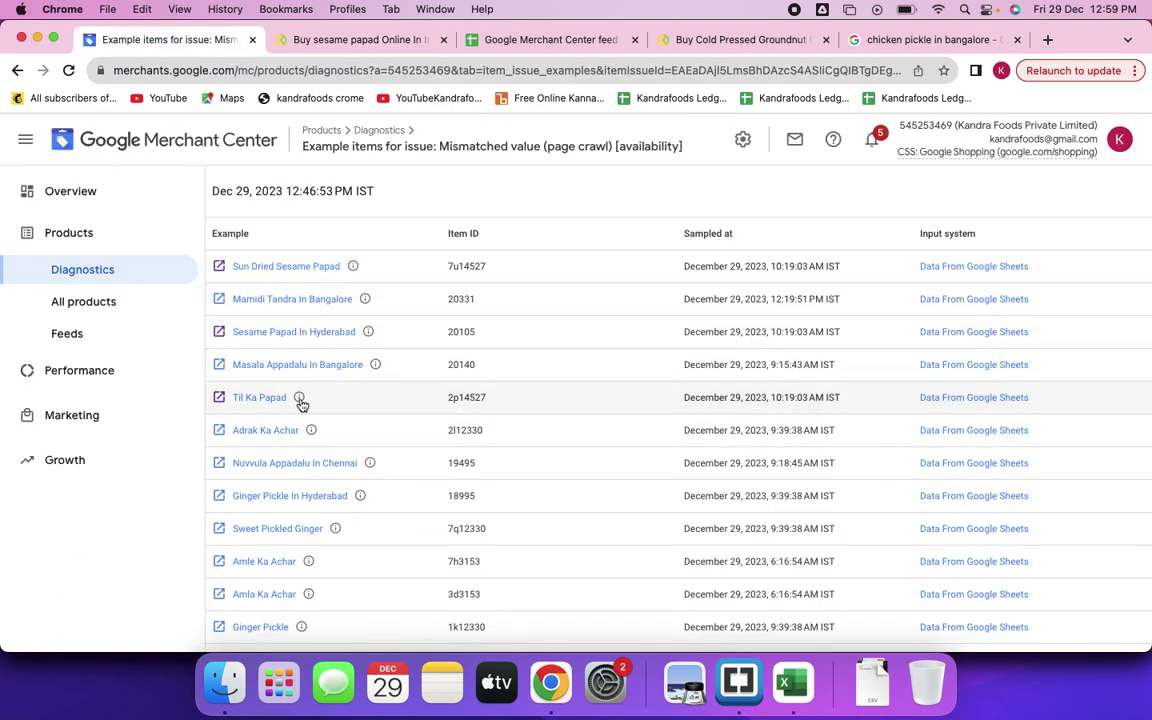
{"action": "mouse_move", "coordinate": [303, 406]}
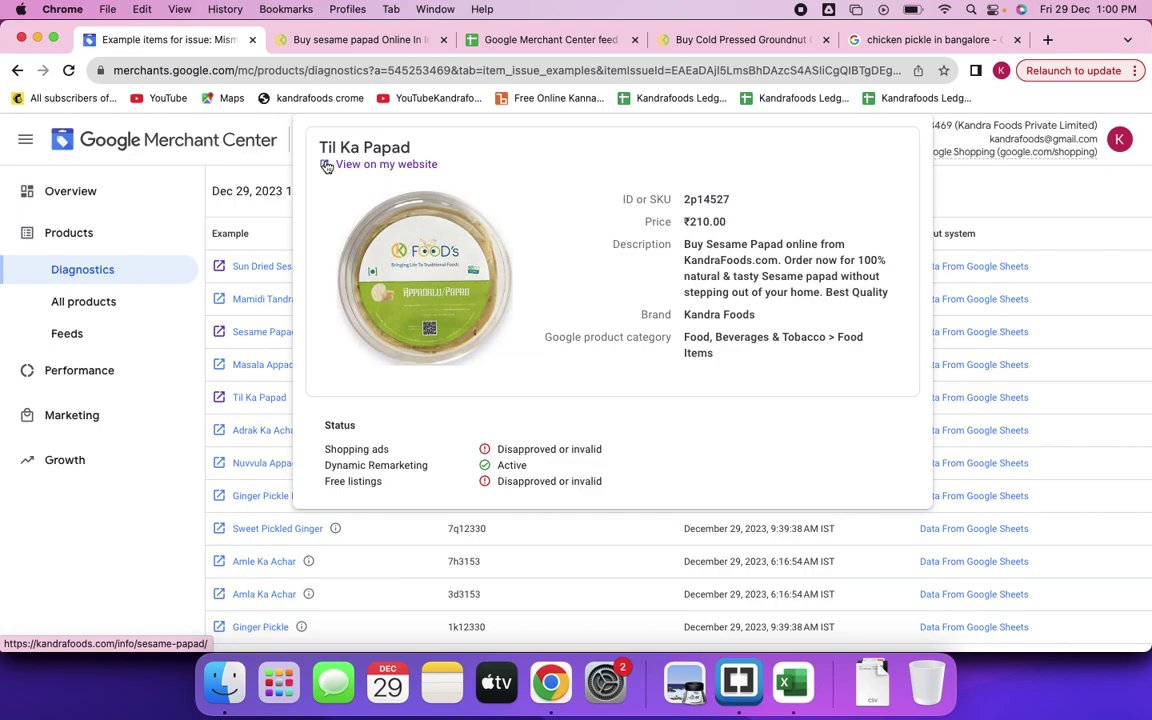
{"action": "left_click", "coordinate": [364, 41]}
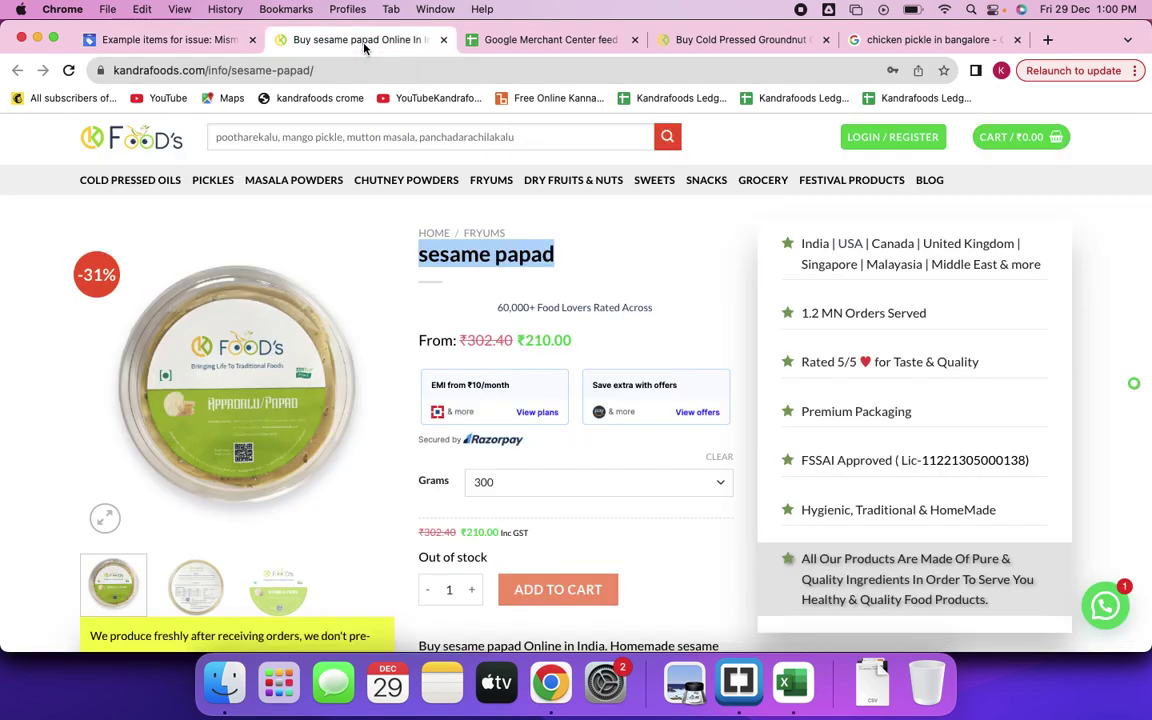
Preview the Ginger Pickle item among the availability mismatch examples and open its product page.
{"action": "left_click", "coordinate": [165, 40]}
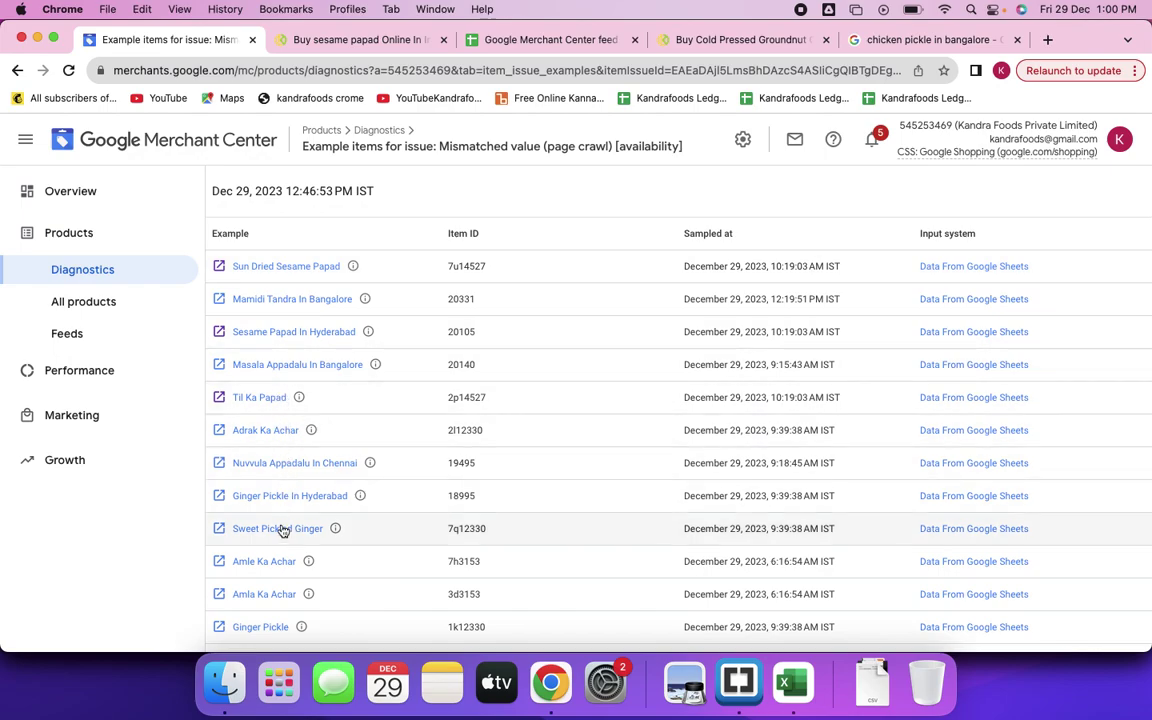
{"action": "mouse_move", "coordinate": [308, 562]}
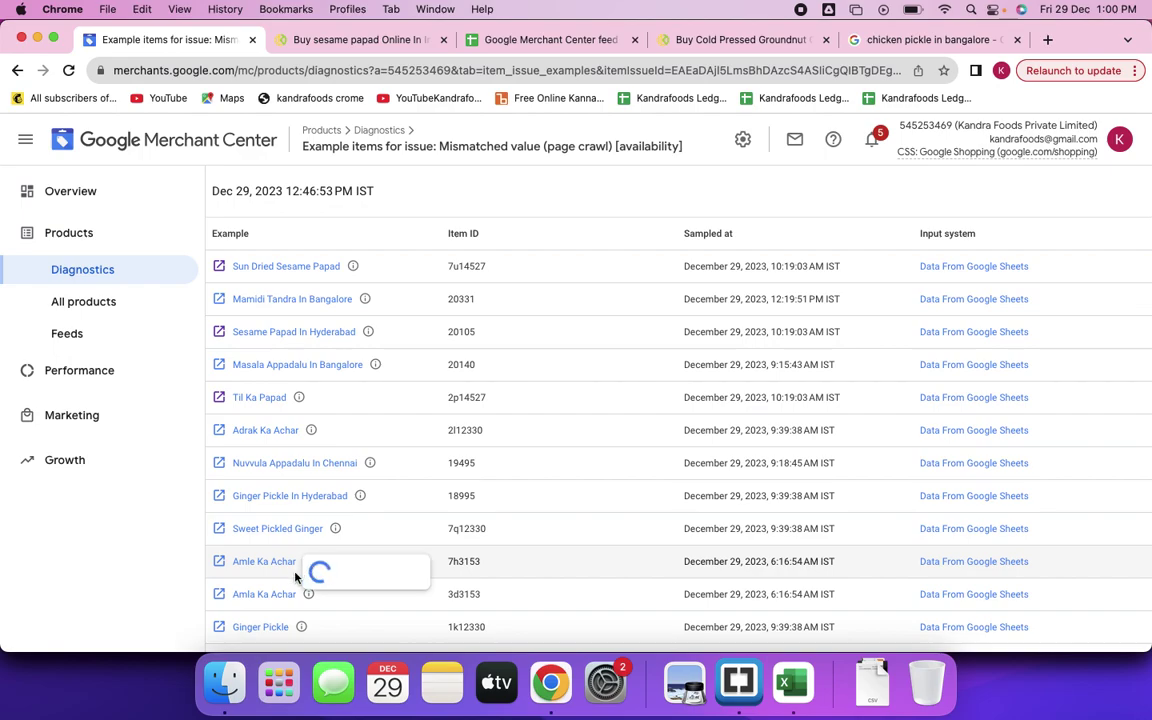
{"action": "mouse_move", "coordinate": [313, 597]}
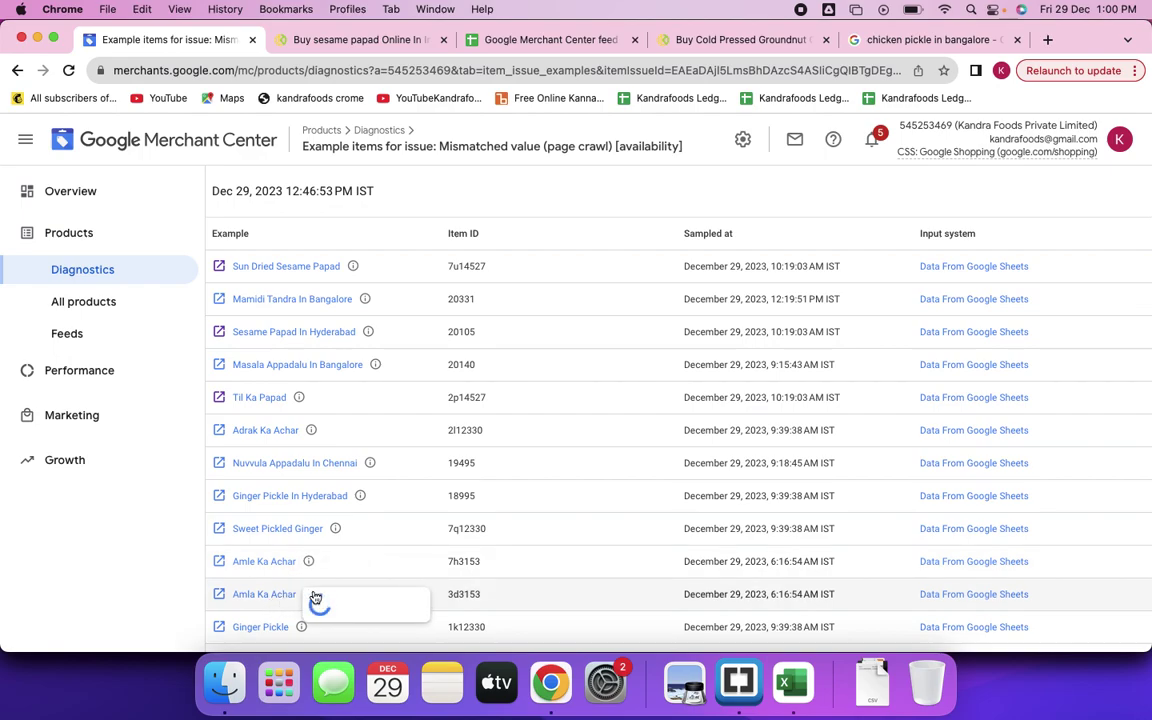
{"action": "mouse_move", "coordinate": [303, 630]}
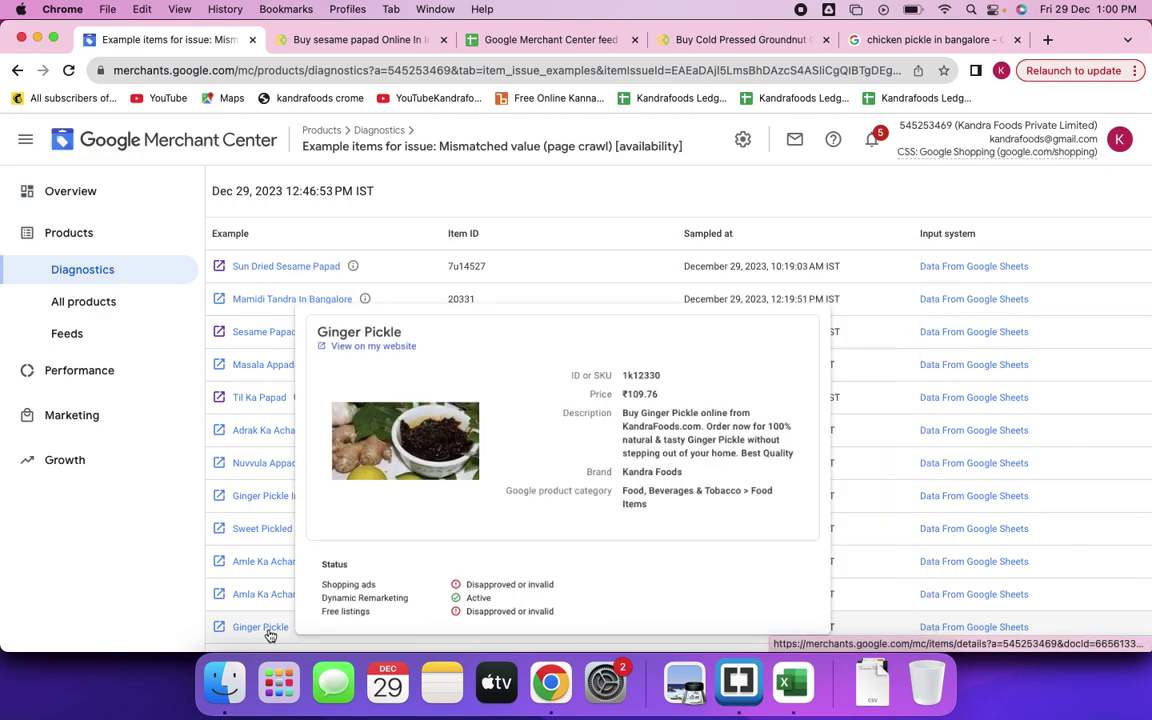
{"action": "left_click", "coordinate": [219, 628]}
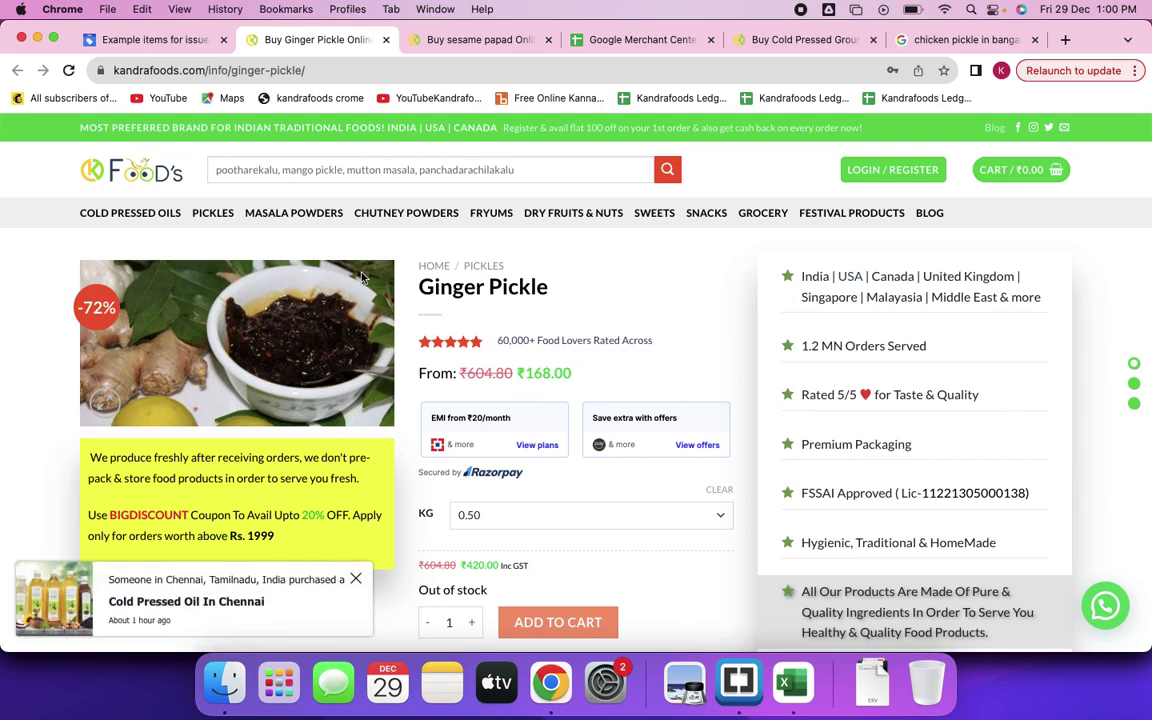
Compare the Ginger Pickle item details in Merchant Center with its product page, then close that page.
{"action": "left_click", "coordinate": [155, 37]}
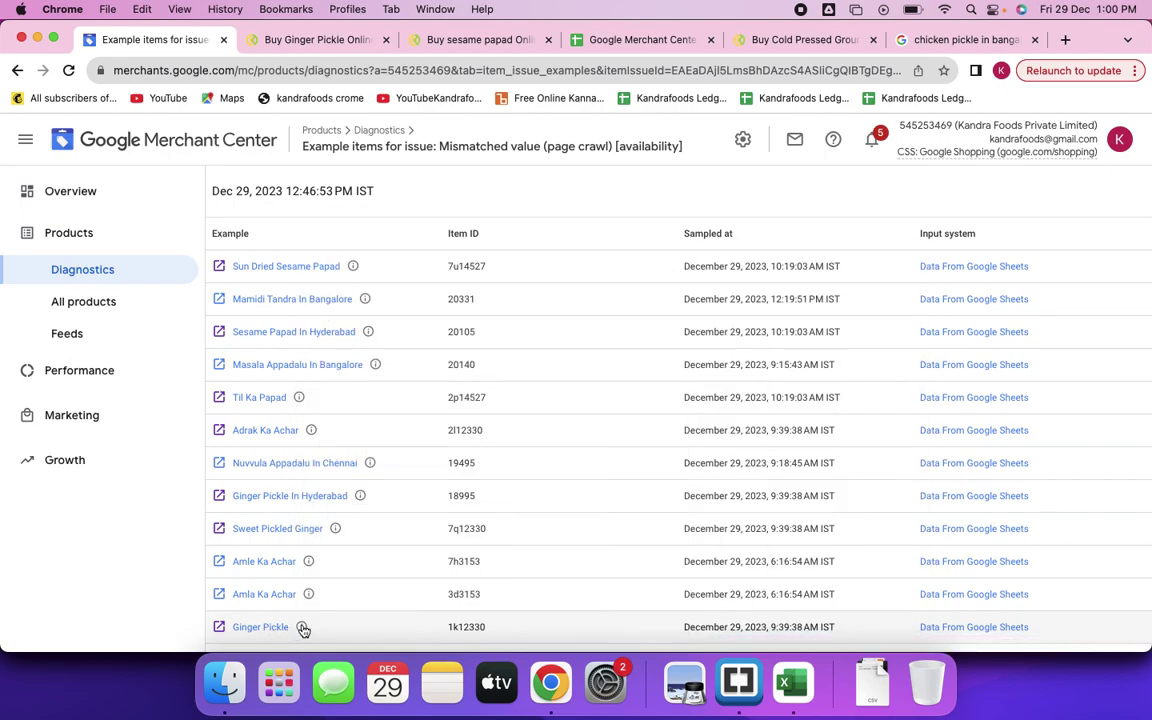
{"action": "mouse_move", "coordinate": [302, 629]}
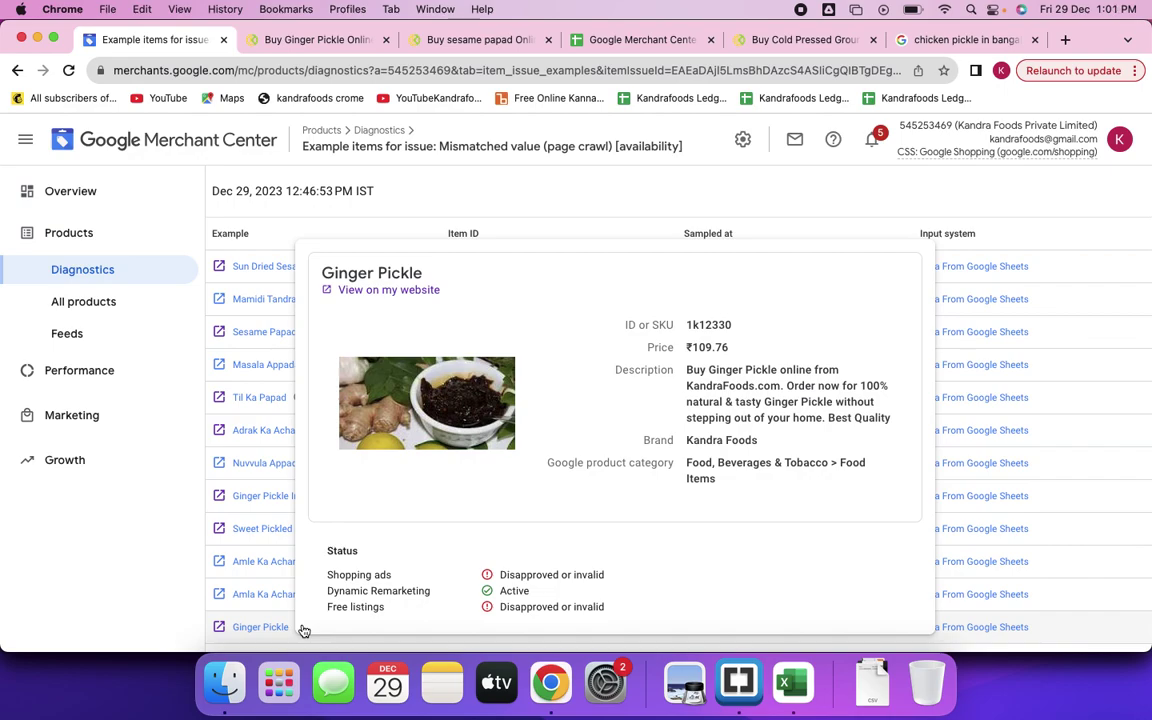
{"action": "left_click", "coordinate": [255, 38]}
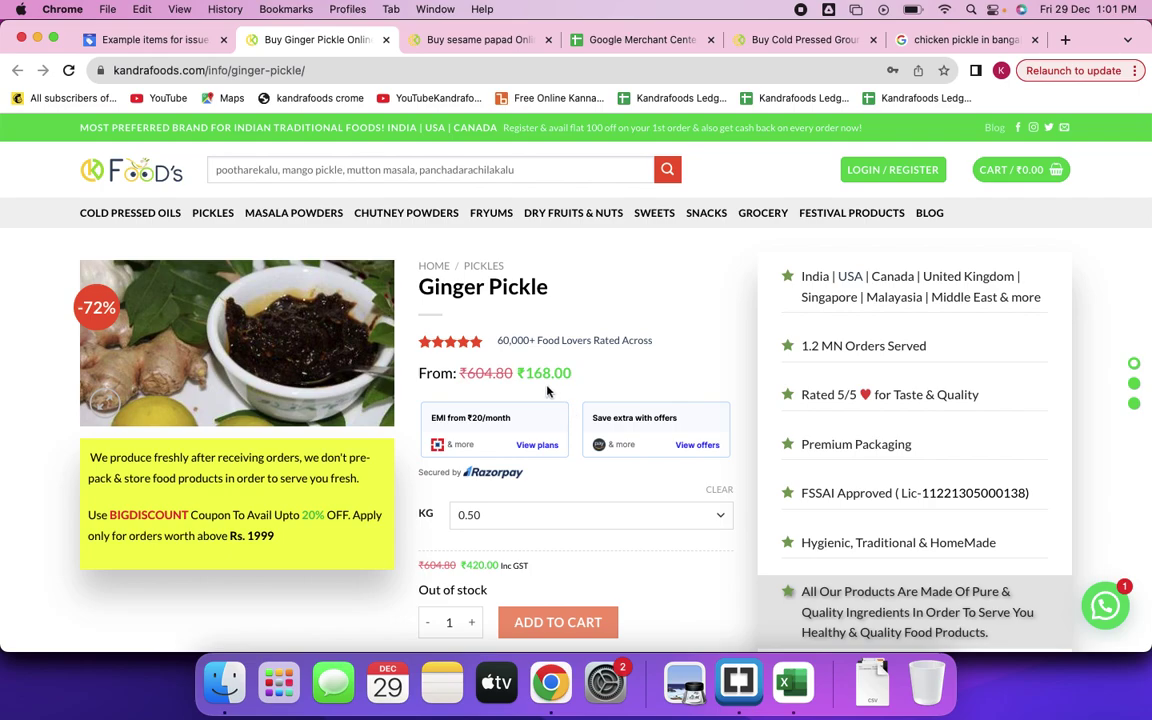
{"action": "left_click", "coordinate": [386, 39]}
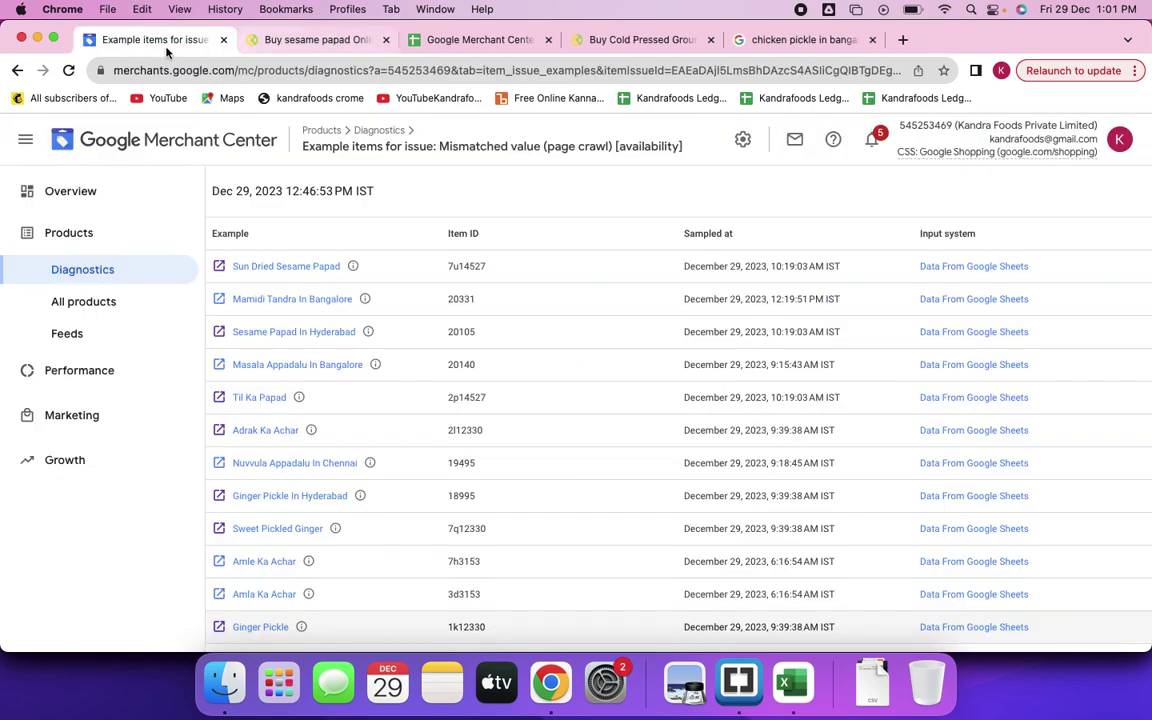
Return to the Diagnostics item issues and open the examples for Image not crawlable due to robots.txt.
{"action": "left_click", "coordinate": [18, 72]}
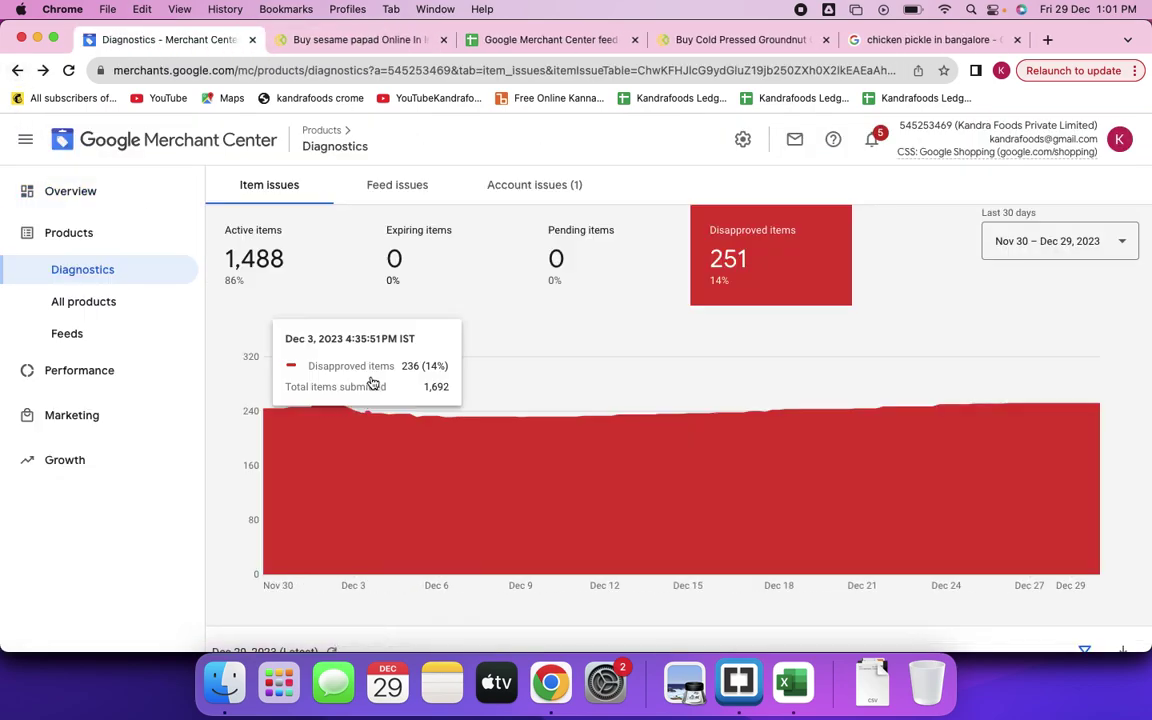
{"action": "scroll", "coordinate": [604, 416], "scroll_direction": "down", "scroll_amount": 5}
{"action": "scroll", "coordinate": [605, 414], "scroll_direction": "down", "scroll_amount": 2}
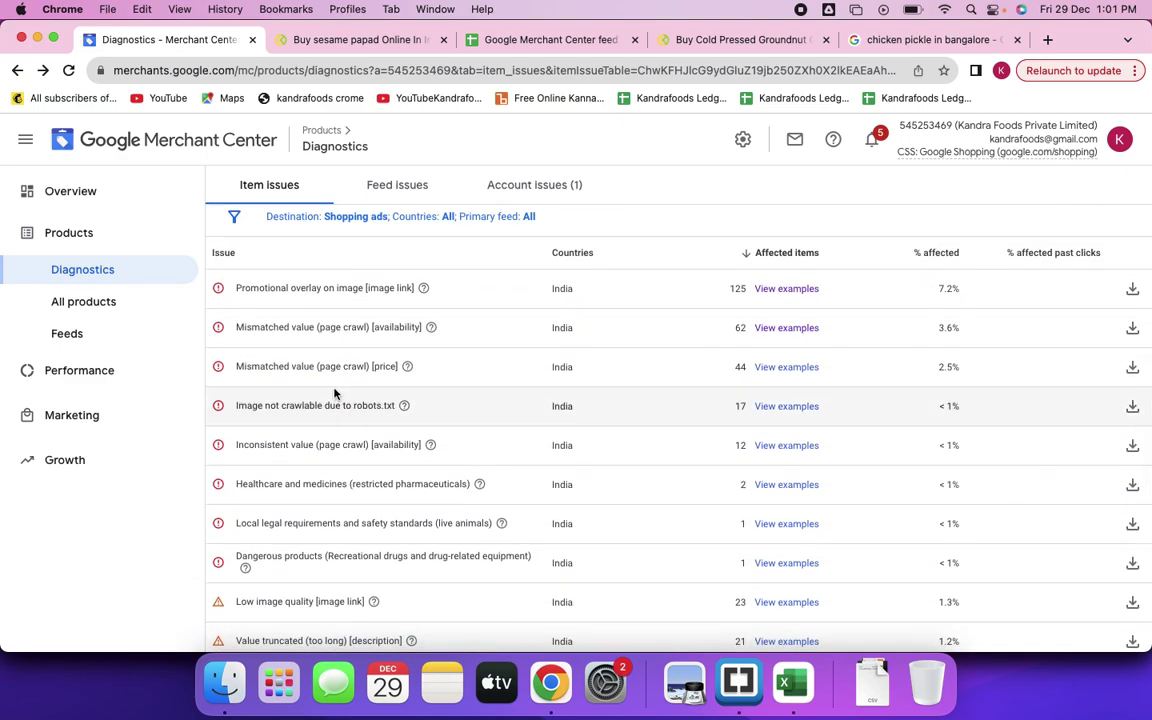
{"action": "mouse_move", "coordinate": [409, 371]}
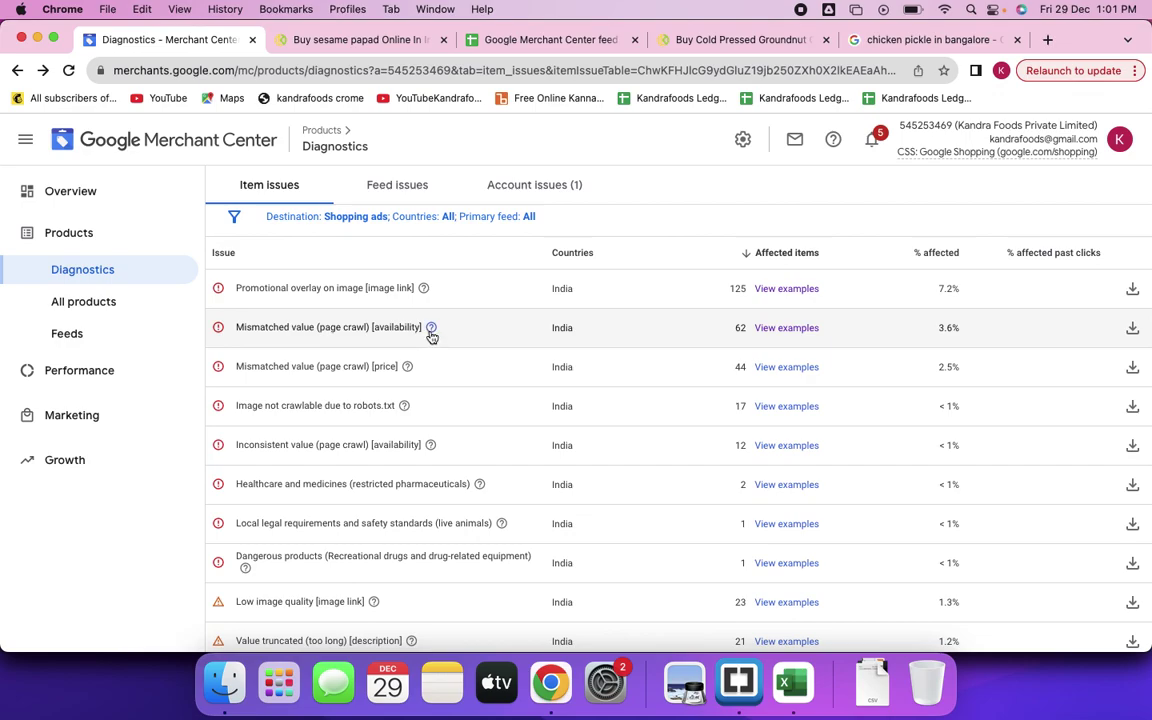
{"action": "mouse_move", "coordinate": [431, 336]}
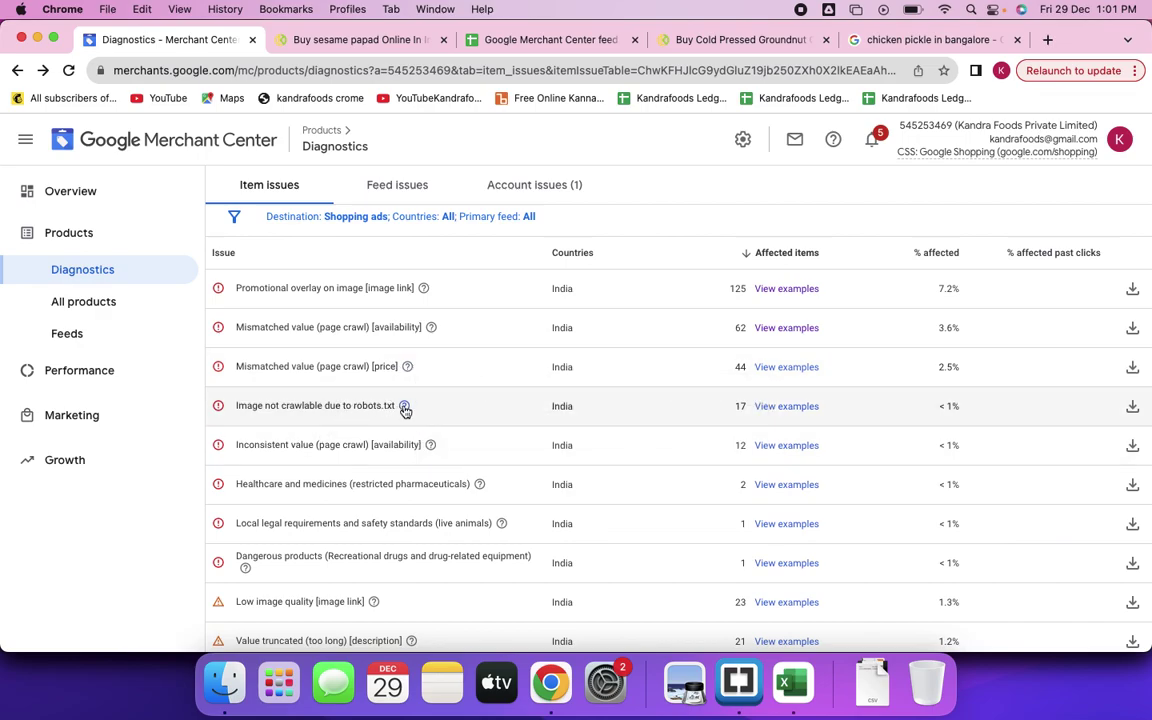
{"action": "left_click", "coordinate": [787, 407]}
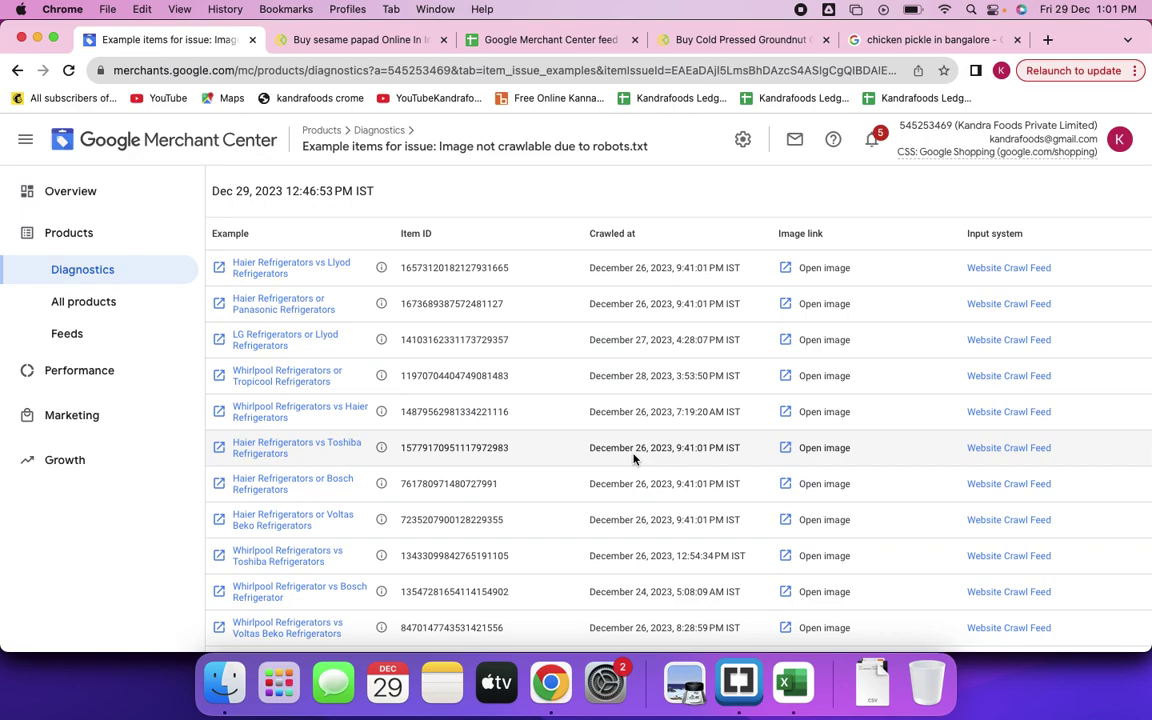
Check the details of the Haier Refrigerators vs Llyod Refrigerators item and look through the other uncrawlable-image examples.
{"action": "mouse_move", "coordinate": [386, 275]}
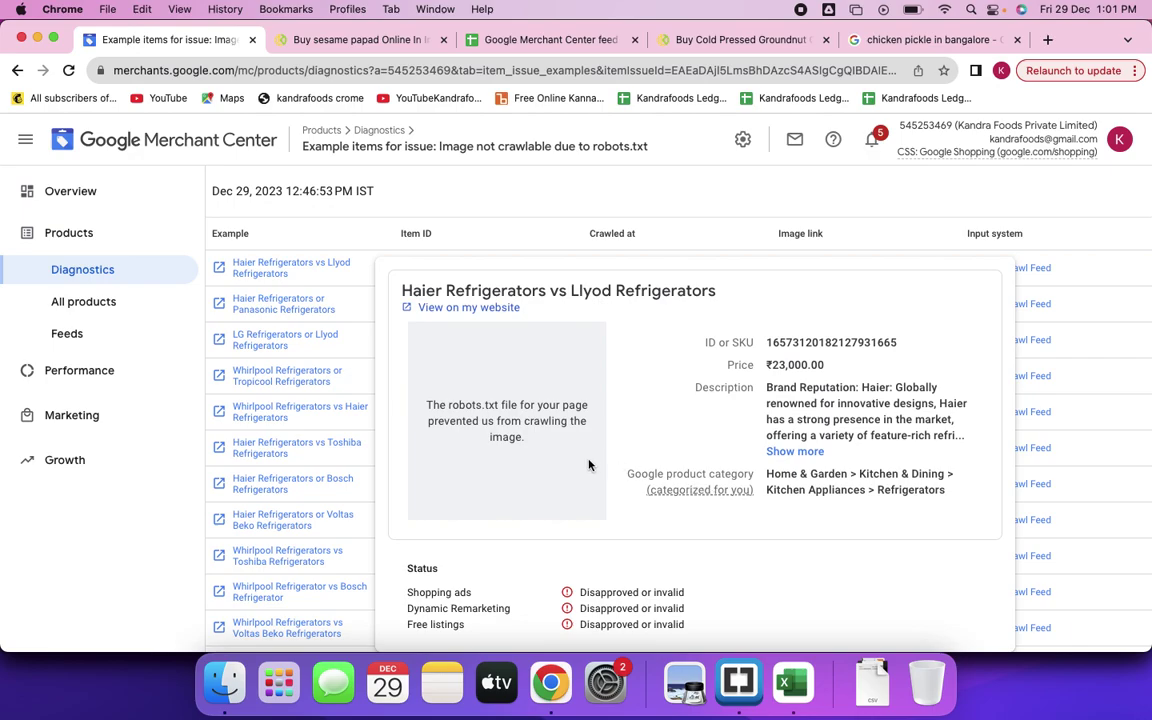
{"action": "scroll", "coordinate": [664, 458], "scroll_direction": "down", "scroll_amount": 1}
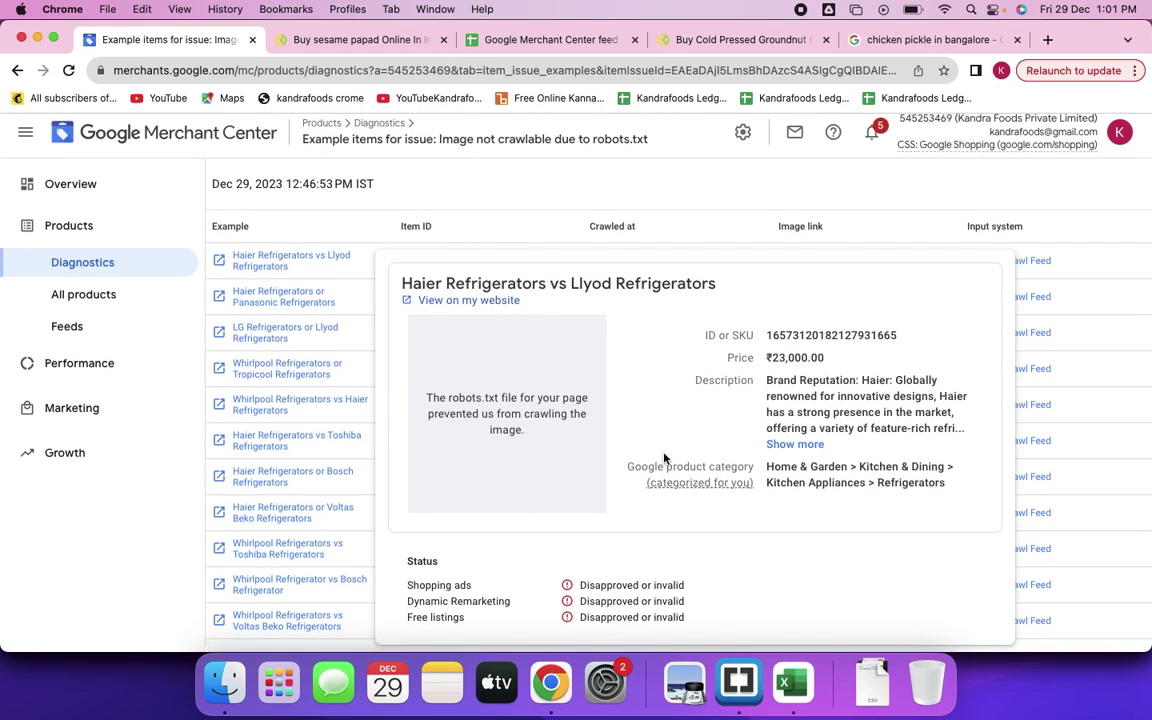
{"action": "scroll", "coordinate": [597, 406], "scroll_direction": "up", "scroll_amount": 1}
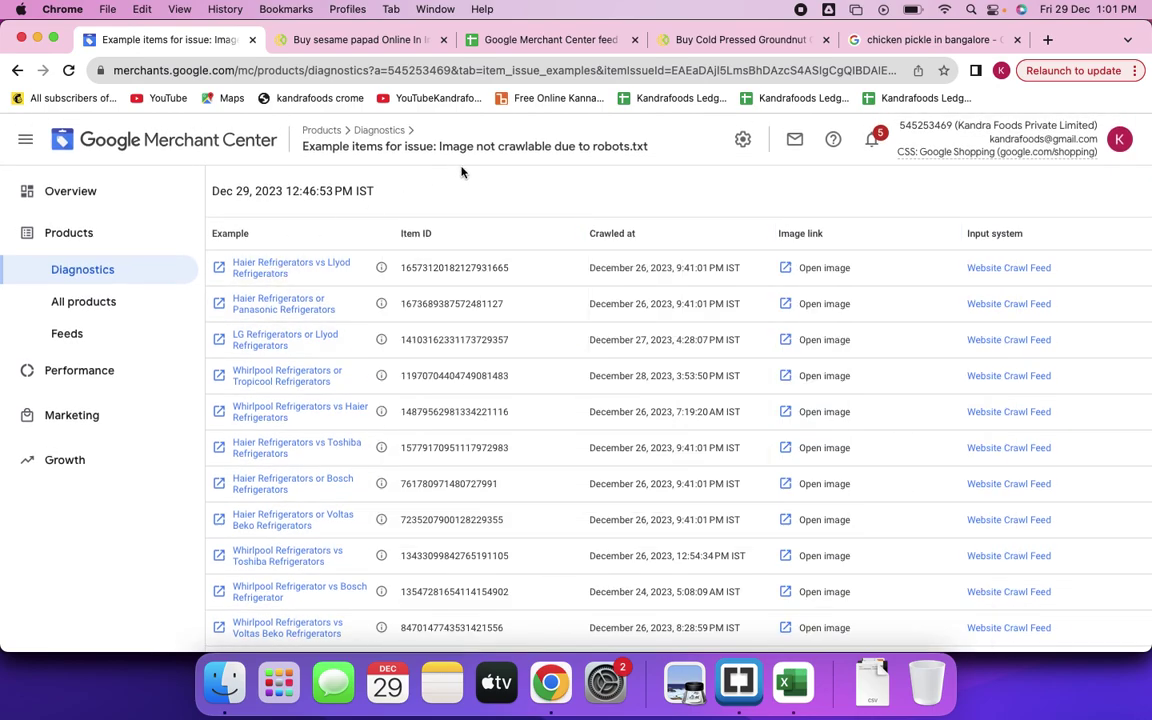
{"action": "scroll", "coordinate": [291, 600], "scroll_direction": "down", "scroll_amount": 5}
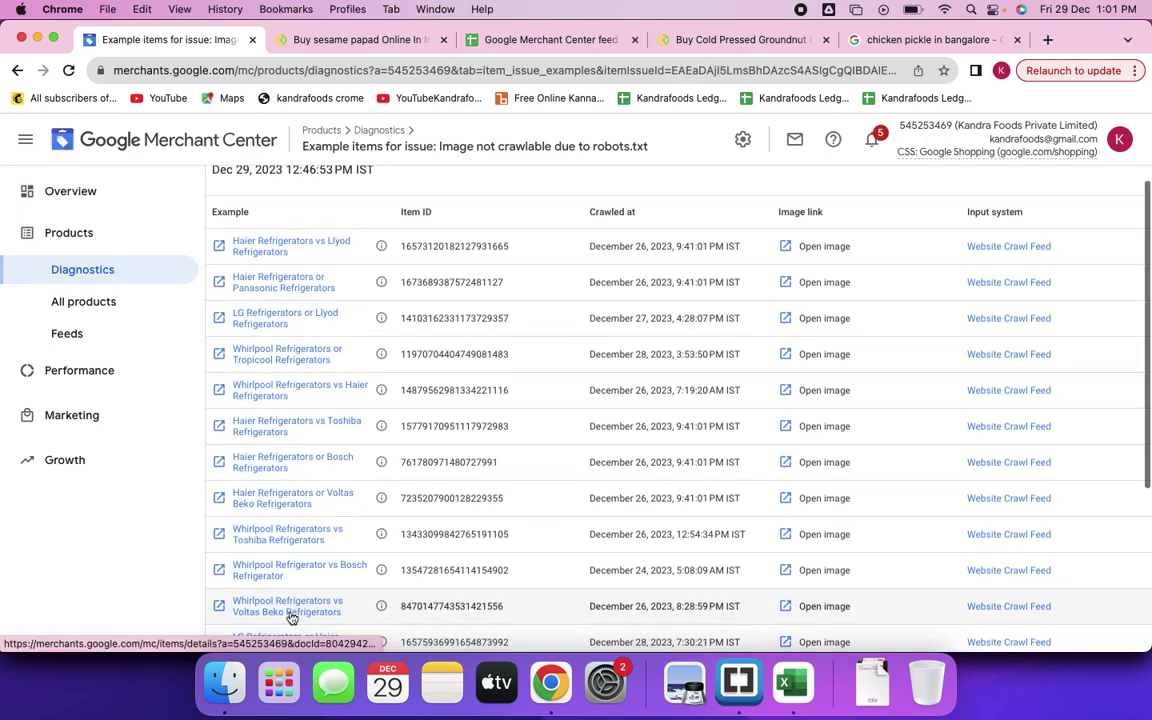
{"action": "scroll", "coordinate": [304, 519], "scroll_direction": "down", "scroll_amount": 1}
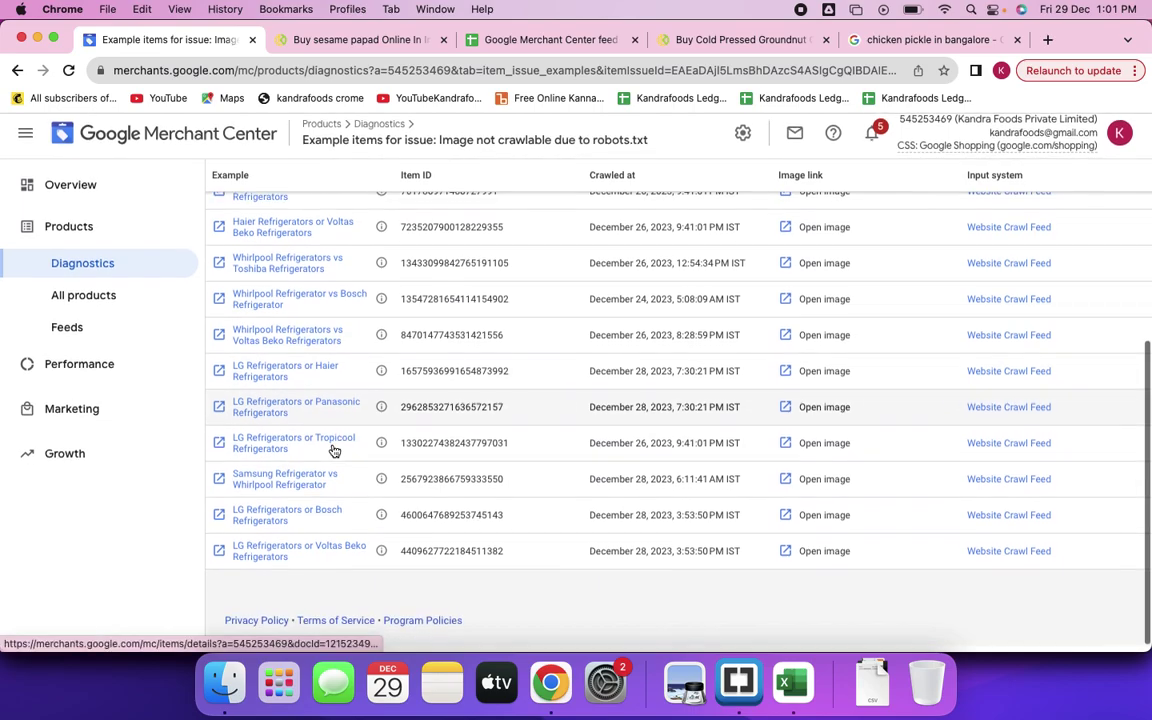
{"action": "scroll", "coordinate": [300, 396], "scroll_direction": "up", "scroll_amount": 4}
{"action": "scroll", "coordinate": [310, 396], "scroll_direction": "up", "scroll_amount": 2}
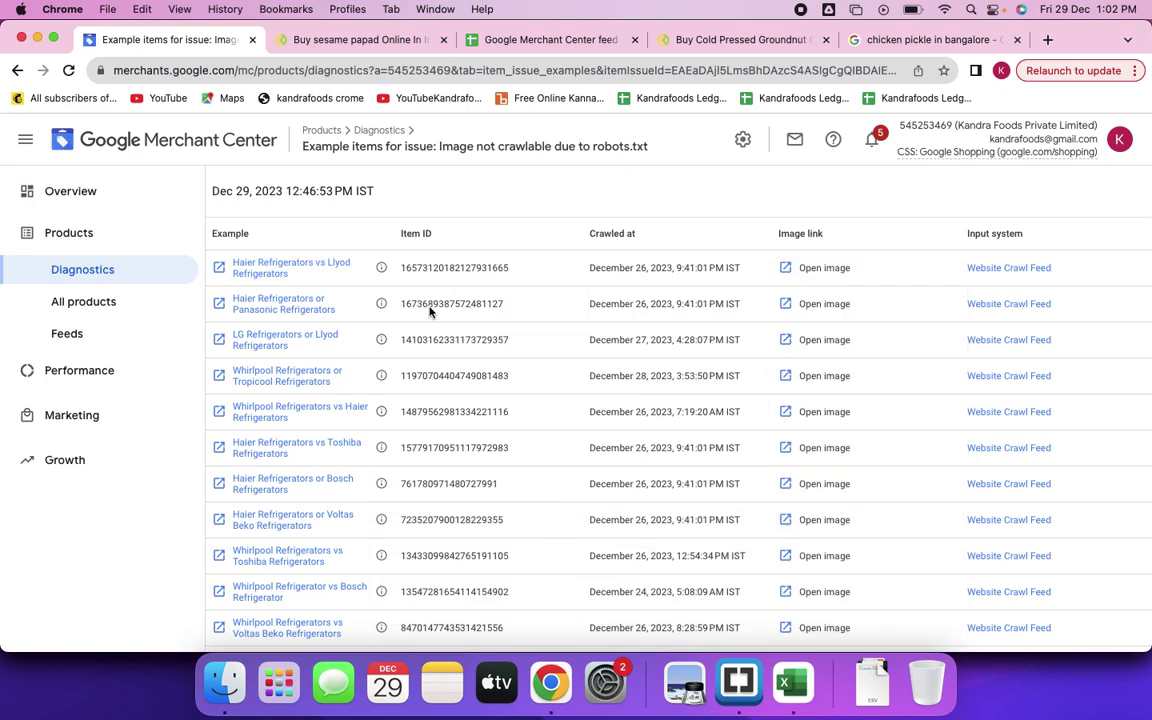
Return to the Diagnostics item issues and review the remaining issues in the list.
{"action": "left_click", "coordinate": [17, 71]}
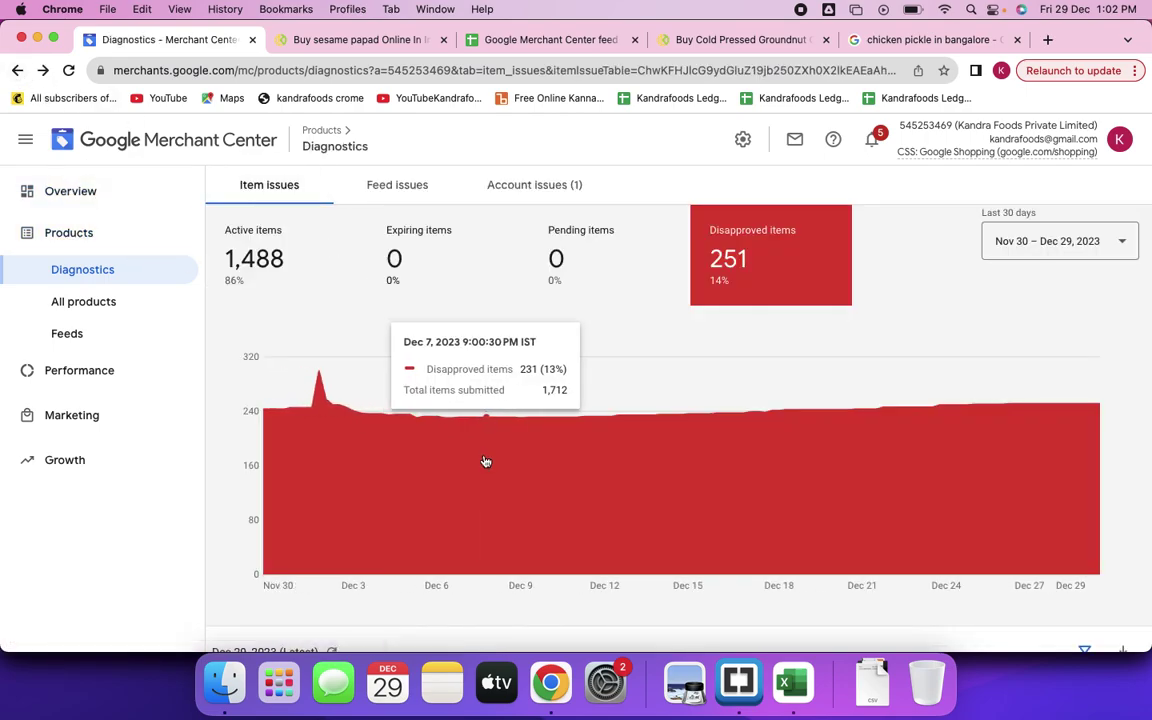
{"action": "scroll", "coordinate": [483, 460], "scroll_direction": "down", "scroll_amount": 8}
{"action": "scroll", "coordinate": [483, 460], "scroll_direction": "down", "scroll_amount": 2}
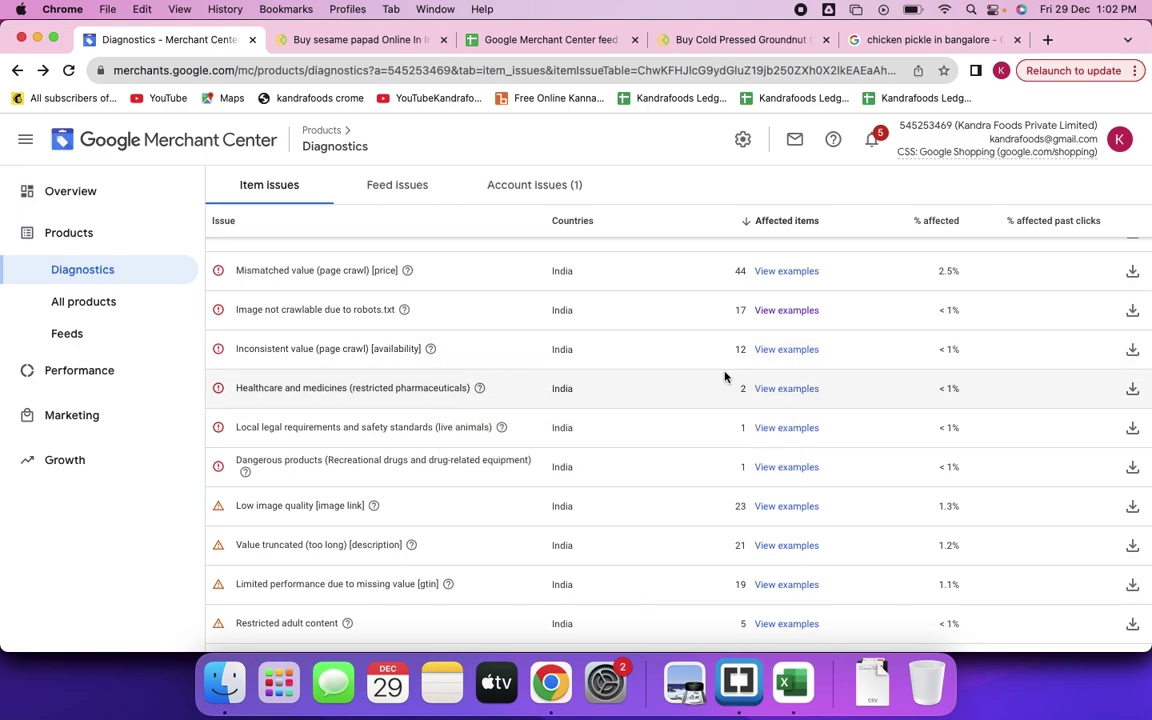
Open the examples for Inconsistent value (page crawl) [availability] and check the details of Panchadara Chilakalu In Chennai.
{"action": "left_click", "coordinate": [776, 352]}
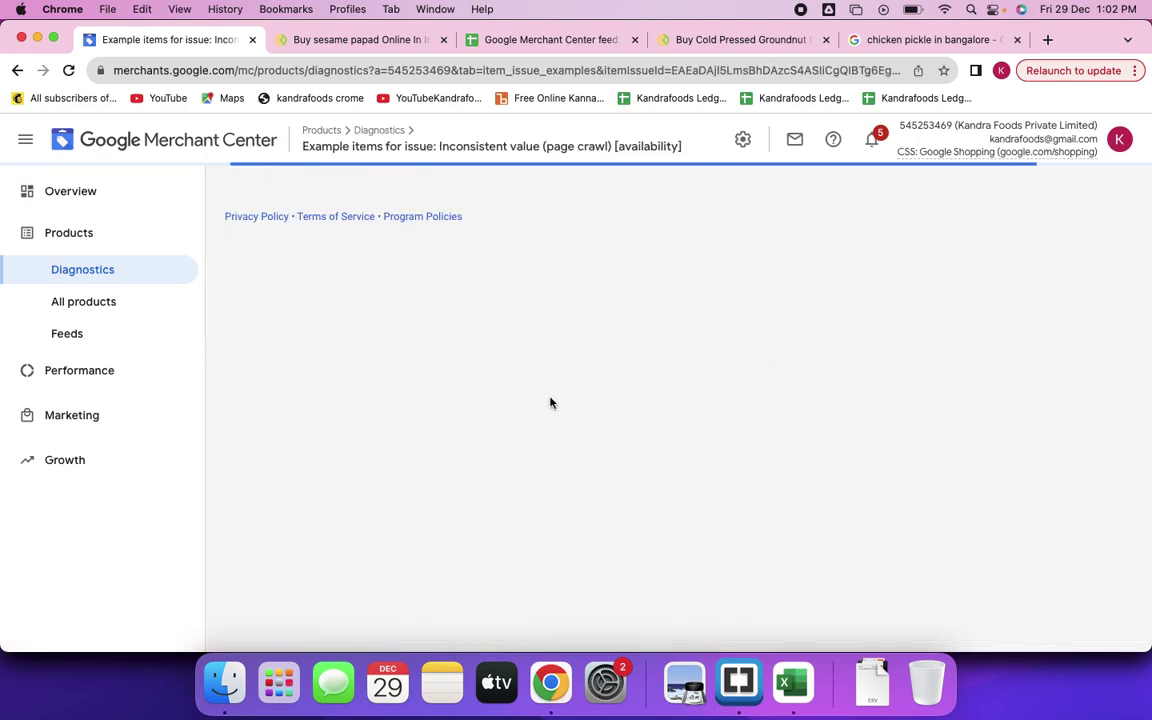
{"action": "scroll", "coordinate": [546, 407], "scroll_direction": "down", "scroll_amount": 1}
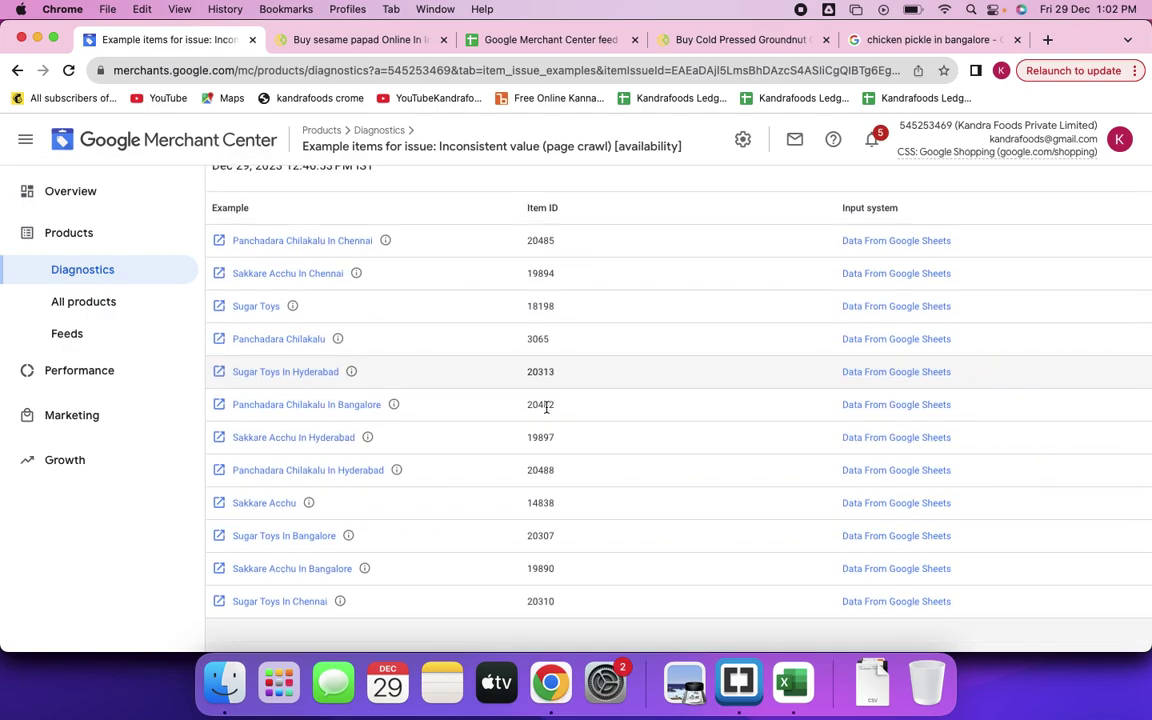
{"action": "scroll", "coordinate": [546, 407], "scroll_direction": "down", "scroll_amount": 3}
{"action": "scroll", "coordinate": [546, 407], "scroll_direction": "up", "scroll_amount": 5}
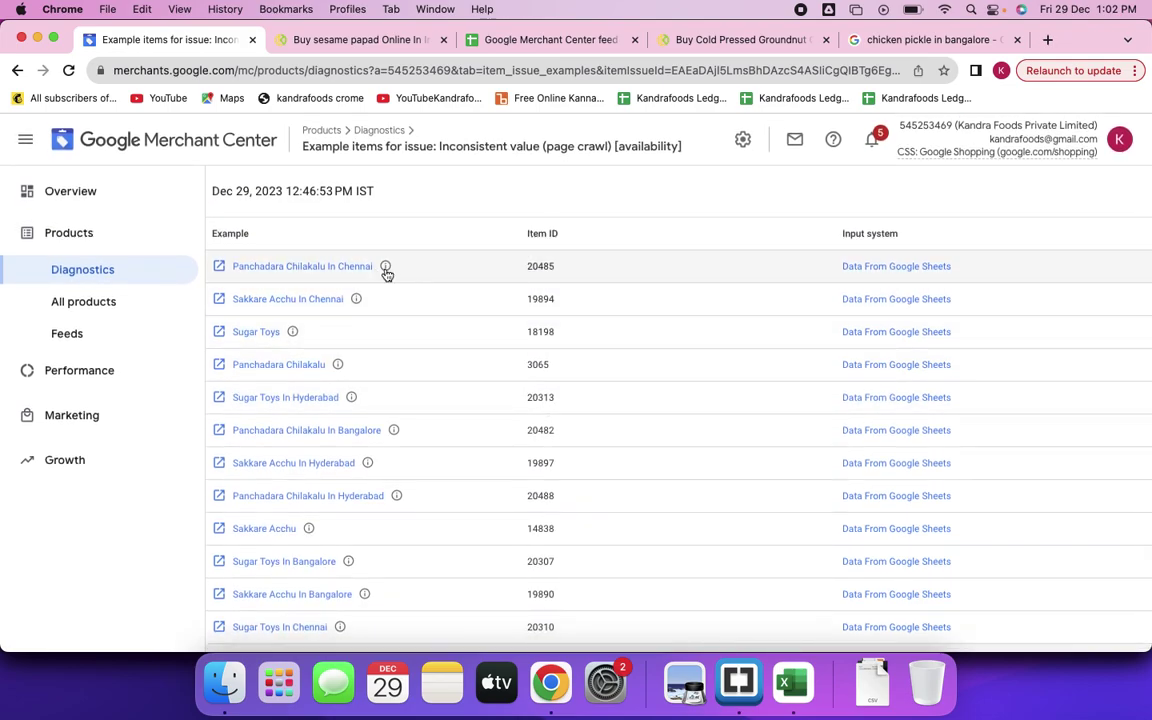
{"action": "mouse_move", "coordinate": [386, 270]}
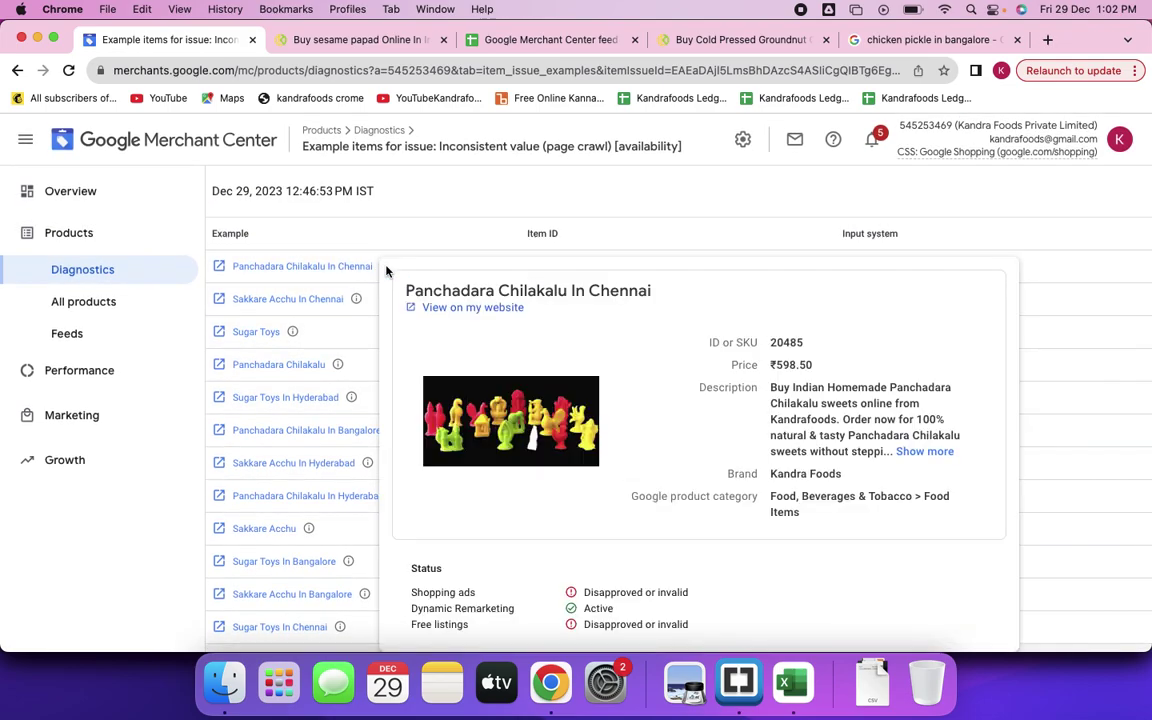
Compare the full Panchadara Chilakalu In Chennai item with its product page, then return to the Diagnostics item issues.
{"action": "left_click", "coordinate": [324, 267]}
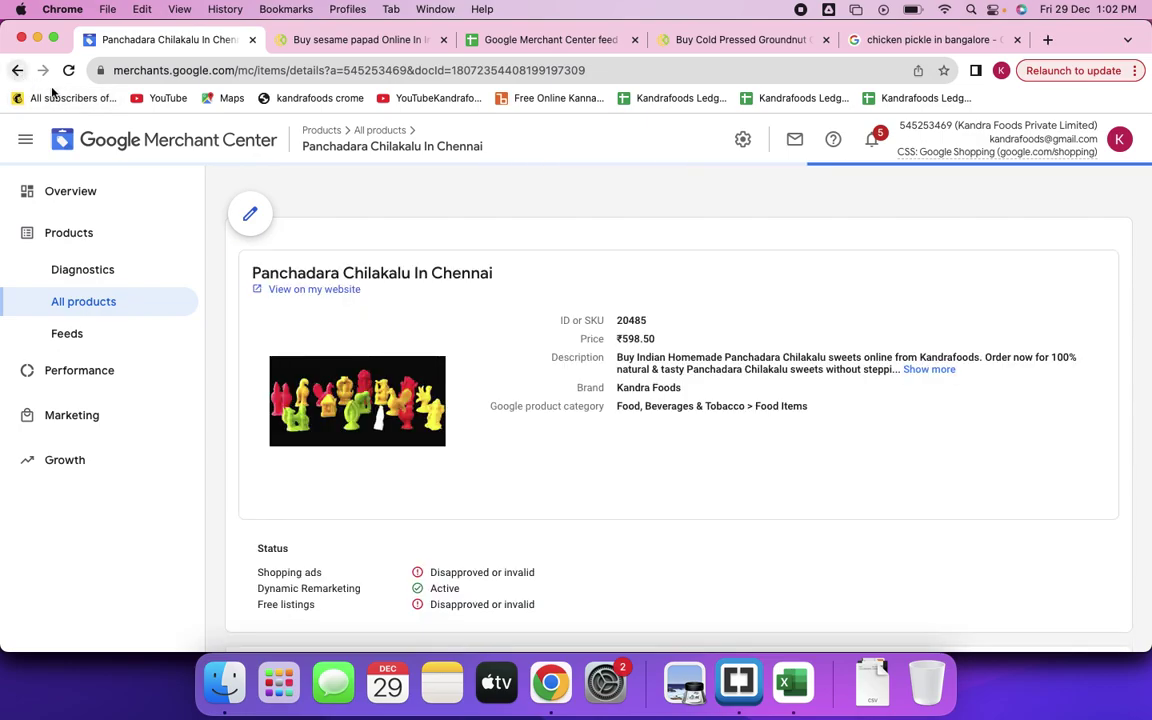
{"action": "left_click", "coordinate": [303, 291]}
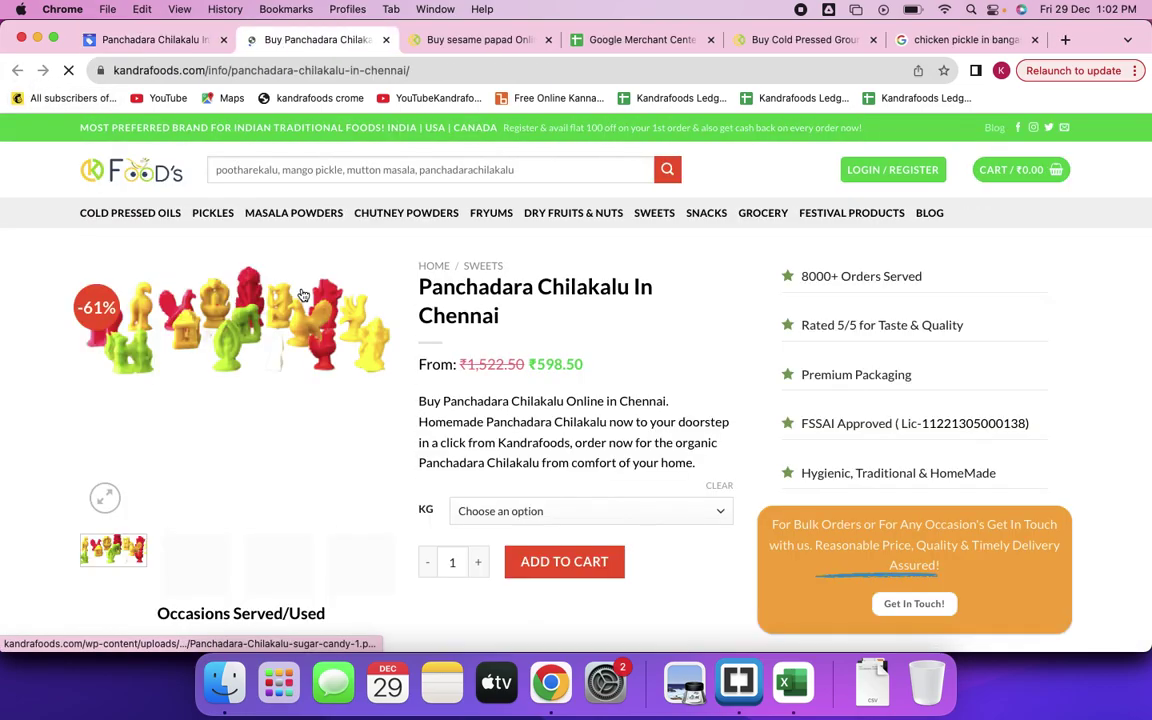
{"action": "left_click", "coordinate": [165, 38]}
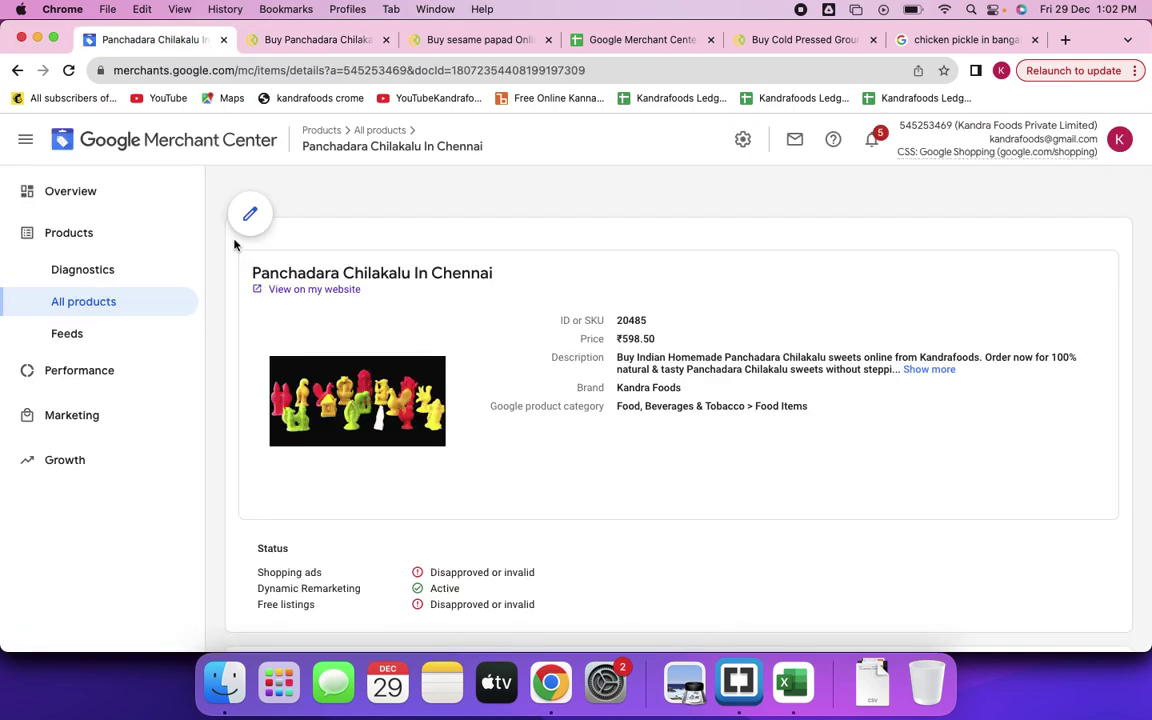
{"action": "left_click", "coordinate": [17, 71]}
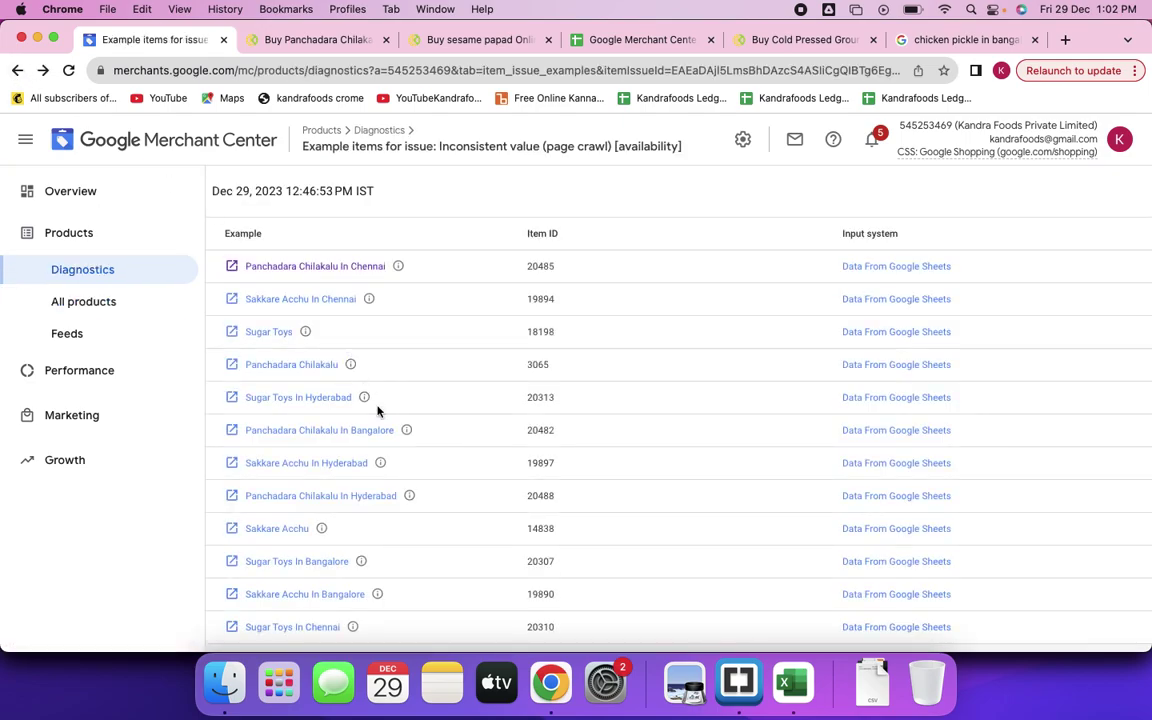
{"action": "left_click", "coordinate": [18, 71]}
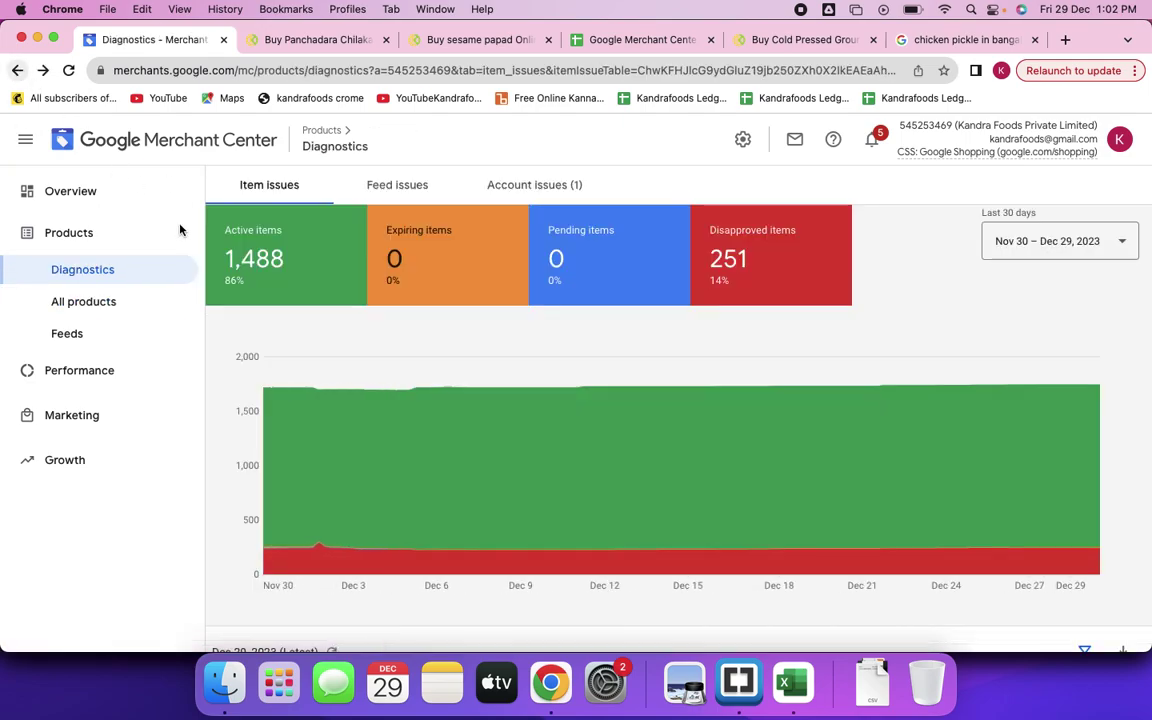
Hide the active, expiring and pending items in the Diagnostics chart, leaving only the disapproved items.
{"action": "left_click", "coordinate": [285, 281]}
{"action": "left_click", "coordinate": [437, 290]}
{"action": "left_click", "coordinate": [590, 279]}
Check Oora Mirapakayalu(Challa Mirapakayalu) in the Healthcare and medicines (restricted pharmaceuticals) examples, then return to Diagnostics.
{"action": "scroll", "coordinate": [530, 391], "scroll_direction": "down", "scroll_amount": 10}
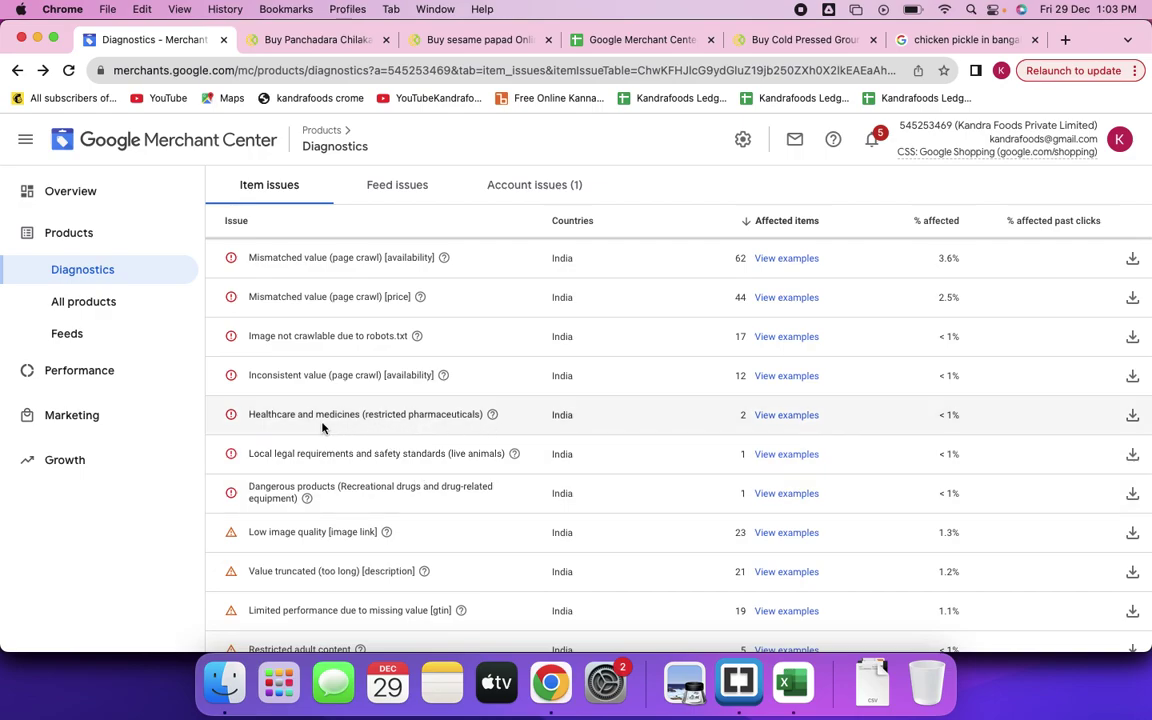
{"action": "left_click", "coordinate": [785, 416]}
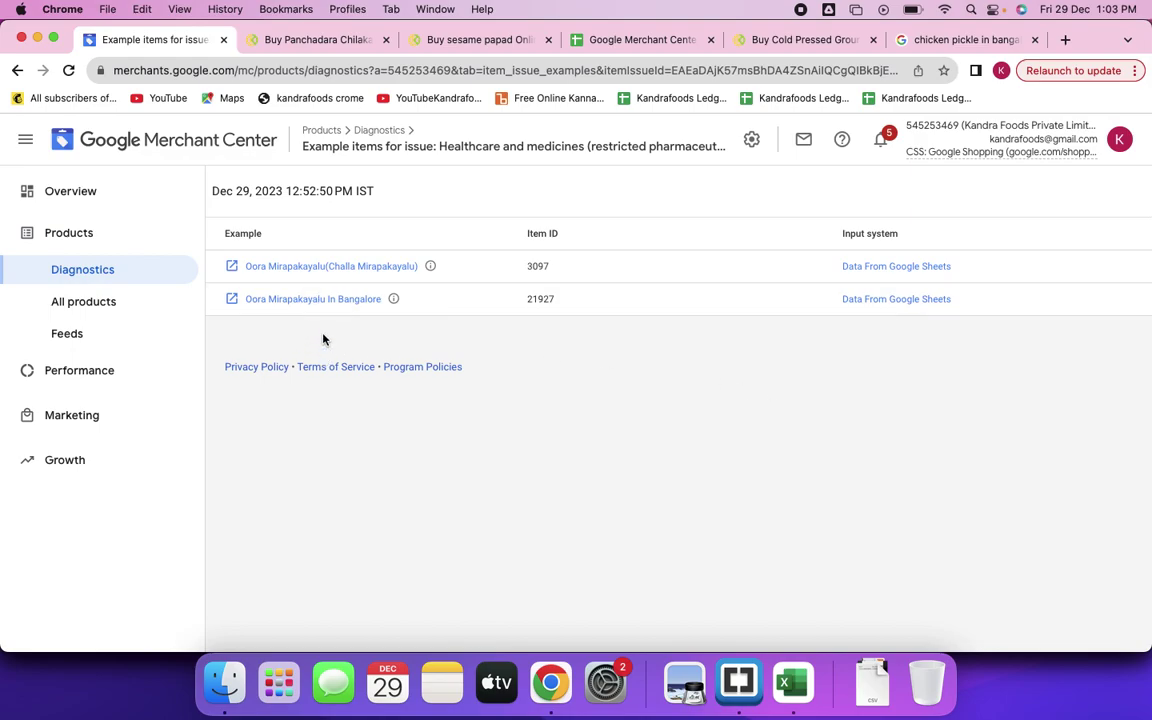
{"action": "mouse_move", "coordinate": [432, 267]}
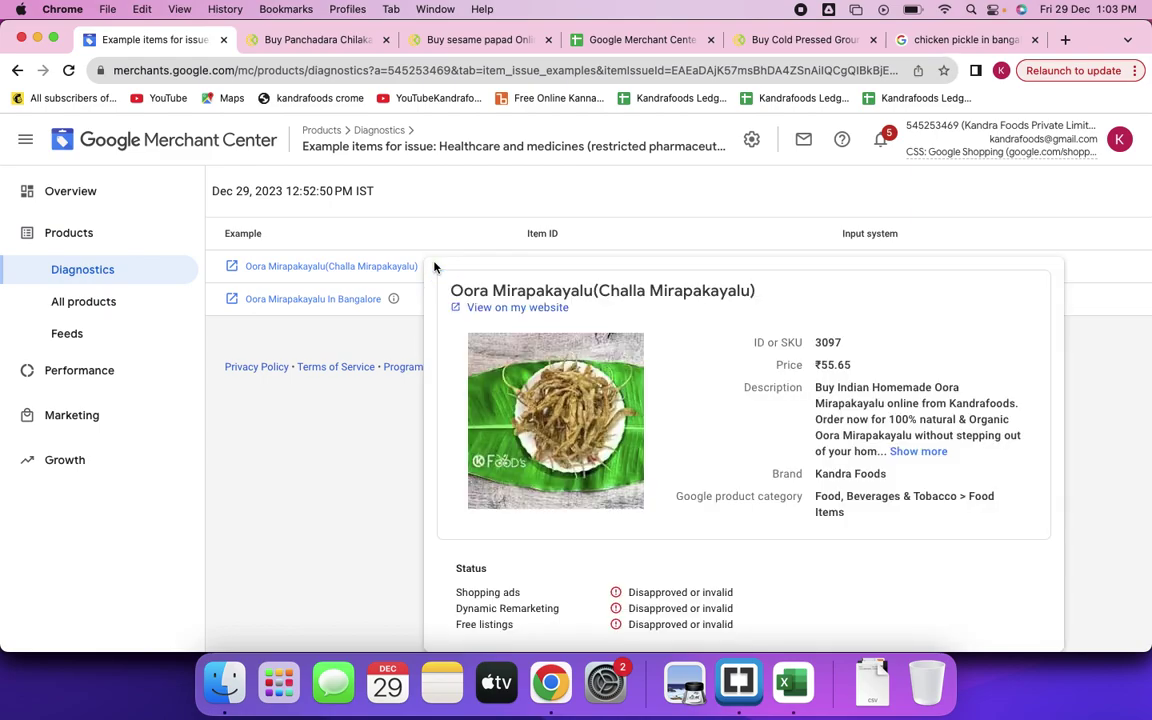
{"action": "left_click", "coordinate": [17, 71]}
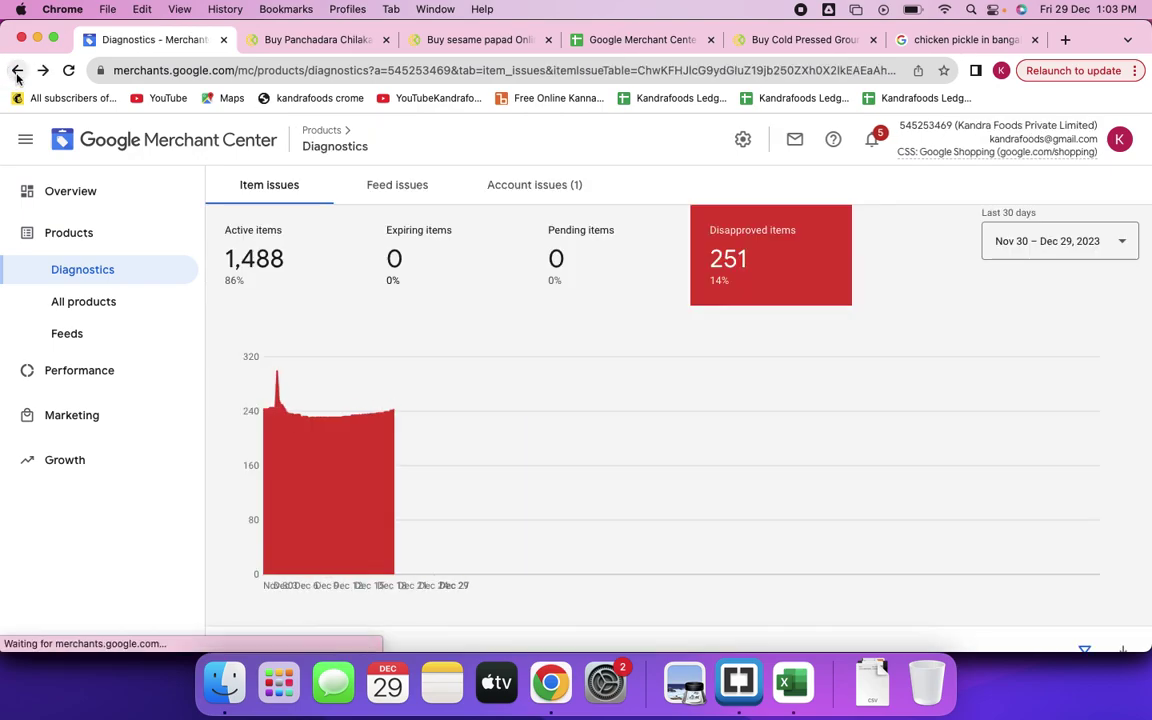
Open the examples for Local legal requirements and safety standards (live animals) and check the Peanut Burfi item's details.
{"action": "scroll", "coordinate": [419, 400], "scroll_direction": "down", "scroll_amount": 10}
{"action": "scroll", "coordinate": [419, 400], "scroll_direction": "up", "scroll_amount": 3}
{"action": "scroll", "coordinate": [419, 400], "scroll_direction": "up", "scroll_amount": 2}
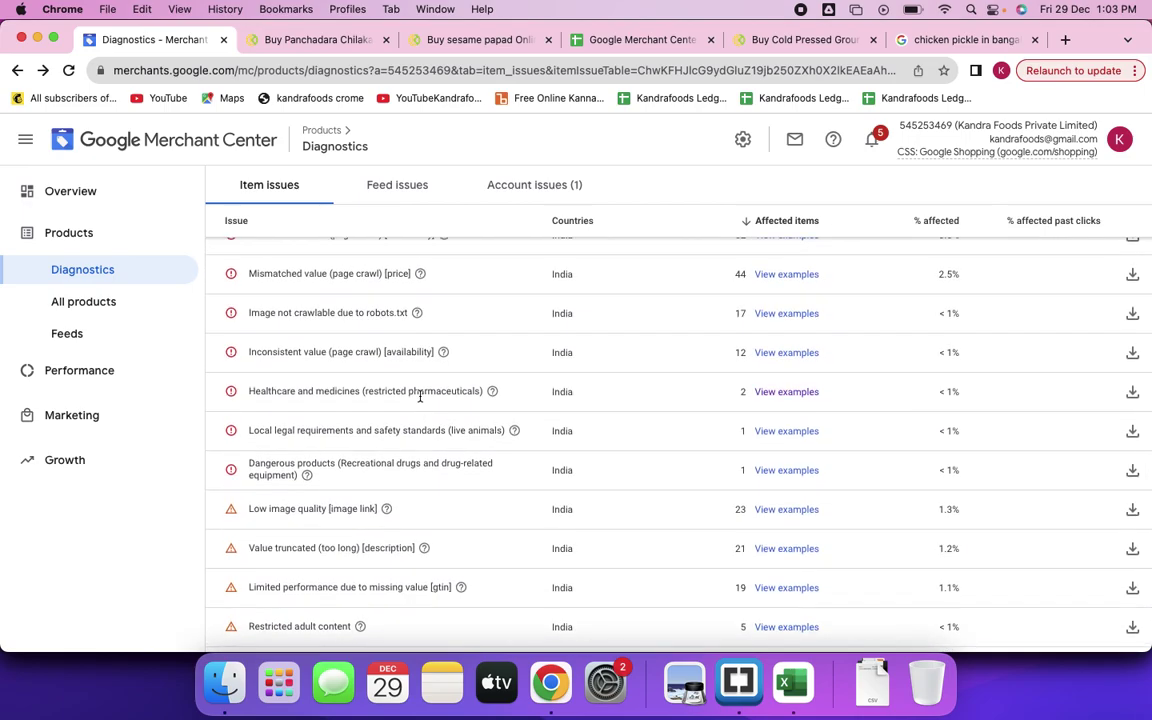
{"action": "left_click", "coordinate": [782, 435]}
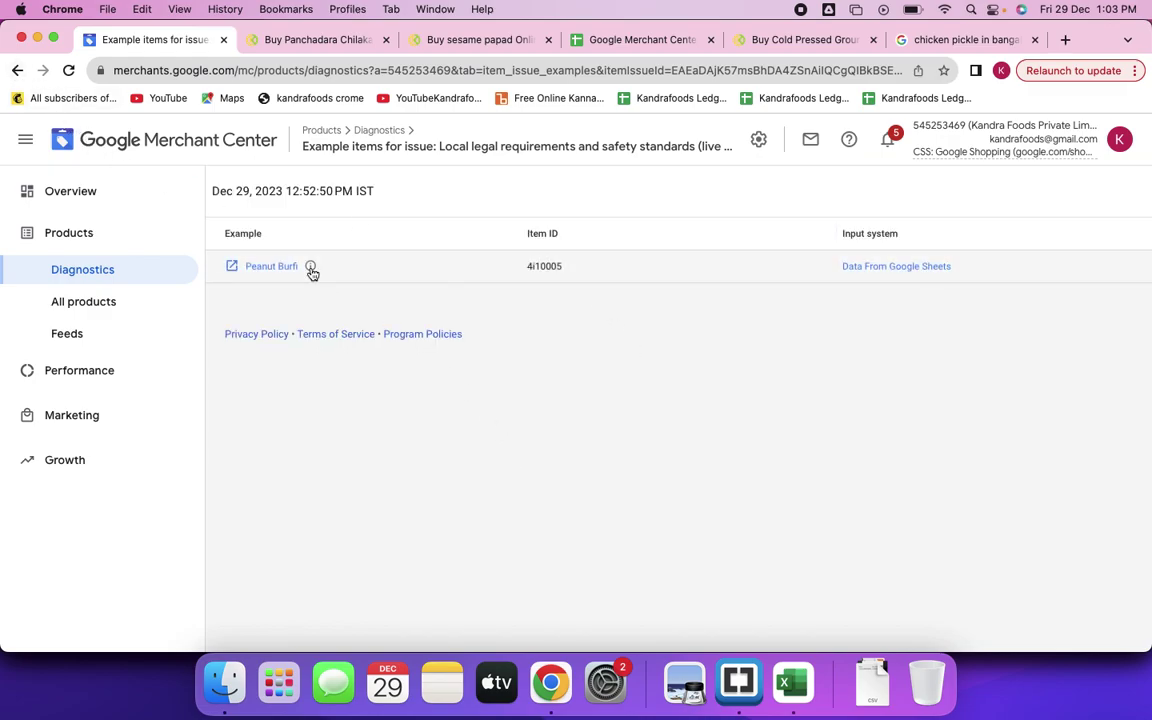
{"action": "mouse_move", "coordinate": [310, 267]}
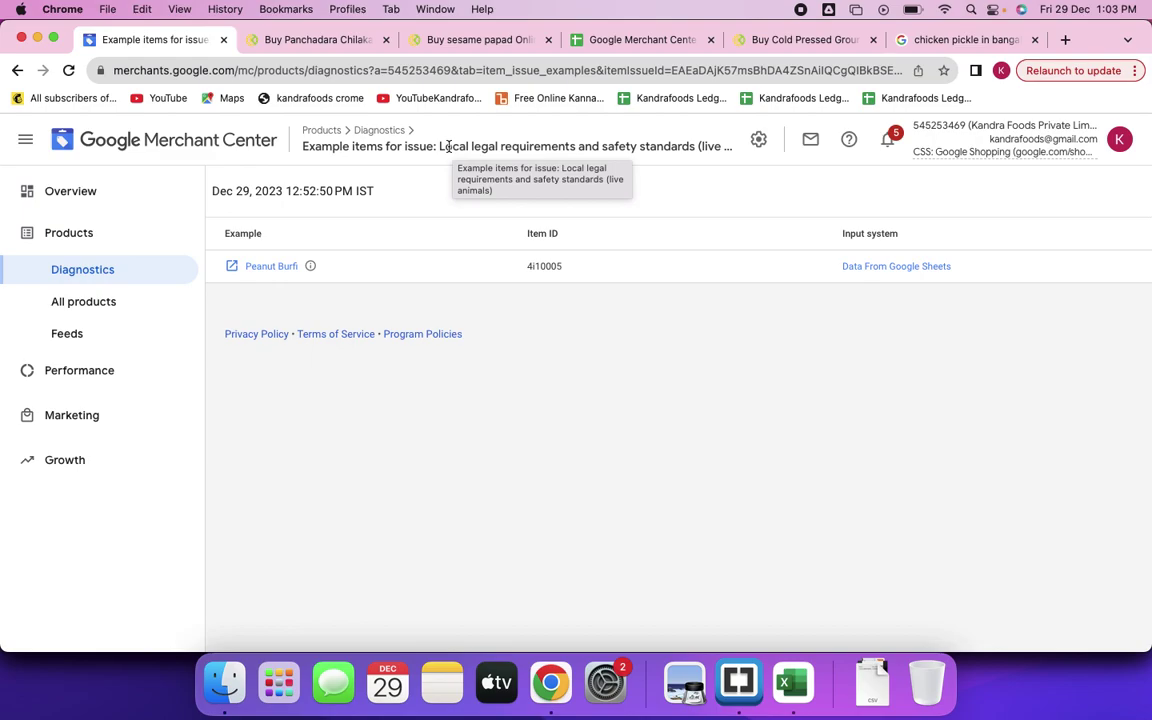
Return to the Diagnostics item issues and look through the lower part of the issue list.
{"action": "left_click", "coordinate": [16, 72]}
{"action": "scroll", "coordinate": [408, 343], "scroll_direction": "down", "scroll_amount": 2}
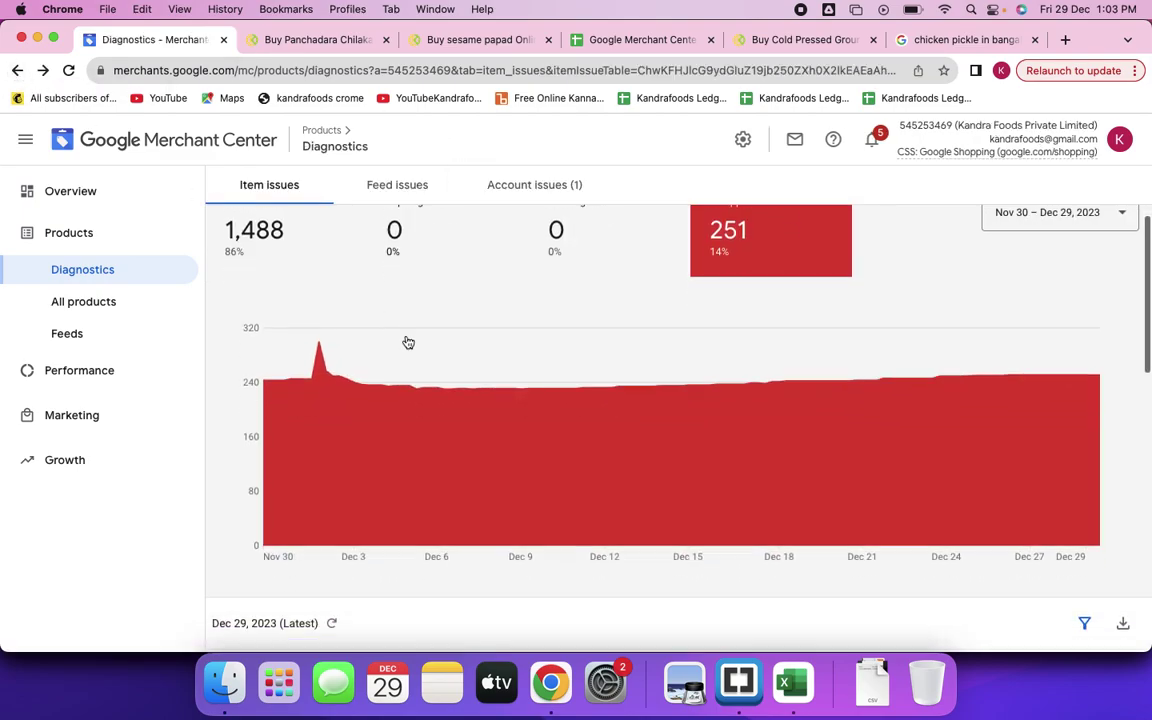
{"action": "scroll", "coordinate": [408, 343], "scroll_direction": "down", "scroll_amount": 10}
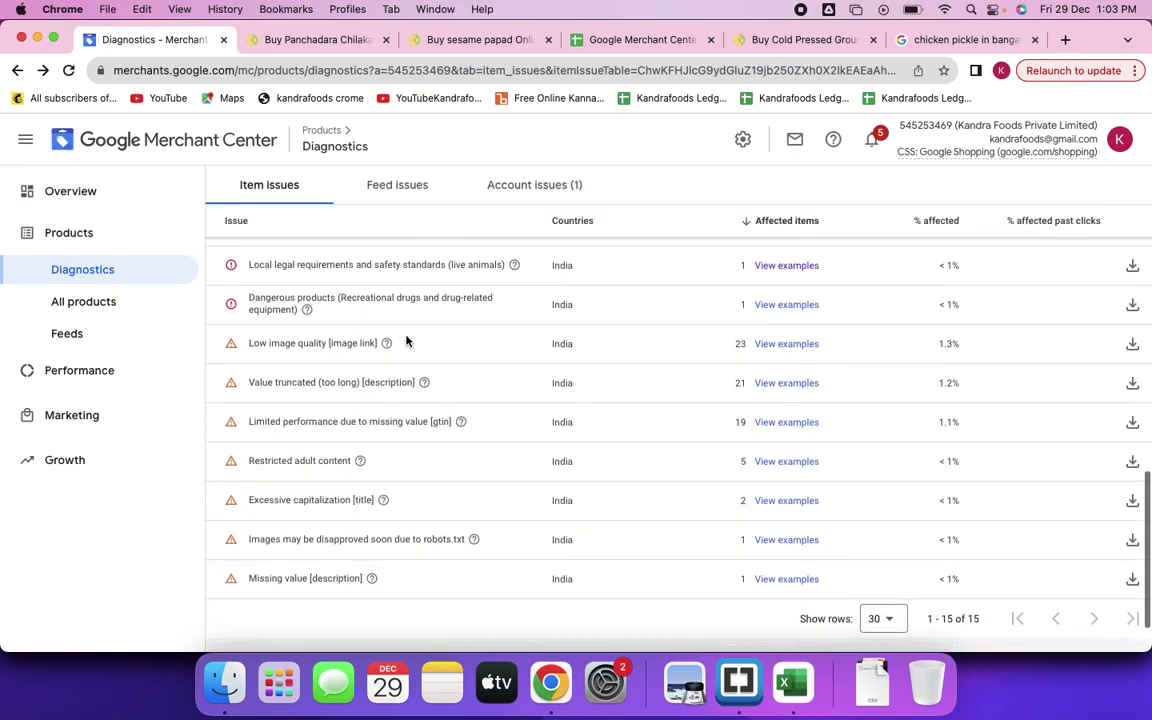
{"action": "scroll", "coordinate": [406, 340], "scroll_direction": "up", "scroll_amount": 1}
{"action": "scroll", "coordinate": [406, 343], "scroll_direction": "right", "scroll_amount": 3}
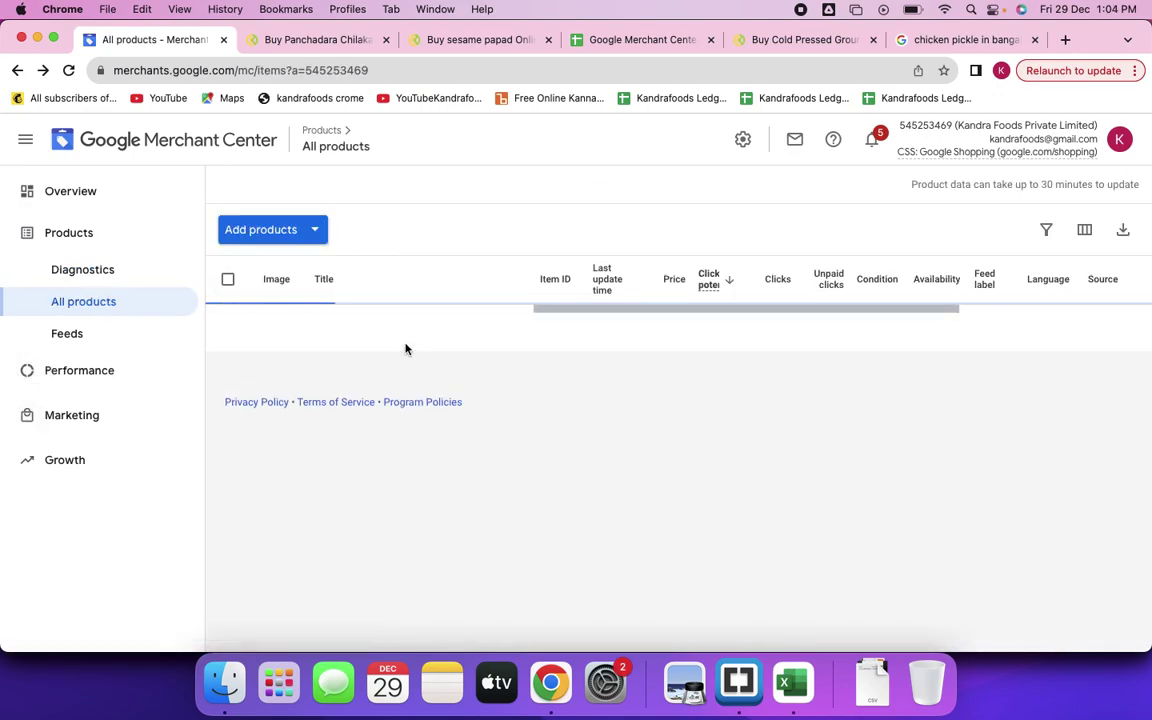
{"action": "scroll", "coordinate": [406, 349], "scroll_direction": "right", "scroll_amount": 2}
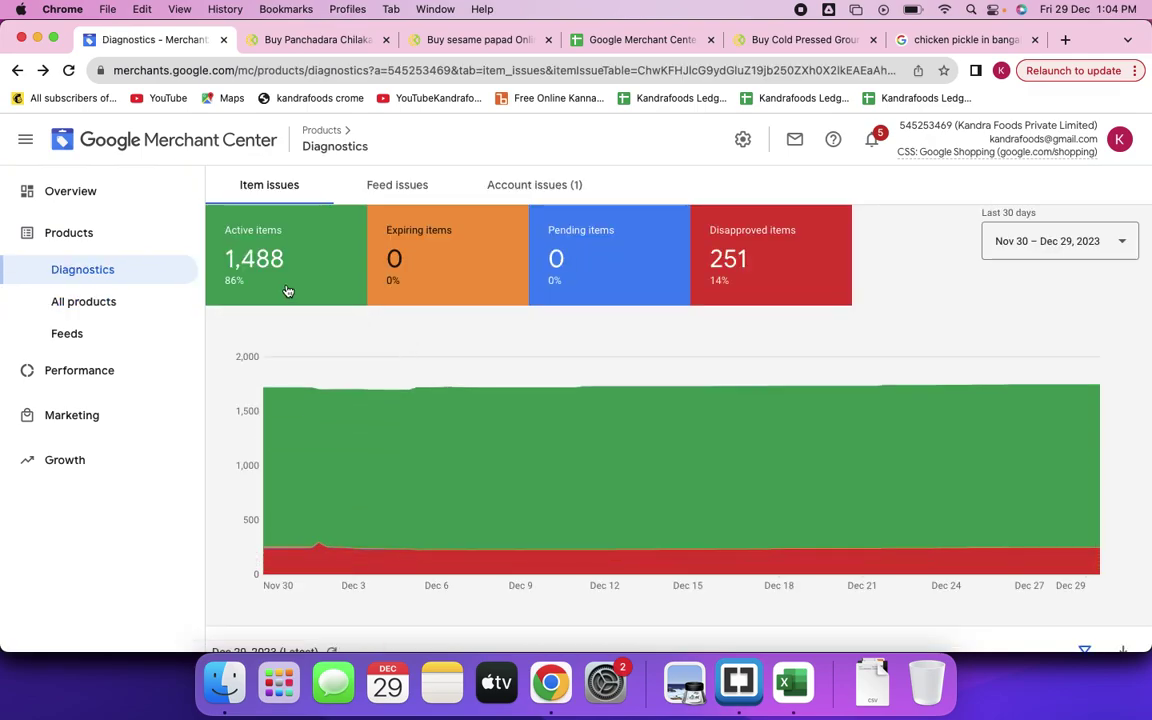
Limit the Diagnostics chart to disapproved items again by hiding the active, expiring and pending items.
{"action": "left_click", "coordinate": [300, 290]}
{"action": "left_click", "coordinate": [462, 288]}
{"action": "left_click", "coordinate": [636, 293]}
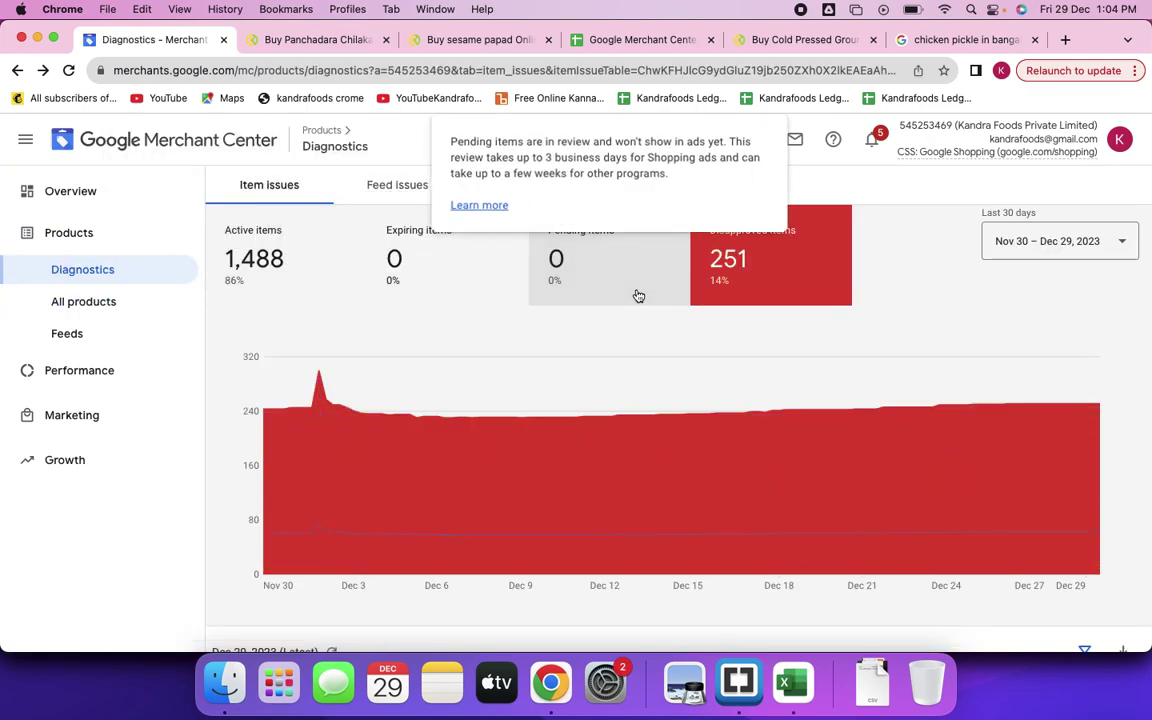
Review the example item for Dangerous products (Recreational drugs and drug-related equipment), then return to the Diagnostics item issues.
{"action": "scroll", "coordinate": [746, 424], "scroll_direction": "down", "scroll_amount": 10}
{"action": "scroll", "coordinate": [746, 421], "scroll_direction": "down", "scroll_amount": 3}
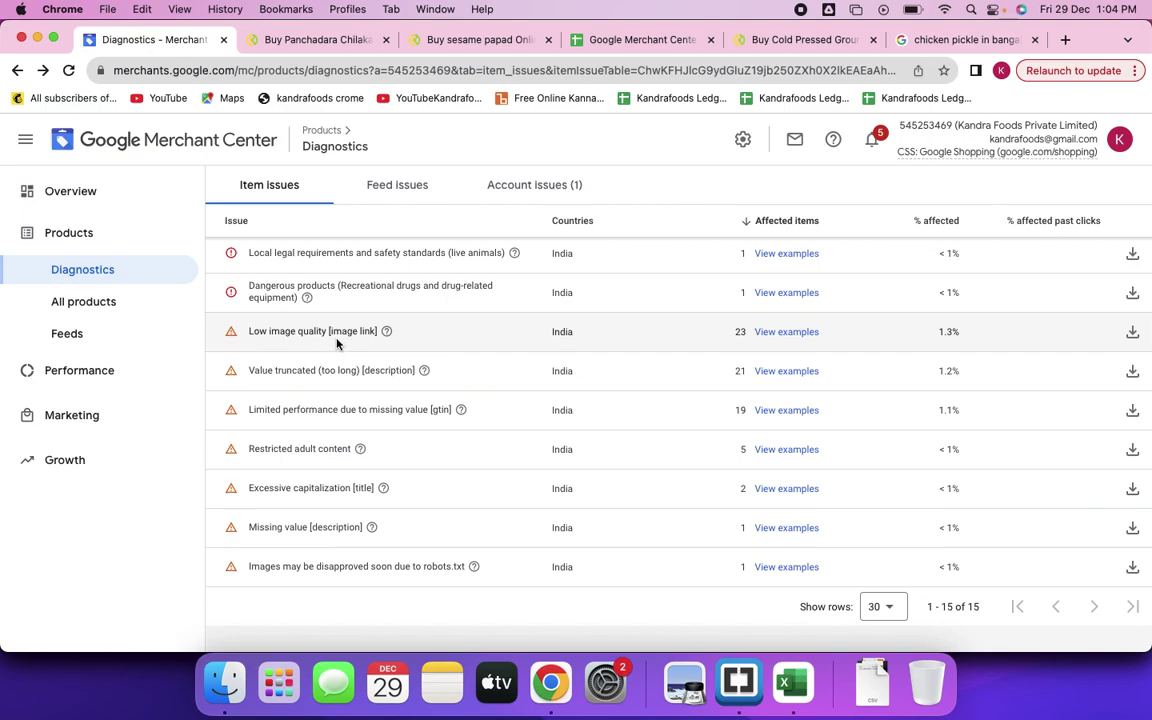
{"action": "mouse_move", "coordinate": [306, 297]}
{"action": "left_click", "coordinate": [786, 298]}
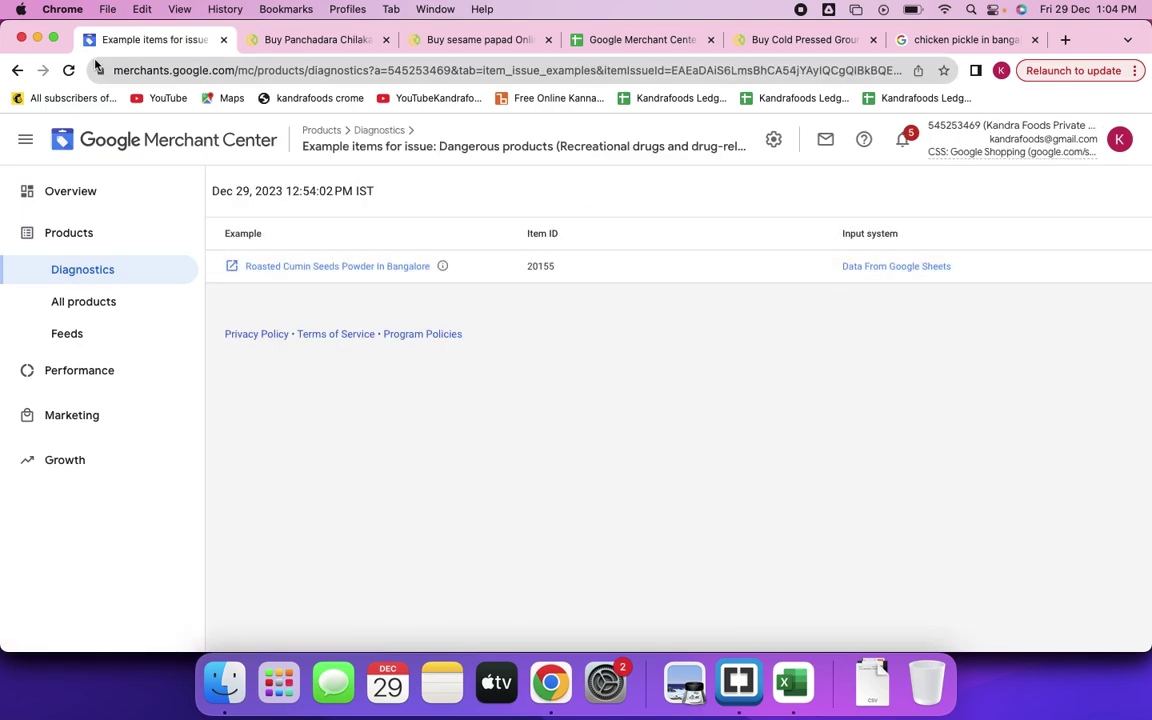
{"action": "left_click", "coordinate": [14, 70]}
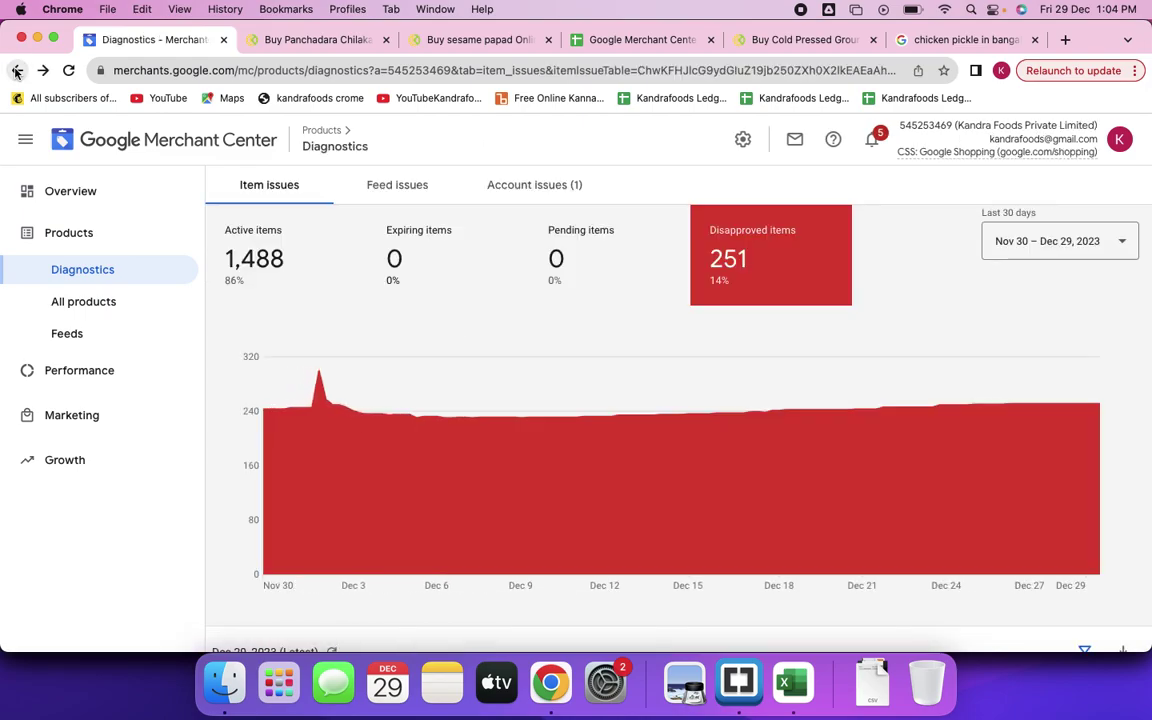
Review the example items for the Restricted adult content issue, then return to the Diagnostics item issues.
{"action": "scroll", "coordinate": [401, 531], "scroll_direction": "down", "scroll_amount": 10}
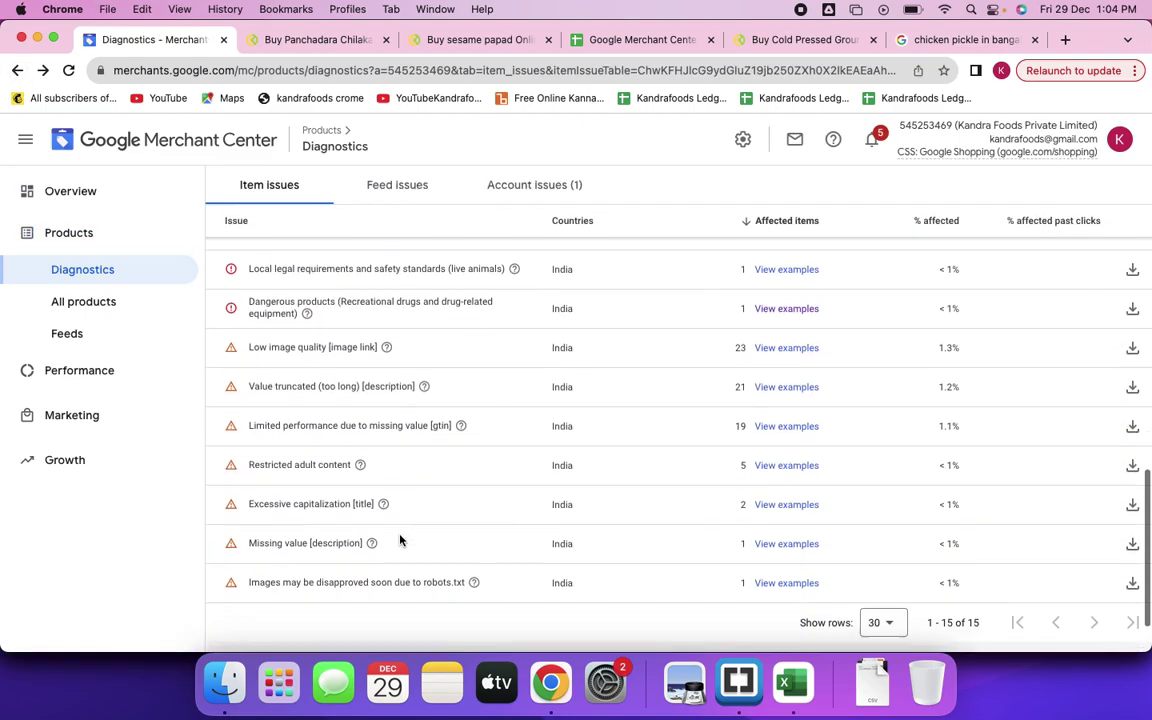
{"action": "scroll", "coordinate": [400, 540], "scroll_direction": "down", "scroll_amount": 2}
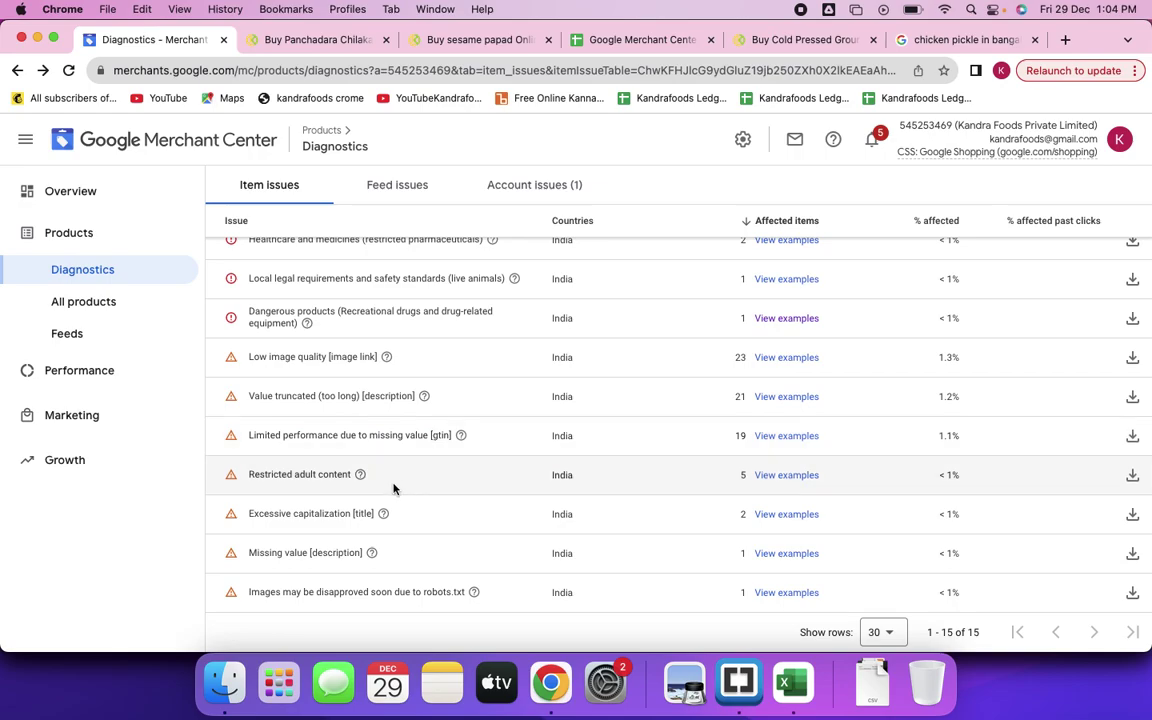
{"action": "left_click", "coordinate": [765, 477]}
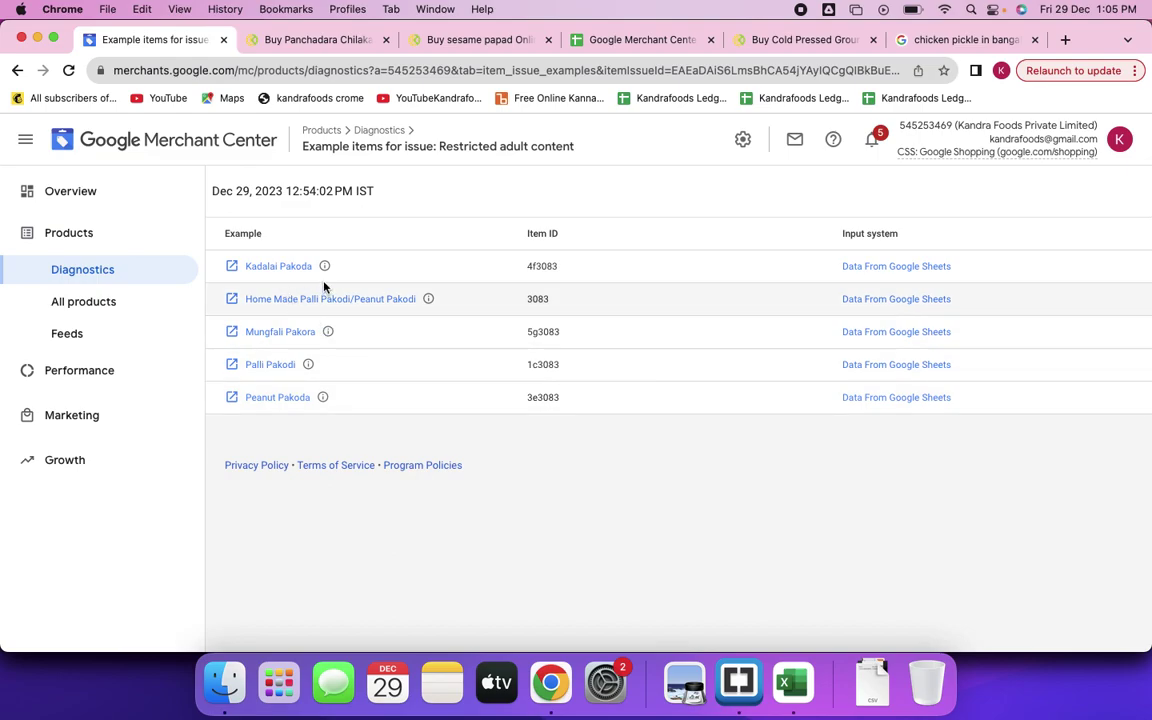
{"action": "left_click", "coordinate": [17, 71]}
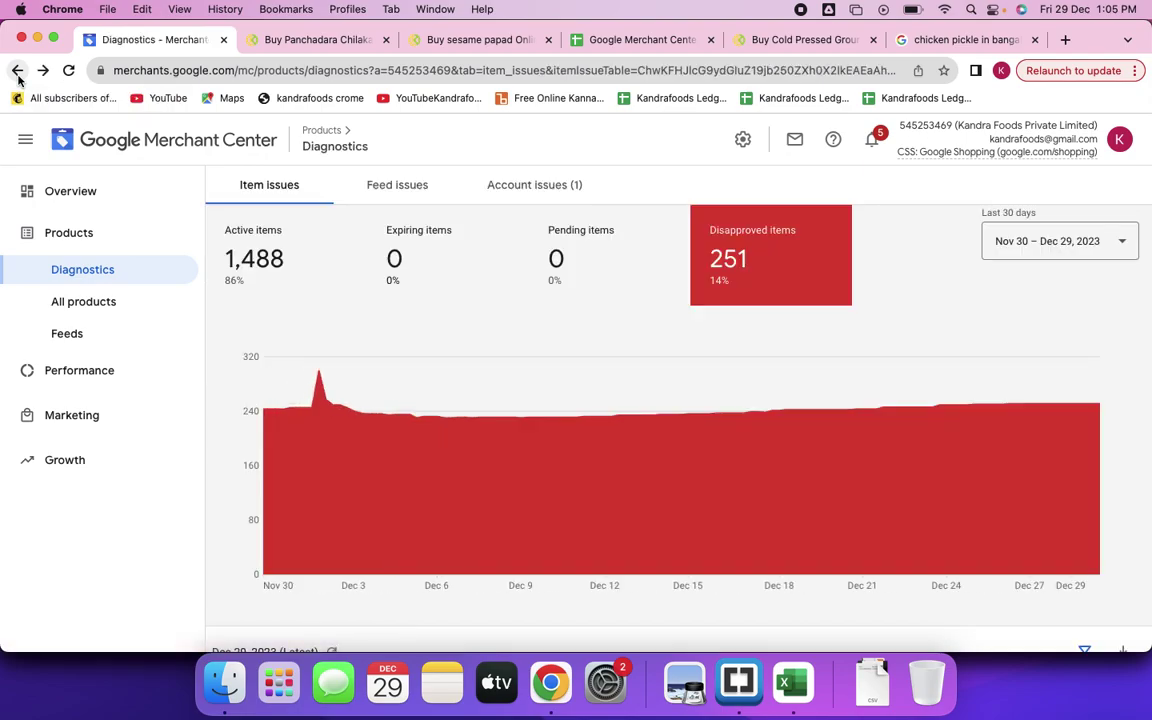
Review the remaining item issues and the disapproved items overview, then open the Performance dashboard.
{"action": "scroll", "coordinate": [306, 334], "scroll_direction": "down", "scroll_amount": 10}
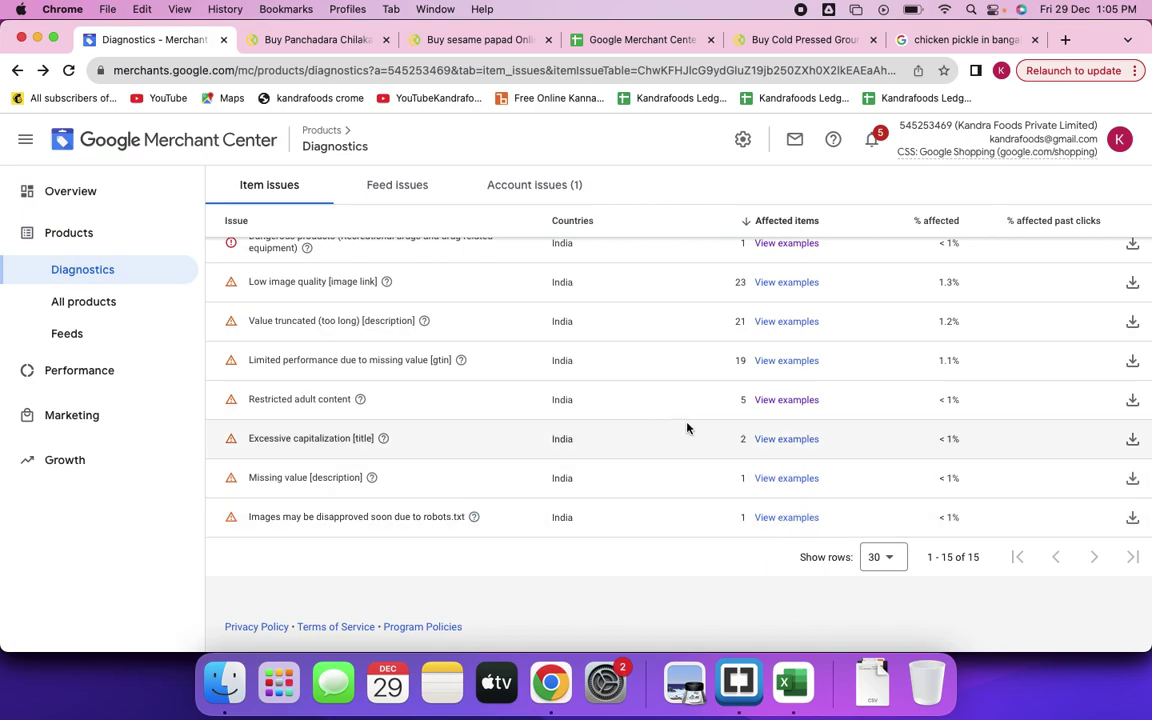
{"action": "scroll", "coordinate": [694, 429], "scroll_direction": "up", "scroll_amount": 10}
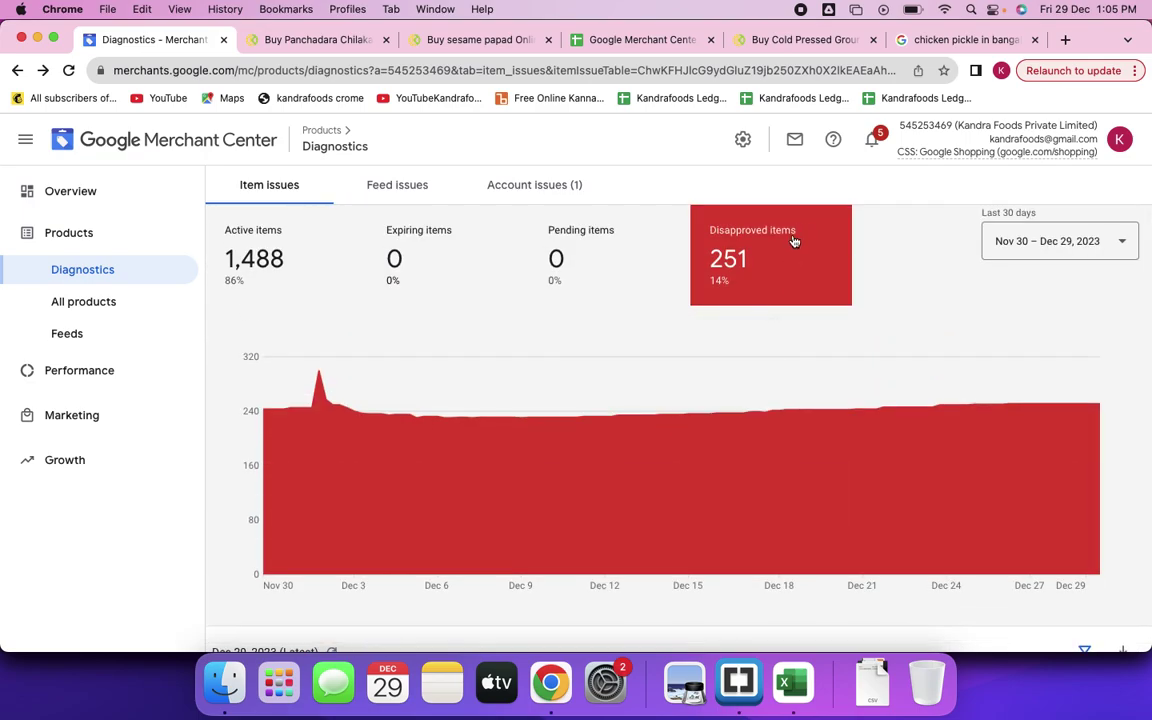
{"action": "mouse_move", "coordinate": [792, 237]}
{"action": "scroll", "coordinate": [841, 456], "scroll_direction": "down", "scroll_amount": 10}
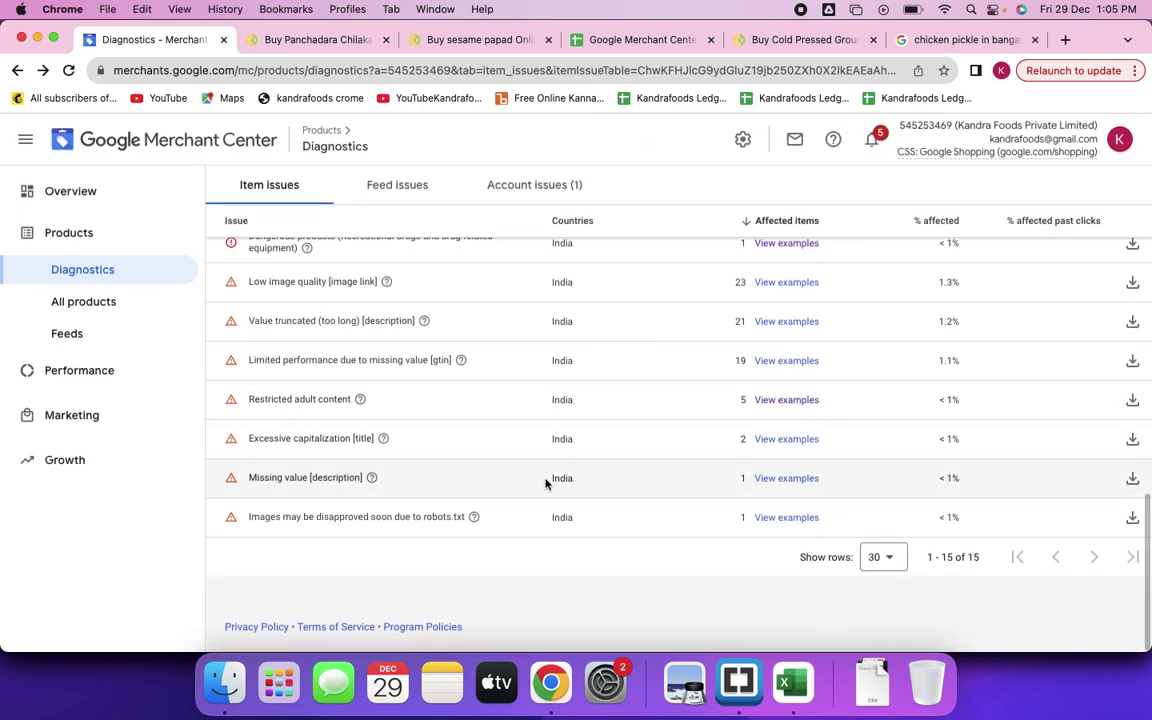
{"action": "scroll", "coordinate": [548, 481], "scroll_direction": "up", "scroll_amount": 3}
{"action": "scroll", "coordinate": [545, 484], "scroll_direction": "up", "scroll_amount": 10}
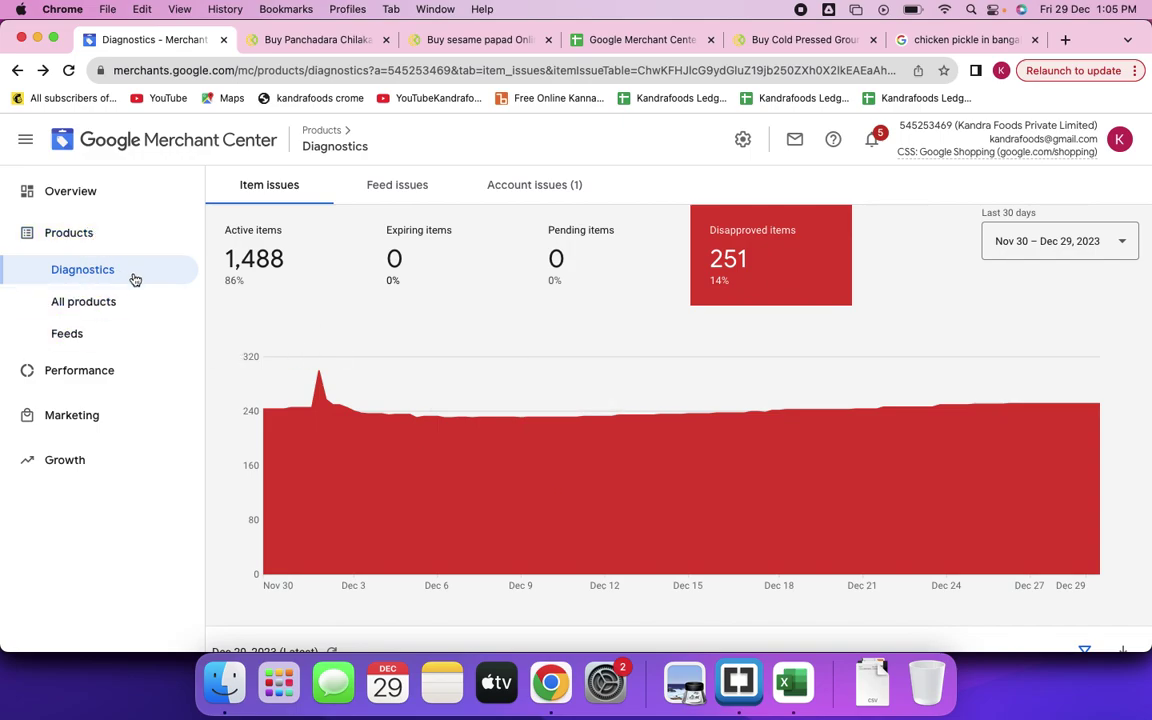
{"action": "left_click", "coordinate": [100, 372]}
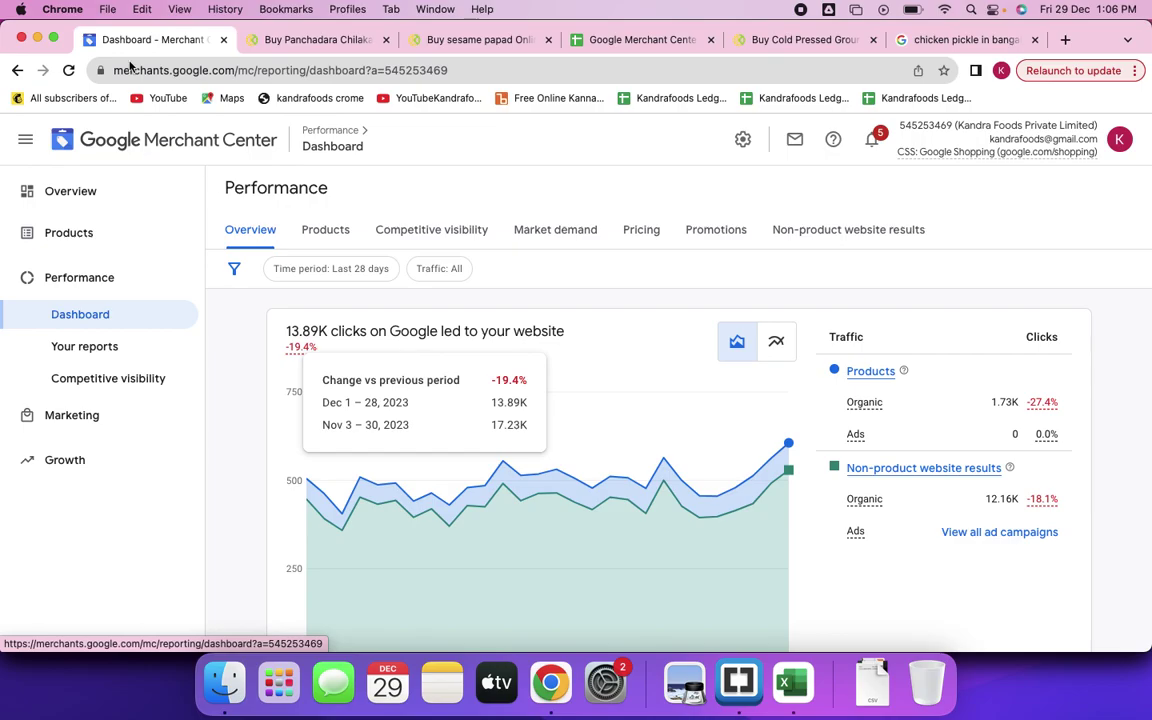
Switch to the Google Merchant Center feed spreadsheet and browse the product titles, descriptions and links further down Sheet1.
{"action": "left_click", "coordinate": [626, 40]}
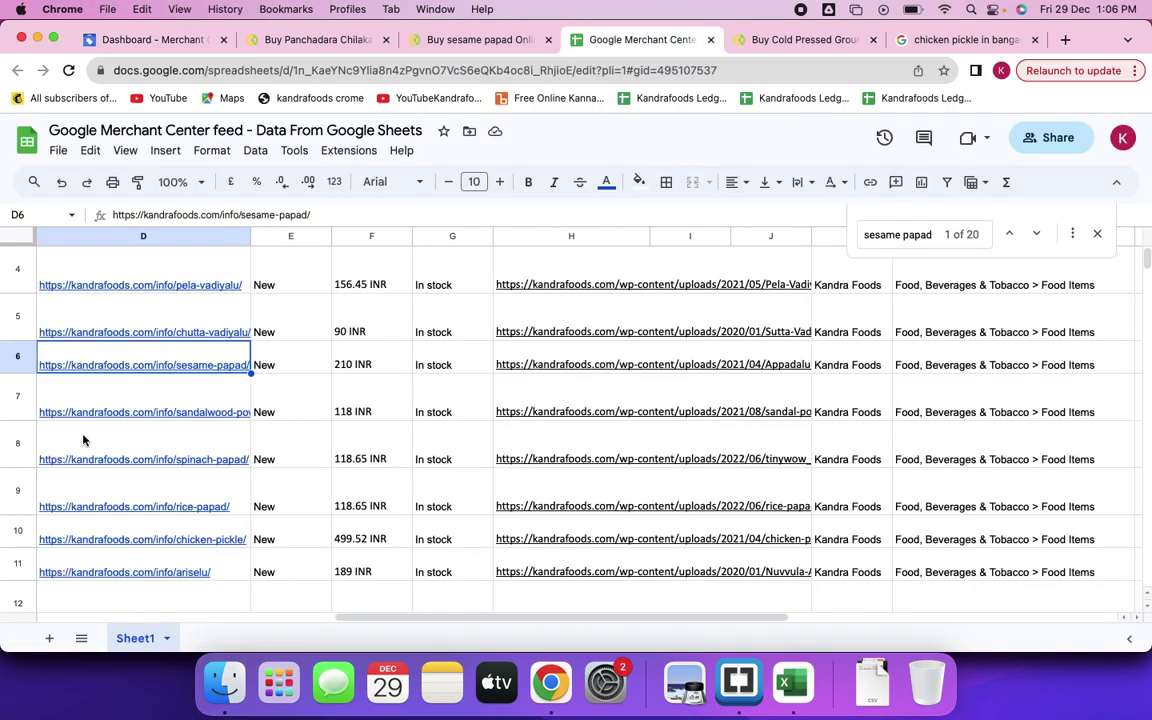
{"action": "scroll", "coordinate": [74, 390], "scroll_direction": "down", "scroll_amount": 20}
{"action": "scroll", "coordinate": [80, 420], "scroll_direction": "left", "scroll_amount": 3}
{"action": "scroll", "coordinate": [84, 440], "scroll_direction": "left", "scroll_amount": 3}
{"action": "scroll", "coordinate": [84, 440], "scroll_direction": "down", "scroll_amount": 20}
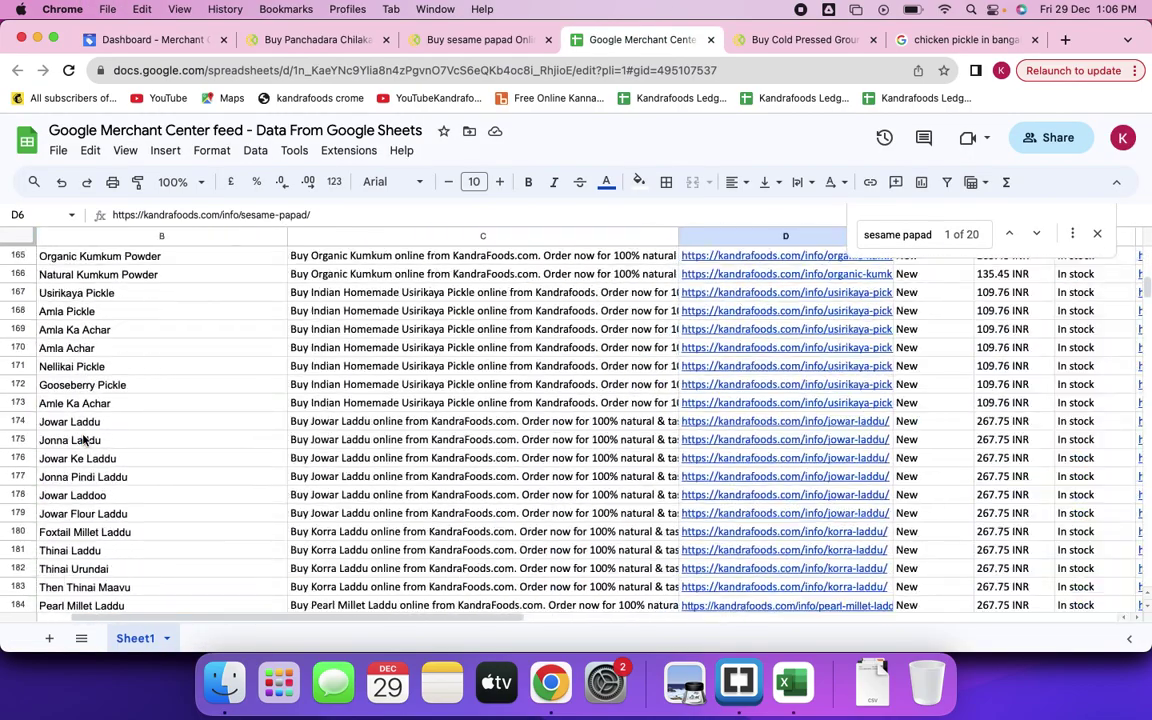
Browse the remaining feed rows in Sheet1, then return to the Merchant Center Performance dashboard and inspect the Dec 28, 2023 clicks.
{"action": "scroll", "coordinate": [84, 440], "scroll_direction": "down", "scroll_amount": 20}
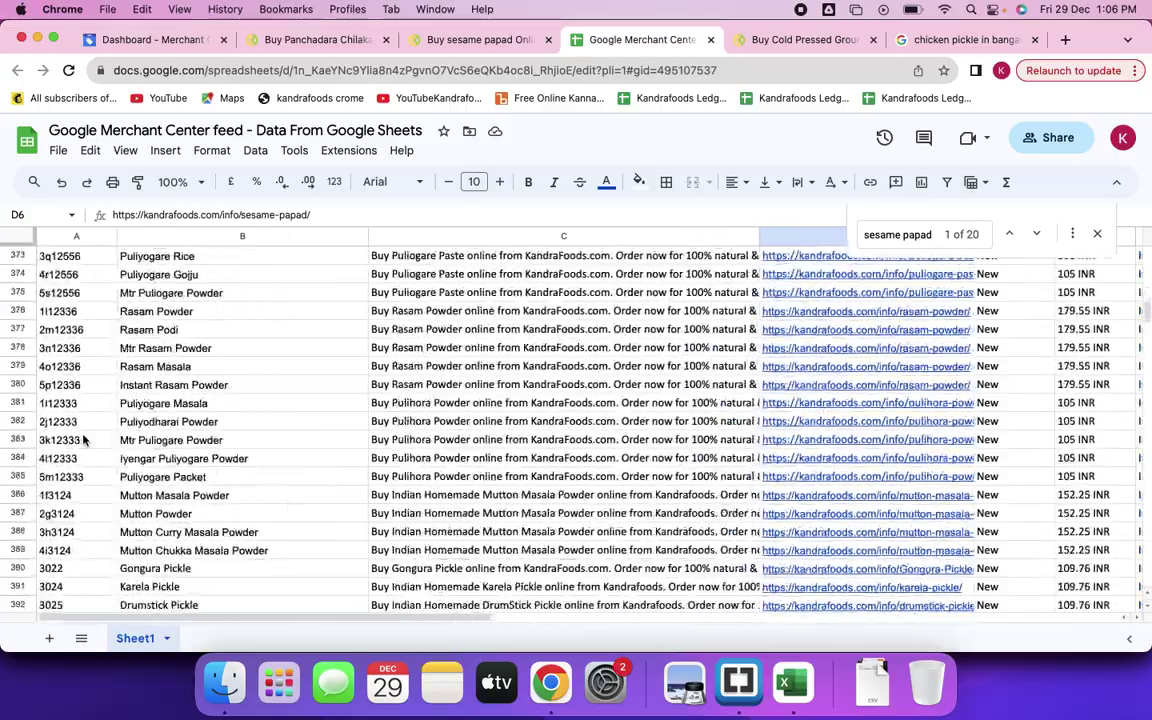
{"action": "scroll", "coordinate": [83, 440], "scroll_direction": "down", "scroll_amount": 20}
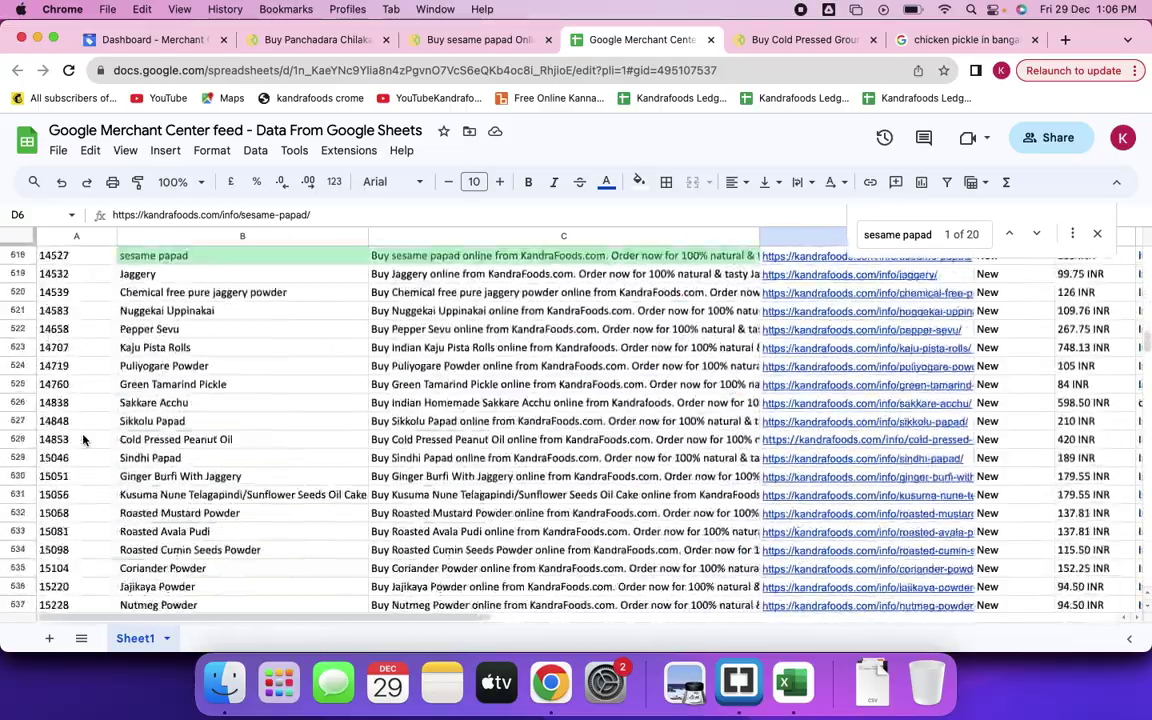
{"action": "scroll", "coordinate": [83, 440], "scroll_direction": "down", "scroll_amount": 20}
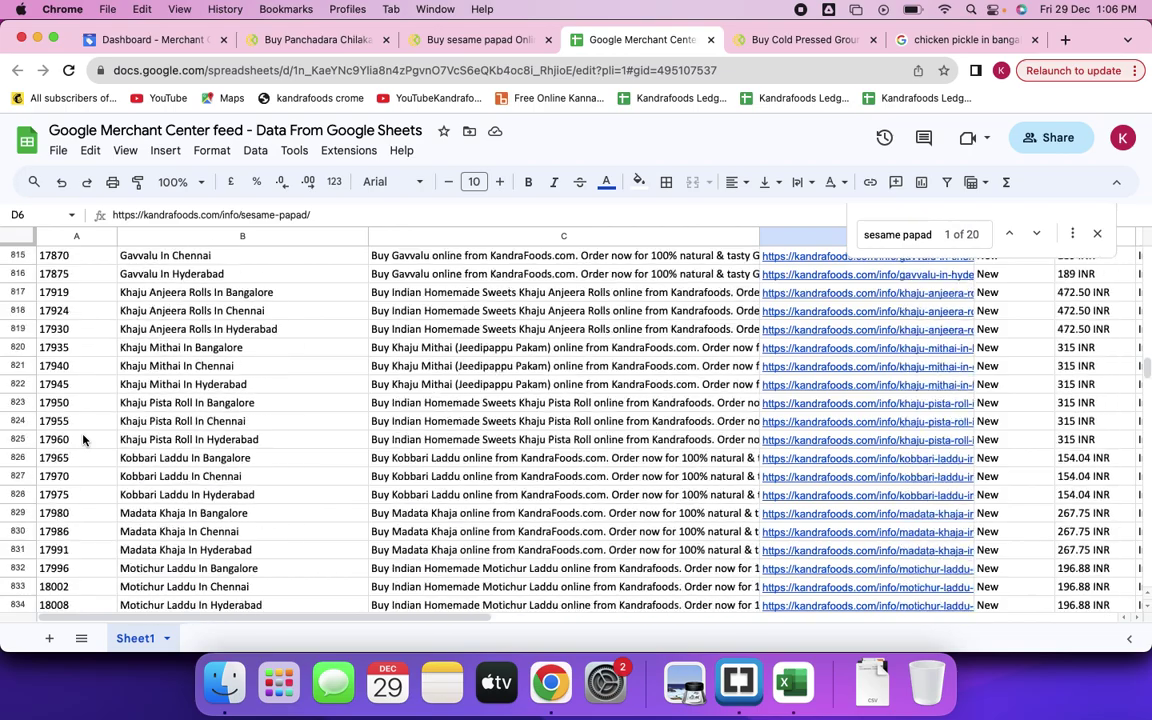
{"action": "left_click", "coordinate": [163, 42]}
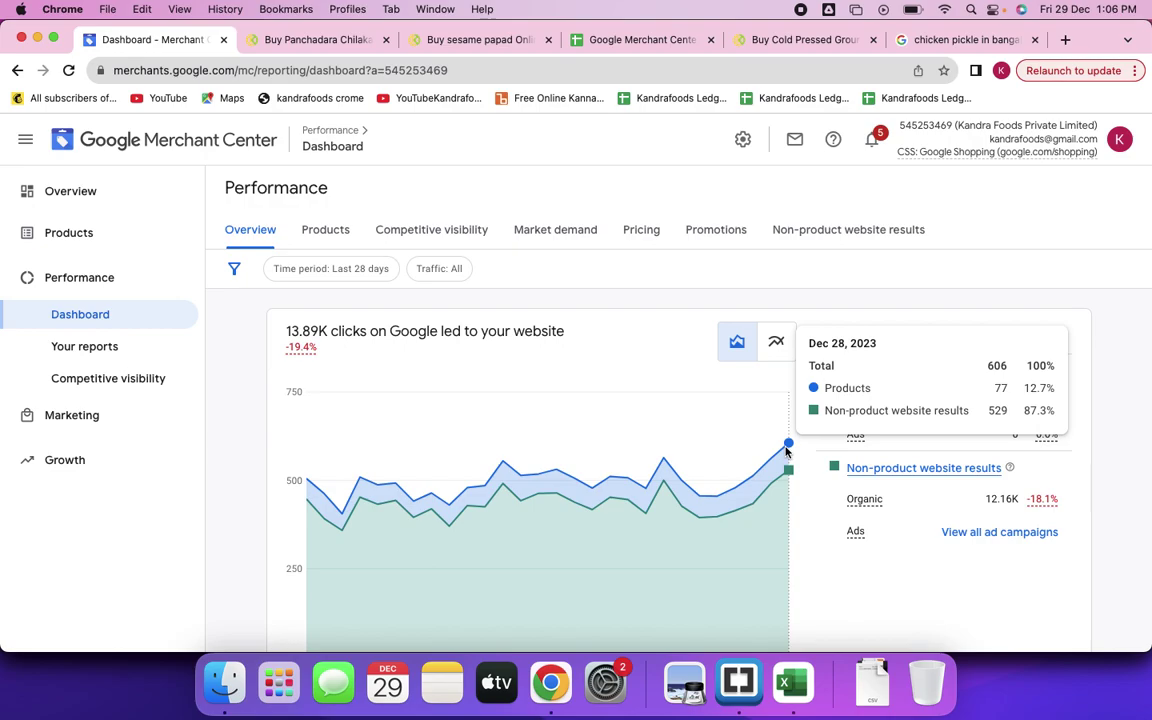
Switch the Google search for "chicken pickle in bangalore" from Shopping to All results and review the sponsored and organic listings.
{"action": "left_click", "coordinate": [955, 40]}
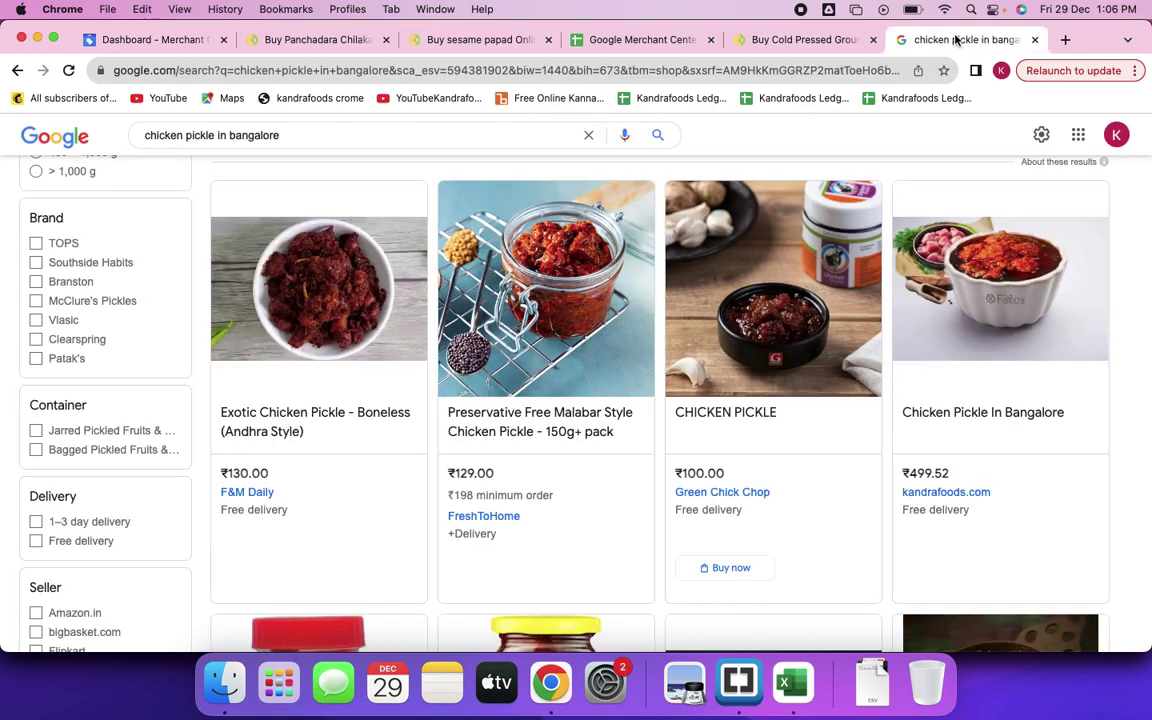
{"action": "scroll", "coordinate": [285, 288], "scroll_direction": "up", "scroll_amount": 5}
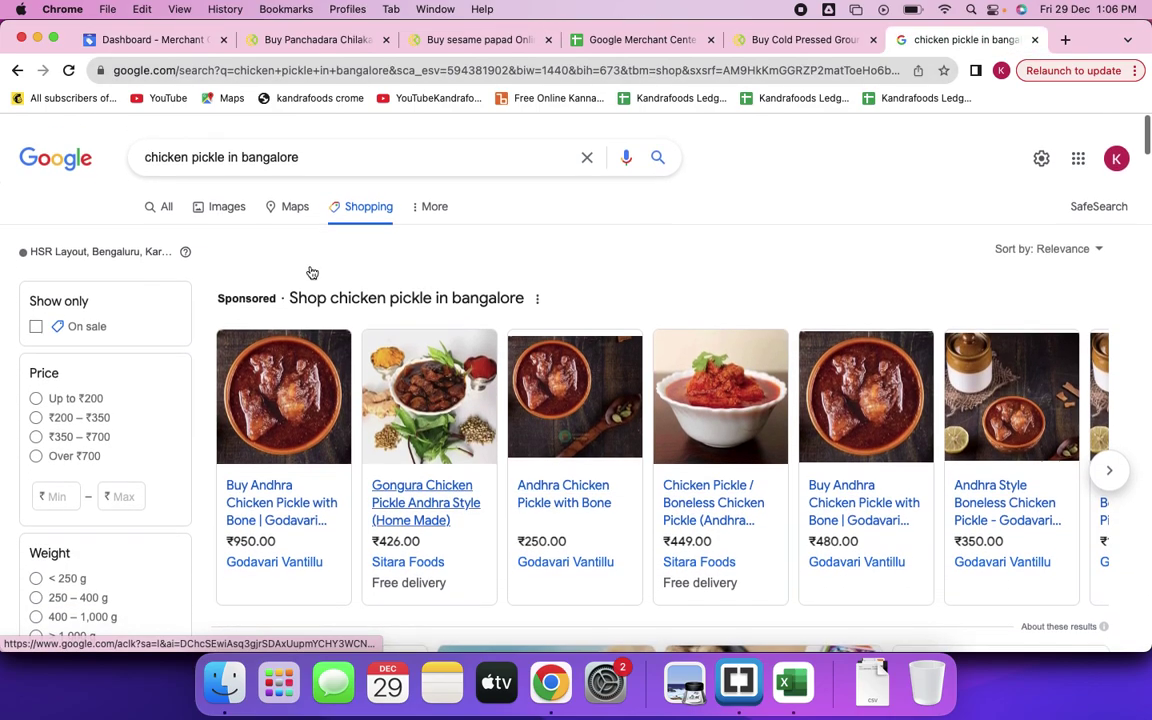
{"action": "left_click", "coordinate": [166, 203]}
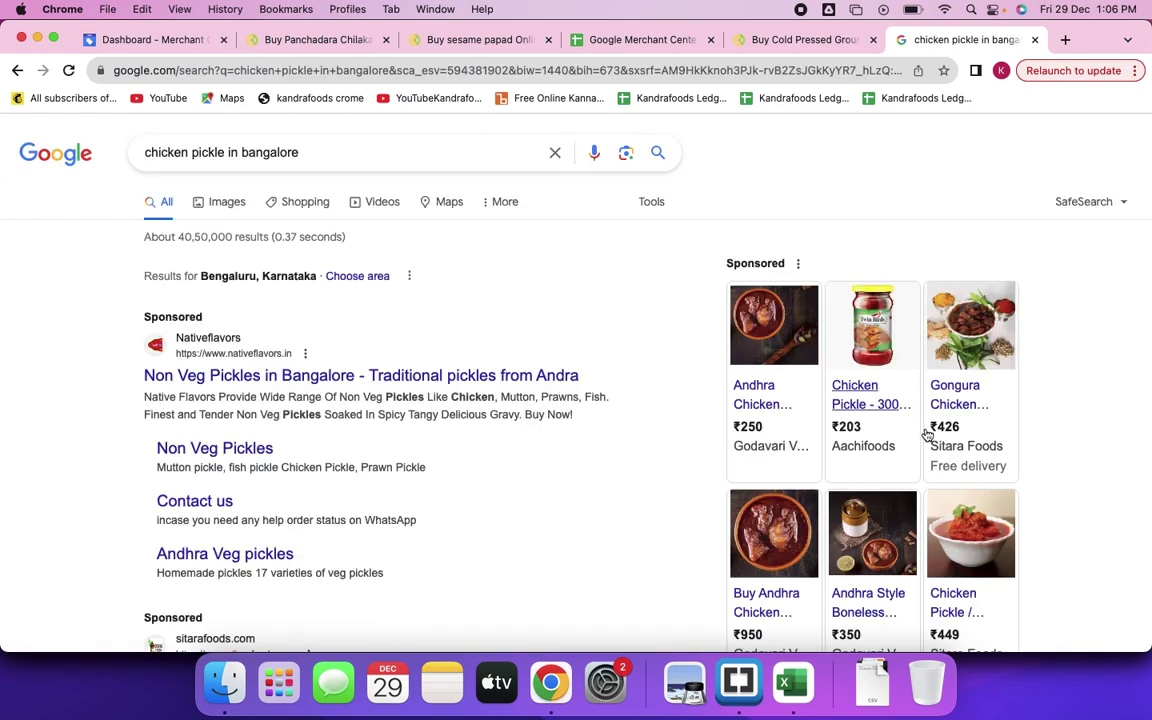
{"action": "scroll", "coordinate": [940, 500], "scroll_direction": "down", "scroll_amount": 4}
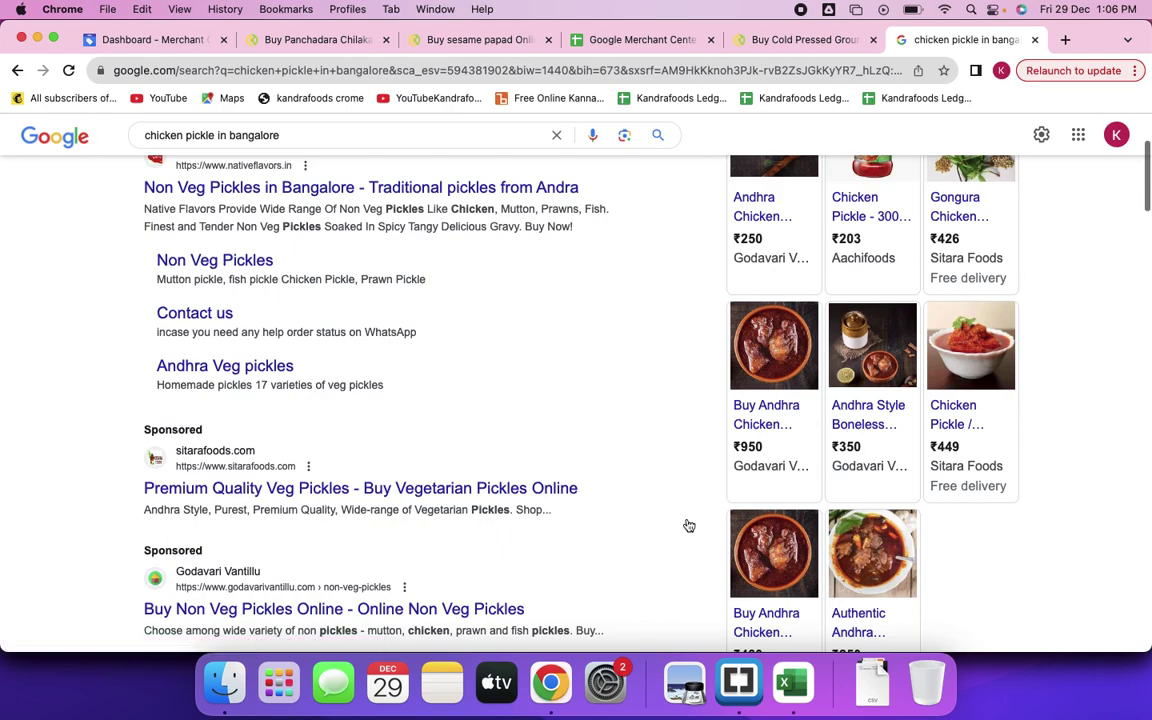
{"action": "scroll", "coordinate": [677, 502], "scroll_direction": "down", "scroll_amount": 10}
{"action": "scroll", "coordinate": [677, 502], "scroll_direction": "up", "scroll_amount": 5}
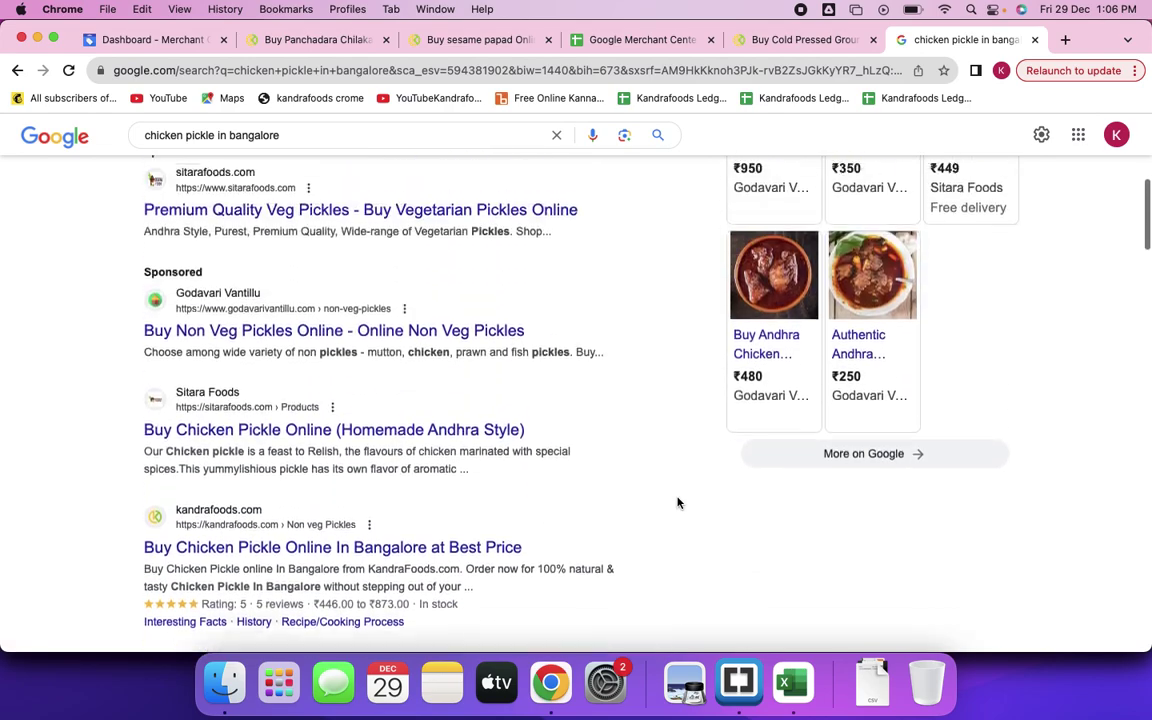
{"action": "scroll", "coordinate": [677, 502], "scroll_direction": "up", "scroll_amount": 8}
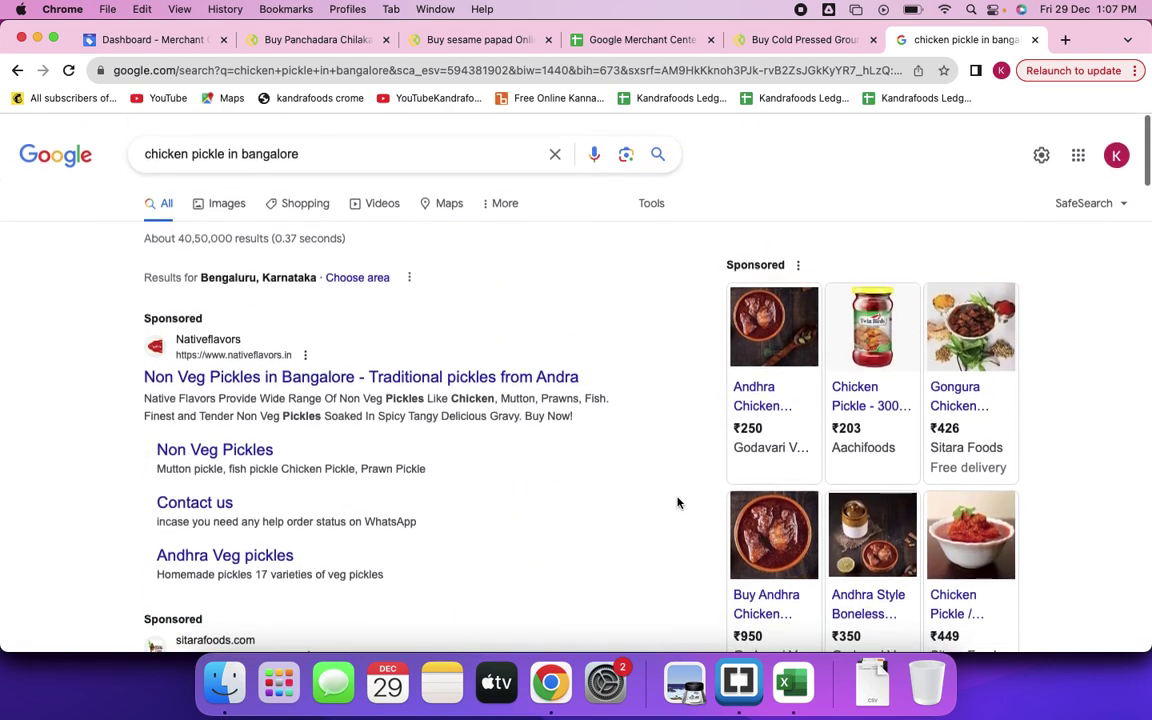
Check the dashboard's Dec 28, 2023 click breakdown, then review the kandrafoods.com listing and popular products in the chicken pickle search results.
{"action": "left_click", "coordinate": [160, 40]}
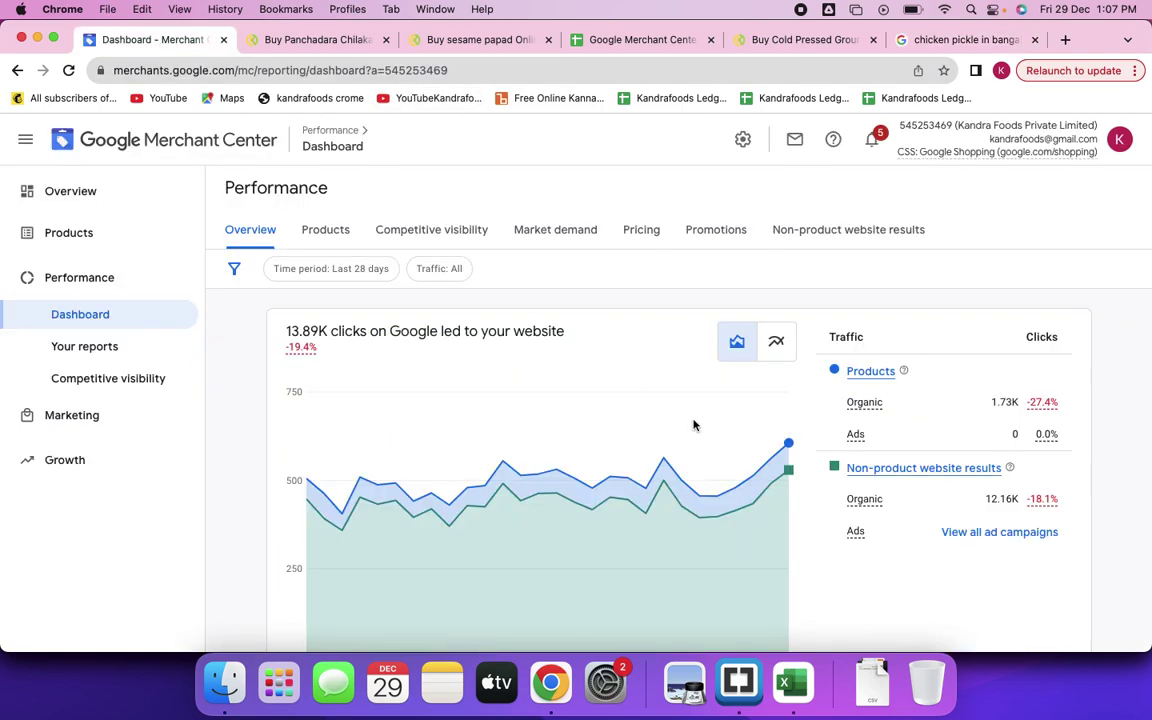
{"action": "mouse_move", "coordinate": [787, 448]}
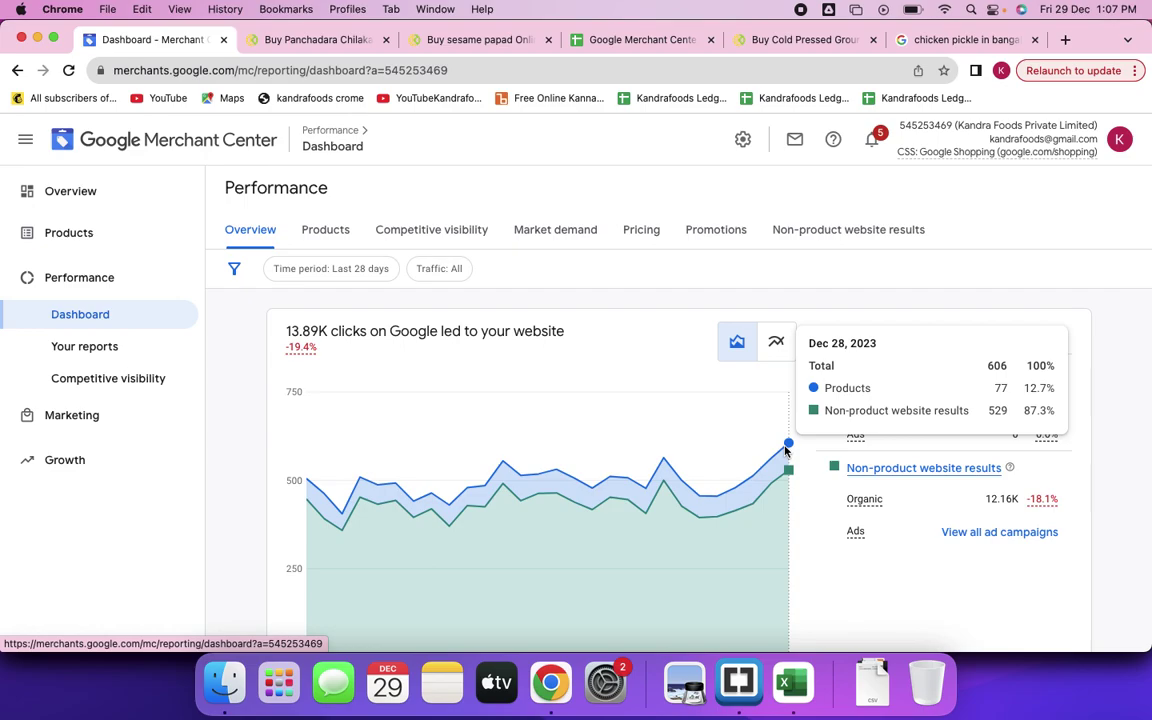
{"action": "left_click", "coordinate": [950, 39]}
{"action": "scroll", "coordinate": [366, 394], "scroll_direction": "down", "scroll_amount": 3}
{"action": "scroll", "coordinate": [366, 394], "scroll_direction": "down", "scroll_amount": 5}
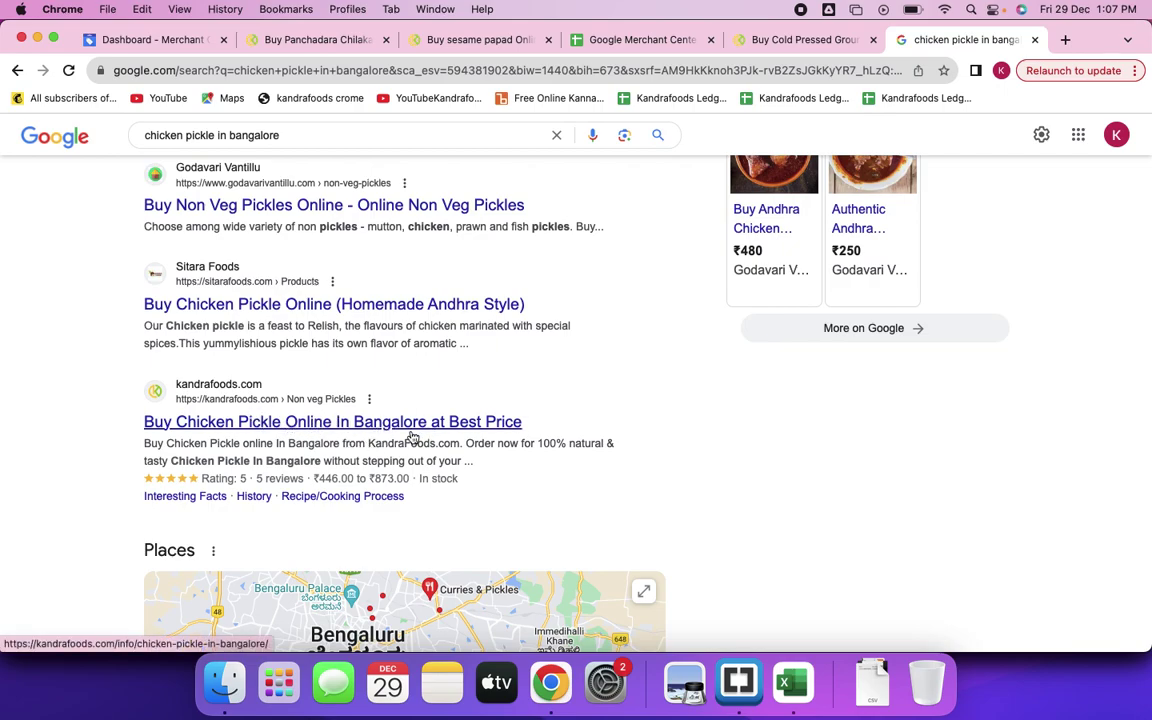
{"action": "scroll", "coordinate": [407, 437], "scroll_direction": "up", "scroll_amount": 5}
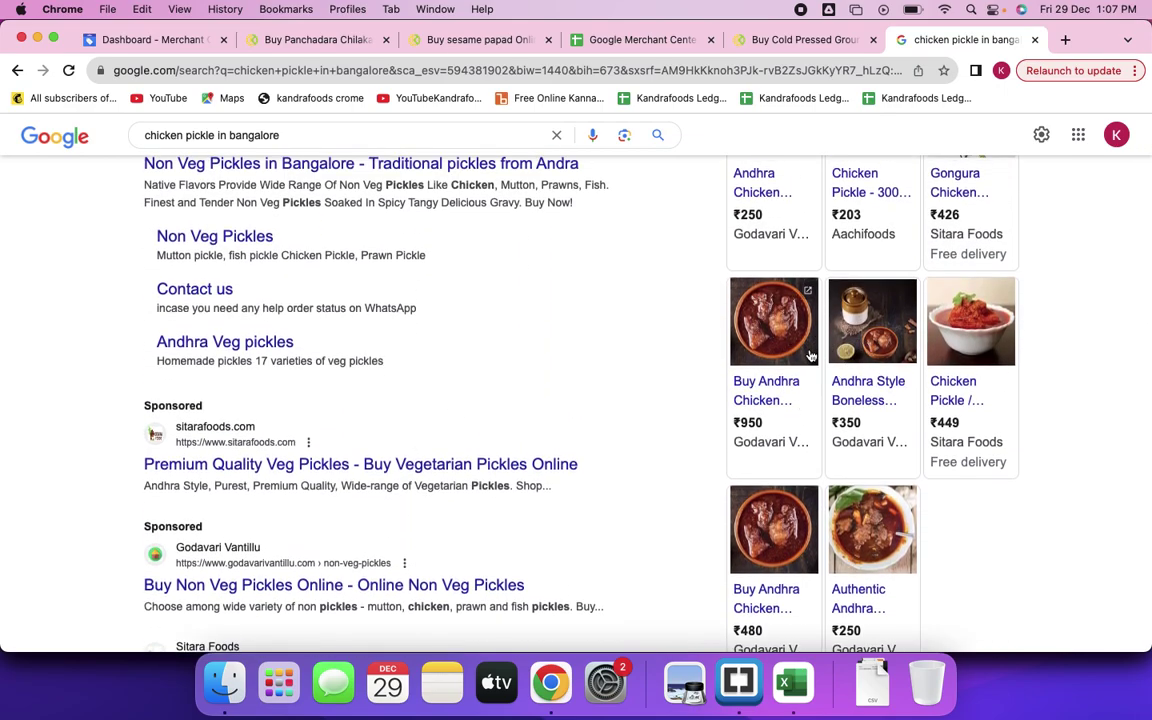
{"action": "scroll", "coordinate": [537, 478], "scroll_direction": "down", "scroll_amount": 10}
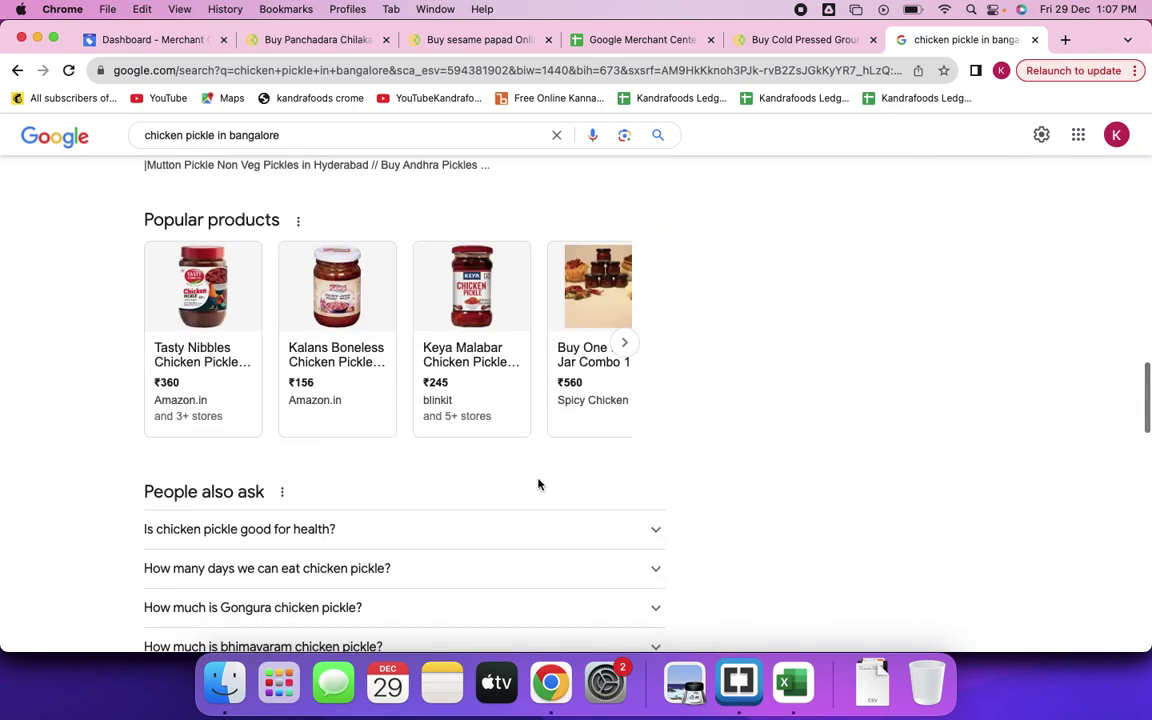
Browse through the Popular products carousel in the Google search results for chicken pickle in bangalore.
{"action": "left_click", "coordinate": [625, 343]}
{"action": "left_click", "coordinate": [627, 344]}
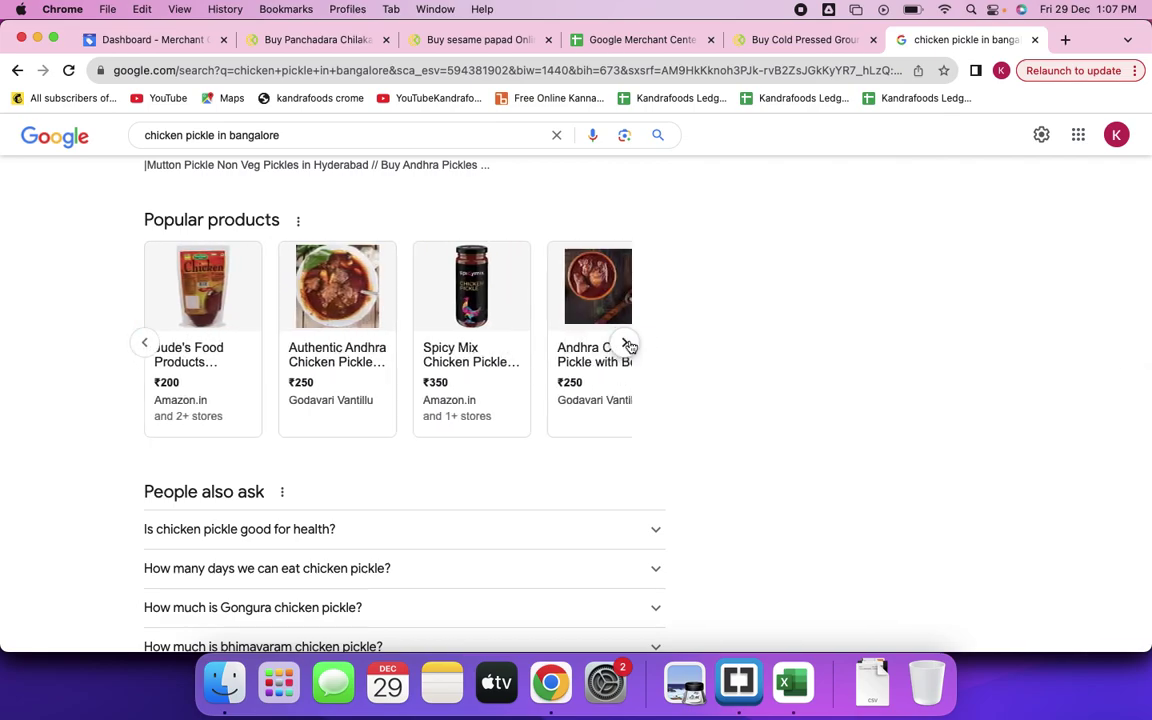
{"action": "left_click", "coordinate": [627, 344]}
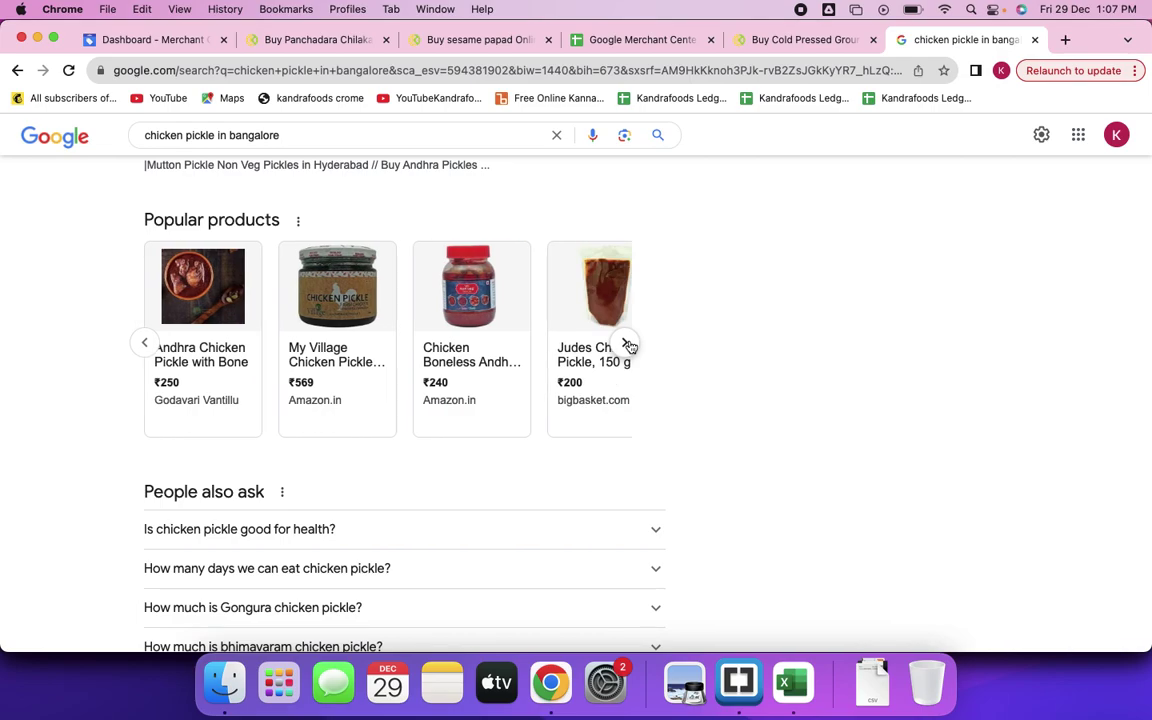
Switch to the Merchant Center performance dashboard and set its time period to Last 180 days.
{"action": "left_click", "coordinate": [145, 40]}
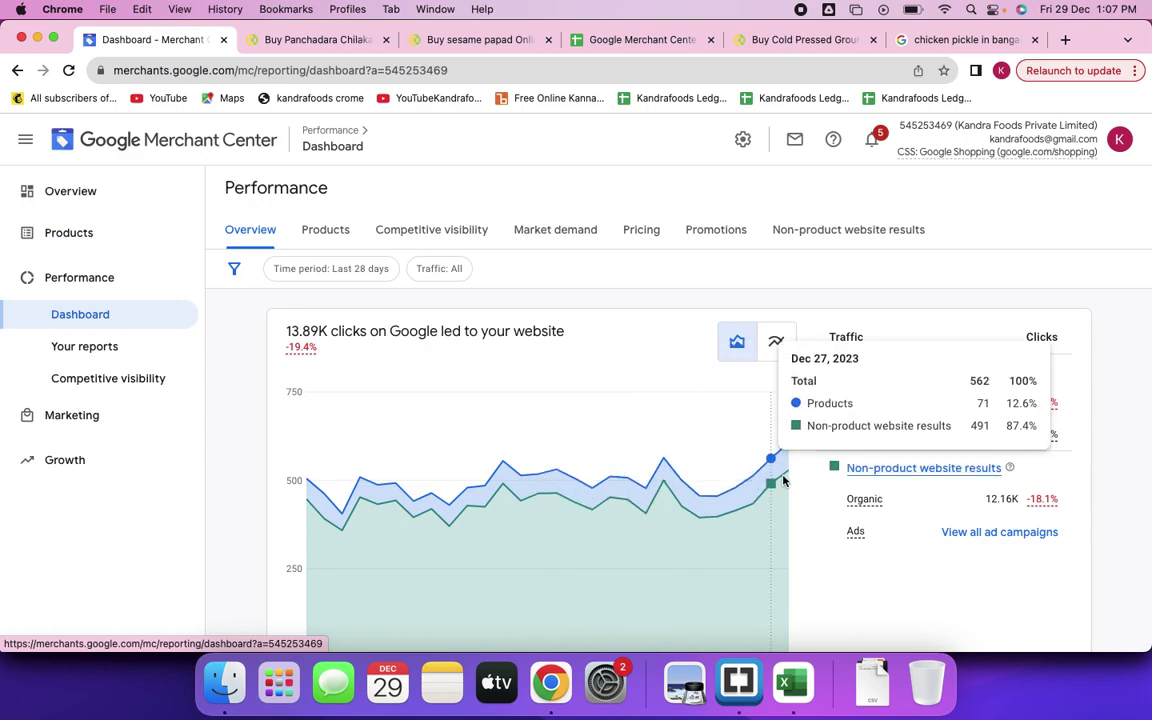
{"action": "scroll", "coordinate": [743, 418], "scroll_direction": "up", "scroll_amount": 1}
{"action": "left_click", "coordinate": [345, 271]}
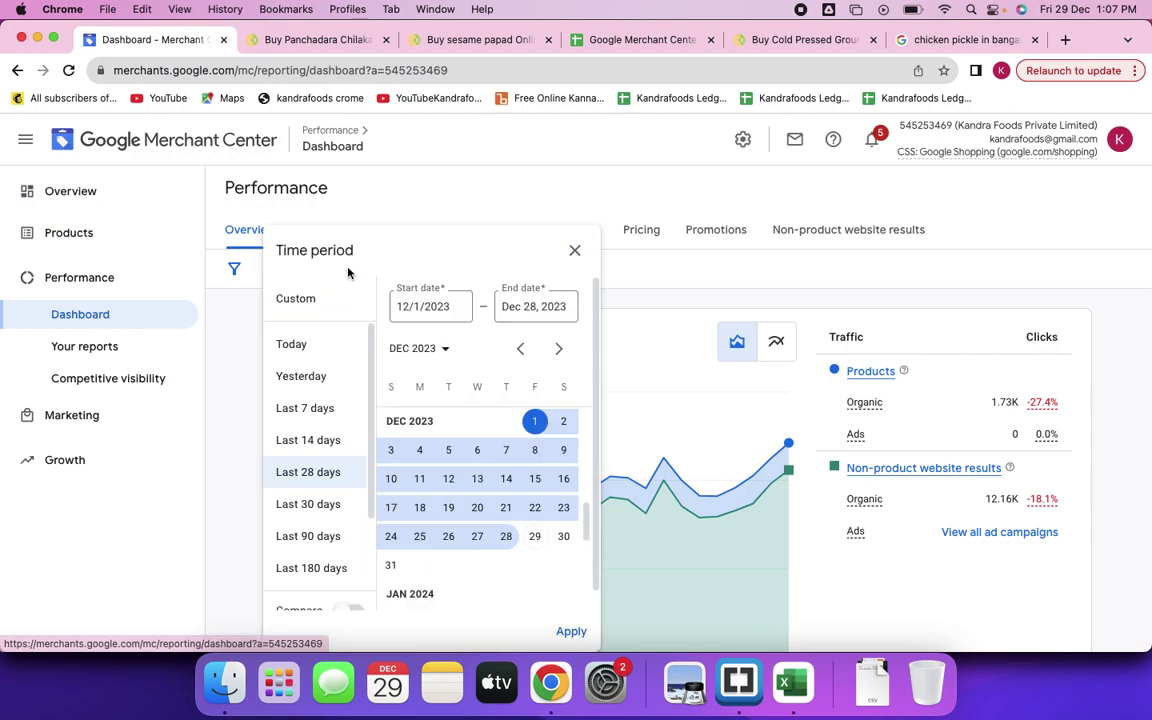
{"action": "left_click", "coordinate": [314, 569]}
{"action": "left_click", "coordinate": [569, 632]}
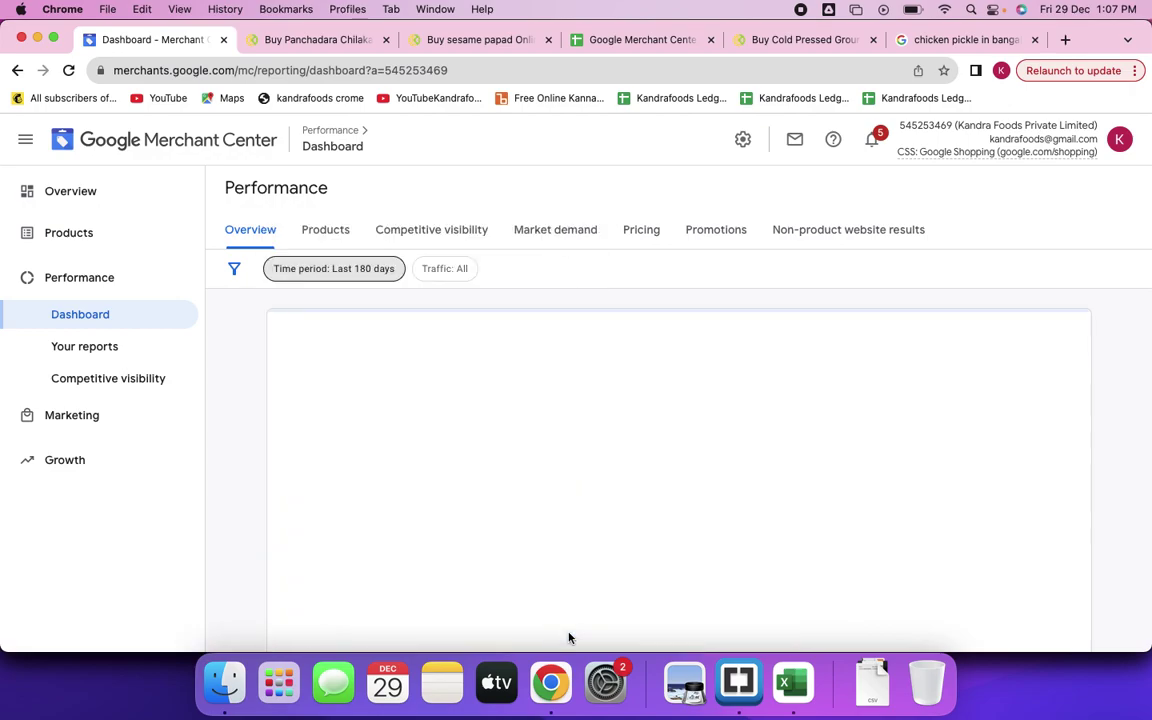
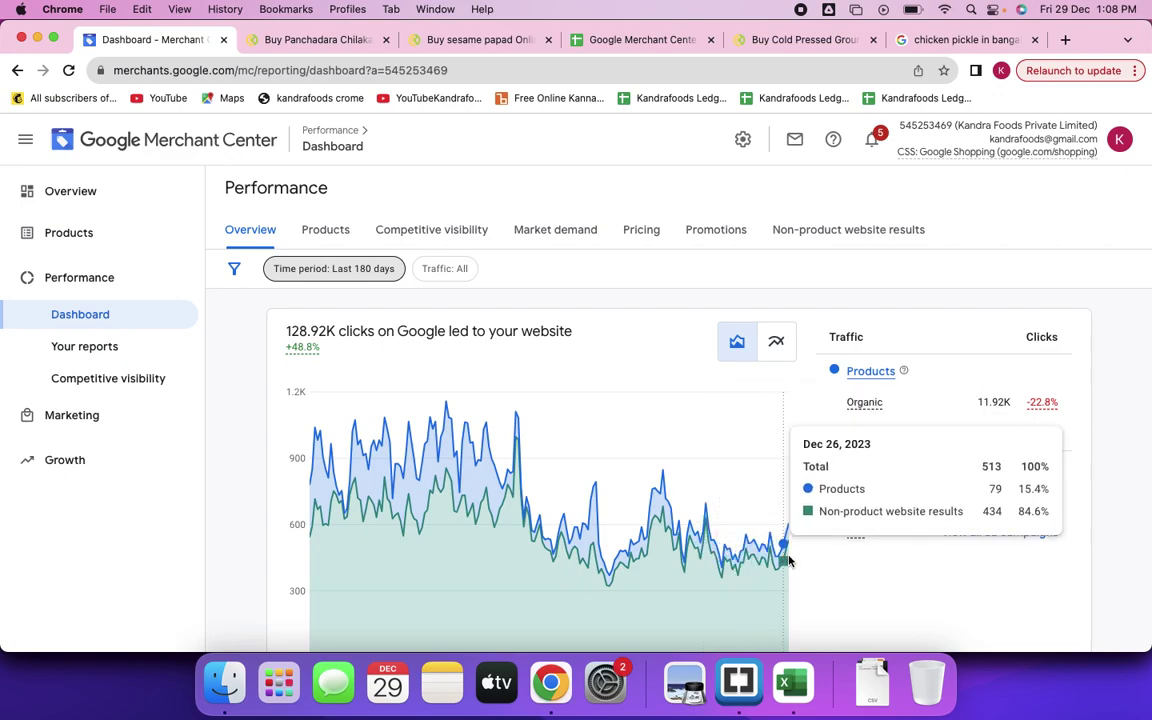
Examine the click traffic breakdown for organic non-product website results and product ads.
{"action": "scroll", "coordinate": [896, 606], "scroll_direction": "down", "scroll_amount": 2}
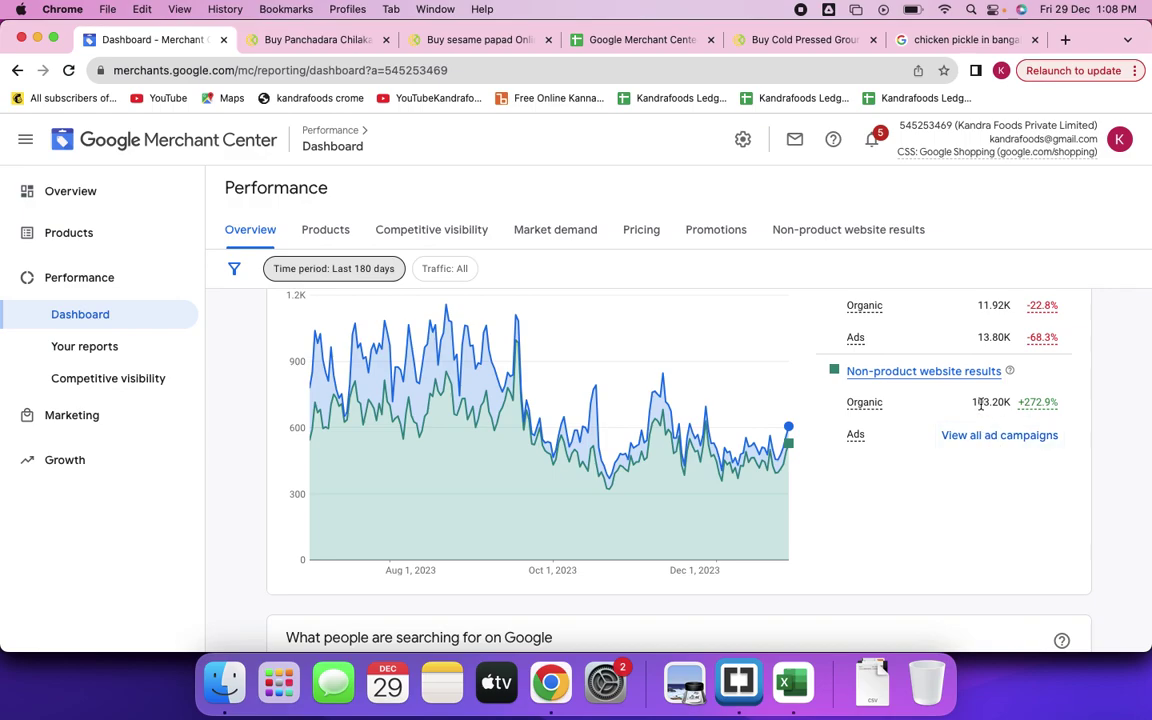
{"action": "left_click_drag", "start_coordinate": [958, 402], "coordinate": [1062, 400]}
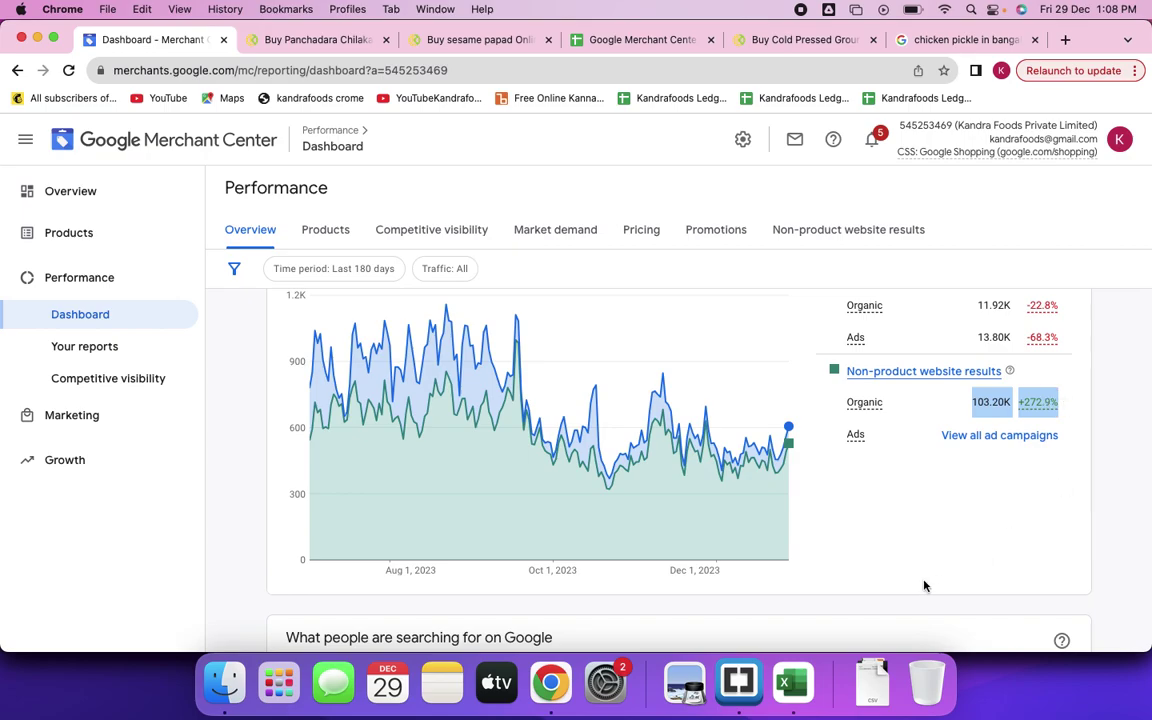
{"action": "scroll", "coordinate": [961, 498], "scroll_direction": "up", "scroll_amount": 2}
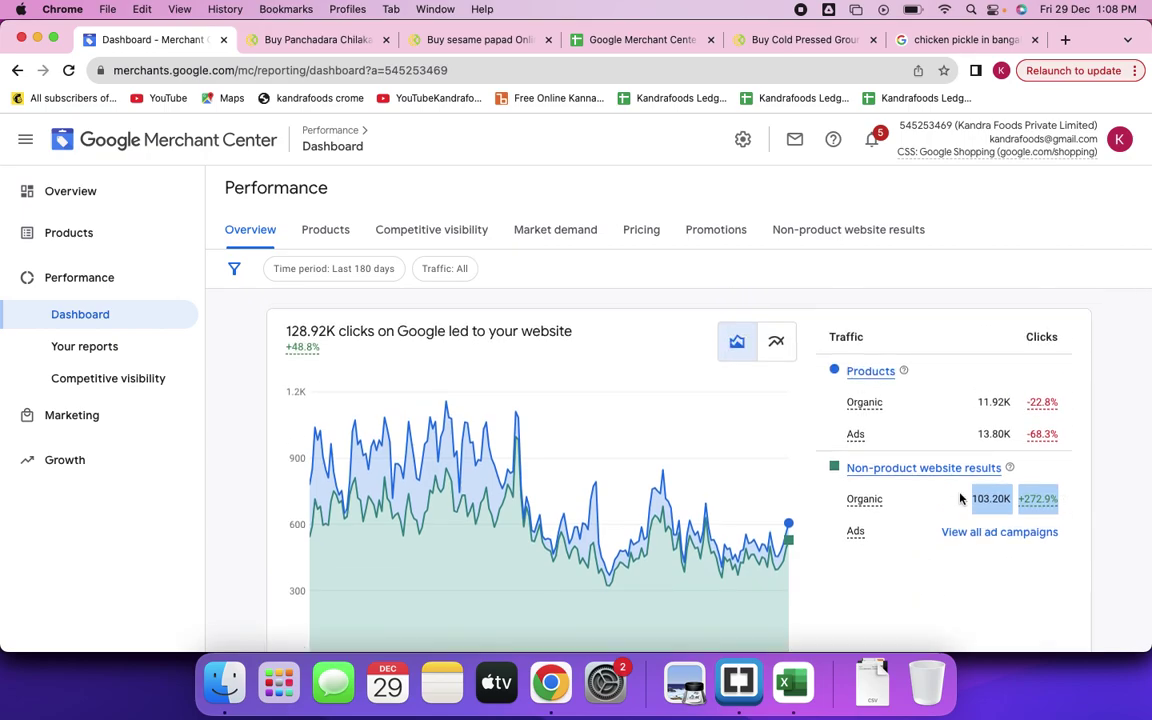
{"action": "left_click_drag", "start_coordinate": [974, 436], "coordinate": [1089, 441]}
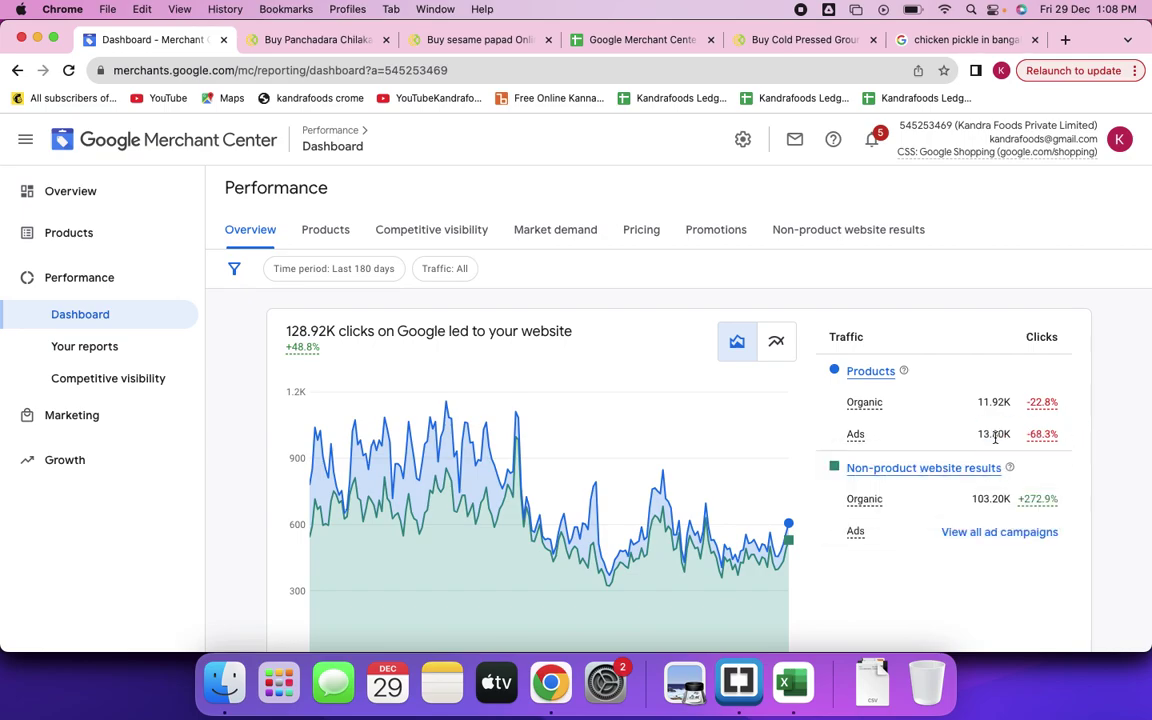
{"action": "left_click", "coordinate": [975, 440]}
{"action": "left_click_drag", "start_coordinate": [975, 438], "coordinate": [1071, 451]}
{"action": "left_click", "coordinate": [1071, 451]}
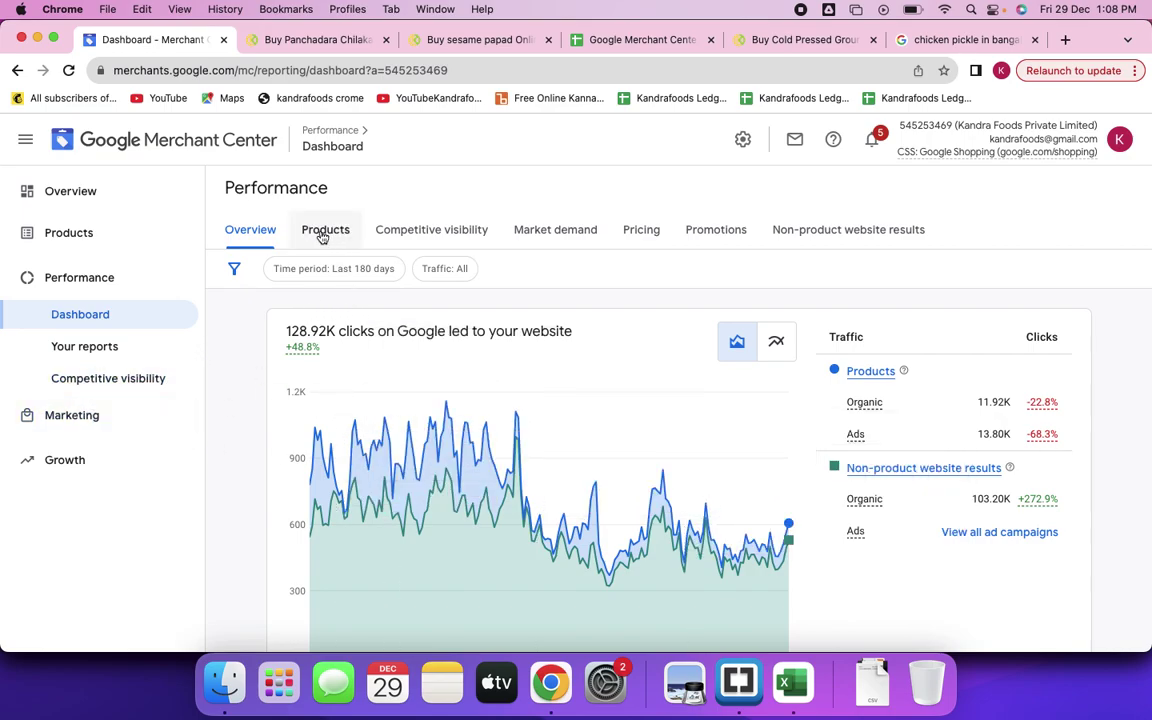
Review the chart of what people are searching for on Google below the clicks overview.
{"action": "scroll", "coordinate": [512, 480], "scroll_direction": "down", "scroll_amount": 5}
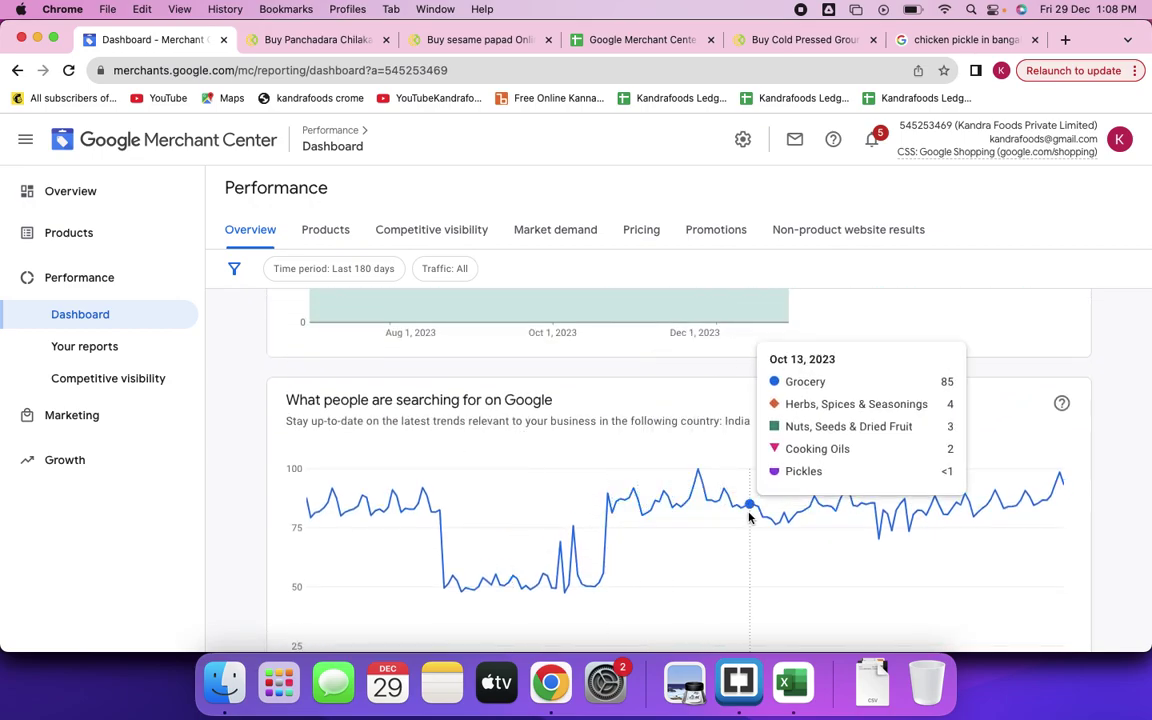
{"action": "scroll", "coordinate": [748, 515], "scroll_direction": "down", "scroll_amount": 6}
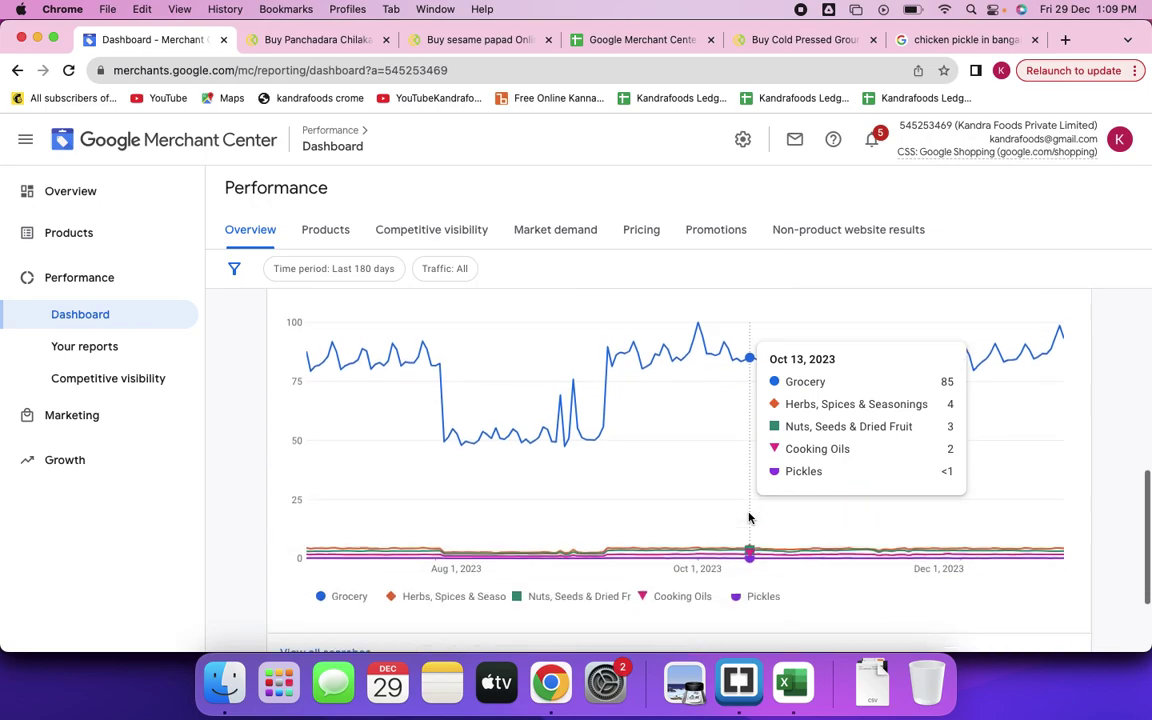
{"action": "scroll", "coordinate": [528, 455], "scroll_direction": "up", "scroll_amount": 1}
{"action": "scroll", "coordinate": [528, 455], "scroll_direction": "up", "scroll_amount": 10}
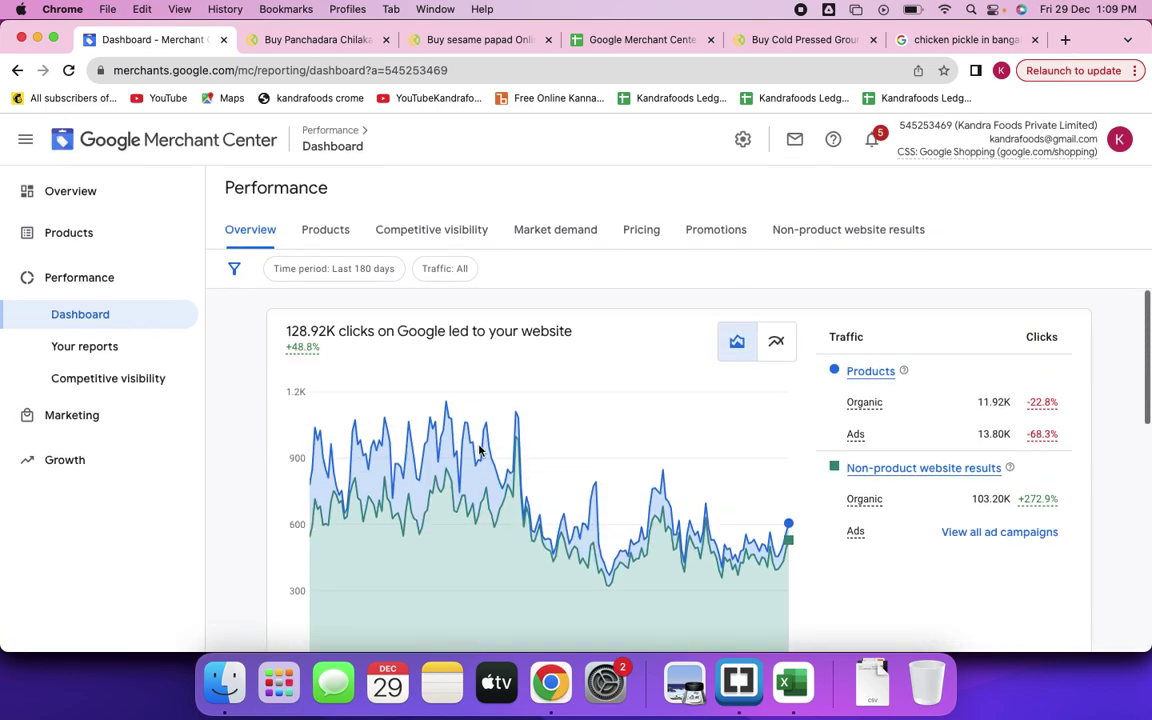
Open the Products performance report and review the popular product titles and brands by clicks.
{"action": "left_click", "coordinate": [336, 241]}
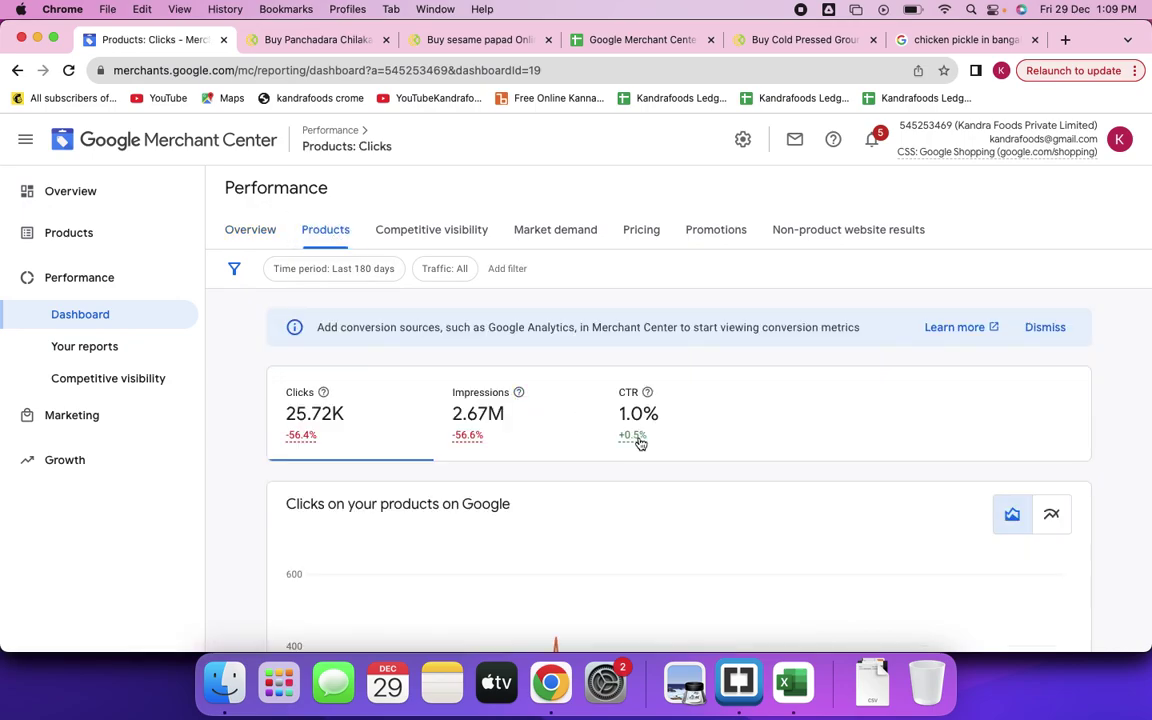
{"action": "scroll", "coordinate": [641, 444], "scroll_direction": "down", "scroll_amount": 10}
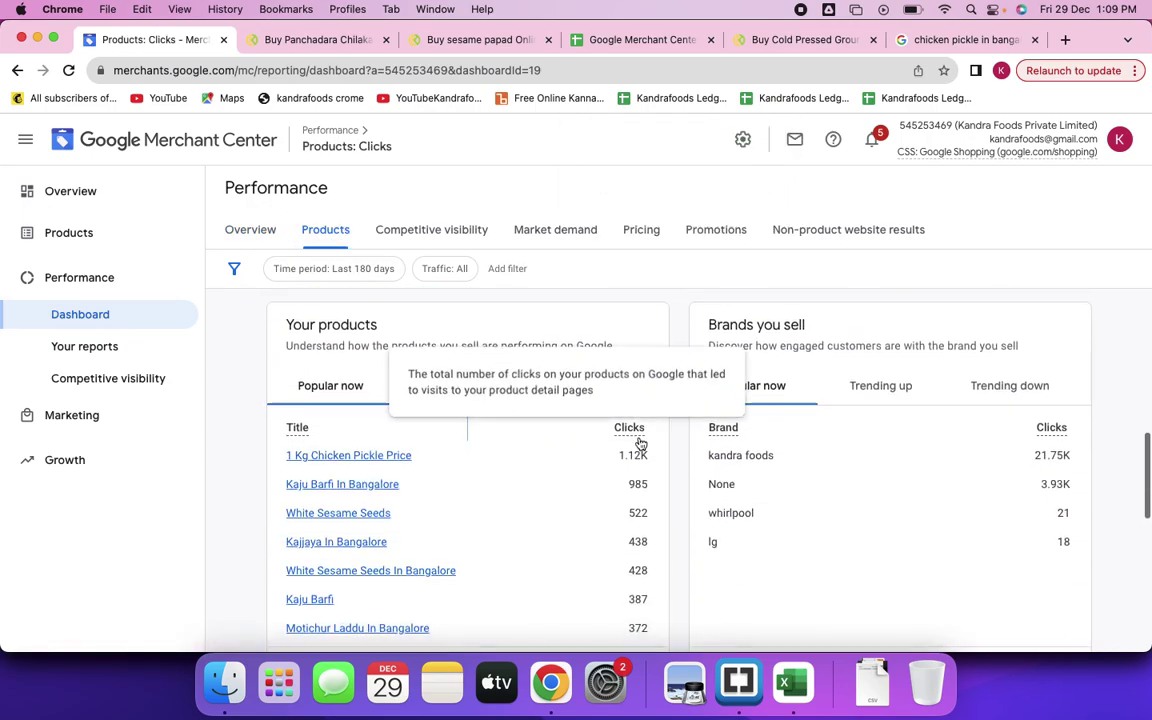
{"action": "scroll", "coordinate": [640, 444], "scroll_direction": "down", "scroll_amount": 2}
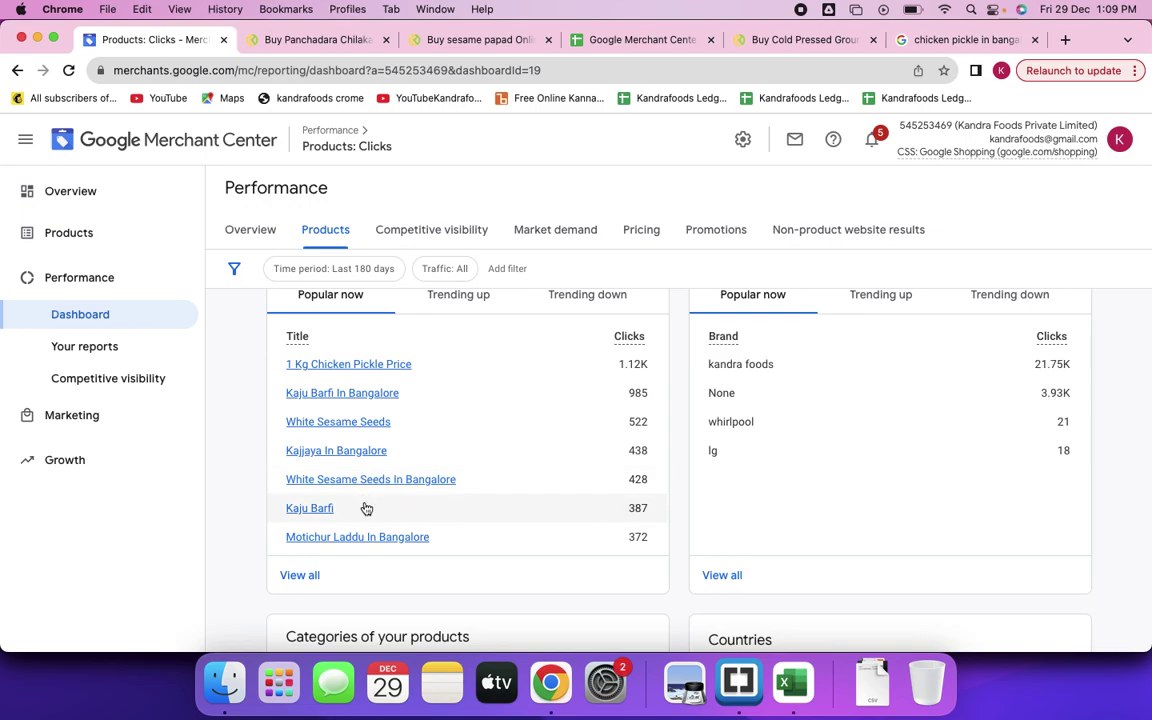
Examine the clicks per product category and per customer country in the Products report.
{"action": "scroll", "coordinate": [368, 520], "scroll_direction": "down", "scroll_amount": 6}
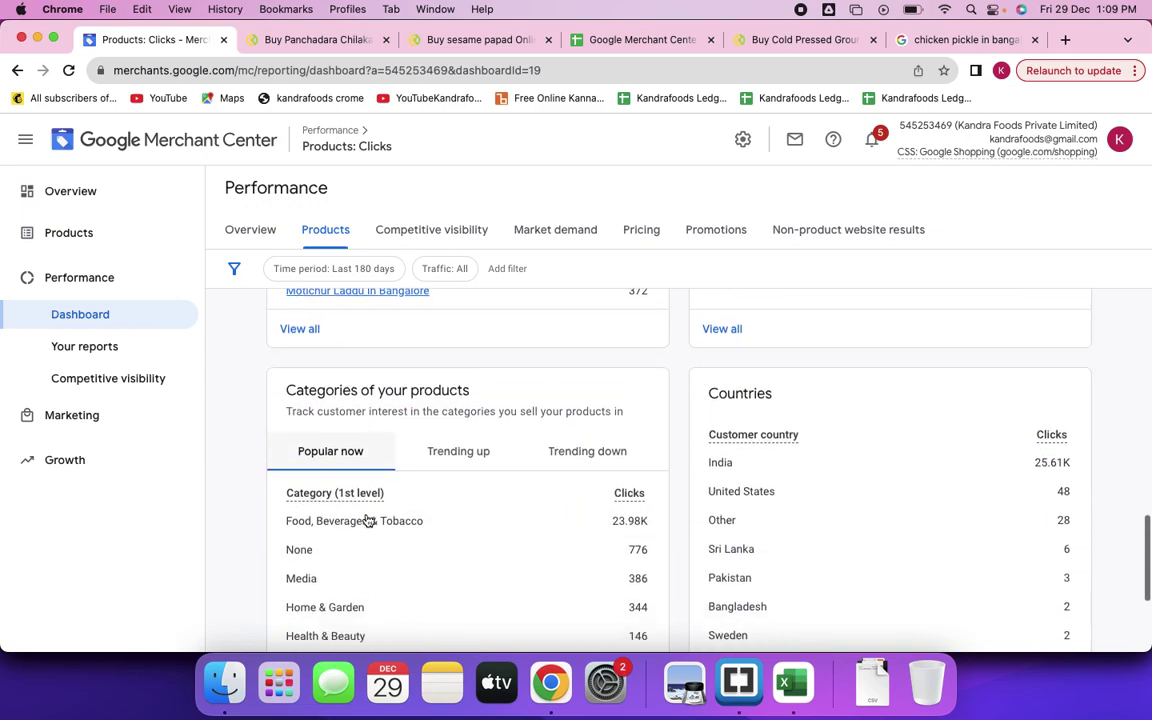
{"action": "scroll", "coordinate": [368, 520], "scroll_direction": "down", "scroll_amount": 2}
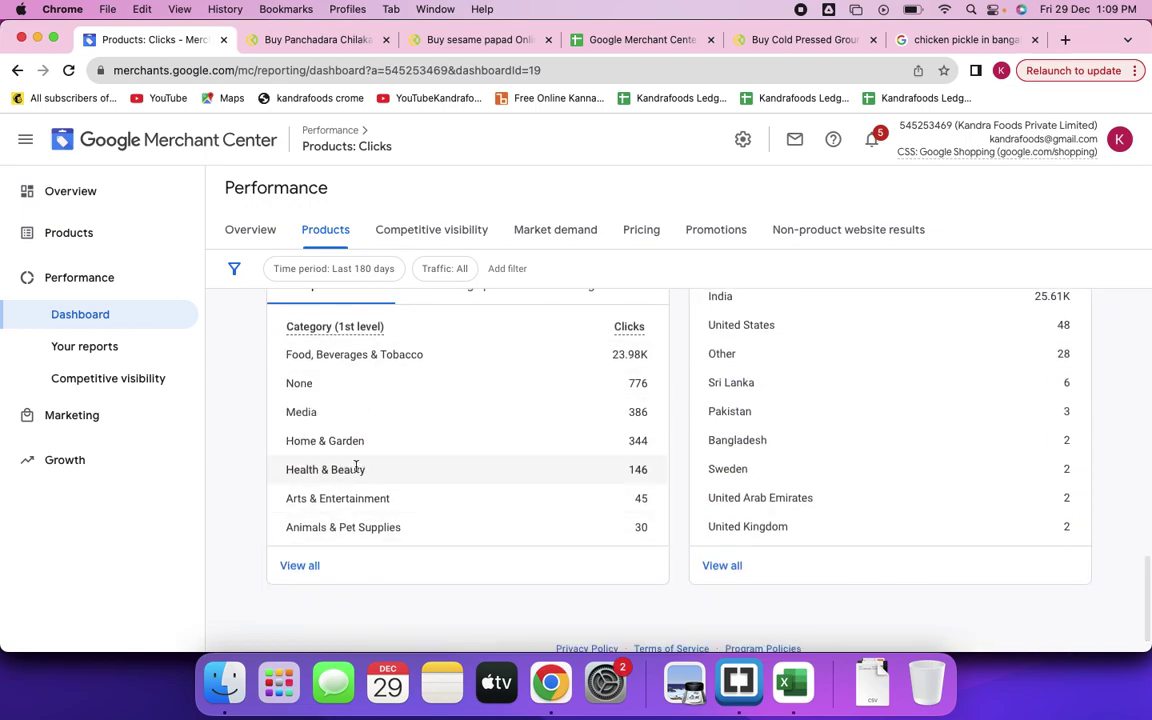
{"action": "scroll", "coordinate": [392, 463], "scroll_direction": "up", "scroll_amount": 1}
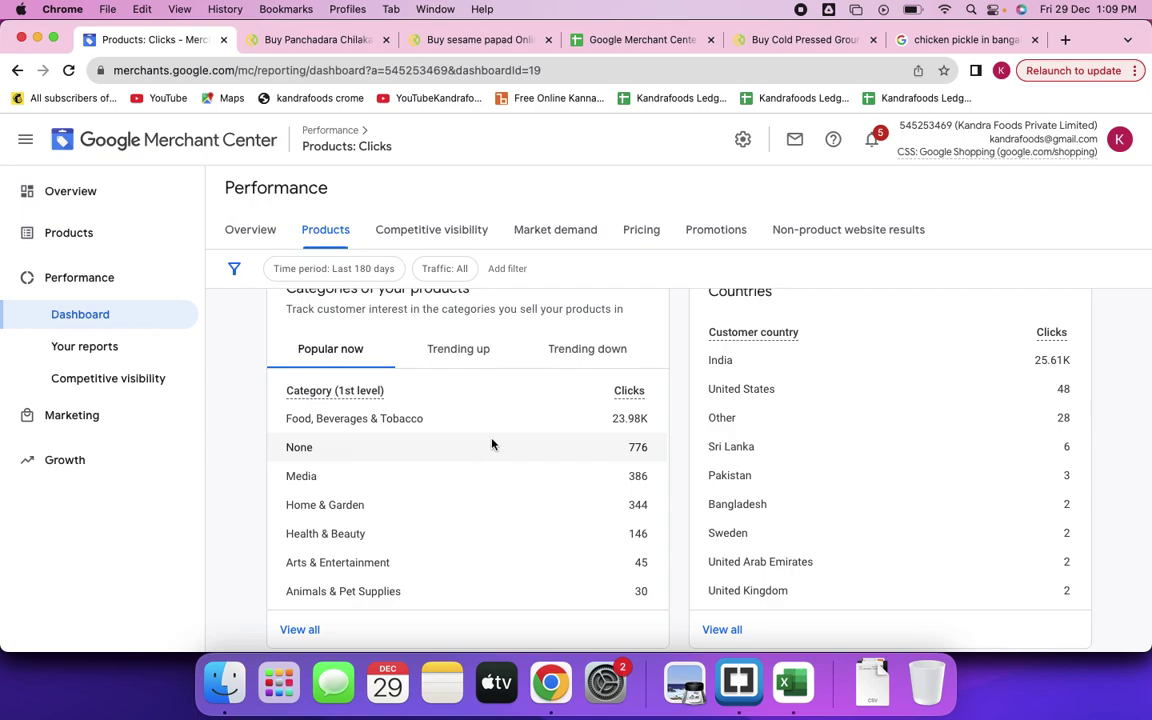
{"action": "scroll", "coordinate": [329, 465], "scroll_direction": "down", "scroll_amount": 1}
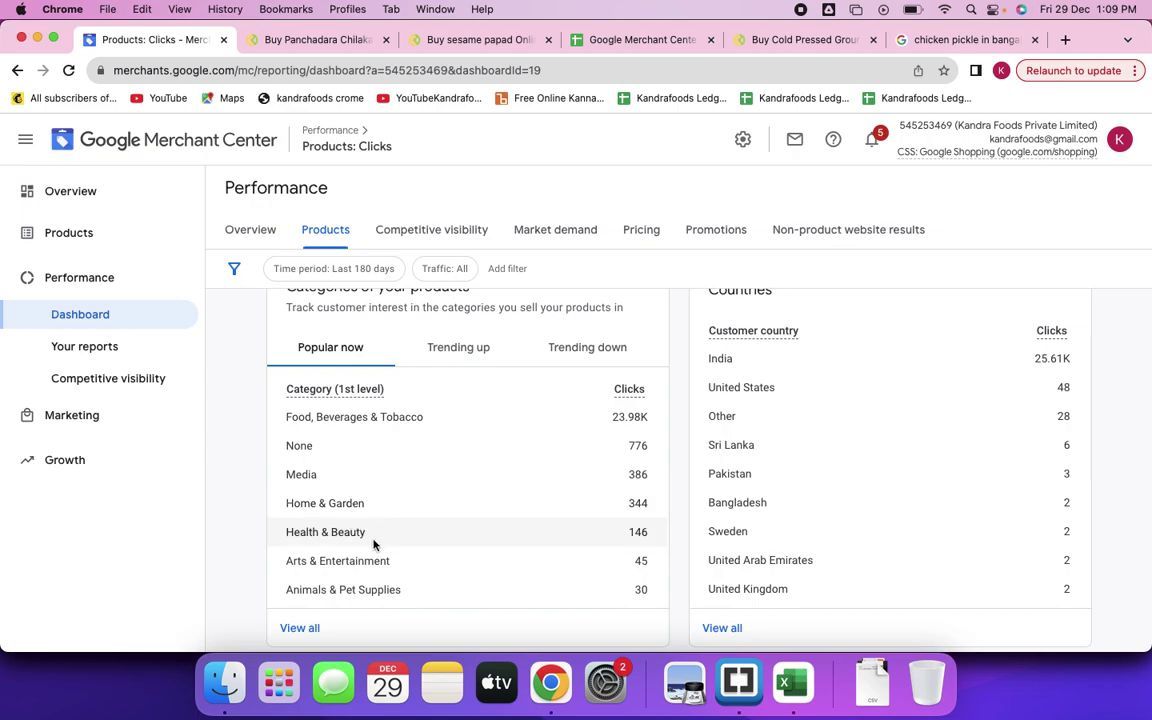
{"action": "scroll", "coordinate": [476, 522], "scroll_direction": "up", "scroll_amount": 2}
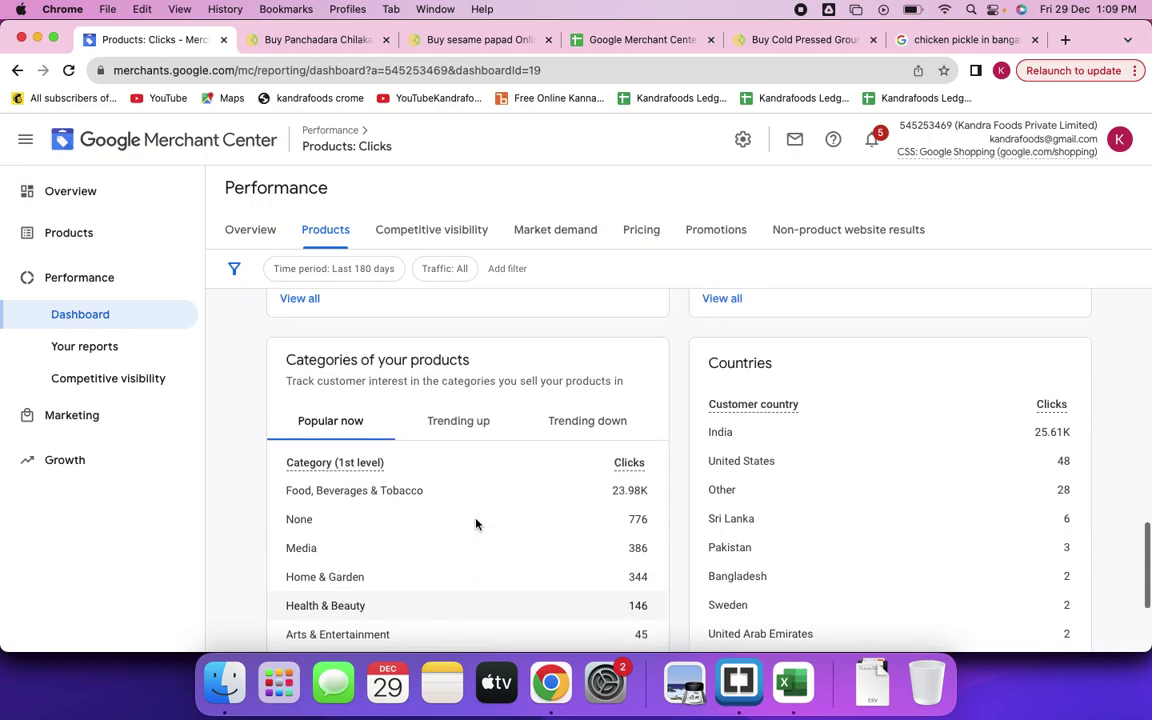
{"action": "scroll", "coordinate": [499, 512], "scroll_direction": "down", "scroll_amount": 2}
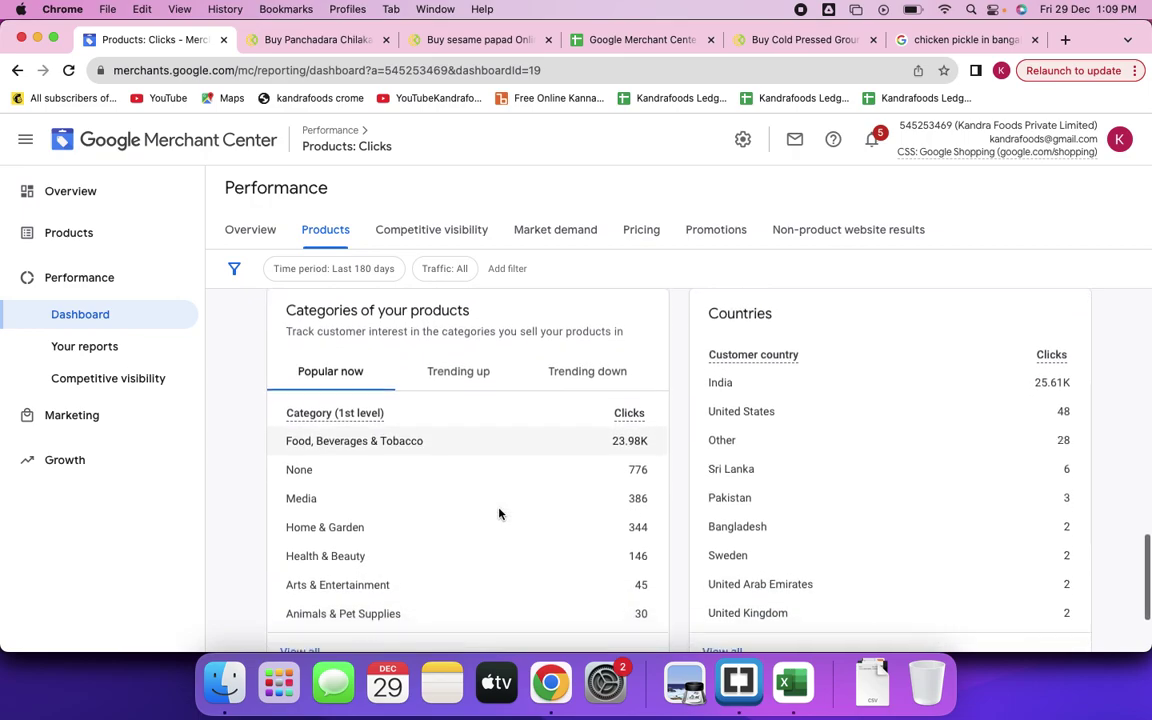
{"action": "scroll", "coordinate": [746, 452], "scroll_direction": "down", "scroll_amount": 1}
{"action": "scroll", "coordinate": [746, 524], "scroll_direction": "up", "scroll_amount": 1}
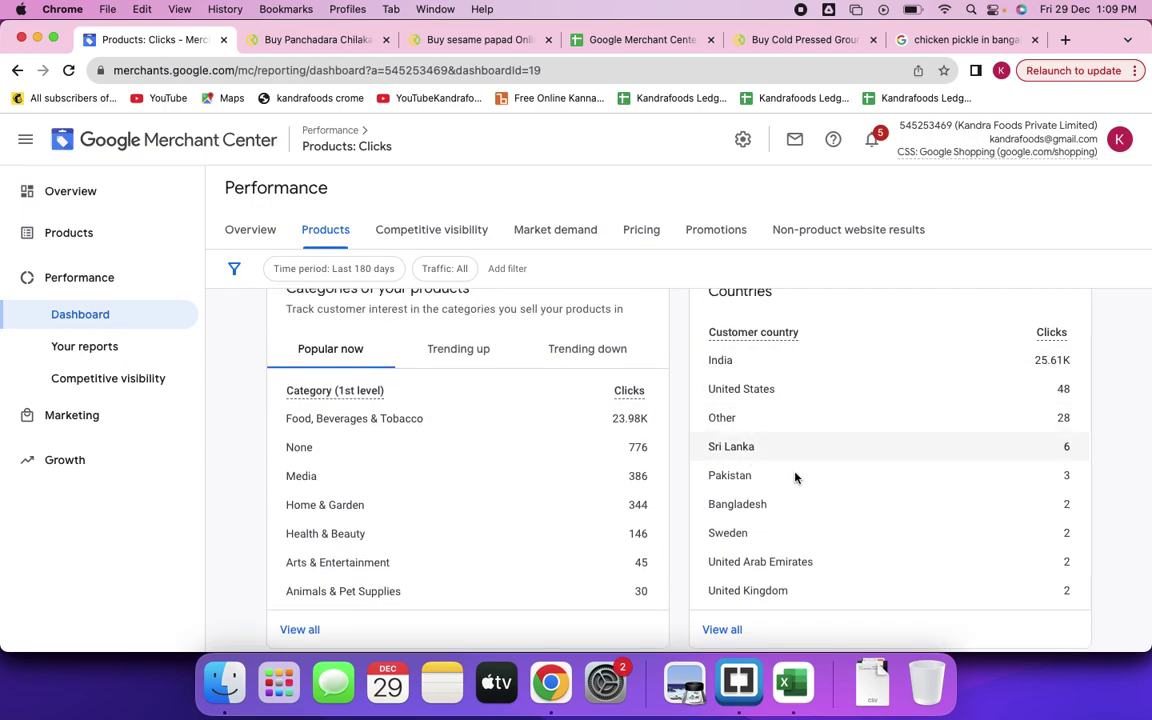
{"action": "scroll", "coordinate": [795, 490], "scroll_direction": "down", "scroll_amount": 3}
{"action": "scroll", "coordinate": [793, 520], "scroll_direction": "up", "scroll_amount": 10}
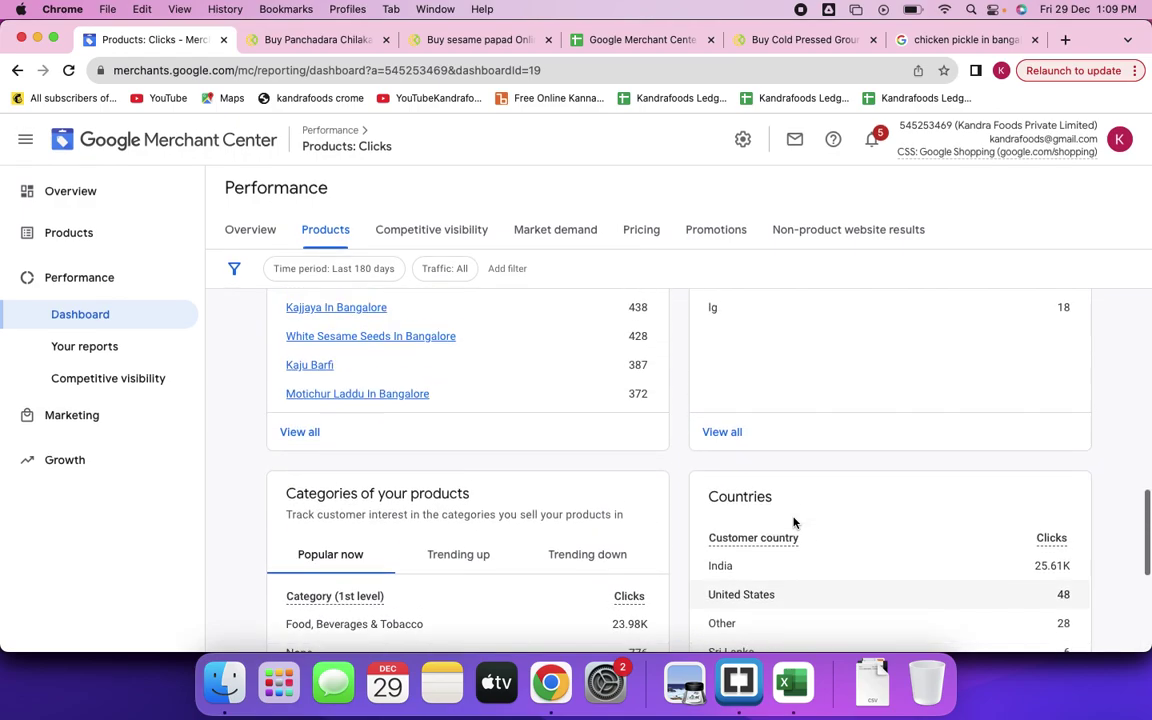
Open the Competitive visibility report and read the description of businesses with similar visibility on Google.
{"action": "left_click", "coordinate": [432, 232]}
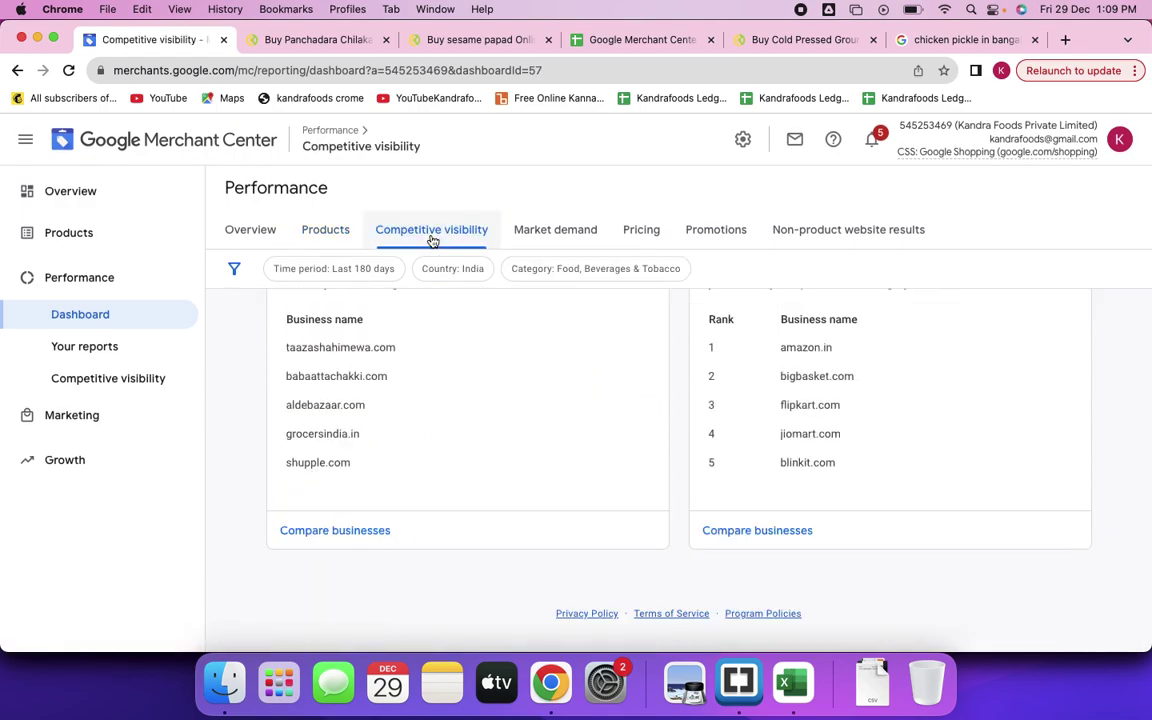
{"action": "scroll", "coordinate": [249, 471], "scroll_direction": "up", "scroll_amount": 2}
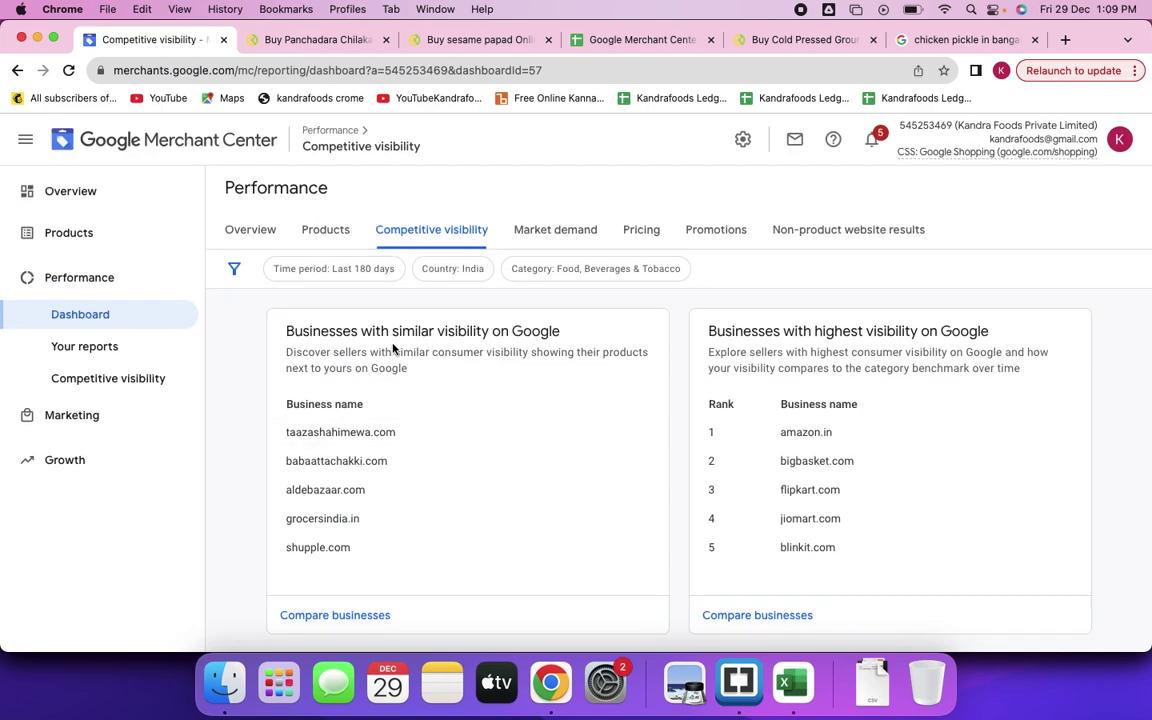
{"action": "left_click_drag", "start_coordinate": [286, 352], "coordinate": [466, 372]}
{"action": "left_click", "coordinate": [237, 393]}
{"action": "left_click_drag", "start_coordinate": [418, 375], "coordinate": [283, 354]}
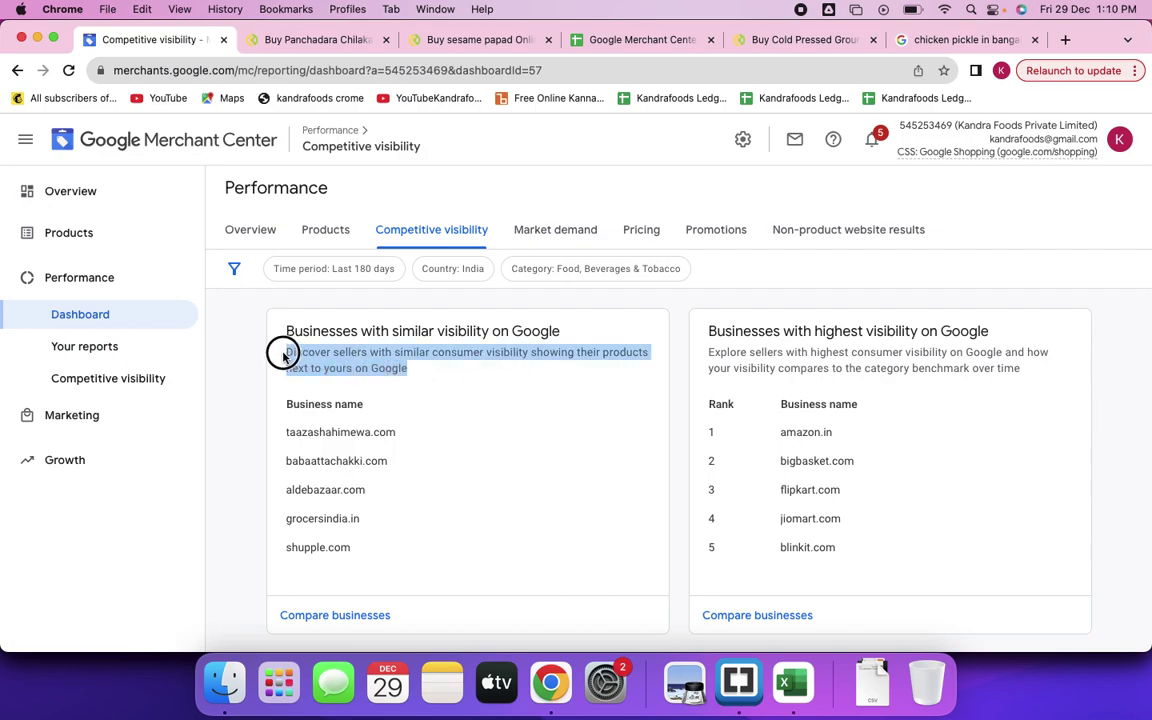
{"action": "left_click", "coordinate": [249, 373]}
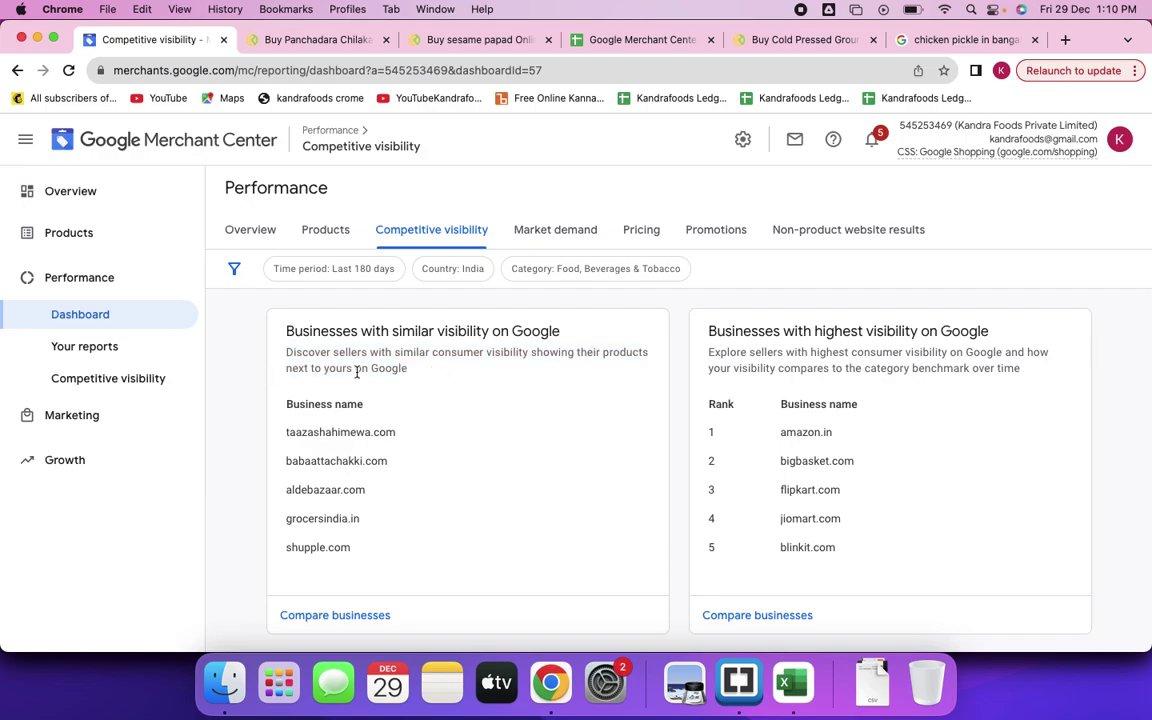
{"action": "left_click_drag", "start_coordinate": [355, 371], "coordinate": [403, 374]}
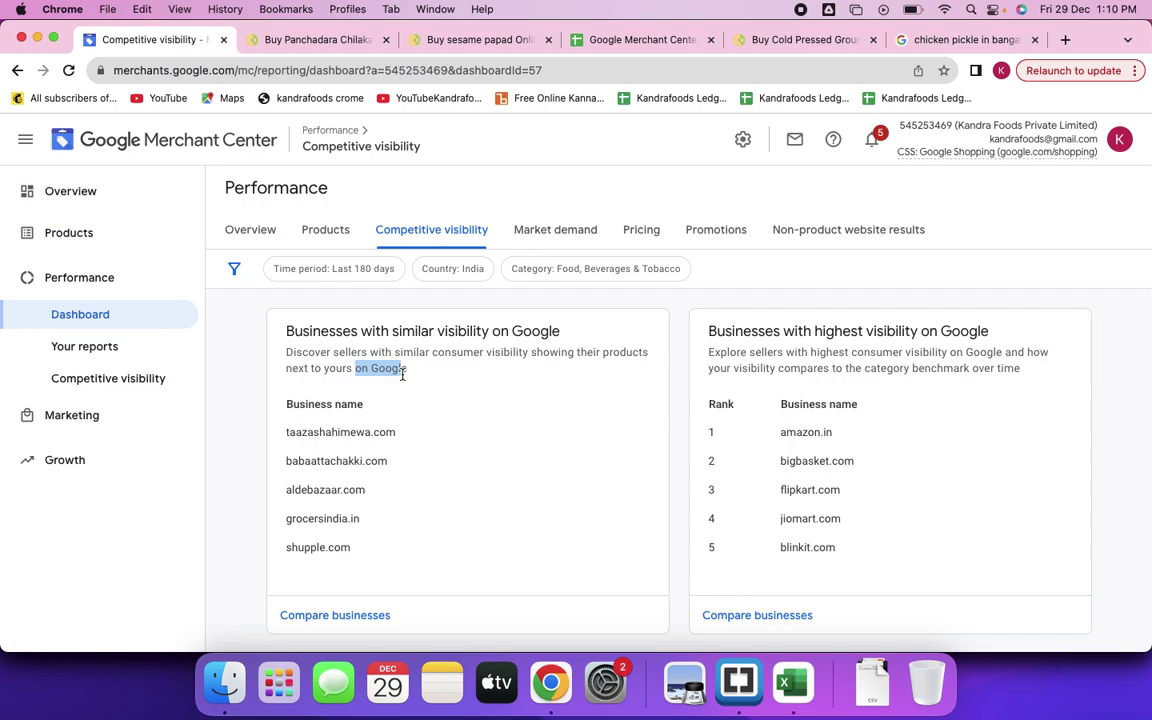
{"action": "left_click", "coordinate": [232, 450]}
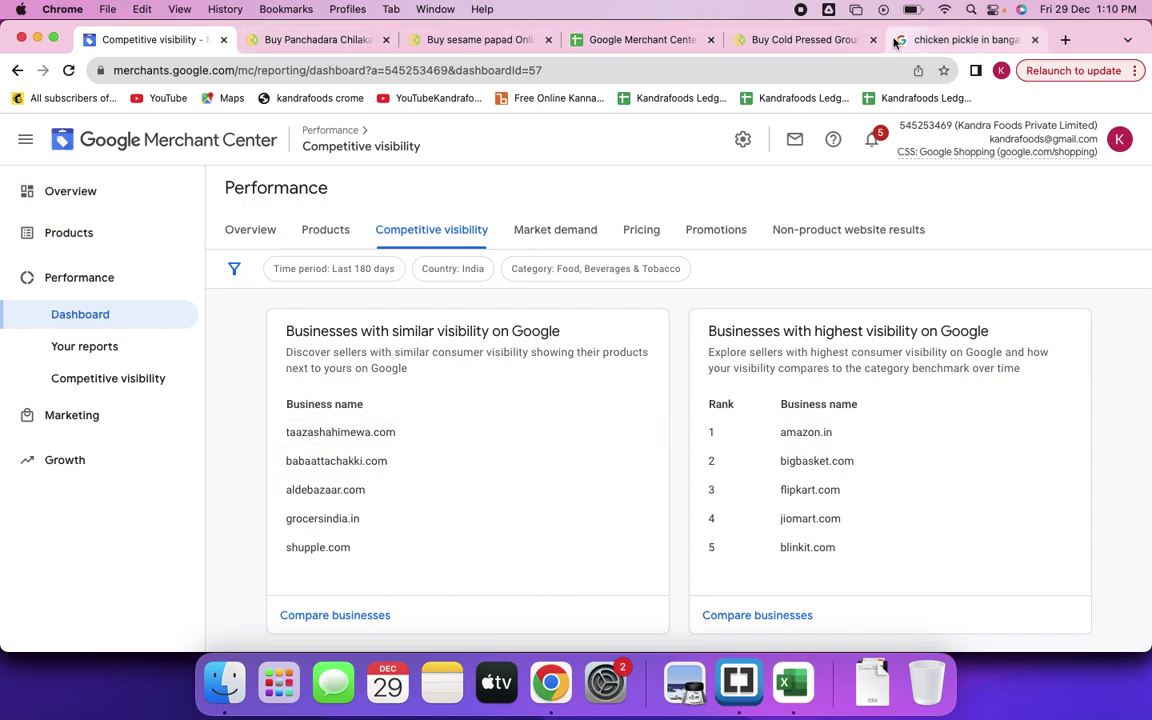
Return to the Google search results for chicken pickle and look over the sellers under Popular products.
{"action": "left_click", "coordinate": [951, 40]}
{"action": "scroll", "coordinate": [549, 372], "scroll_direction": "down", "scroll_amount": 5}
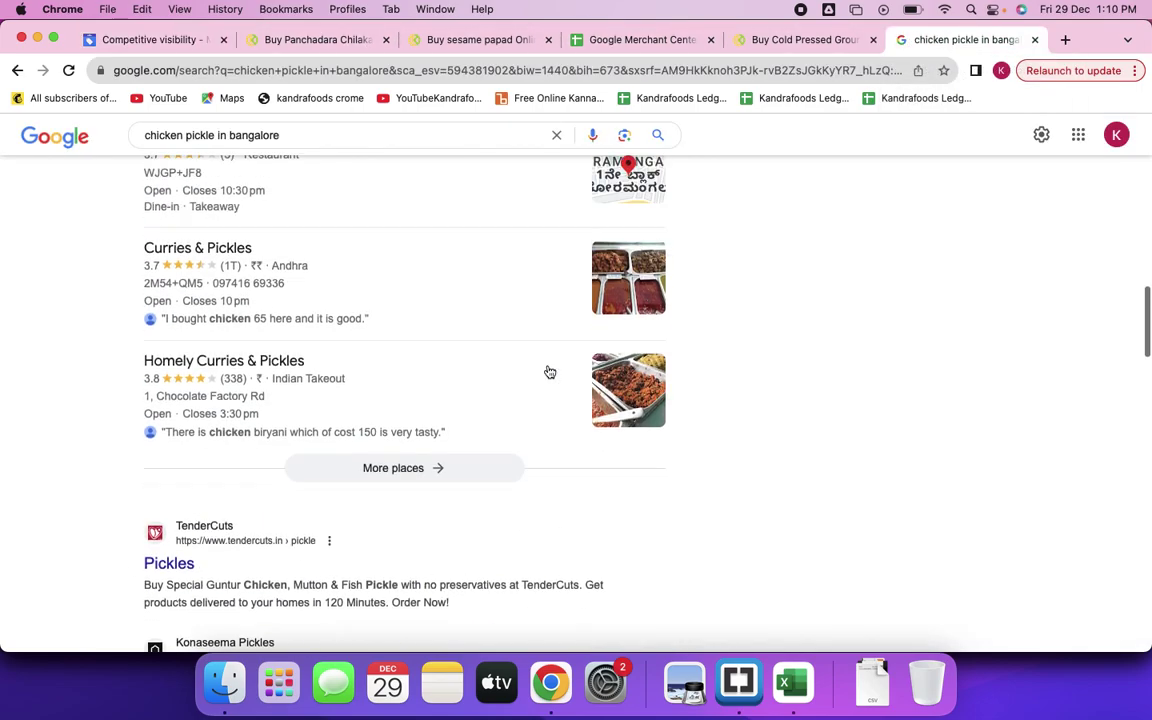
{"action": "scroll", "coordinate": [549, 372], "scroll_direction": "up", "scroll_amount": 10}
{"action": "scroll", "coordinate": [548, 368], "scroll_direction": "down", "scroll_amount": 10}
{"action": "scroll", "coordinate": [548, 371], "scroll_direction": "down", "scroll_amount": 6}
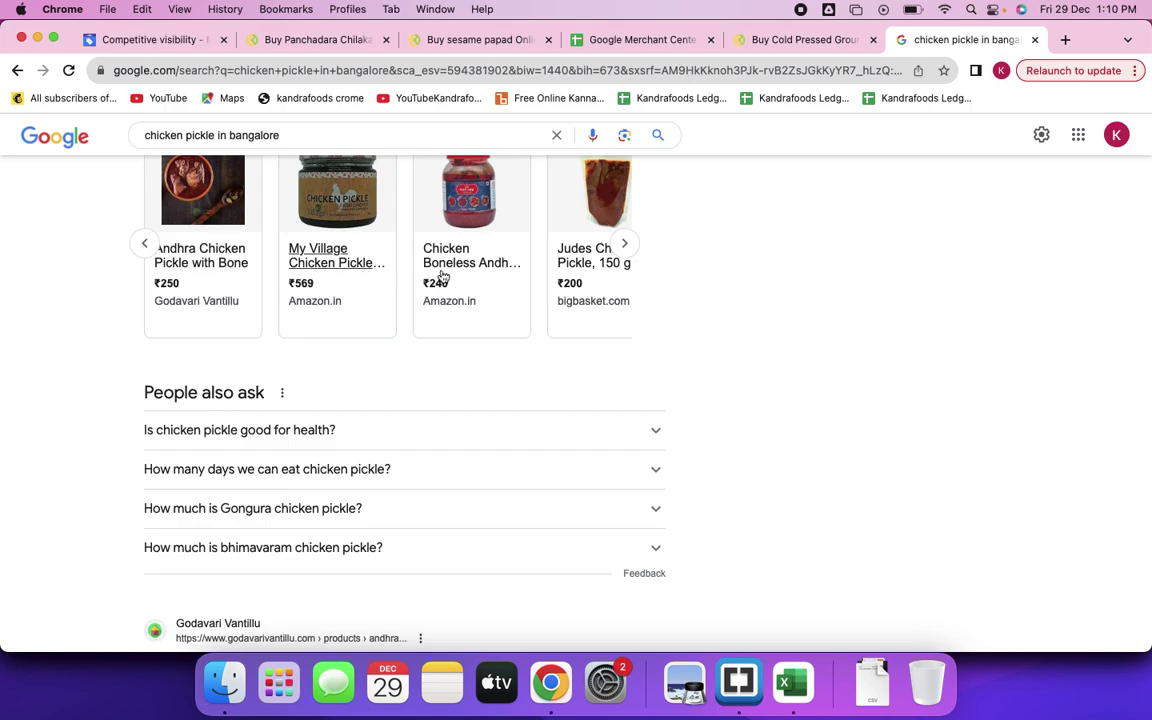
Go back to Merchant Center's Competitive visibility report and review the businesses with highest visibility on Google.
{"action": "left_click", "coordinate": [178, 38]}
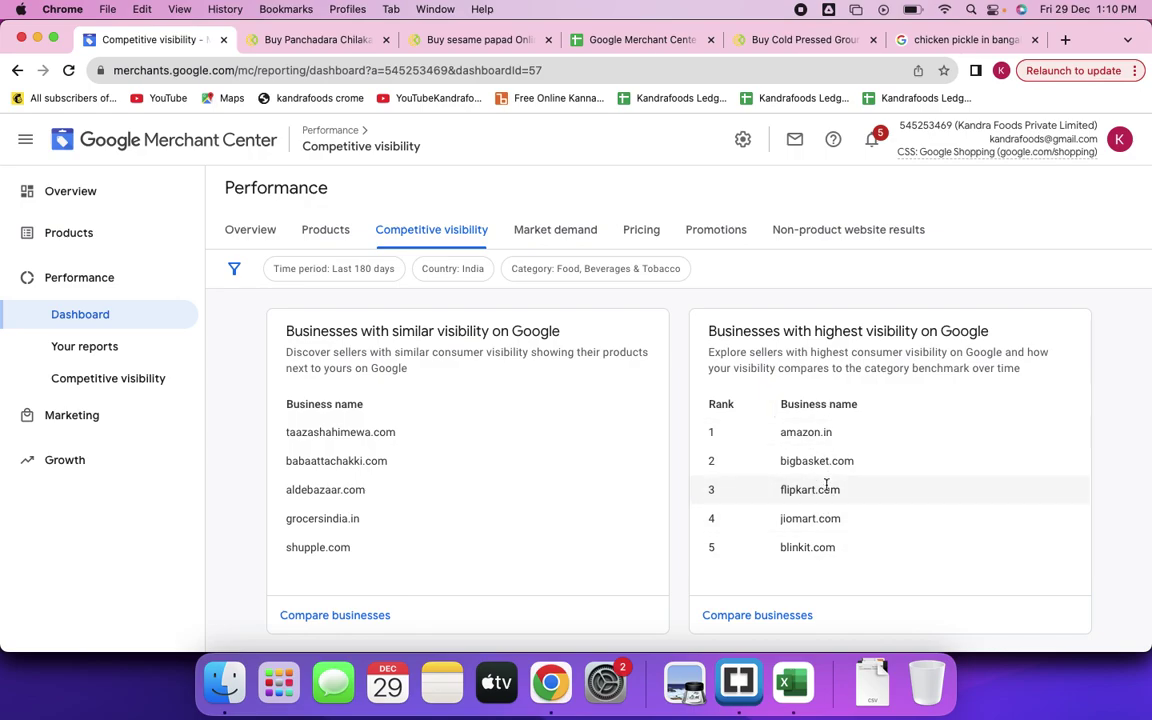
{"action": "scroll", "coordinate": [825, 484], "scroll_direction": "down", "scroll_amount": 2}
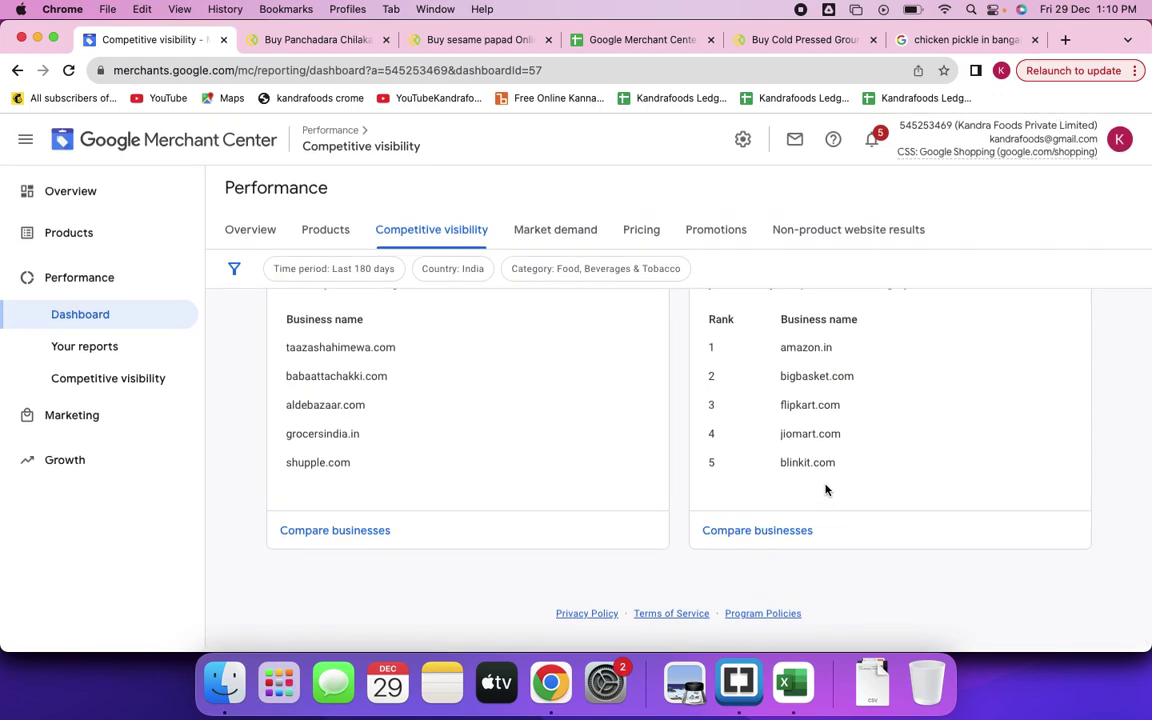
Open the Market demand report and review how many of the store's products are popular on Google.
{"action": "scroll", "coordinate": [818, 420], "scroll_direction": "up", "scroll_amount": 2}
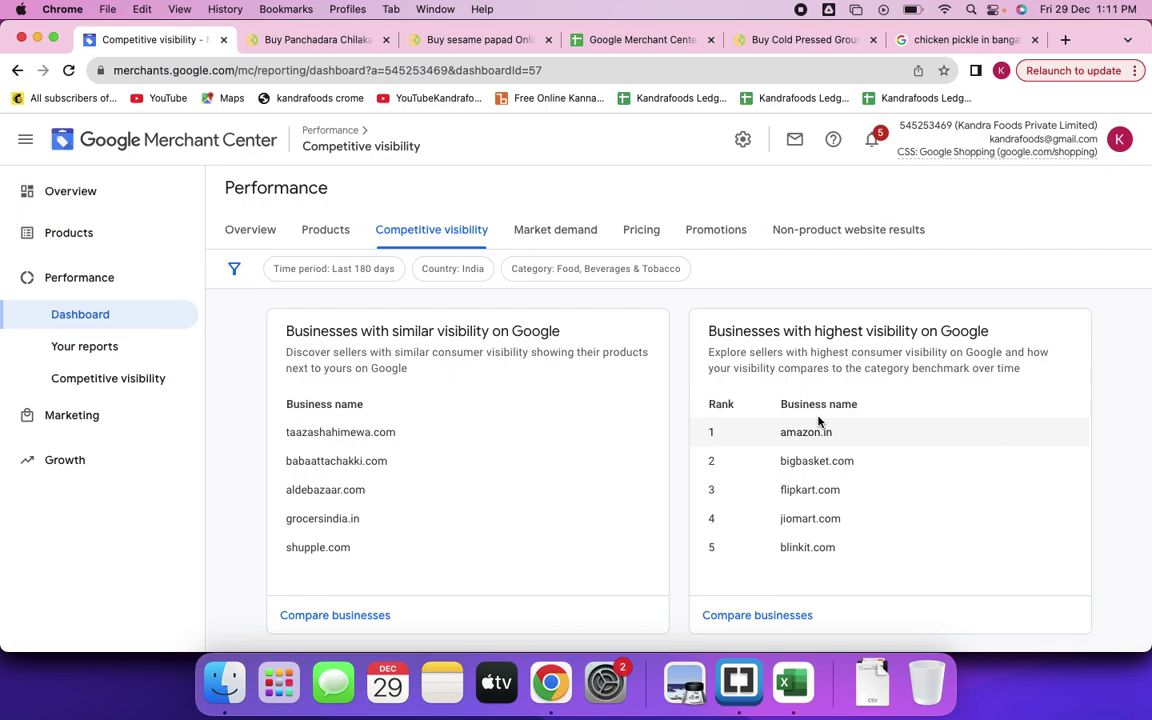
{"action": "left_click", "coordinate": [555, 230]}
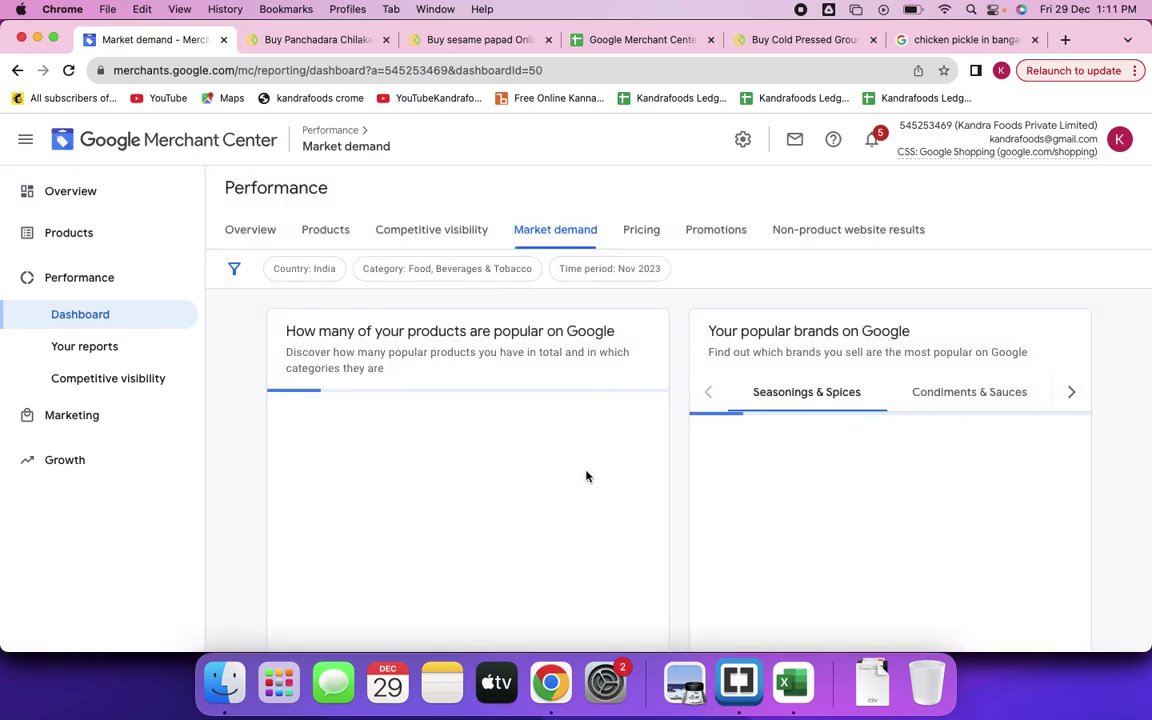
{"action": "scroll", "coordinate": [587, 476], "scroll_direction": "down", "scroll_amount": 1}
{"action": "scroll", "coordinate": [587, 476], "scroll_direction": "down", "scroll_amount": 2}
{"action": "scroll", "coordinate": [586, 476], "scroll_direction": "up", "scroll_amount": 3}
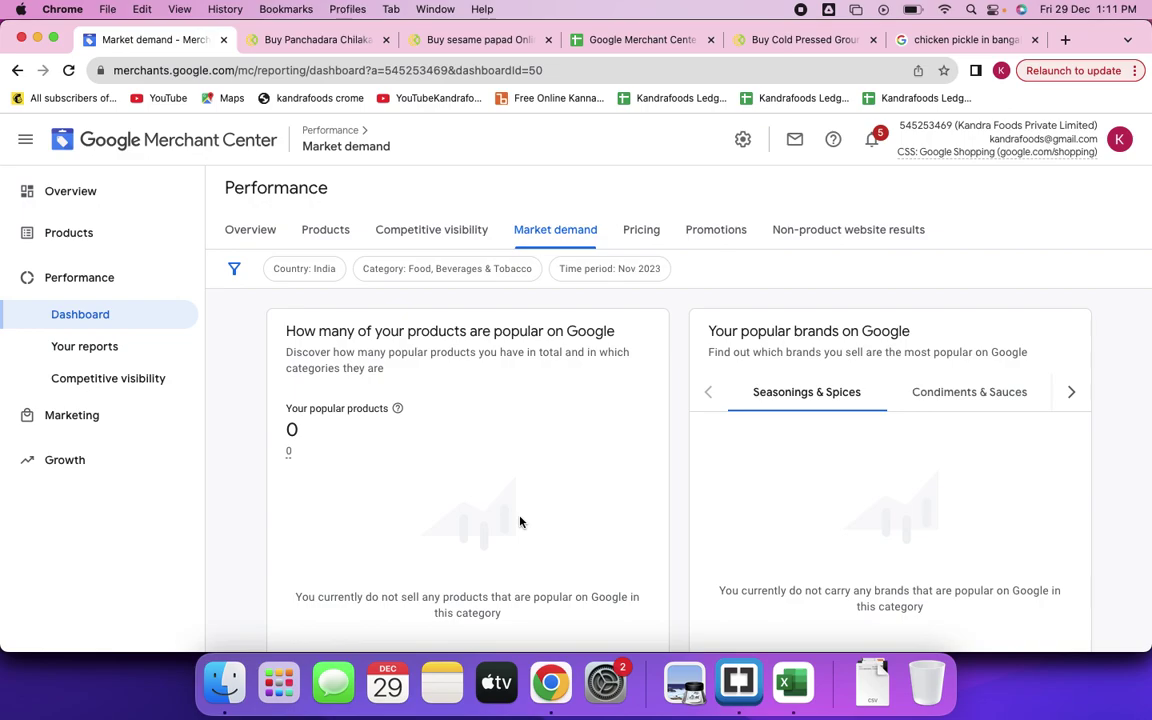
{"action": "scroll", "coordinate": [910, 420], "scroll_direction": "down", "scroll_amount": 2}
{"action": "scroll", "coordinate": [910, 420], "scroll_direction": "up", "scroll_amount": 2}
Compare the Seasonings & Spices and Condiments & Sauces categories under Your popular brands on Google.
{"action": "left_click", "coordinate": [958, 387]}
{"action": "left_click", "coordinate": [818, 392]}
{"action": "left_click", "coordinate": [941, 391]}
{"action": "left_click", "coordinate": [813, 393]}
{"action": "left_click", "coordinate": [800, 393]}
Review the top-selling products on Google in the Seasonings & Spices category.
{"action": "scroll", "coordinate": [921, 416], "scroll_direction": "down", "scroll_amount": 5}
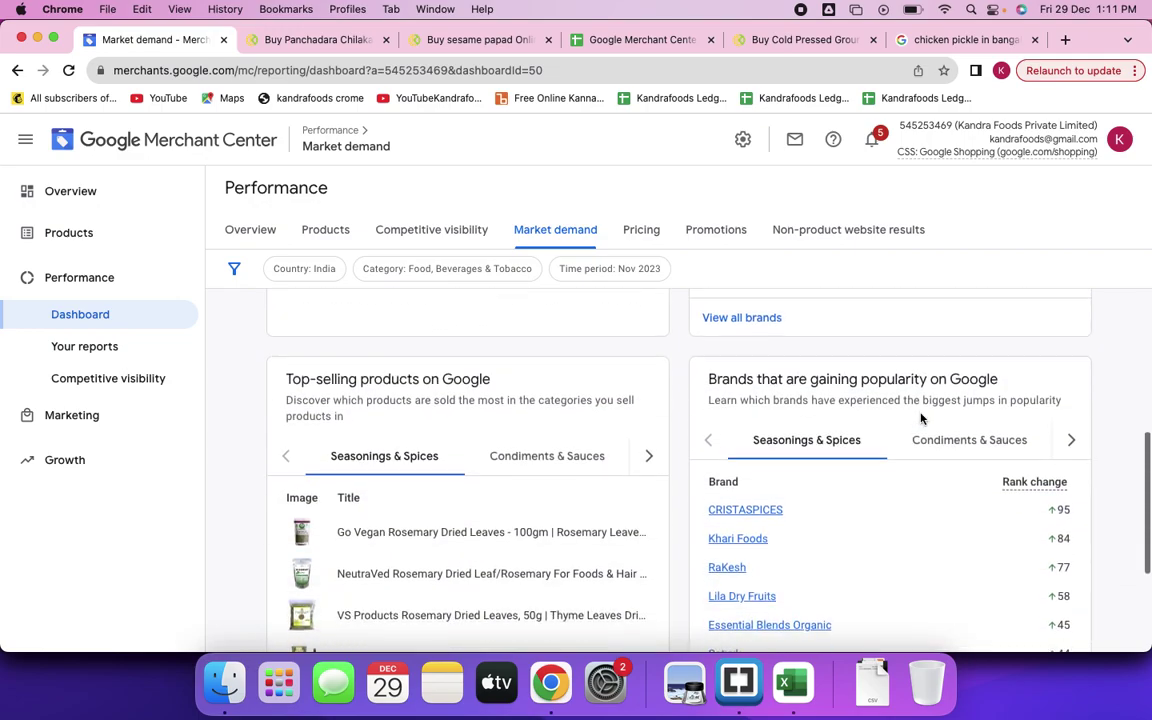
{"action": "scroll", "coordinate": [921, 418], "scroll_direction": "down", "scroll_amount": 3}
{"action": "scroll", "coordinate": [918, 419], "scroll_direction": "up", "scroll_amount": 3}
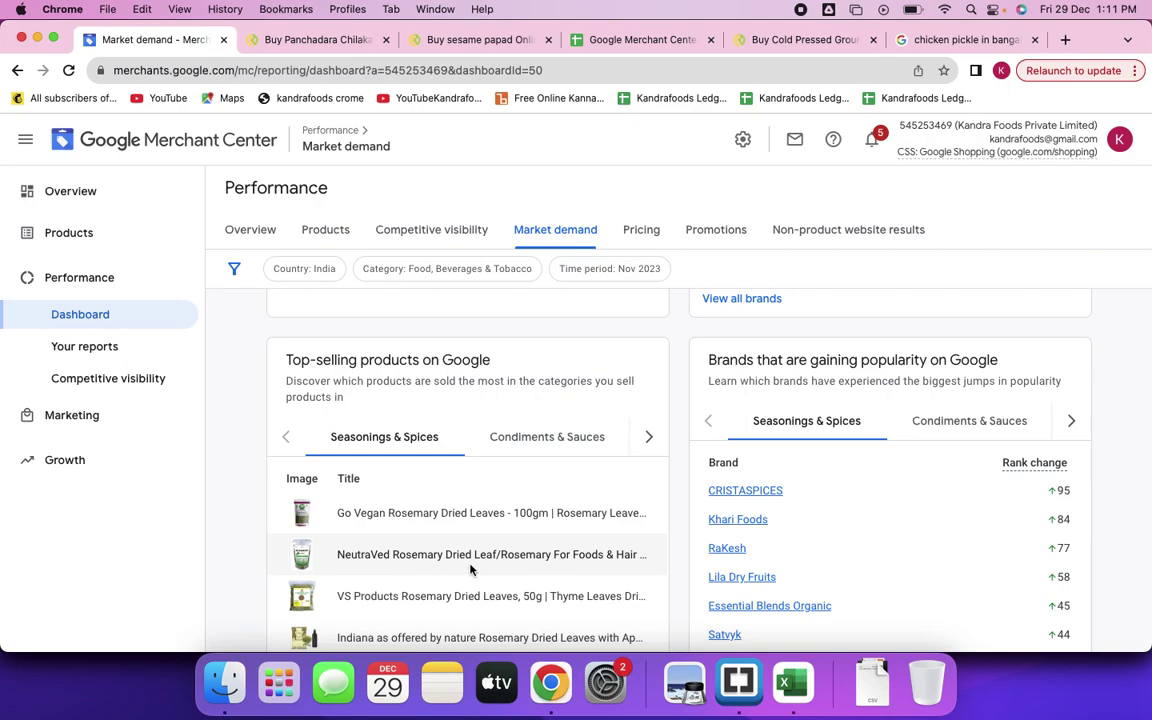
{"action": "scroll", "coordinate": [450, 571], "scroll_direction": "down", "scroll_amount": 2}
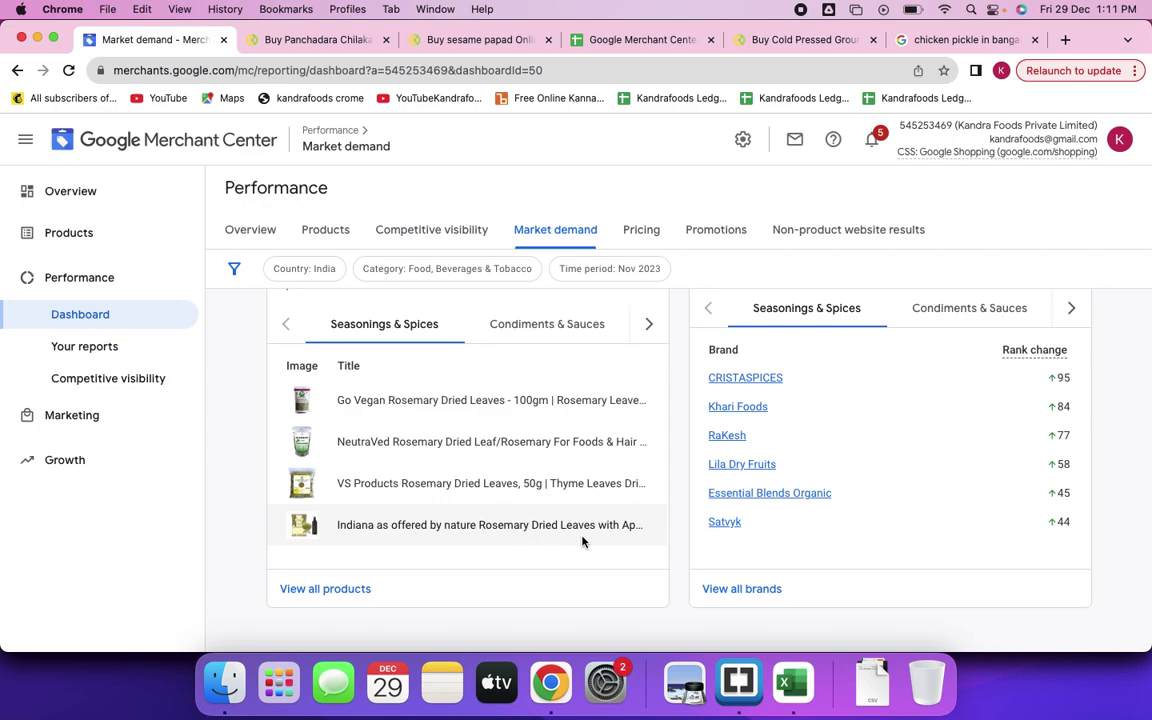
{"action": "scroll", "coordinate": [725, 504], "scroll_direction": "up", "scroll_amount": 2}
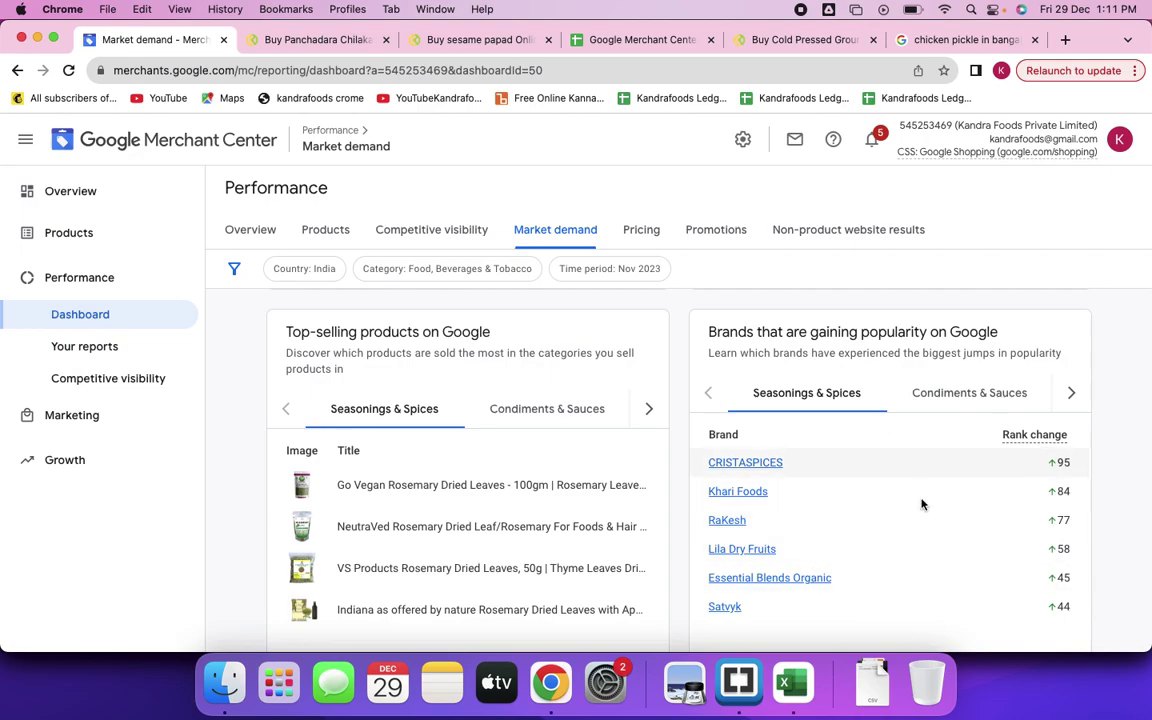
Compare the brands gaining popularity on Google in Condiments & Sauces with those in Seasonings & Spices.
{"action": "left_click", "coordinate": [952, 395]}
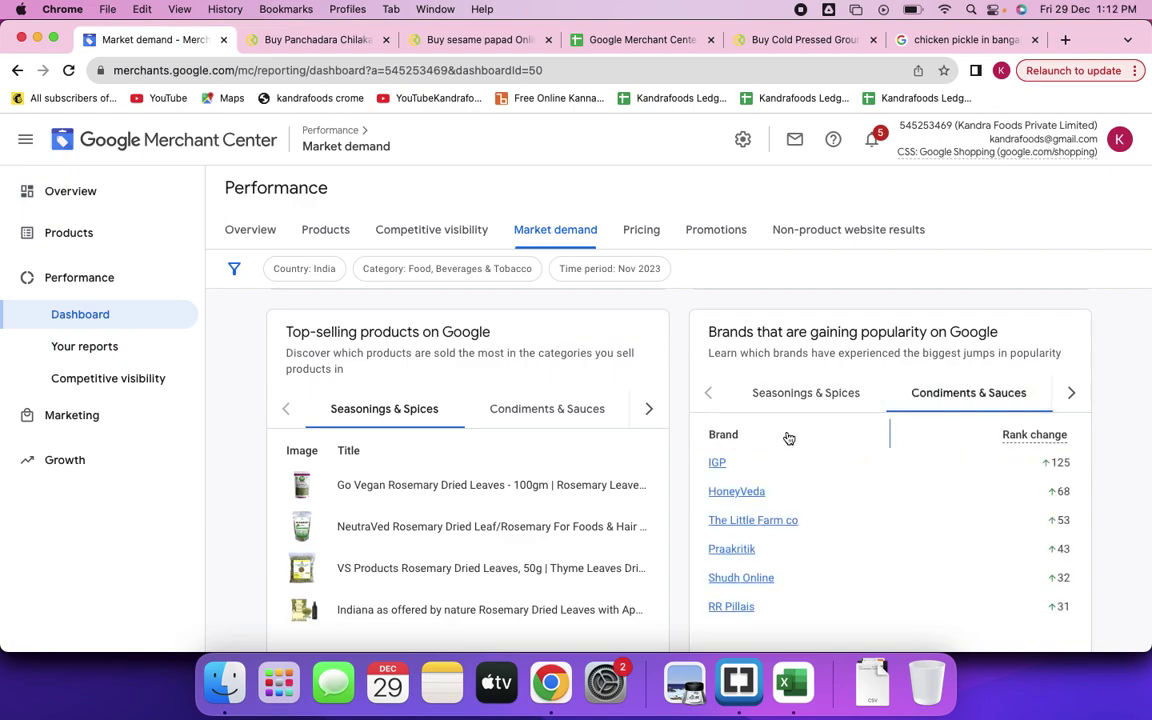
{"action": "left_click", "coordinate": [810, 393]}
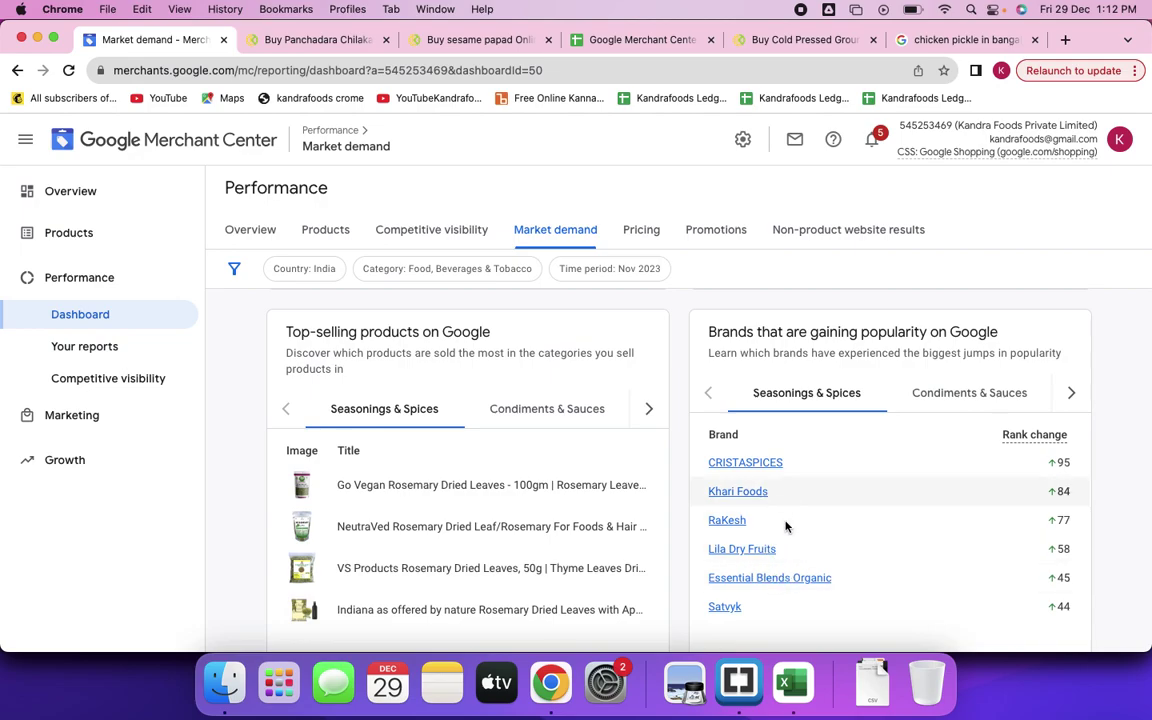
{"action": "left_click", "coordinate": [955, 396]}
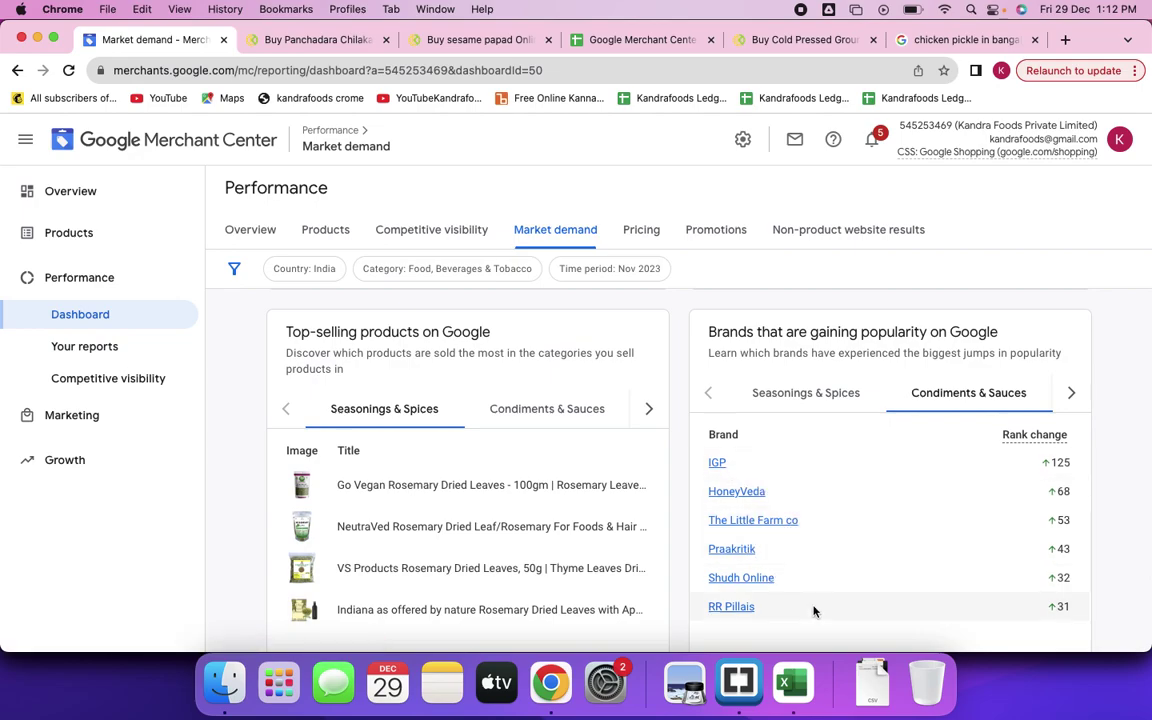
{"action": "scroll", "coordinate": [779, 566], "scroll_direction": "down", "scroll_amount": 3}
{"action": "scroll", "coordinate": [779, 566], "scroll_direction": "up", "scroll_amount": 2}
{"action": "scroll", "coordinate": [779, 566], "scroll_direction": "up", "scroll_amount": 2}
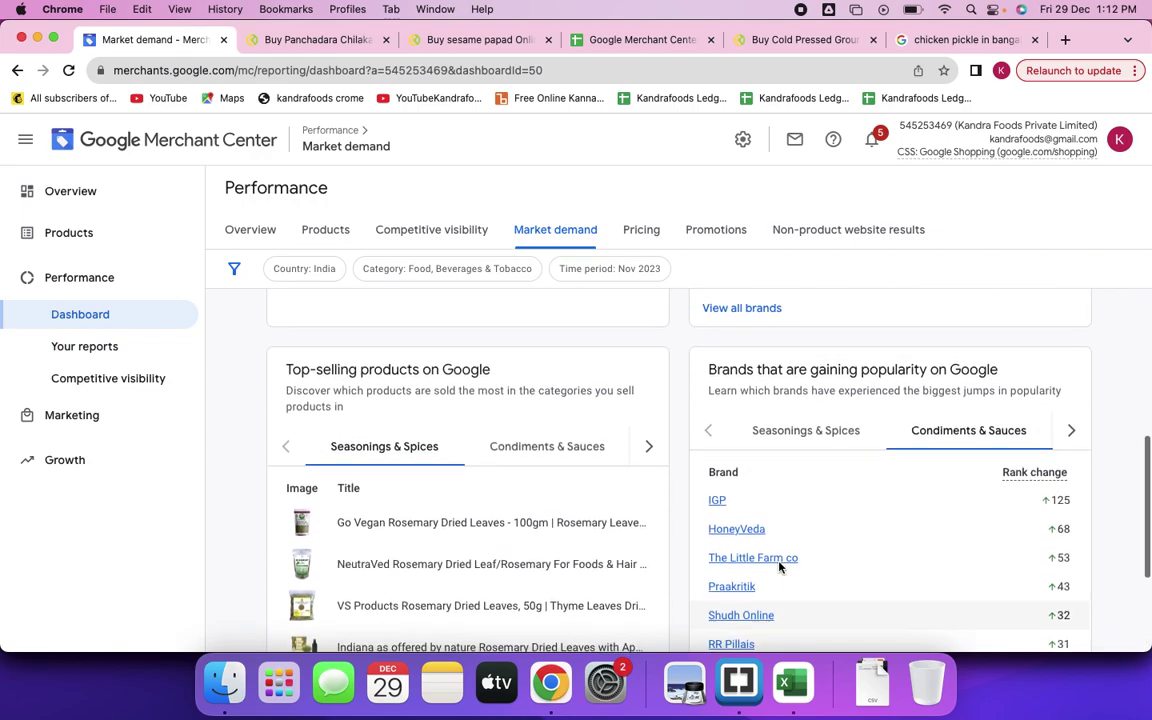
Show the brands gaining popularity in Cooking & Baking Ingredients and look through their rank changes.
{"action": "left_click", "coordinate": [1074, 437]}
{"action": "left_click", "coordinate": [935, 443]}
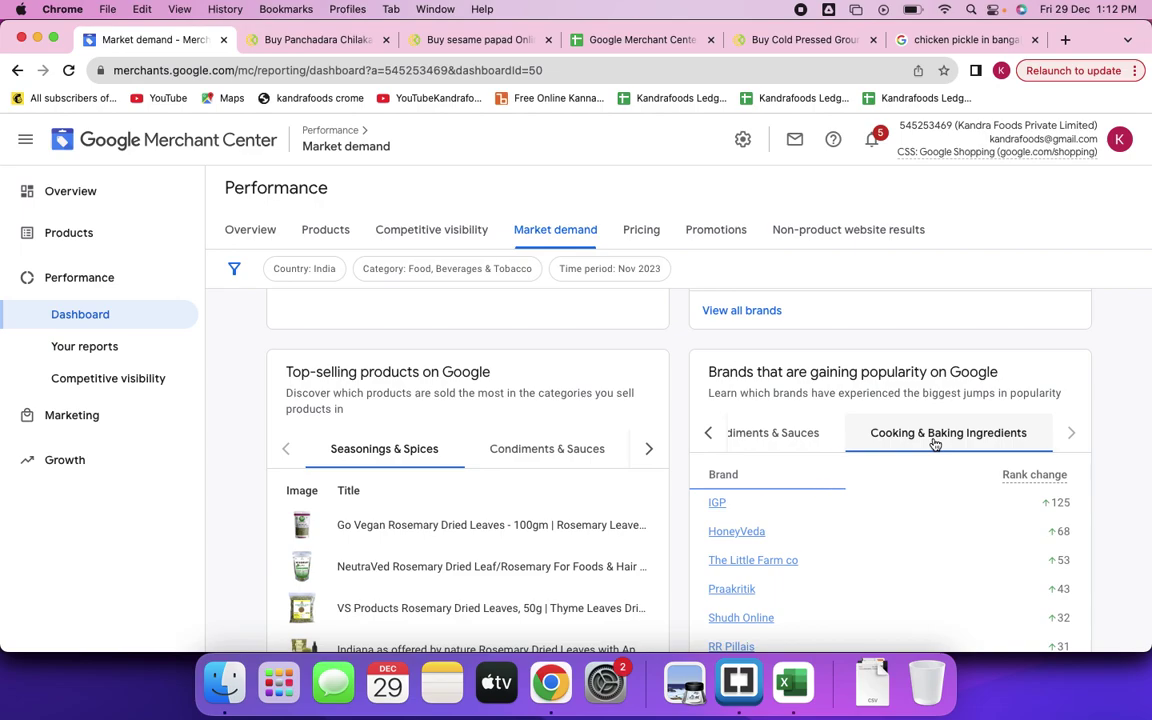
{"action": "scroll", "coordinate": [897, 558], "scroll_direction": "down", "scroll_amount": 2}
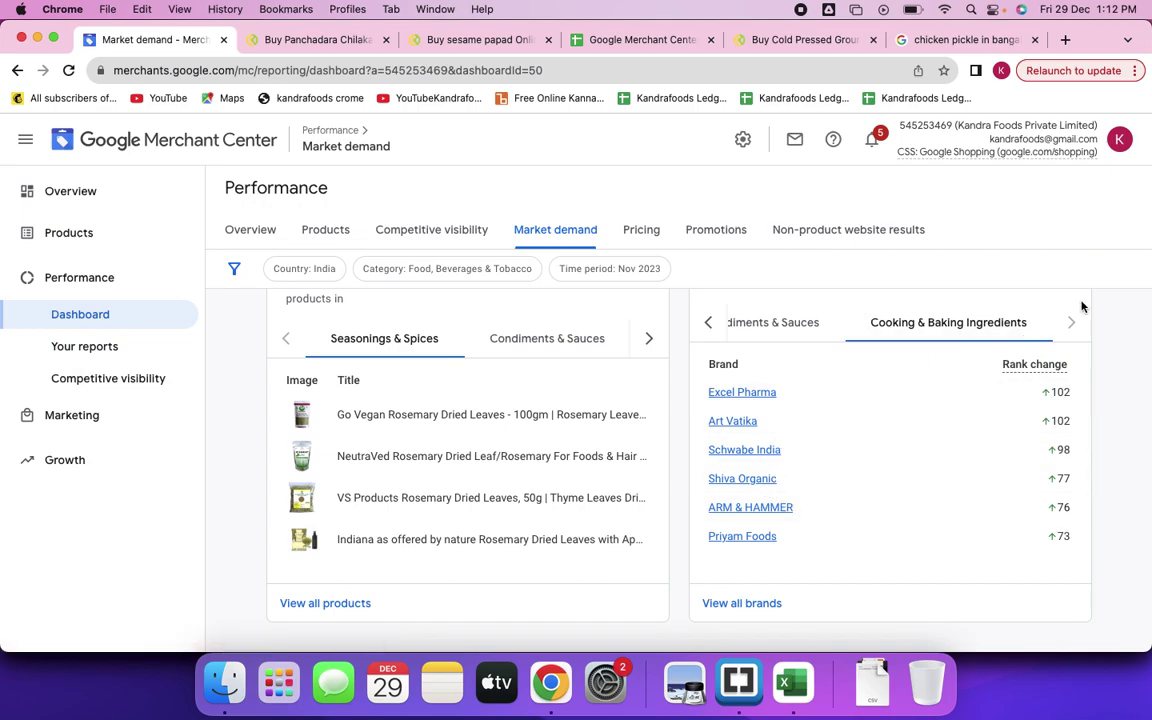
{"action": "left_click", "coordinate": [707, 322]}
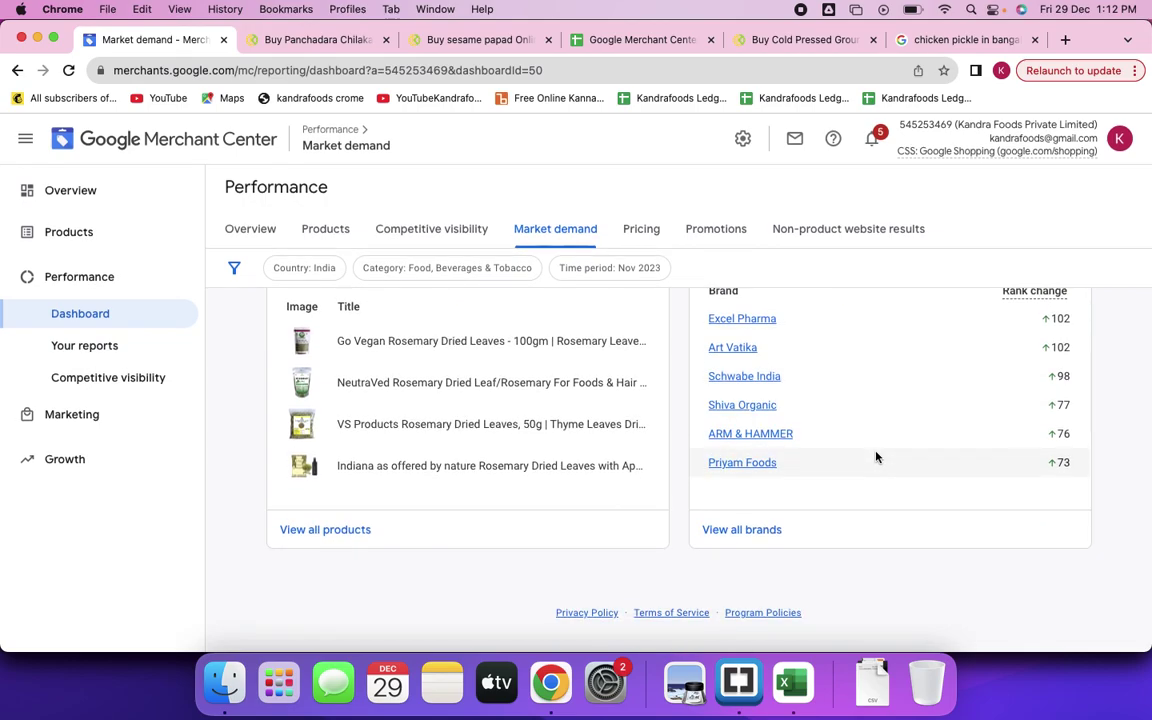
Open the Pricing report and look over its page for product pricing insights.
{"action": "left_click", "coordinate": [641, 232]}
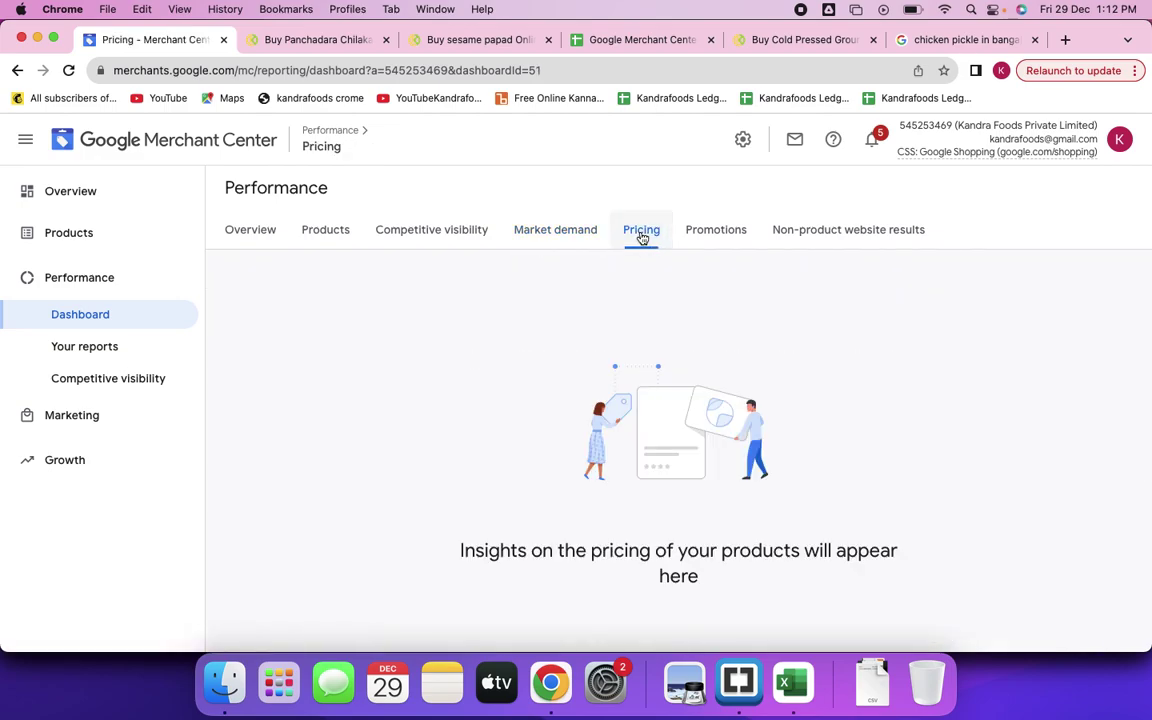
{"action": "scroll", "coordinate": [843, 402], "scroll_direction": "down", "scroll_amount": 3}
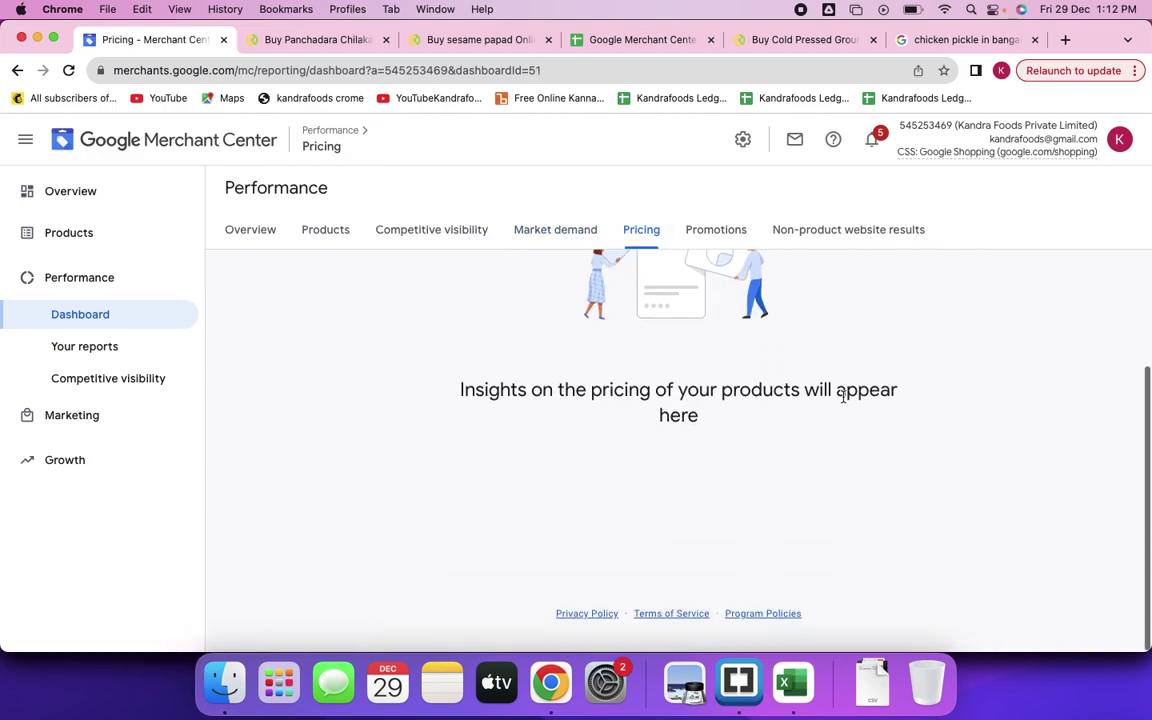
{"action": "scroll", "coordinate": [843, 396], "scroll_direction": "up", "scroll_amount": 3}
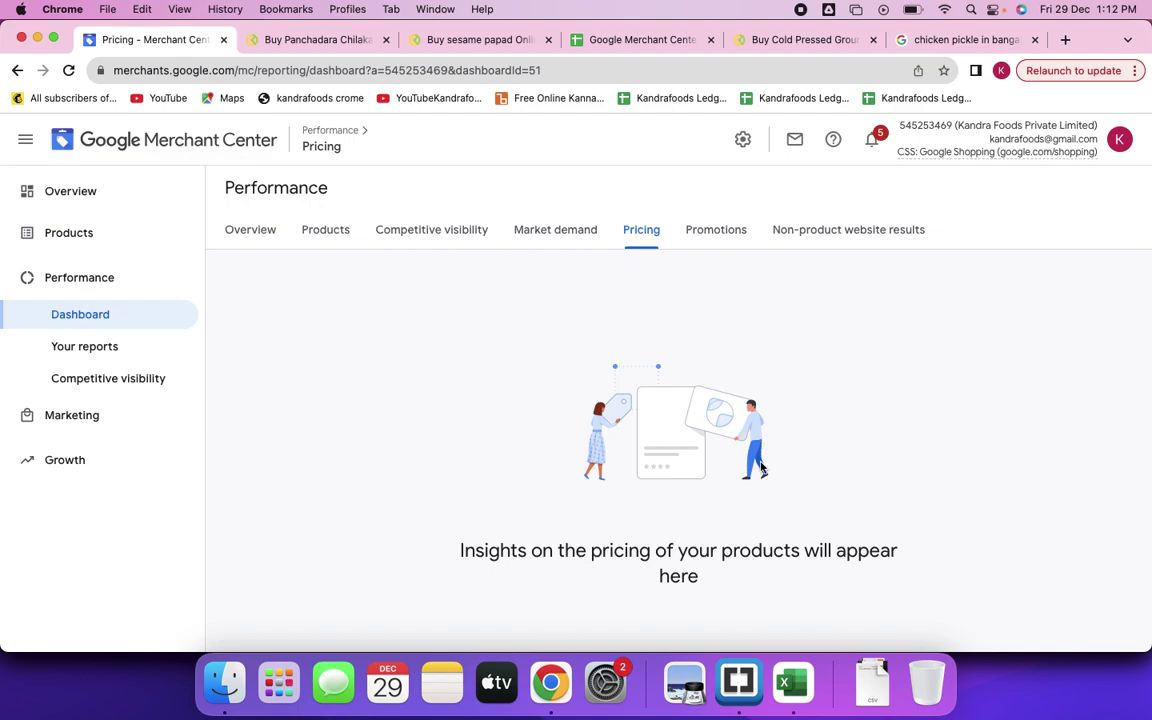
{"action": "scroll", "coordinate": [760, 468], "scroll_direction": "down", "scroll_amount": 3}
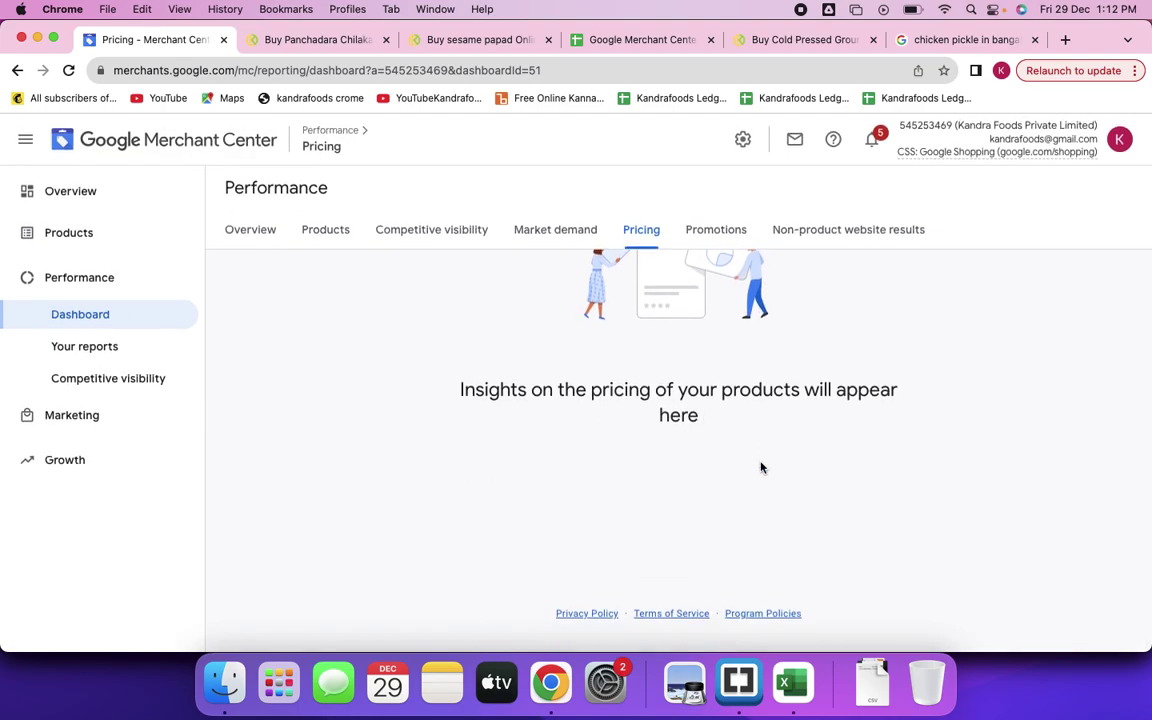
{"action": "scroll", "coordinate": [760, 468], "scroll_direction": "up", "scroll_amount": 3}
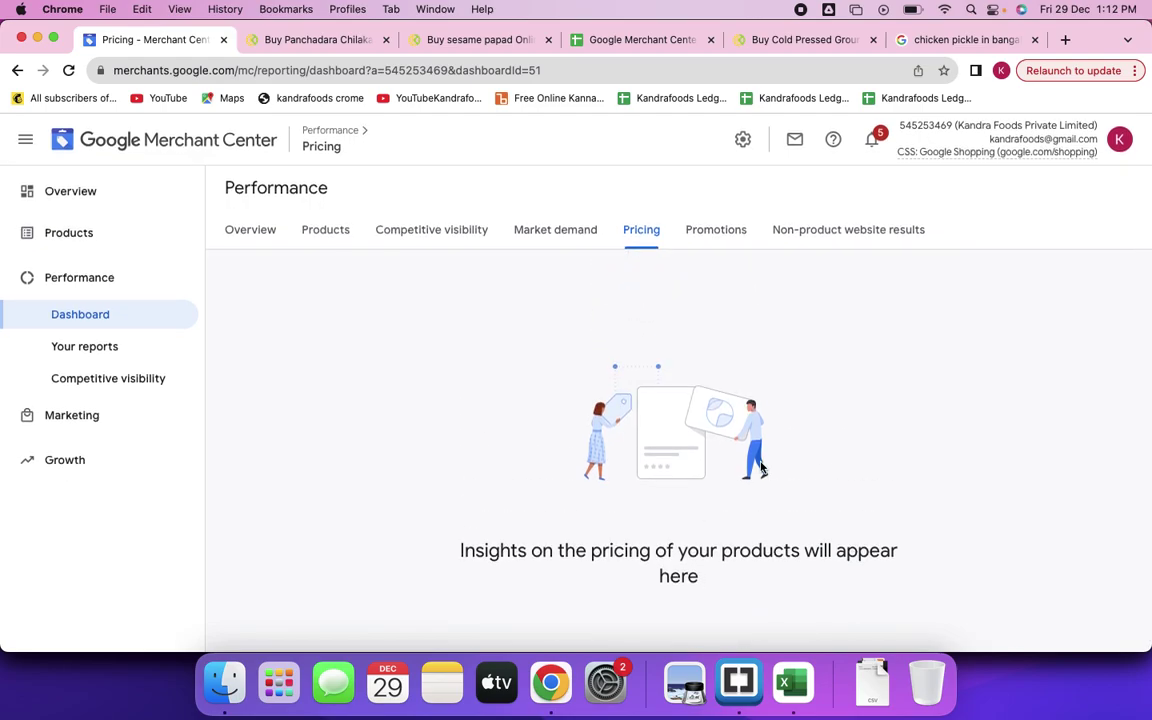
Open the Promotions report and inspect the October peak in the chart of clicks on promotions.
{"action": "left_click", "coordinate": [709, 236]}
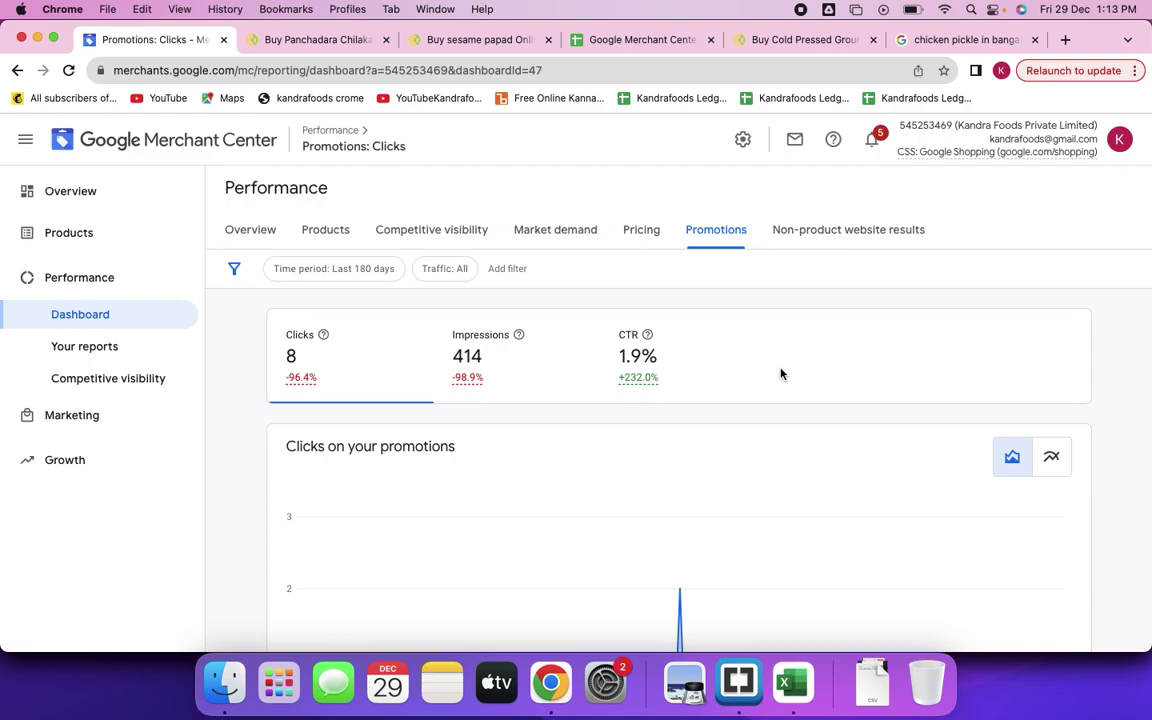
{"action": "scroll", "coordinate": [770, 452], "scroll_direction": "down", "scroll_amount": 4}
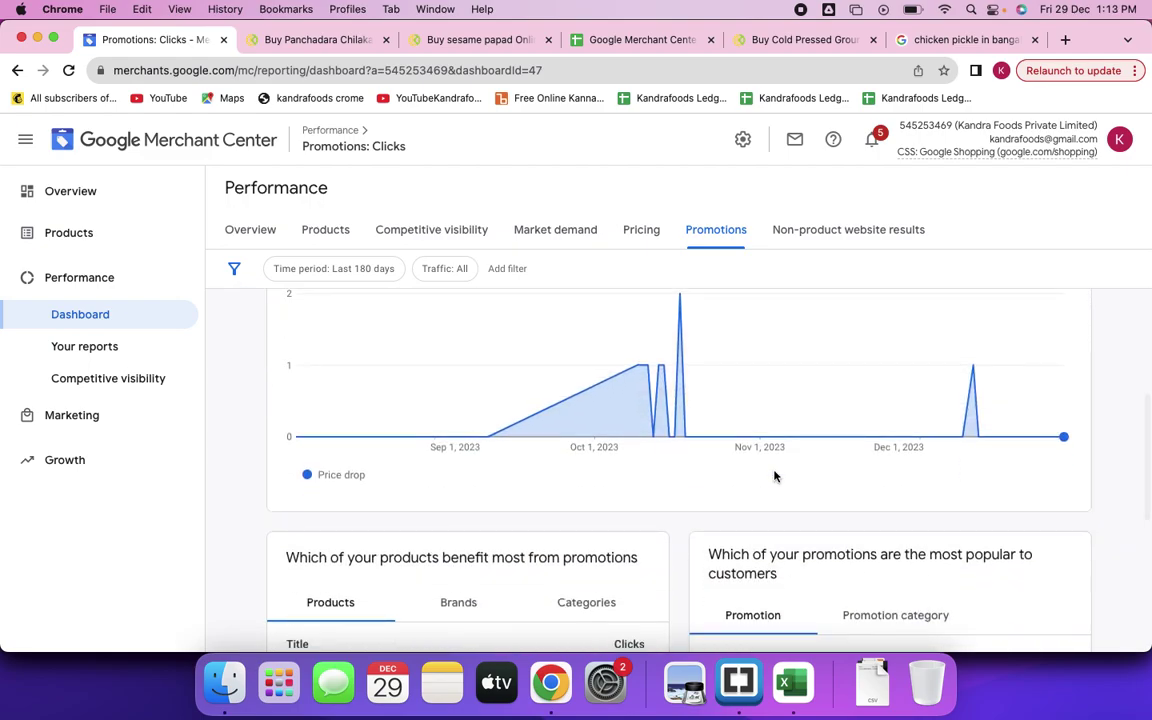
{"action": "scroll", "coordinate": [774, 476], "scroll_direction": "up", "scroll_amount": 1}
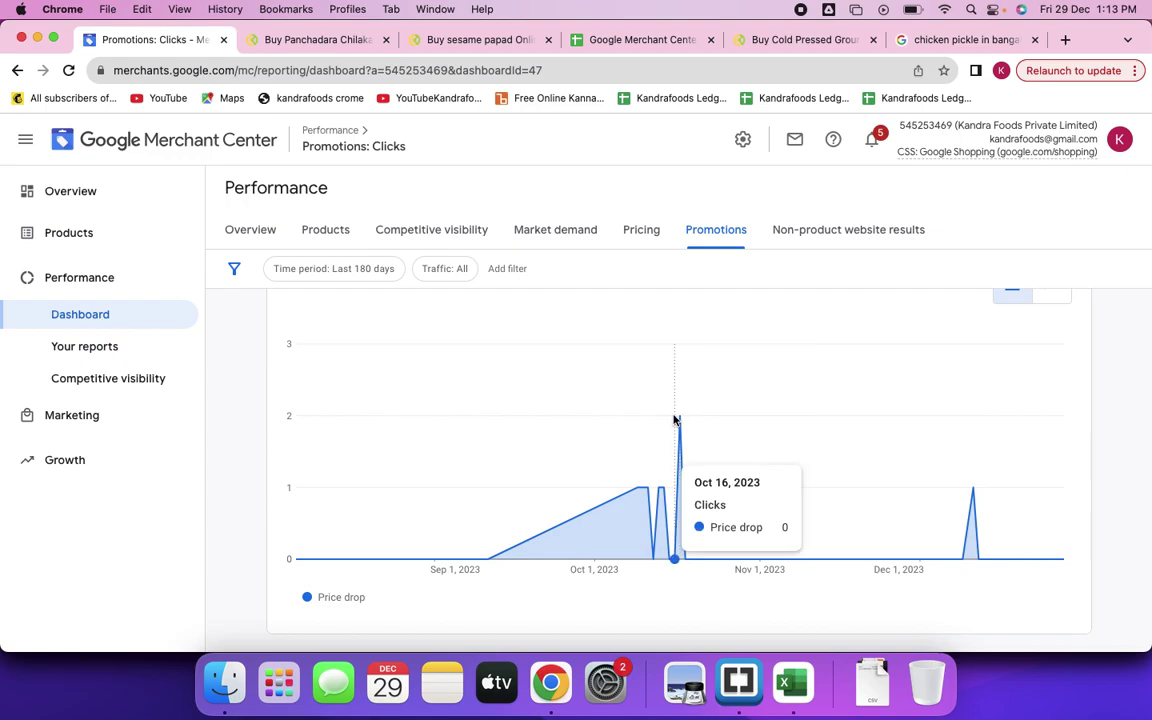
{"action": "mouse_move", "coordinate": [680, 420]}
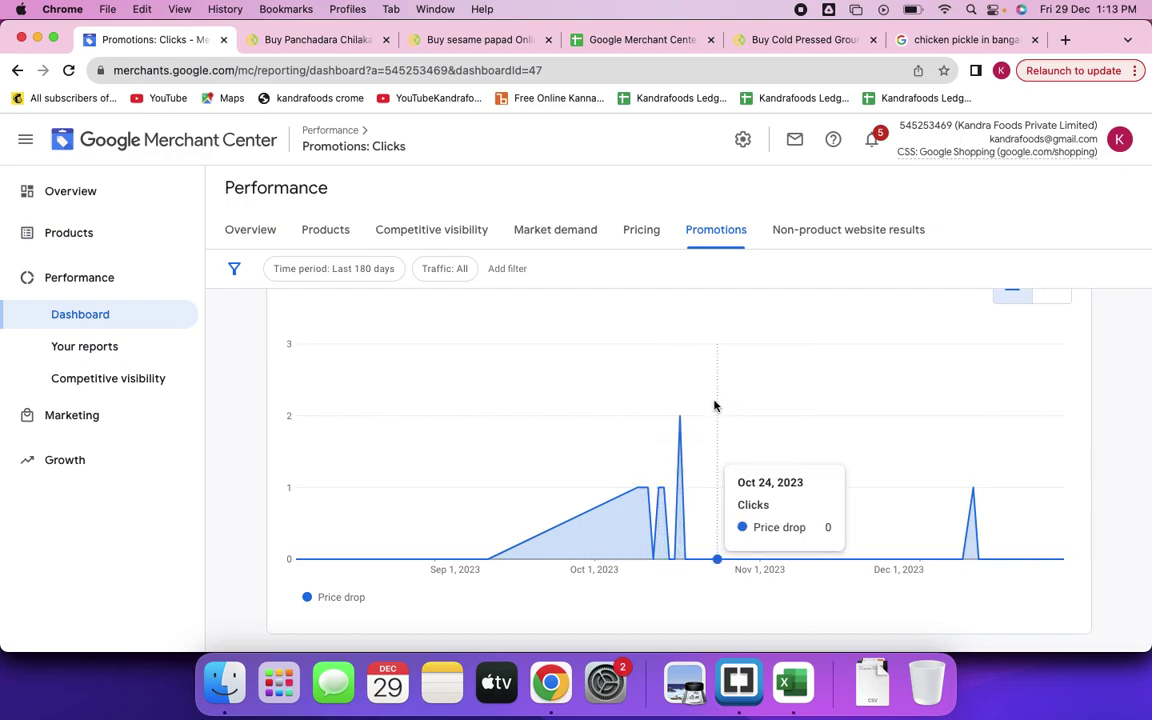
Review which products benefit most from promotions and which promotions are most popular with customers.
{"action": "scroll", "coordinate": [849, 497], "scroll_direction": "down", "scroll_amount": 5}
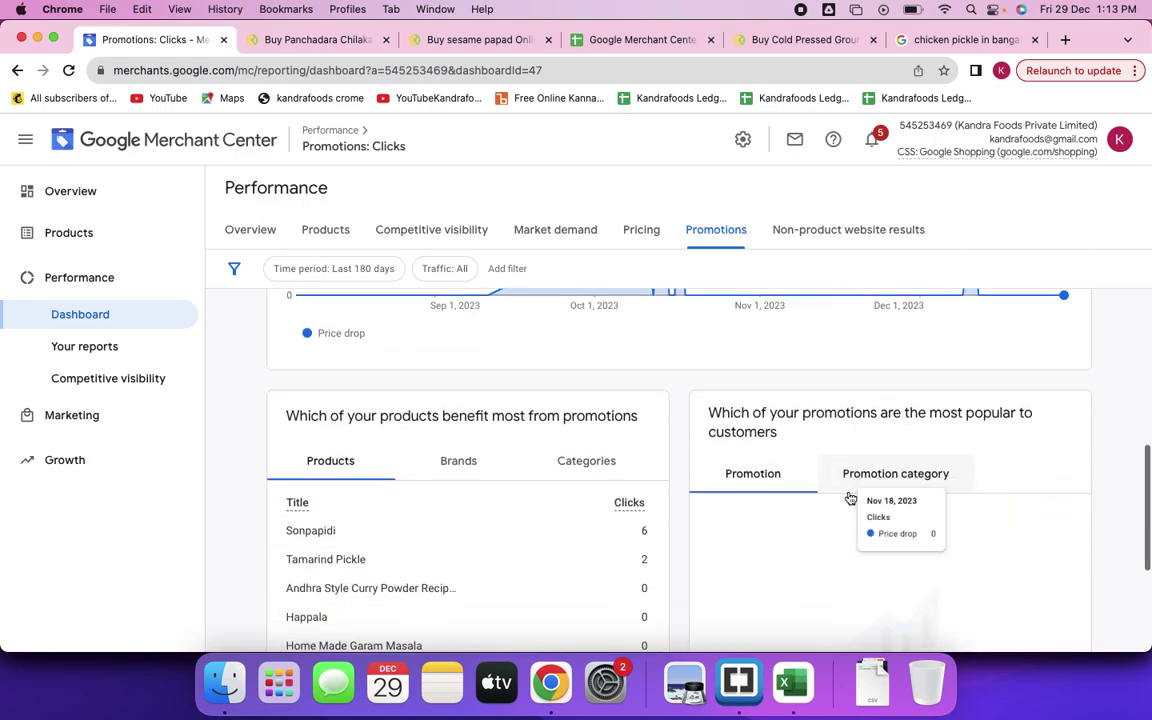
{"action": "scroll", "coordinate": [849, 497], "scroll_direction": "up", "scroll_amount": 2}
{"action": "scroll", "coordinate": [849, 497], "scroll_direction": "down", "scroll_amount": 3}
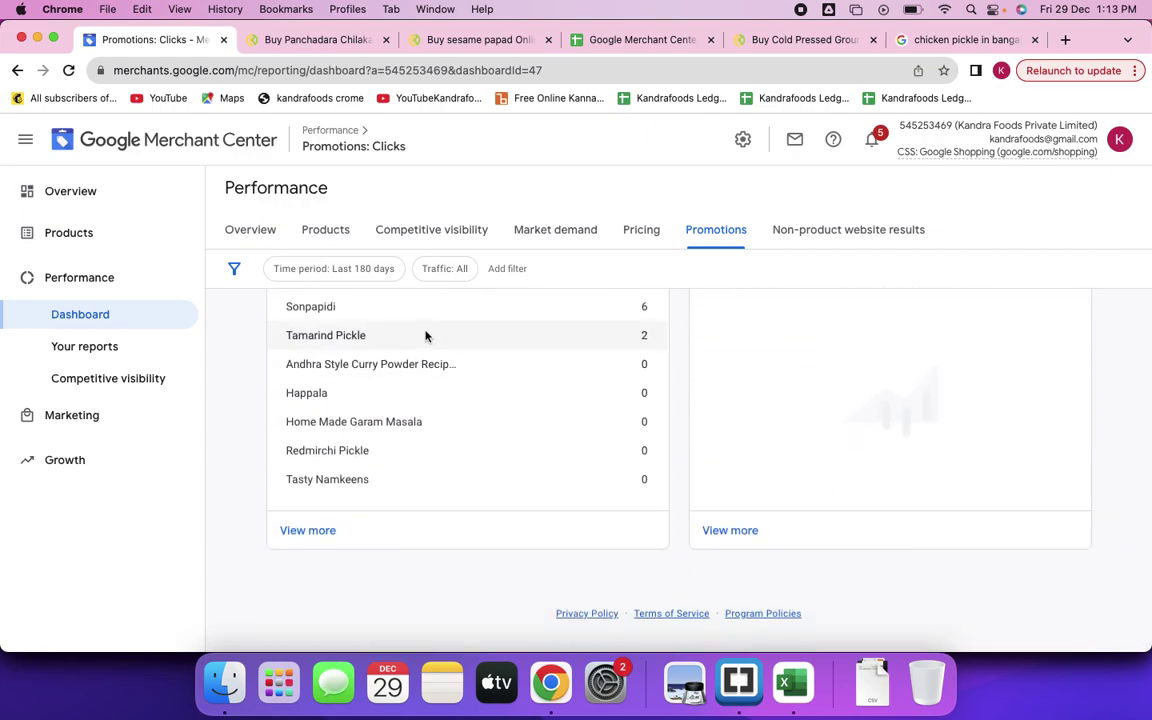
{"action": "scroll", "coordinate": [424, 351], "scroll_direction": "up", "scroll_amount": 2}
{"action": "scroll", "coordinate": [424, 351], "scroll_direction": "up", "scroll_amount": 10}
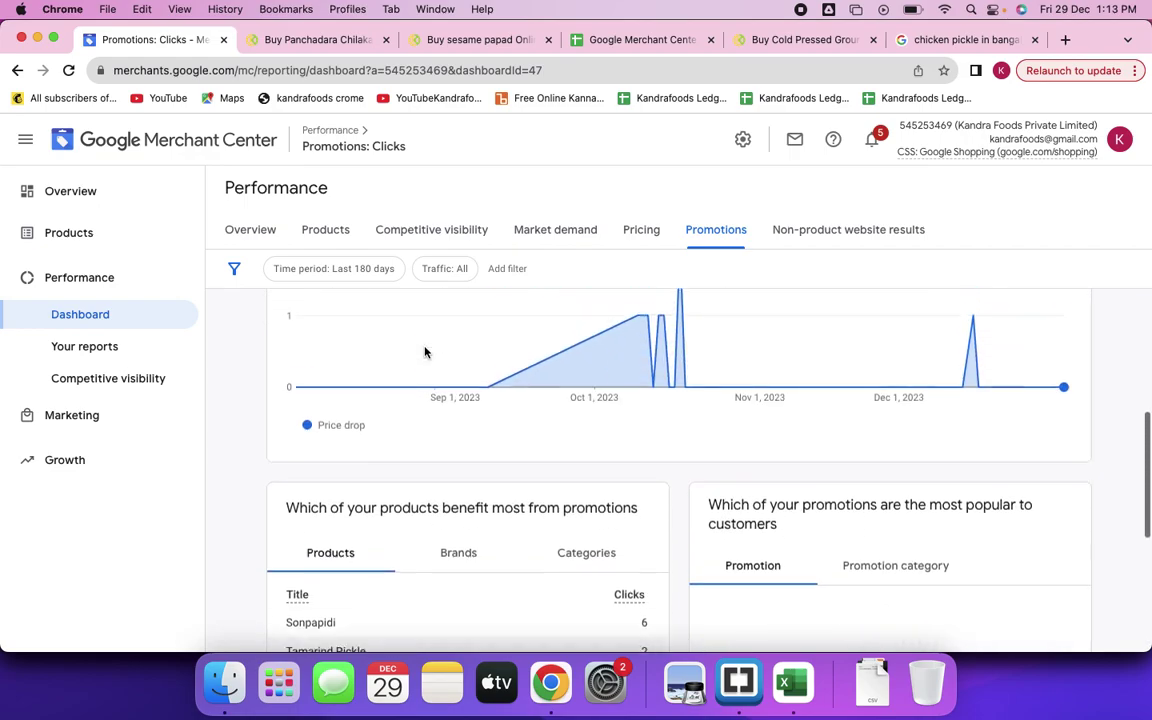
Open the Non-product website results report and inspect the September peak in the clicks chart.
{"action": "left_click", "coordinate": [835, 232]}
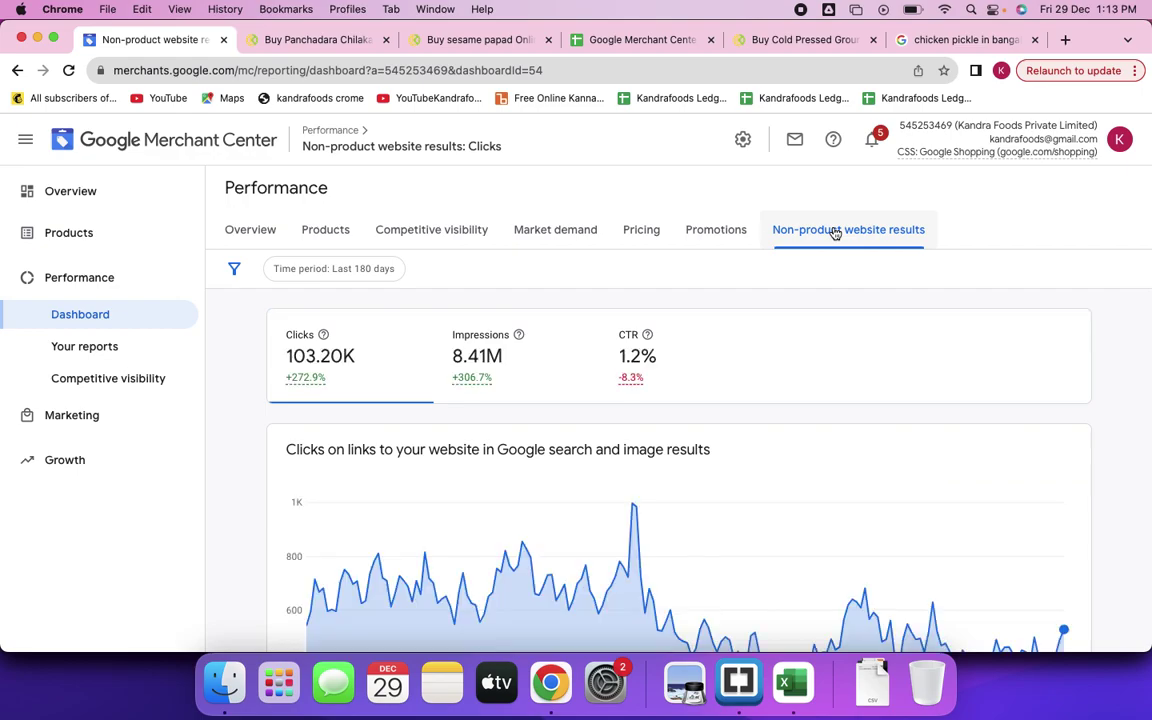
{"action": "scroll", "coordinate": [785, 457], "scroll_direction": "down", "scroll_amount": 2}
{"action": "scroll", "coordinate": [785, 457], "scroll_direction": "up", "scroll_amount": 2}
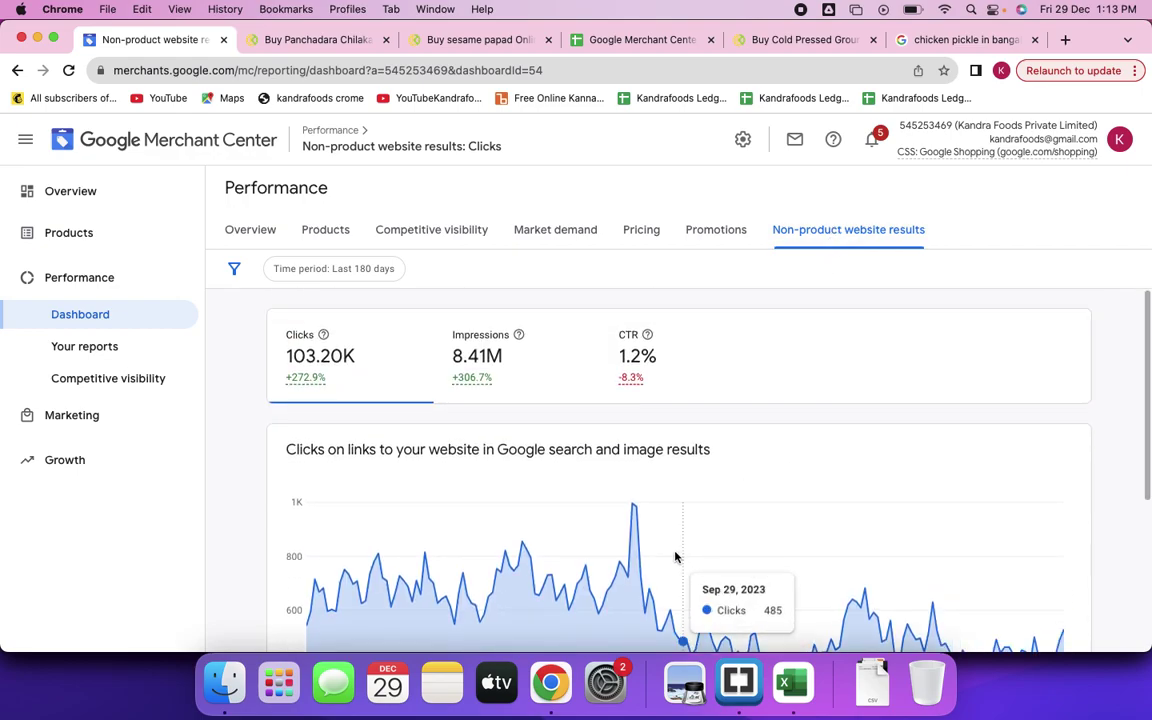
{"action": "mouse_move", "coordinate": [632, 510]}
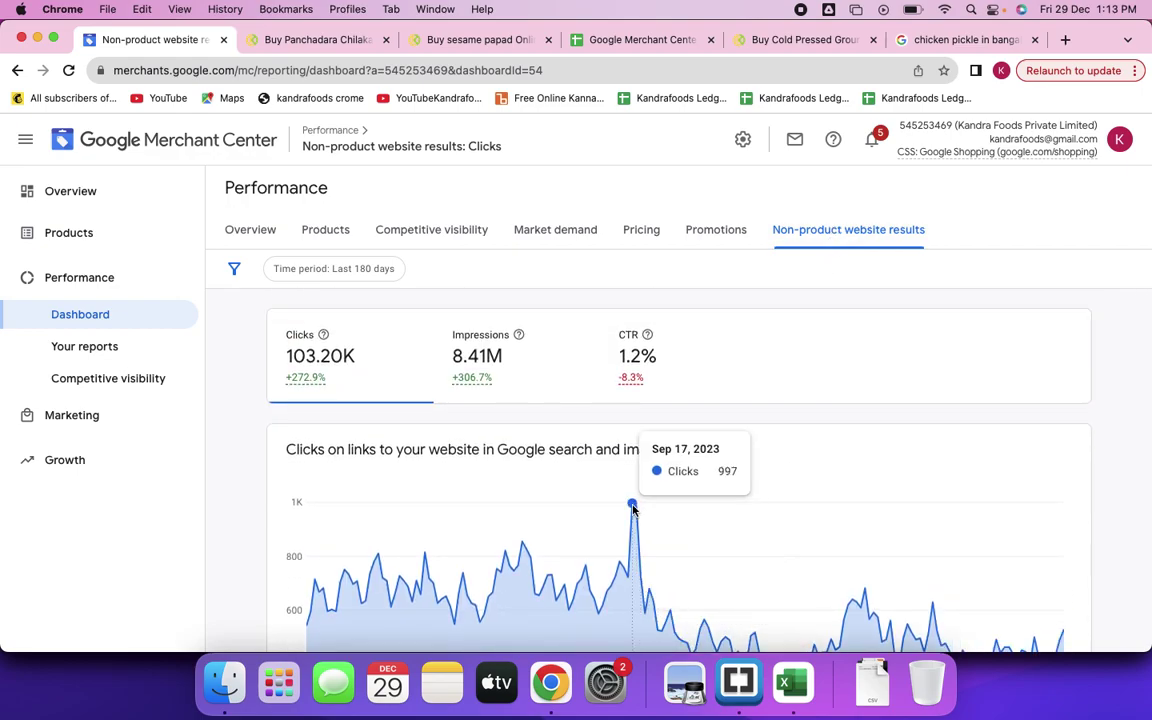
Examine the 180-day trend of clicks on website links alongside the clicks, impressions and CTR totals.
{"action": "scroll", "coordinate": [690, 520], "scroll_direction": "down", "scroll_amount": 4}
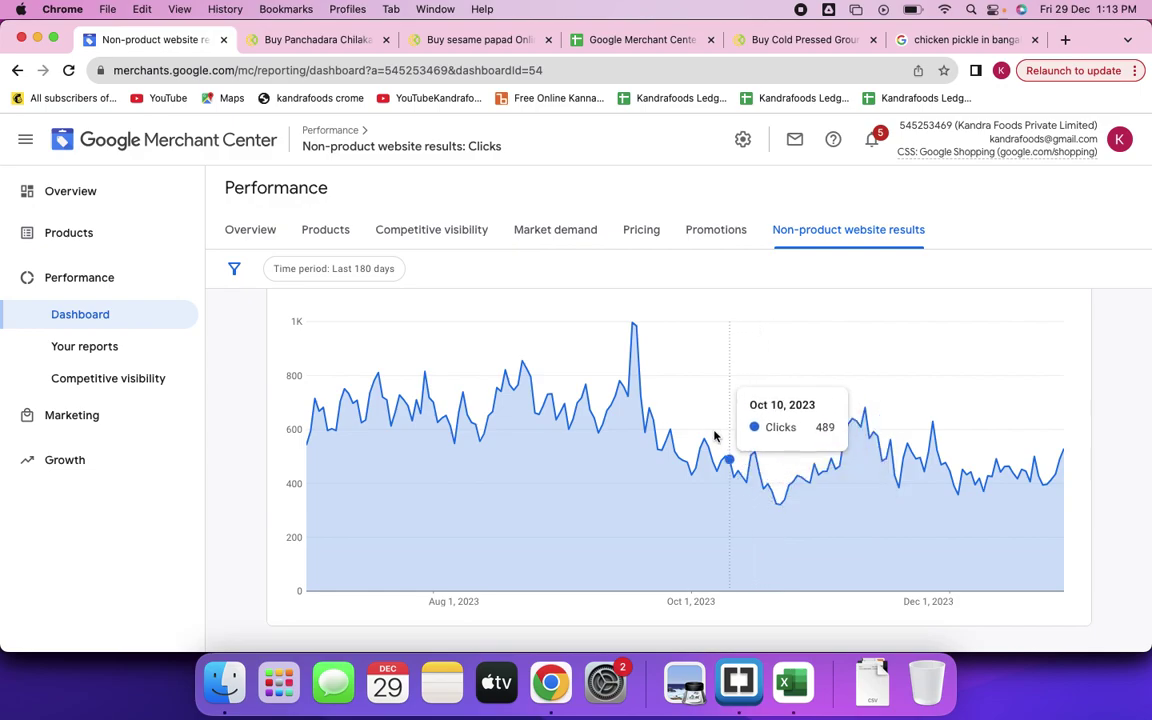
{"action": "scroll", "coordinate": [622, 334], "scroll_direction": "up", "scroll_amount": 2}
{"action": "scroll", "coordinate": [624, 337], "scroll_direction": "down", "scroll_amount": 2}
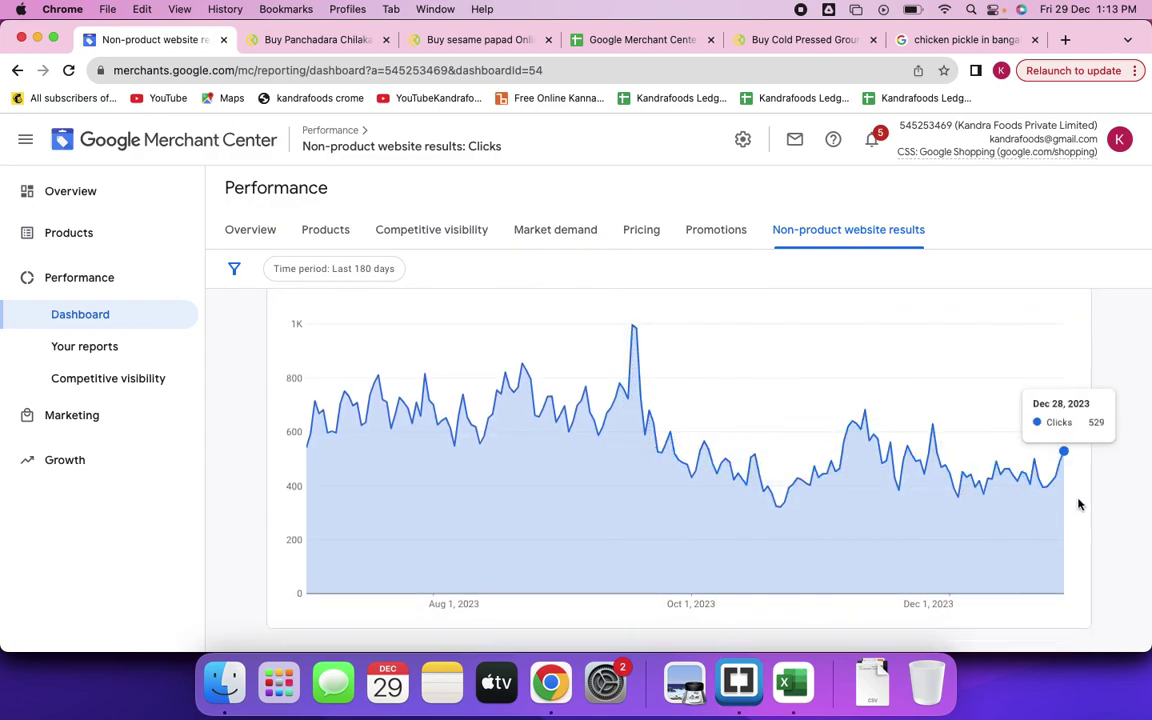
{"action": "scroll", "coordinate": [910, 370], "scroll_direction": "up", "scroll_amount": 3}
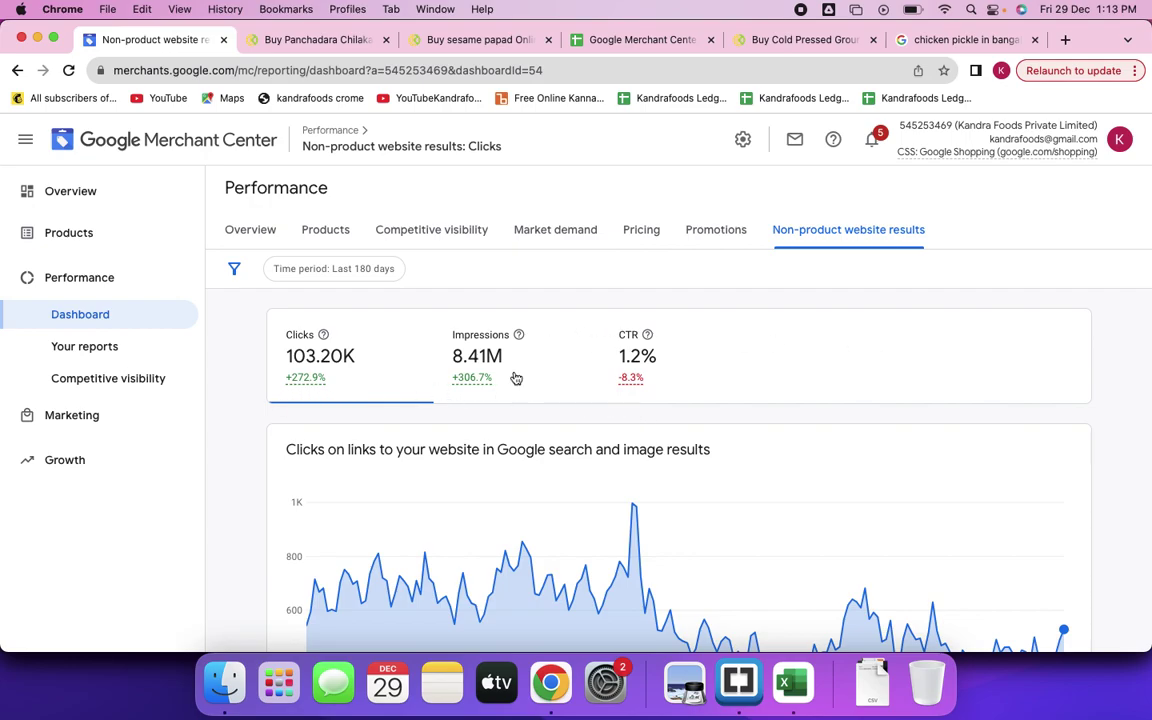
{"action": "scroll", "coordinate": [460, 388], "scroll_direction": "down", "scroll_amount": 5}
{"action": "scroll", "coordinate": [460, 388], "scroll_direction": "up", "scroll_amount": 4}
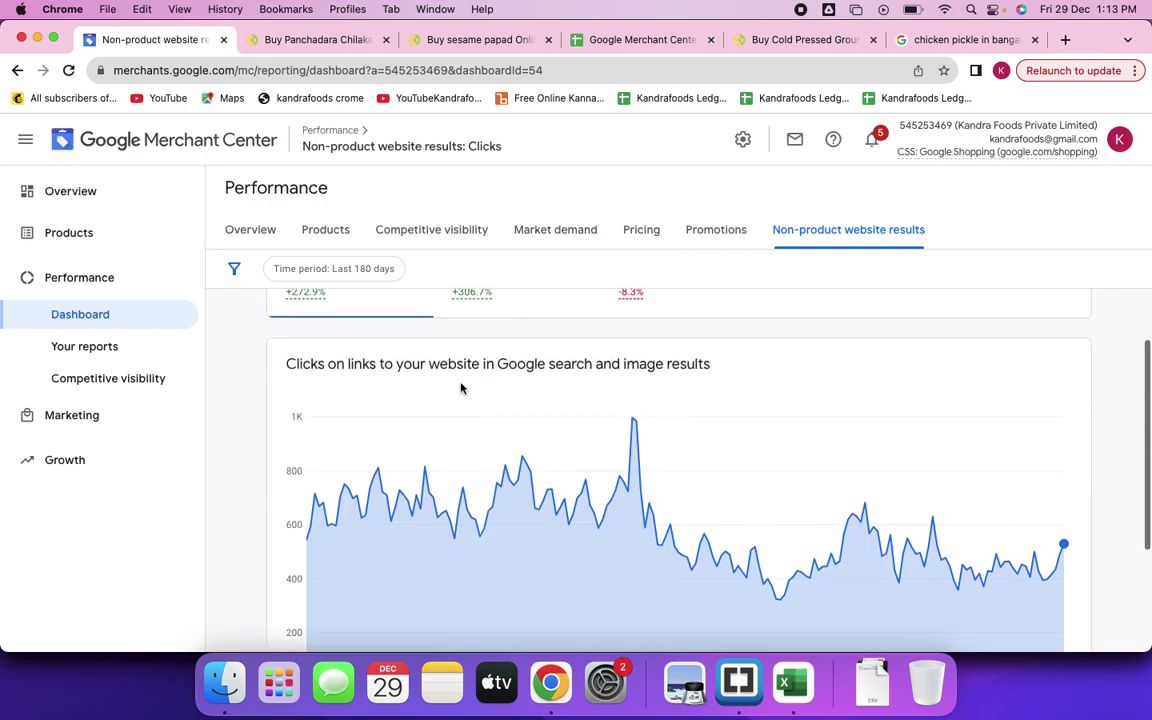
{"action": "scroll", "coordinate": [460, 388], "scroll_direction": "up", "scroll_amount": 2}
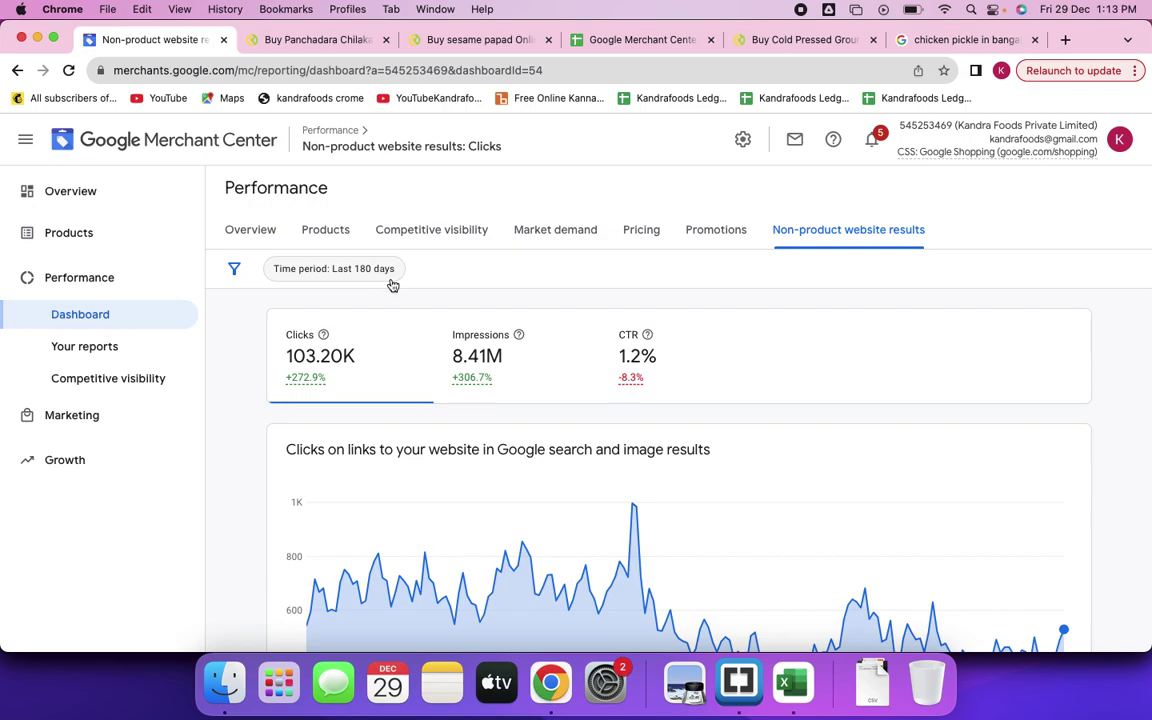
{"action": "scroll", "coordinate": [586, 419], "scroll_direction": "down", "scroll_amount": 5}
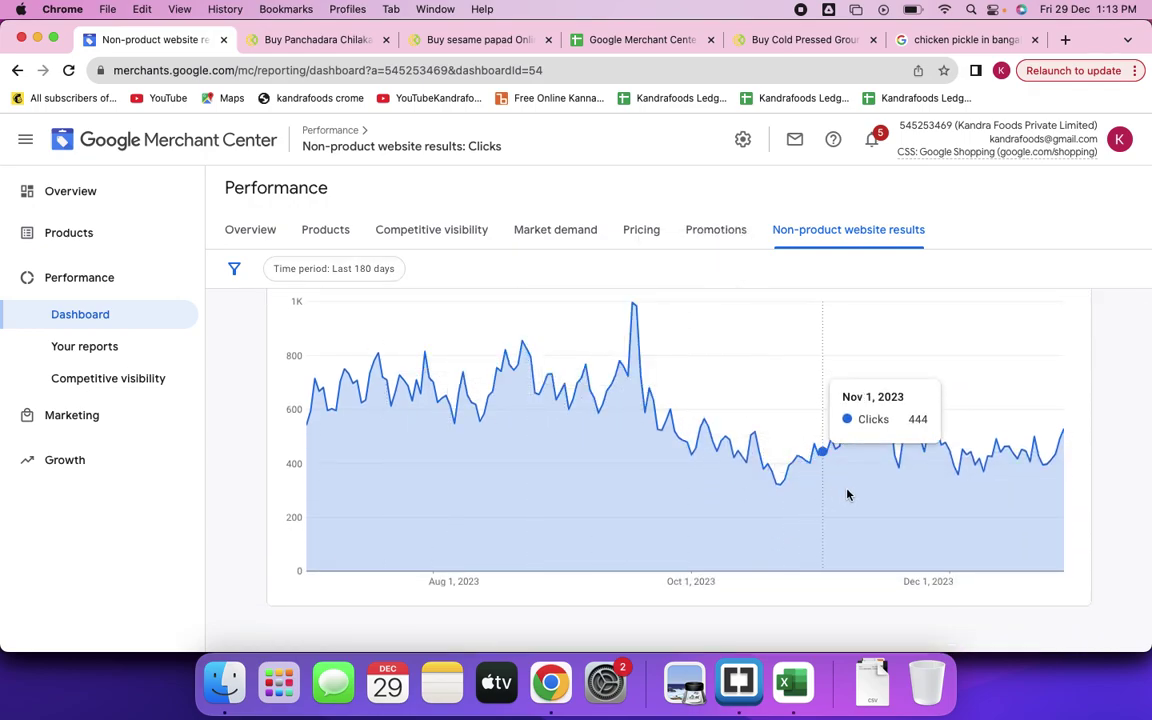
Check the CTR and impressions metrics of the non-product website results and open the Marketing promotions list.
{"action": "scroll", "coordinate": [915, 509], "scroll_direction": "up", "scroll_amount": 5}
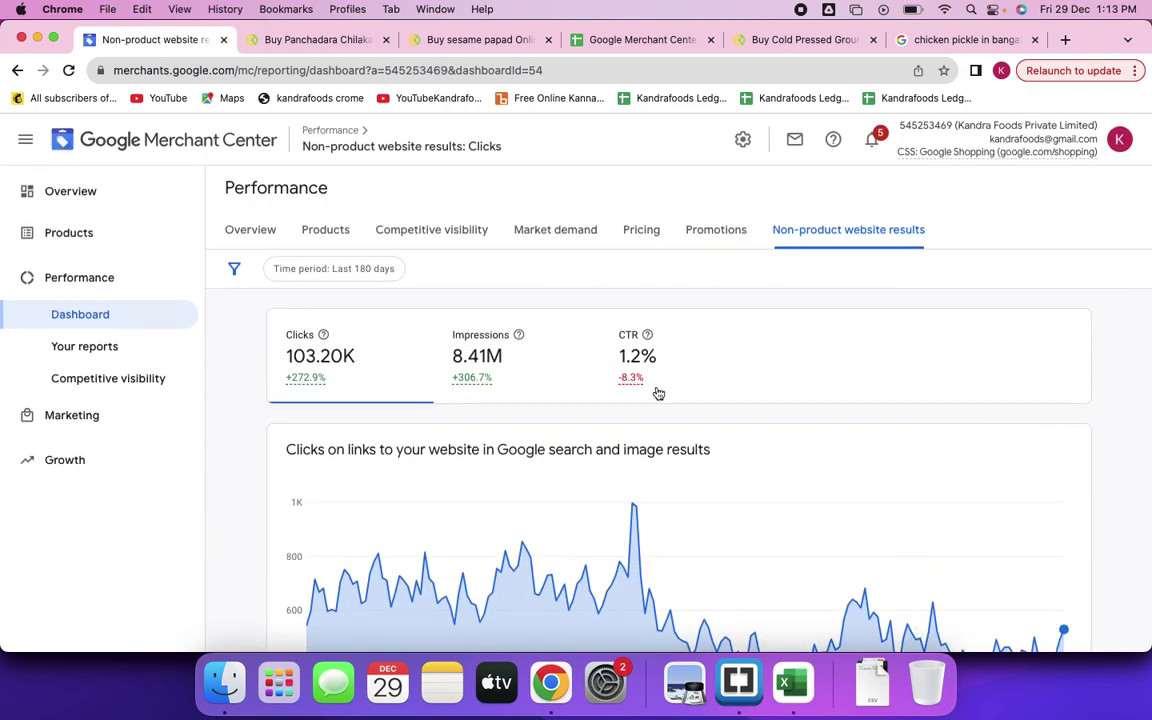
{"action": "mouse_move", "coordinate": [648, 343]}
{"action": "mouse_move", "coordinate": [520, 340]}
{"action": "left_click", "coordinate": [103, 424]}
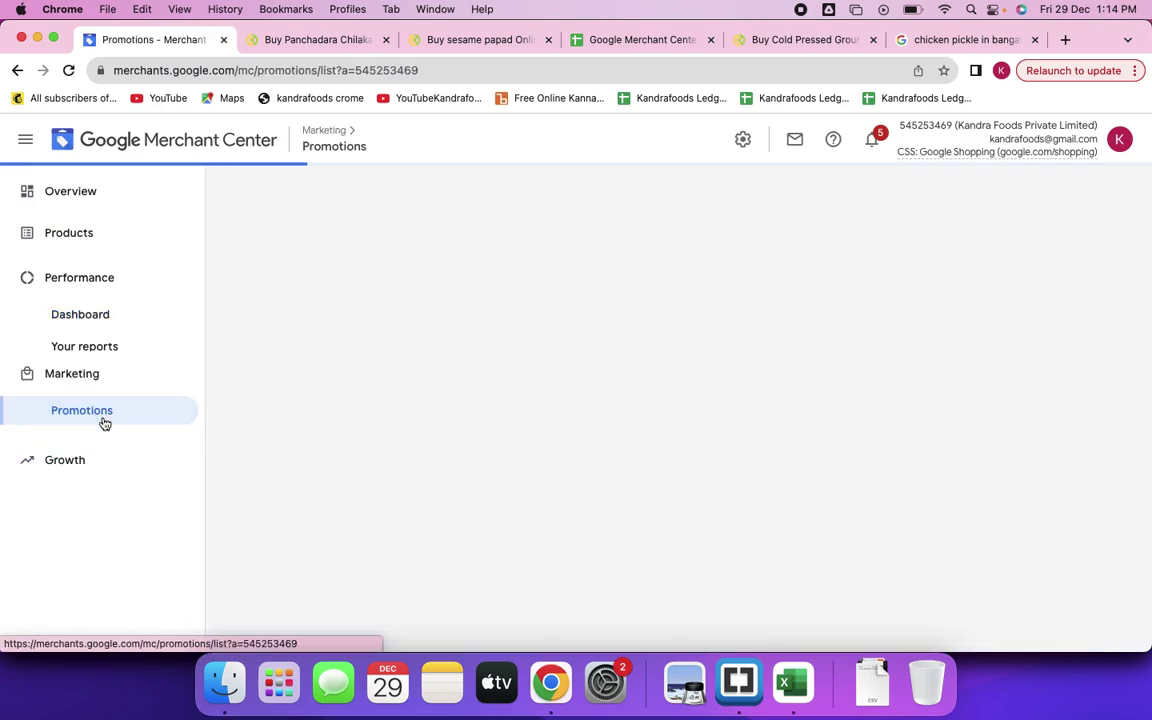
{"action": "left_click", "coordinate": [168, 389]}
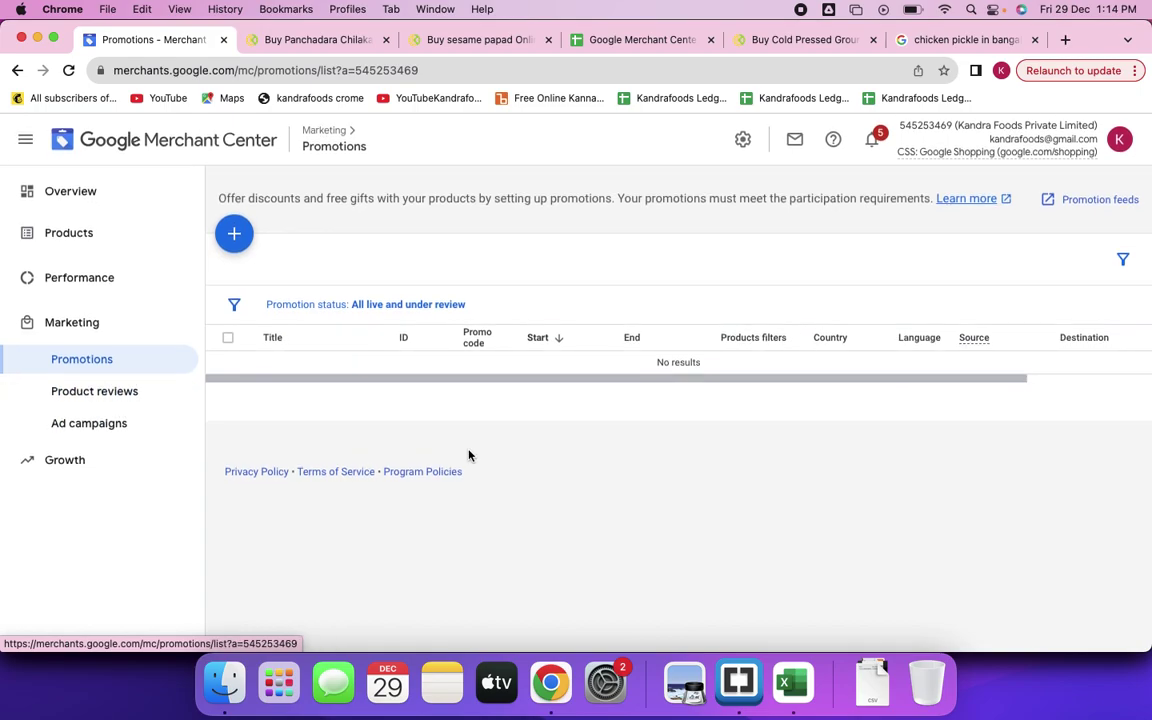
{"action": "left_click", "coordinate": [235, 236]}
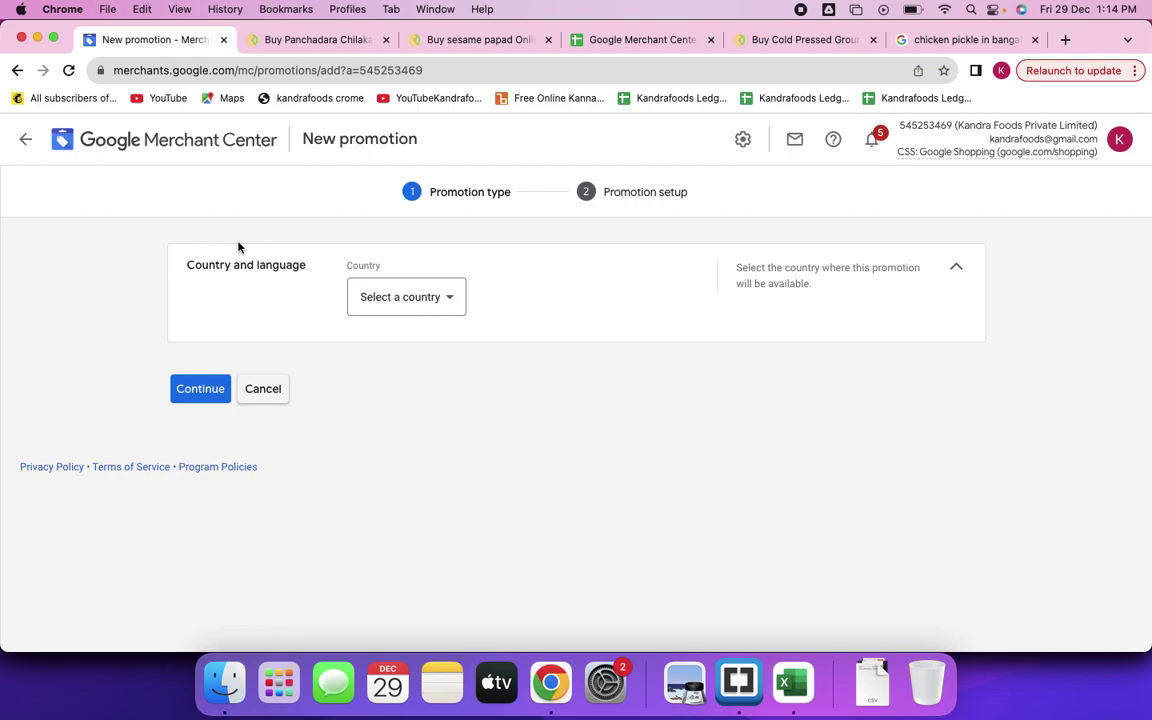
{"action": "left_click", "coordinate": [449, 307]}
{"action": "left_click", "coordinate": [561, 278]}
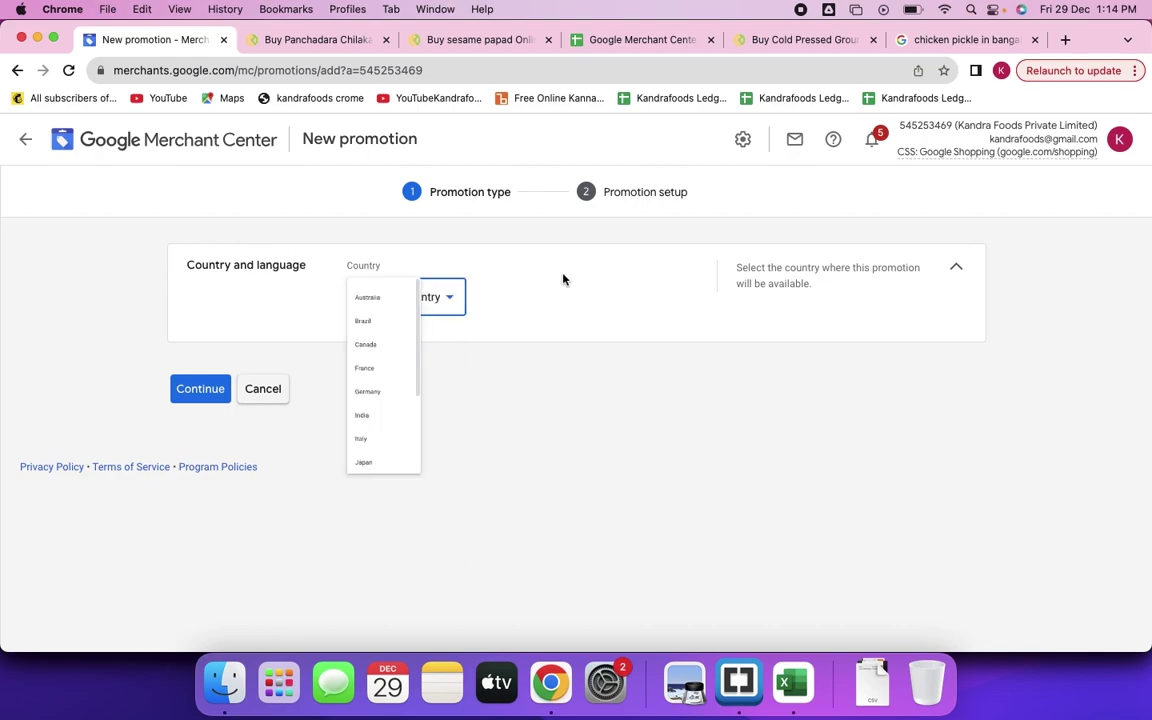
{"action": "left_click", "coordinate": [21, 143]}
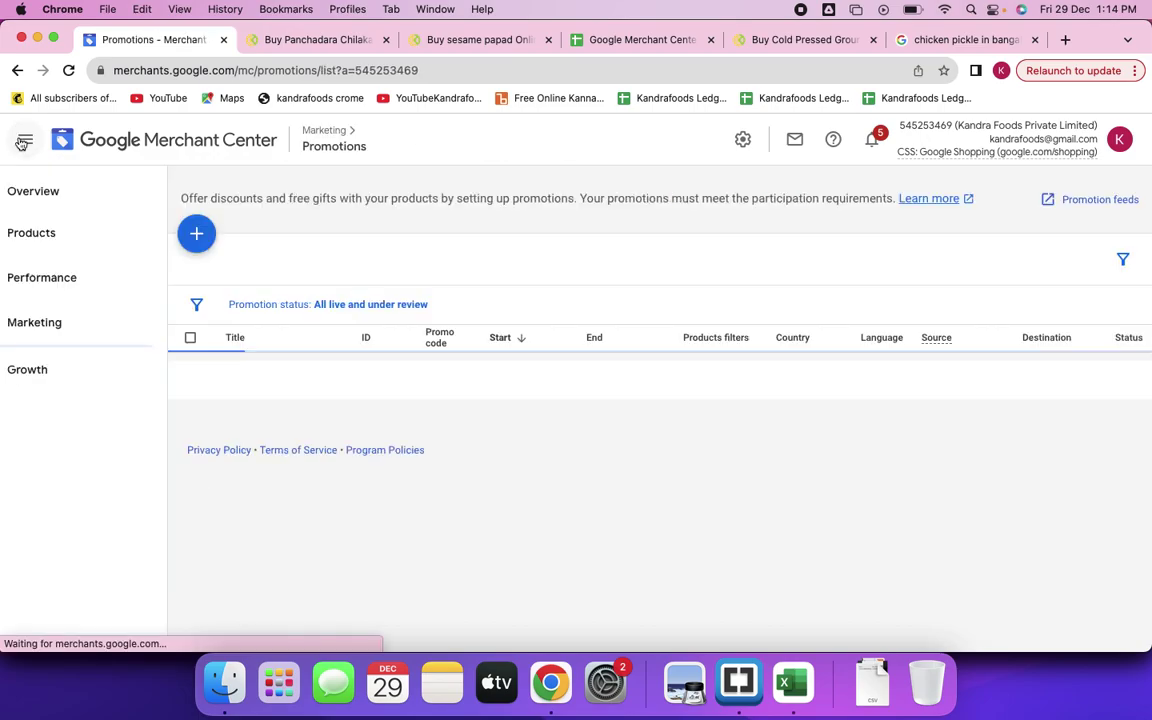
Start a new promotion with India as the country and review its destination and promotion category options.
{"action": "left_click", "coordinate": [234, 233]}
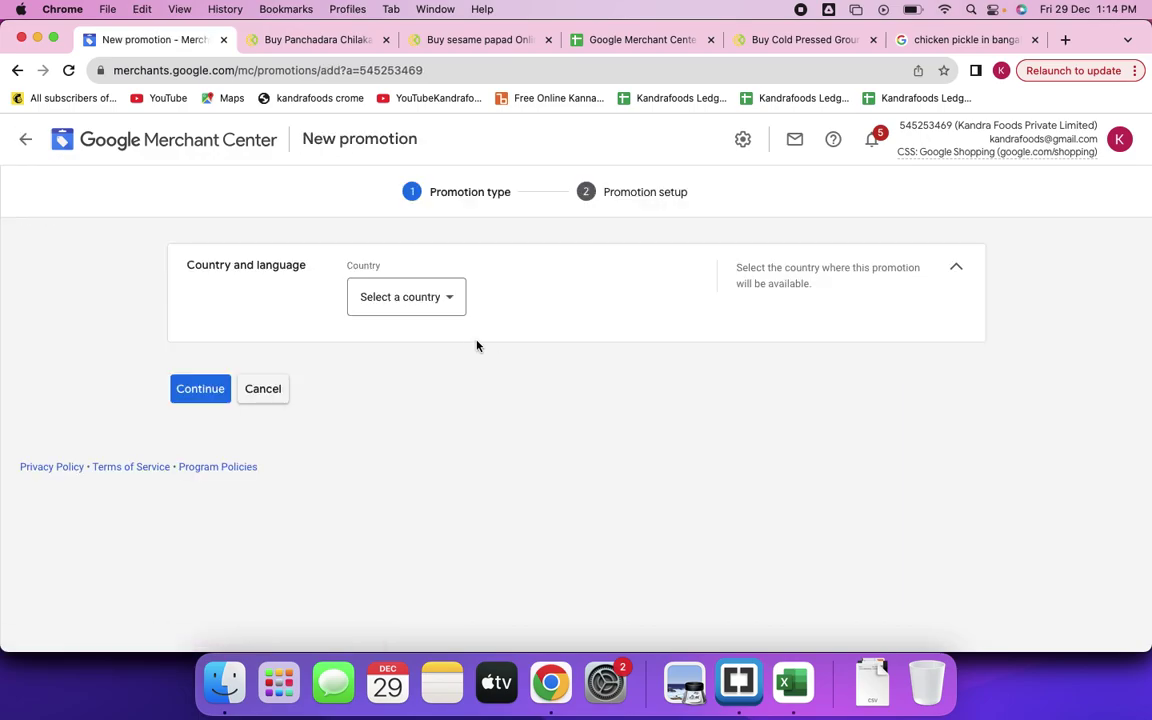
{"action": "left_click", "coordinate": [445, 306]}
{"action": "key", "text": "i"}
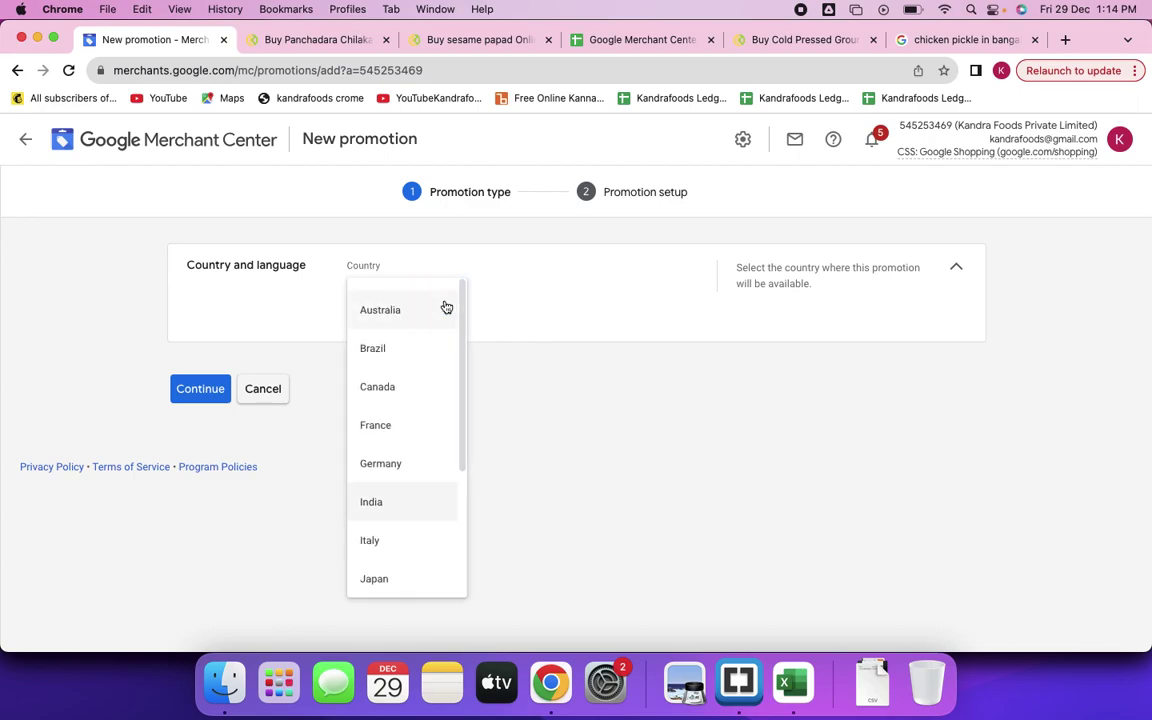
{"action": "left_click", "coordinate": [421, 509]}
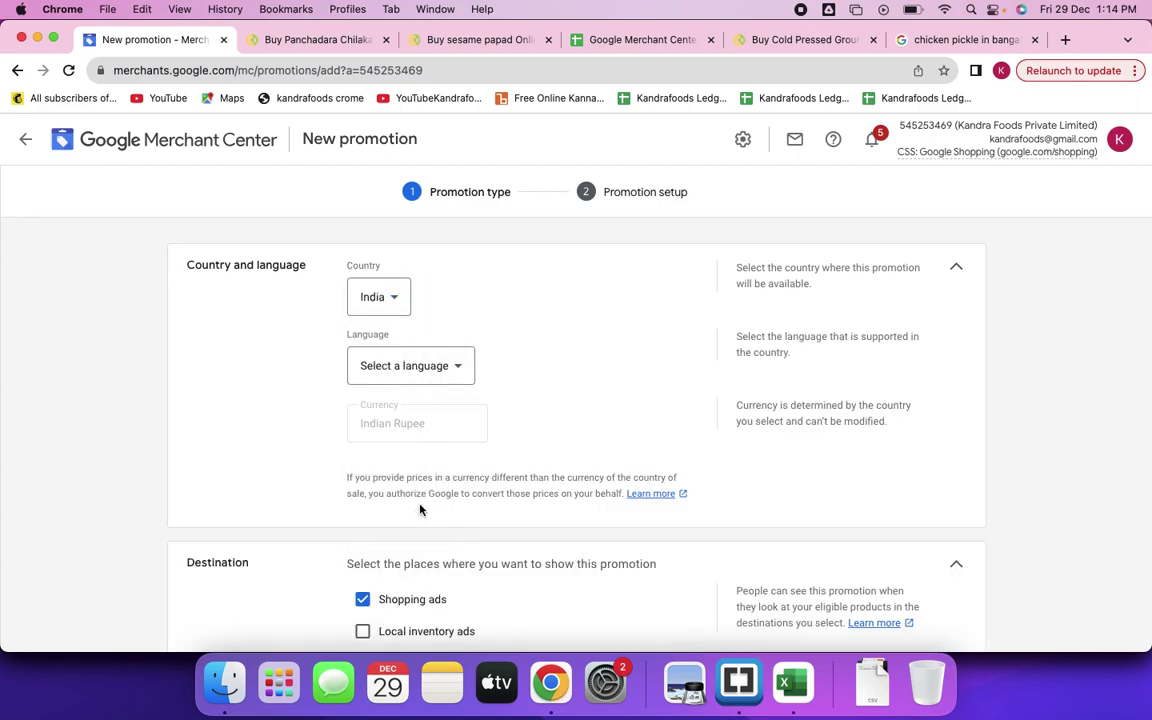
{"action": "scroll", "coordinate": [521, 407], "scroll_direction": "down", "scroll_amount": 5}
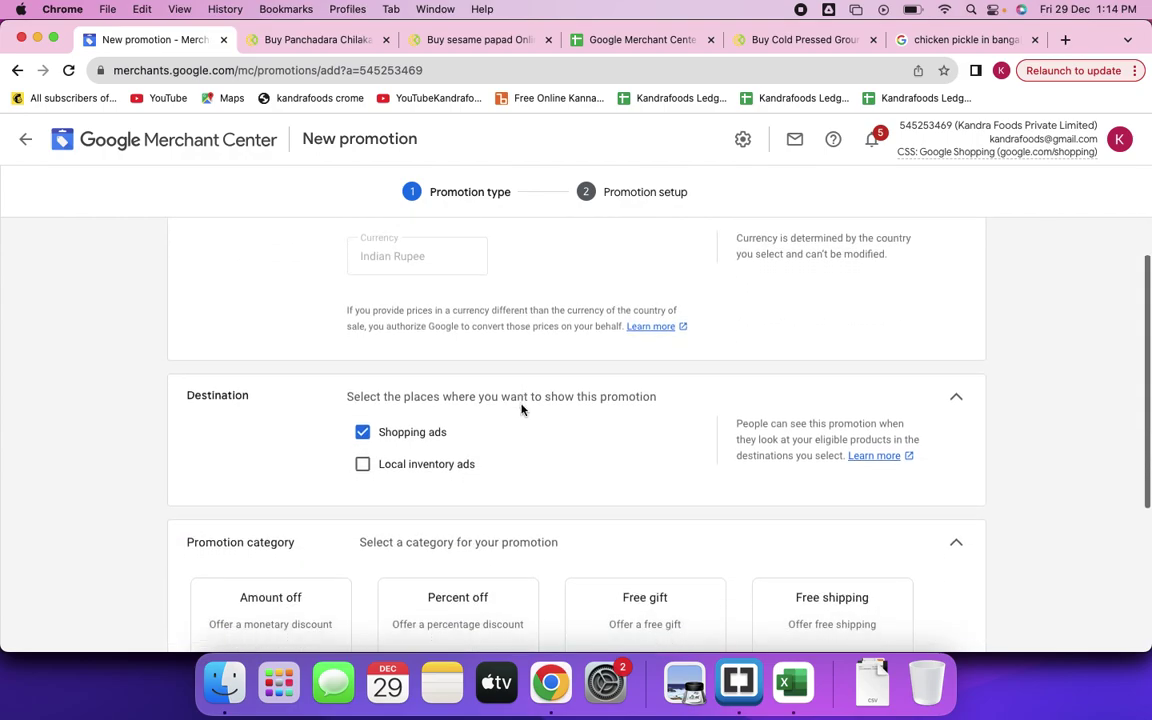
{"action": "scroll", "coordinate": [521, 404], "scroll_direction": "down", "scroll_amount": 1}
{"action": "scroll", "coordinate": [522, 406], "scroll_direction": "down", "scroll_amount": 2}
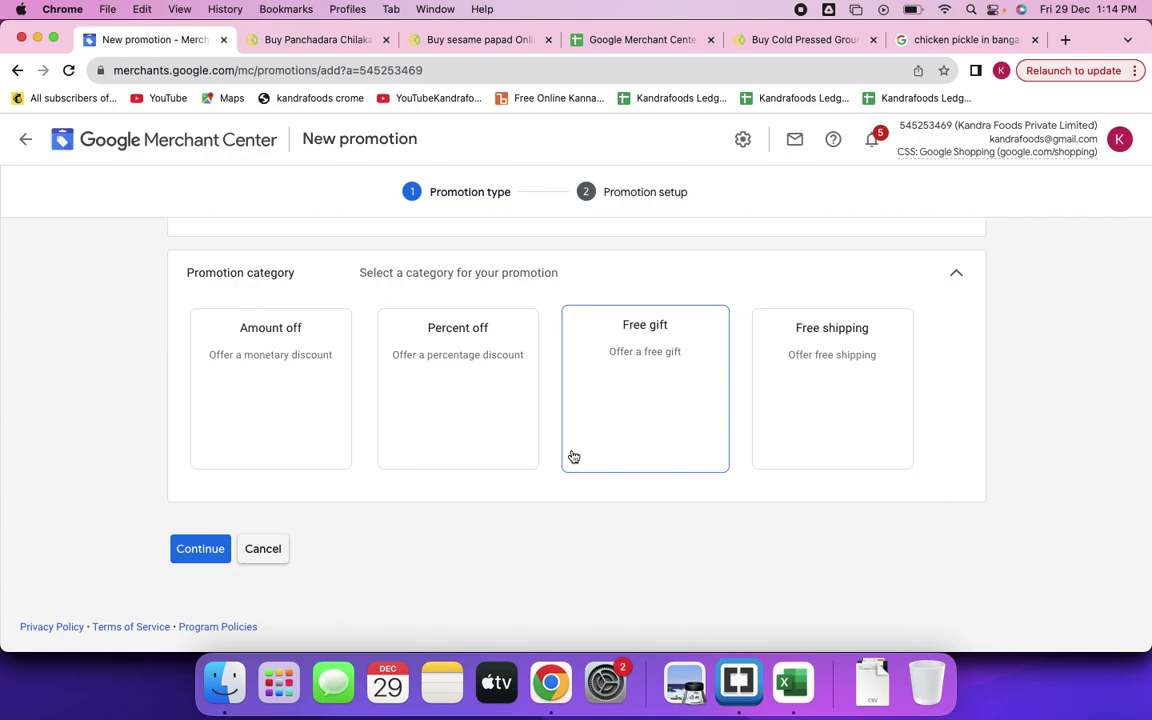
{"action": "scroll", "coordinate": [573, 457], "scroll_direction": "up", "scroll_amount": 1}
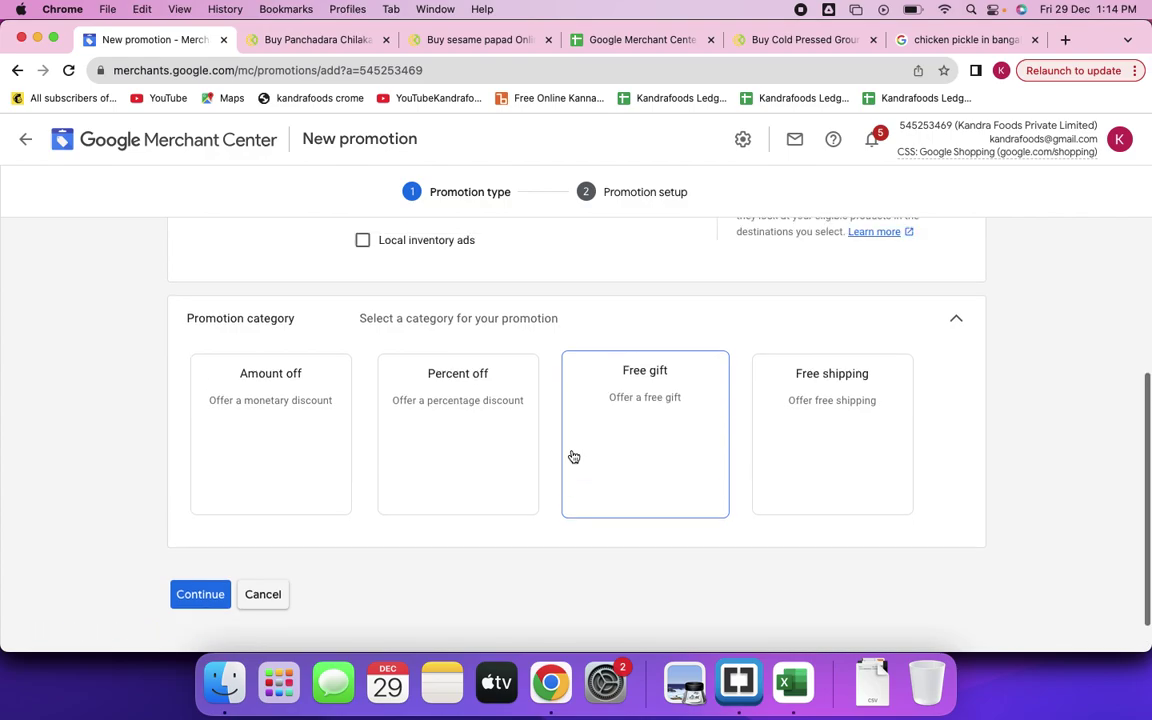
Discard the unsaved new promotion and return to the promotions list.
{"action": "left_click", "coordinate": [24, 140]}
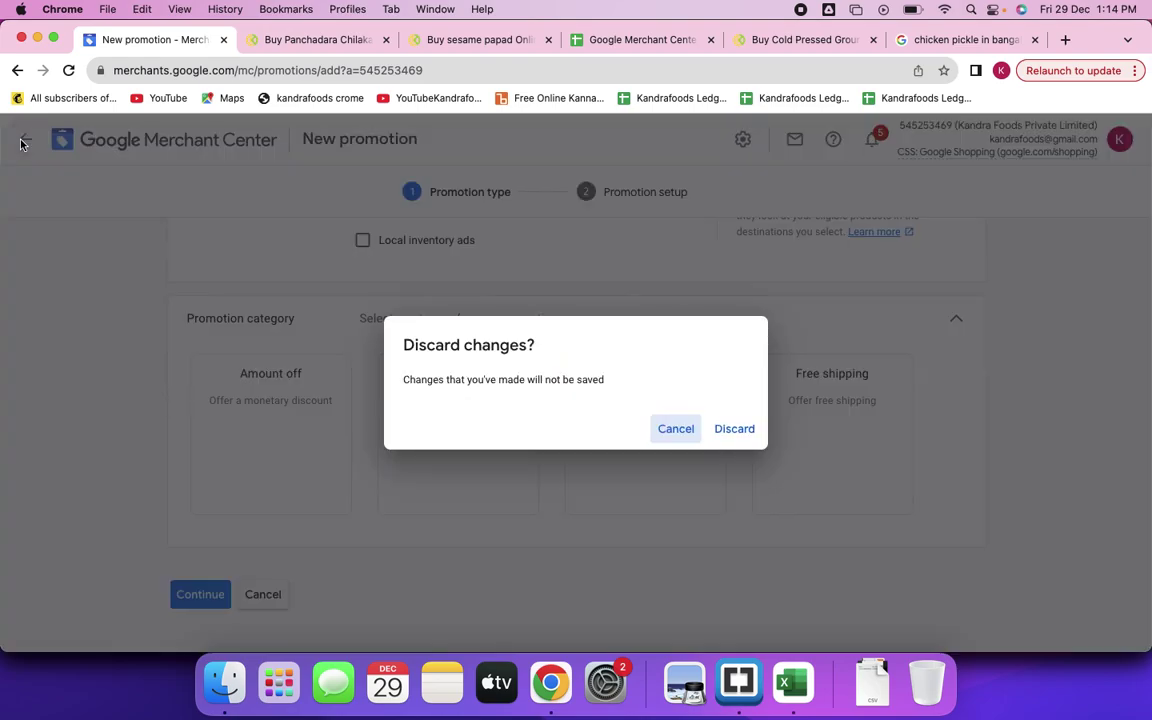
{"action": "left_click", "coordinate": [676, 429]}
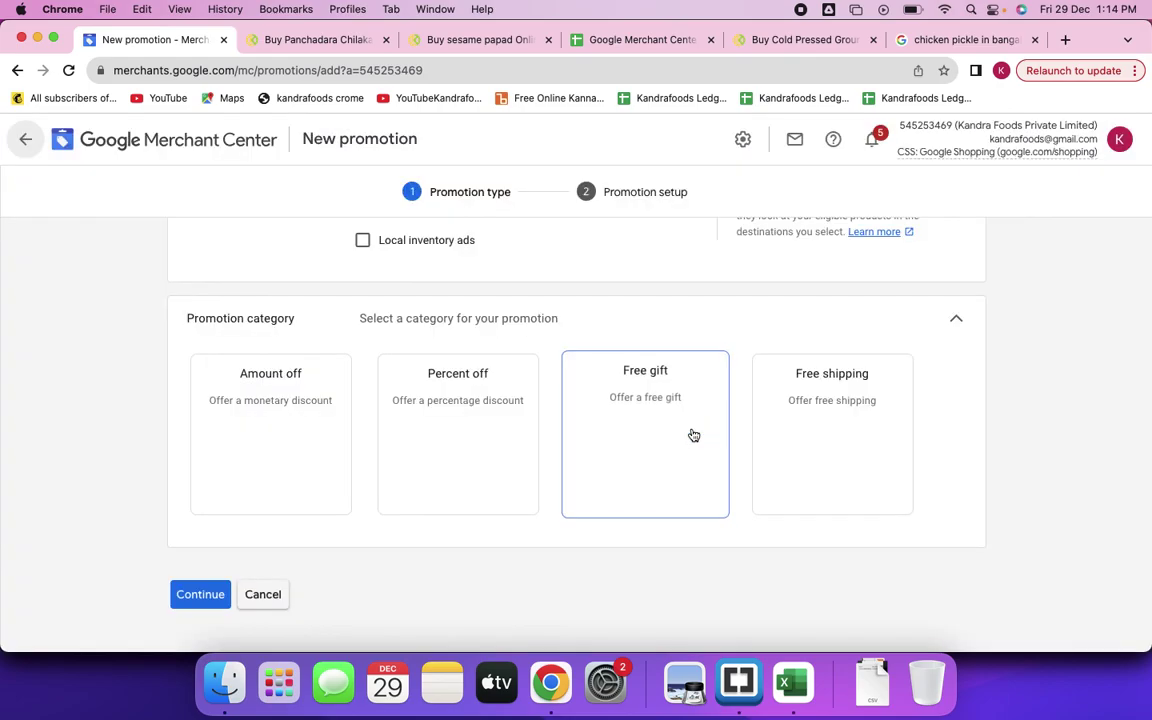
{"action": "left_click", "coordinate": [18, 140]}
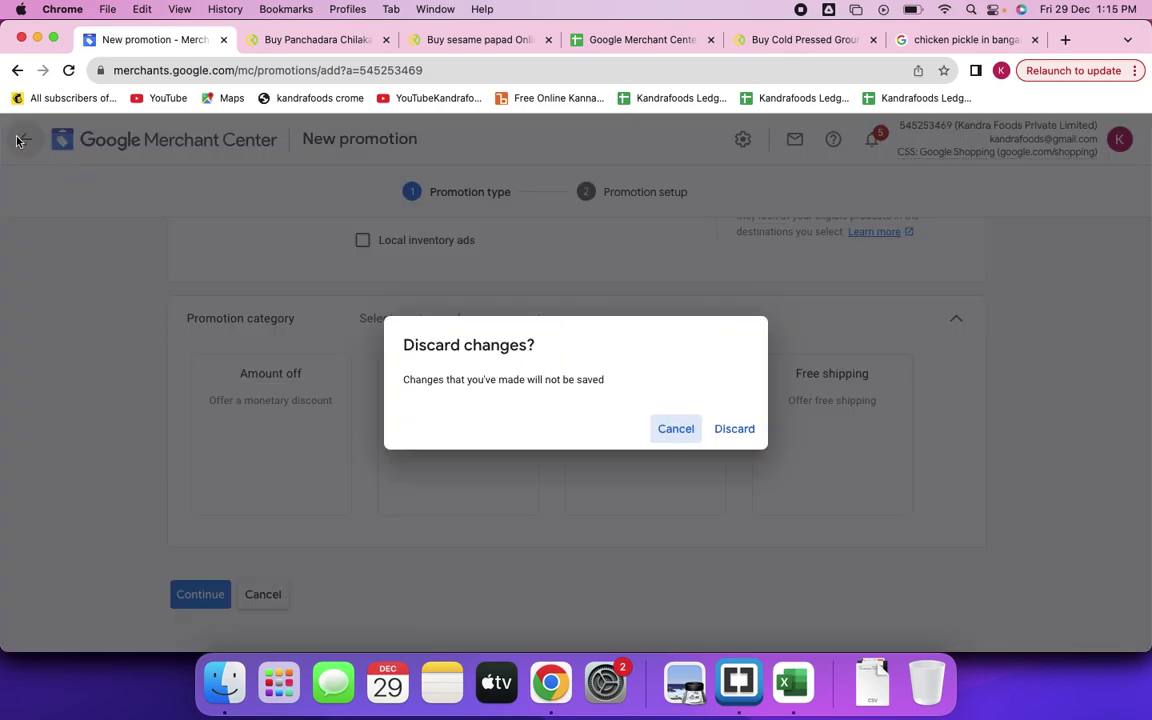
{"action": "left_click", "coordinate": [736, 429]}
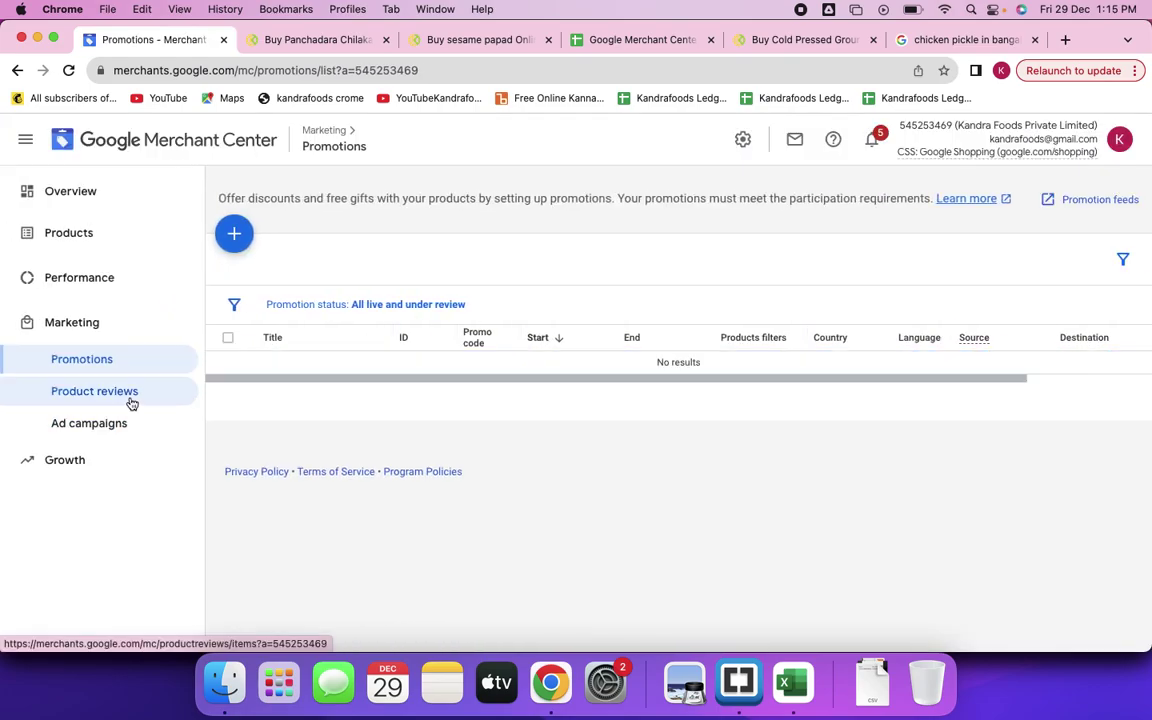
Open the product reviews list, inspect the details of the mango Jelly rolls review and return to all reviews.
{"action": "left_click", "coordinate": [131, 402]}
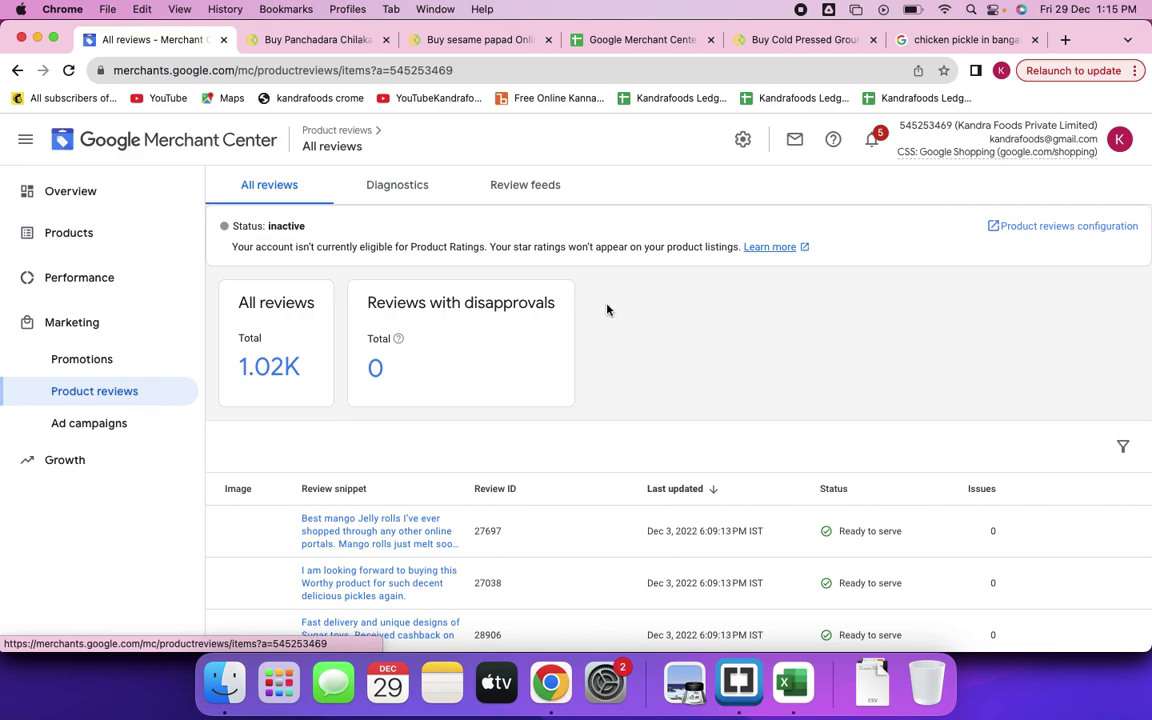
{"action": "scroll", "coordinate": [664, 375], "scroll_direction": "down", "scroll_amount": 3}
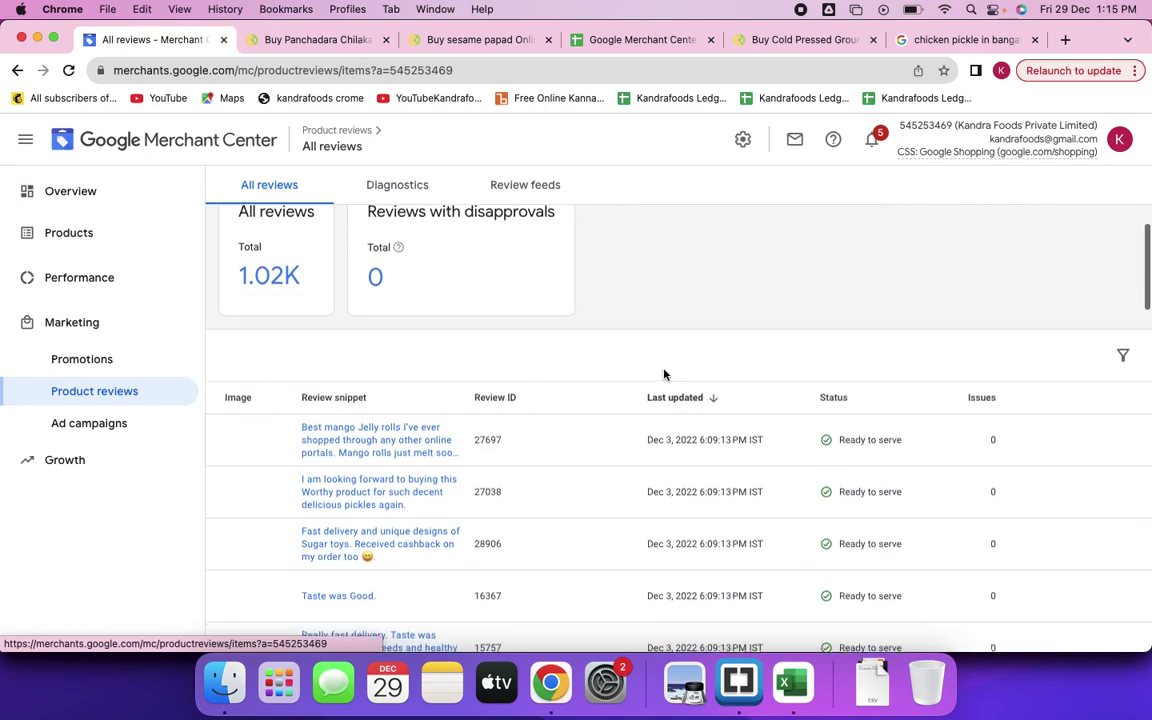
{"action": "scroll", "coordinate": [664, 375], "scroll_direction": "down", "scroll_amount": 1}
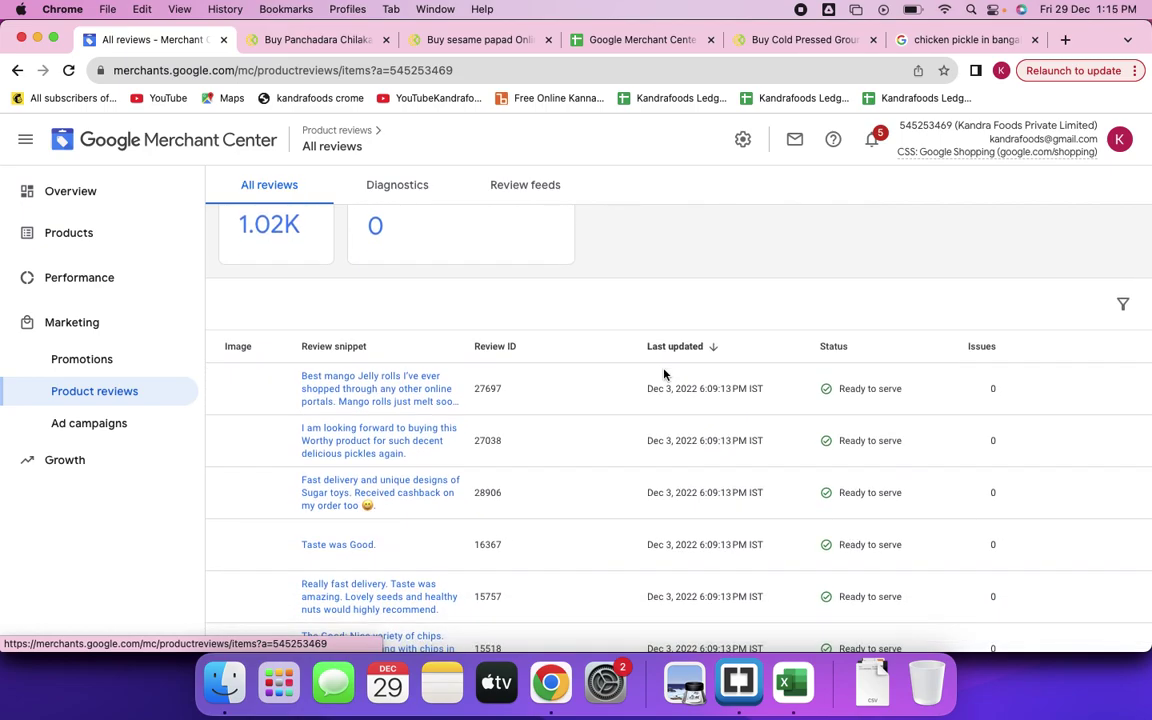
{"action": "scroll", "coordinate": [663, 373], "scroll_direction": "up", "scroll_amount": 1}
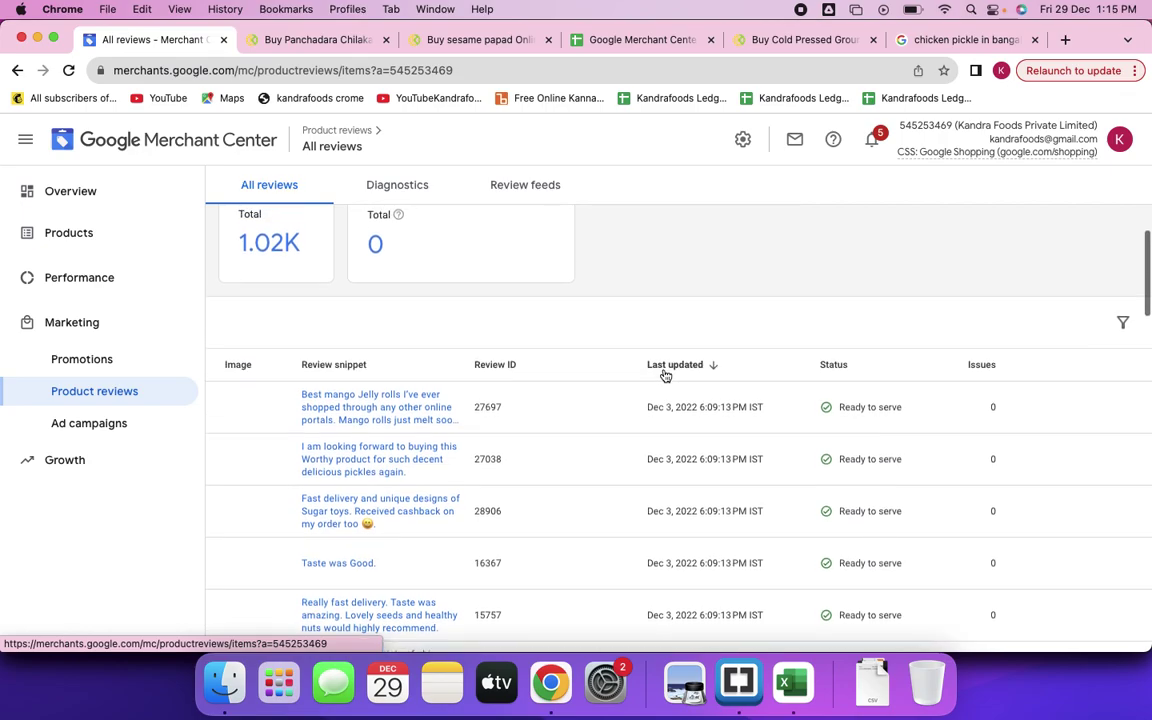
{"action": "left_click", "coordinate": [393, 404]}
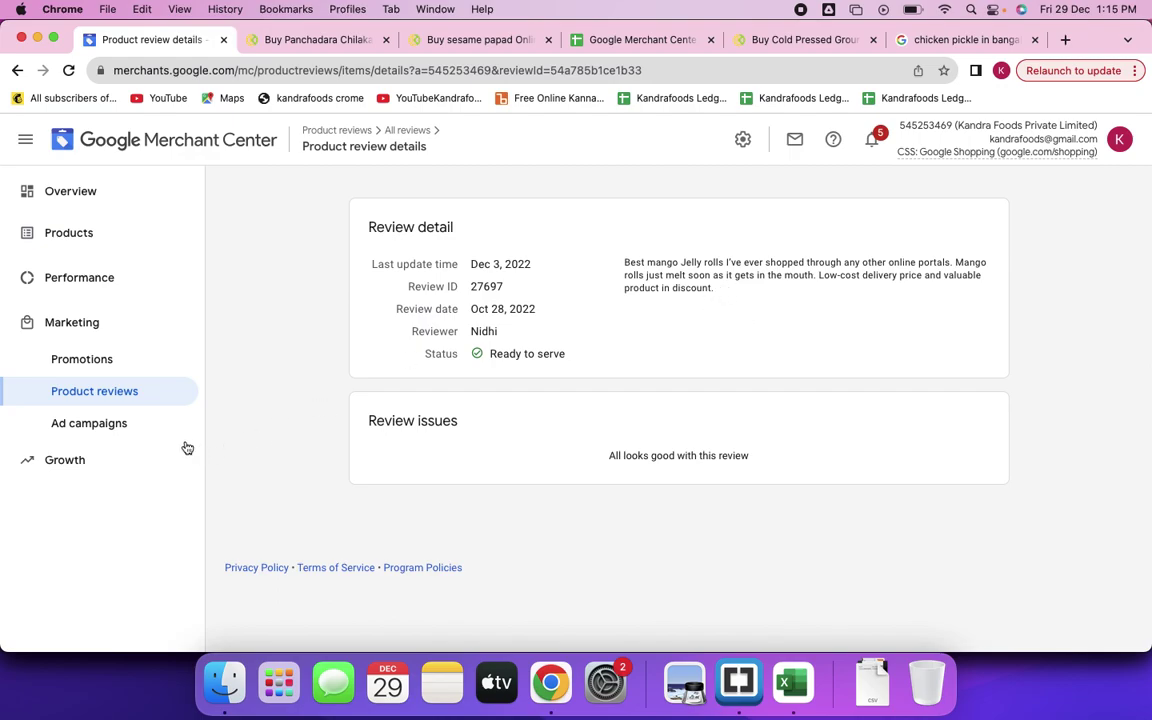
{"action": "left_click", "coordinate": [17, 72]}
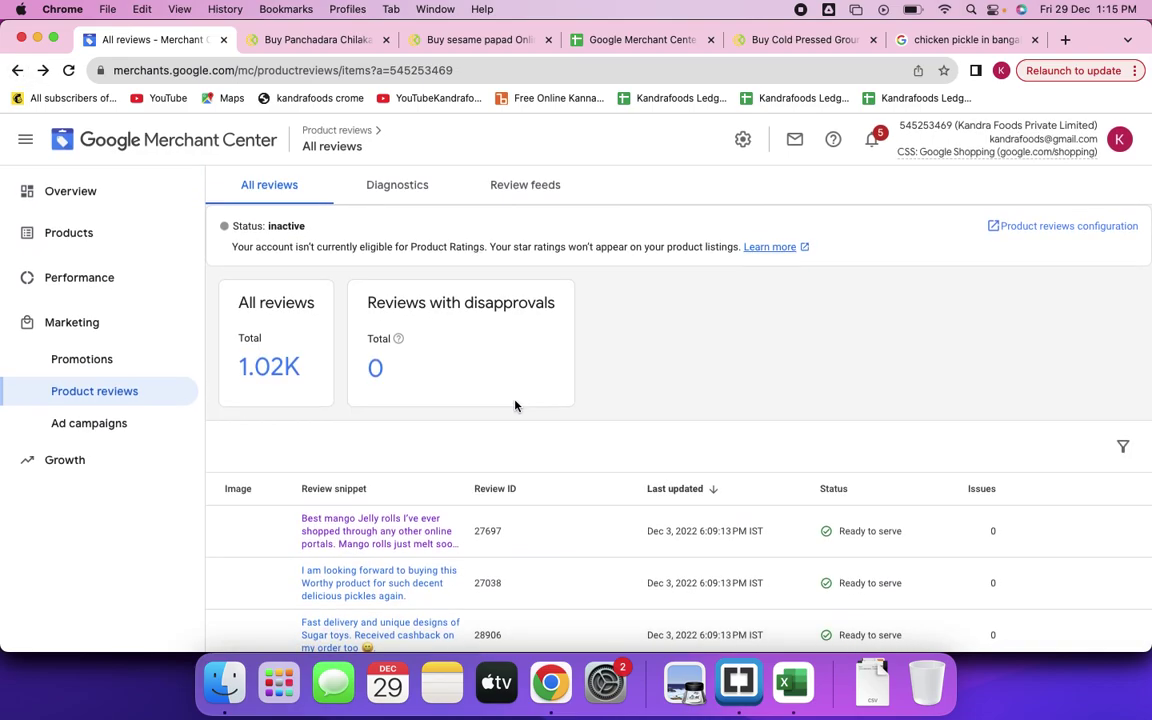
Open the product reviews configuration and review the ratings status, matched GTINs and product survey responses.
{"action": "left_click", "coordinate": [1040, 230]}
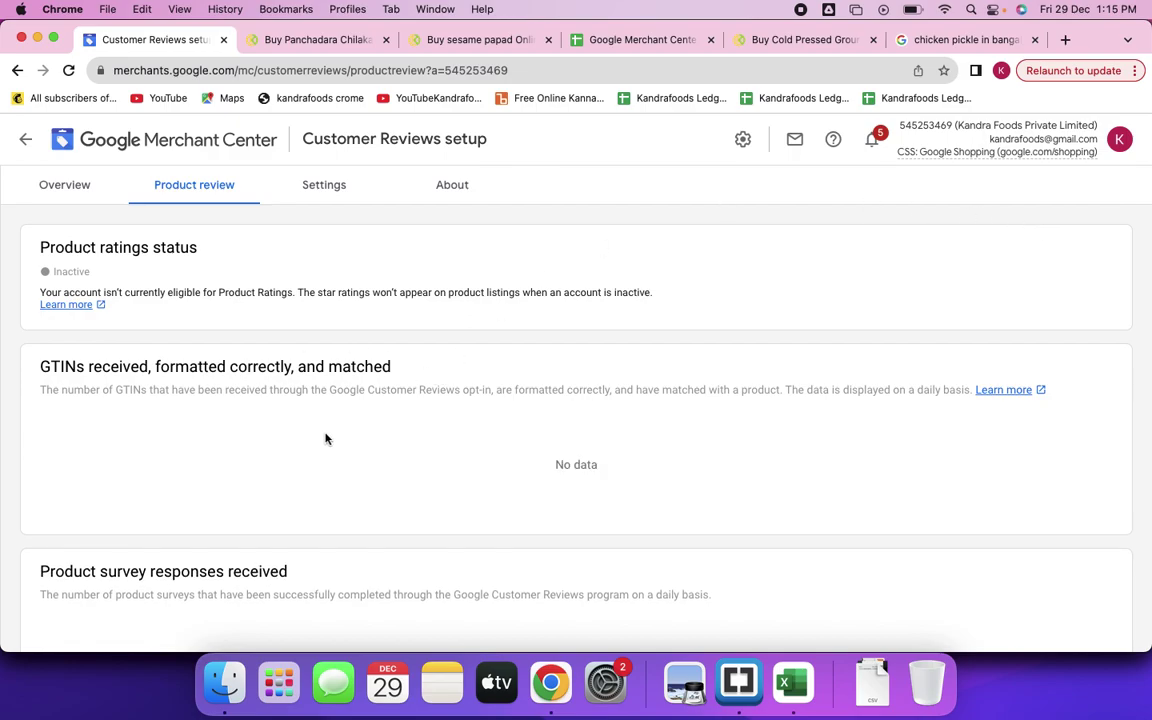
{"action": "scroll", "coordinate": [325, 438], "scroll_direction": "down", "scroll_amount": 5}
{"action": "scroll", "coordinate": [325, 438], "scroll_direction": "up", "scroll_amount": 5}
Open the Customer Reviews settings and look over the opt-in integration section and its code snippet.
{"action": "left_click", "coordinate": [324, 186]}
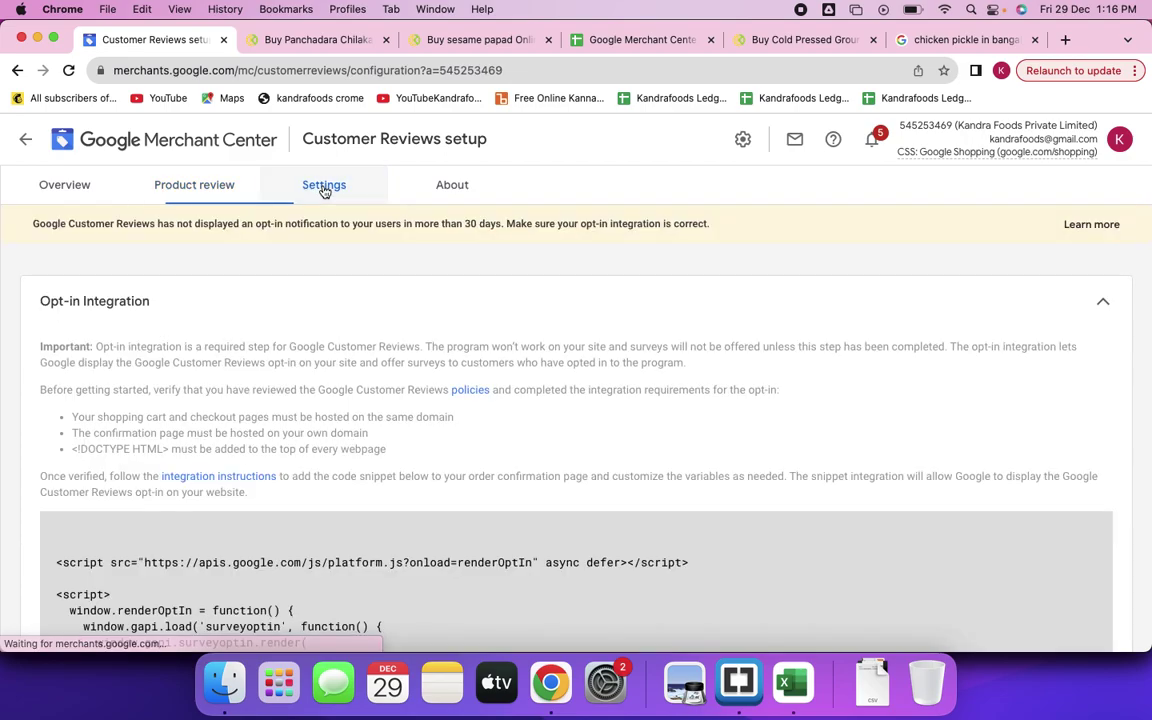
{"action": "scroll", "coordinate": [388, 388], "scroll_direction": "down", "scroll_amount": 7}
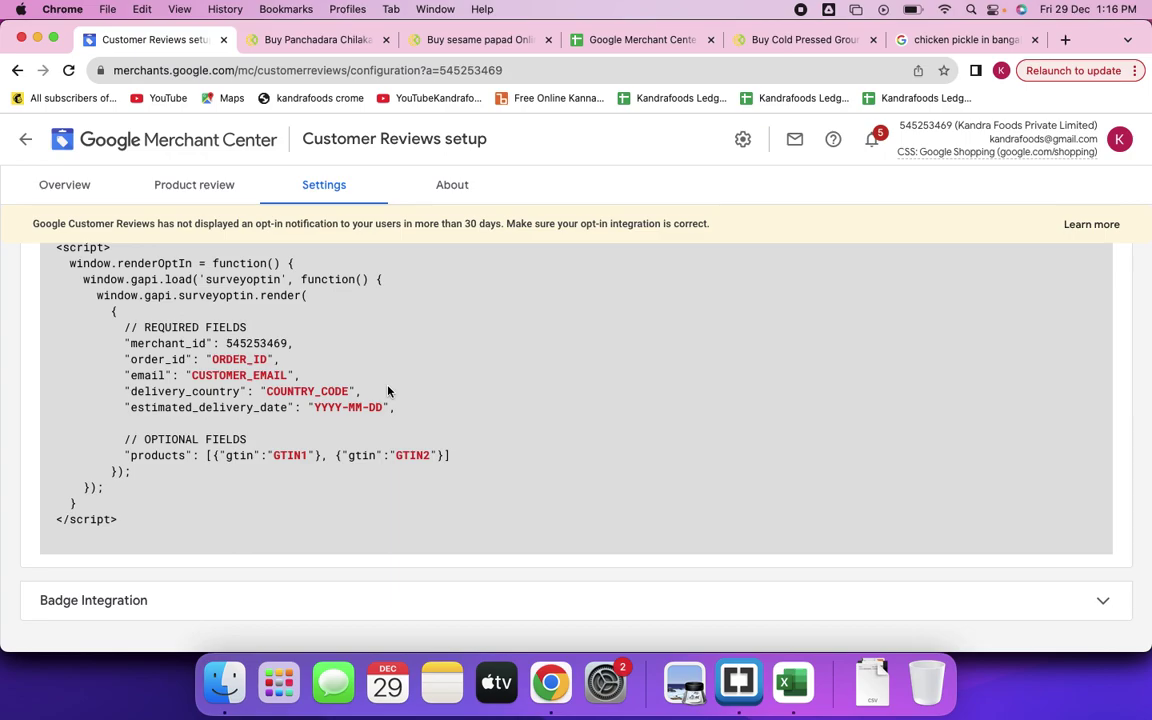
{"action": "scroll", "coordinate": [388, 391], "scroll_direction": "down", "scroll_amount": 1}
{"action": "scroll", "coordinate": [388, 391], "scroll_direction": "up", "scroll_amount": 5}
{"action": "scroll", "coordinate": [388, 391], "scroll_direction": "up", "scroll_amount": 3}
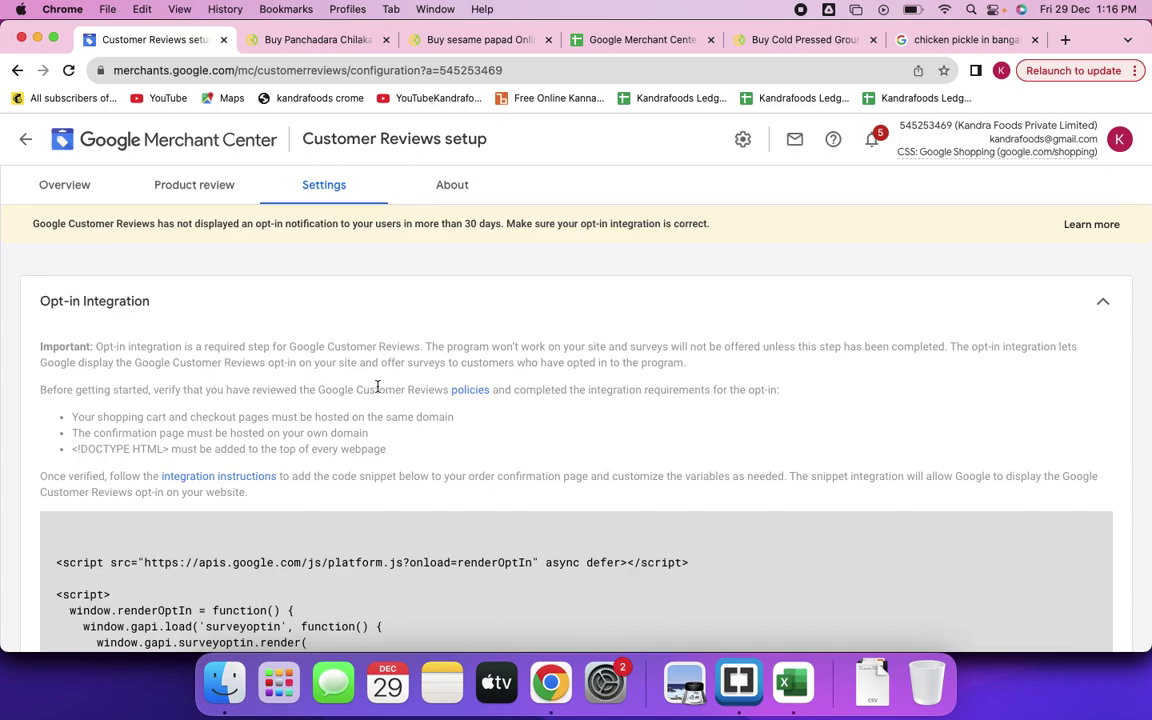
Highlight the opt-in explanation and the hosting requirements for the shopping cart, checkout and confirmation pages while reading them.
{"action": "left_click", "coordinate": [224, 364]}
{"action": "left_click_drag", "start_coordinate": [224, 364], "coordinate": [670, 375]}
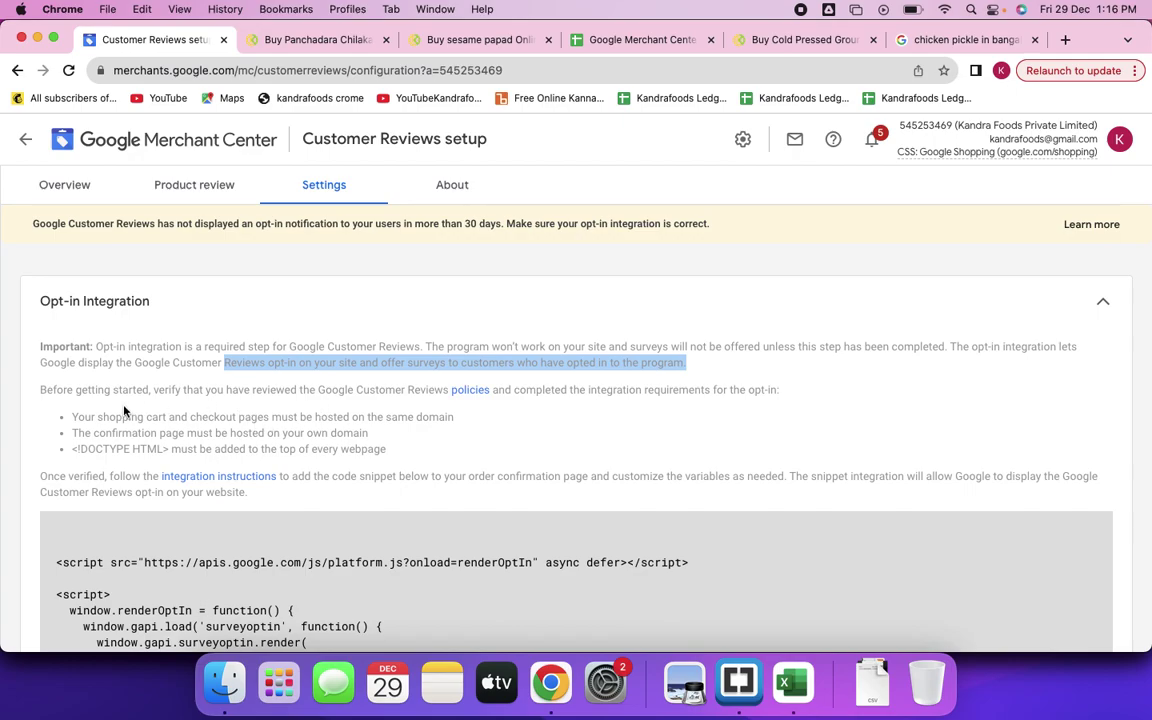
{"action": "right_click", "coordinate": [40, 390]}
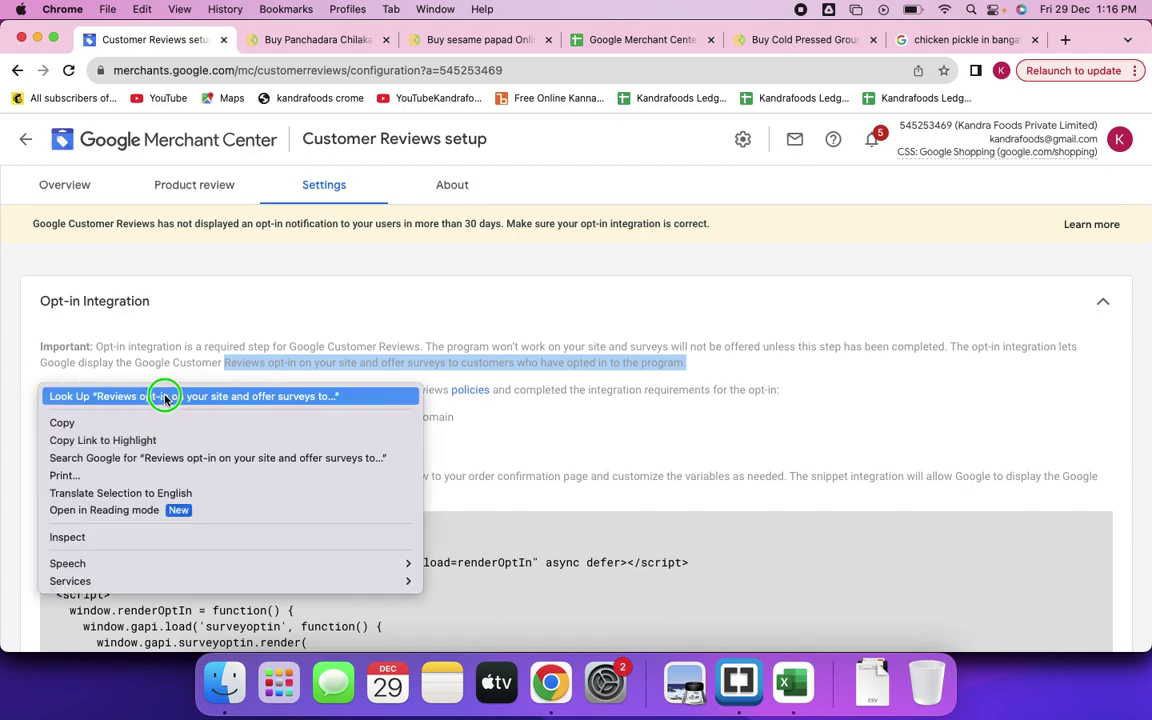
{"action": "left_click", "coordinate": [195, 368]}
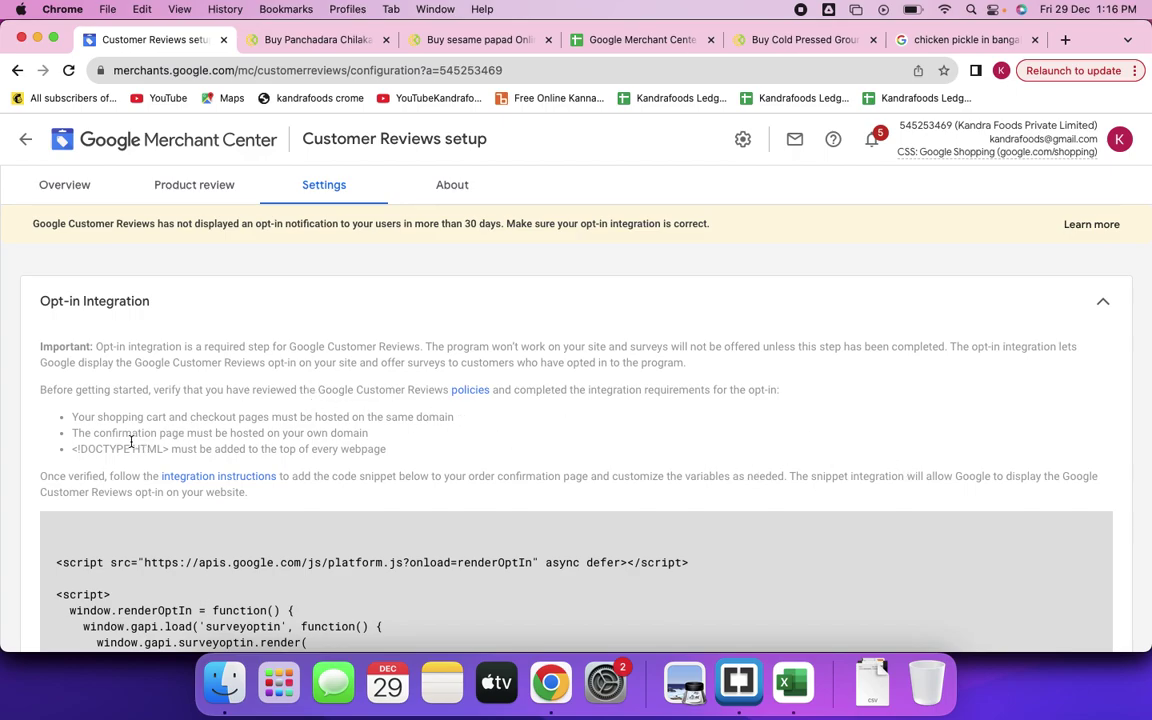
{"action": "left_click_drag", "start_coordinate": [131, 432], "coordinate": [54, 425]}
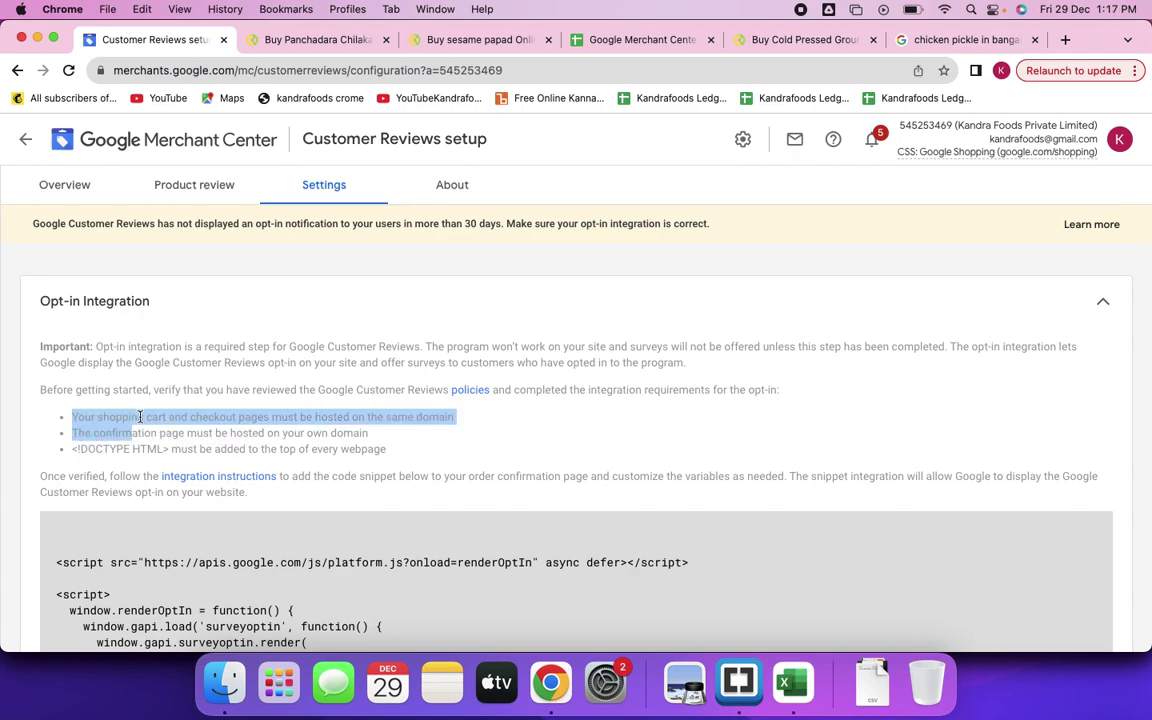
{"action": "left_click_drag", "start_coordinate": [187, 432], "coordinate": [370, 432]}
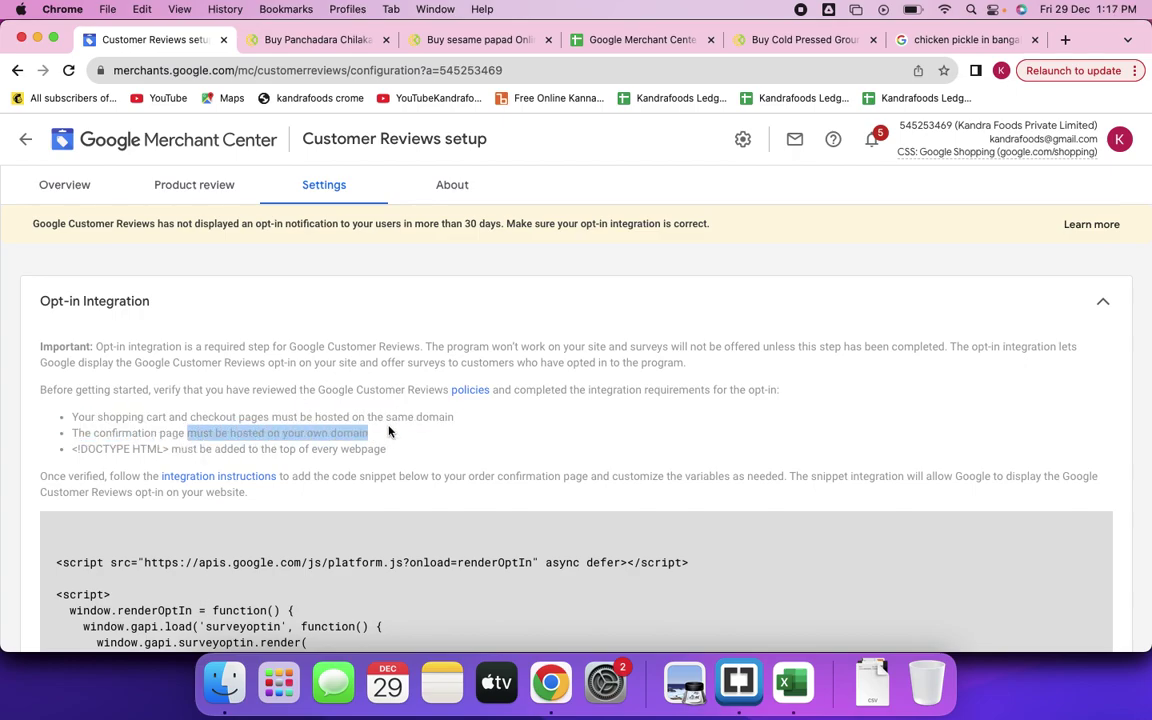
{"action": "left_click", "coordinate": [75, 453]}
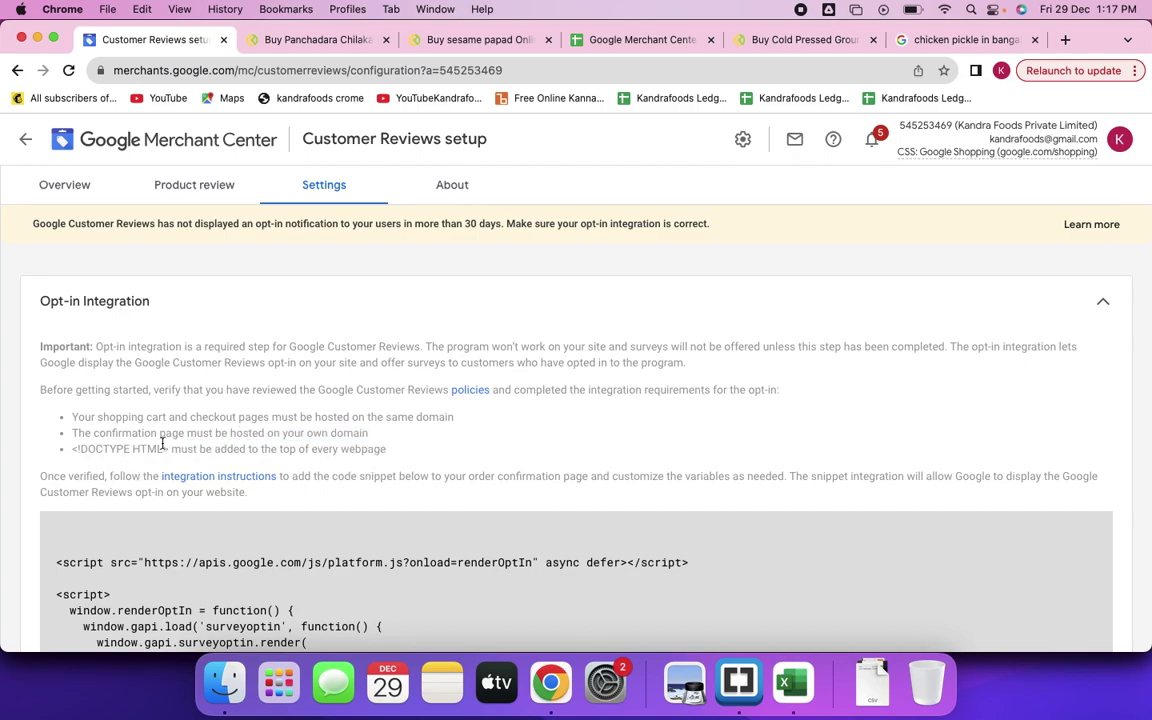
Examine the required and optional fields in the survey opt-in code snippet.
{"action": "scroll", "coordinate": [140, 450], "scroll_direction": "down", "scroll_amount": 2}
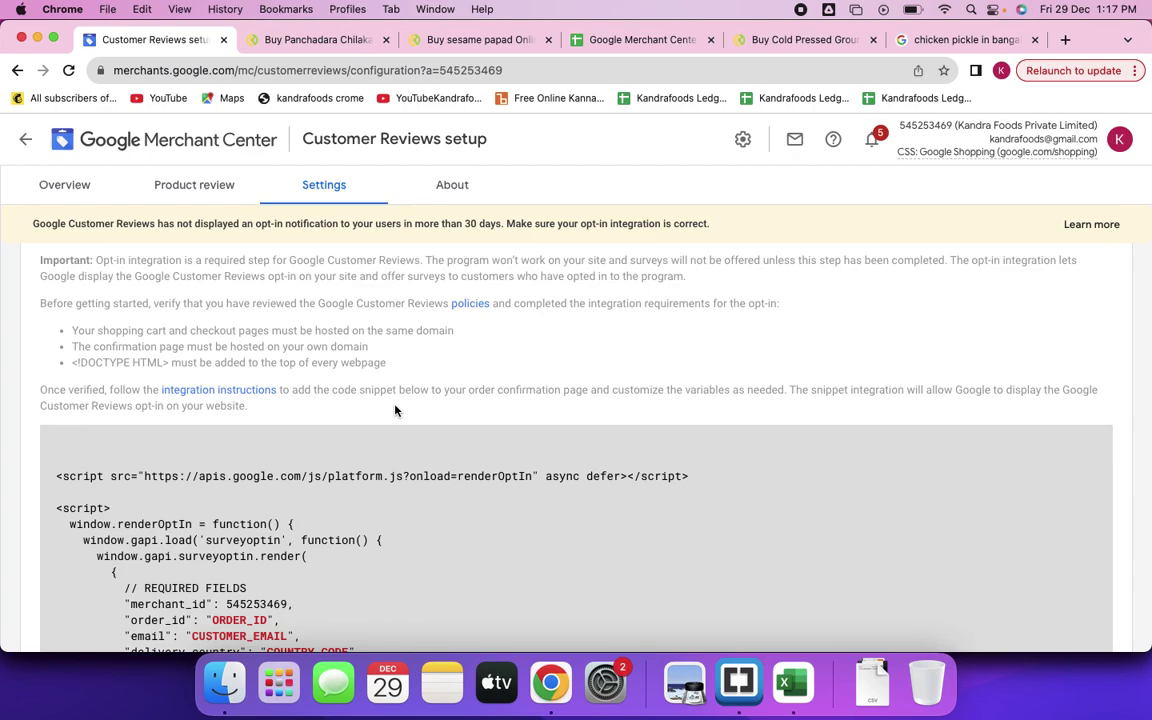
{"action": "scroll", "coordinate": [395, 410], "scroll_direction": "down", "scroll_amount": 1}
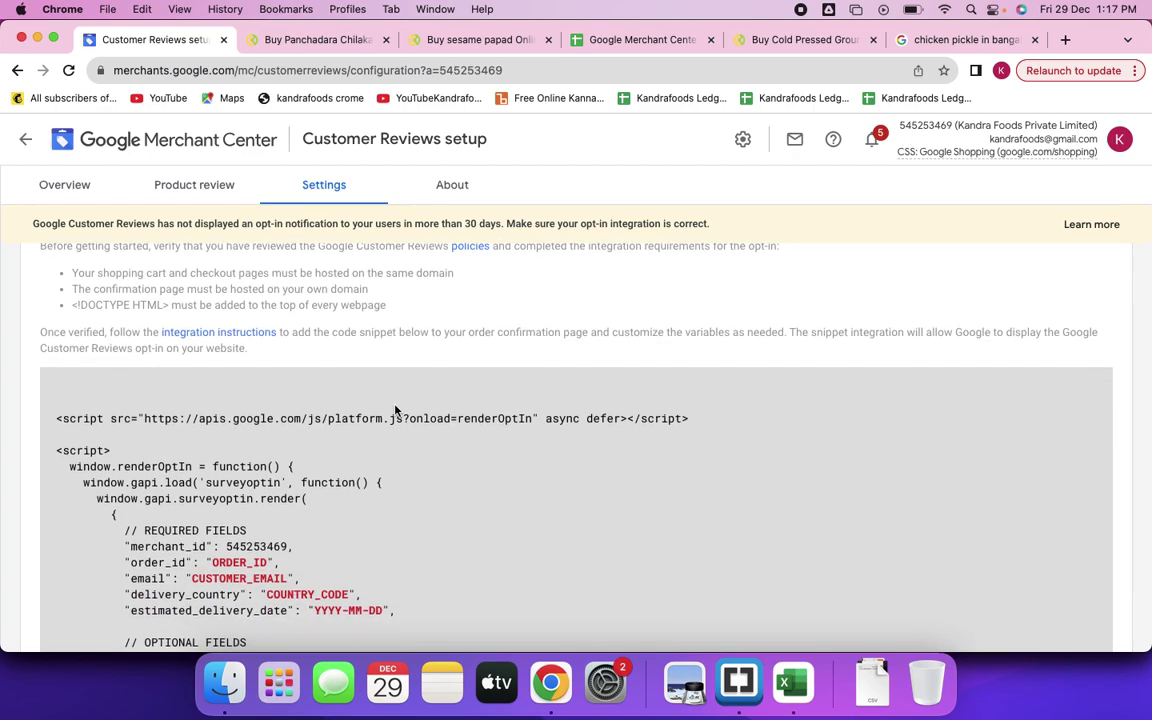
{"action": "scroll", "coordinate": [395, 410], "scroll_direction": "down", "scroll_amount": 2}
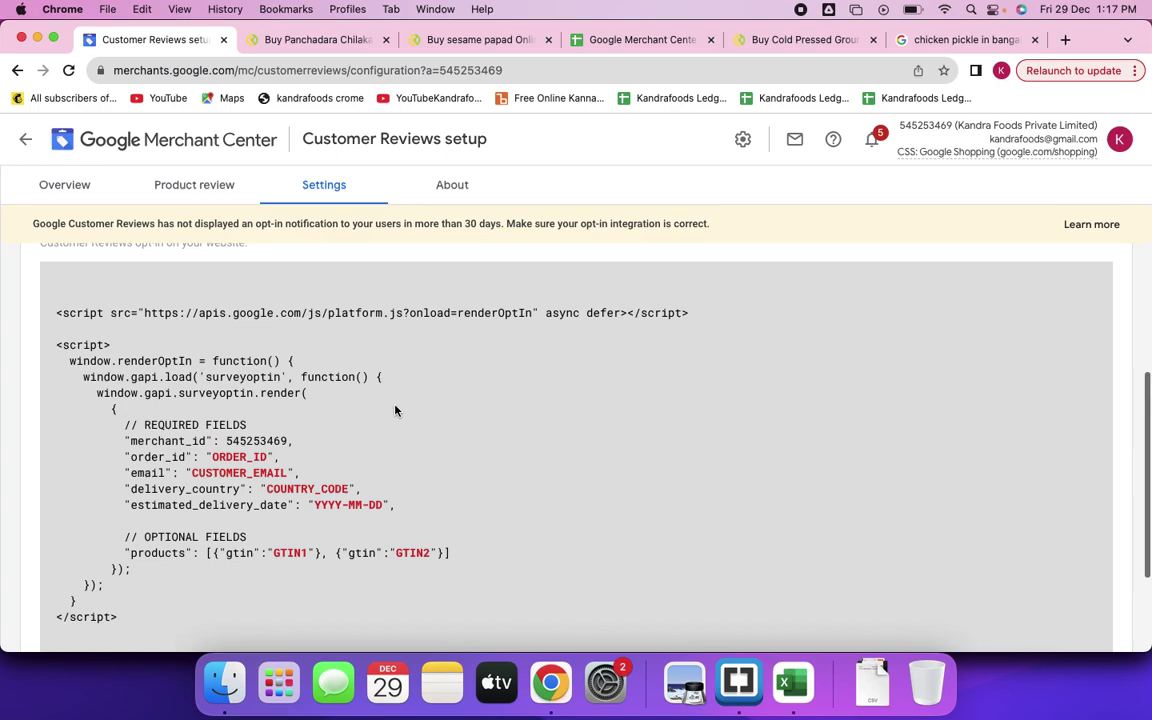
Reread the opt-in integration requirements and the survey opt-in code snippet for the order confirmation page.
{"action": "scroll", "coordinate": [395, 410], "scroll_direction": "up", "scroll_amount": 3}
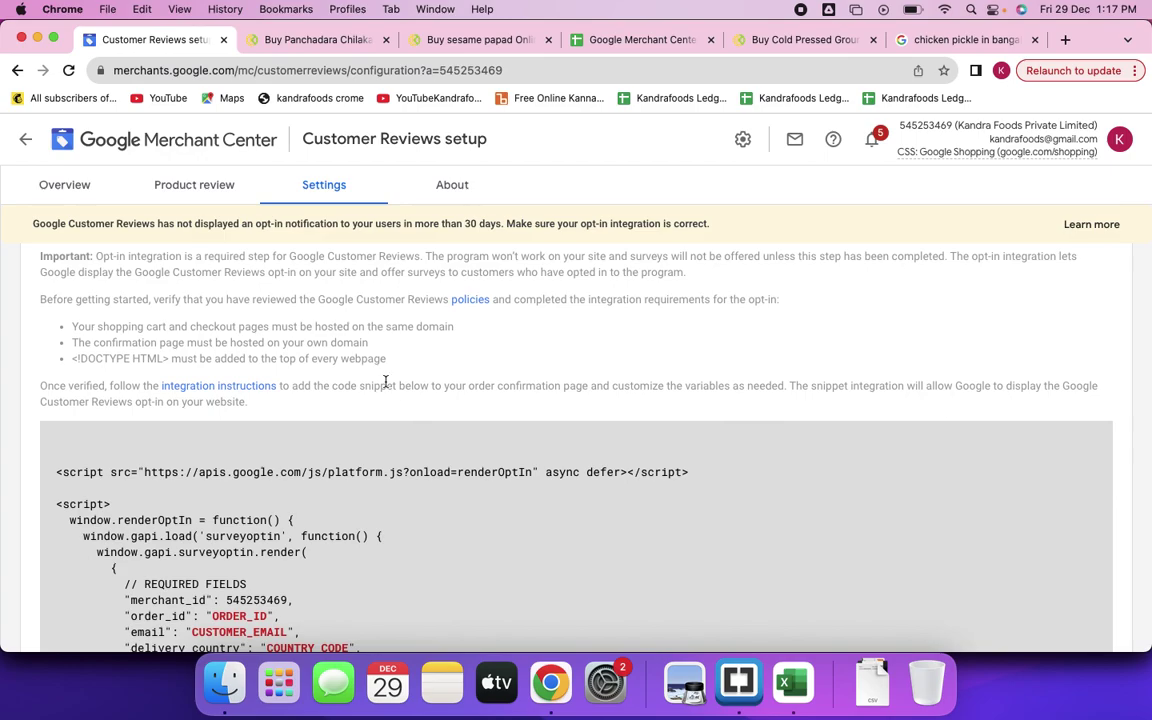
{"action": "scroll", "coordinate": [376, 508], "scroll_direction": "down", "scroll_amount": 5}
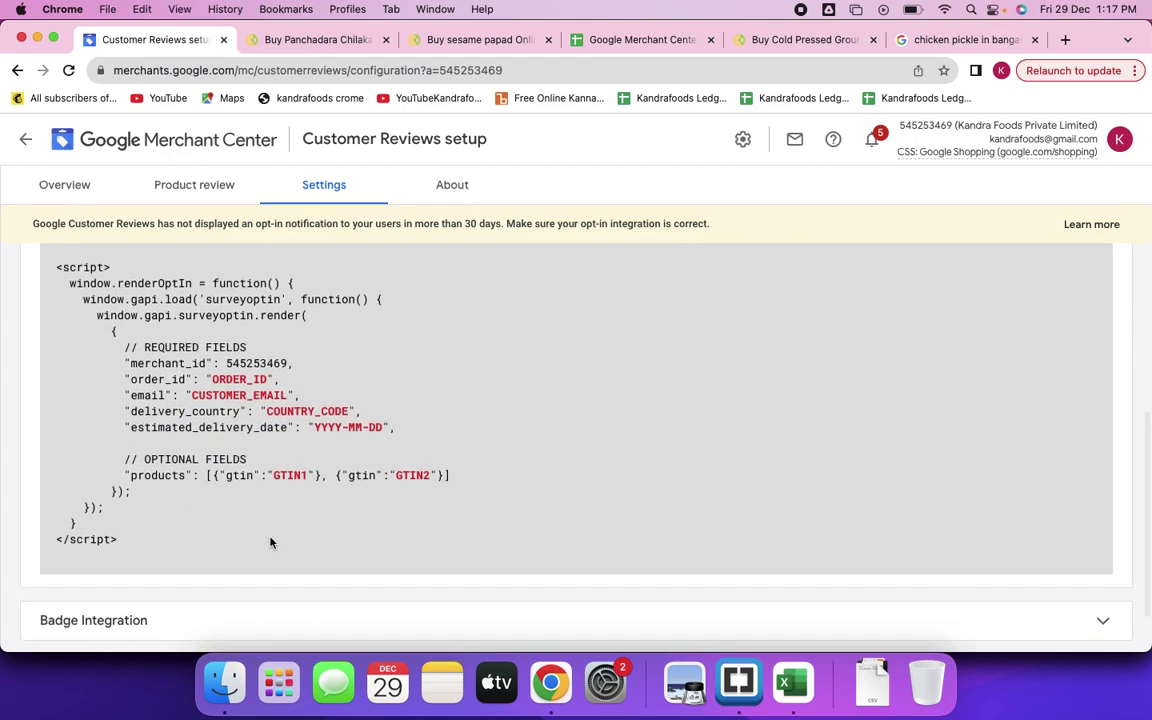
{"action": "scroll", "coordinate": [270, 542], "scroll_direction": "up", "scroll_amount": 5}
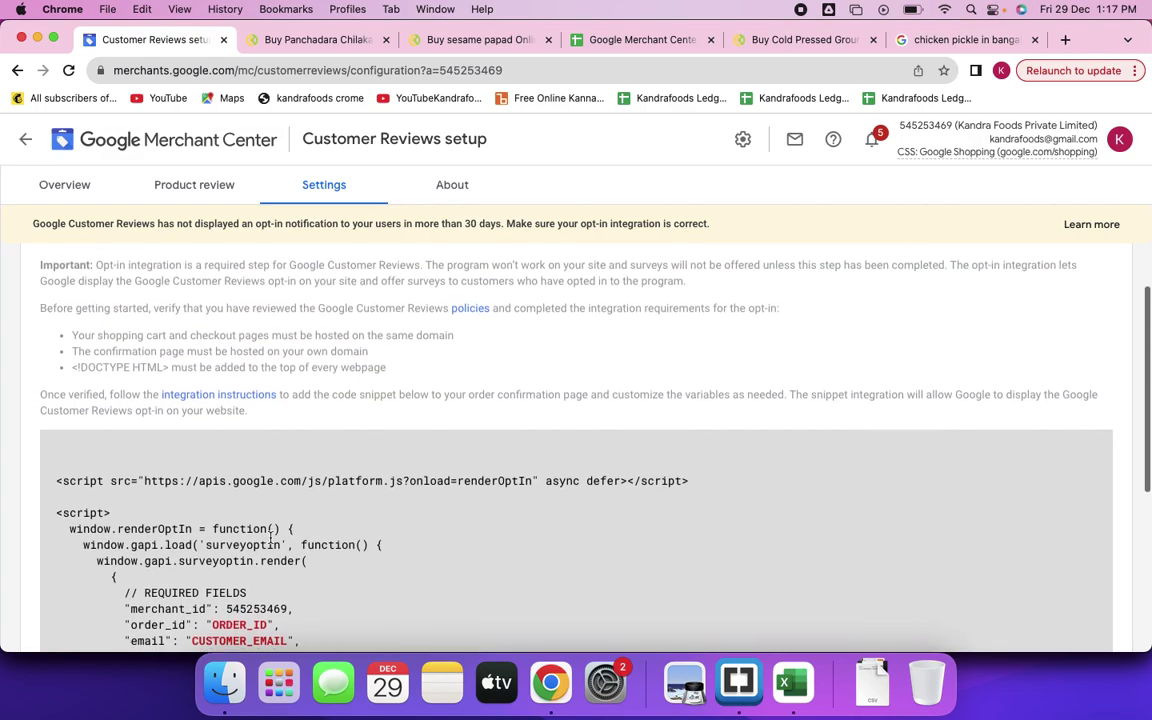
{"action": "scroll", "coordinate": [270, 542], "scroll_direction": "down", "scroll_amount": 4}
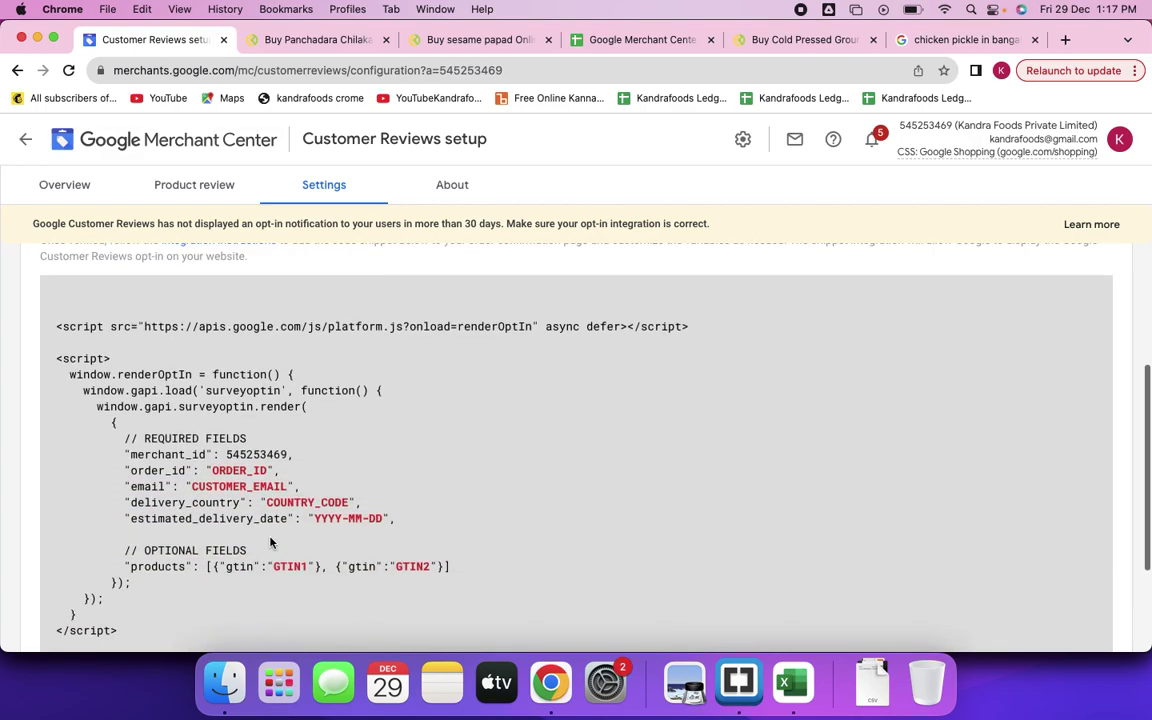
{"action": "scroll", "coordinate": [360, 468], "scroll_direction": "up", "scroll_amount": 5}
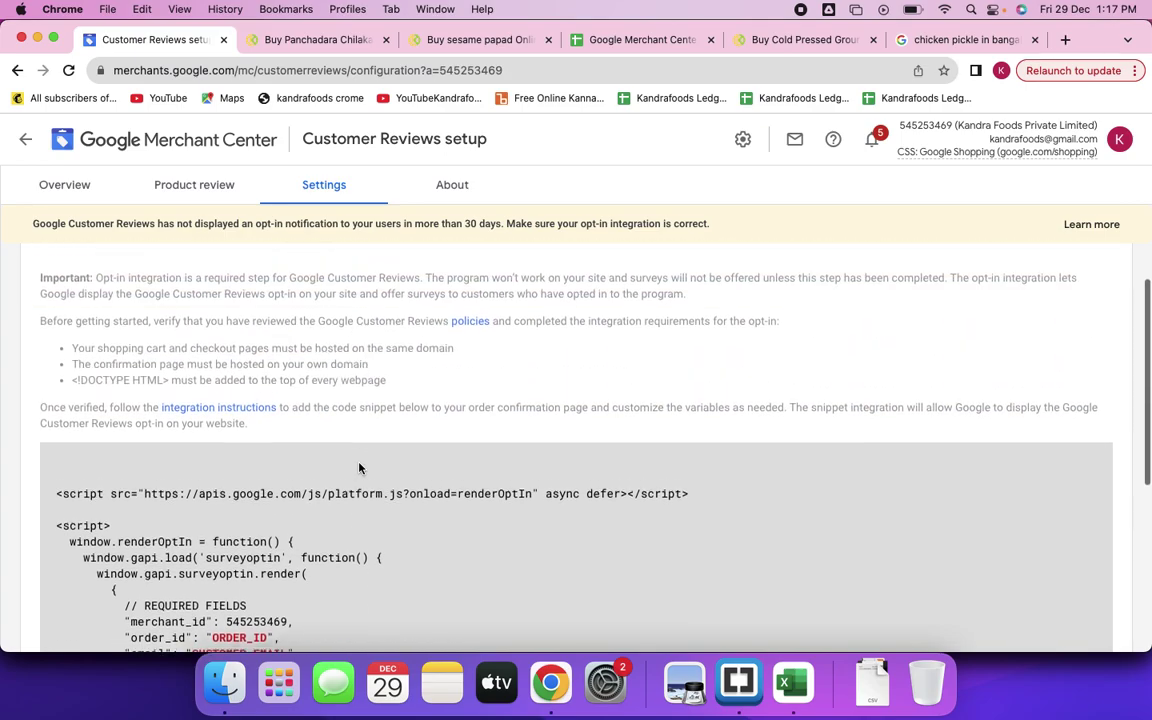
{"action": "scroll", "coordinate": [360, 468], "scroll_direction": "down", "scroll_amount": 3}
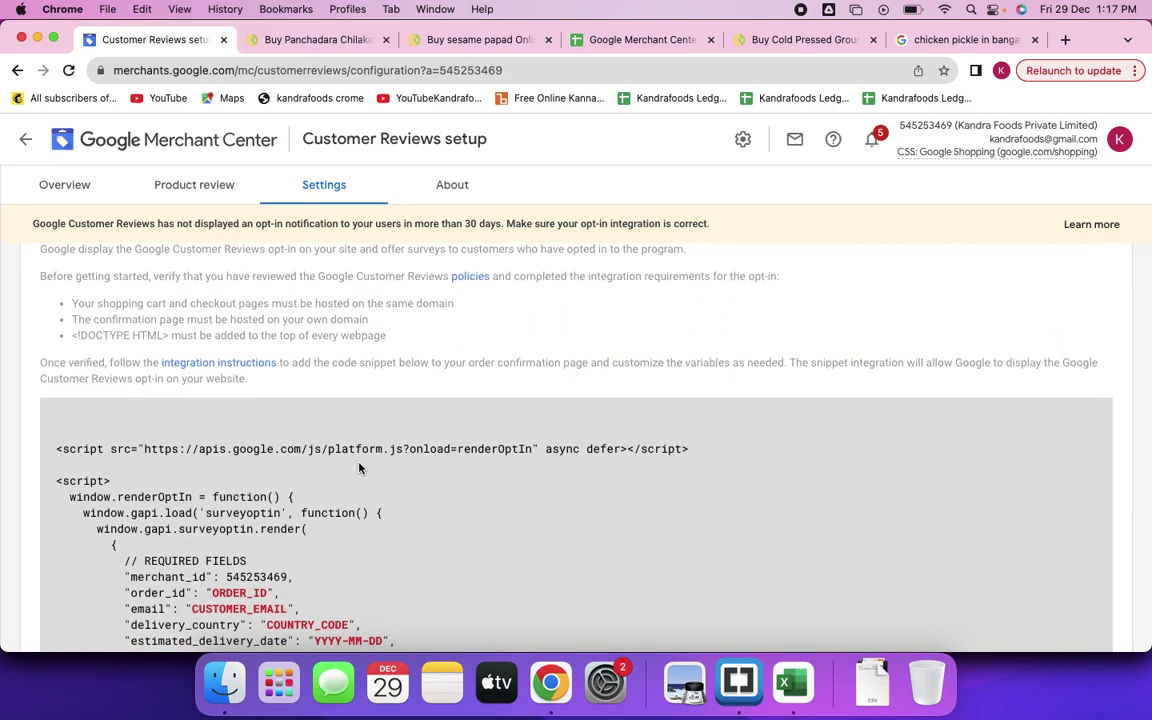
{"action": "scroll", "coordinate": [360, 468], "scroll_direction": "down", "scroll_amount": 1}
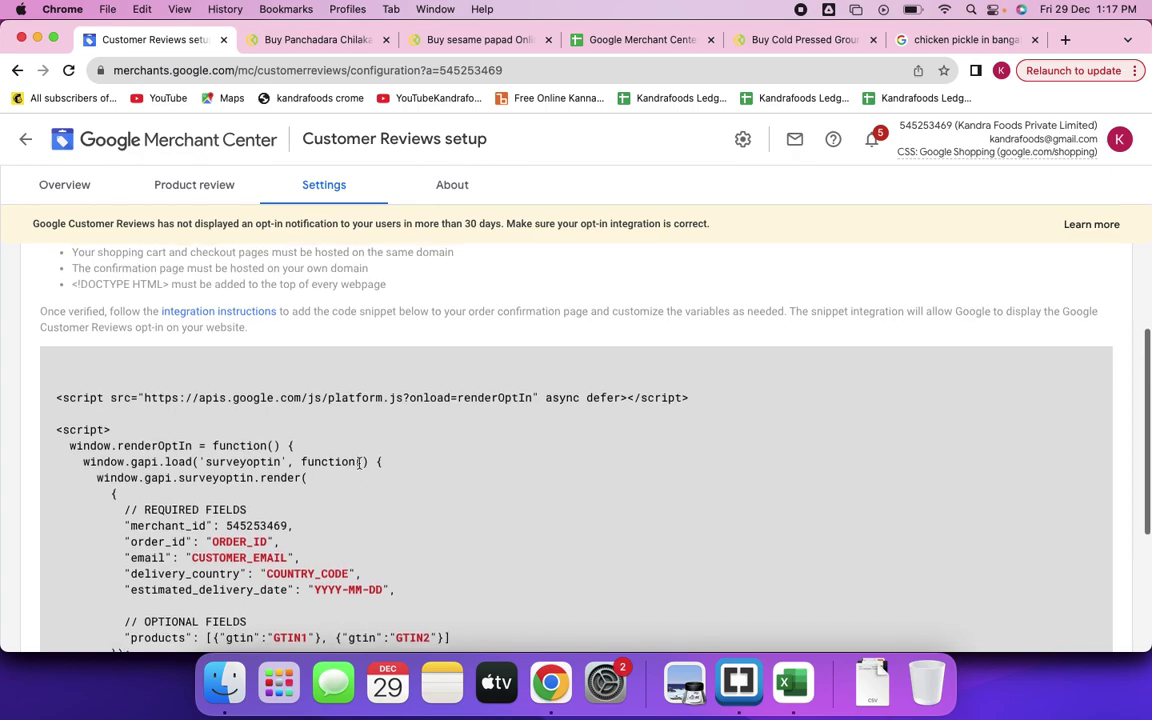
{"action": "scroll", "coordinate": [359, 463], "scroll_direction": "down", "scroll_amount": 1}
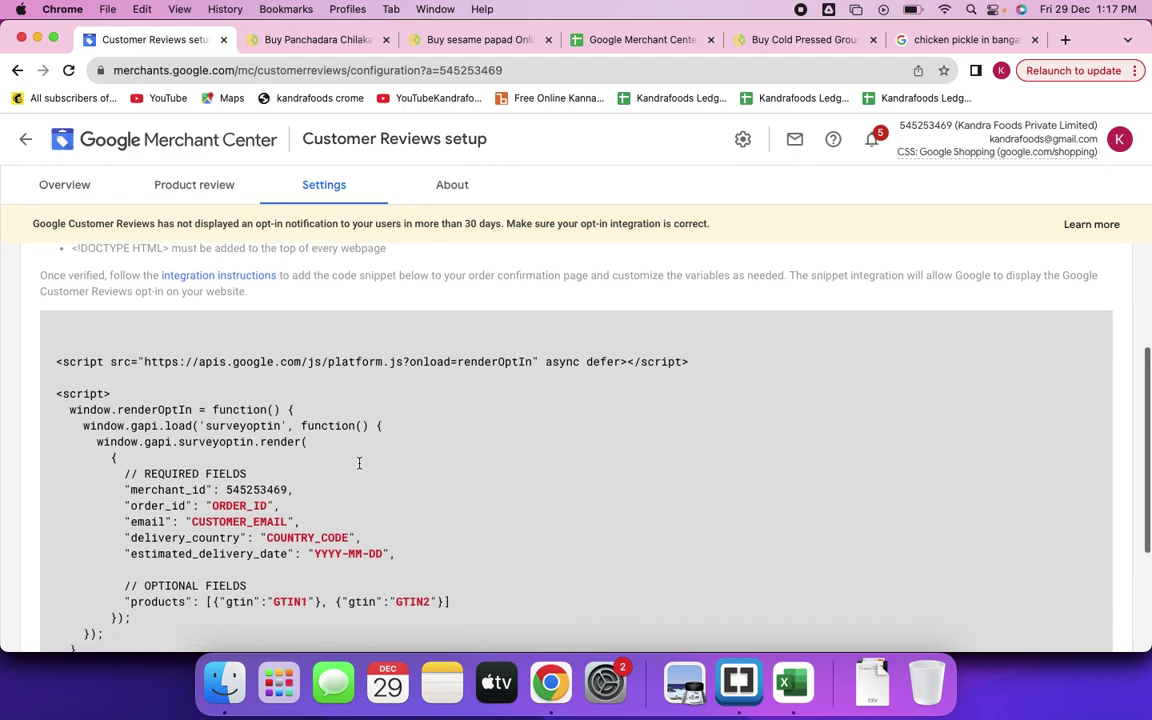
{"action": "scroll", "coordinate": [359, 463], "scroll_direction": "down", "scroll_amount": 4}
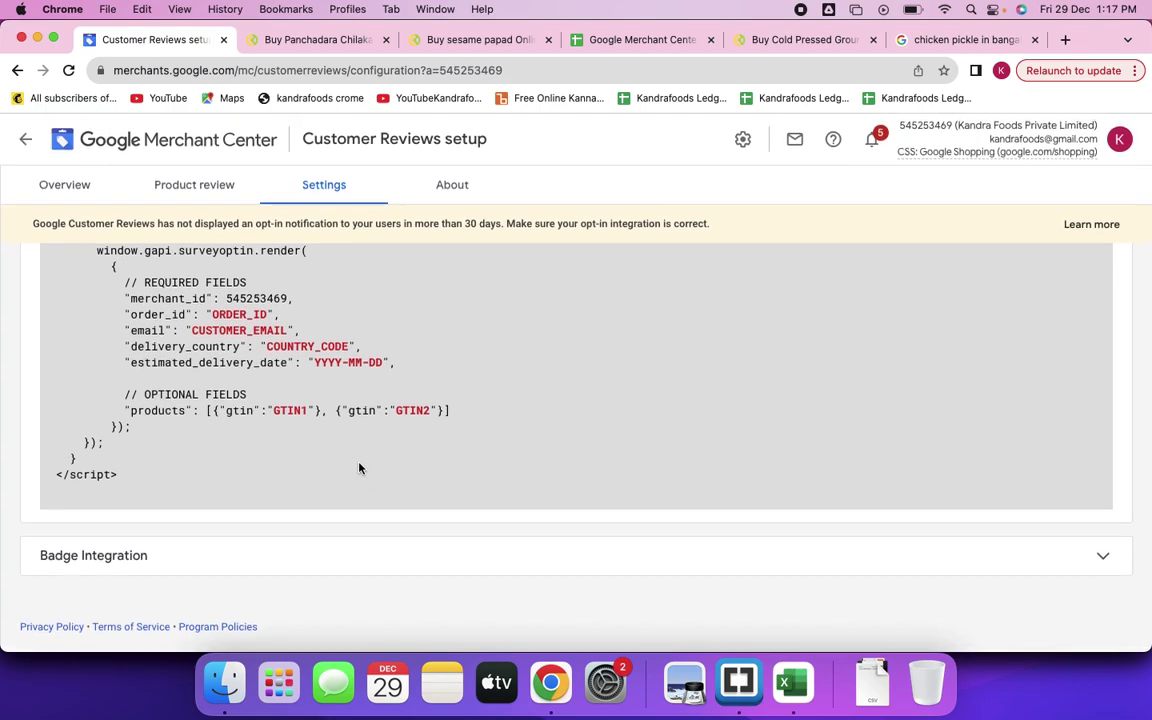
{"action": "scroll", "coordinate": [359, 467], "scroll_direction": "up", "scroll_amount": 3}
{"action": "scroll", "coordinate": [359, 467], "scroll_direction": "down", "scroll_amount": 3}
Expand the Badge Integration section and look over its explanation and code snippet.
{"action": "left_click", "coordinate": [338, 566]}
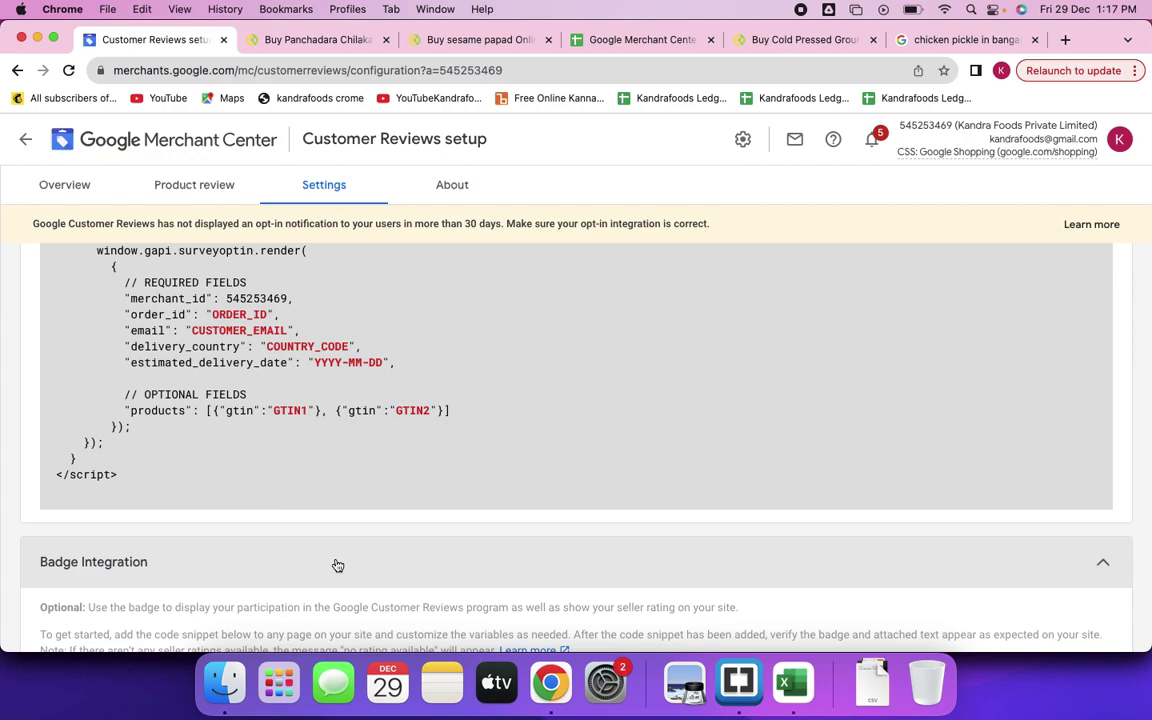
{"action": "scroll", "coordinate": [538, 551], "scroll_direction": "down", "scroll_amount": 5}
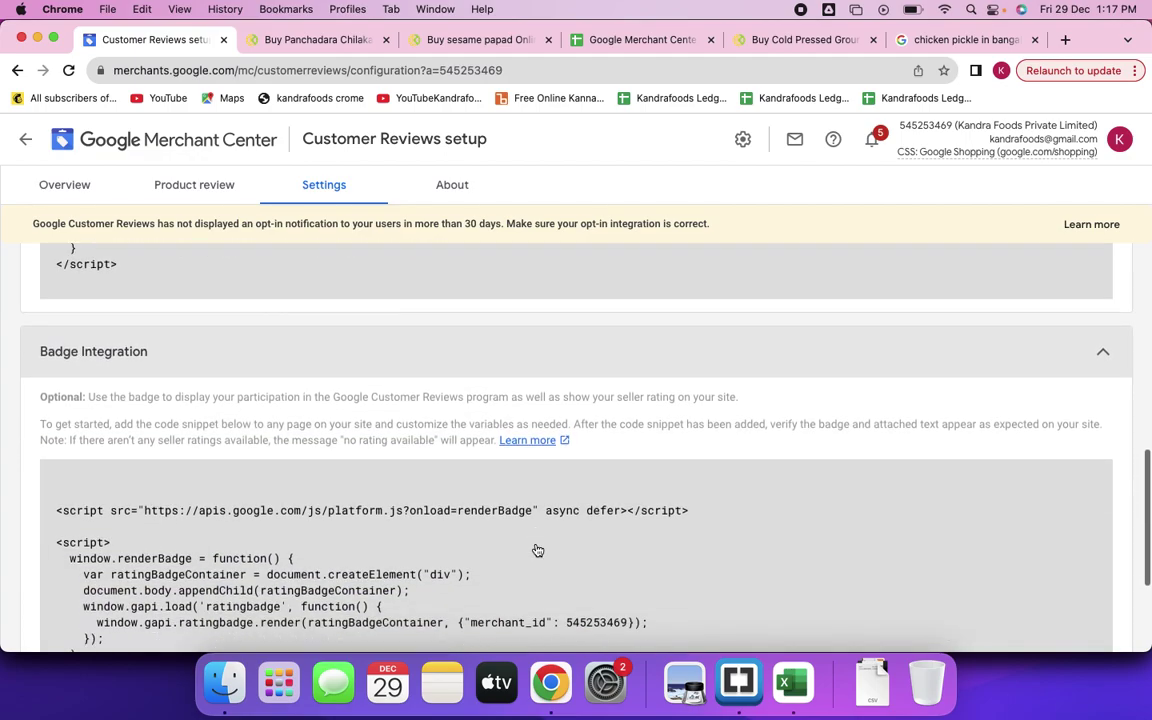
{"action": "scroll", "coordinate": [536, 549], "scroll_direction": "up", "scroll_amount": 3}
{"action": "scroll", "coordinate": [536, 549], "scroll_direction": "down", "scroll_amount": 3}
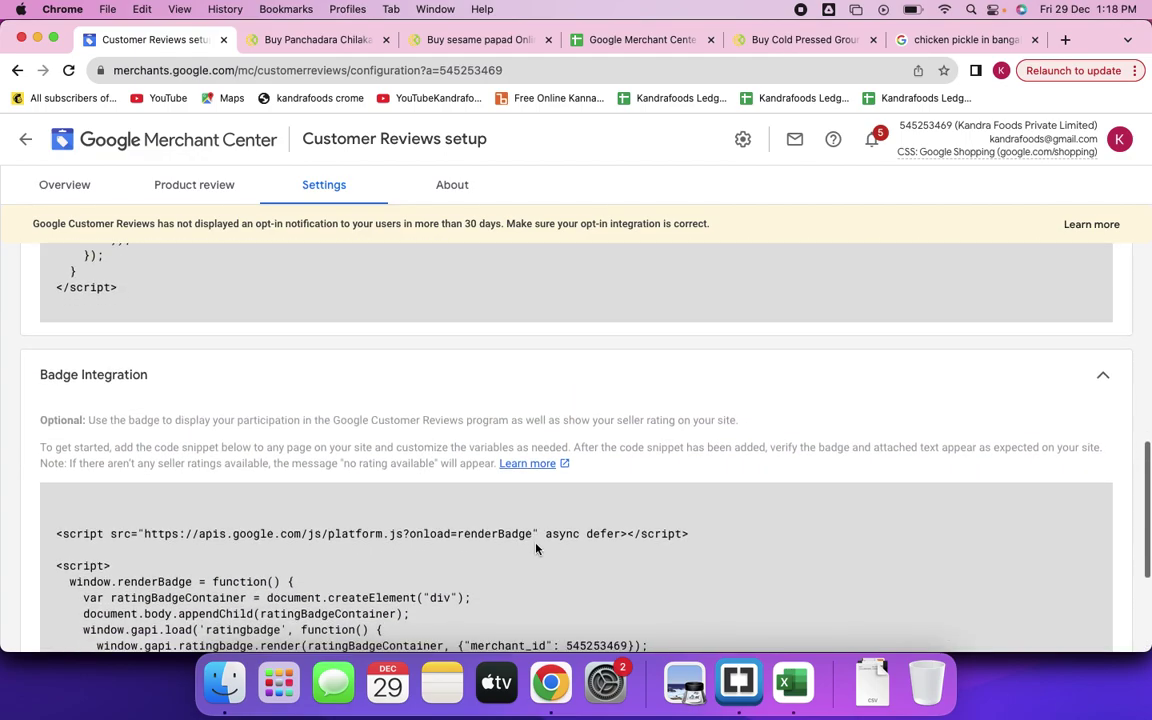
{"action": "scroll", "coordinate": [536, 549], "scroll_direction": "up", "scroll_amount": 5}
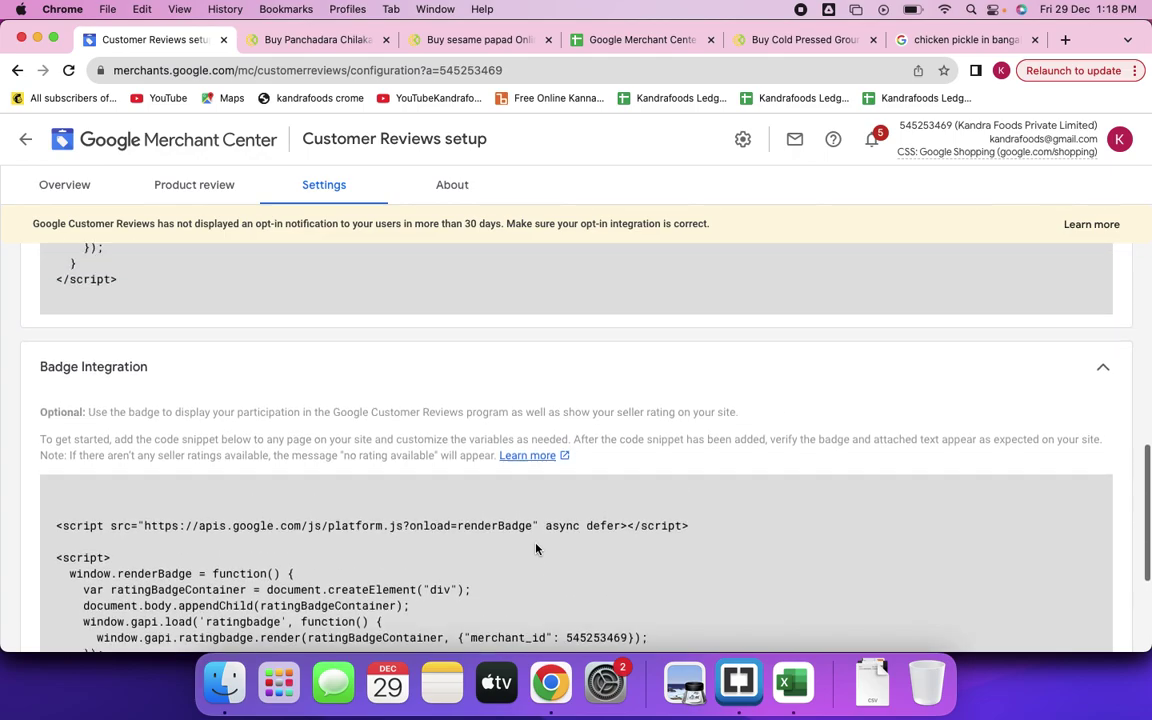
Revisit the opt-in integration instructions and the required and optional fields in the survey snippet.
{"action": "scroll", "coordinate": [536, 556], "scroll_direction": "up", "scroll_amount": 3}
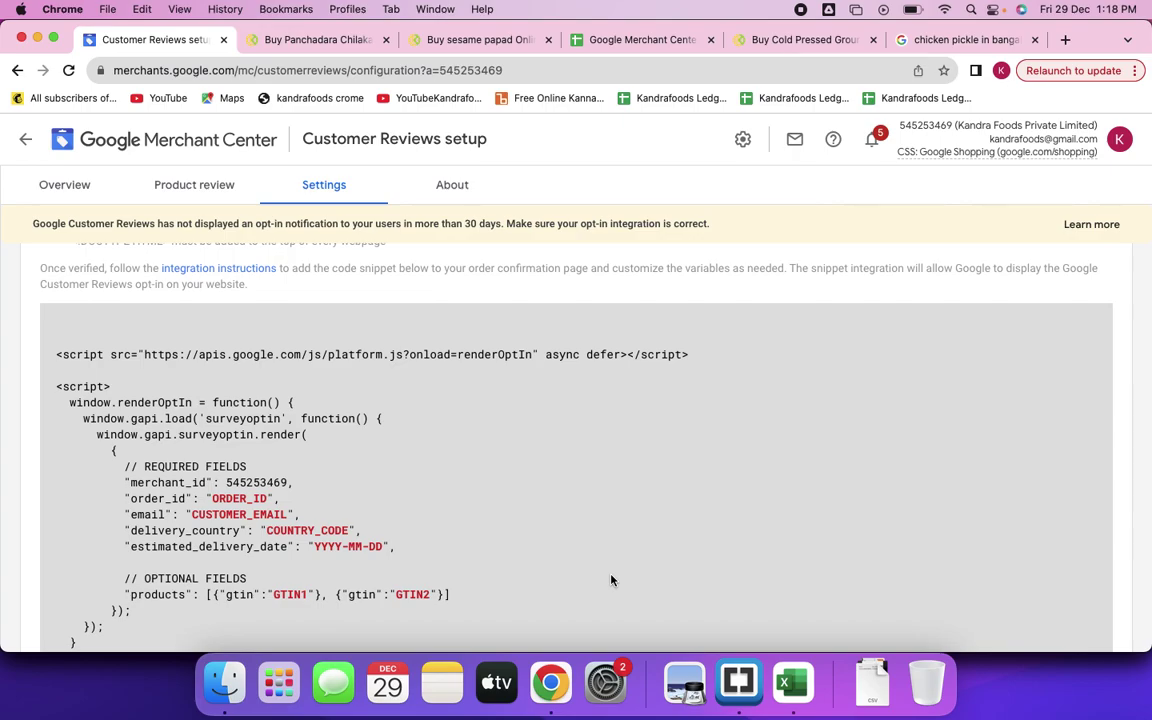
{"action": "scroll", "coordinate": [612, 580], "scroll_direction": "up", "scroll_amount": 3}
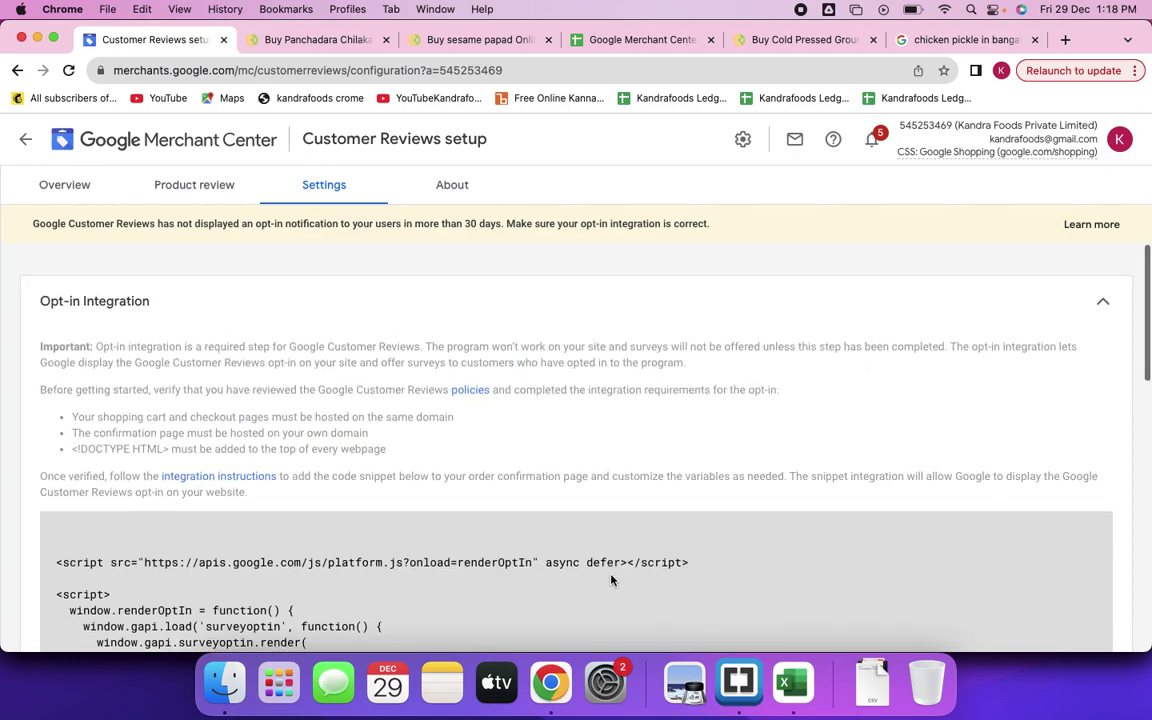
{"action": "scroll", "coordinate": [612, 580], "scroll_direction": "down", "scroll_amount": 13}
{"action": "scroll", "coordinate": [612, 580], "scroll_direction": "up", "scroll_amount": 3}
{"action": "scroll", "coordinate": [612, 580], "scroll_direction": "up", "scroll_amount": 7}
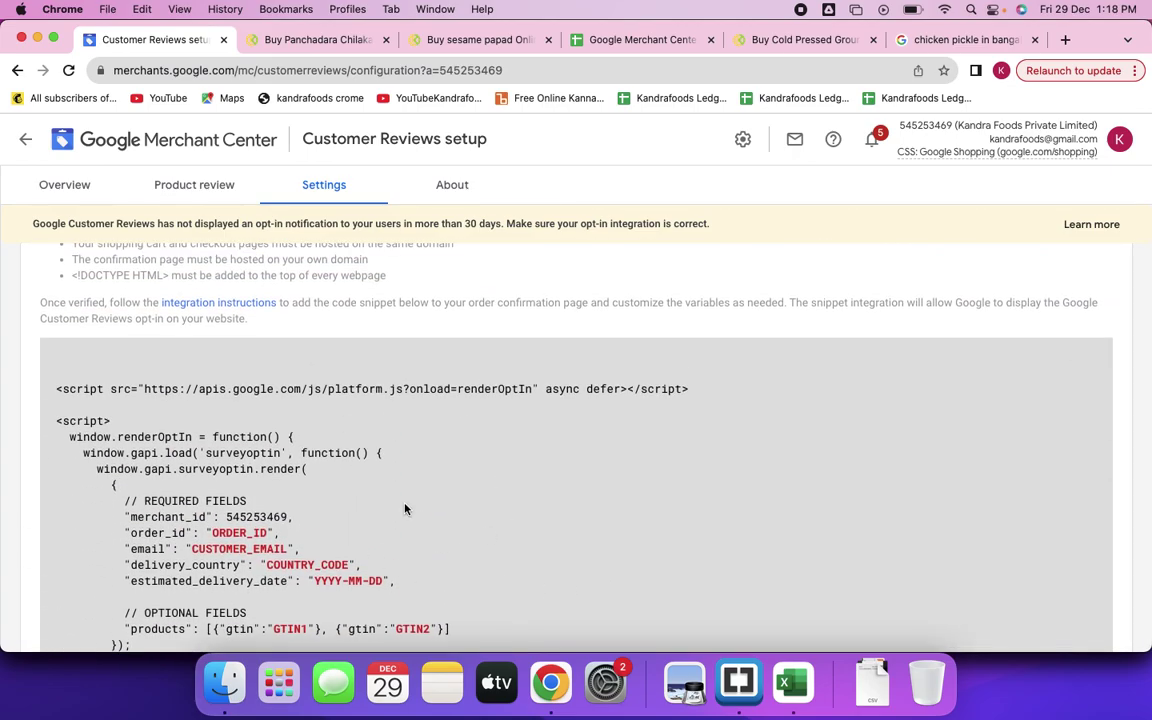
{"action": "scroll", "coordinate": [405, 509], "scroll_direction": "down", "scroll_amount": 4}
{"action": "scroll", "coordinate": [405, 509], "scroll_direction": "up", "scroll_amount": 1}
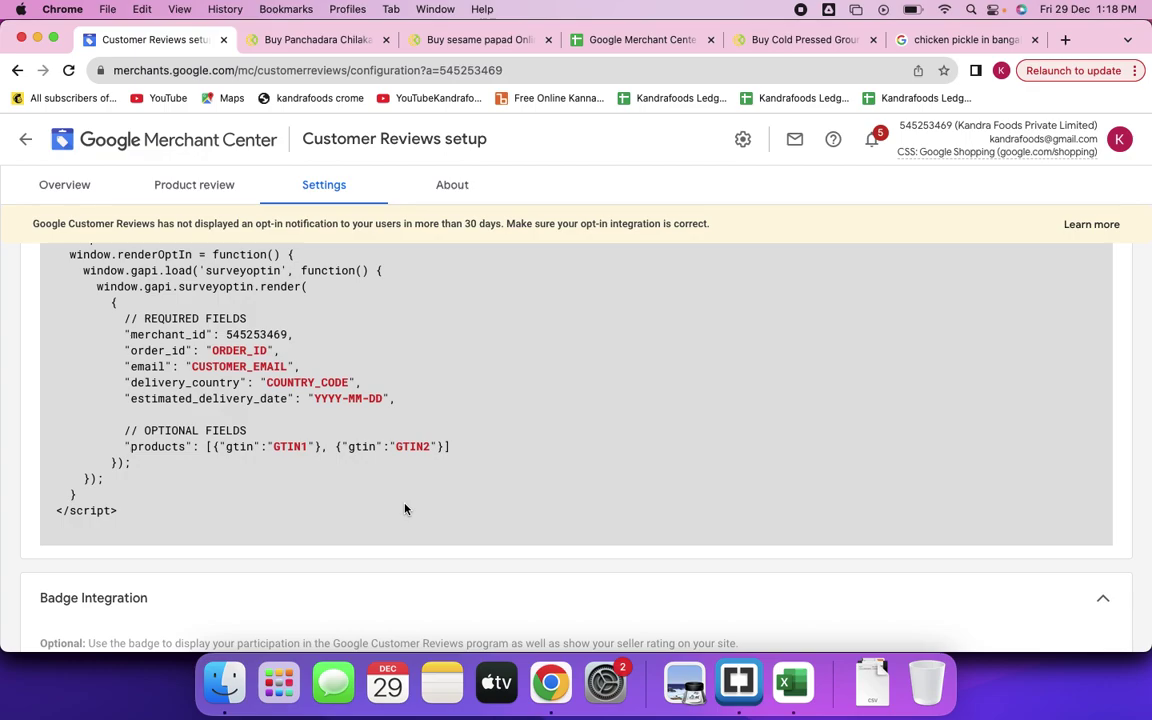
Read the badge integration instructions and code snippet, highlighting the note about unavailable seller ratings.
{"action": "scroll", "coordinate": [405, 510], "scroll_direction": "down", "scroll_amount": 5}
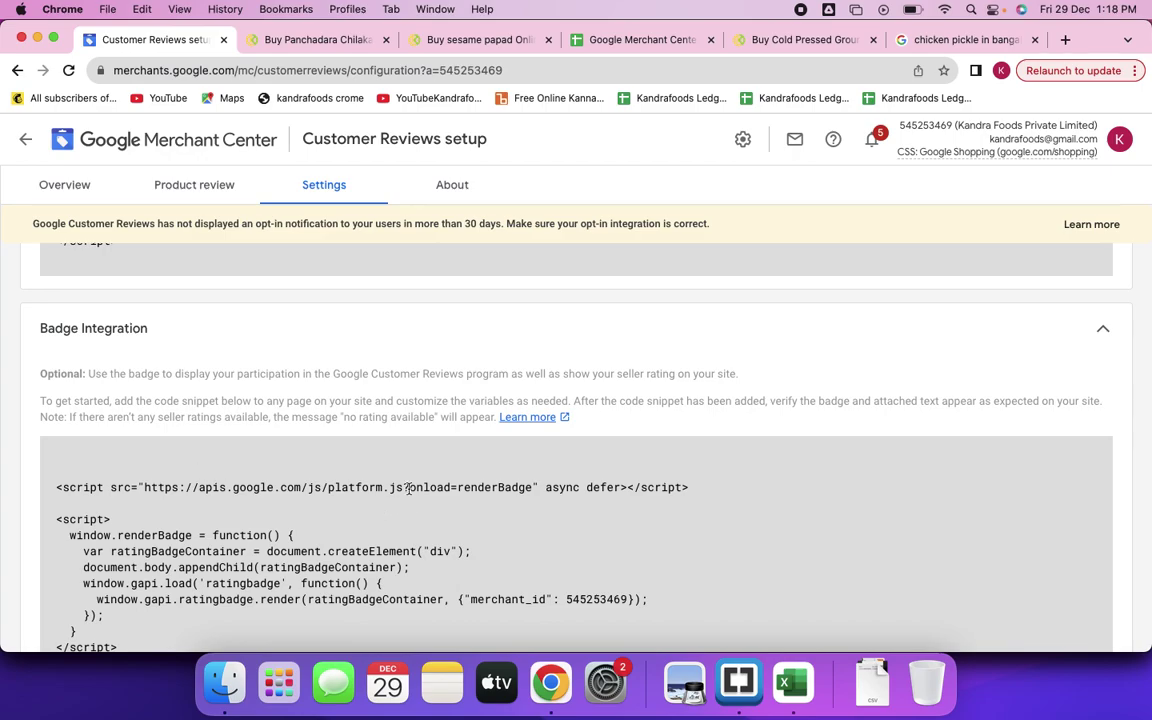
{"action": "scroll", "coordinate": [406, 500], "scroll_direction": "down", "scroll_amount": 3}
{"action": "scroll", "coordinate": [408, 493], "scroll_direction": "up", "scroll_amount": 3}
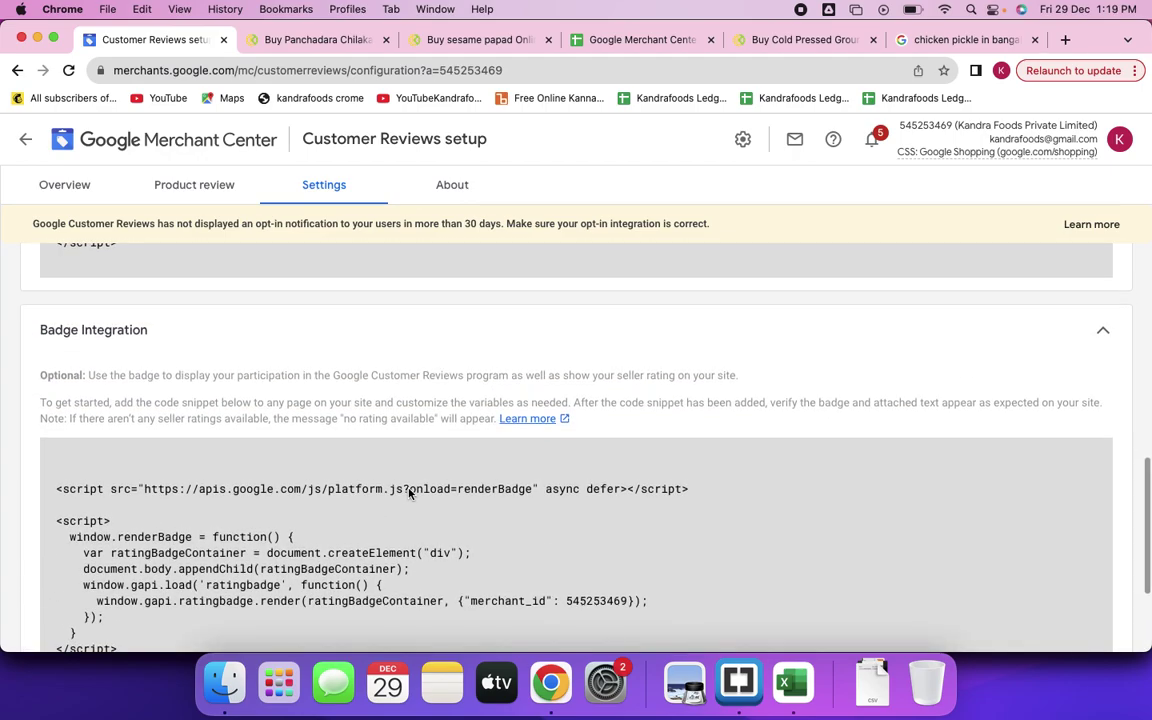
{"action": "scroll", "coordinate": [408, 492], "scroll_direction": "down", "scroll_amount": 3}
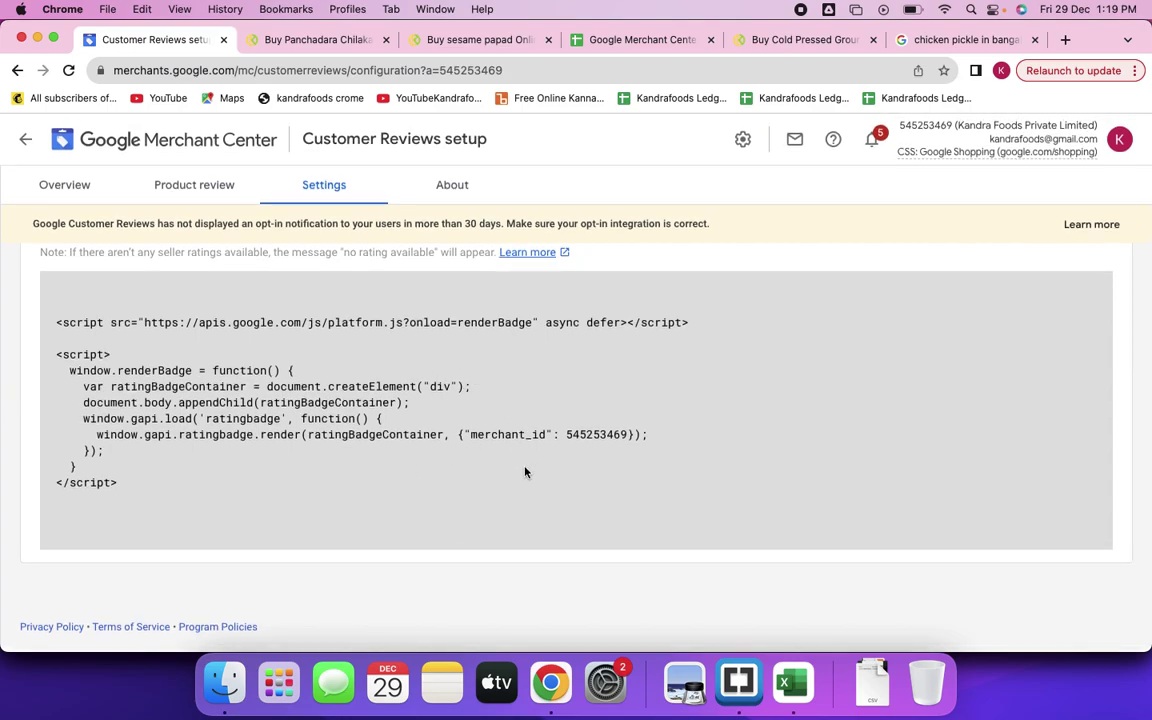
{"action": "scroll", "coordinate": [525, 472], "scroll_direction": "up", "scroll_amount": 4}
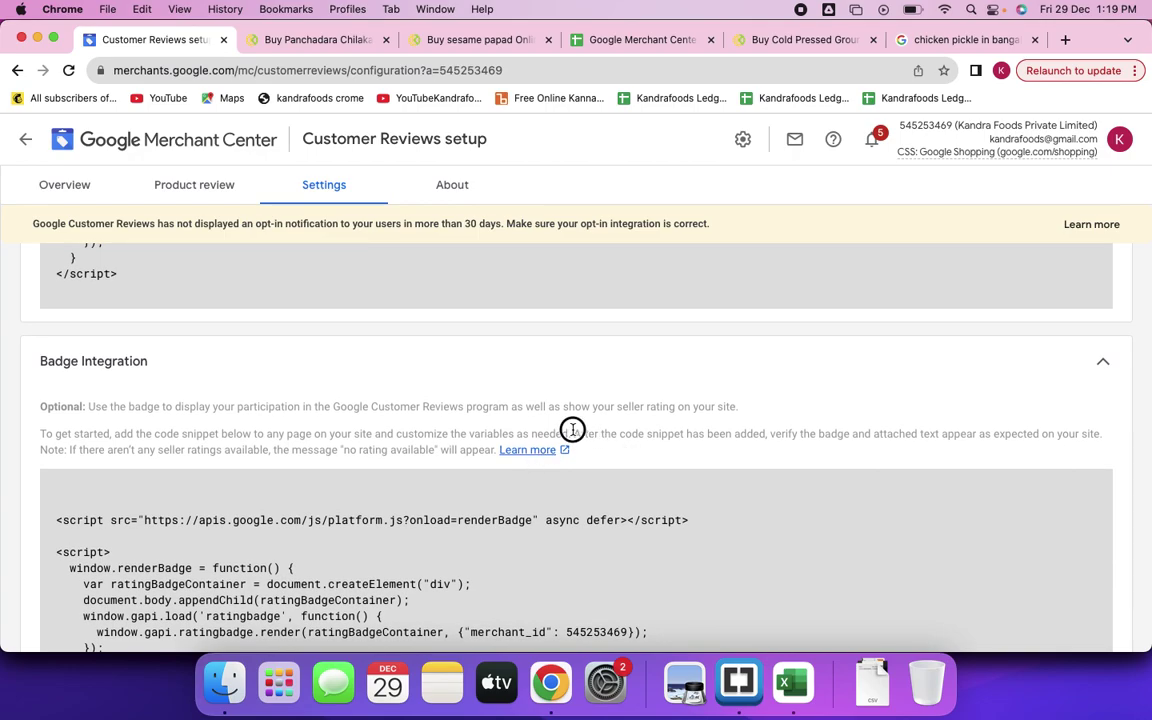
{"action": "scroll", "coordinate": [812, 434], "scroll_direction": "down", "scroll_amount": 1}
{"action": "scroll", "coordinate": [812, 434], "scroll_direction": "down", "scroll_amount": 2}
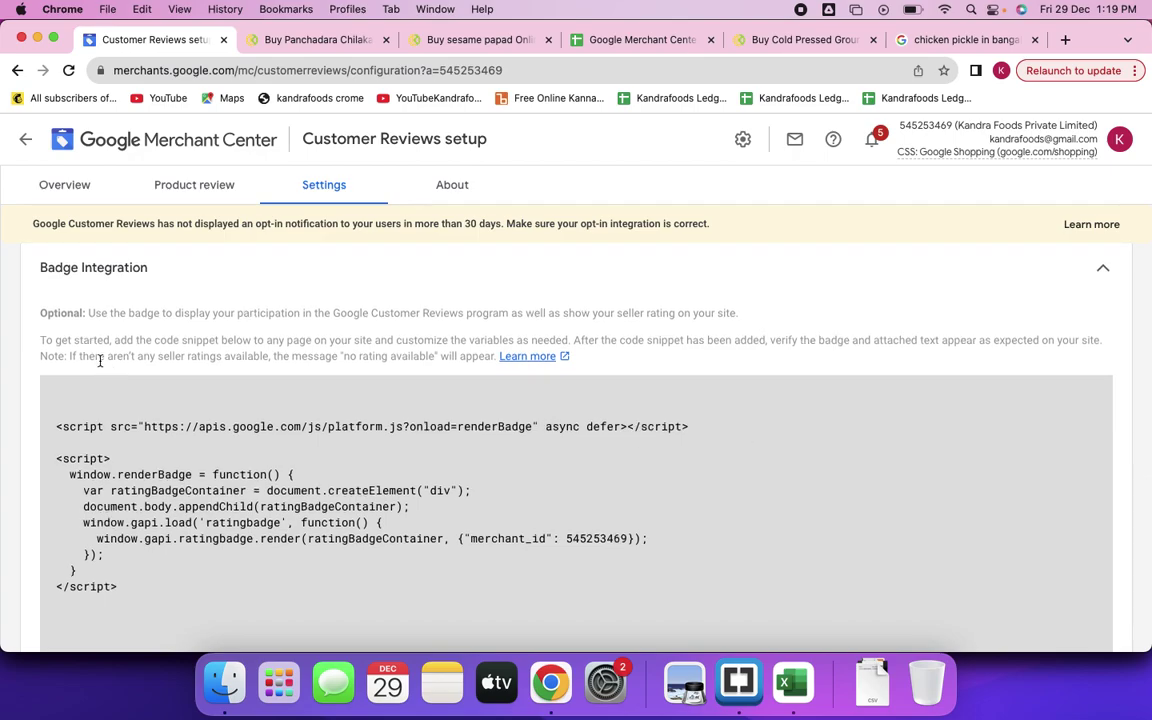
{"action": "left_click_drag", "start_coordinate": [72, 357], "coordinate": [522, 355]}
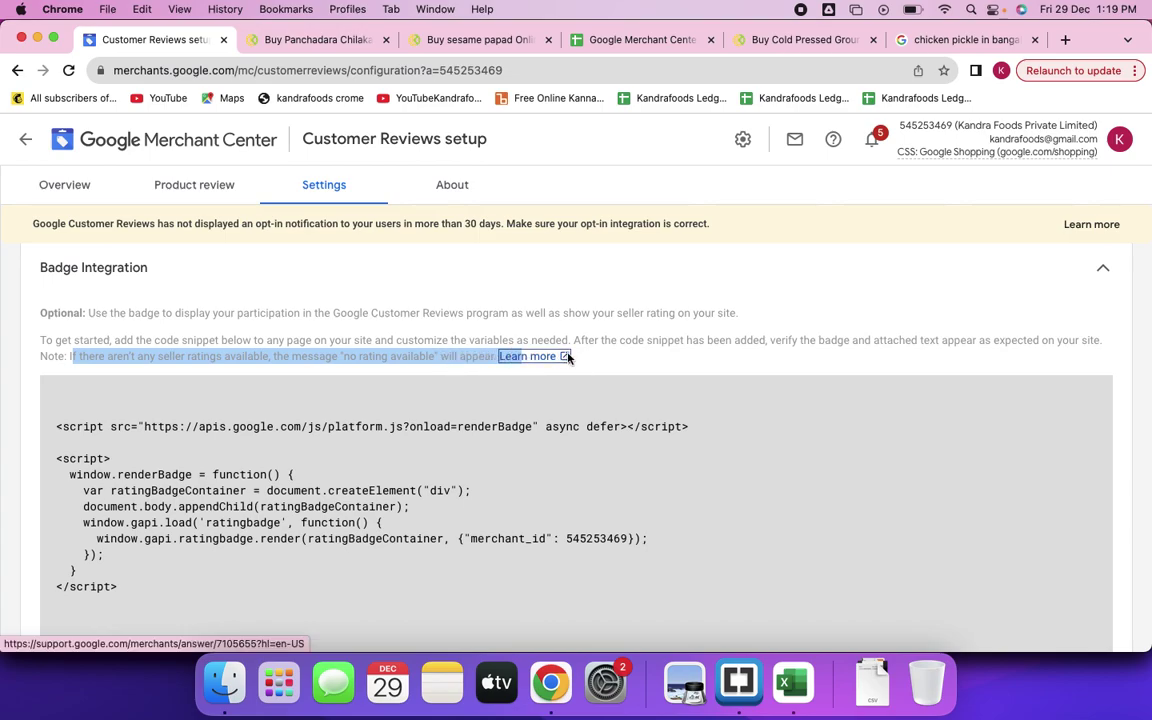
Open the help article on integrating the badge code and review its integration instructions, sample badge and DOCTYPE requirement.
{"action": "left_click", "coordinate": [567, 357]}
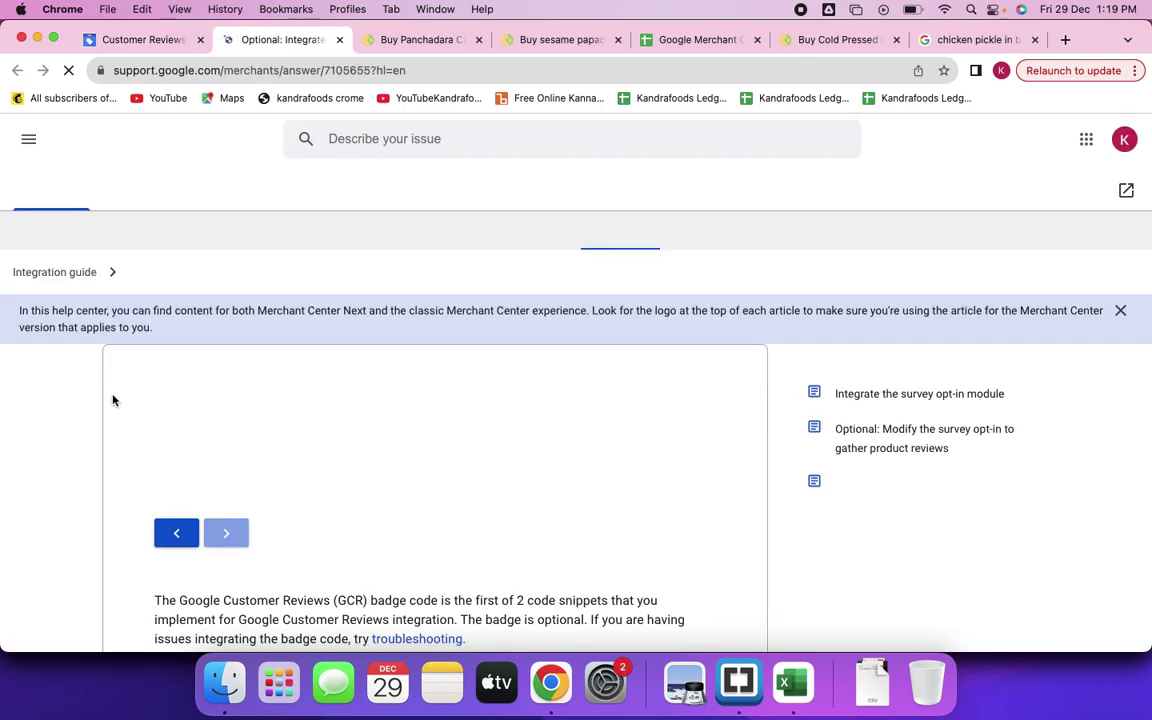
{"action": "scroll", "coordinate": [373, 442], "scroll_direction": "down", "scroll_amount": 8}
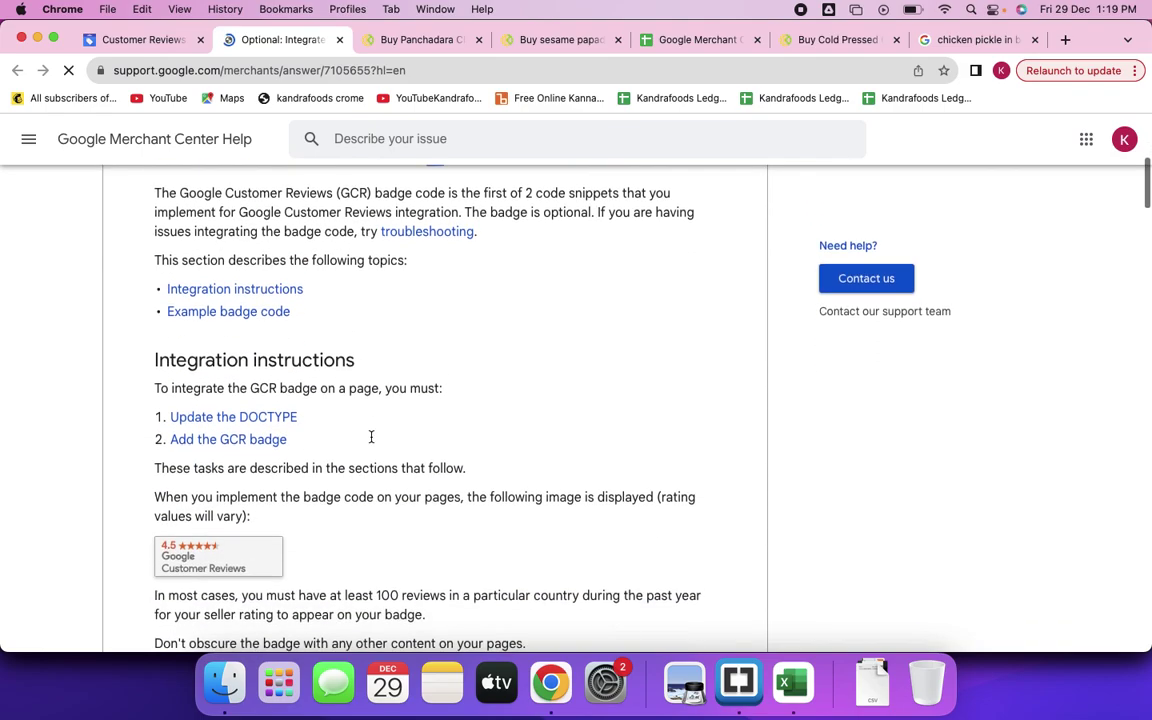
{"action": "scroll", "coordinate": [371, 441], "scroll_direction": "down", "scroll_amount": 2}
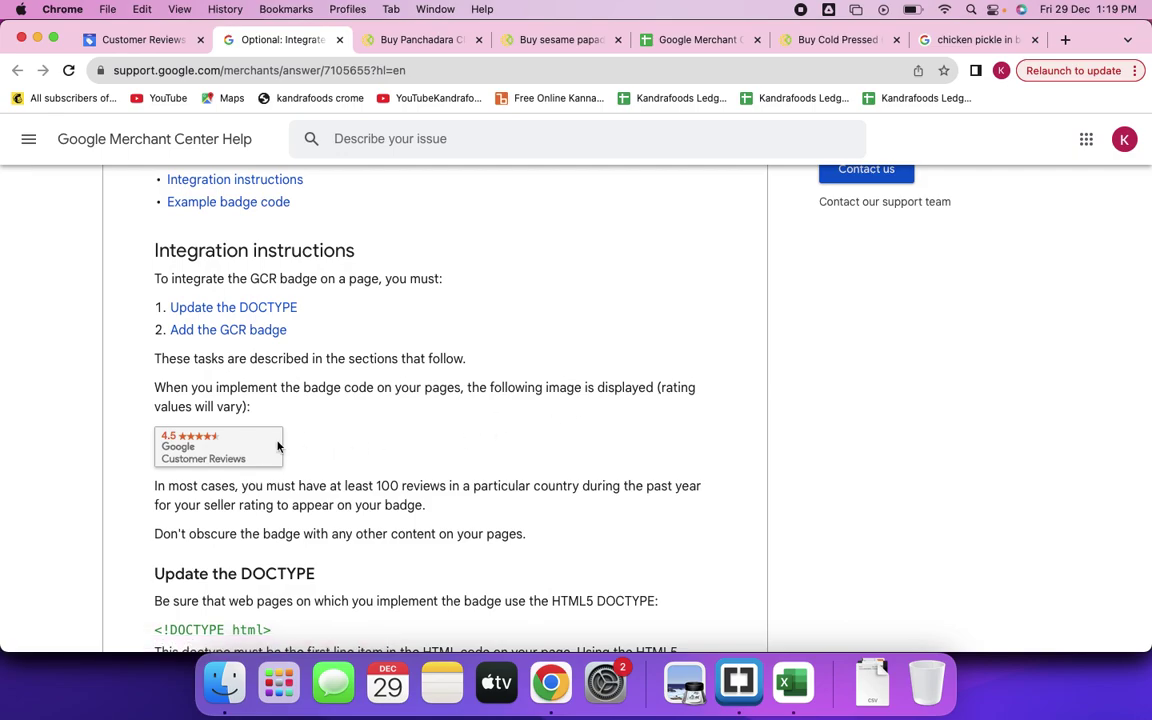
{"action": "scroll", "coordinate": [278, 446], "scroll_direction": "up", "scroll_amount": 10}
{"action": "scroll", "coordinate": [277, 442], "scroll_direction": "down", "scroll_amount": 3}
{"action": "scroll", "coordinate": [278, 444], "scroll_direction": "down", "scroll_amount": 3}
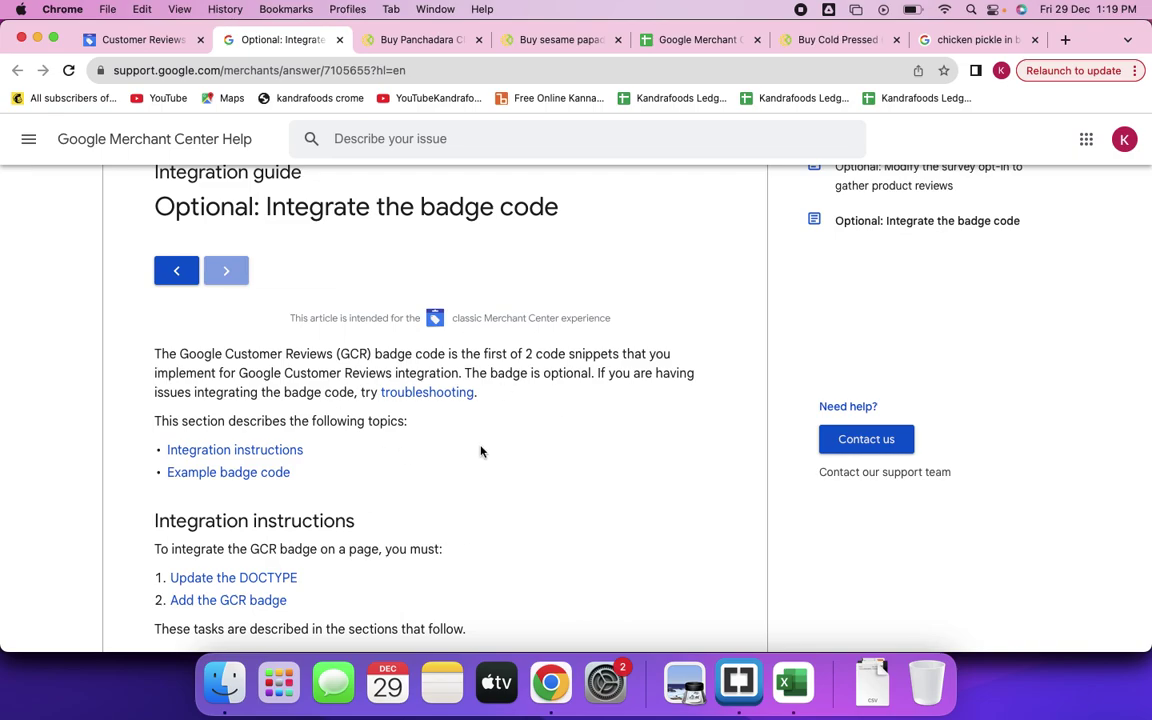
{"action": "scroll", "coordinate": [480, 452], "scroll_direction": "down", "scroll_amount": 5}
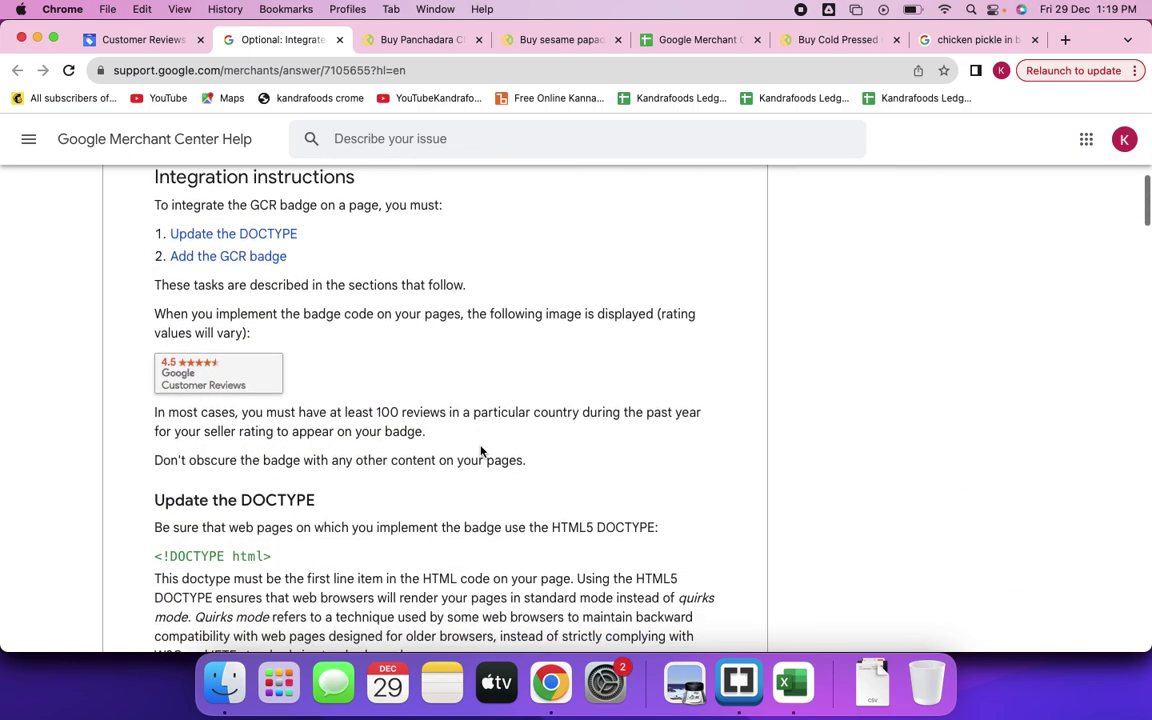
{"action": "scroll", "coordinate": [480, 452], "scroll_direction": "down", "scroll_amount": 2}
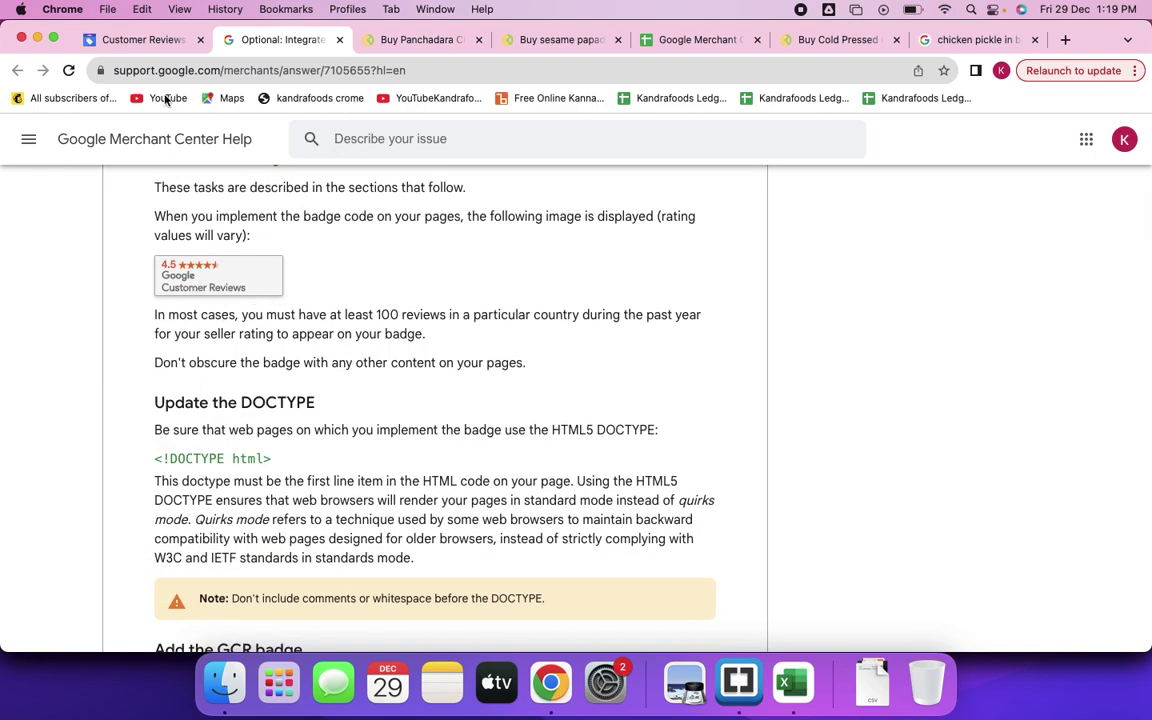
Check the signed agreement entry on the Customer Reviews About page and return to the list of all product reviews.
{"action": "left_click", "coordinate": [122, 37]}
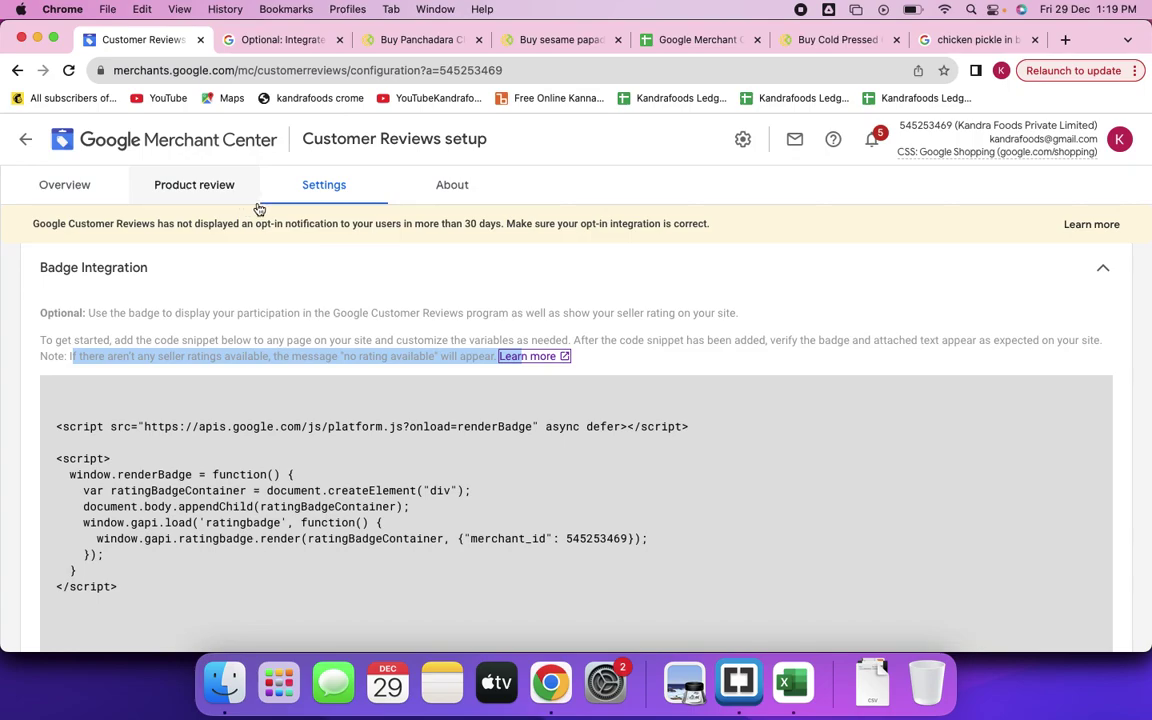
{"action": "left_click", "coordinate": [443, 185]}
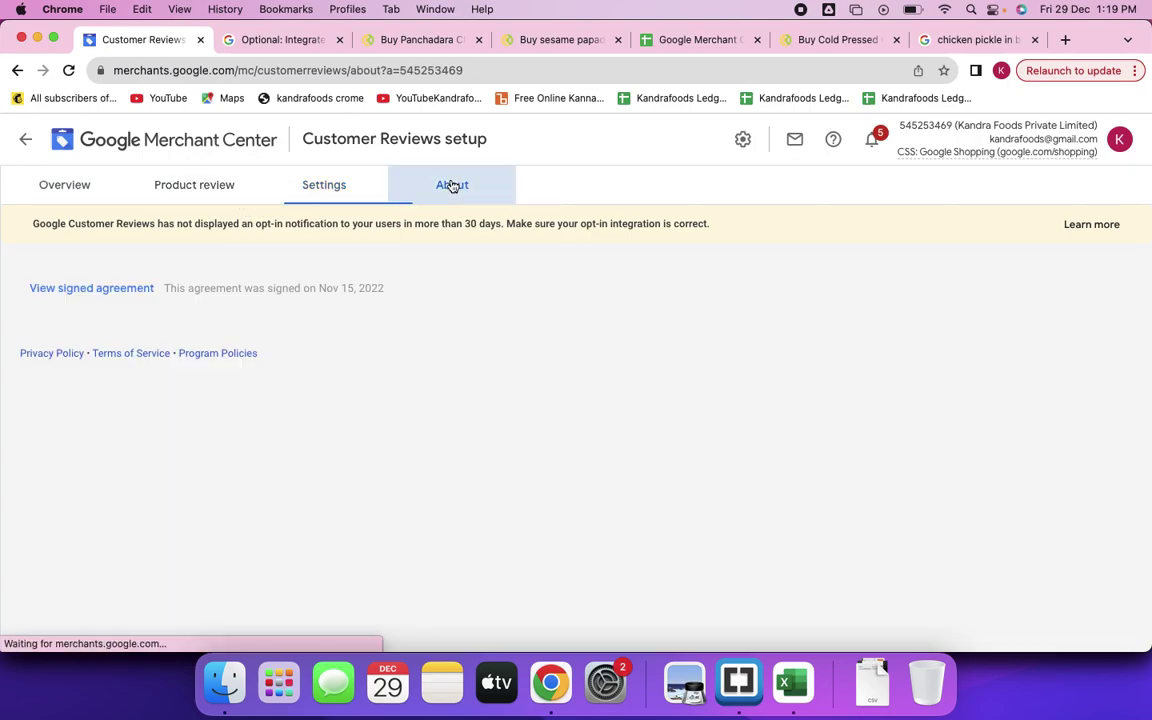
{"action": "left_click", "coordinate": [30, 148]}
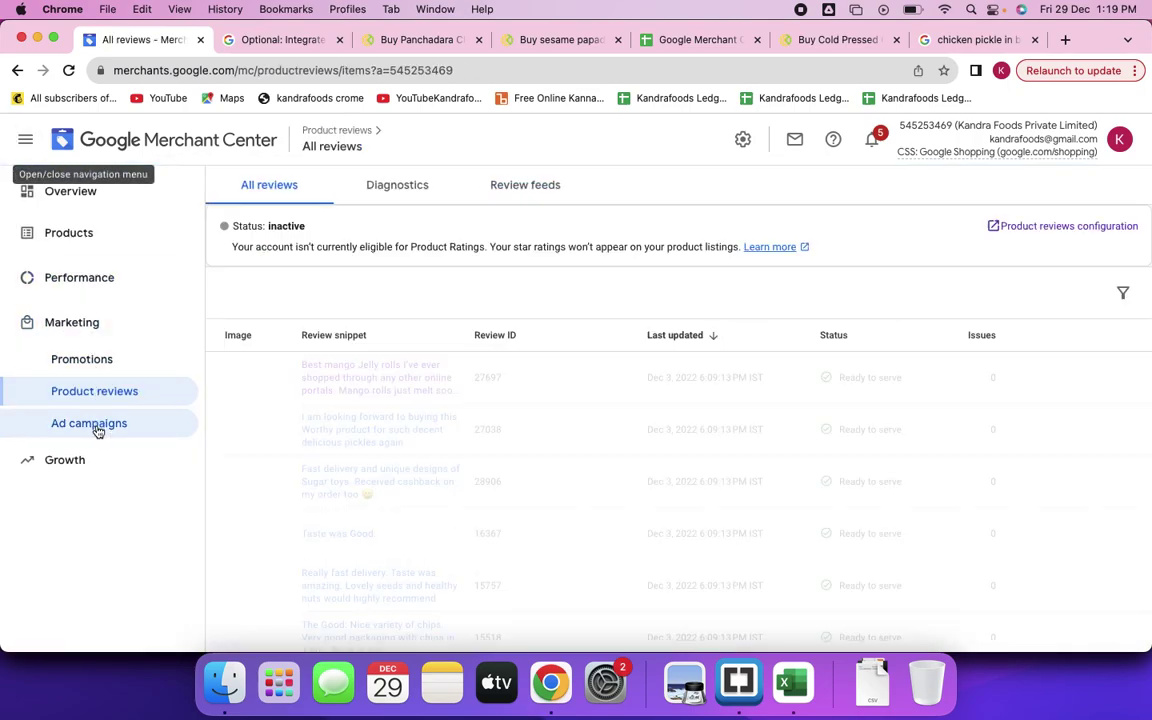
Open the Ad campaigns page under Marketing and highlight the heading about the linked Google Ads accounts.
{"action": "left_click", "coordinate": [98, 428]}
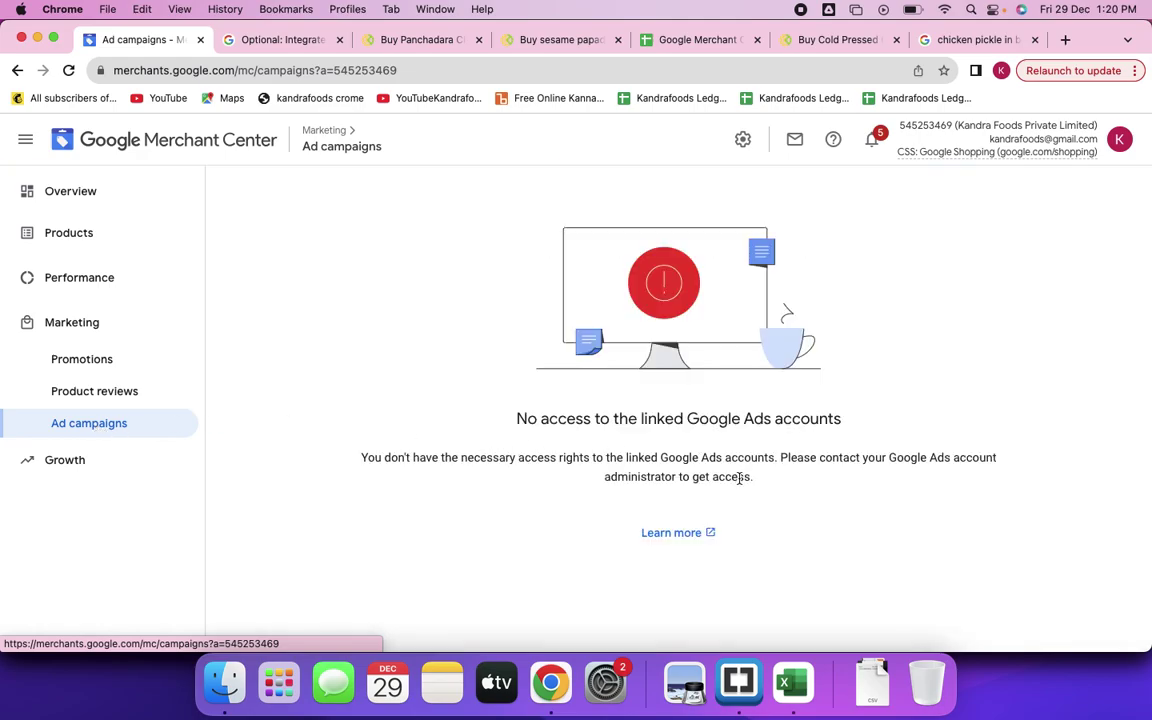
{"action": "scroll", "coordinate": [705, 391], "scroll_direction": "down", "scroll_amount": 1}
{"action": "scroll", "coordinate": [638, 405], "scroll_direction": "up", "scroll_amount": 1}
{"action": "left_click_drag", "start_coordinate": [517, 420], "coordinate": [845, 424]}
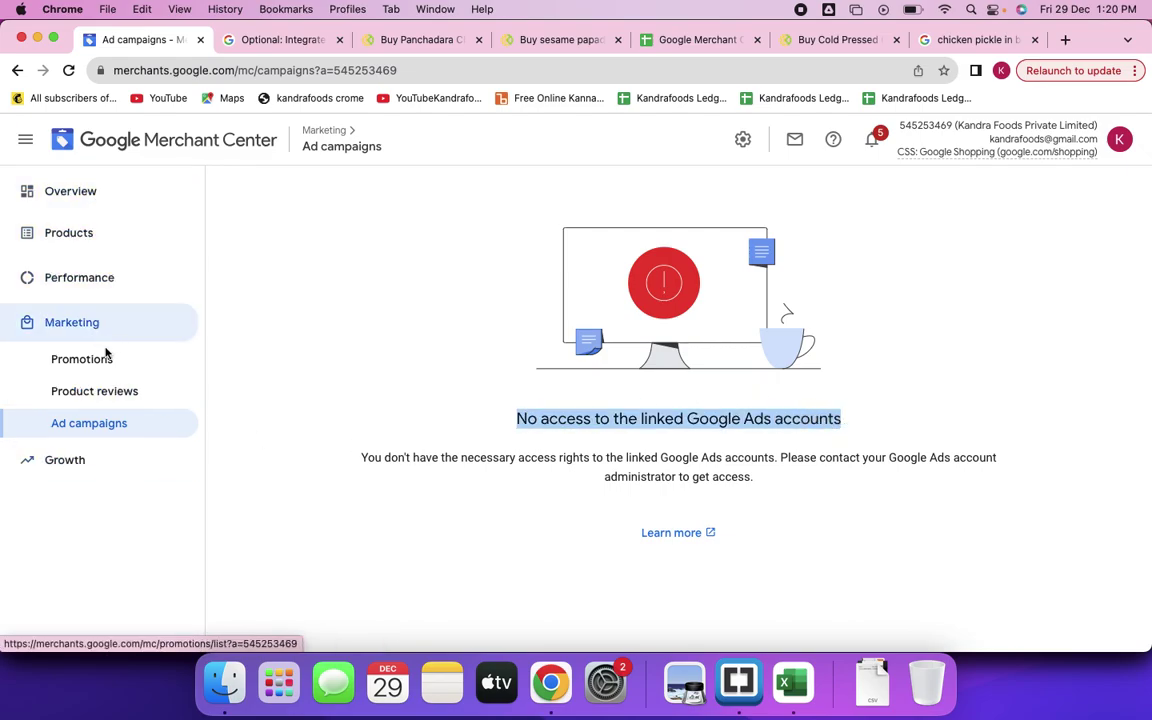
Check the Google Ads accounts on the Linked accounts page and return to Ad campaigns.
{"action": "left_click", "coordinate": [743, 141]}
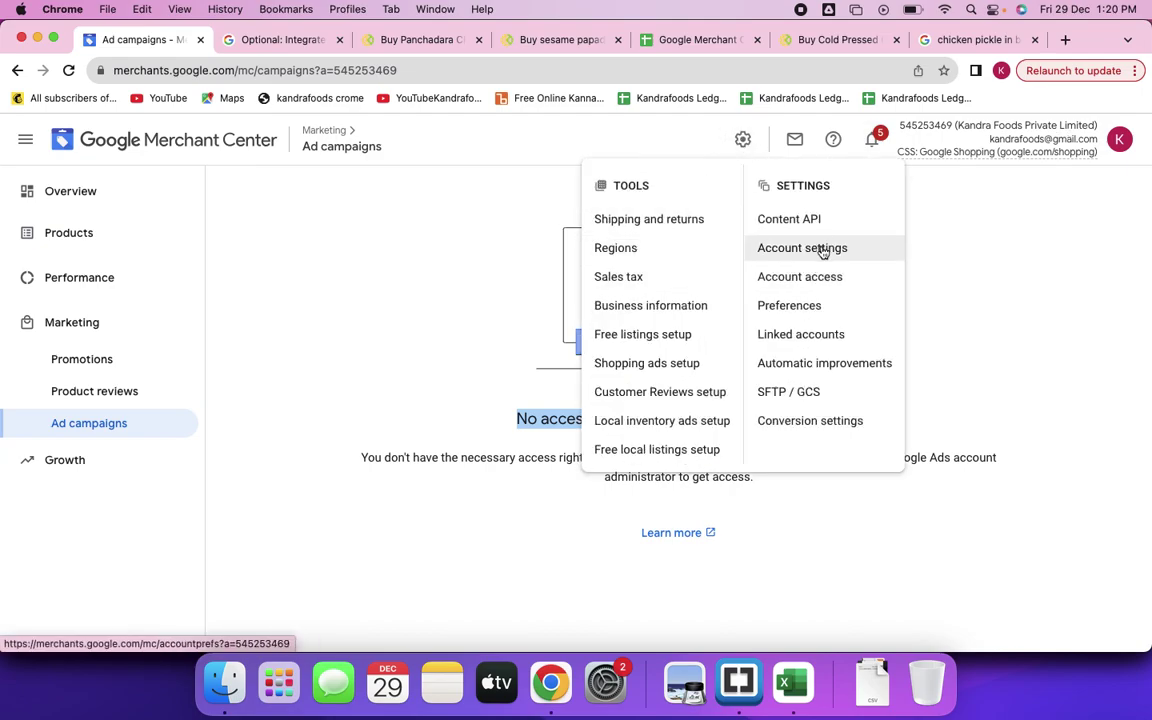
{"action": "left_click", "coordinate": [806, 334]}
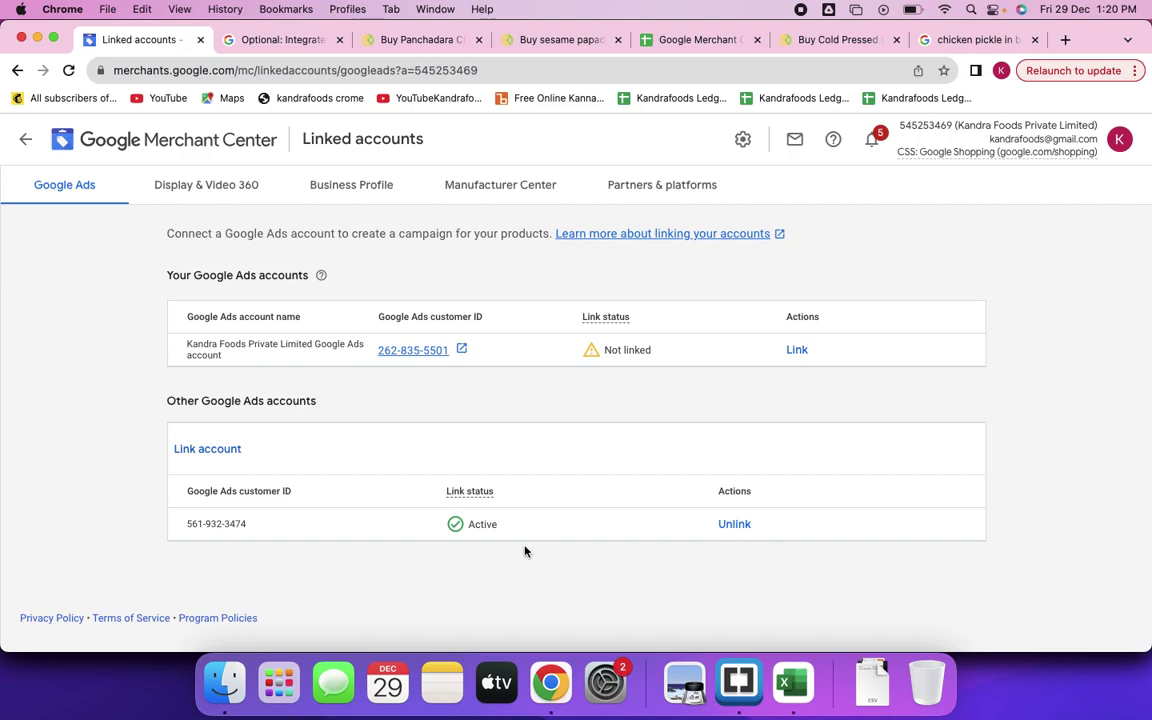
{"action": "left_click", "coordinate": [25, 139]}
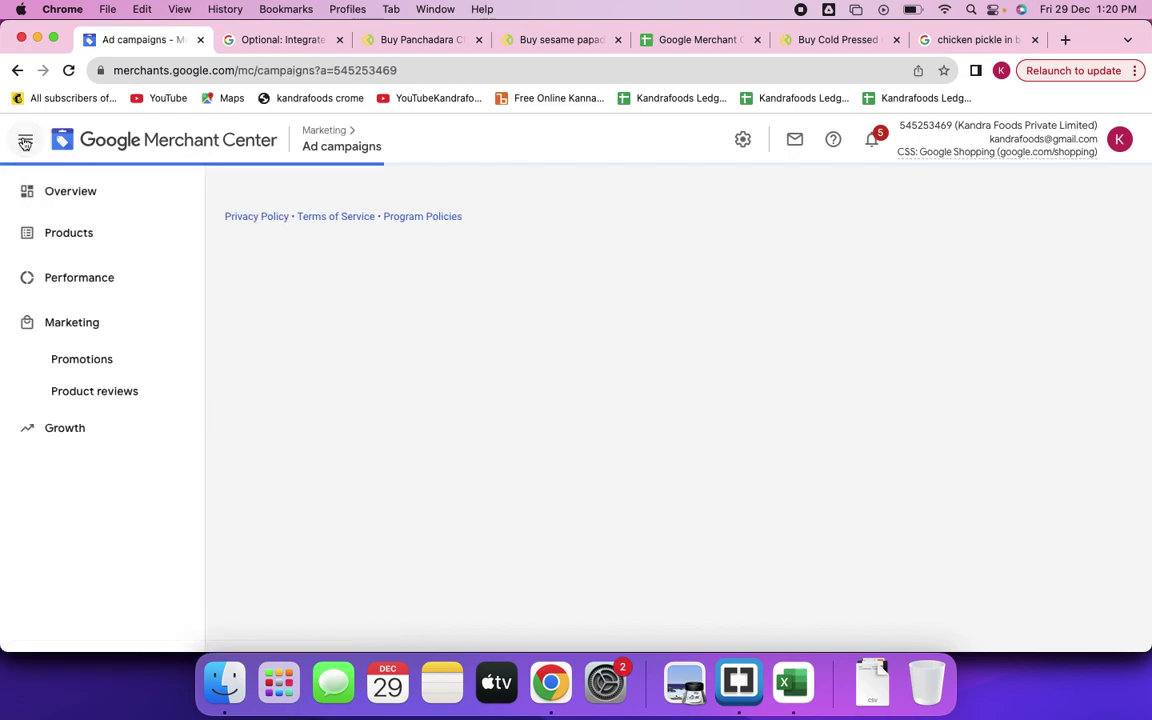
Browse the All products list under Products and return to the Diagnostics page.
{"action": "left_click", "coordinate": [75, 236]}
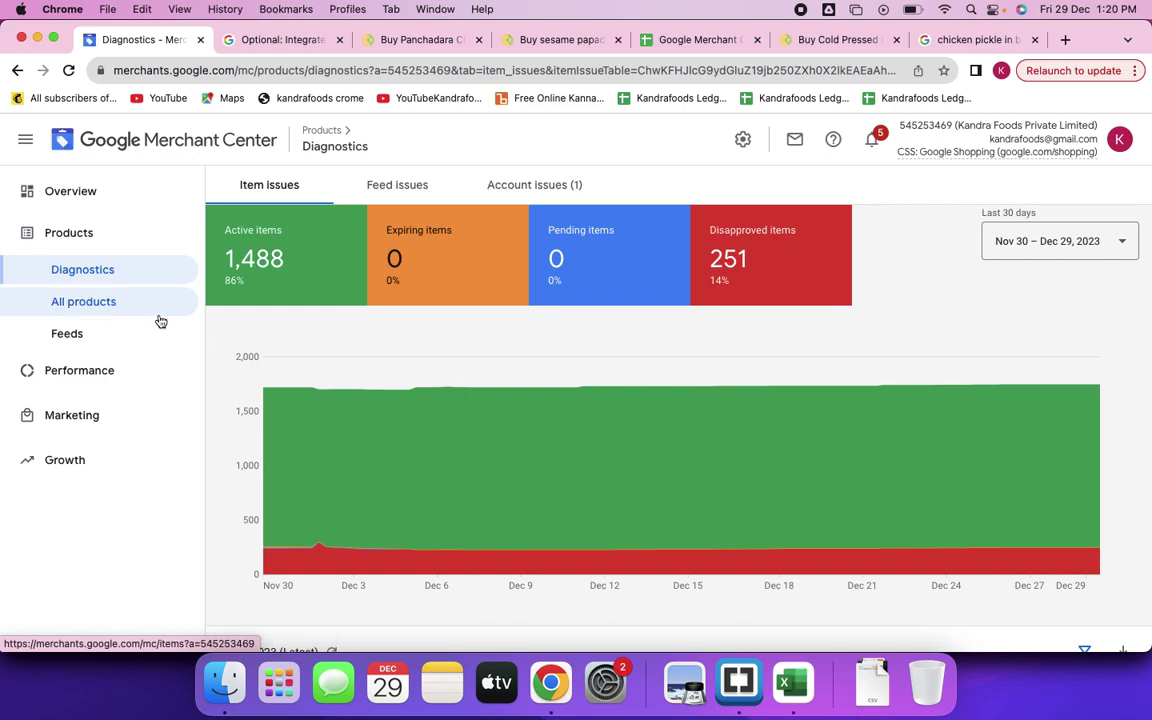
{"action": "left_click", "coordinate": [98, 303]}
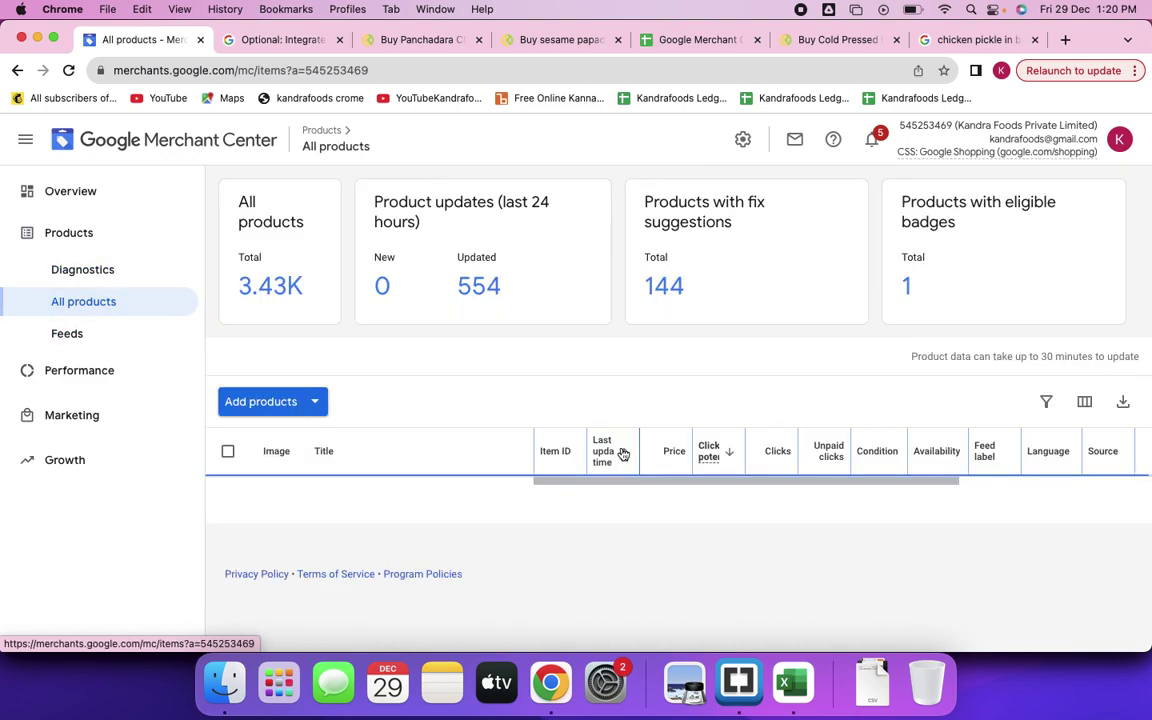
{"action": "scroll", "coordinate": [621, 453], "scroll_direction": "down", "scroll_amount": 10}
{"action": "scroll", "coordinate": [621, 453], "scroll_direction": "down", "scroll_amount": 20}
{"action": "scroll", "coordinate": [621, 453], "scroll_direction": "down", "scroll_amount": 20}
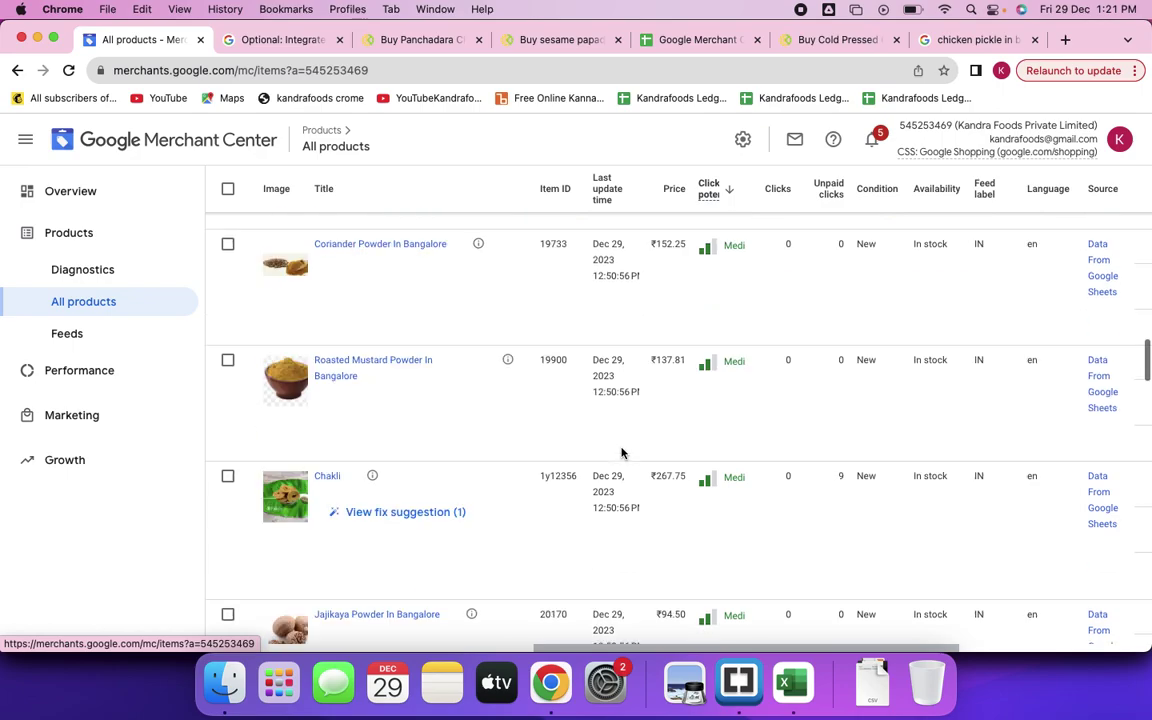
{"action": "scroll", "coordinate": [621, 453], "scroll_direction": "up", "scroll_amount": 20}
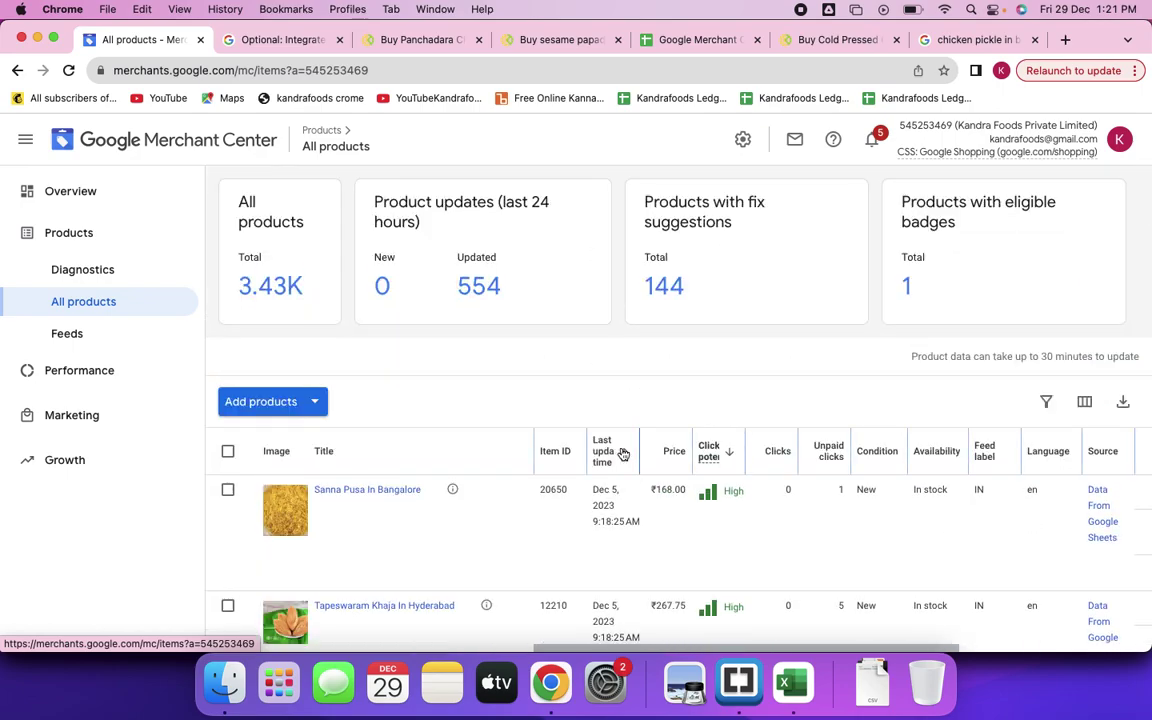
{"action": "left_click", "coordinate": [17, 70]}
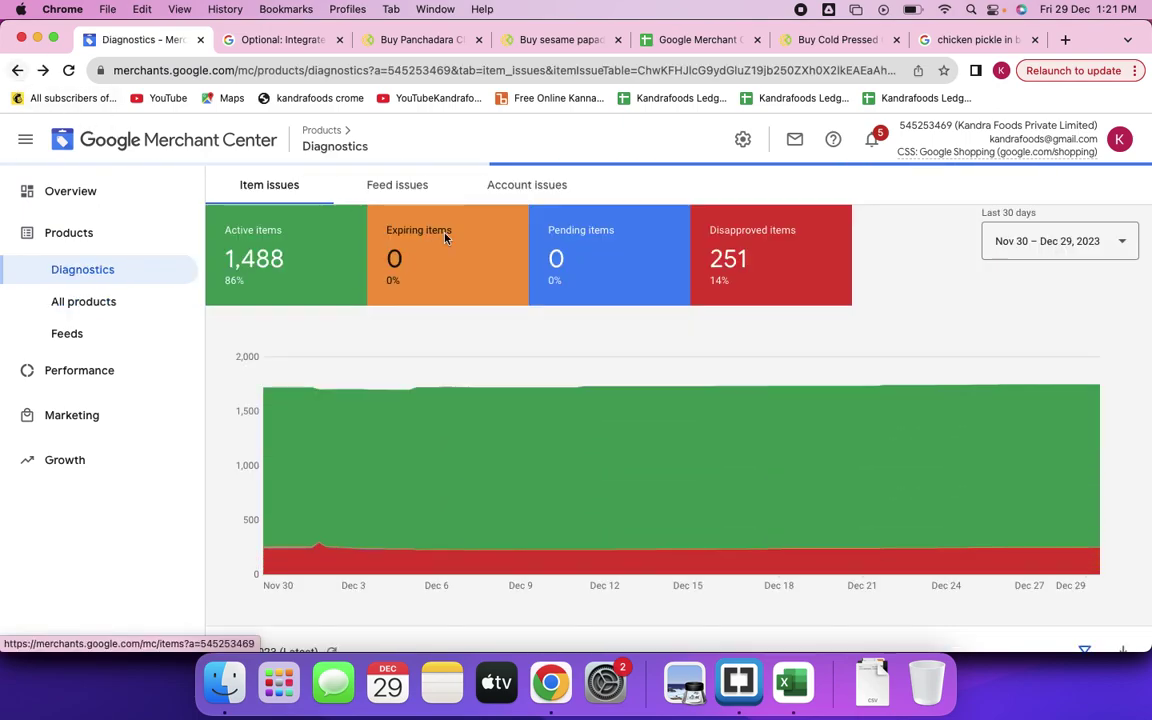
Review the Google Ads, Display & Video 360 and Business Profile sections of Linked accounts.
{"action": "left_click", "coordinate": [742, 141]}
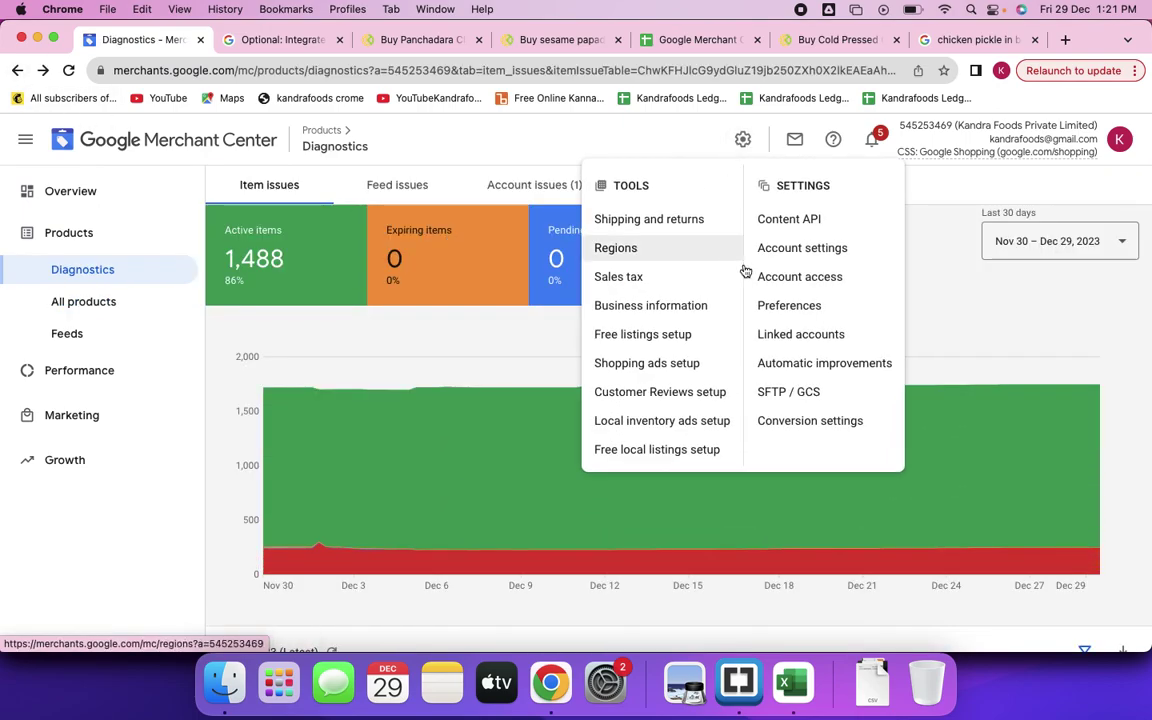
{"action": "left_click", "coordinate": [796, 340]}
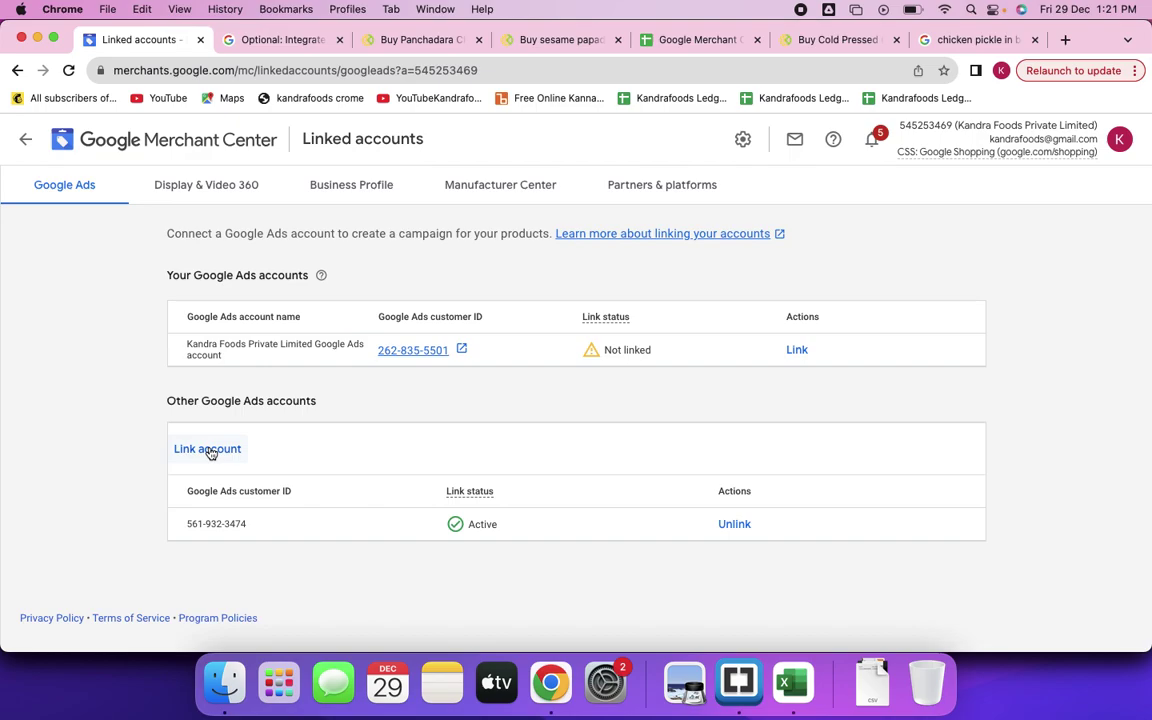
{"action": "left_click", "coordinate": [213, 193]}
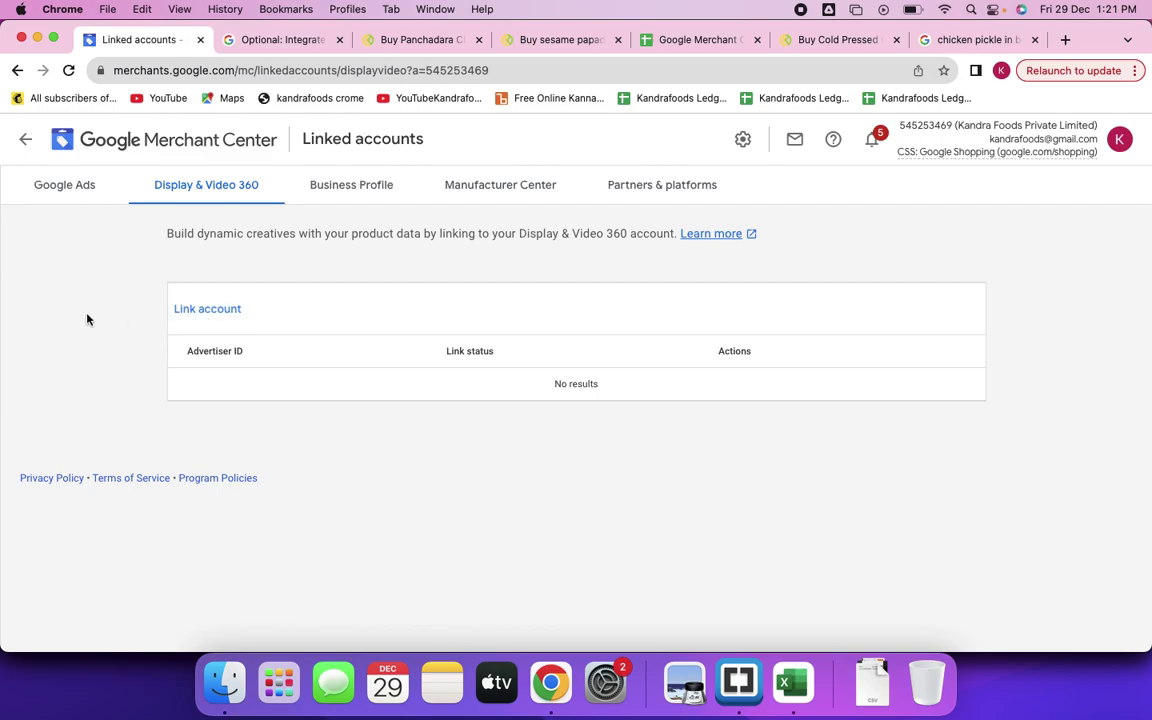
{"action": "left_click", "coordinate": [360, 193]}
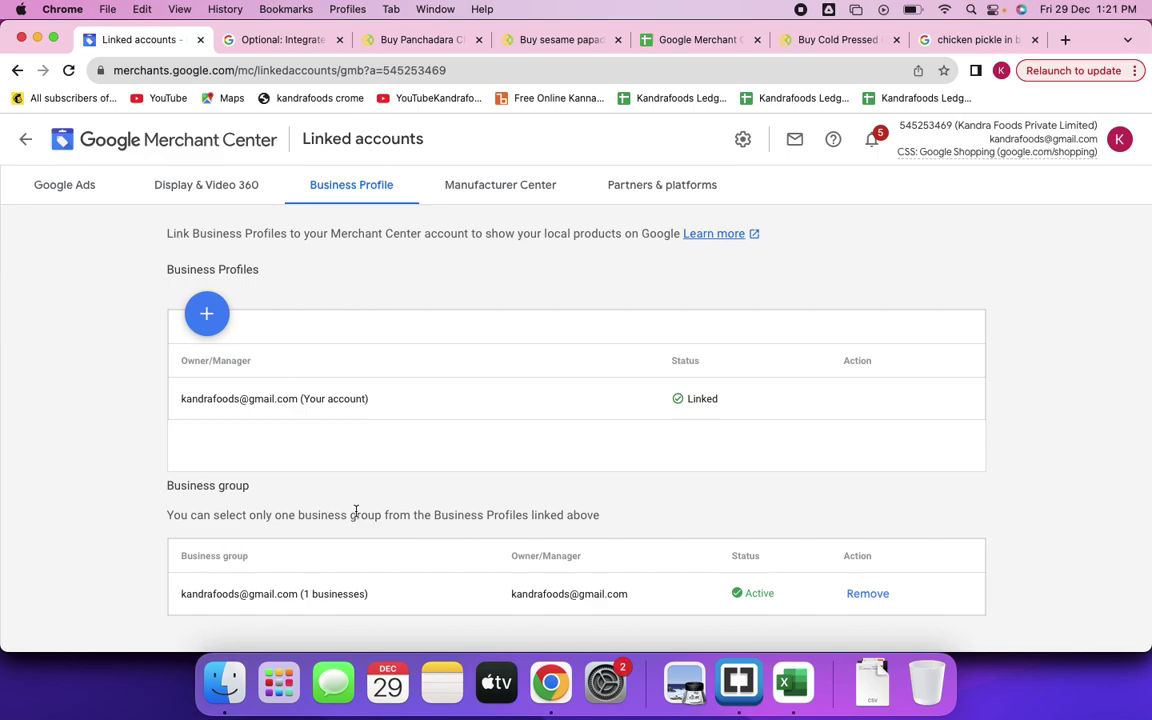
{"action": "scroll", "coordinate": [355, 512], "scroll_direction": "down", "scroll_amount": 1}
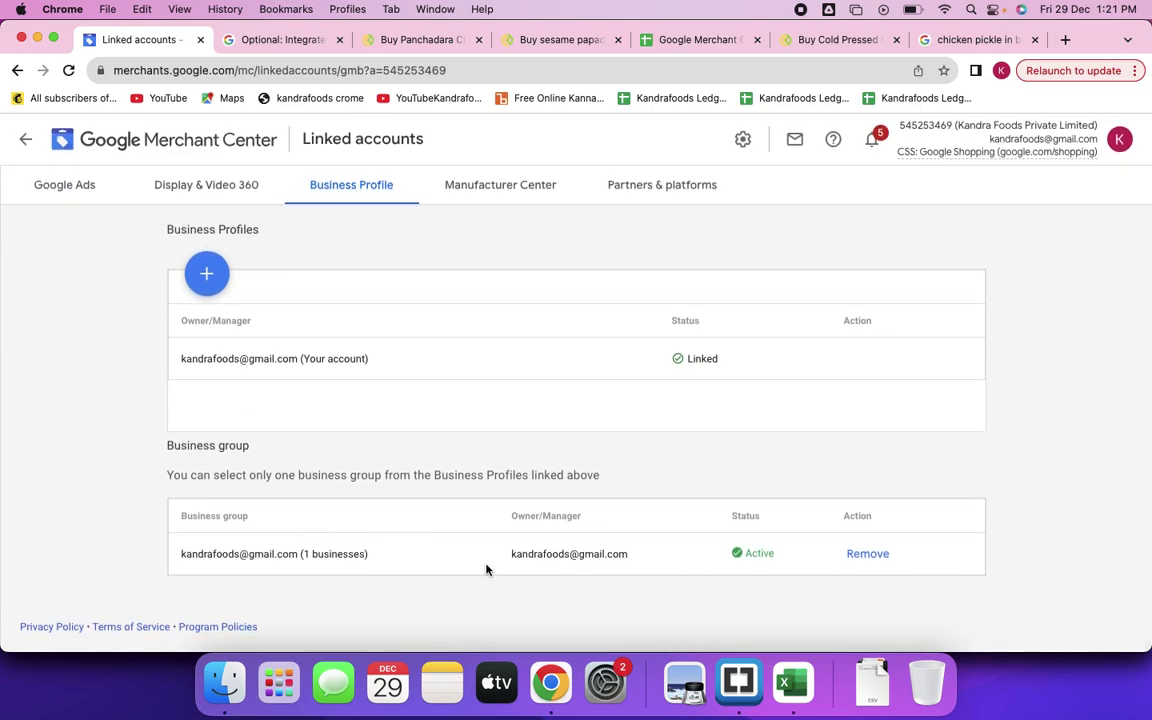
View the linked Manufacturer Center account, highlighting its ID and the merchants.google.com part of the page address.
{"action": "left_click", "coordinate": [514, 187]}
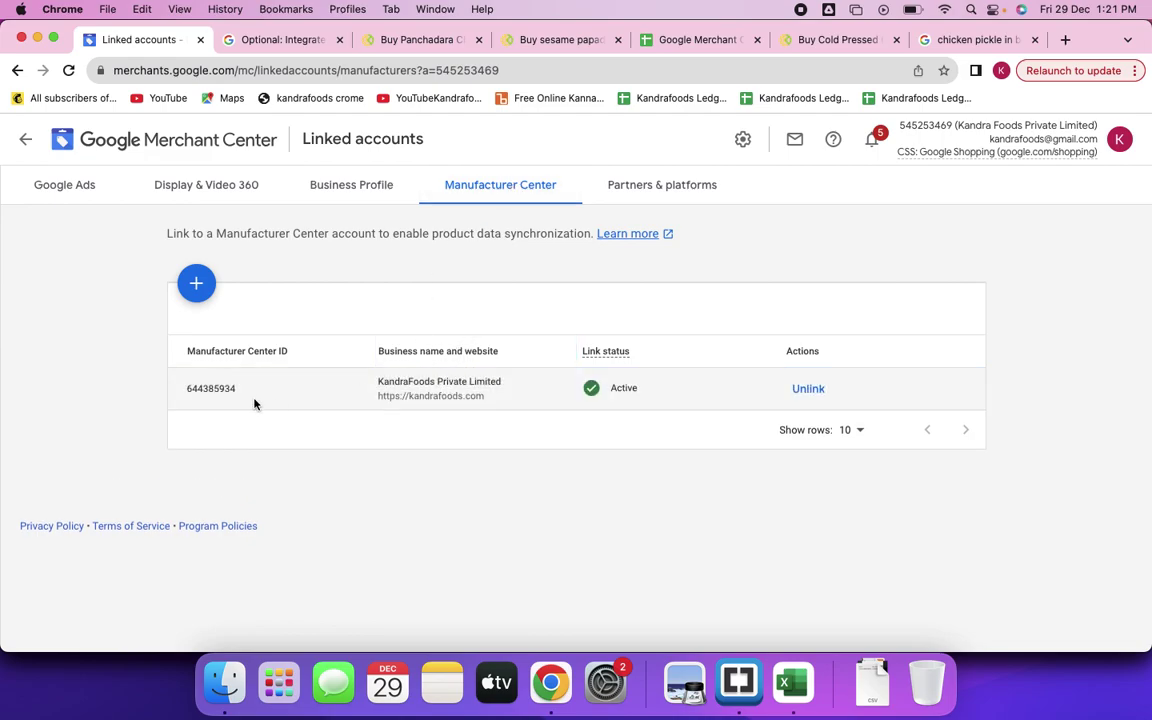
{"action": "left_click_drag", "start_coordinate": [244, 393], "coordinate": [182, 392]}
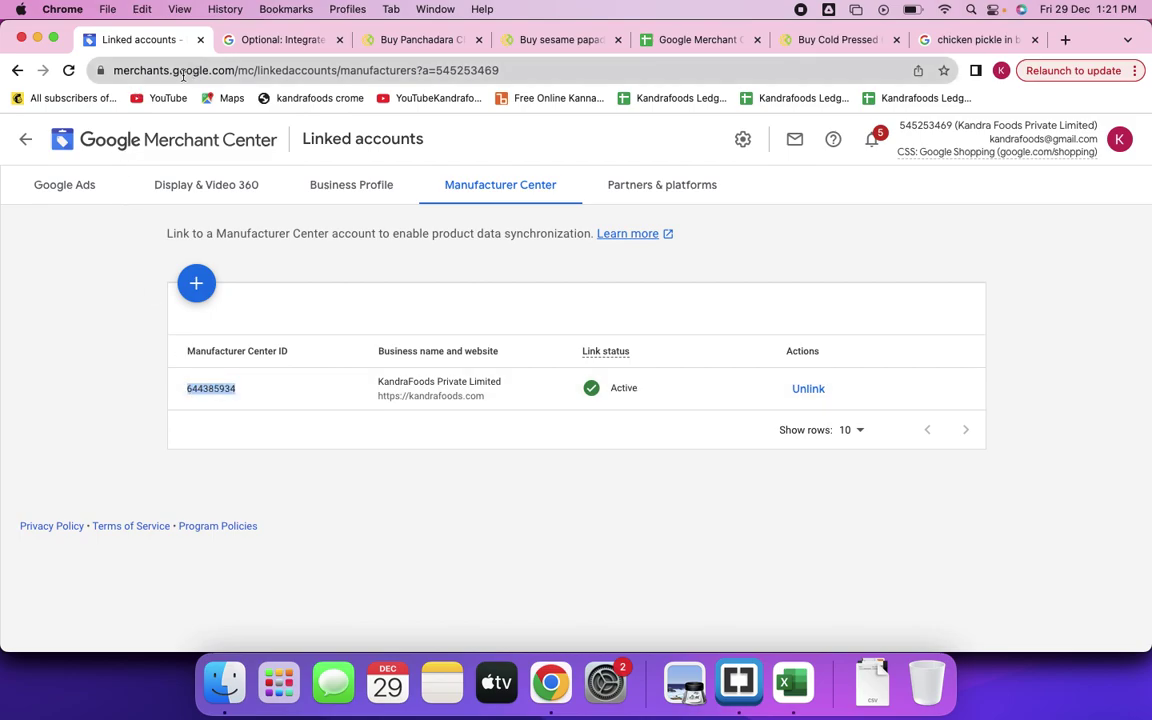
{"action": "left_click_drag", "start_coordinate": [236, 70], "coordinate": [97, 70]}
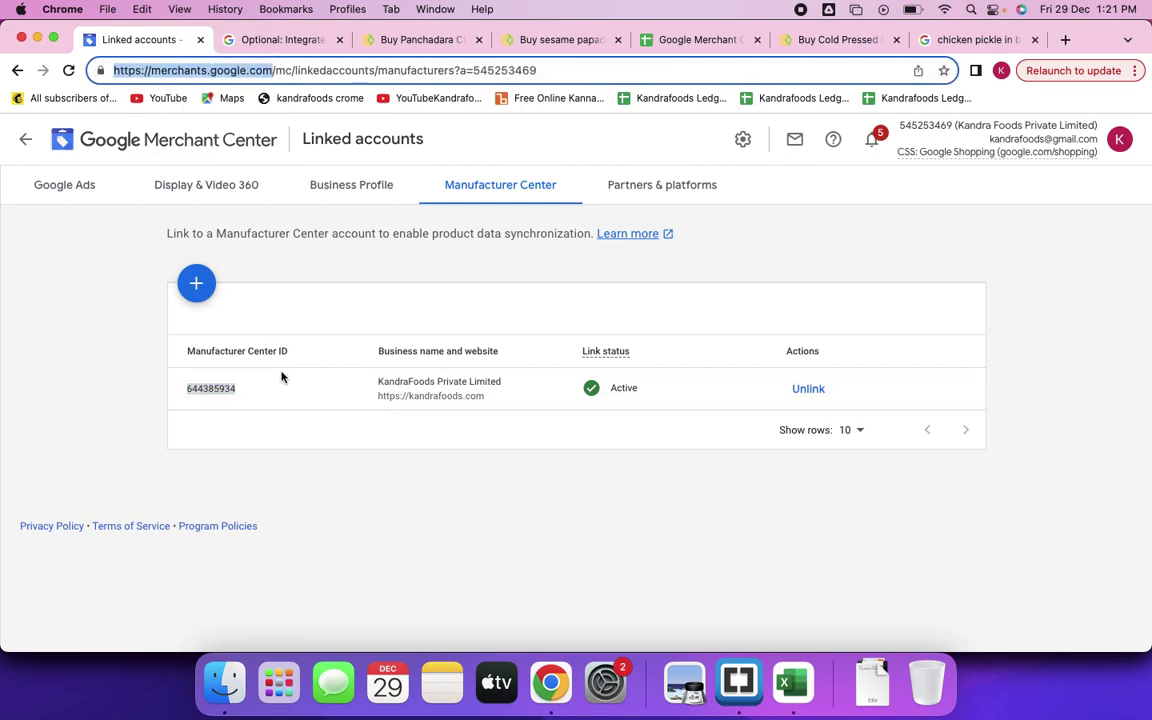
{"action": "left_click", "coordinate": [172, 425]}
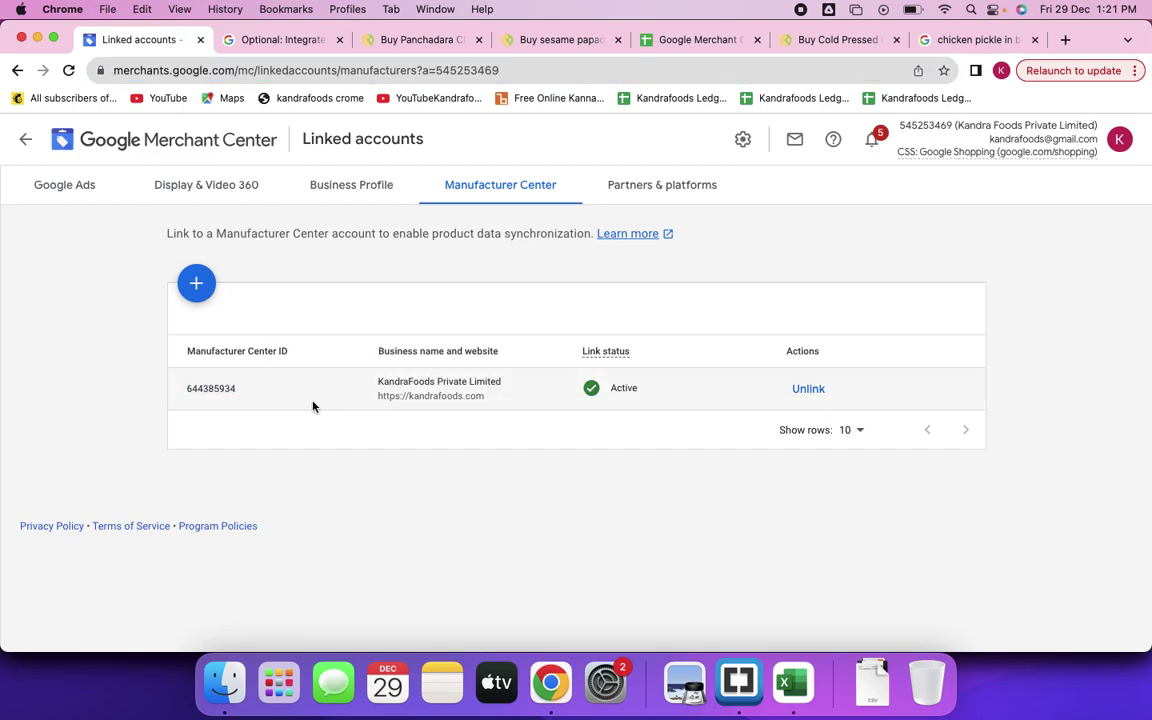
Review the platforms available for linking under Partners & platforms, from PayPal to Simprosys, and cancel without linking one.
{"action": "left_click", "coordinate": [656, 184]}
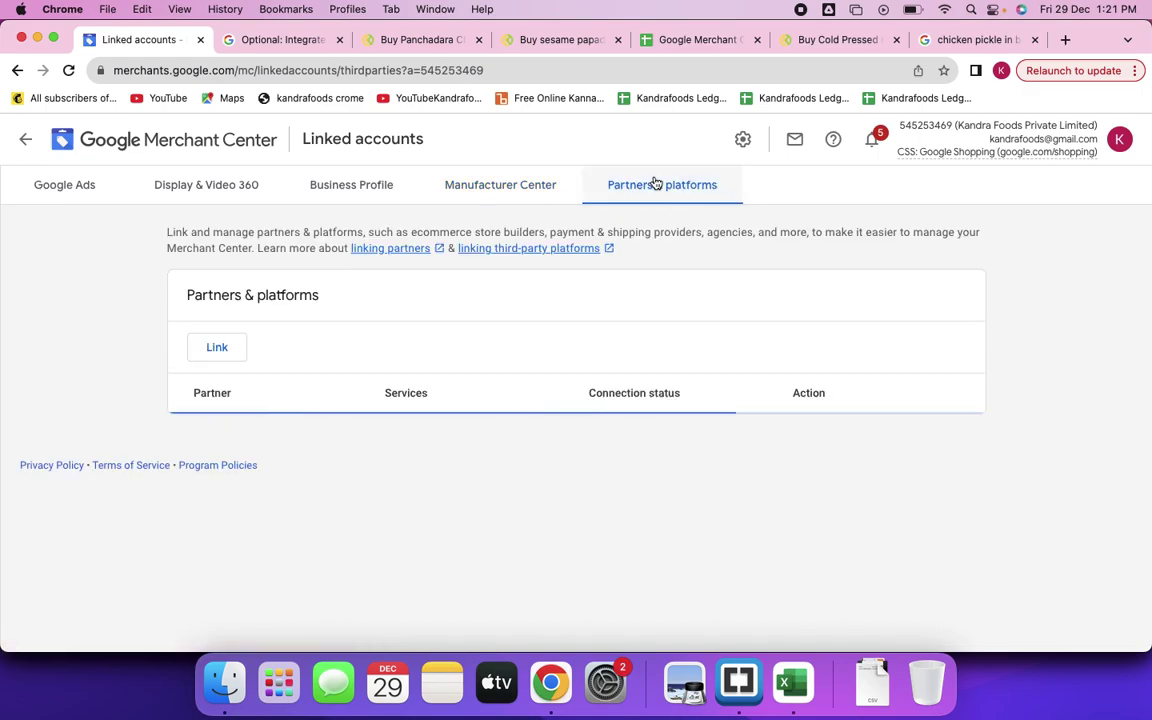
{"action": "left_click", "coordinate": [220, 350]}
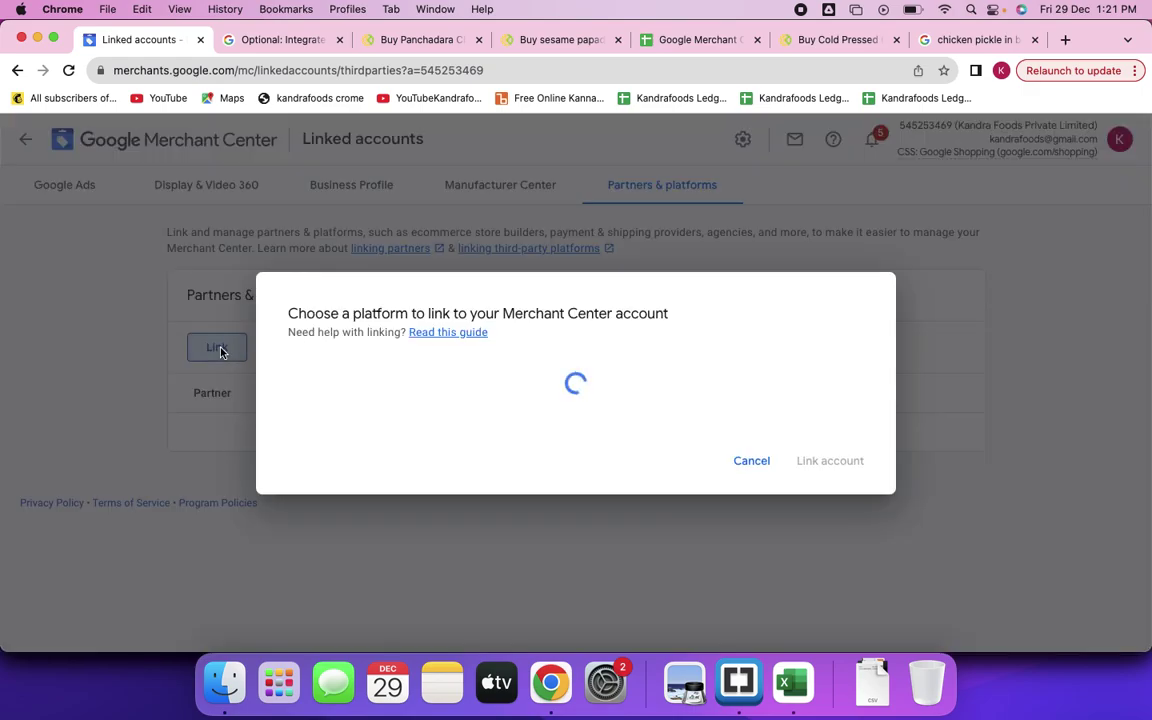
{"action": "scroll", "coordinate": [515, 394], "scroll_direction": "down", "scroll_amount": 5}
{"action": "scroll", "coordinate": [517, 396], "scroll_direction": "down", "scroll_amount": 4}
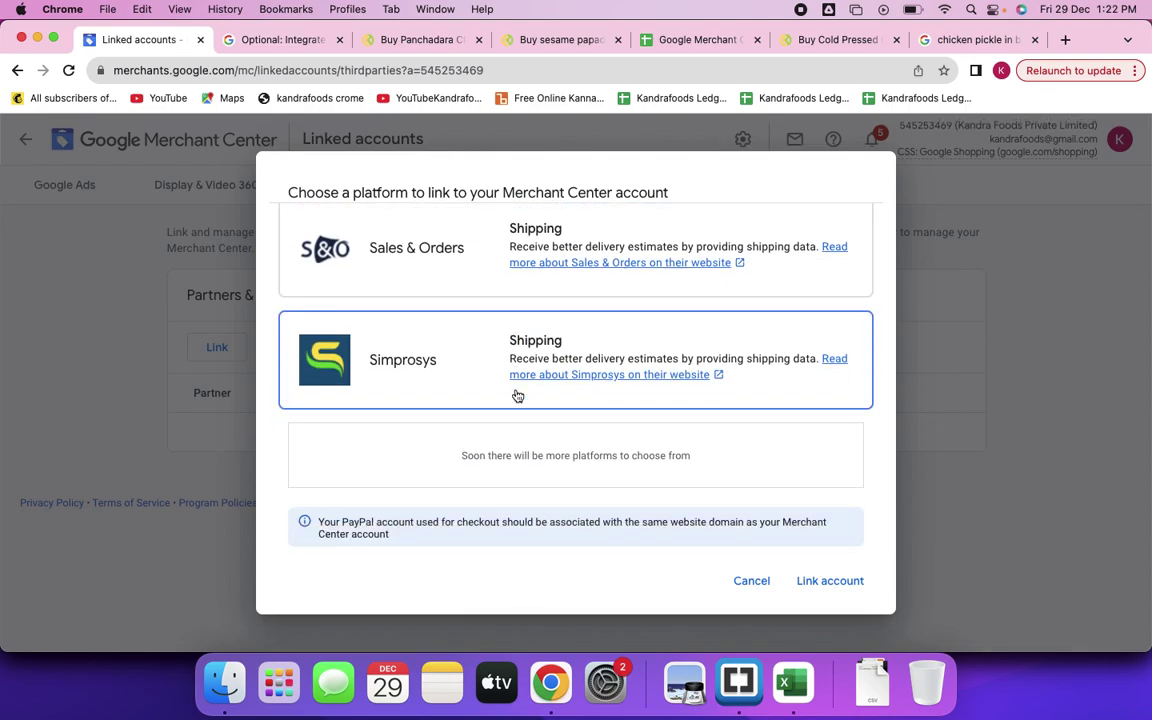
{"action": "scroll", "coordinate": [517, 396], "scroll_direction": "up", "scroll_amount": 6}
{"action": "scroll", "coordinate": [517, 396], "scroll_direction": "up", "scroll_amount": 2}
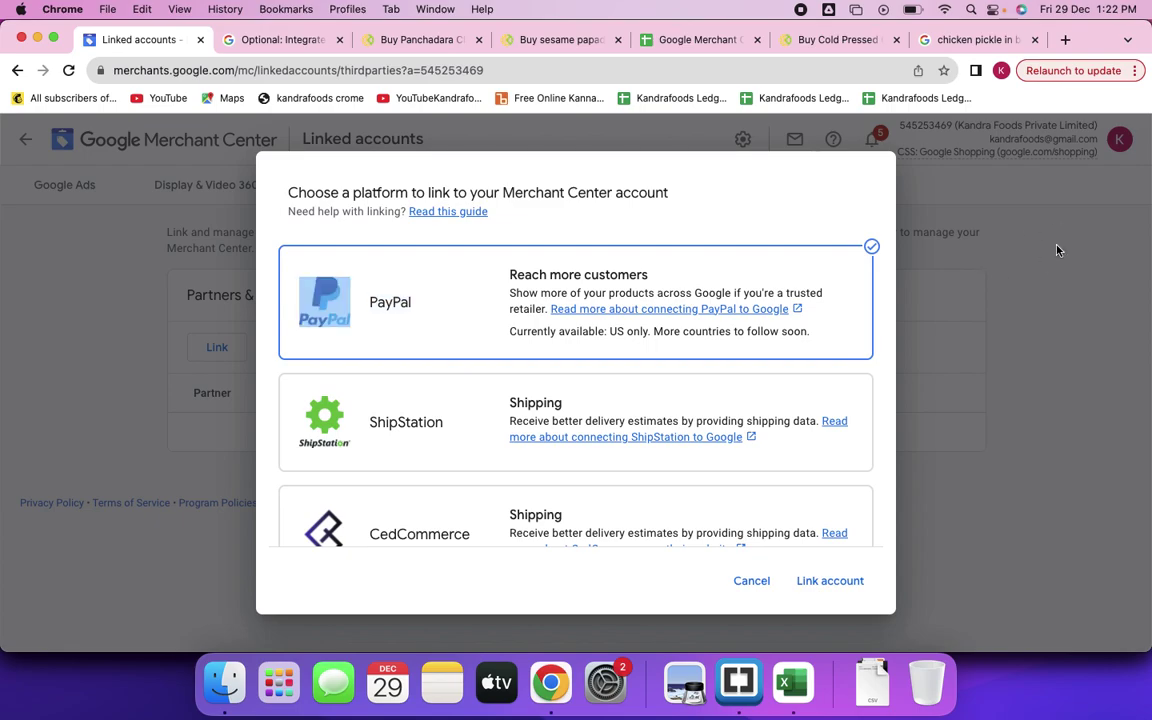
{"action": "scroll", "coordinate": [563, 460], "scroll_direction": "down", "scroll_amount": 5}
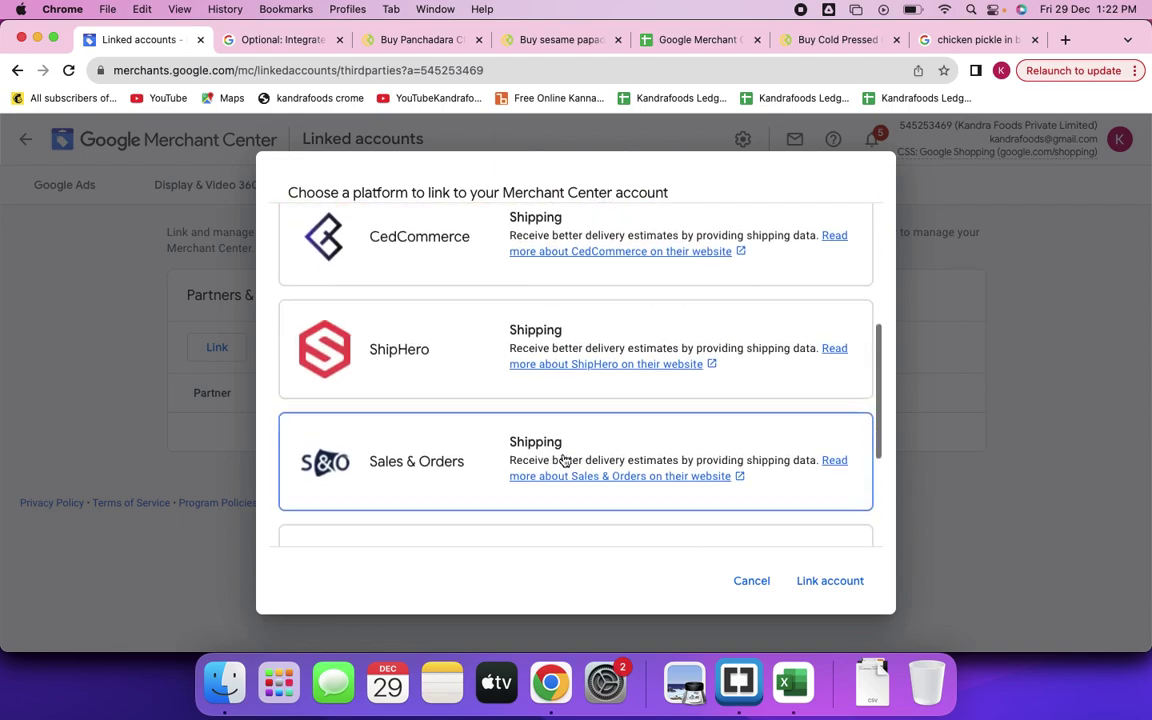
{"action": "scroll", "coordinate": [565, 460], "scroll_direction": "down", "scroll_amount": 2}
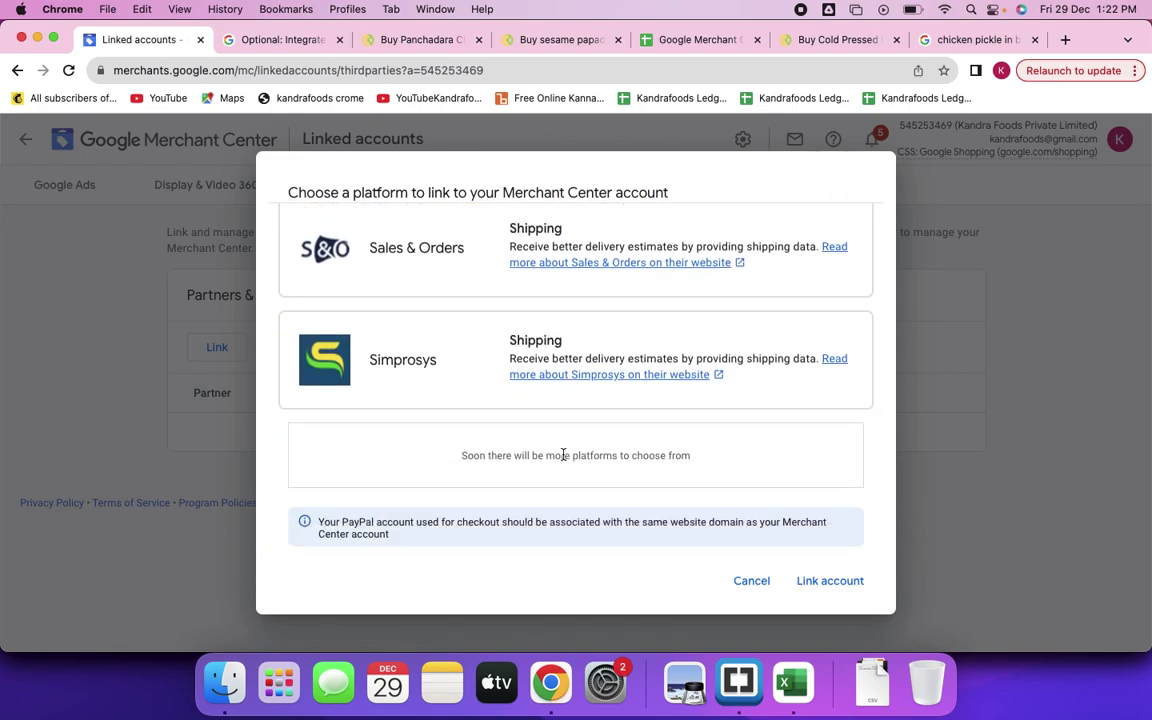
{"action": "left_click", "coordinate": [751, 580]}
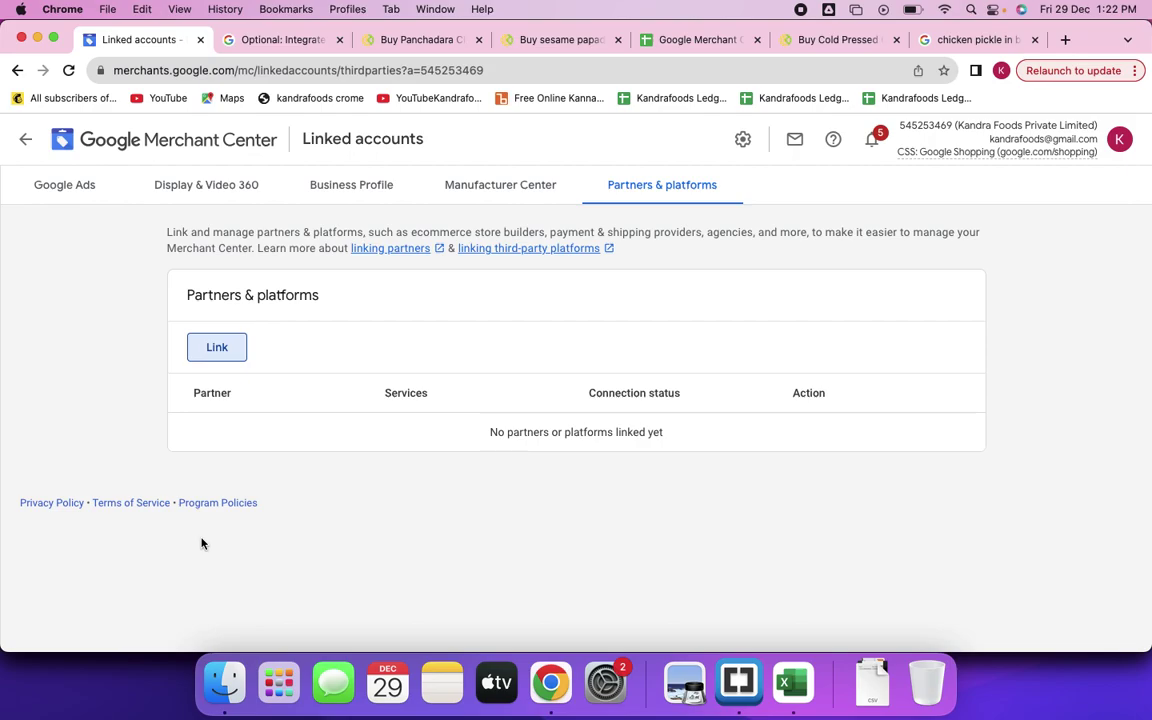
Revisit the linked Google Ads accounts, leave Linked accounts and view the Opportunities page under Growth.
{"action": "left_click", "coordinate": [63, 188]}
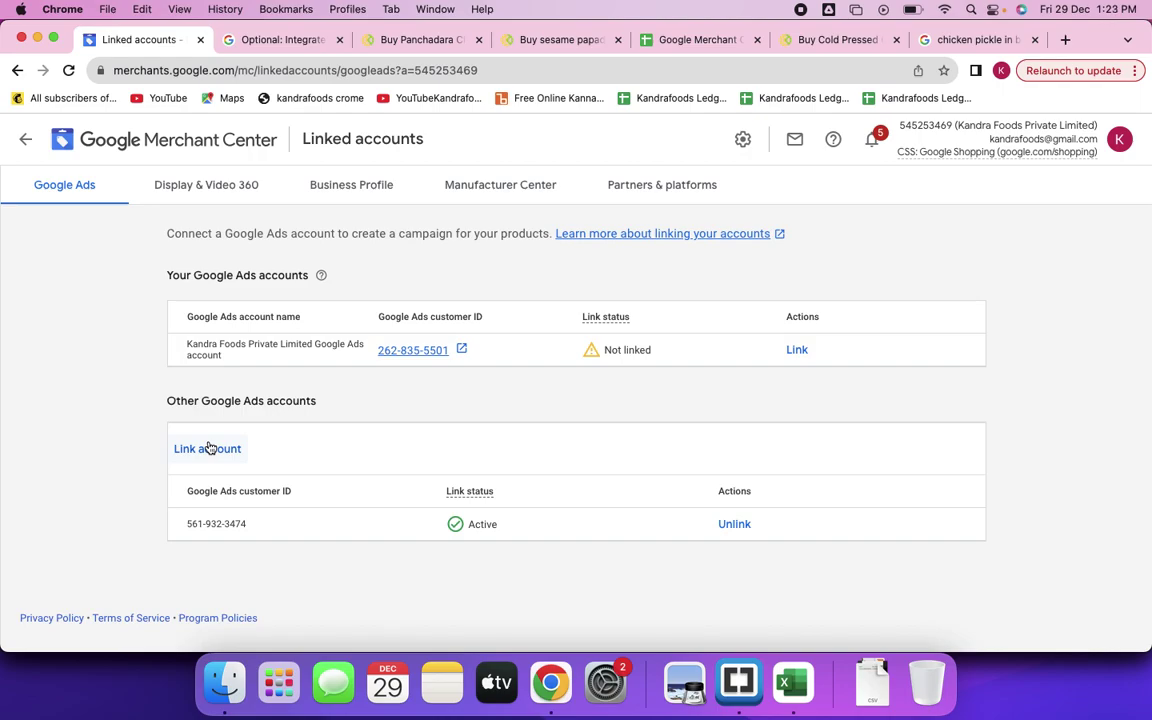
{"action": "left_click", "coordinate": [25, 140]}
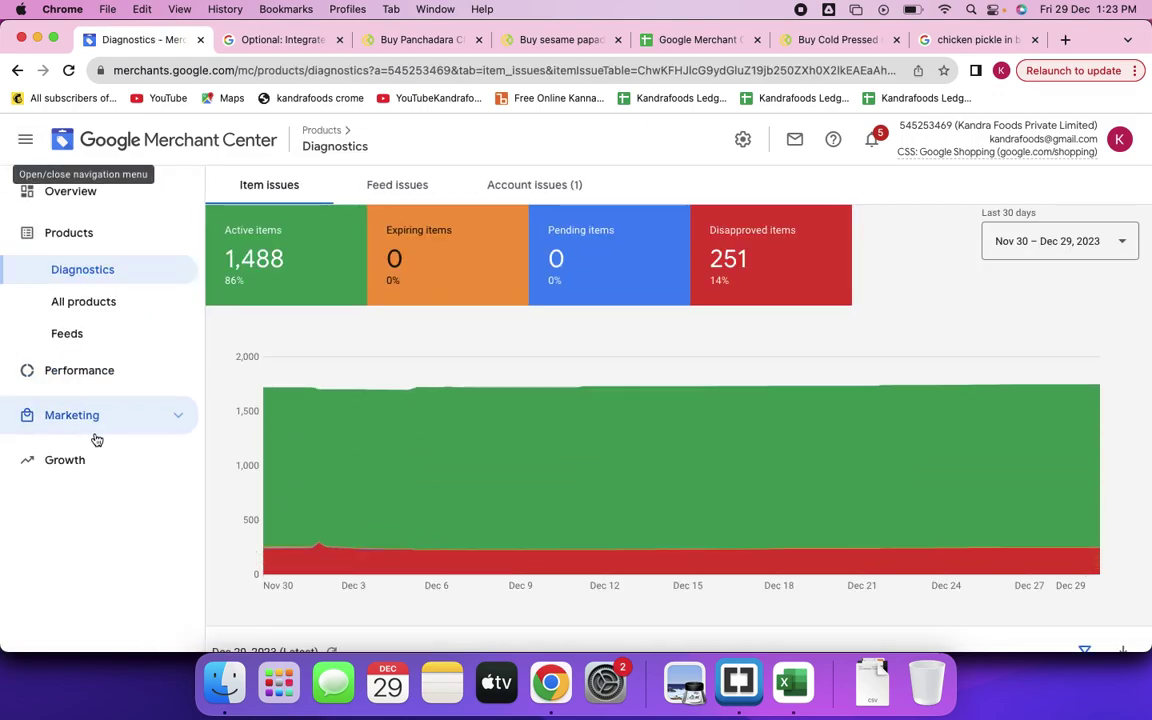
{"action": "left_click", "coordinate": [141, 461]}
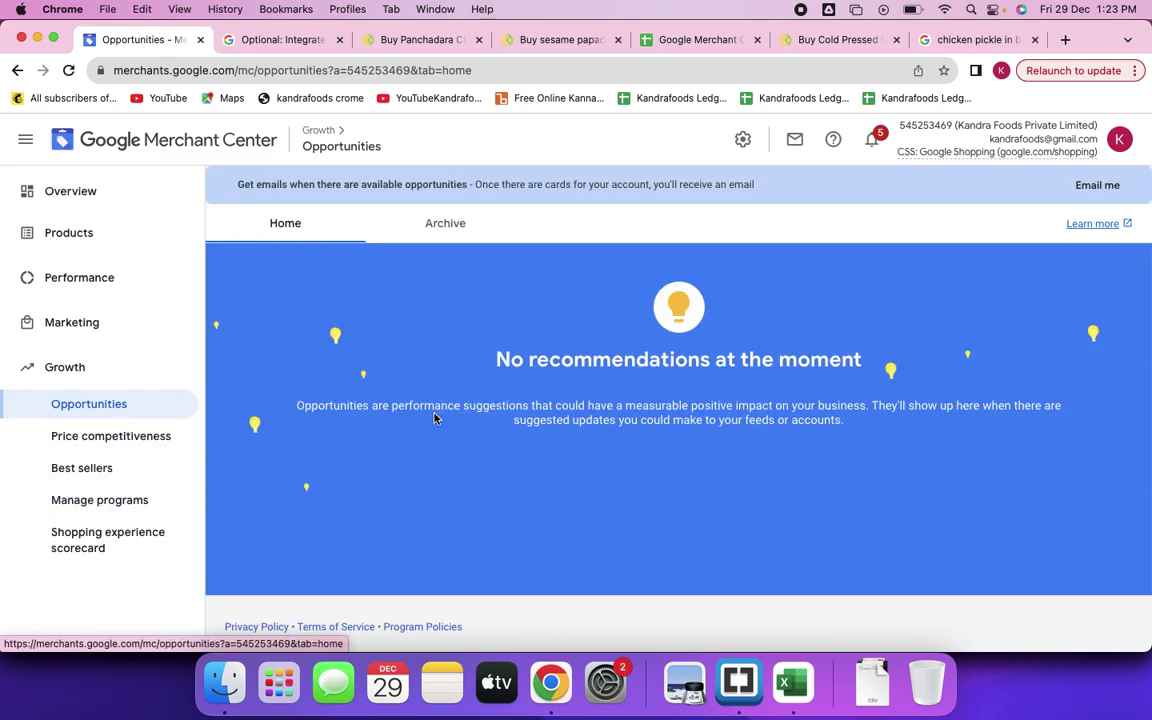
Review the Price competitiveness overview, including benchmark prices and the most clicked categories, brands and product types.
{"action": "left_click", "coordinate": [150, 447]}
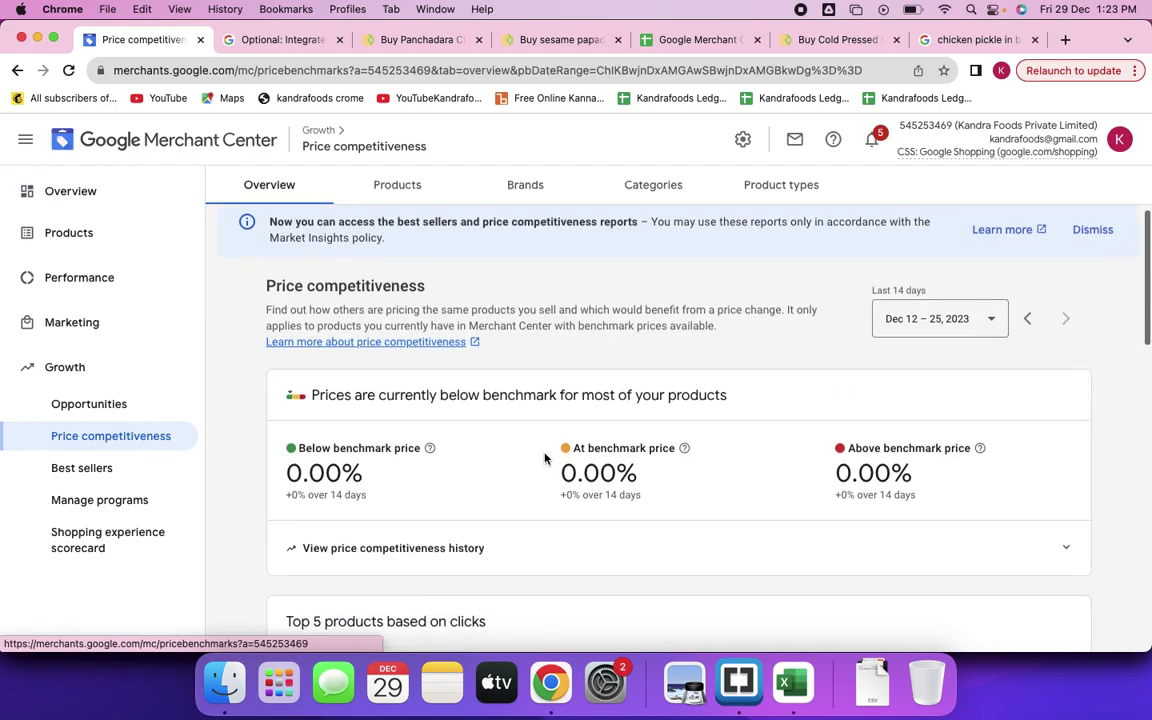
{"action": "scroll", "coordinate": [545, 458], "scroll_direction": "down", "scroll_amount": 10}
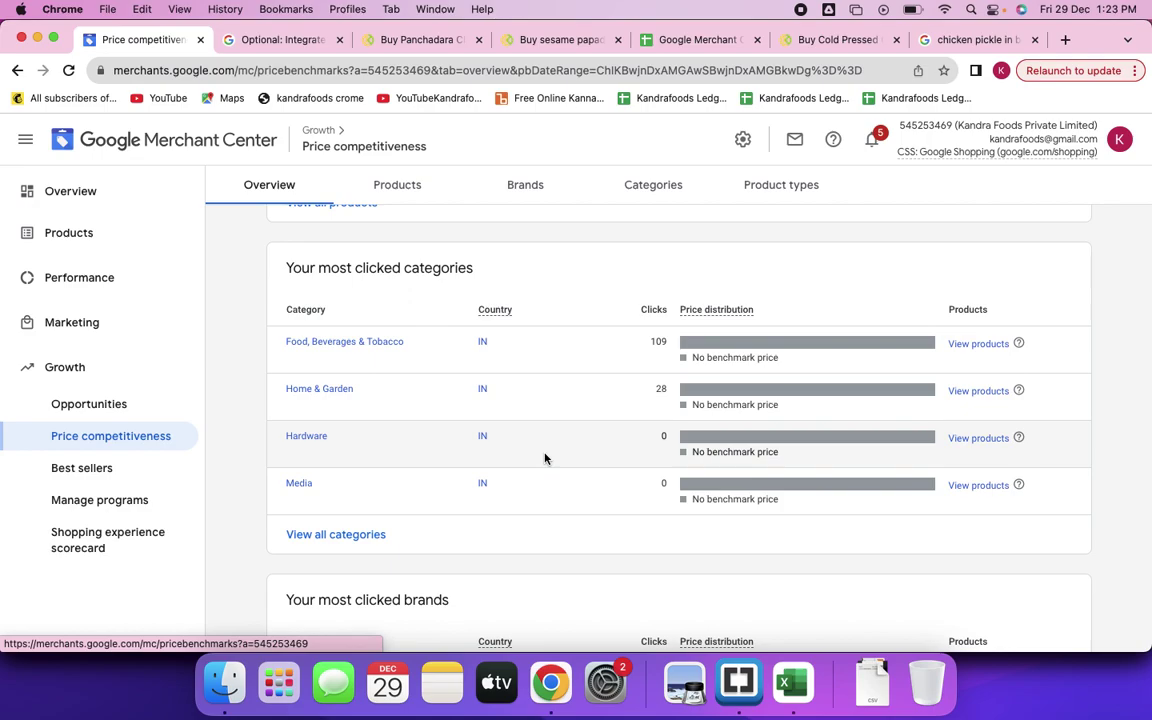
{"action": "scroll", "coordinate": [545, 458], "scroll_direction": "down", "scroll_amount": 5}
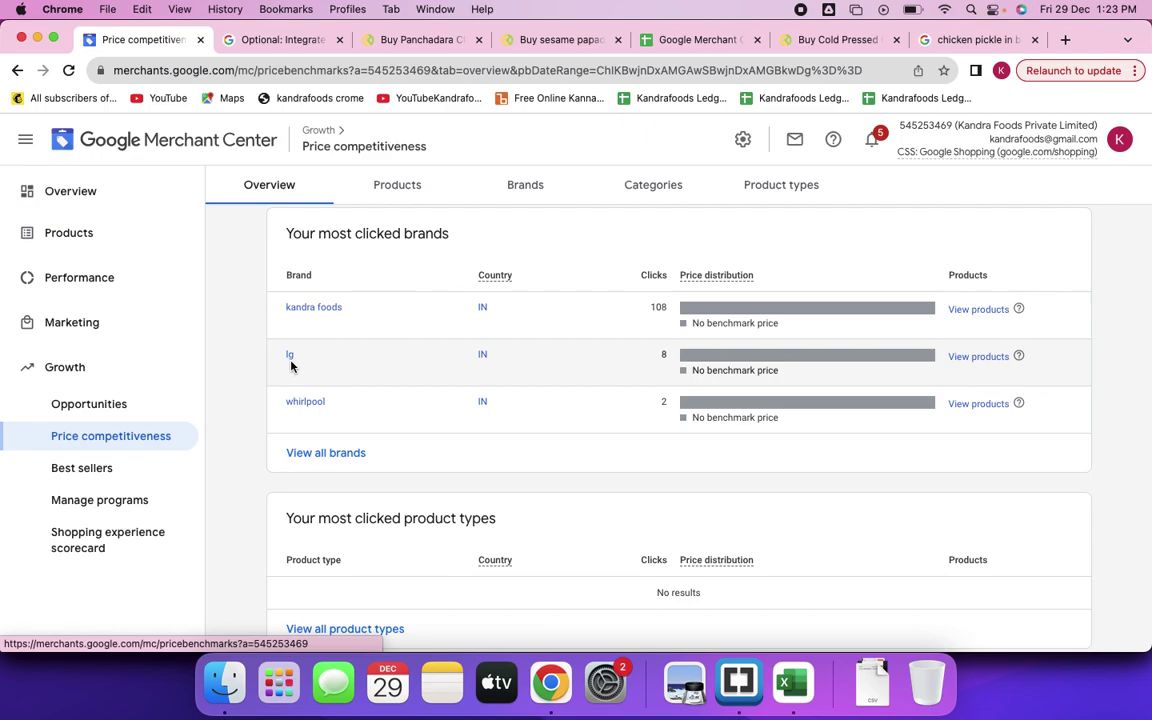
Open the Best sellers report under Growth and look through its top products ranking.
{"action": "left_click", "coordinate": [92, 479]}
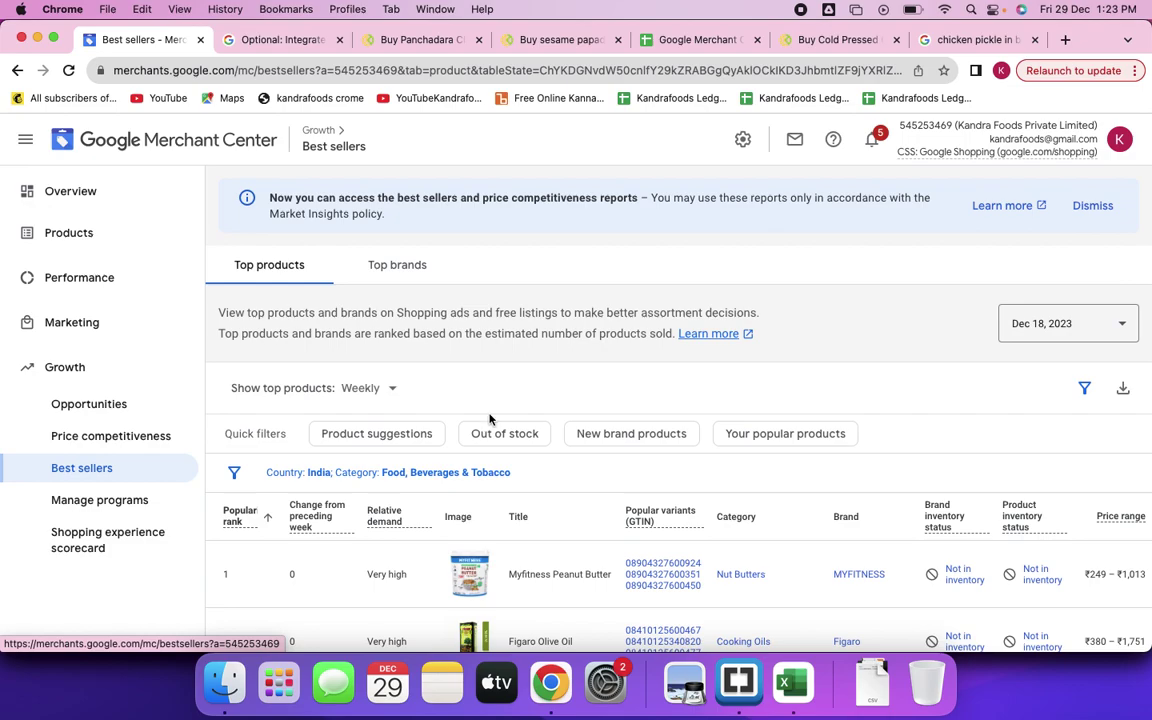
{"action": "scroll", "coordinate": [490, 418], "scroll_direction": "down", "scroll_amount": 4}
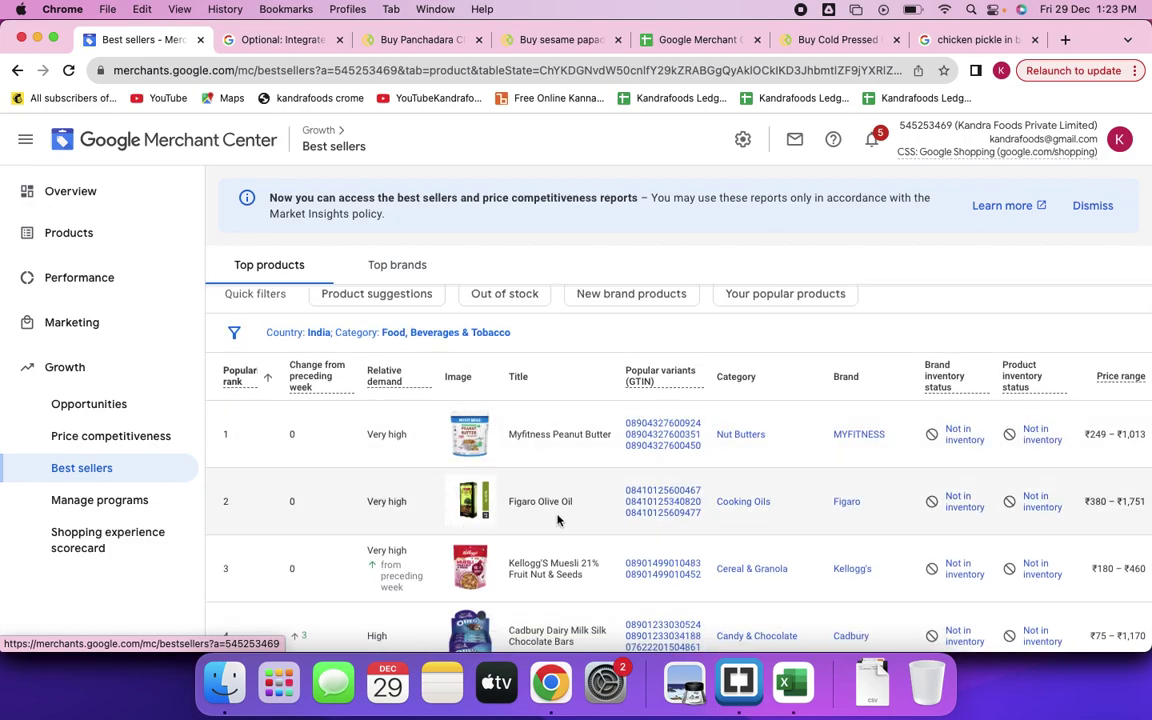
{"action": "scroll", "coordinate": [557, 513], "scroll_direction": "up", "scroll_amount": 4}
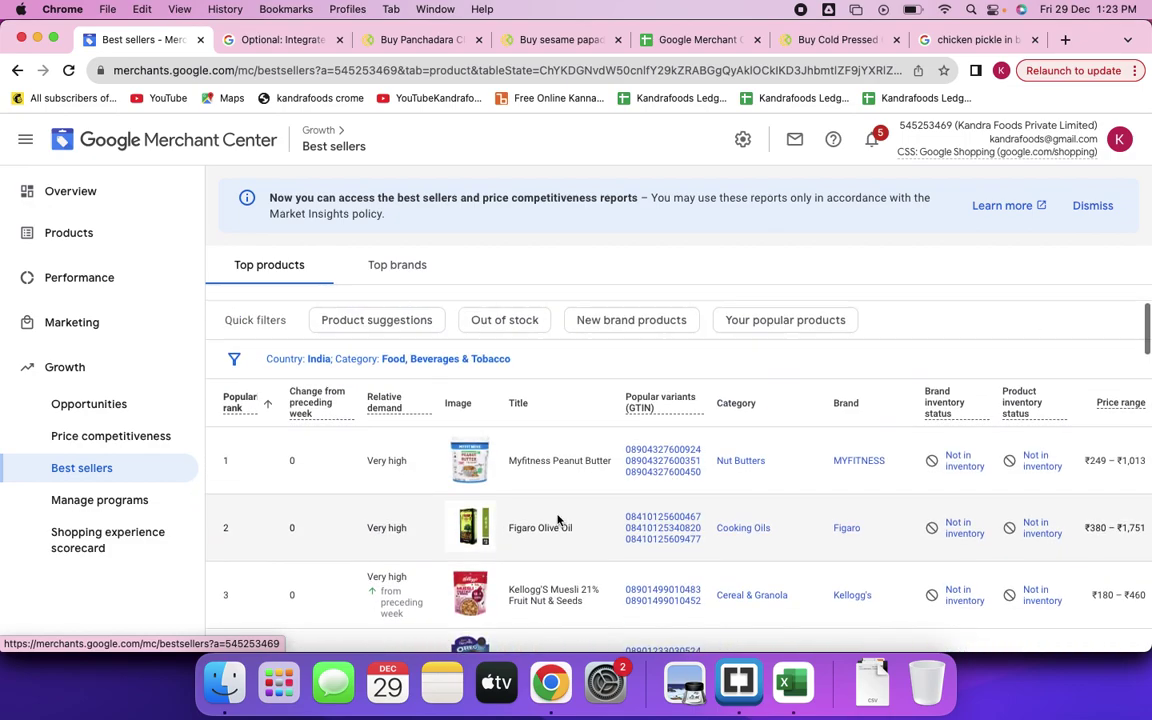
{"action": "scroll", "coordinate": [558, 520], "scroll_direction": "down", "scroll_amount": 3}
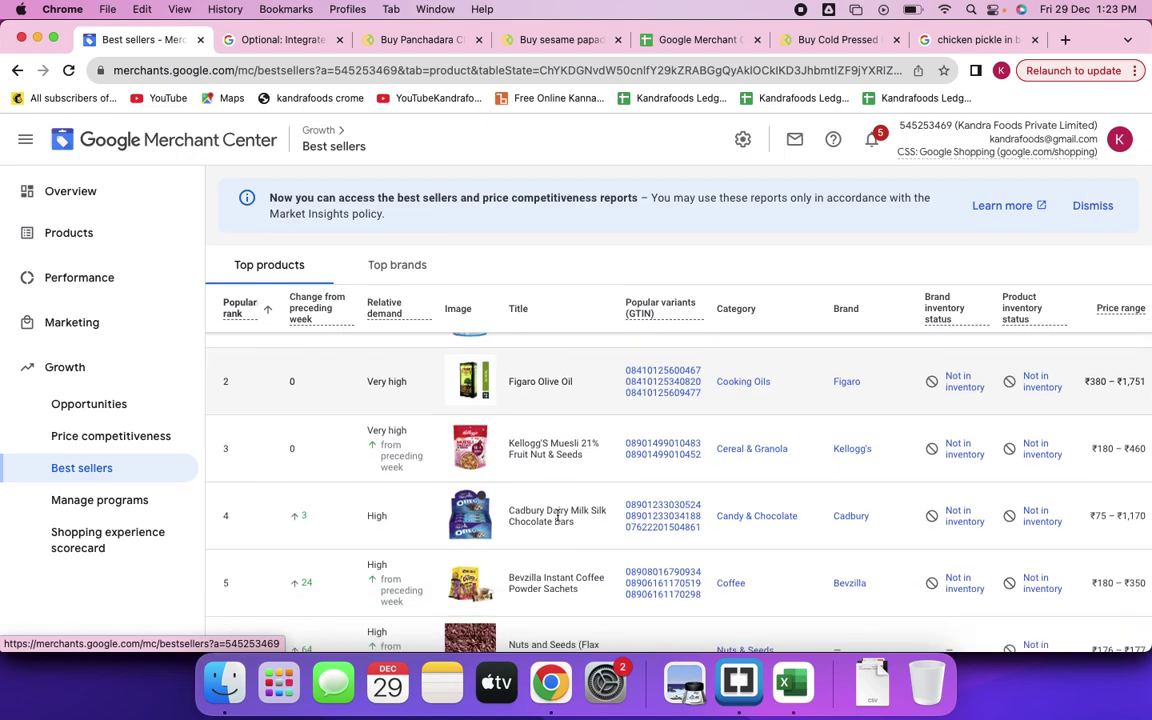
{"action": "scroll", "coordinate": [557, 515], "scroll_direction": "up", "scroll_amount": 5}
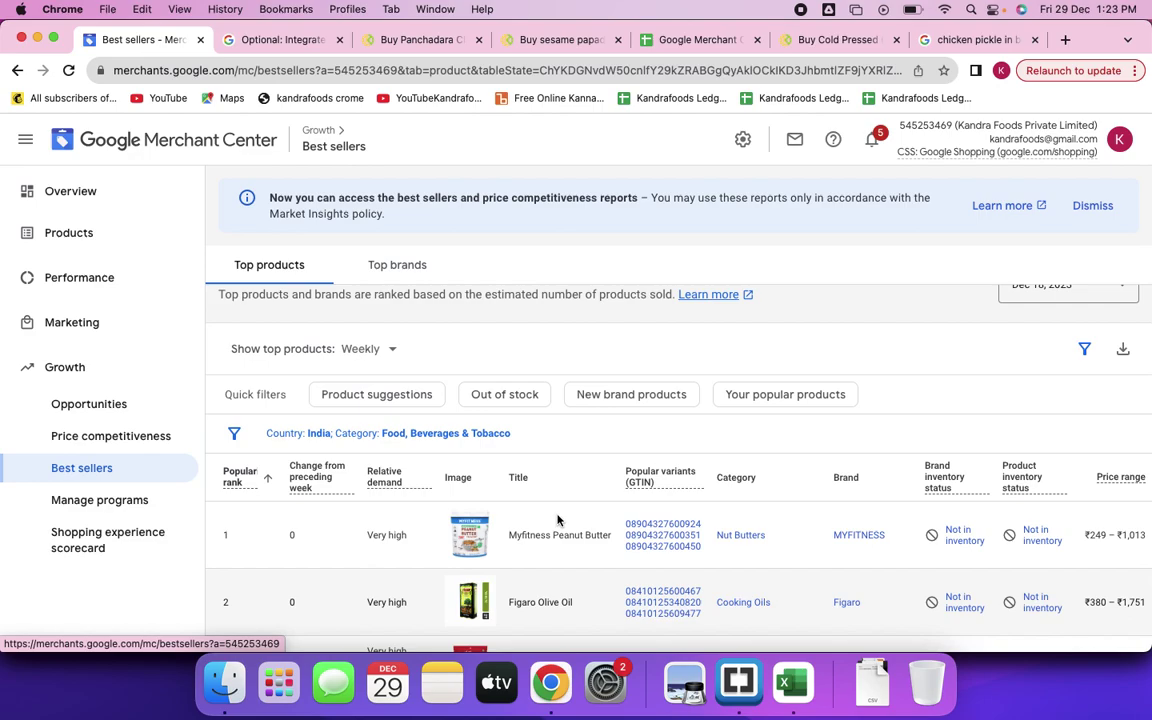
Examine the weekly top products ranking for Food, Beverages & Tobacco in India, including relative demand, brand, inventory status and price range.
{"action": "scroll", "coordinate": [558, 520], "scroll_direction": "down", "scroll_amount": 2}
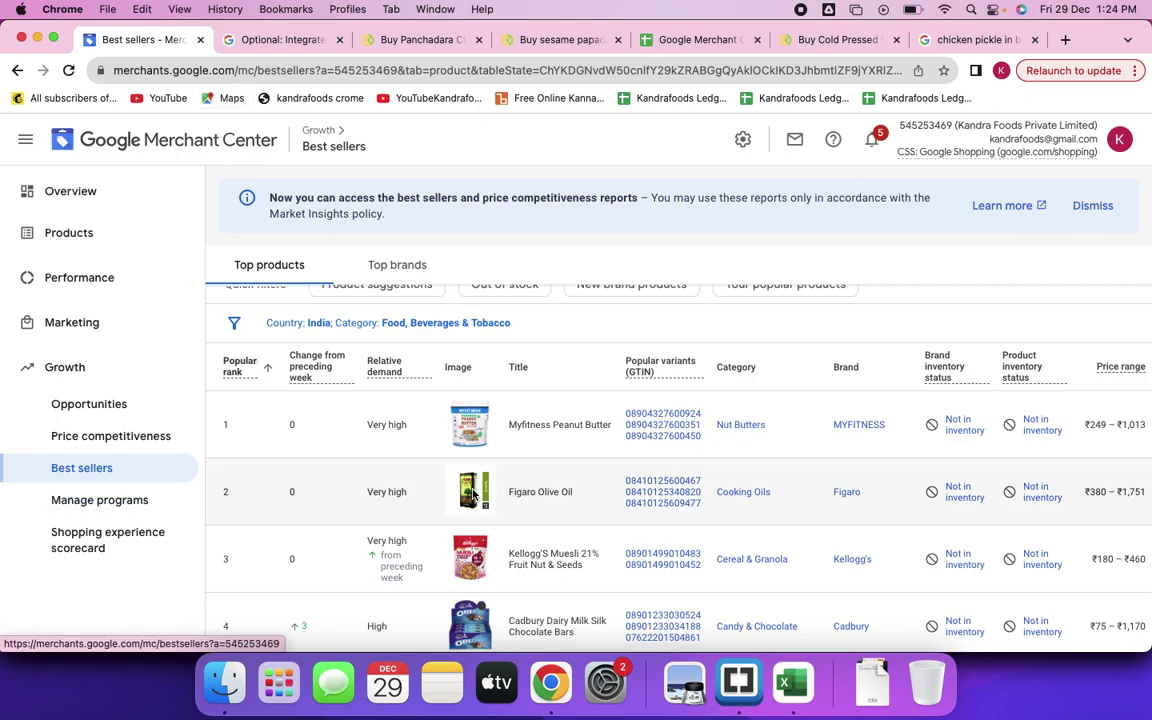
{"action": "scroll", "coordinate": [474, 494], "scroll_direction": "up", "scroll_amount": 1}
{"action": "scroll", "coordinate": [474, 494], "scroll_direction": "up", "scroll_amount": 1}
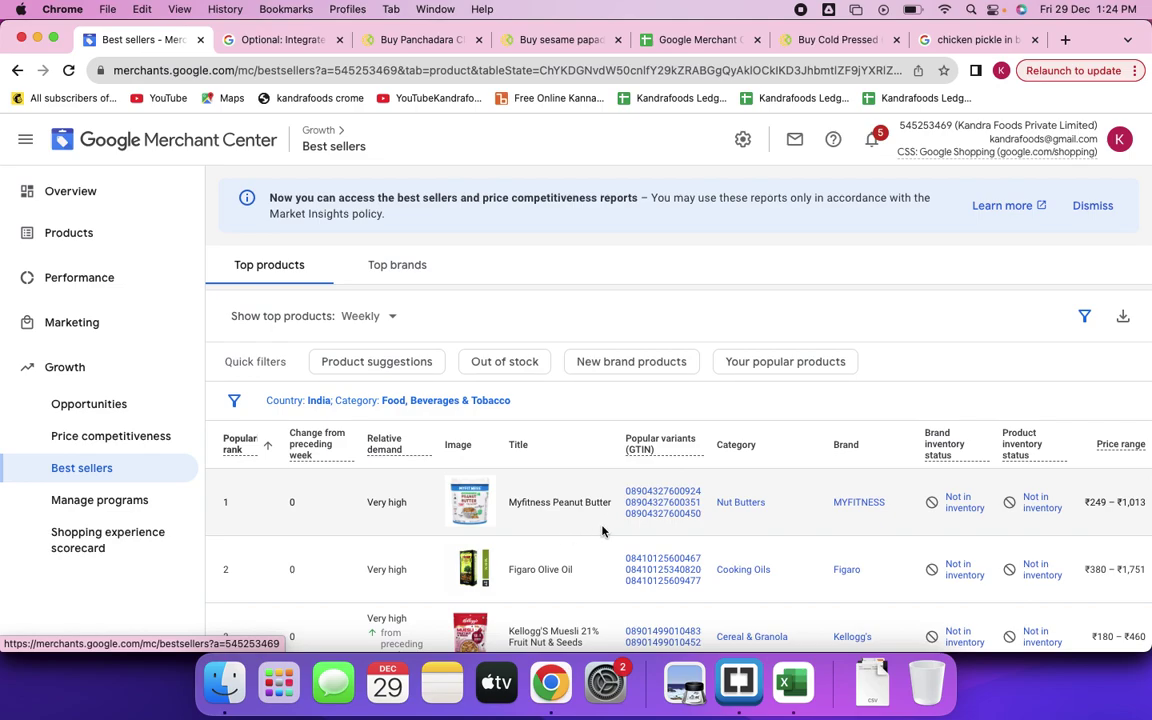
{"action": "scroll", "coordinate": [602, 531], "scroll_direction": "down", "scroll_amount": 3}
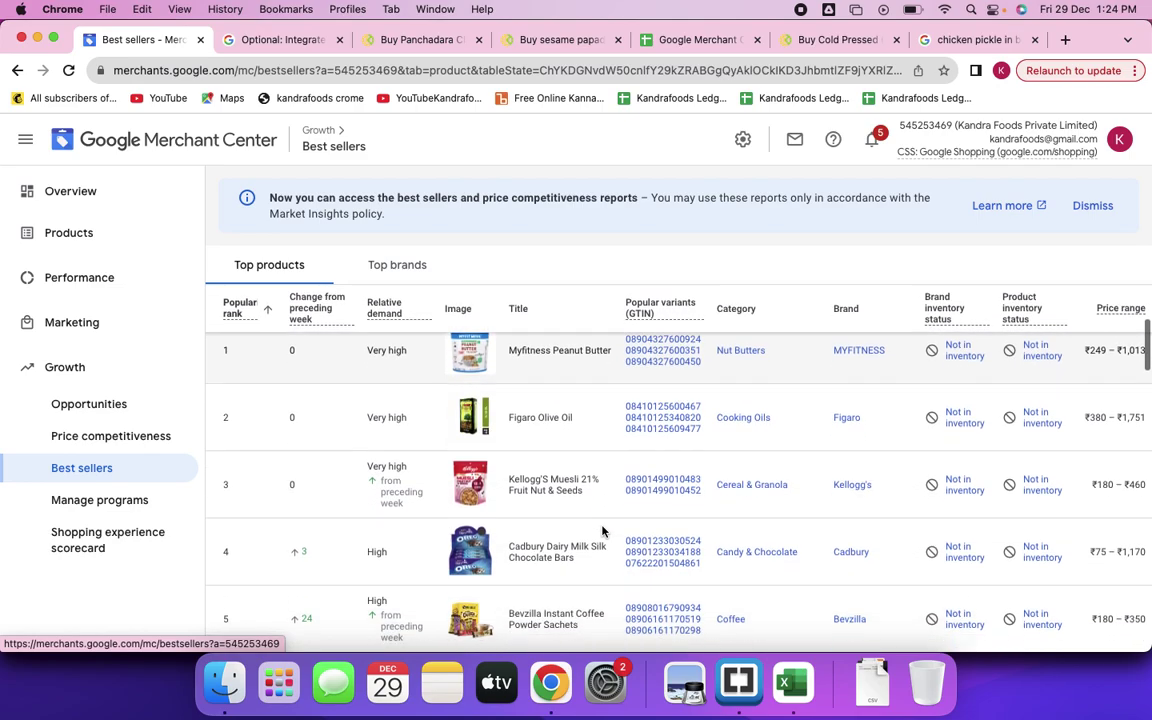
{"action": "scroll", "coordinate": [602, 531], "scroll_direction": "down", "scroll_amount": 2}
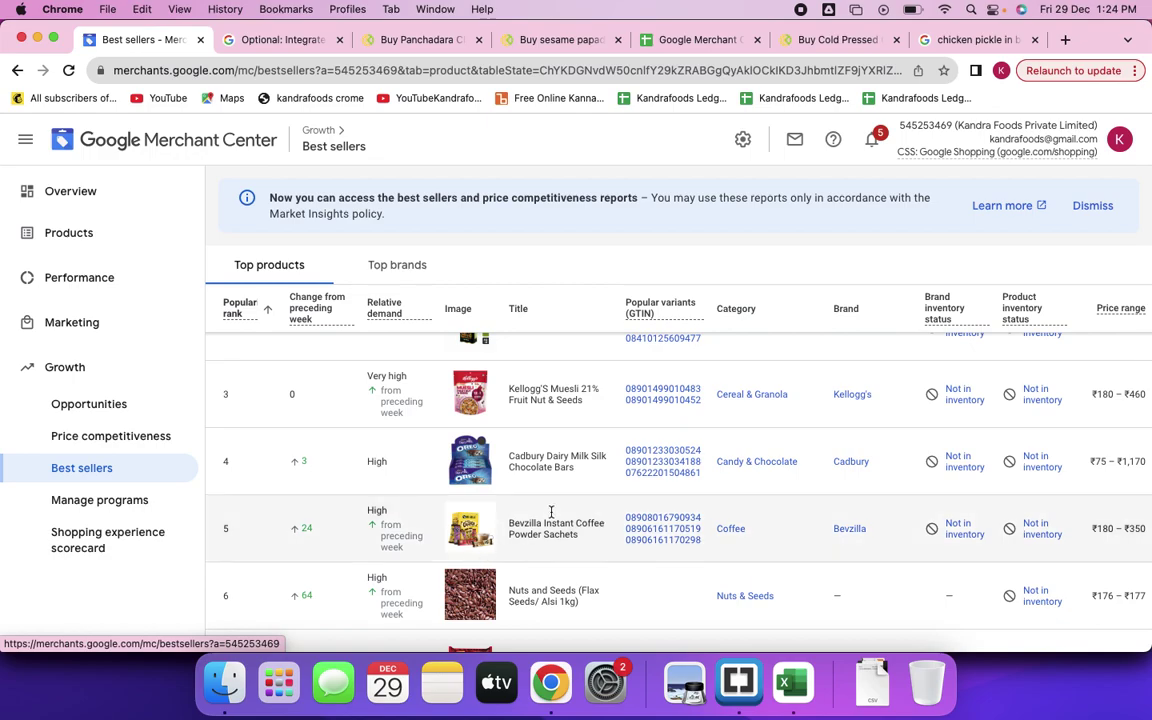
{"action": "scroll", "coordinate": [588, 507], "scroll_direction": "up", "scroll_amount": 5}
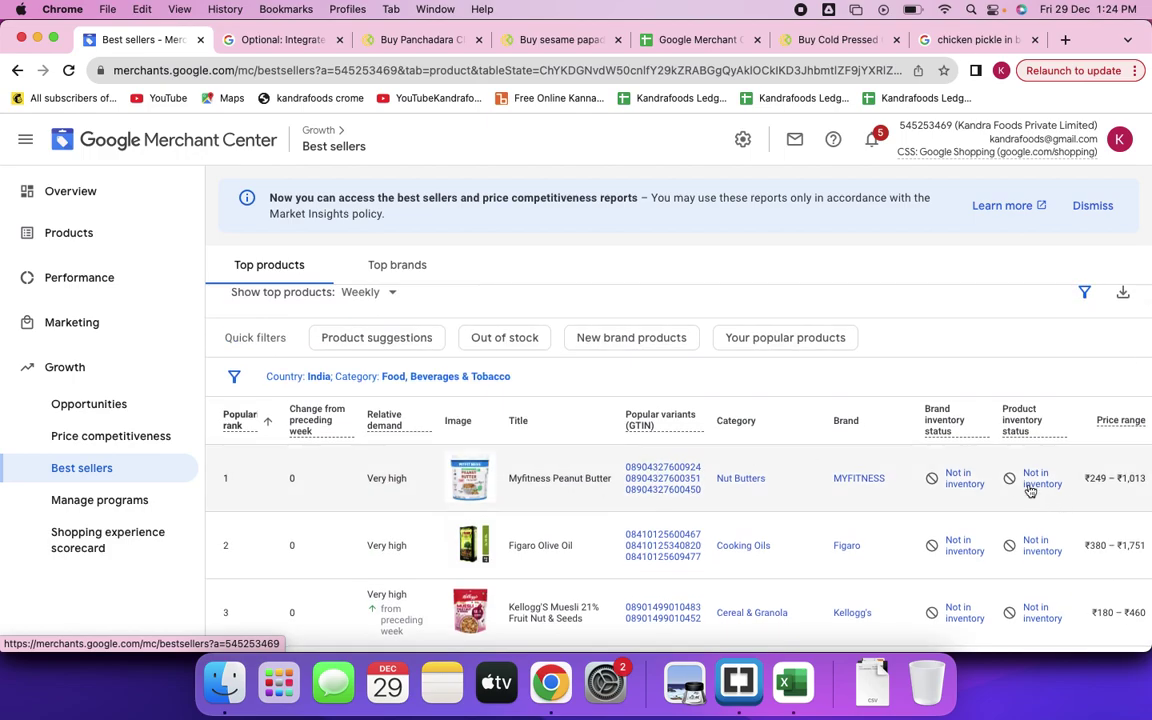
{"action": "scroll", "coordinate": [1020, 490], "scroll_direction": "right", "scroll_amount": 1}
{"action": "scroll", "coordinate": [1020, 490], "scroll_direction": "left", "scroll_amount": 1}
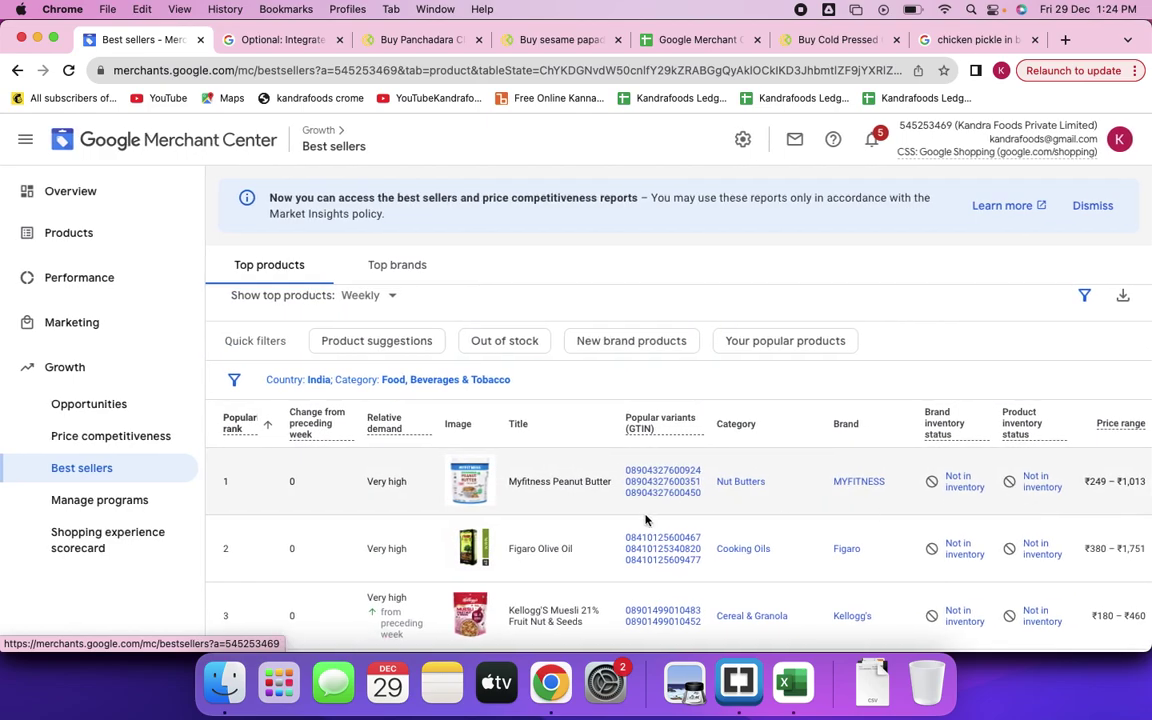
{"action": "scroll", "coordinate": [610, 580], "scroll_direction": "down", "scroll_amount": 1}
{"action": "scroll", "coordinate": [610, 580], "scroll_direction": "down", "scroll_amount": 6}
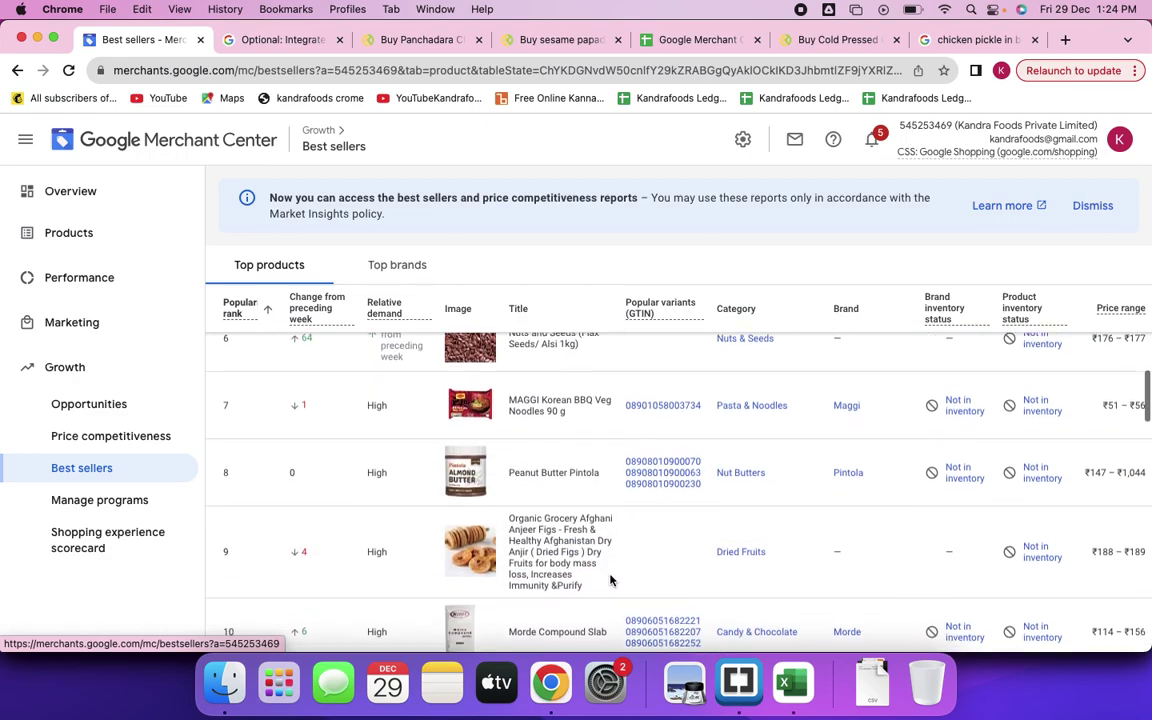
{"action": "scroll", "coordinate": [610, 580], "scroll_direction": "down", "scroll_amount": 3}
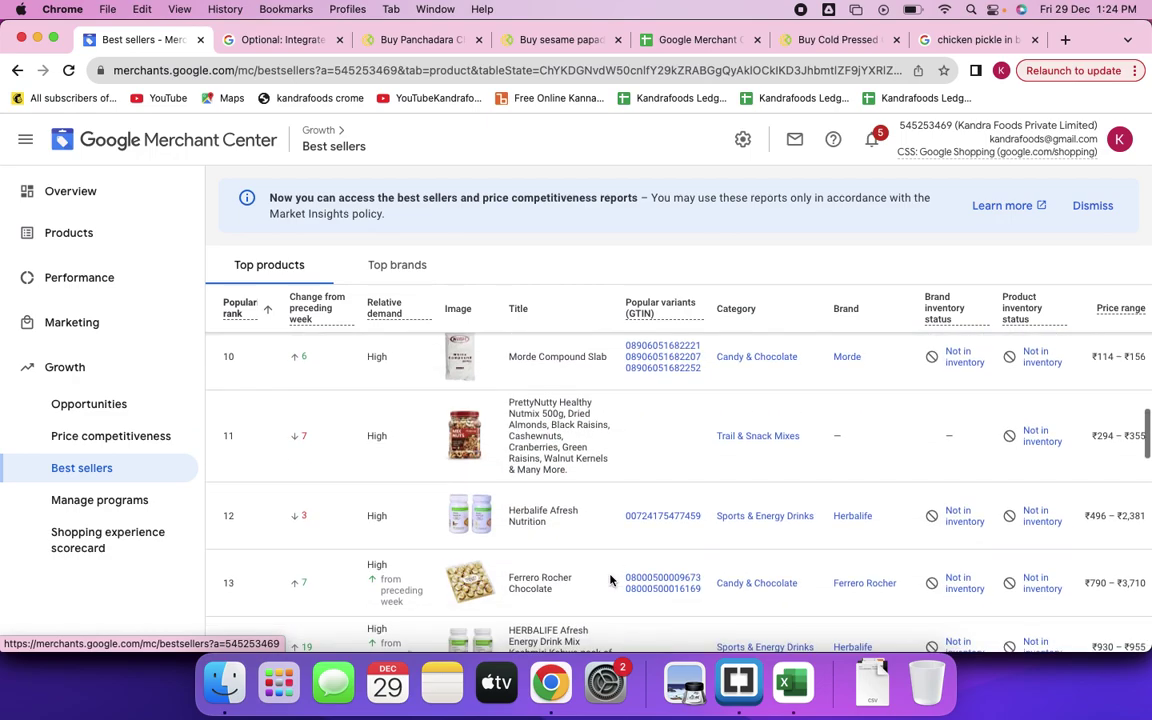
{"action": "scroll", "coordinate": [610, 580], "scroll_direction": "down", "scroll_amount": 5}
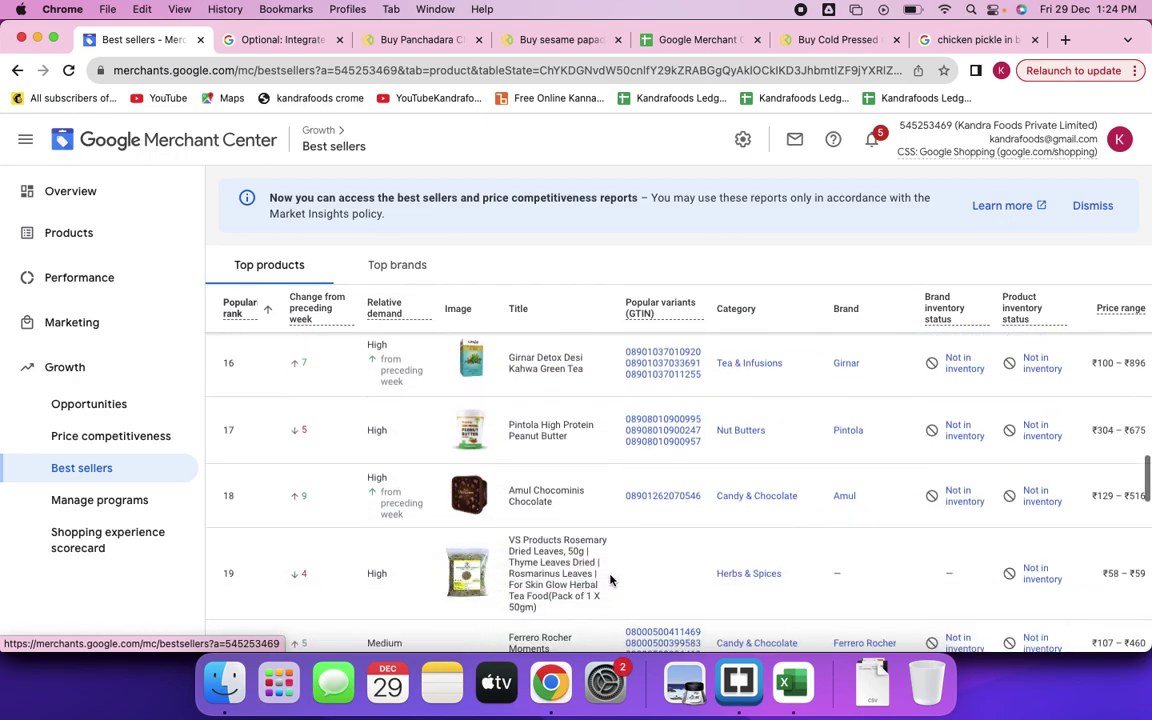
{"action": "scroll", "coordinate": [610, 580], "scroll_direction": "down", "scroll_amount": 6}
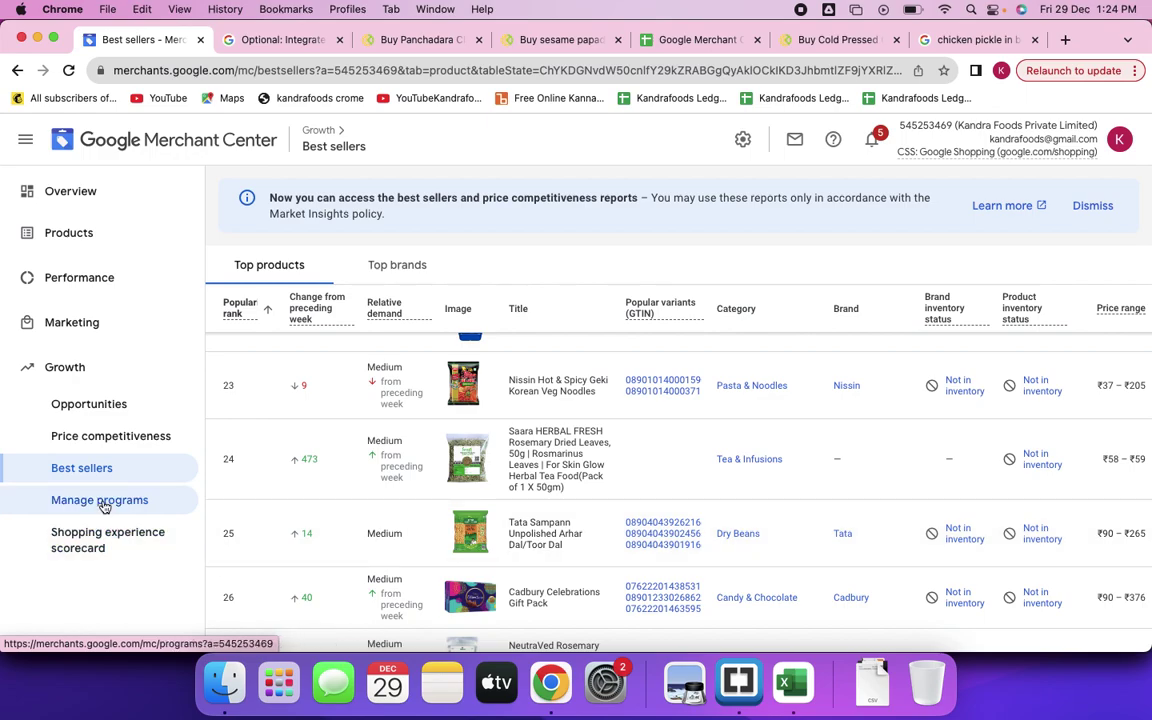
Review the Top brands ranking in Best sellers, covering popularity rank, weekly change, relative demand and top product opportunities.
{"action": "left_click", "coordinate": [82, 468]}
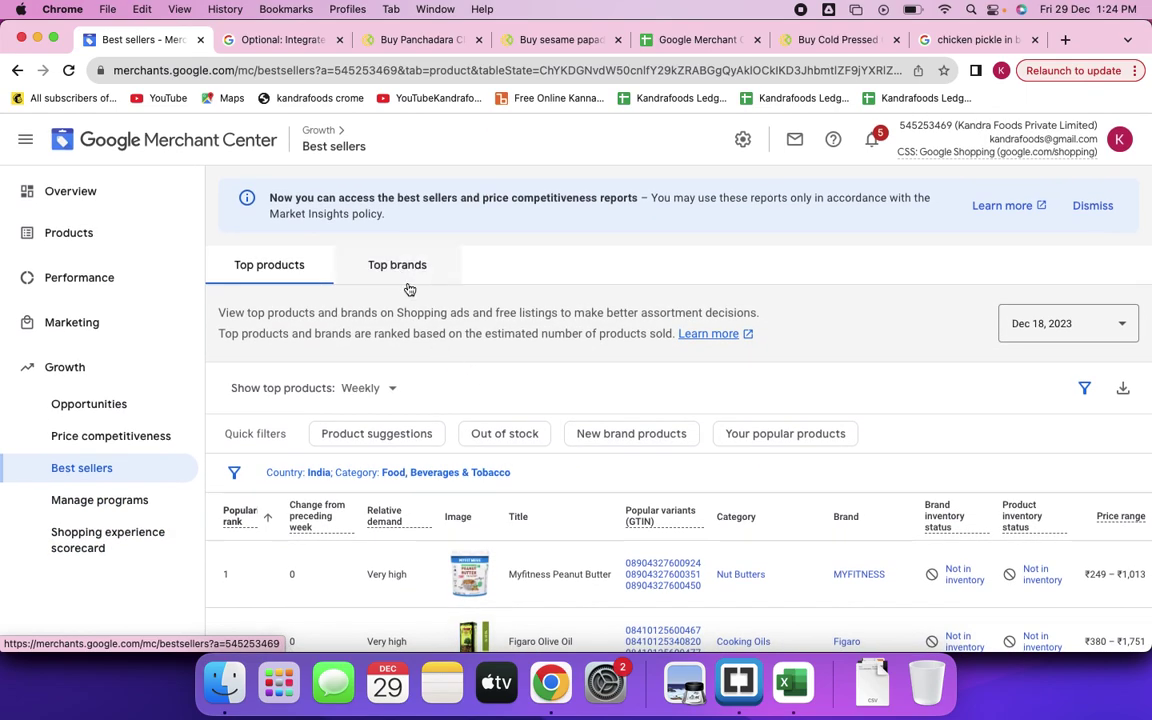
{"action": "left_click", "coordinate": [403, 278]}
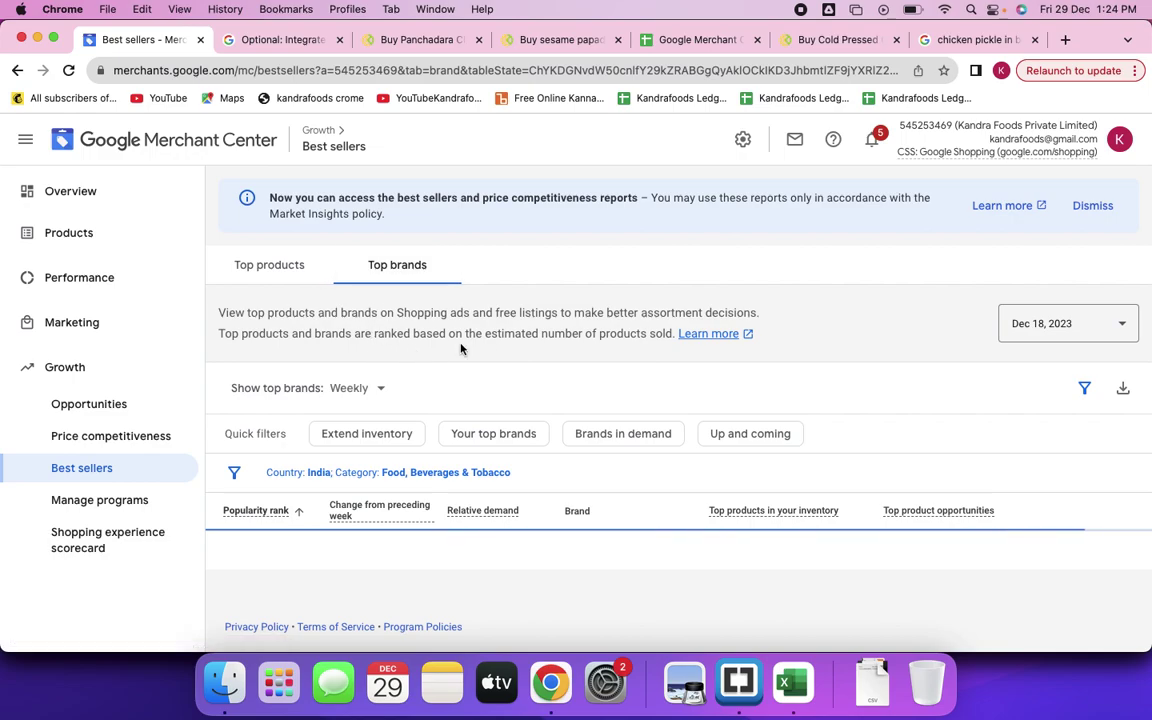
{"action": "scroll", "coordinate": [580, 453], "scroll_direction": "down", "scroll_amount": 2}
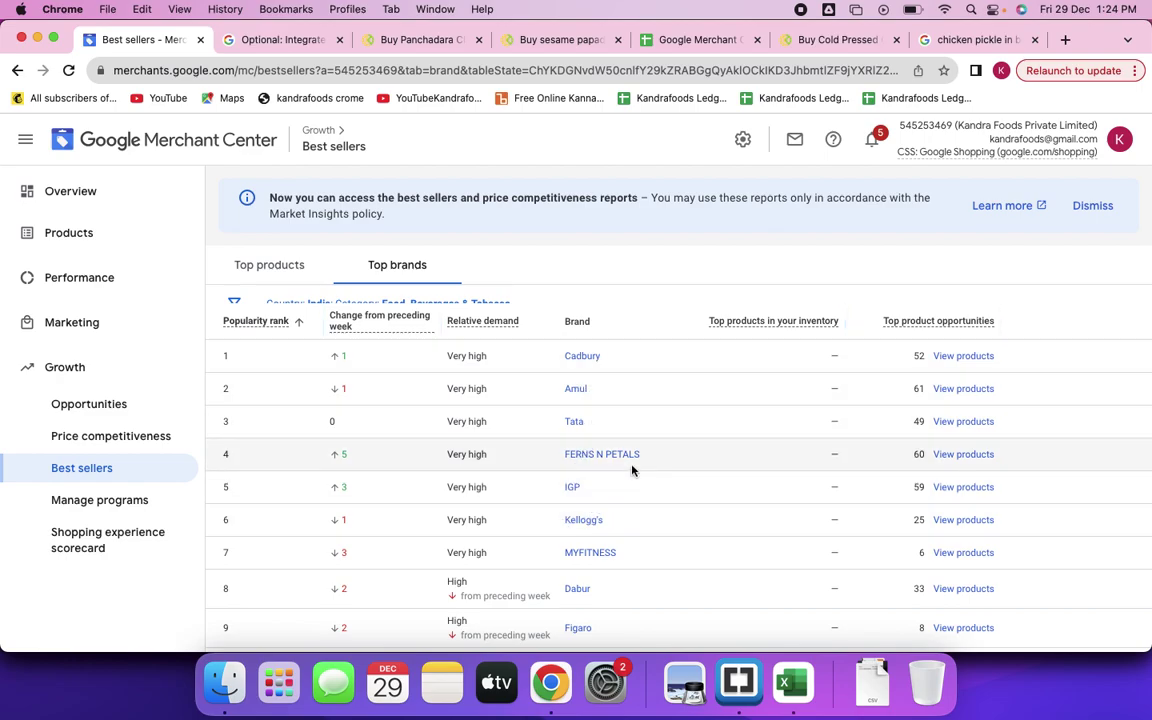
{"action": "scroll", "coordinate": [643, 540], "scroll_direction": "down", "scroll_amount": 3}
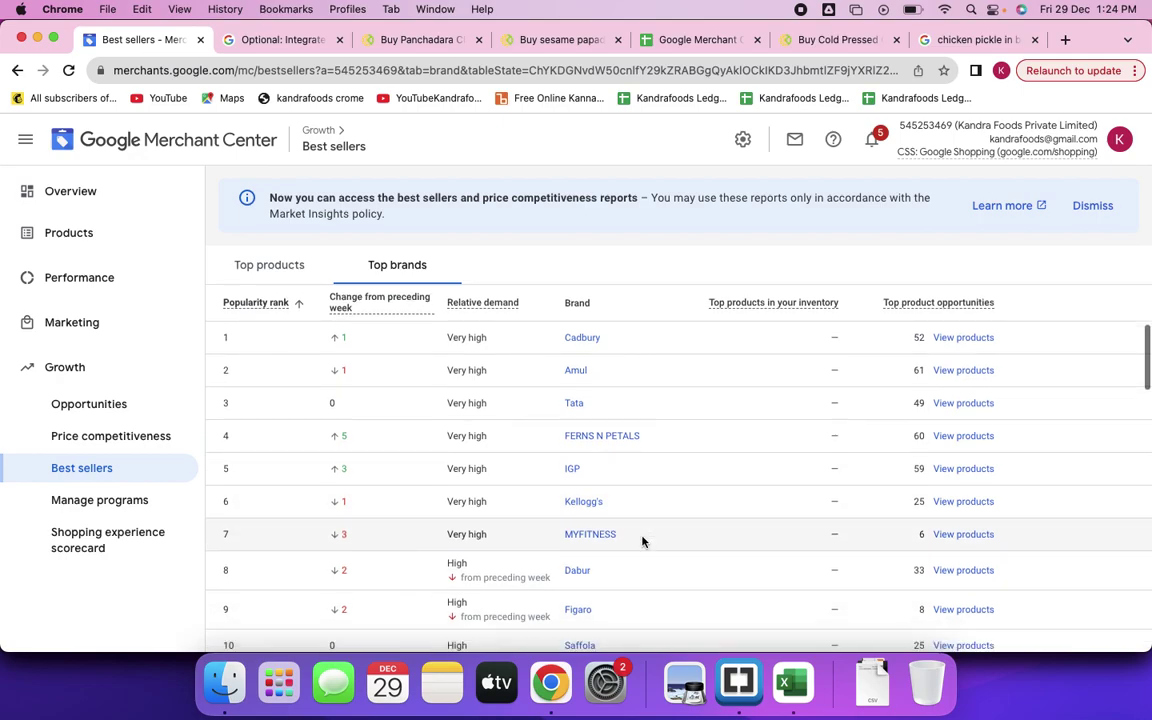
{"action": "scroll", "coordinate": [643, 540], "scroll_direction": "down", "scroll_amount": 2}
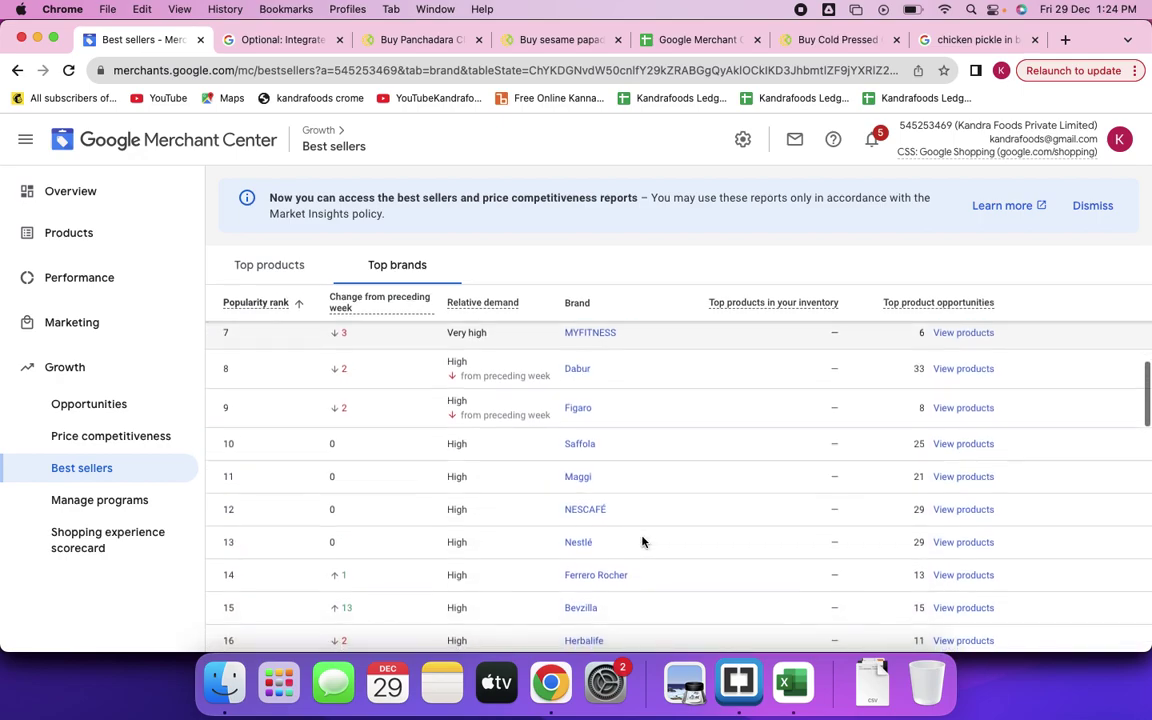
{"action": "scroll", "coordinate": [625, 522], "scroll_direction": "down", "scroll_amount": 2}
{"action": "scroll", "coordinate": [630, 524], "scroll_direction": "down", "scroll_amount": 4}
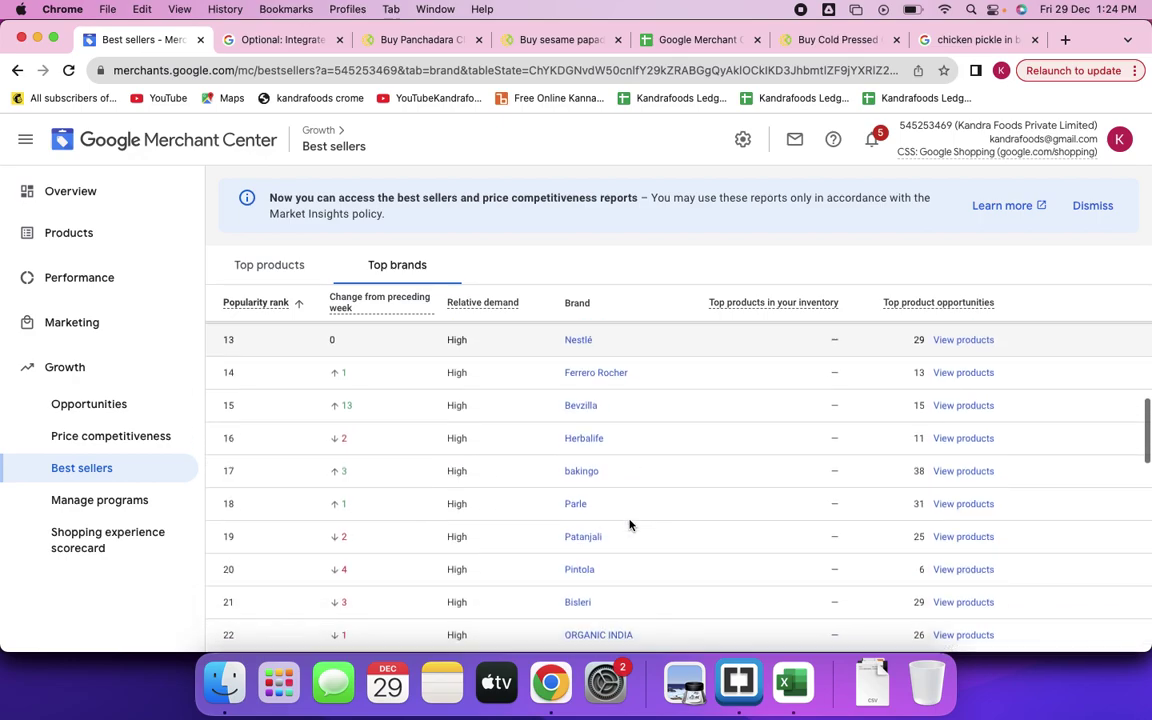
{"action": "scroll", "coordinate": [630, 524], "scroll_direction": "down", "scroll_amount": 4}
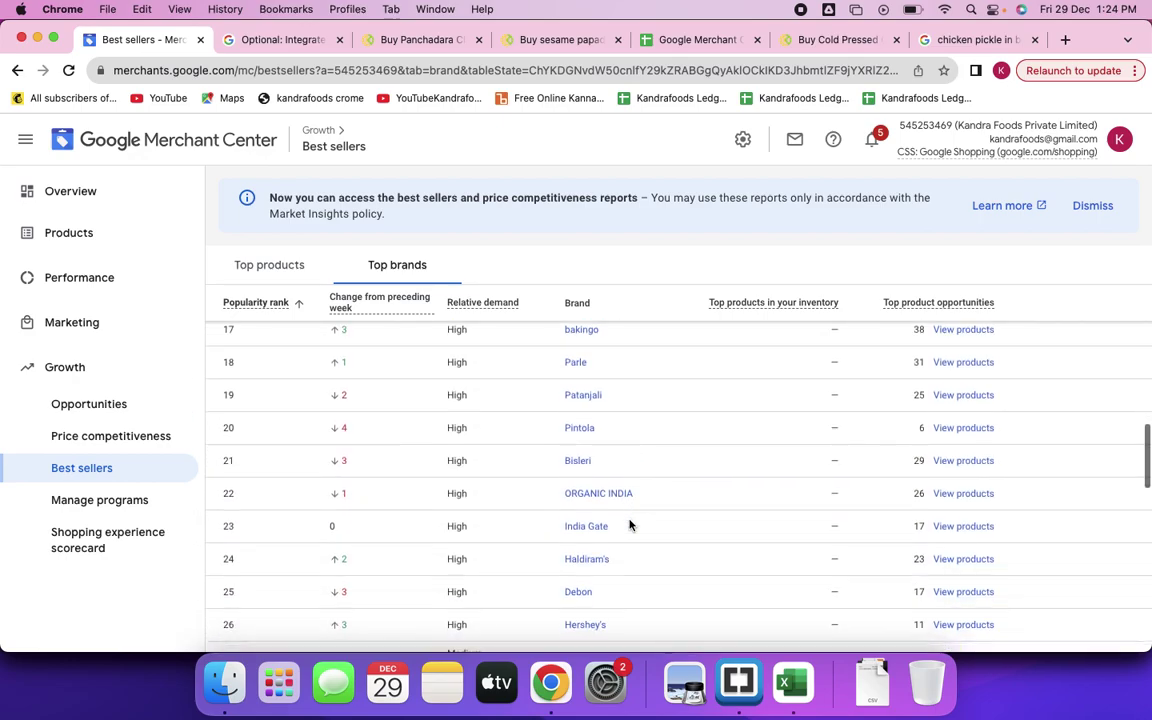
{"action": "scroll", "coordinate": [630, 524], "scroll_direction": "down", "scroll_amount": 4}
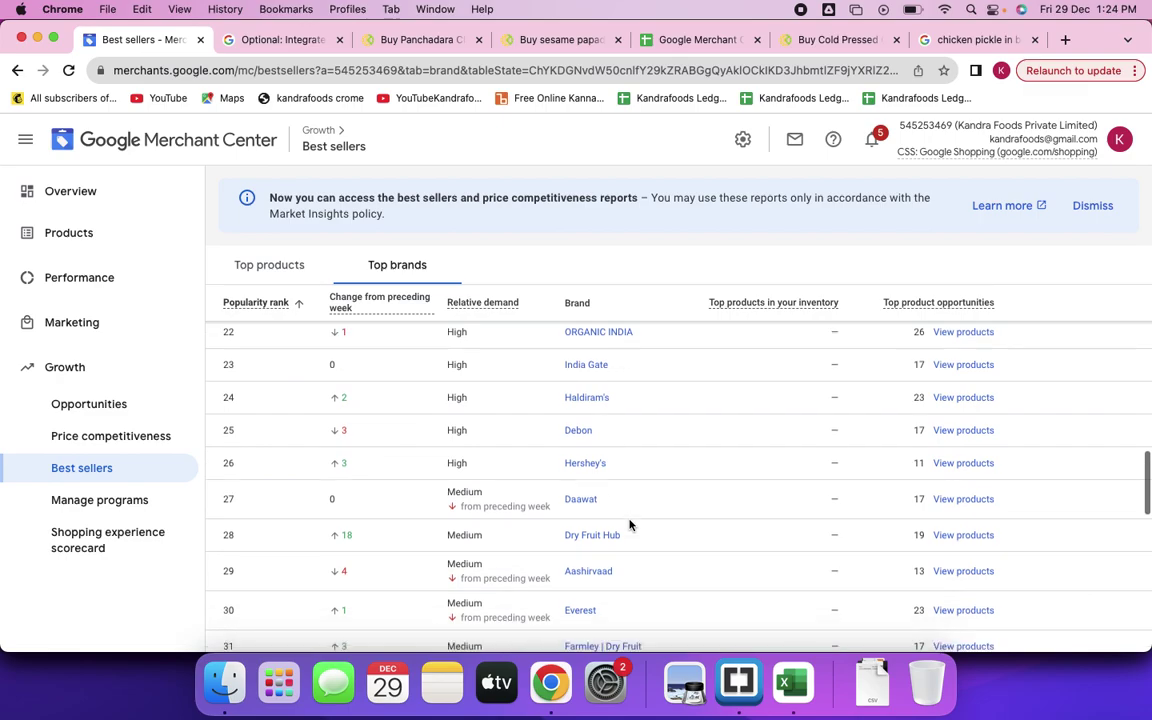
{"action": "scroll", "coordinate": [630, 524], "scroll_direction": "down", "scroll_amount": 4}
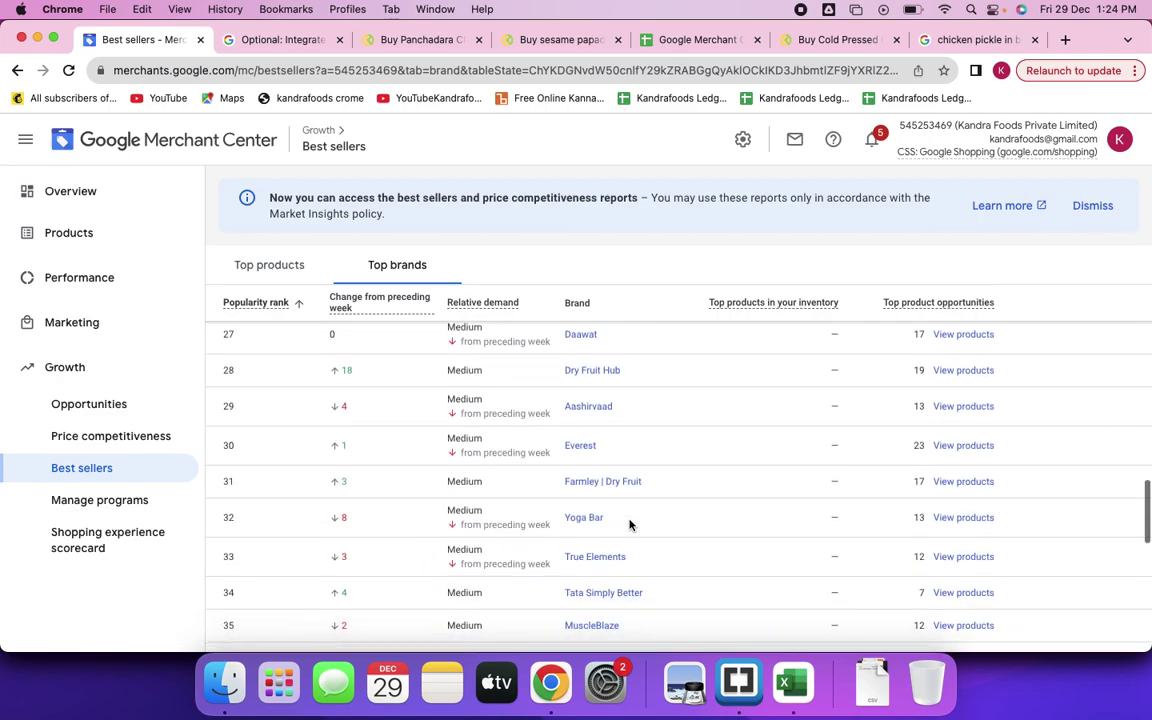
{"action": "scroll", "coordinate": [630, 524], "scroll_direction": "down", "scroll_amount": 2}
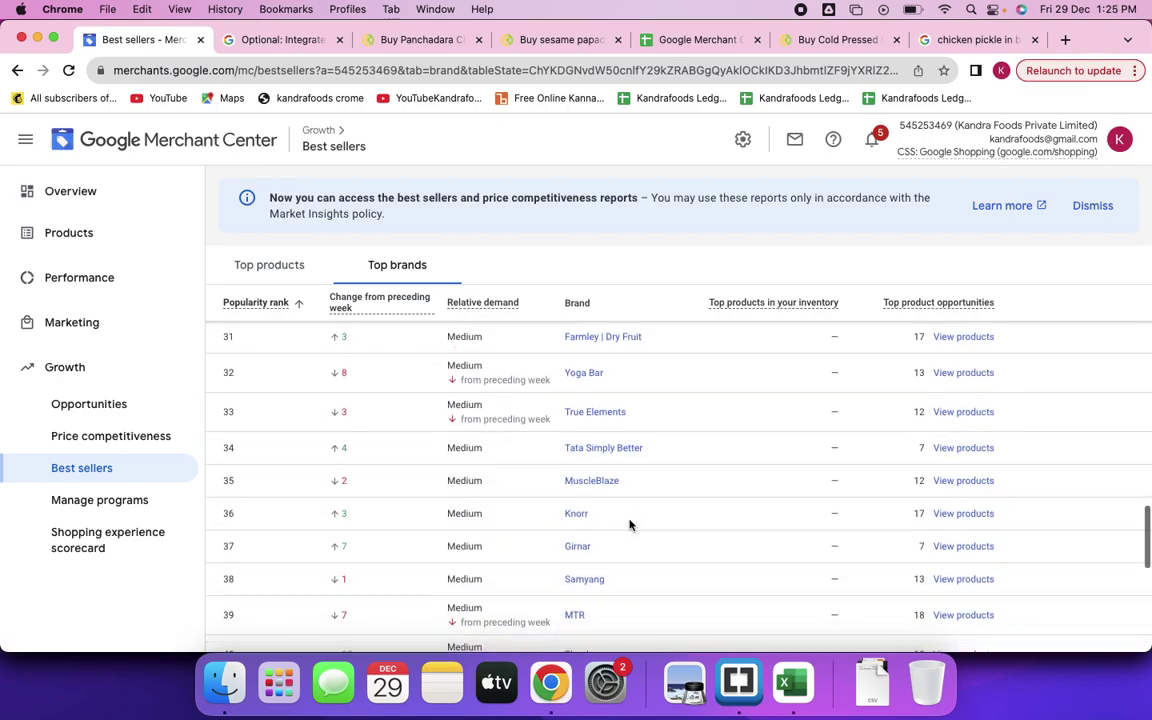
{"action": "scroll", "coordinate": [630, 524], "scroll_direction": "down", "scroll_amount": 6}
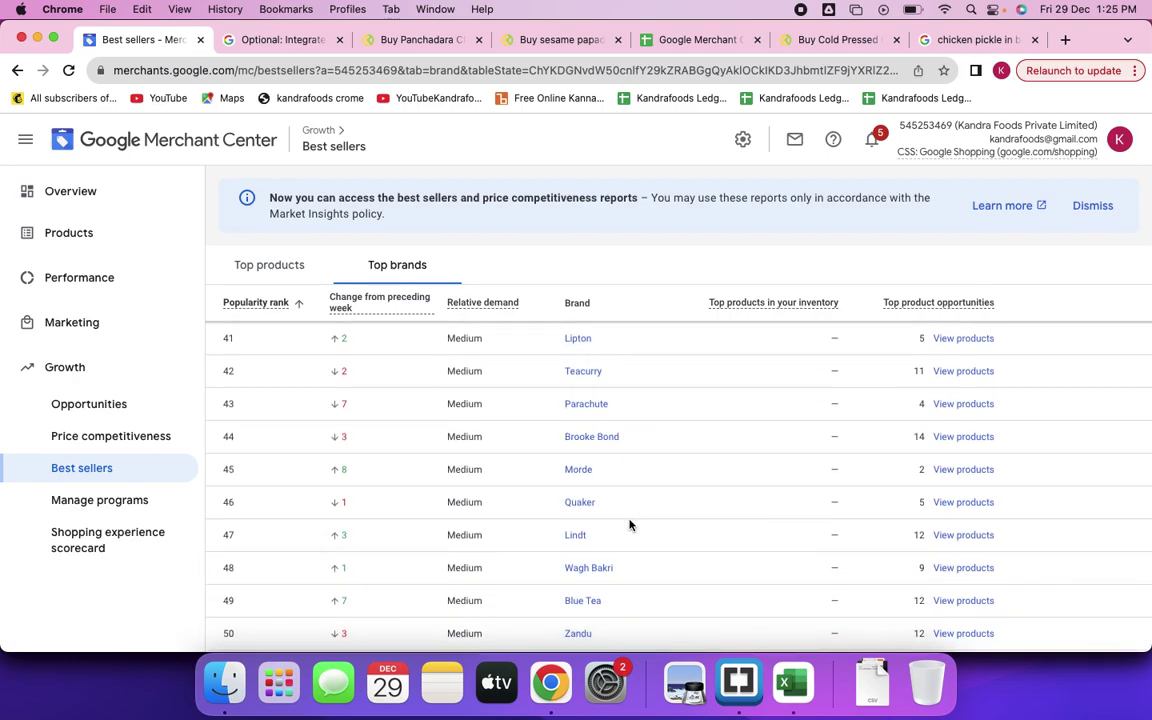
{"action": "scroll", "coordinate": [630, 524], "scroll_direction": "down", "scroll_amount": 3}
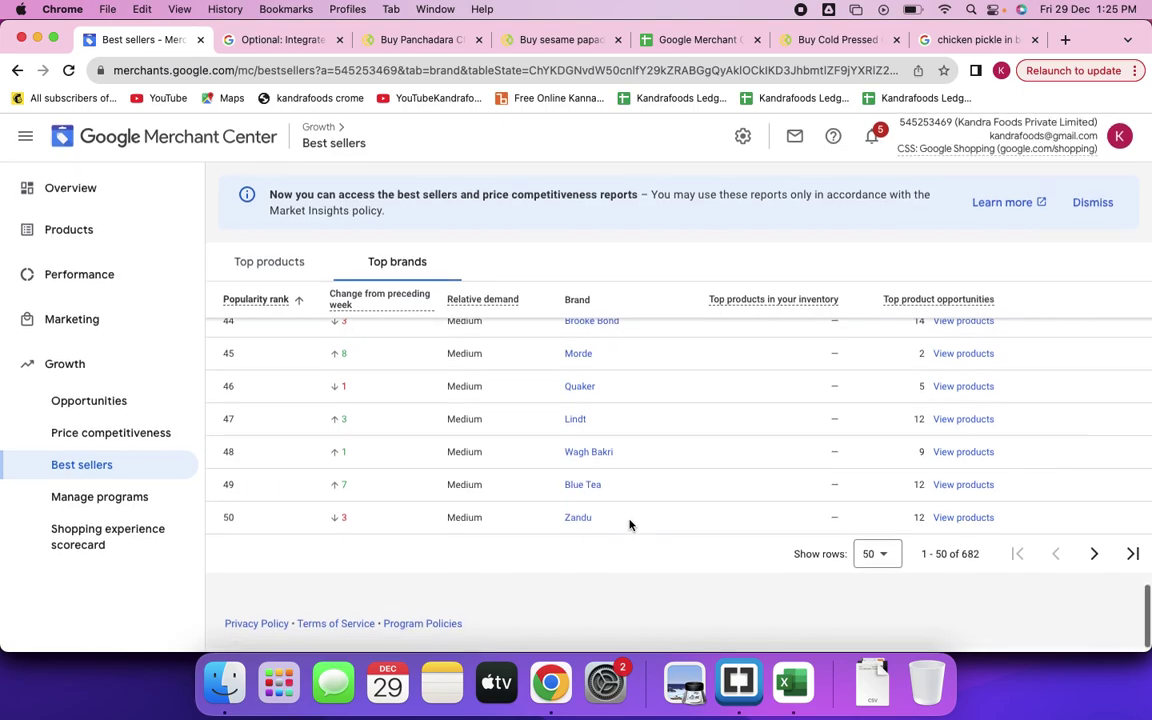
{"action": "scroll", "coordinate": [630, 524], "scroll_direction": "up", "scroll_amount": 7}
{"action": "scroll", "coordinate": [630, 524], "scroll_direction": "up", "scroll_amount": 10}
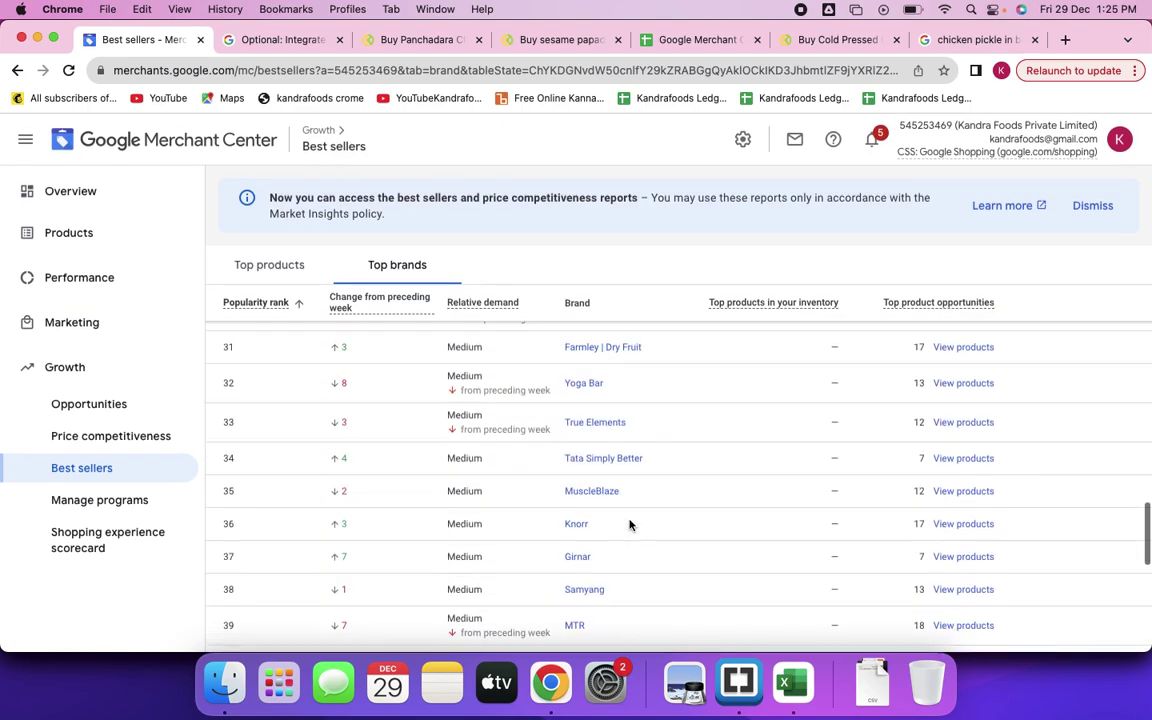
{"action": "scroll", "coordinate": [630, 524], "scroll_direction": "up", "scroll_amount": 8}
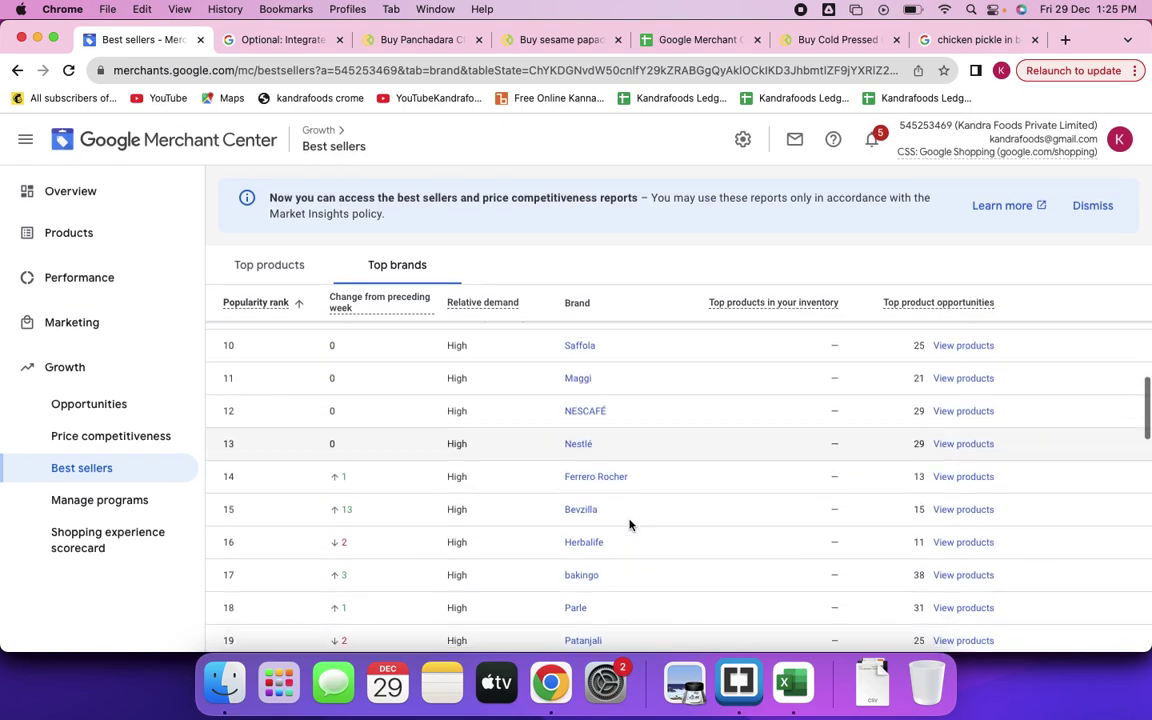
{"action": "scroll", "coordinate": [630, 524], "scroll_direction": "up", "scroll_amount": 7}
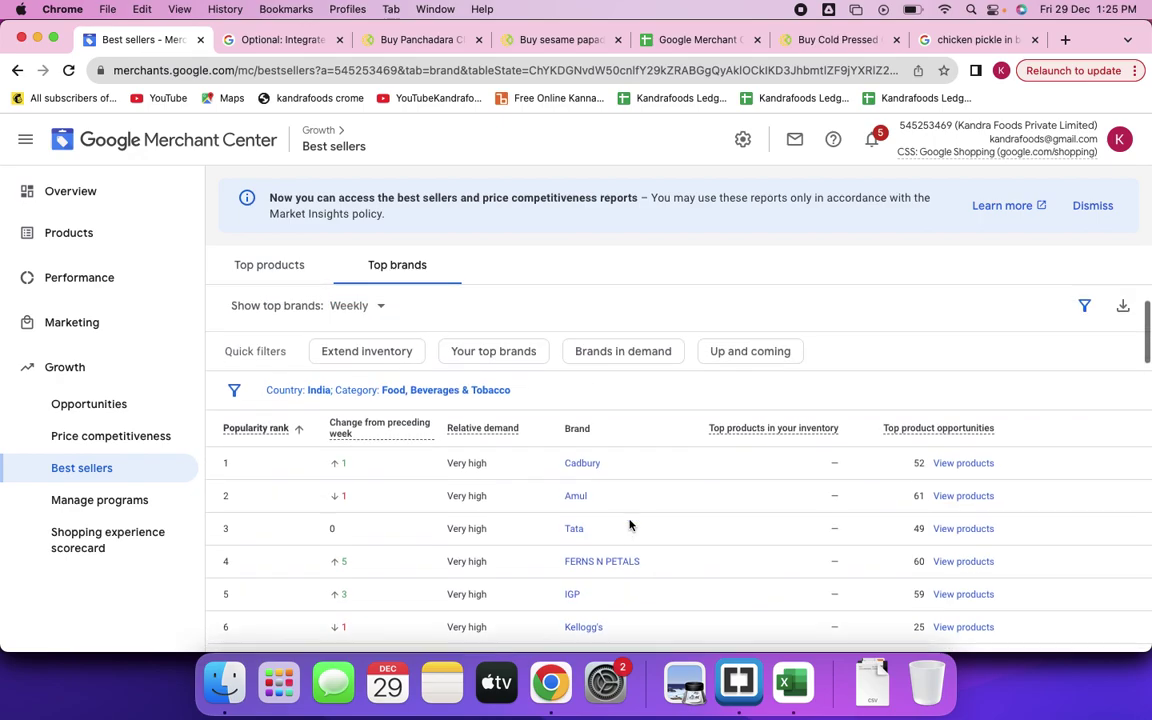
{"action": "scroll", "coordinate": [630, 524], "scroll_direction": "down", "scroll_amount": 2}
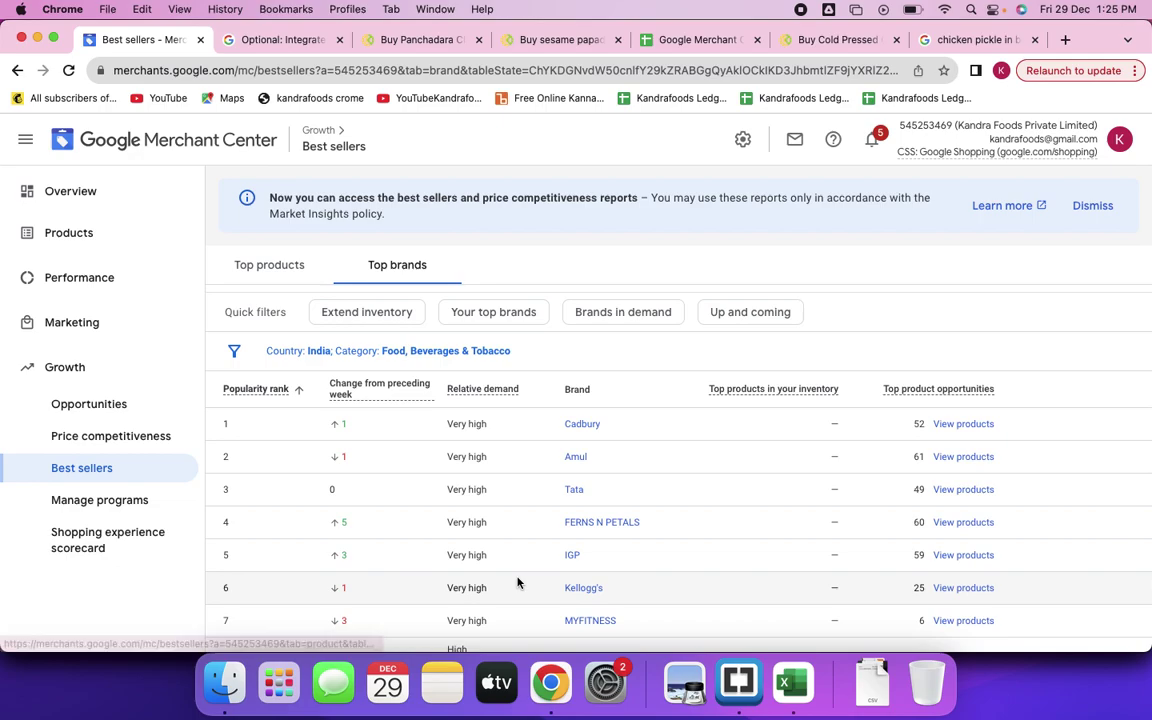
{"action": "scroll", "coordinate": [518, 582], "scroll_direction": "down", "scroll_amount": 2}
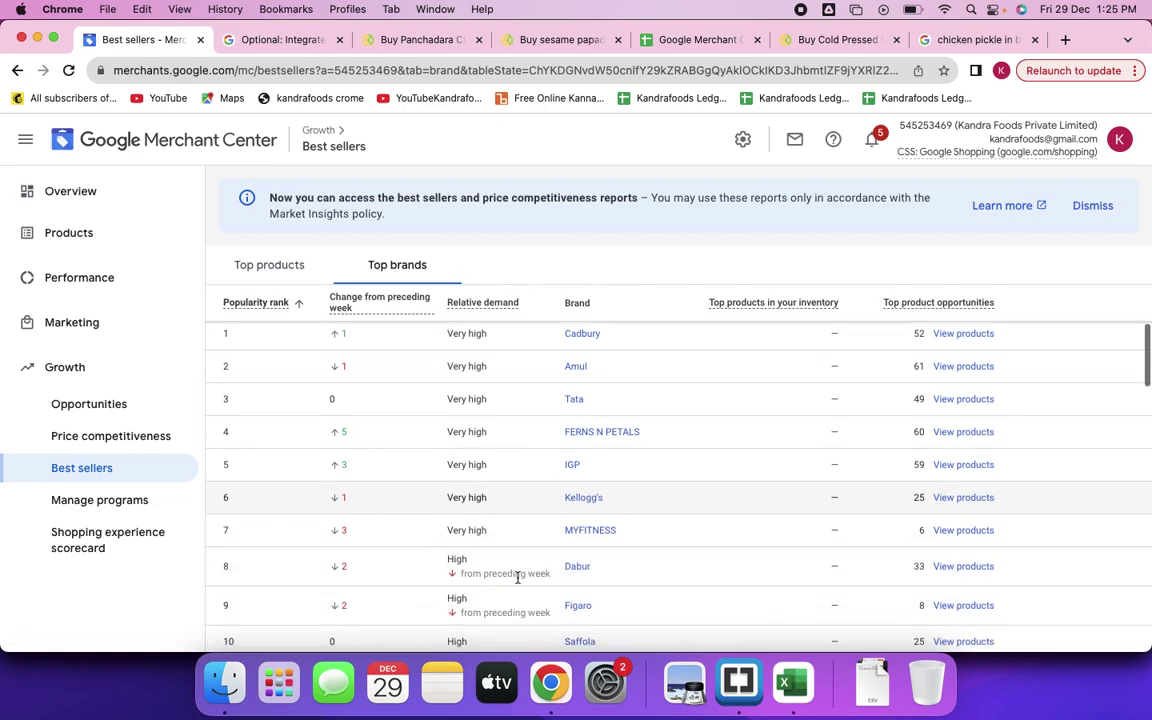
Return to the Top products ranking and recheck the categories, brands and demand of the listed products.
{"action": "left_click", "coordinate": [272, 266]}
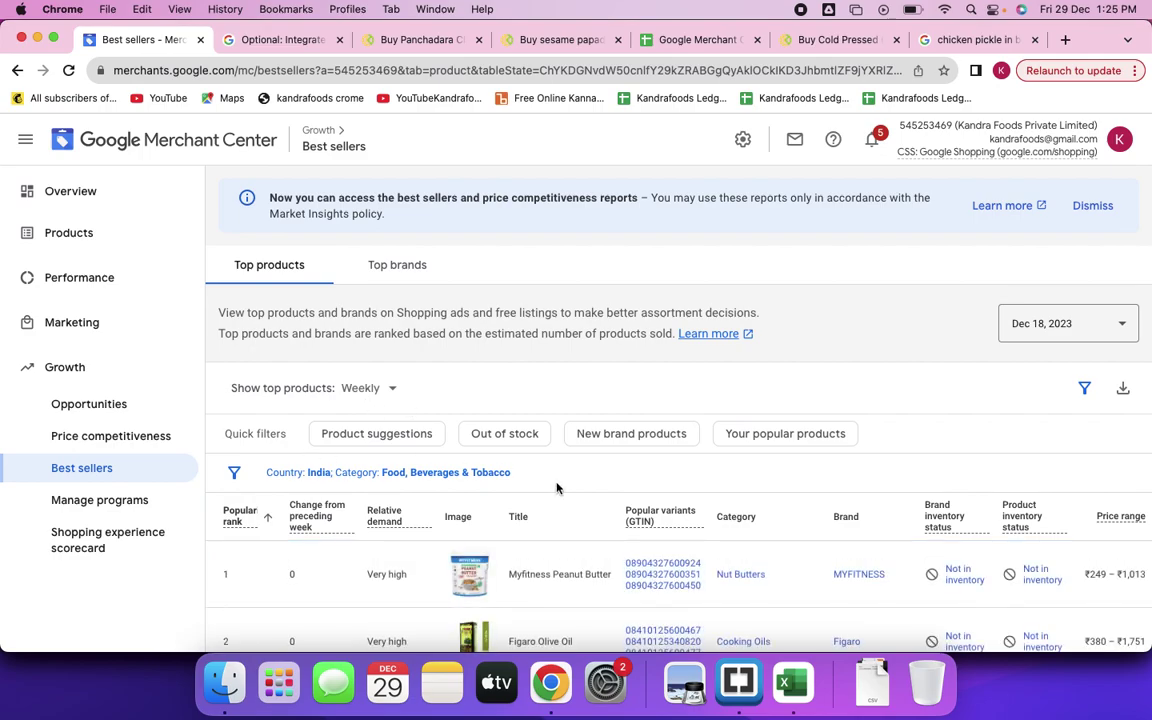
{"action": "scroll", "coordinate": [555, 486], "scroll_direction": "down", "scroll_amount": 3}
{"action": "scroll", "coordinate": [557, 488], "scroll_direction": "down", "scroll_amount": 8}
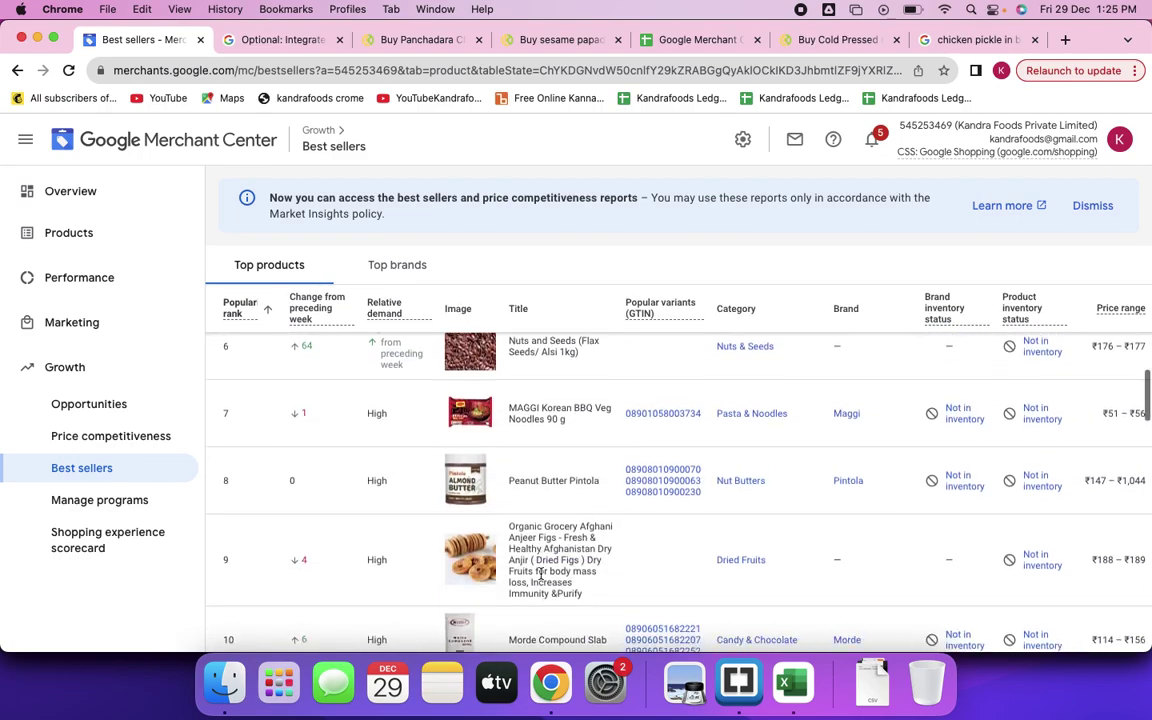
{"action": "scroll", "coordinate": [540, 578], "scroll_direction": "down", "scroll_amount": 3}
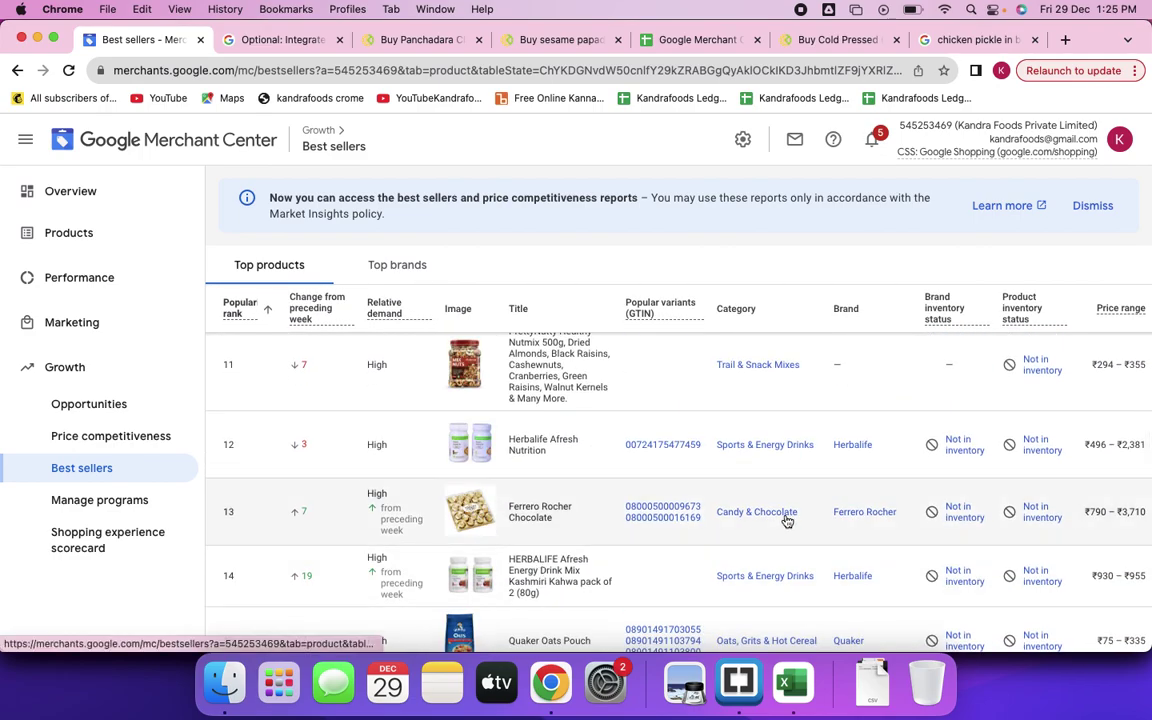
{"action": "scroll", "coordinate": [785, 519], "scroll_direction": "down", "scroll_amount": 2}
{"action": "scroll", "coordinate": [785, 519], "scroll_direction": "down", "scroll_amount": 1}
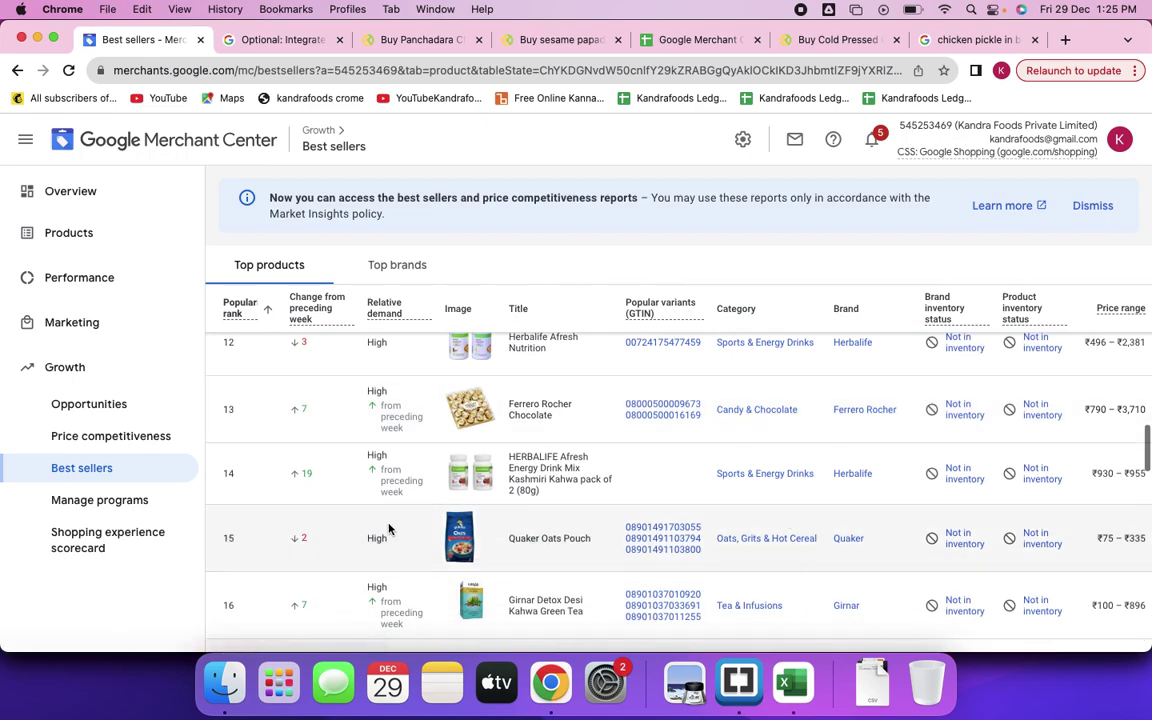
Open Manage programs under Growth and look through the program cards, from Free product listings to Local inventory ads.
{"action": "left_click", "coordinate": [99, 502]}
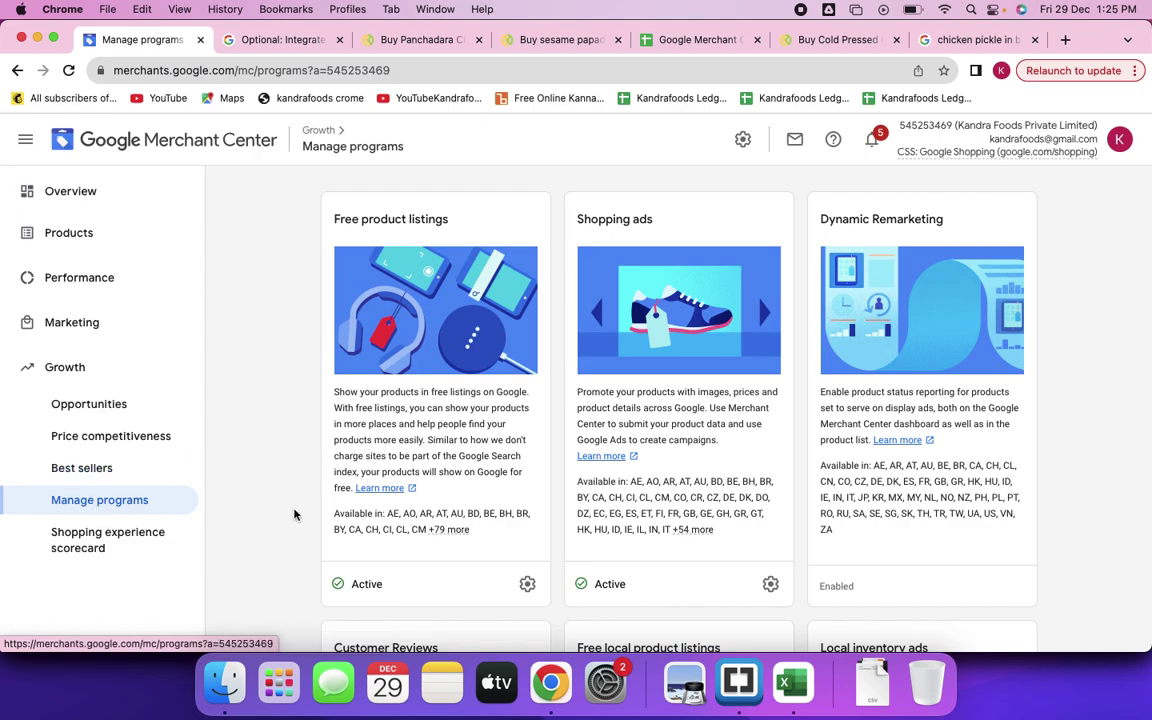
{"action": "scroll", "coordinate": [422, 511], "scroll_direction": "down", "scroll_amount": 5}
{"action": "scroll", "coordinate": [422, 511], "scroll_direction": "up", "scroll_amount": 5}
{"action": "scroll", "coordinate": [637, 588], "scroll_direction": "down", "scroll_amount": 10}
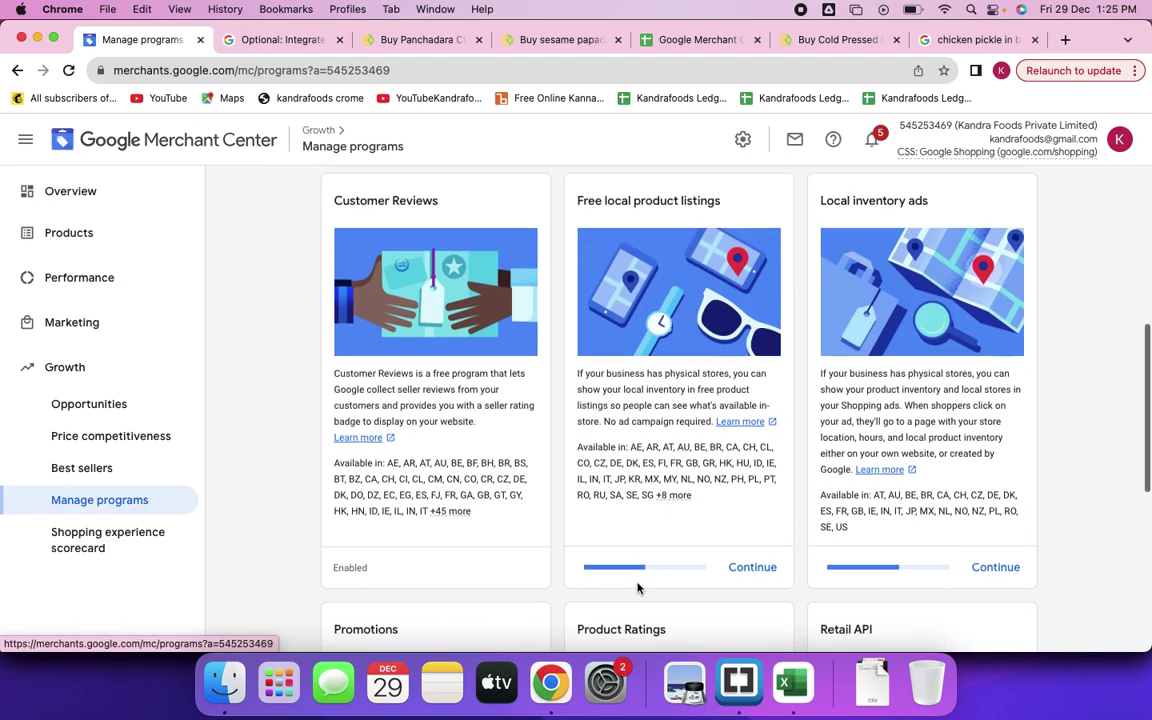
{"action": "scroll", "coordinate": [637, 588], "scroll_direction": "up", "scroll_amount": 3}
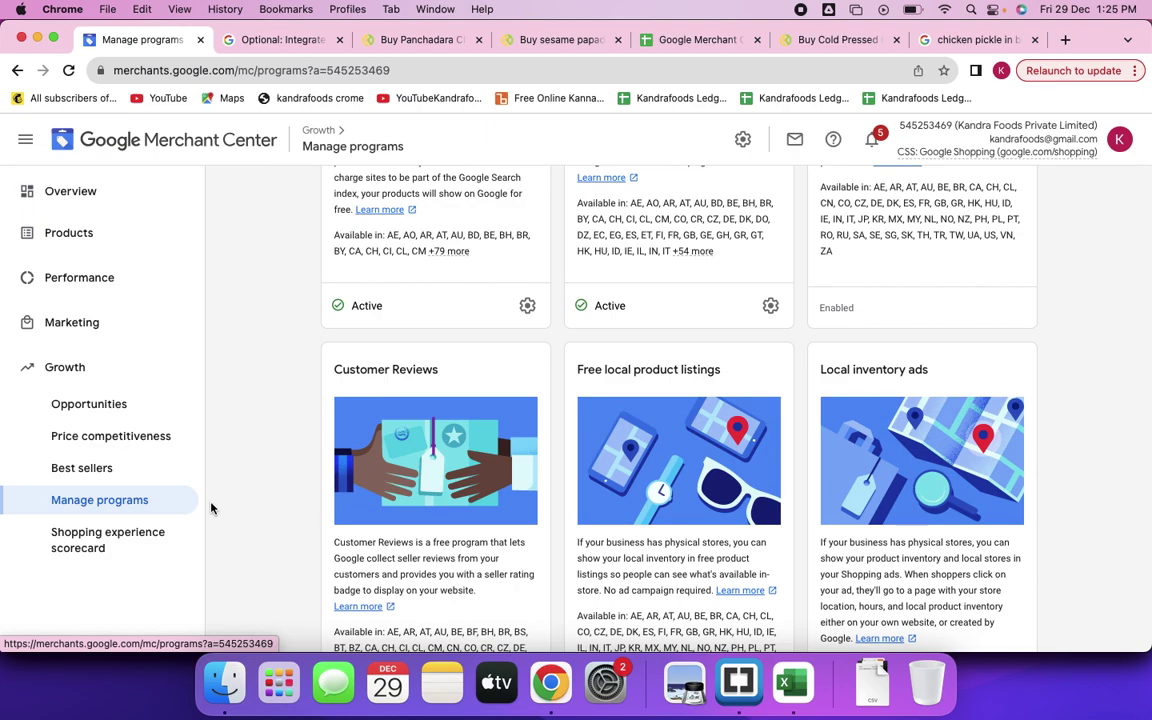
{"action": "scroll", "coordinate": [358, 422], "scroll_direction": "up", "scroll_amount": 5}
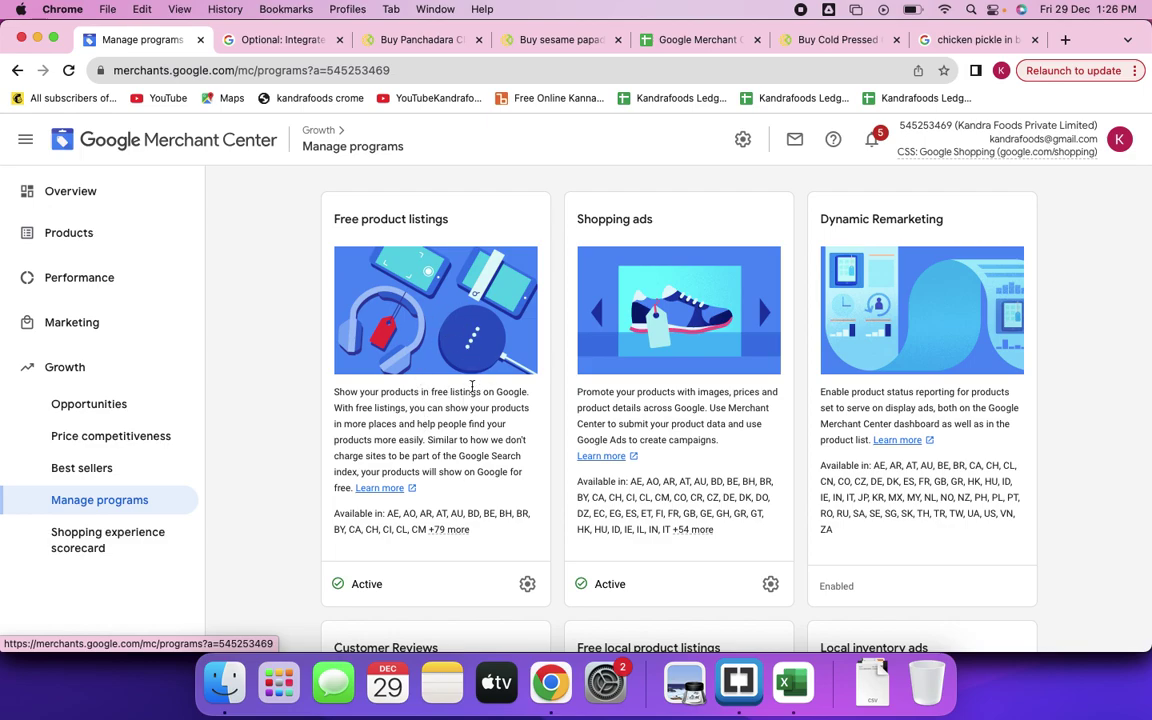
Compare the sponsored product listings for "chicken pickle in bangalore" in Google Search with the program cards in Merchant Center.
{"action": "left_click", "coordinate": [955, 39]}
{"action": "scroll", "coordinate": [480, 298], "scroll_direction": "up", "scroll_amount": 10}
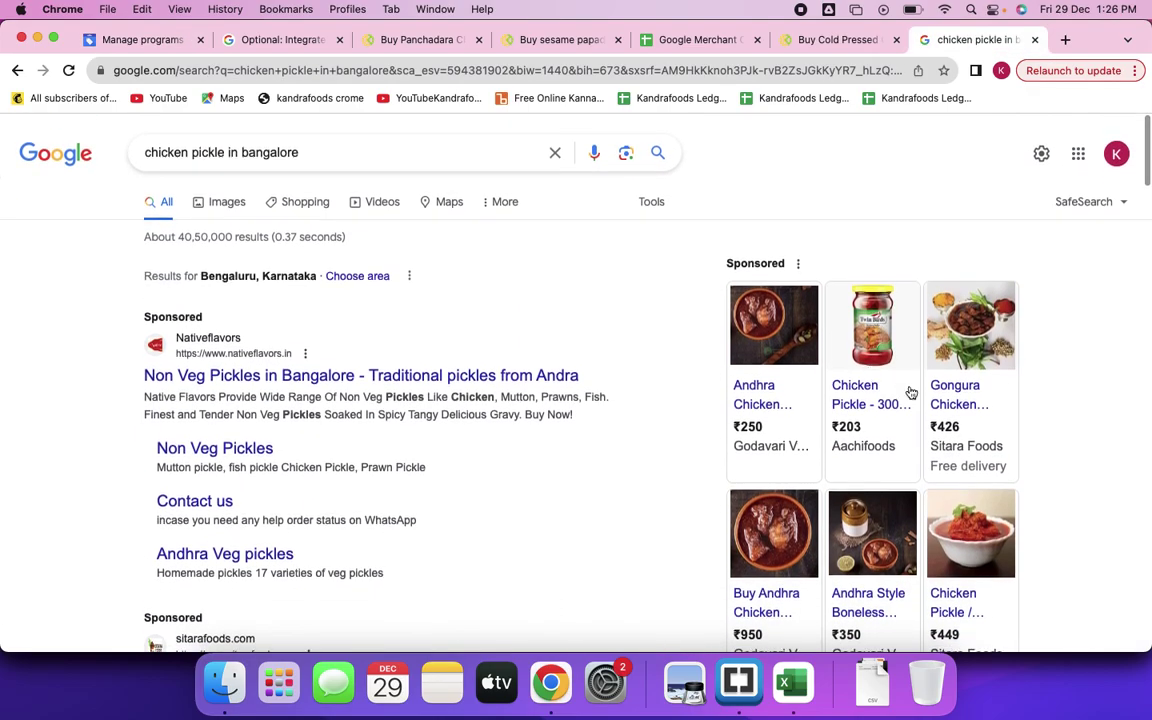
{"action": "left_click", "coordinate": [110, 40]}
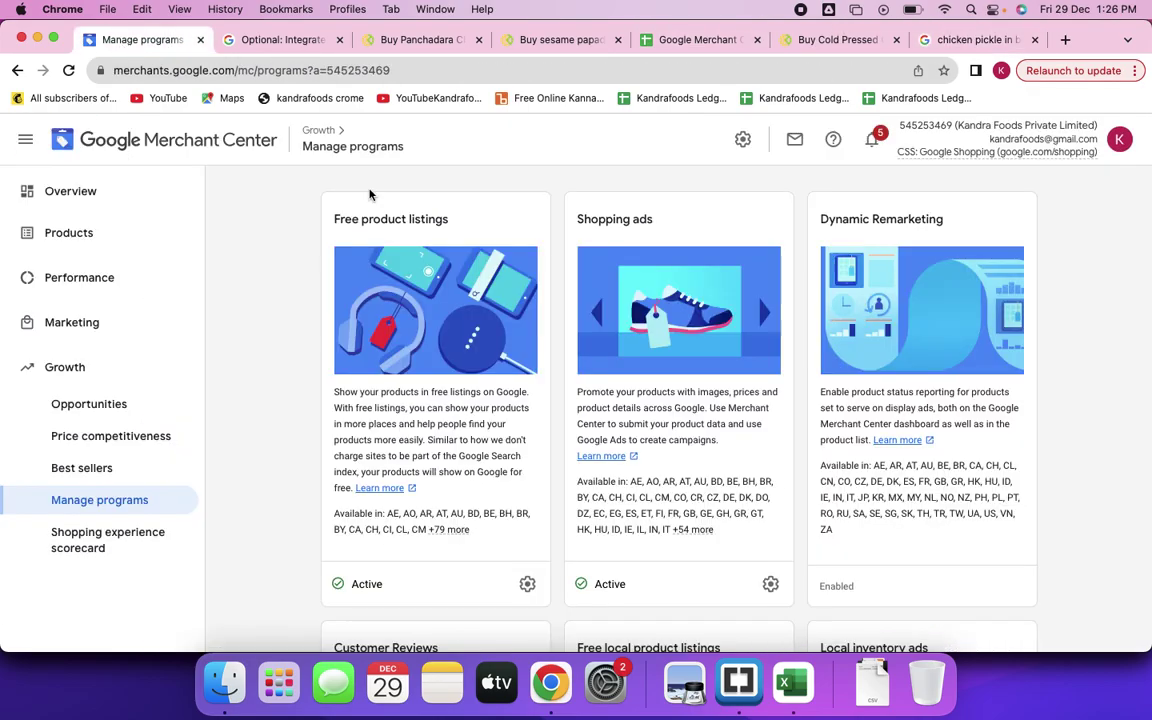
{"action": "left_click", "coordinate": [960, 40]}
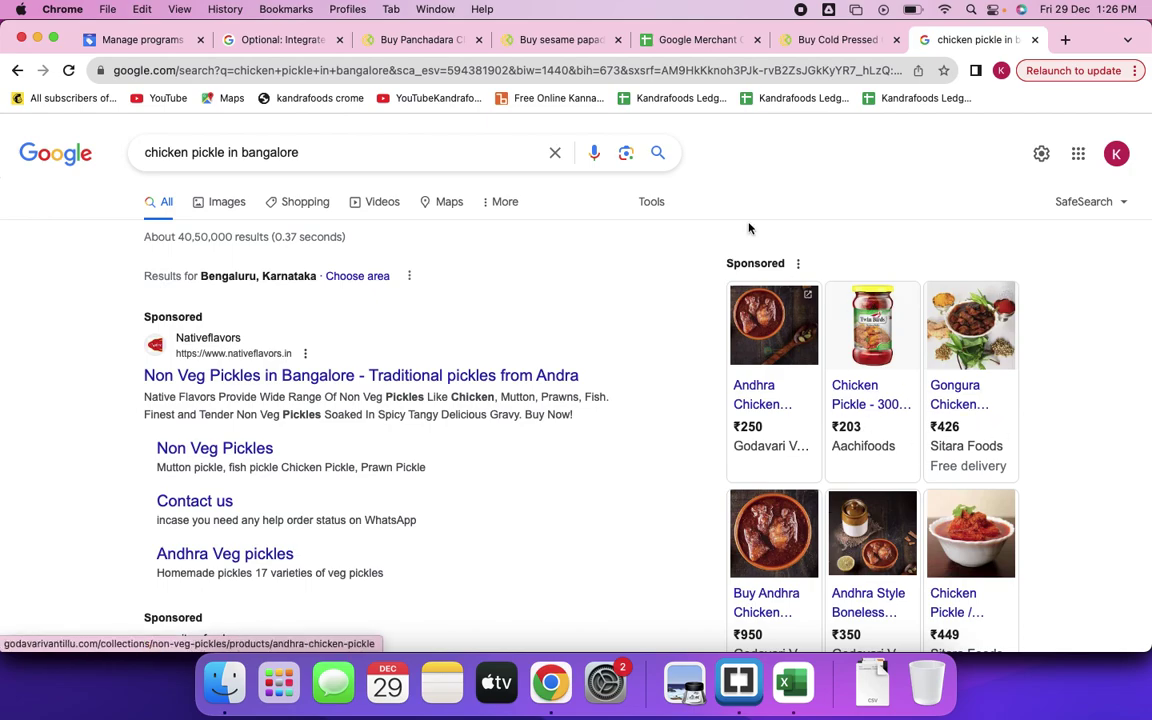
{"action": "left_click", "coordinate": [136, 42]}
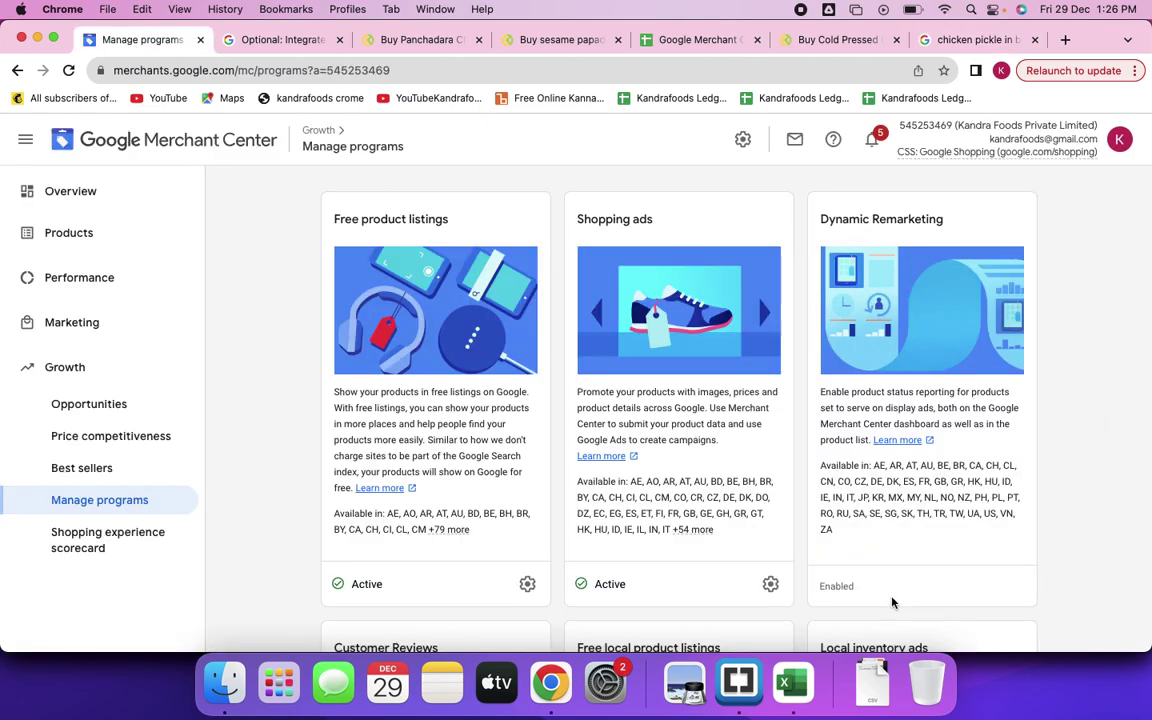
Look through the remaining program cards, from Dynamic Remarketing and Customer Reviews to Promotions, Product Ratings and Retail API.
{"action": "scroll", "coordinate": [890, 575], "scroll_direction": "down", "scroll_amount": 3}
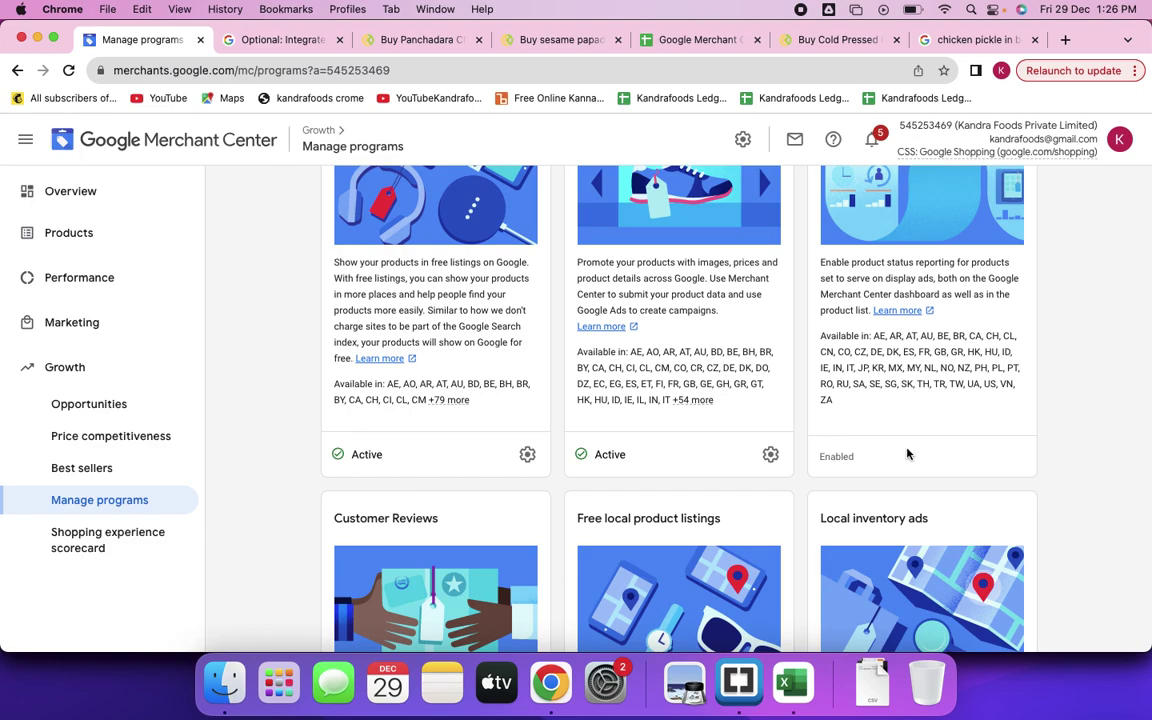
{"action": "scroll", "coordinate": [915, 445], "scroll_direction": "down", "scroll_amount": 5}
{"action": "scroll", "coordinate": [940, 420], "scroll_direction": "down", "scroll_amount": 2}
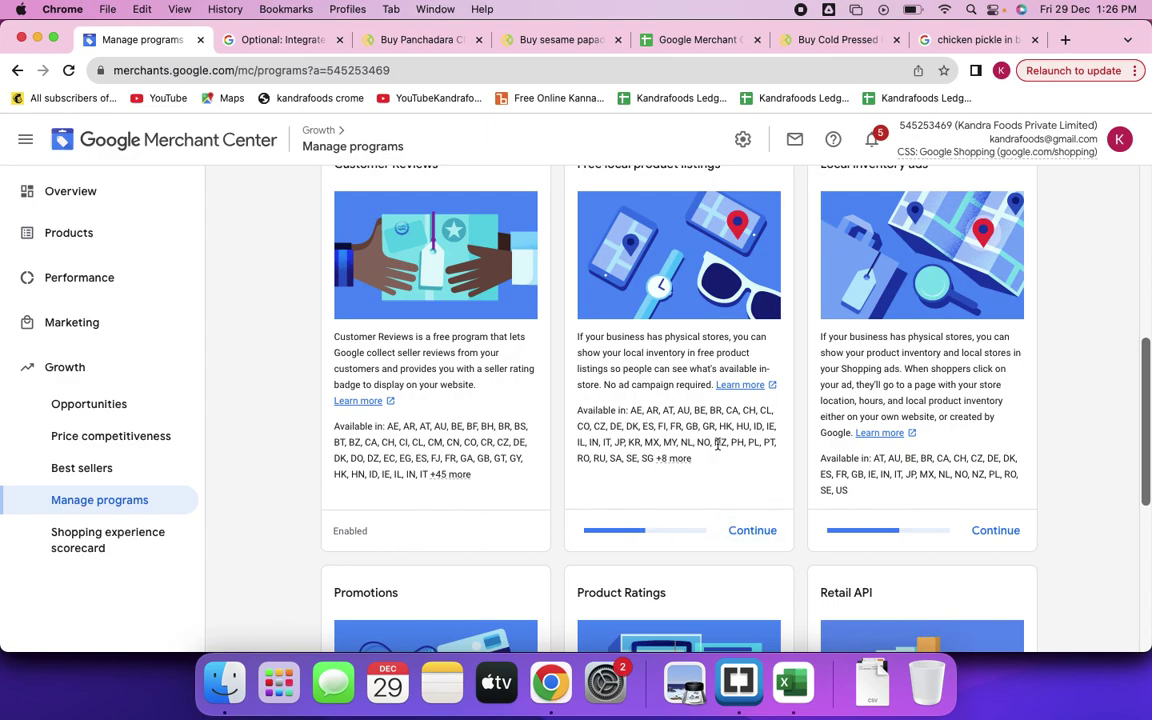
{"action": "scroll", "coordinate": [717, 446], "scroll_direction": "up", "scroll_amount": 2}
{"action": "scroll", "coordinate": [717, 446], "scroll_direction": "down", "scroll_amount": 1}
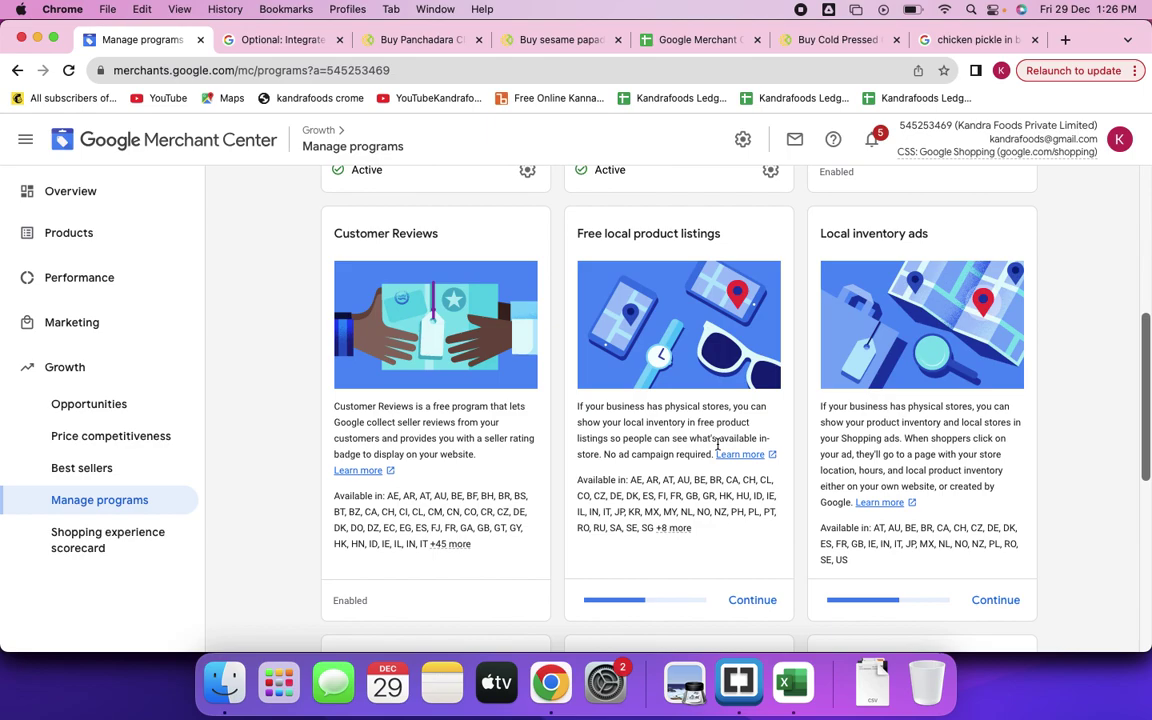
{"action": "scroll", "coordinate": [717, 446], "scroll_direction": "down", "scroll_amount": 10}
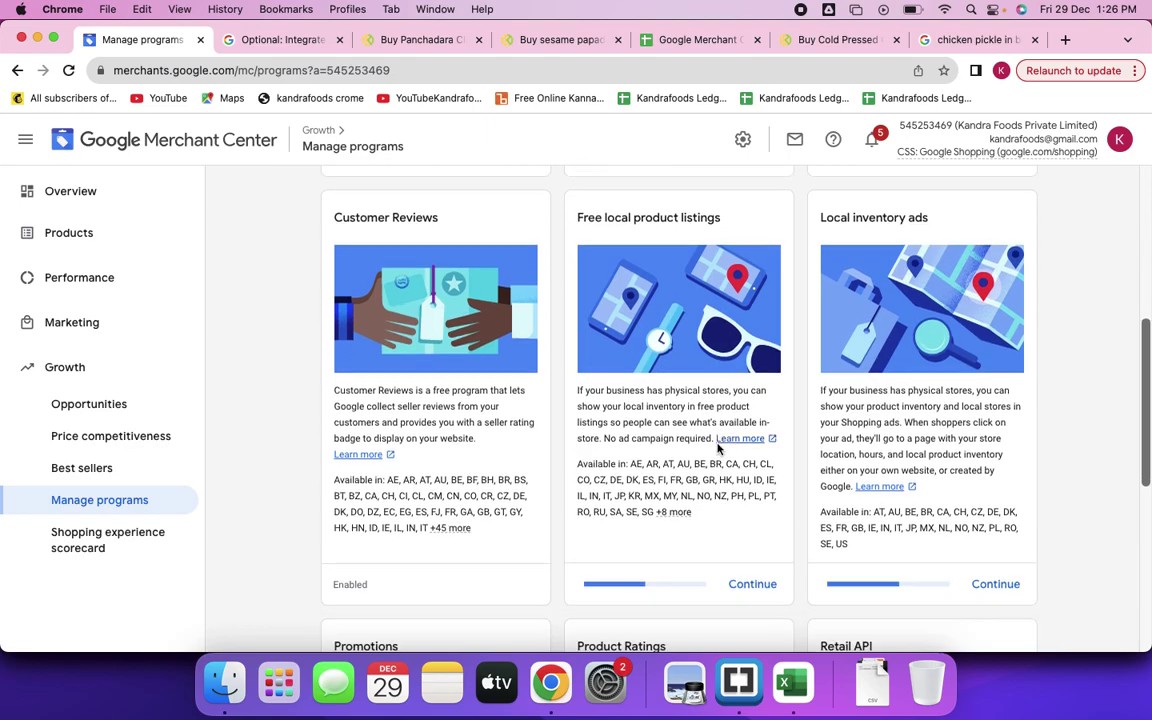
{"action": "scroll", "coordinate": [717, 446], "scroll_direction": "up", "scroll_amount": 1}
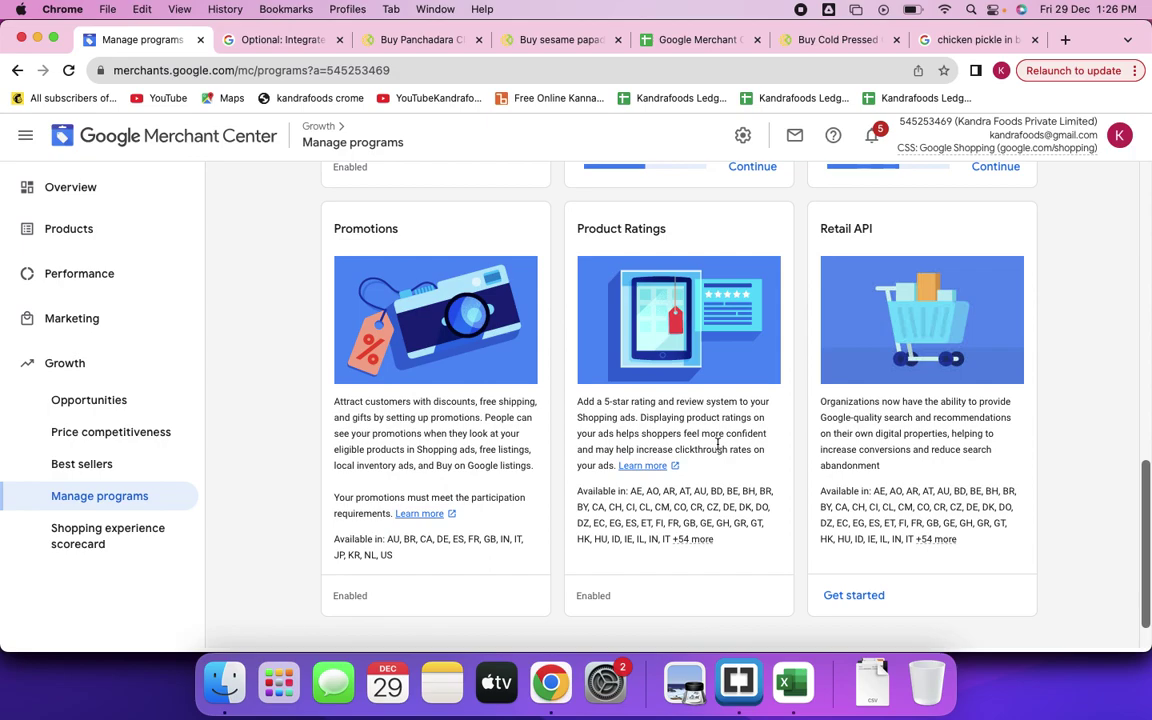
{"action": "scroll", "coordinate": [717, 446], "scroll_direction": "up", "scroll_amount": 1}
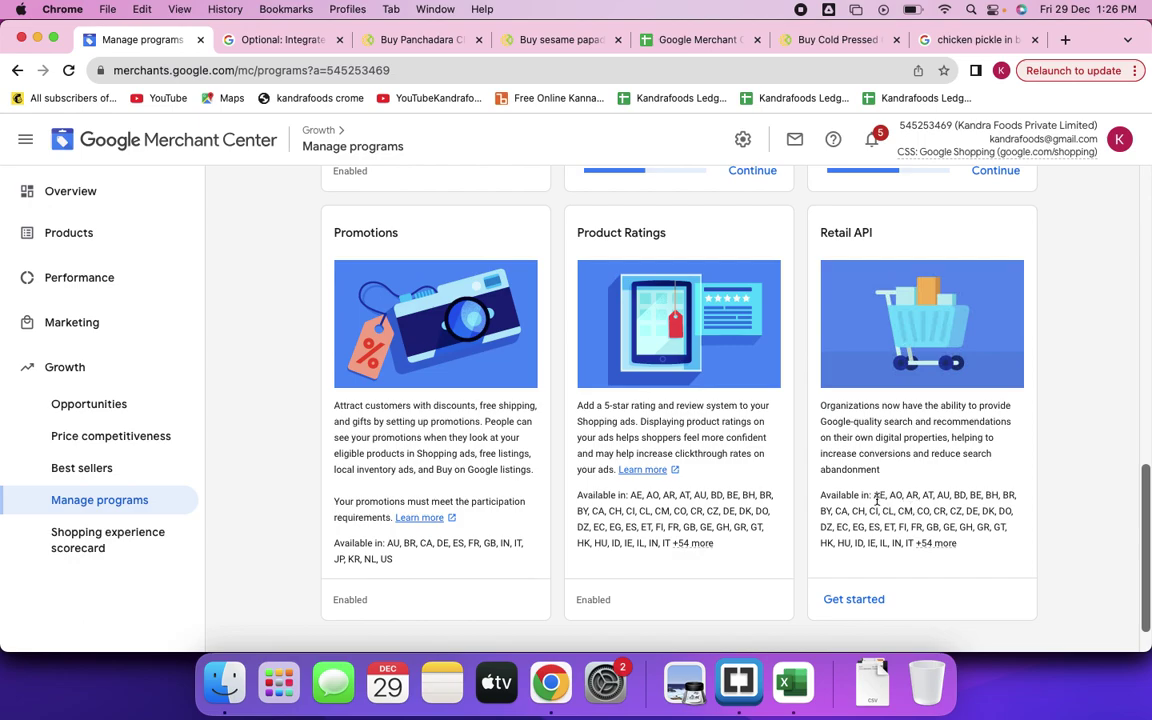
Highlight the availability countries of Retail API and Product Ratings and the Retail API description, and return to the first program cards.
{"action": "left_click_drag", "start_coordinate": [876, 497], "coordinate": [972, 548]}
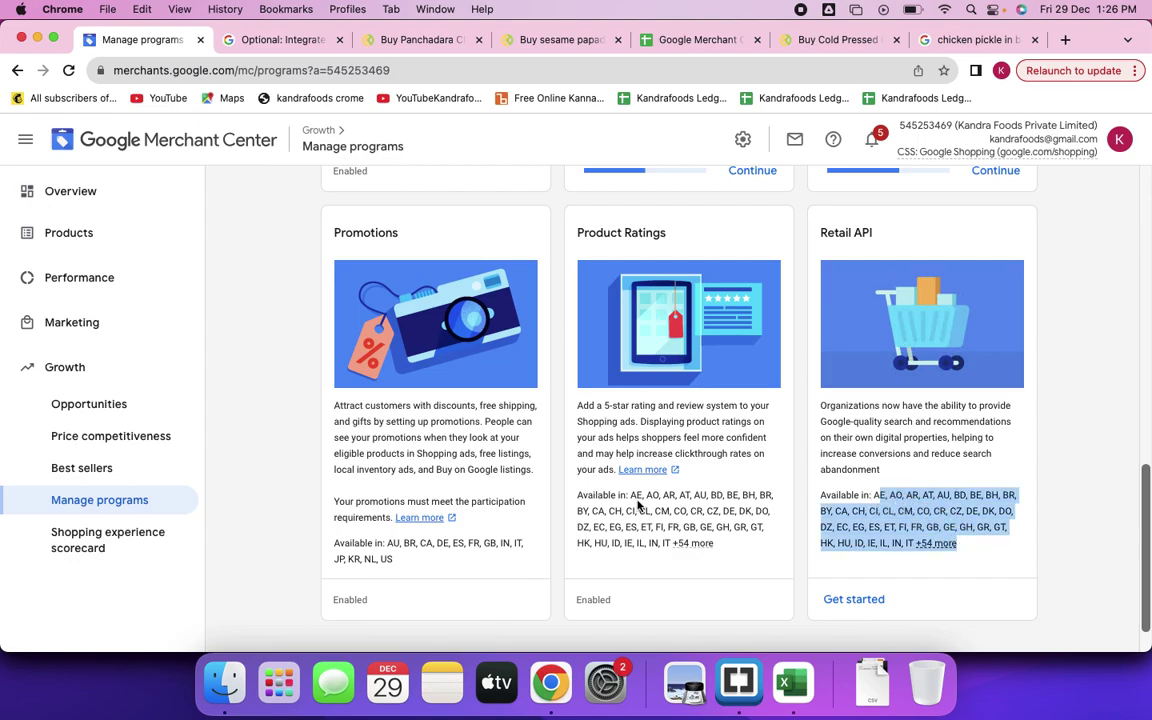
{"action": "left_click_drag", "start_coordinate": [630, 495], "coordinate": [710, 557]}
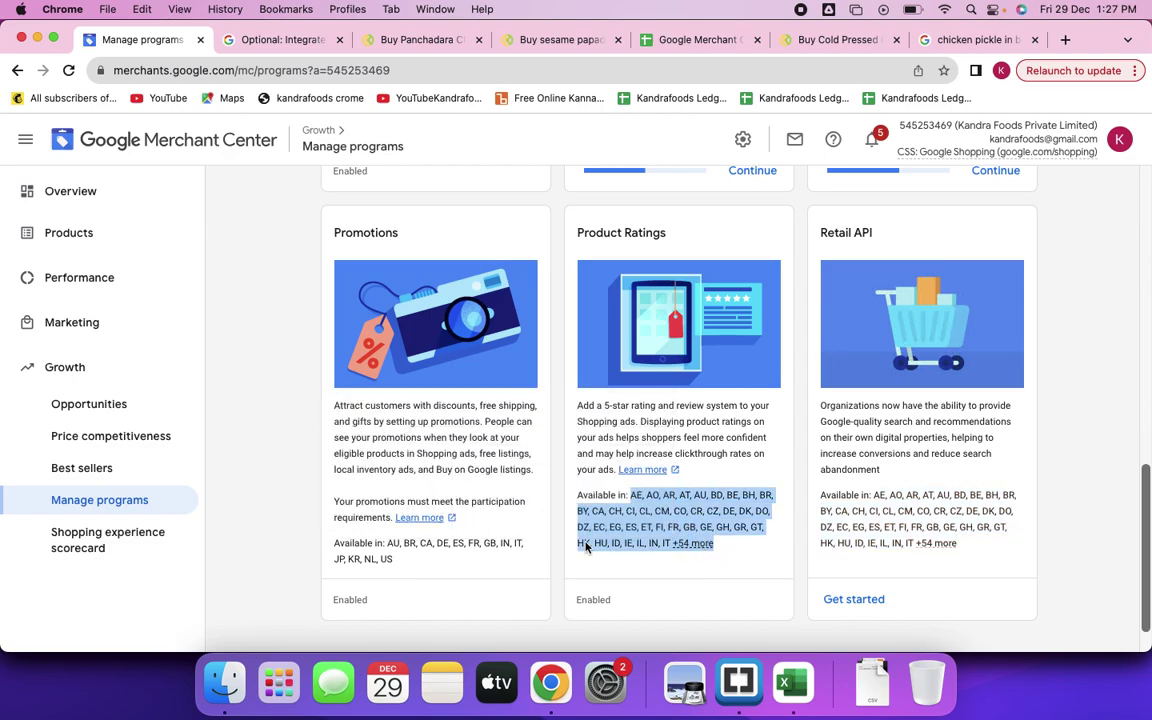
{"action": "left_click", "coordinate": [675, 580]}
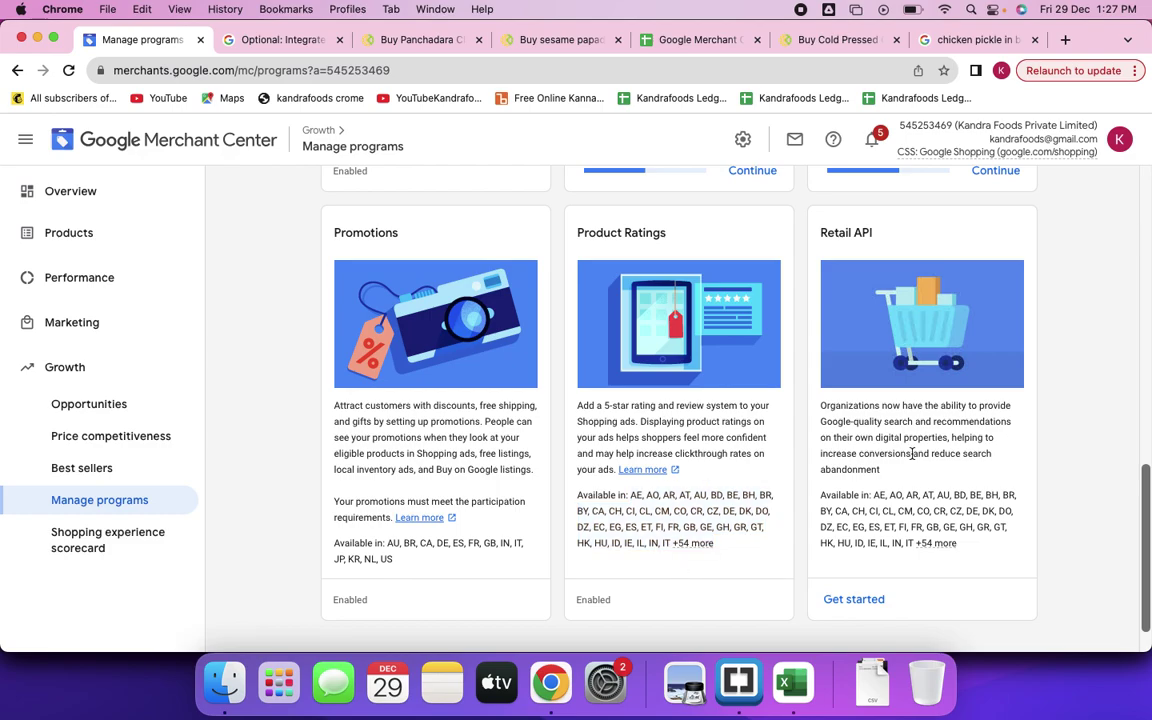
{"action": "left_click_drag", "start_coordinate": [822, 411], "coordinate": [955, 440]}
{"action": "left_click", "coordinate": [958, 441]}
{"action": "scroll", "coordinate": [988, 456], "scroll_direction": "up", "scroll_amount": 15}
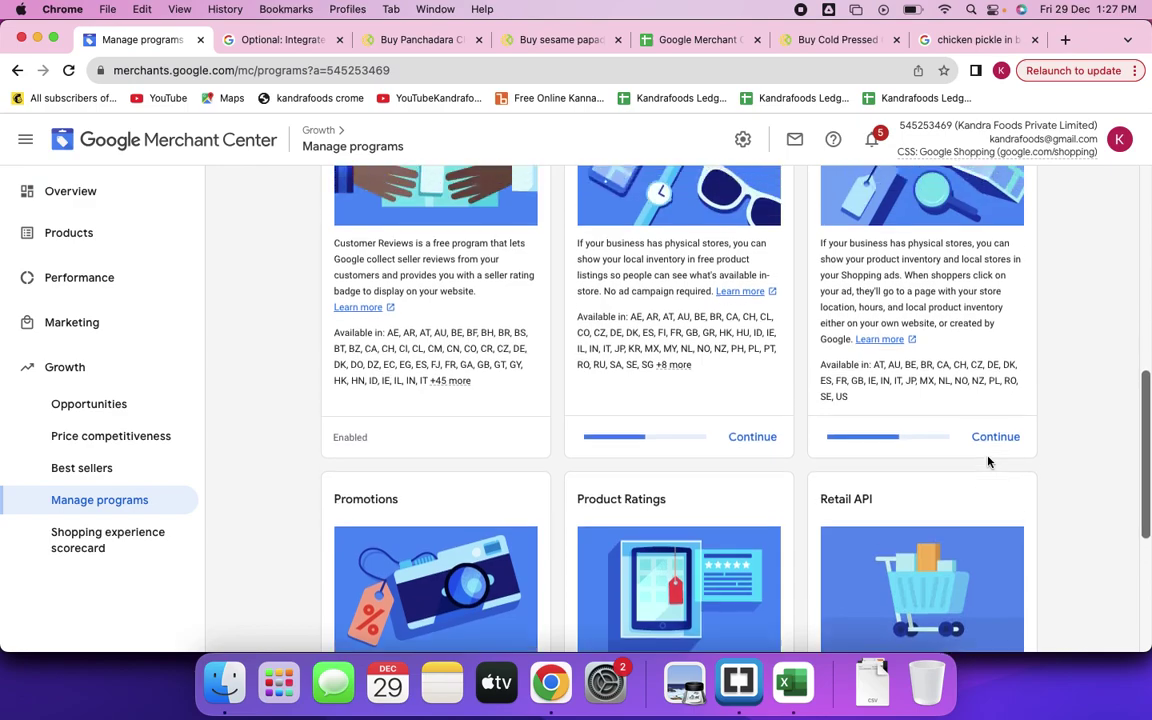
{"action": "scroll", "coordinate": [988, 461], "scroll_direction": "up", "scroll_amount": 2}
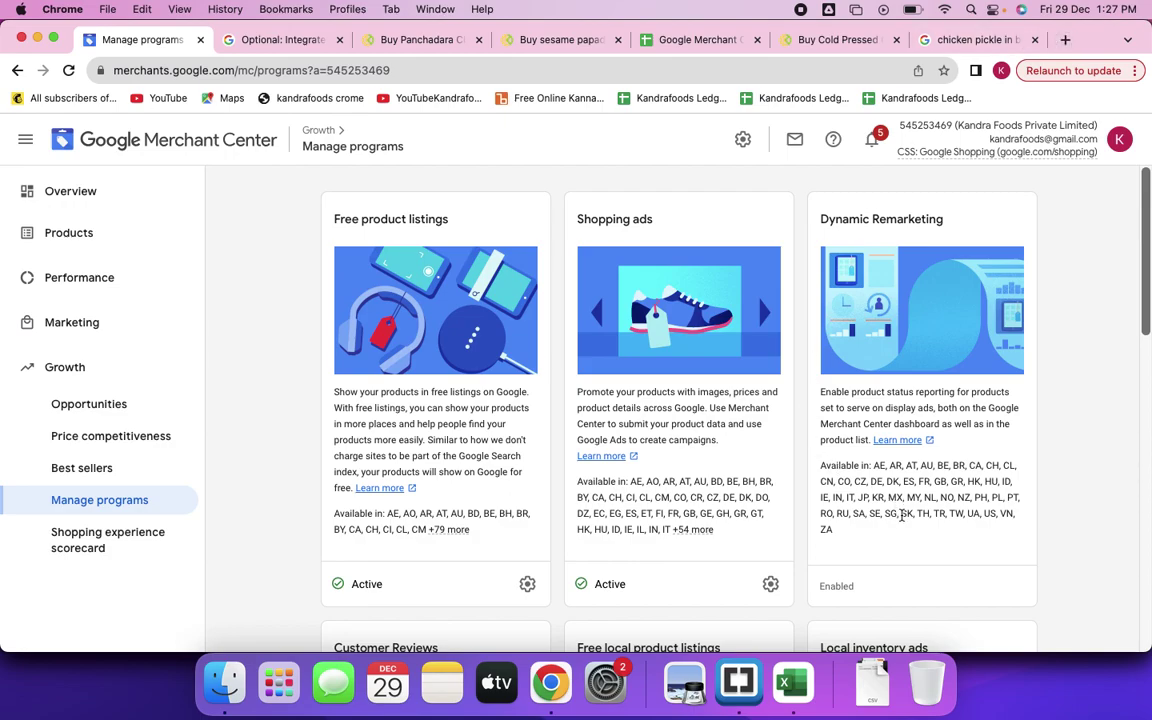
Search the web for "learnnthrive" in a new browser tab and open the learnnthrive.com website from the results.
{"action": "left_click", "coordinate": [1065, 40]}
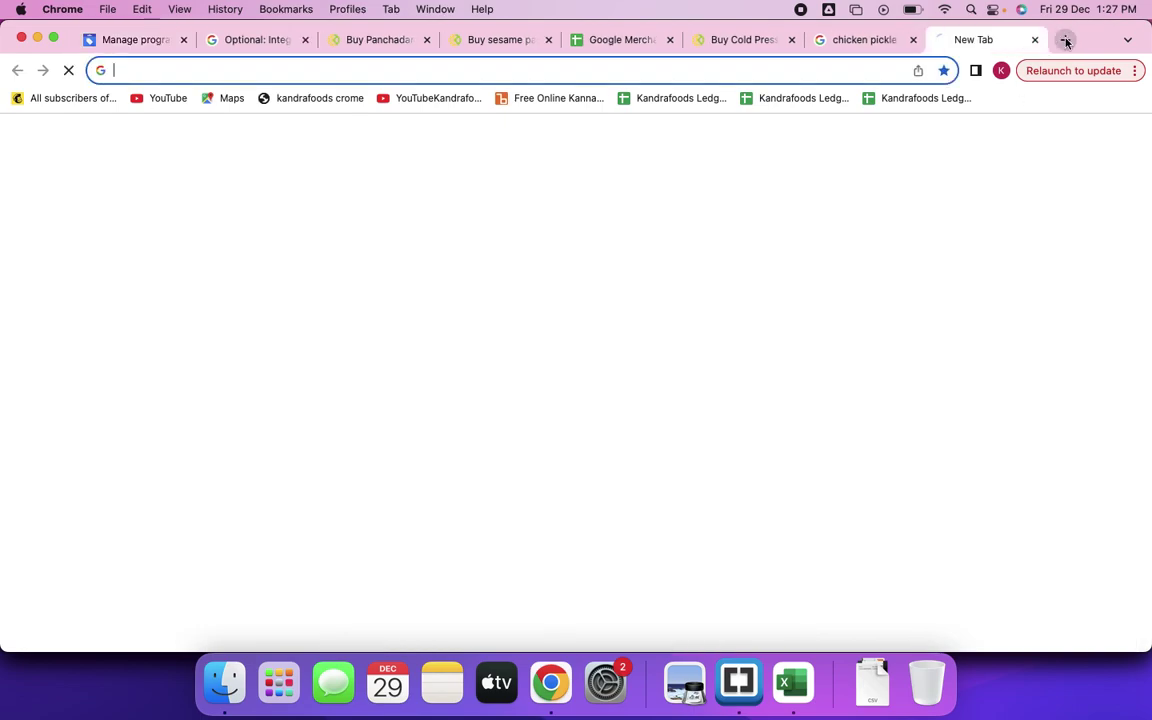
{"action": "type", "text": "learn"}
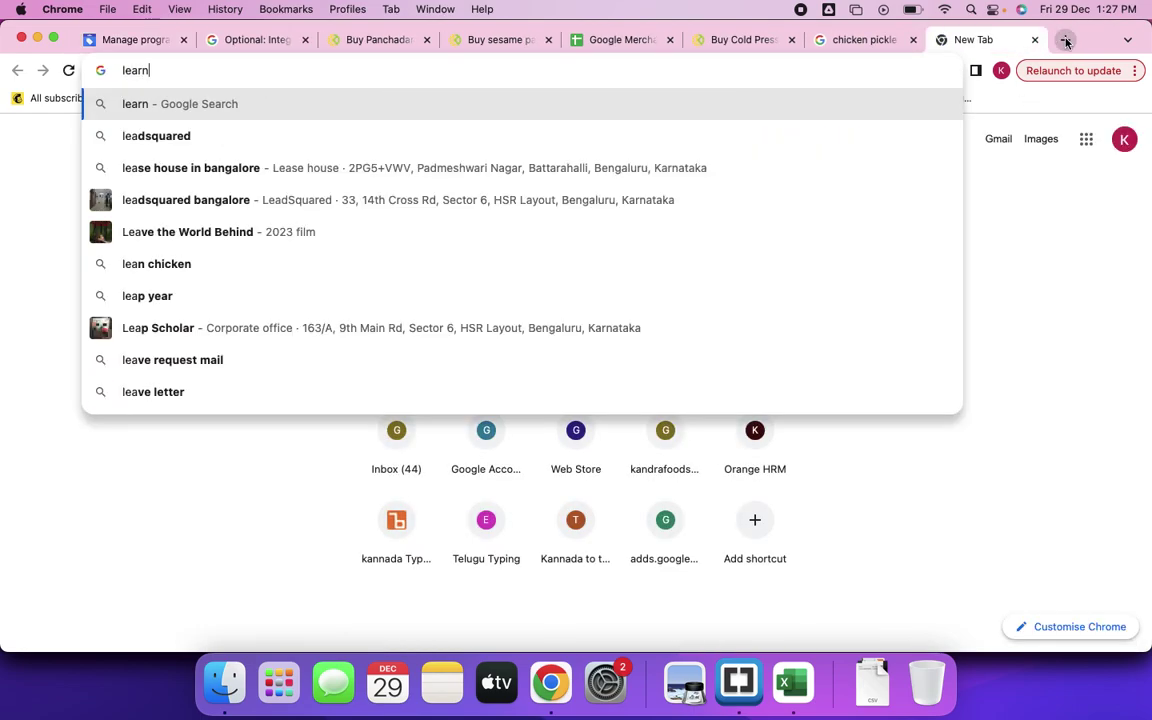
{"action": "type", "text": "nthri"}
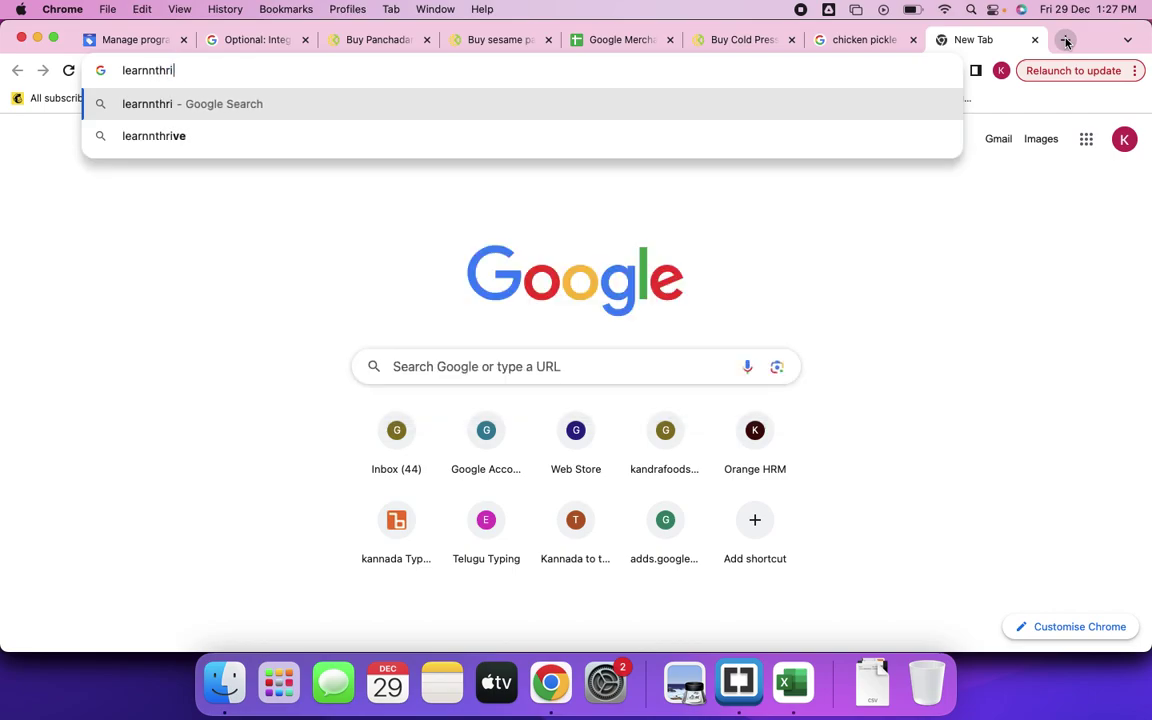
{"action": "type", "text": "ve"}
{"action": "key", "text": "Return"}
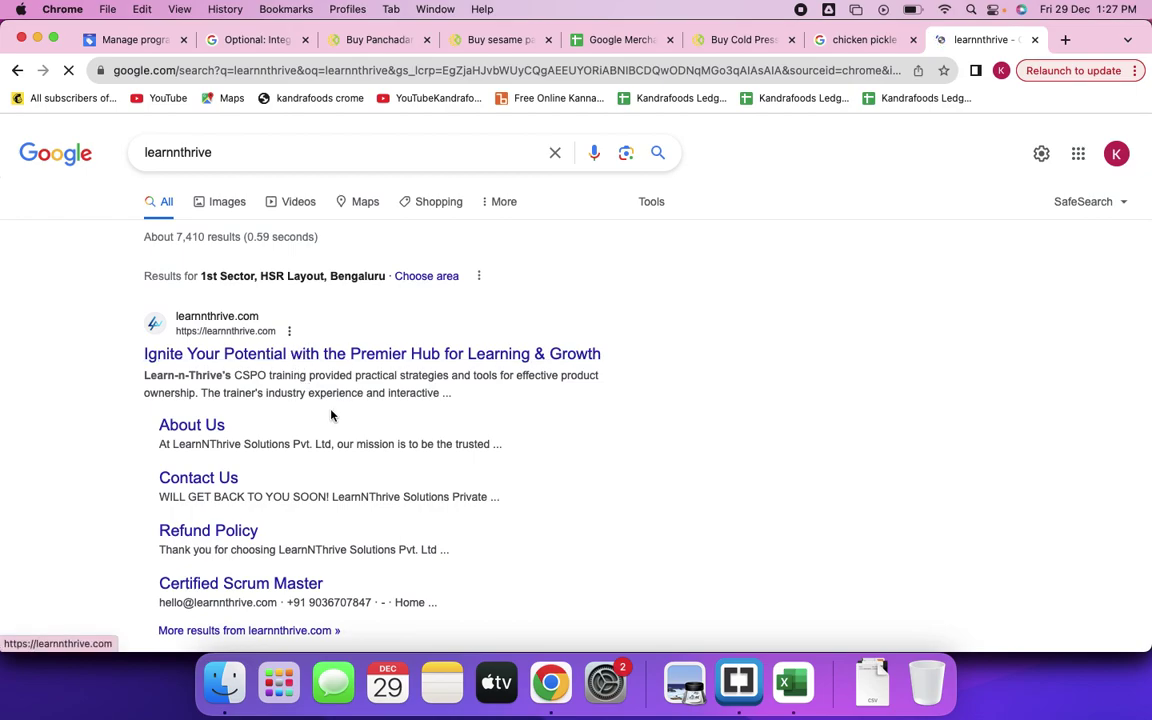
{"action": "scroll", "coordinate": [331, 413], "scroll_direction": "down", "scroll_amount": 3}
{"action": "scroll", "coordinate": [331, 414], "scroll_direction": "up", "scroll_amount": 2}
{"action": "scroll", "coordinate": [331, 414], "scroll_direction": "up", "scroll_amount": 1}
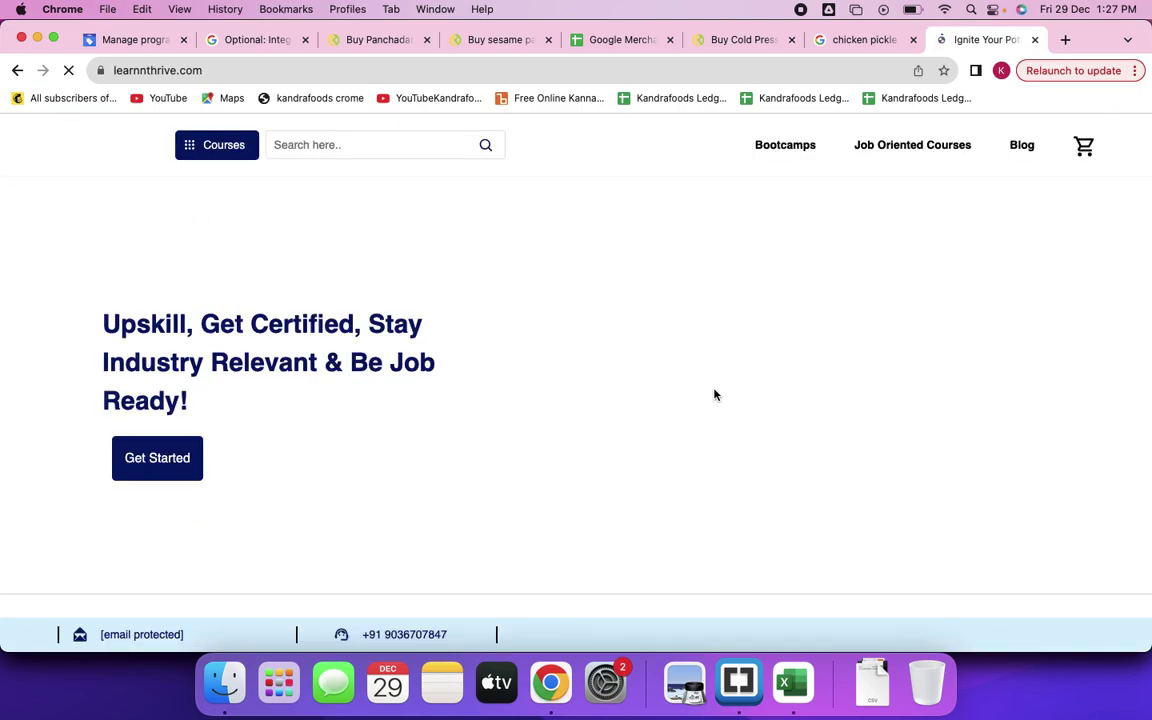
Dismiss the dark overlay on the LearnNThrive homepage and open the site's Search page from the footer's Resources links.
{"action": "scroll", "coordinate": [714, 394], "scroll_direction": "down", "scroll_amount": 10}
{"action": "scroll", "coordinate": [714, 394], "scroll_direction": "down", "scroll_amount": 5}
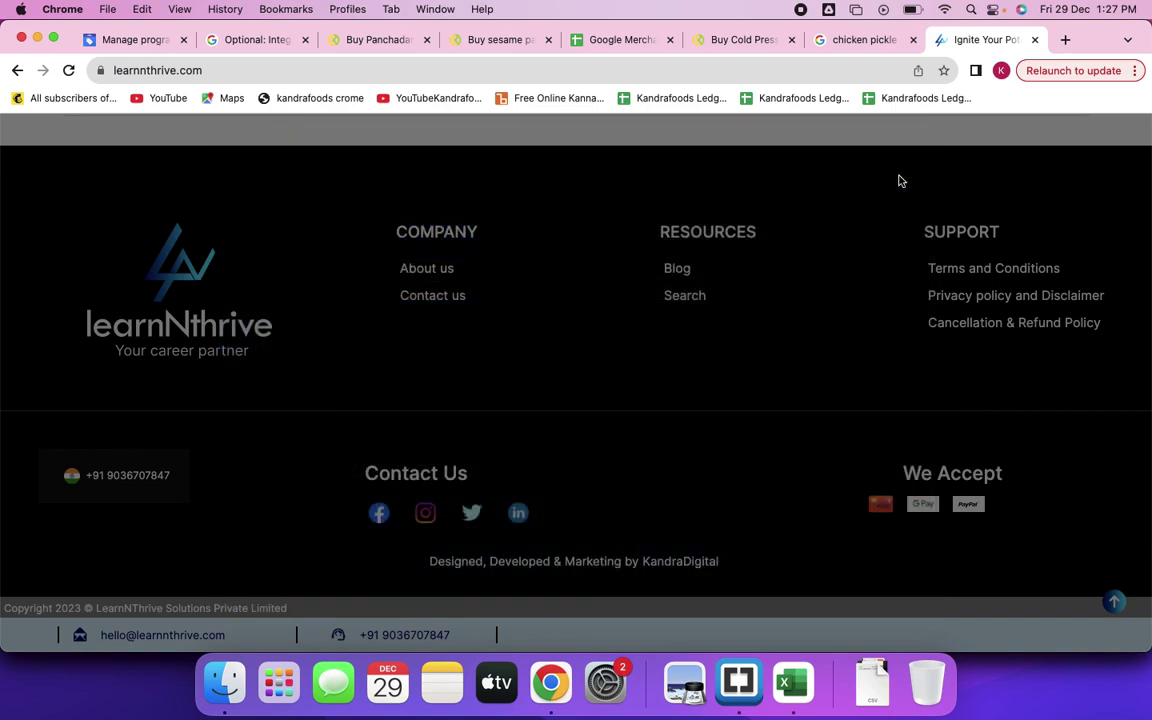
{"action": "left_click", "coordinate": [899, 174]}
{"action": "left_click", "coordinate": [679, 297]}
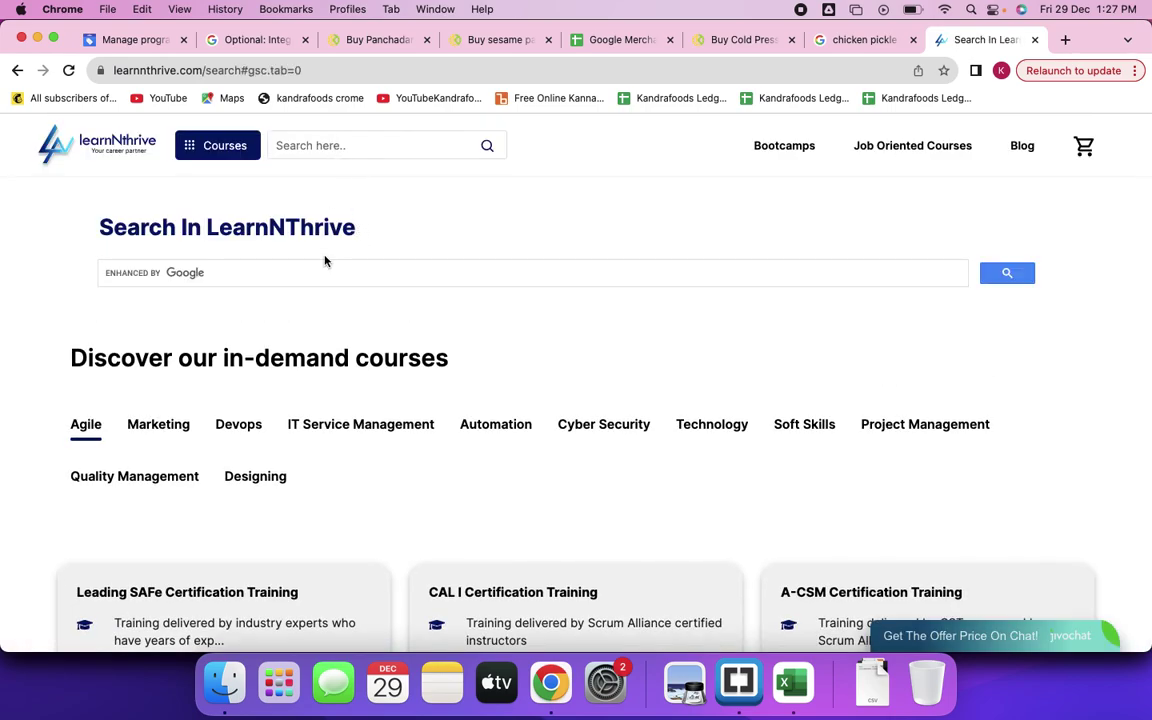
Search the LearnNThrive site for "csm".
{"action": "left_click", "coordinate": [321, 265]}
{"action": "type", "text": "csm"}
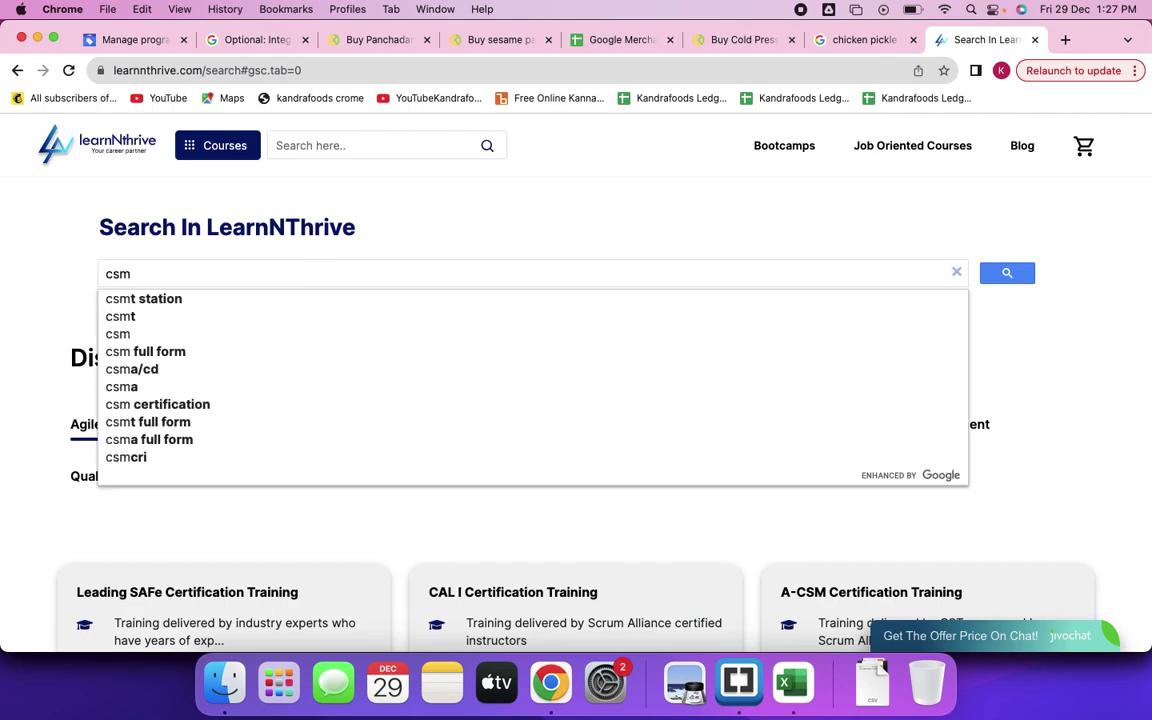
{"action": "key", "text": "Return"}
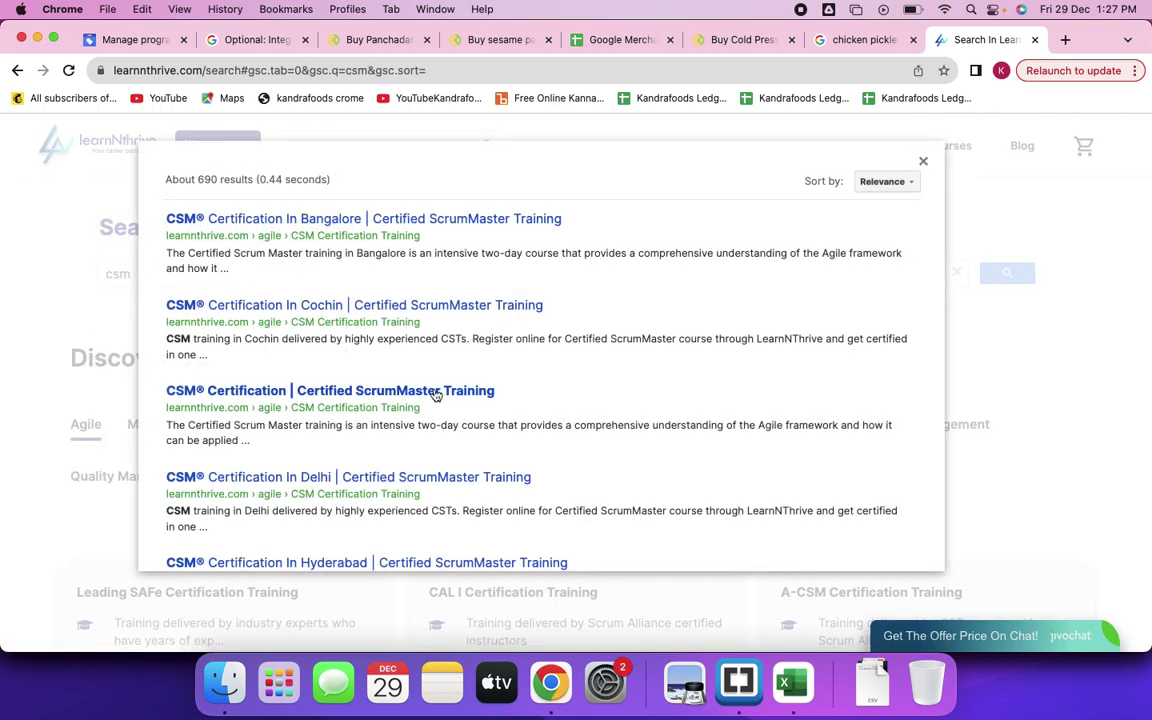
Look through the first page of "csm" search results, from the first entry to the last, and close the results.
{"action": "scroll", "coordinate": [436, 395], "scroll_direction": "down", "scroll_amount": 3}
{"action": "scroll", "coordinate": [436, 395], "scroll_direction": "down", "scroll_amount": 2}
{"action": "scroll", "coordinate": [436, 395], "scroll_direction": "up", "scroll_amount": 5}
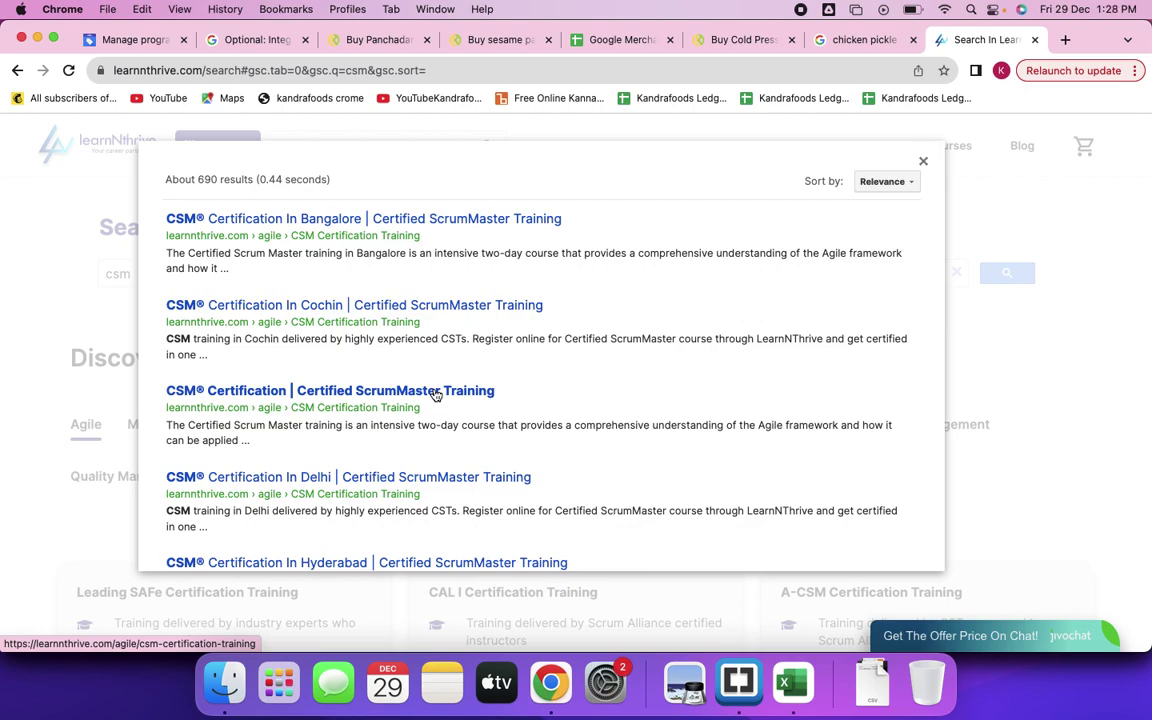
{"action": "scroll", "coordinate": [436, 395], "scroll_direction": "down", "scroll_amount": 1}
{"action": "scroll", "coordinate": [436, 395], "scroll_direction": "down", "scroll_amount": 6}
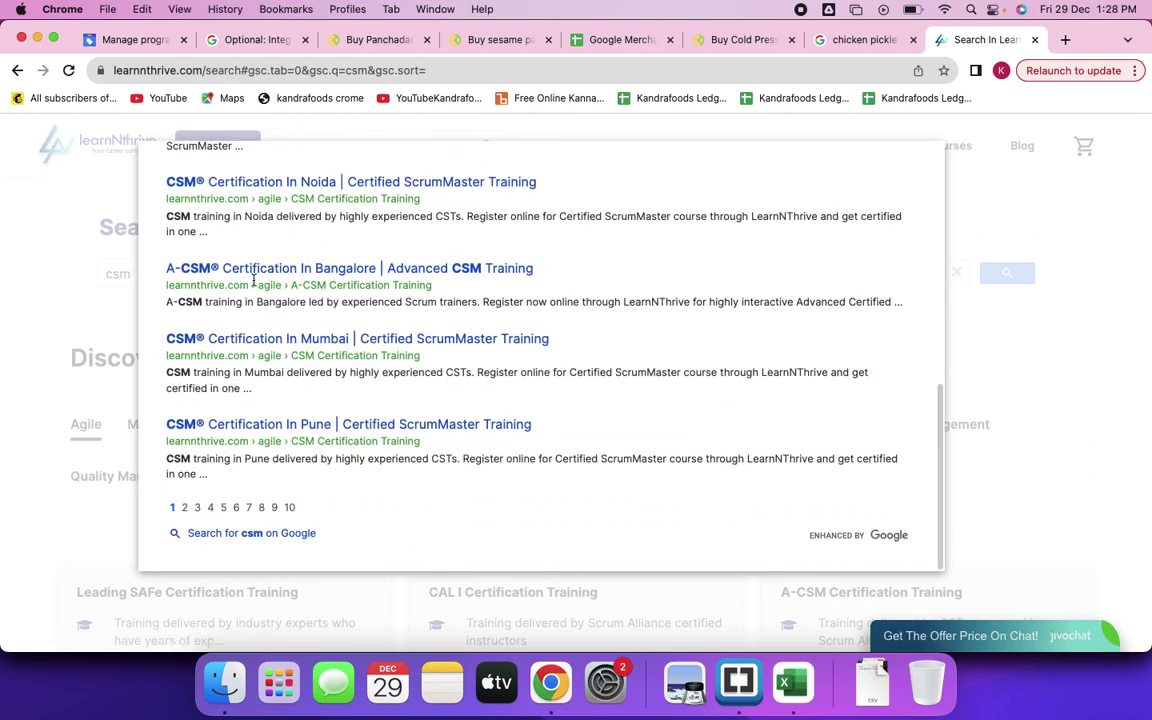
{"action": "scroll", "coordinate": [309, 293], "scroll_direction": "up", "scroll_amount": 10}
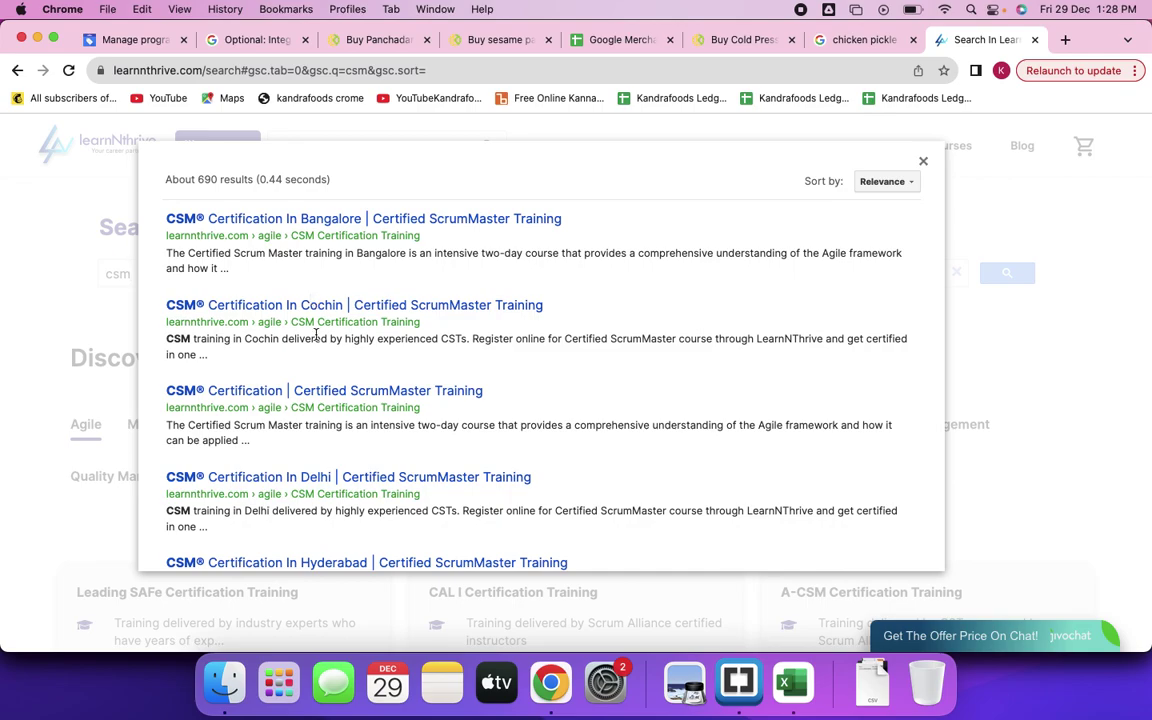
{"action": "scroll", "coordinate": [332, 380], "scroll_direction": "down", "scroll_amount": 8}
{"action": "scroll", "coordinate": [334, 377], "scroll_direction": "up", "scroll_amount": 10}
{"action": "left_click", "coordinate": [924, 162]}
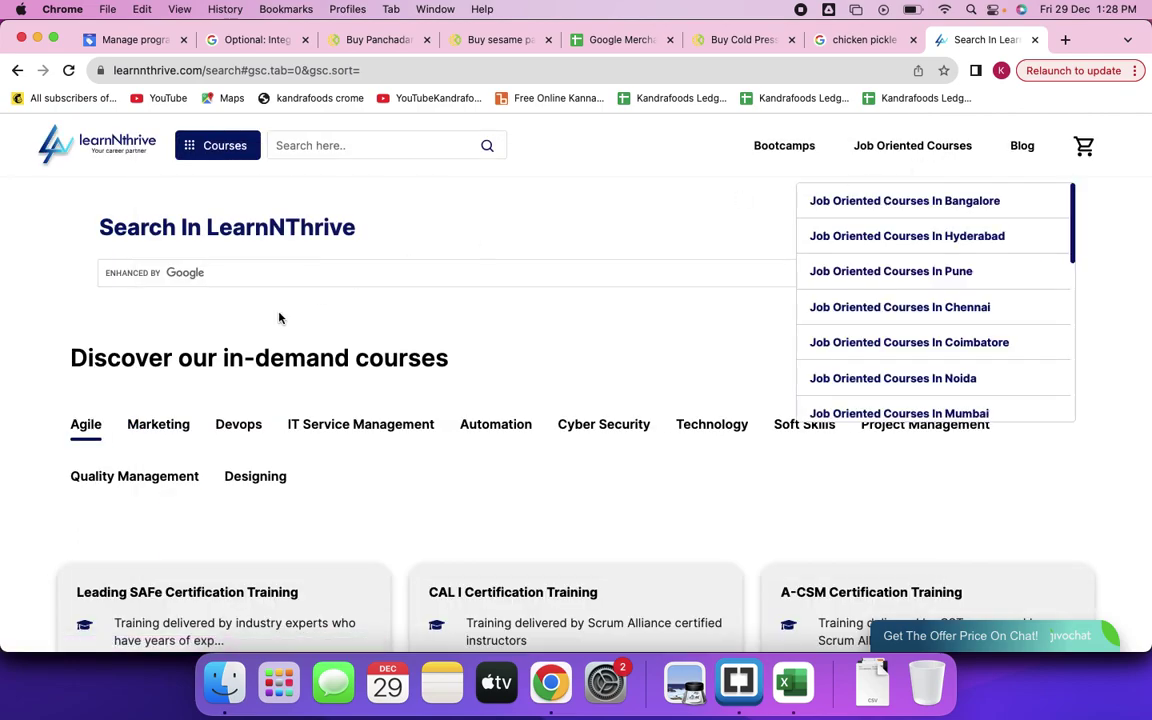
Search the LearnNThrive site for the suggested query "csm training and certification" and look through its results.
{"action": "left_click", "coordinate": [200, 272]}
{"action": "type", "text": "csm t"}
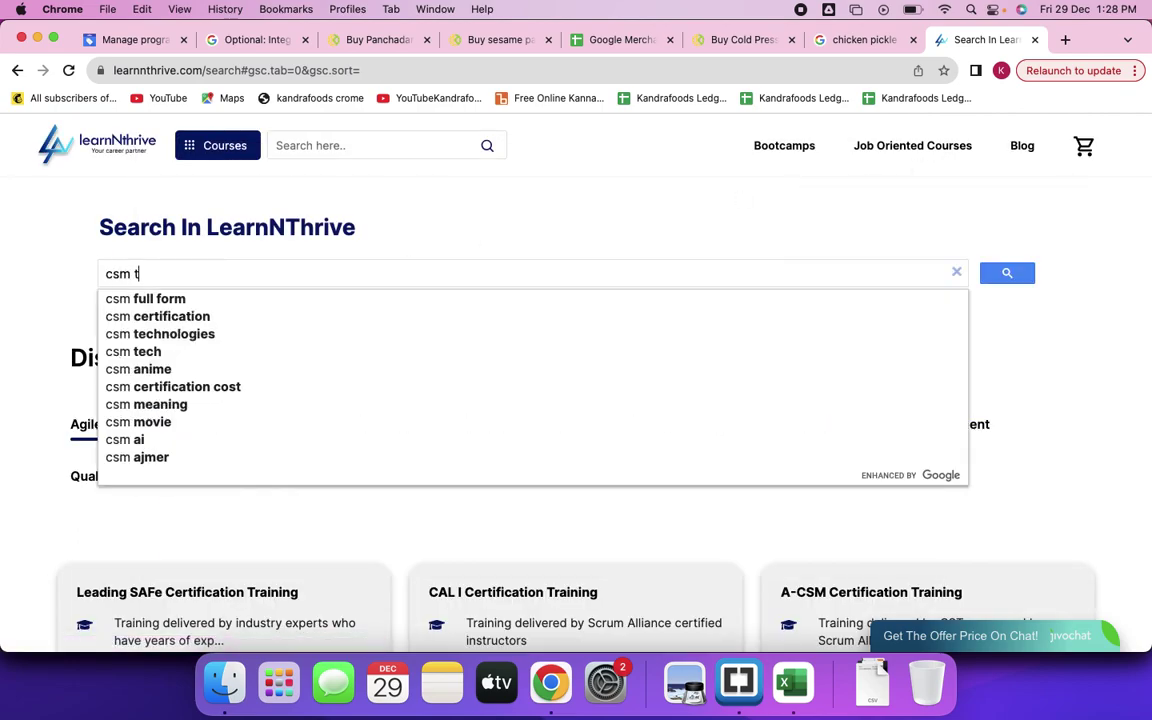
{"action": "type", "text": "raining"}
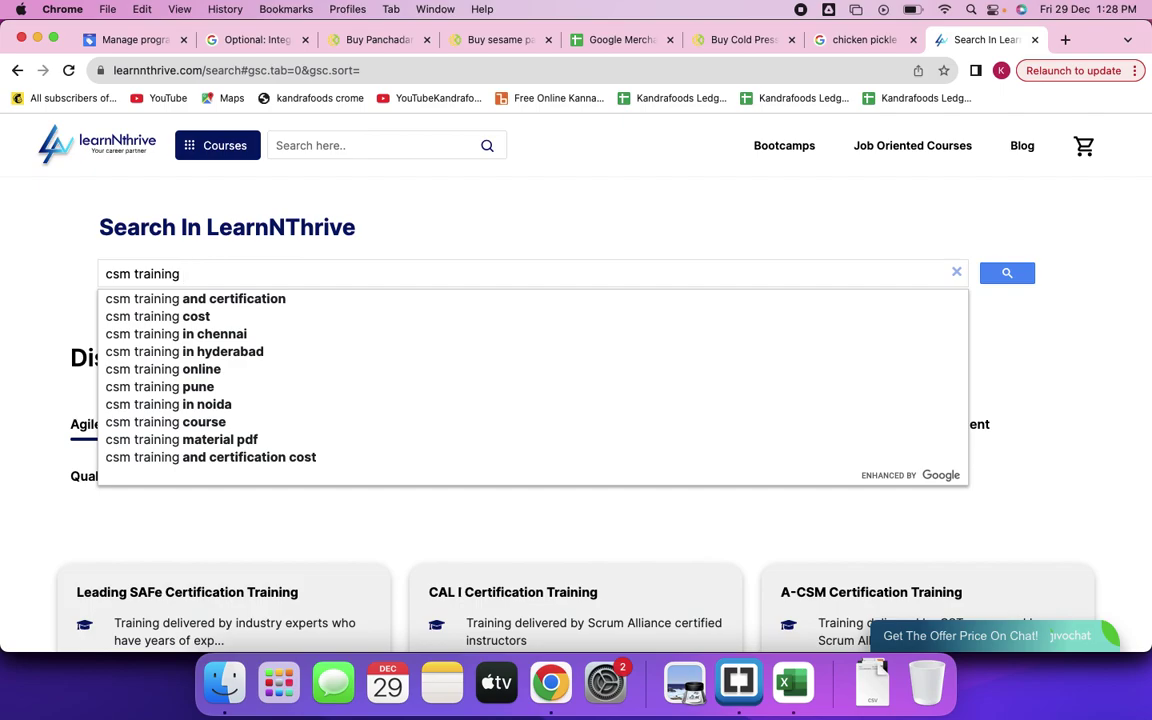
{"action": "key", "text": "Down"}
{"action": "key", "text": "Return"}
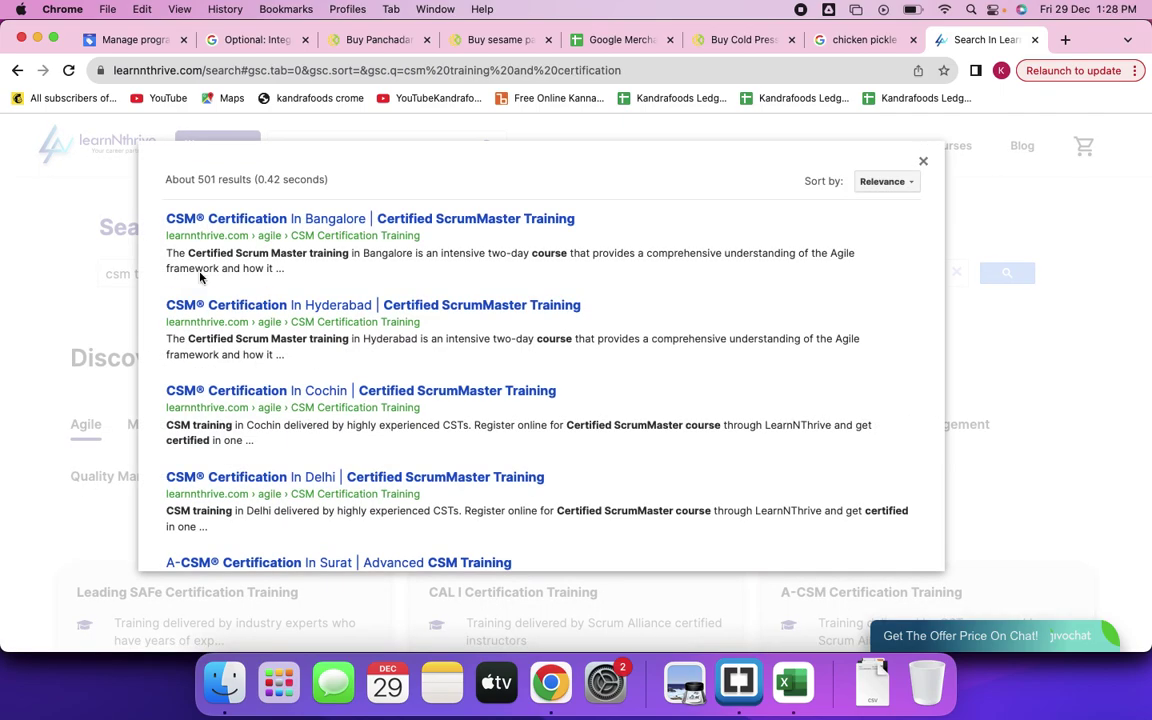
{"action": "scroll", "coordinate": [380, 362], "scroll_direction": "down", "scroll_amount": 5}
{"action": "scroll", "coordinate": [380, 362], "scroll_direction": "up", "scroll_amount": 5}
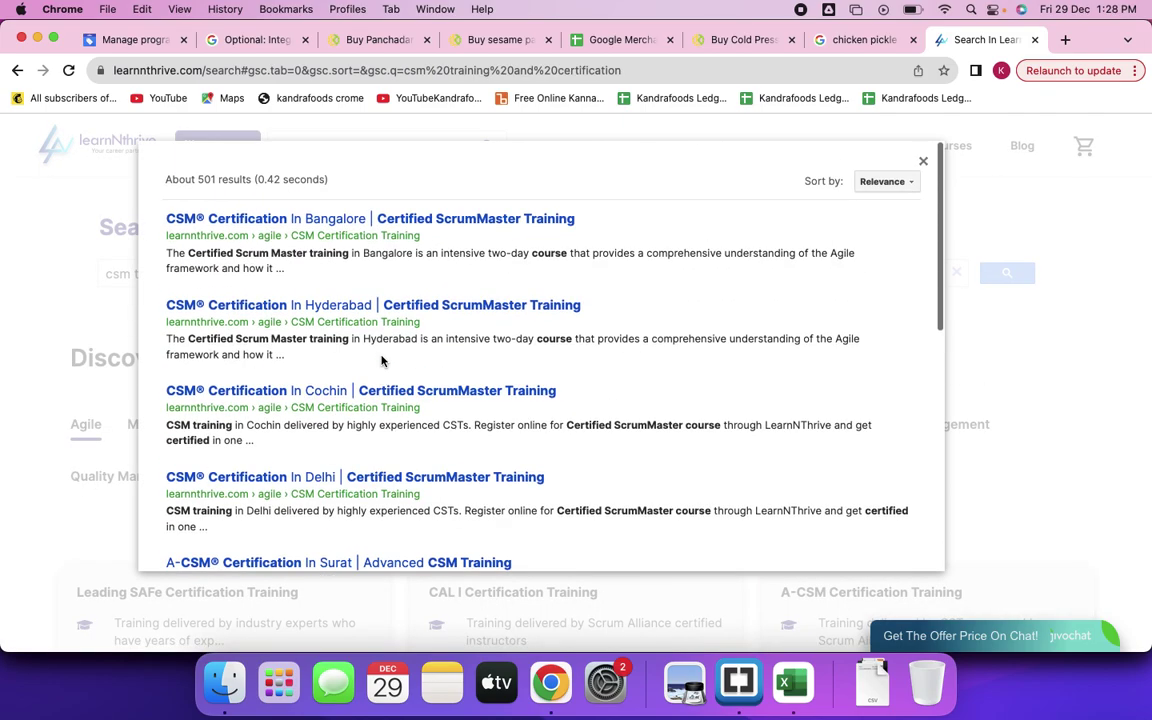
Close the current results, search the LearnNThrive site for "csm training in bangalore" and look through the first page of results.
{"action": "left_click", "coordinate": [69, 254]}
{"action": "left_click", "coordinate": [224, 265]}
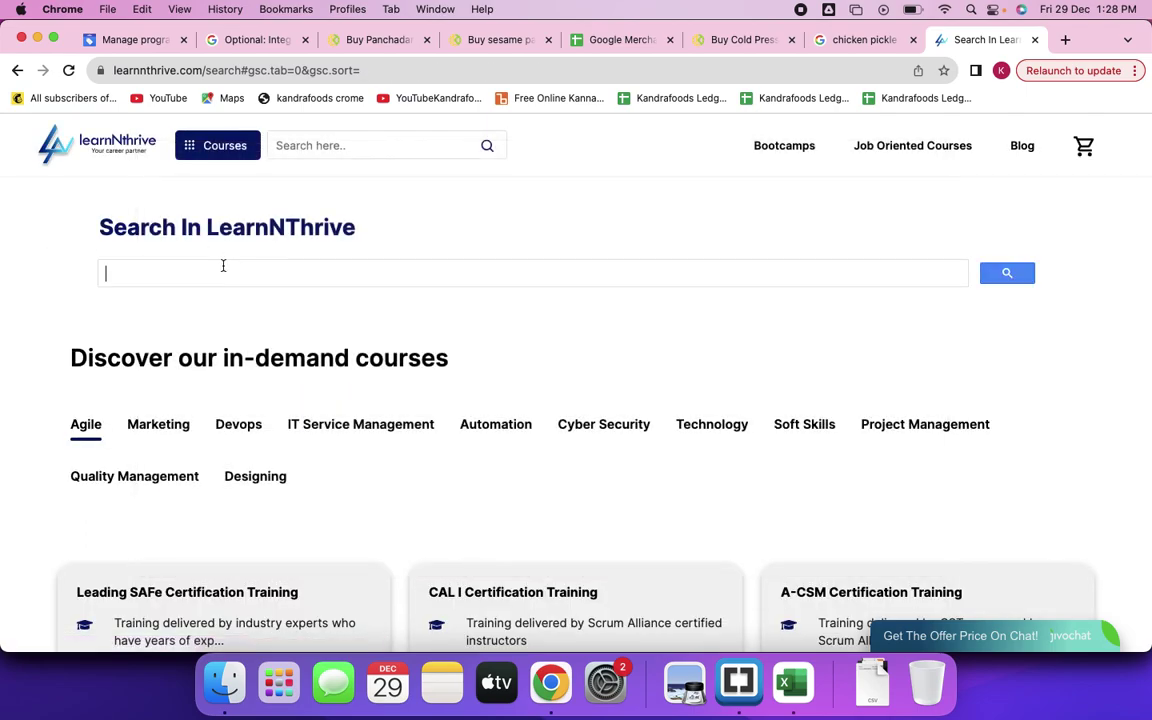
{"action": "type", "text": "csm trainn"}
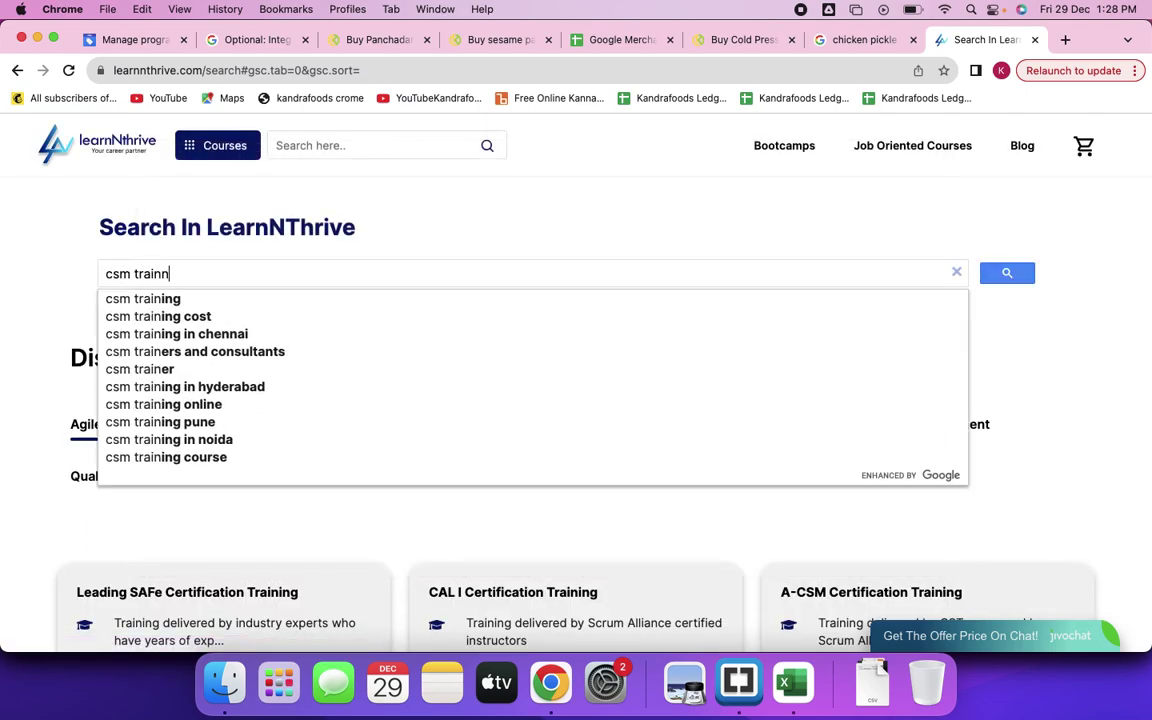
{"action": "key", "text": "BackSpace"}
{"action": "type", "text": "ing i"}
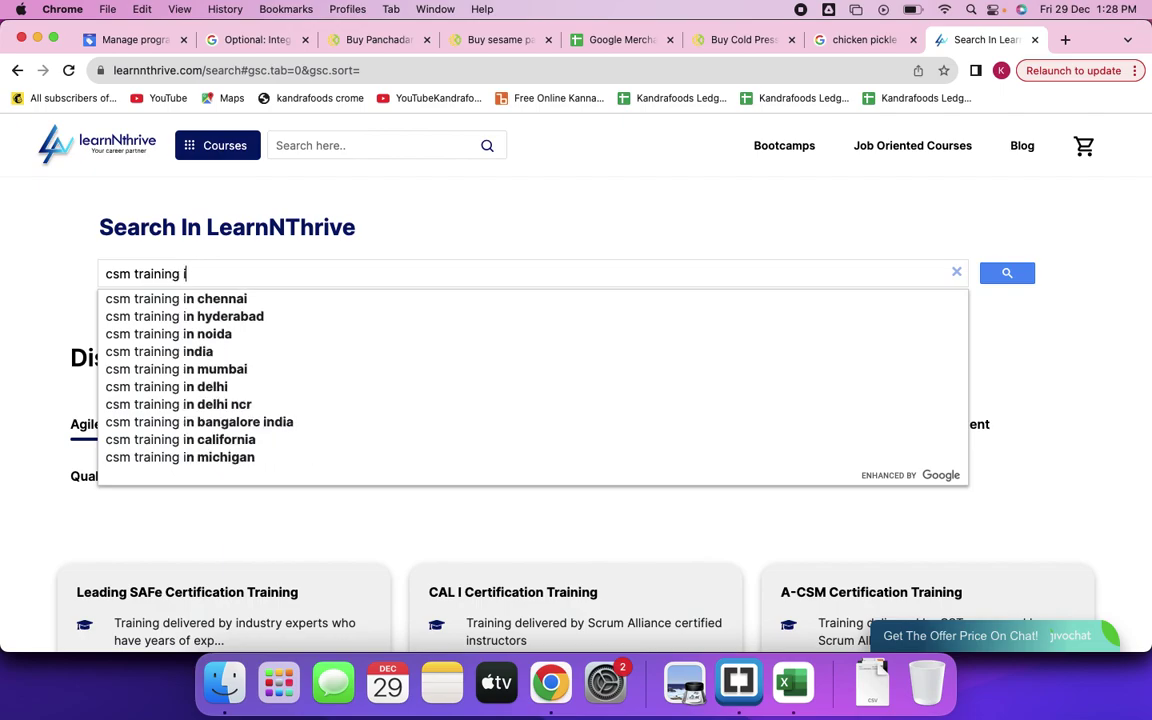
{"action": "type", "text": "n bangalore"}
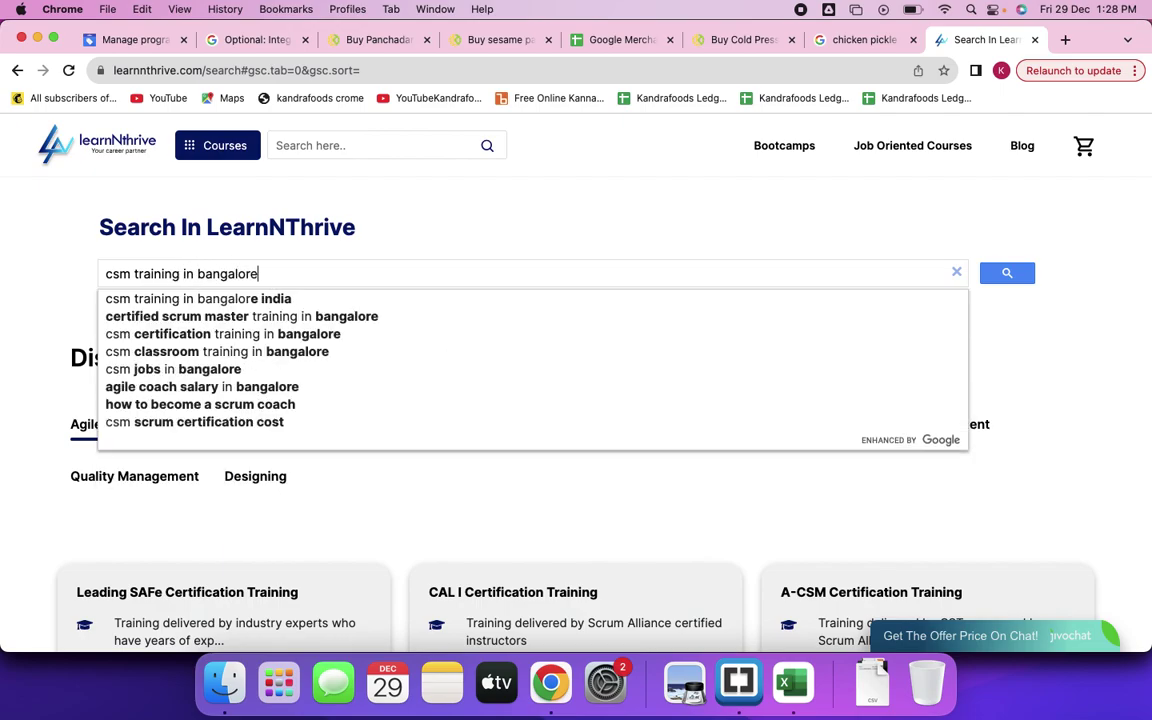
{"action": "key", "text": "Return"}
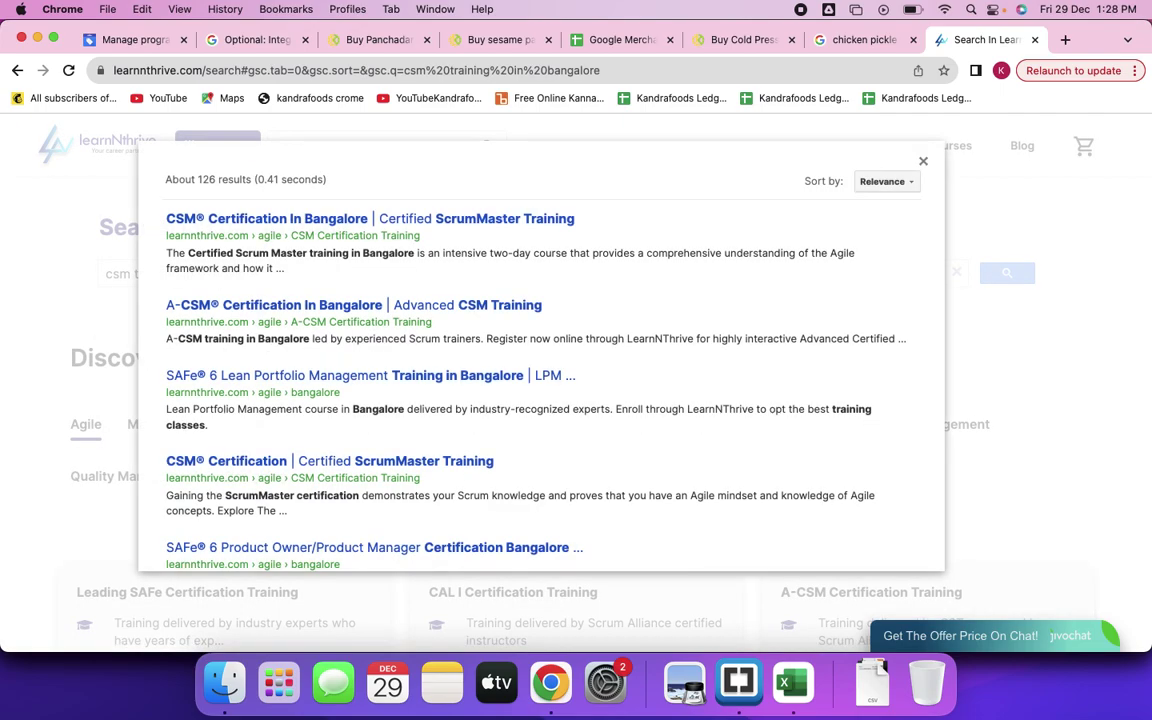
{"action": "scroll", "coordinate": [406, 337], "scroll_direction": "down", "scroll_amount": 8}
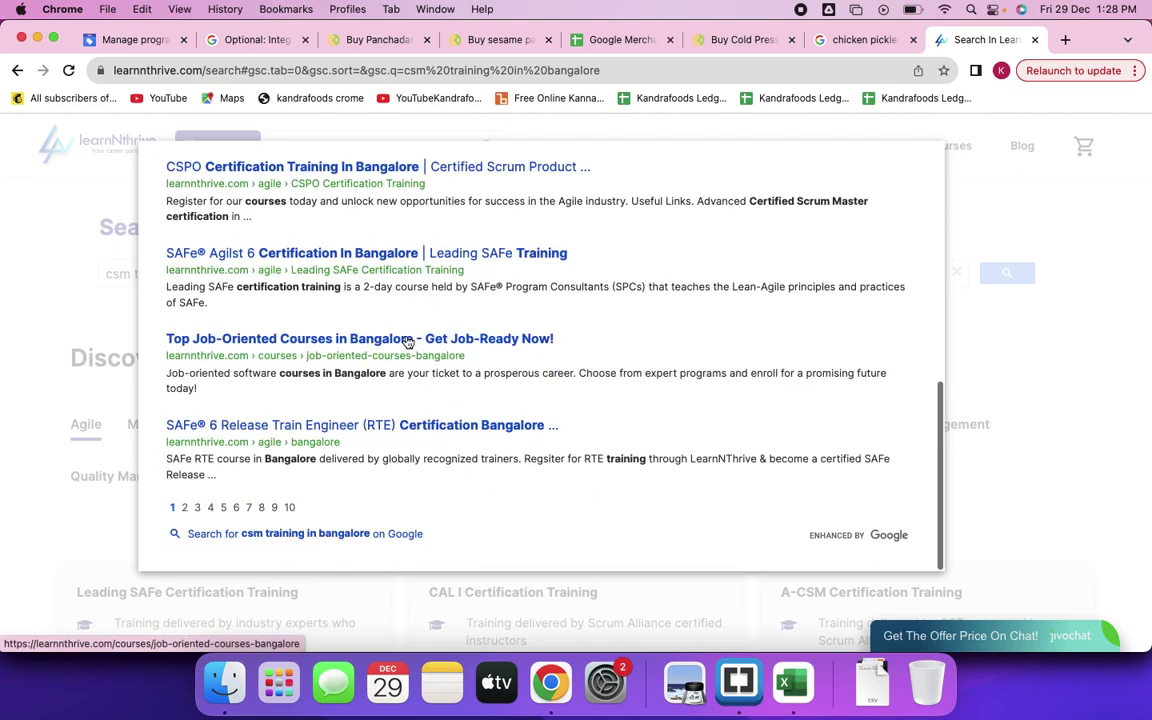
{"action": "scroll", "coordinate": [487, 393], "scroll_direction": "up", "scroll_amount": 8}
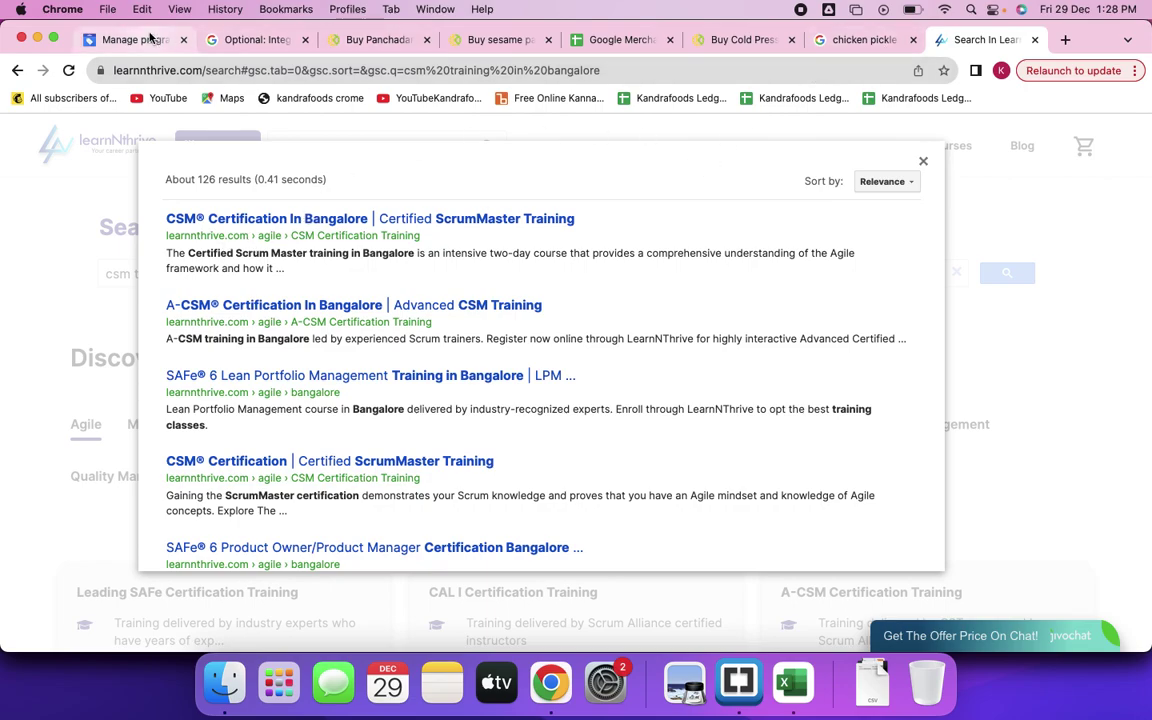
Return to Merchant Center's Manage programs page and view the Retail API program card.
{"action": "left_click", "coordinate": [150, 38]}
{"action": "scroll", "coordinate": [915, 440], "scroll_direction": "down", "scroll_amount": 2}
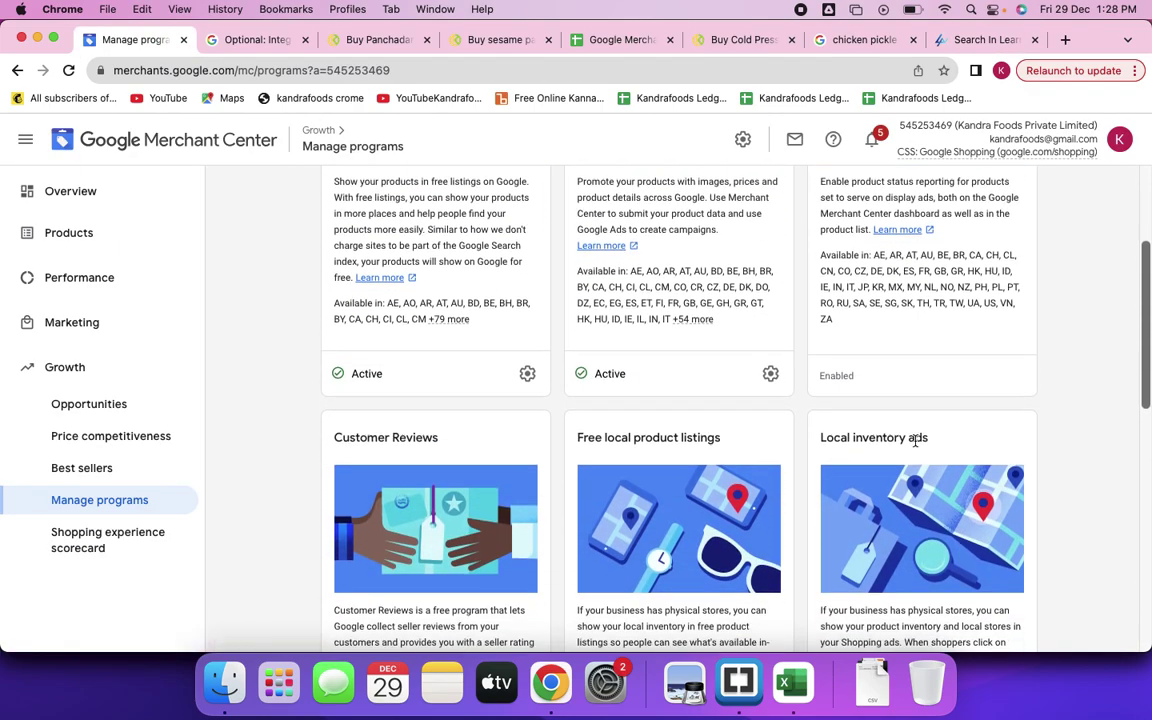
{"action": "scroll", "coordinate": [915, 440], "scroll_direction": "down", "scroll_amount": 5}
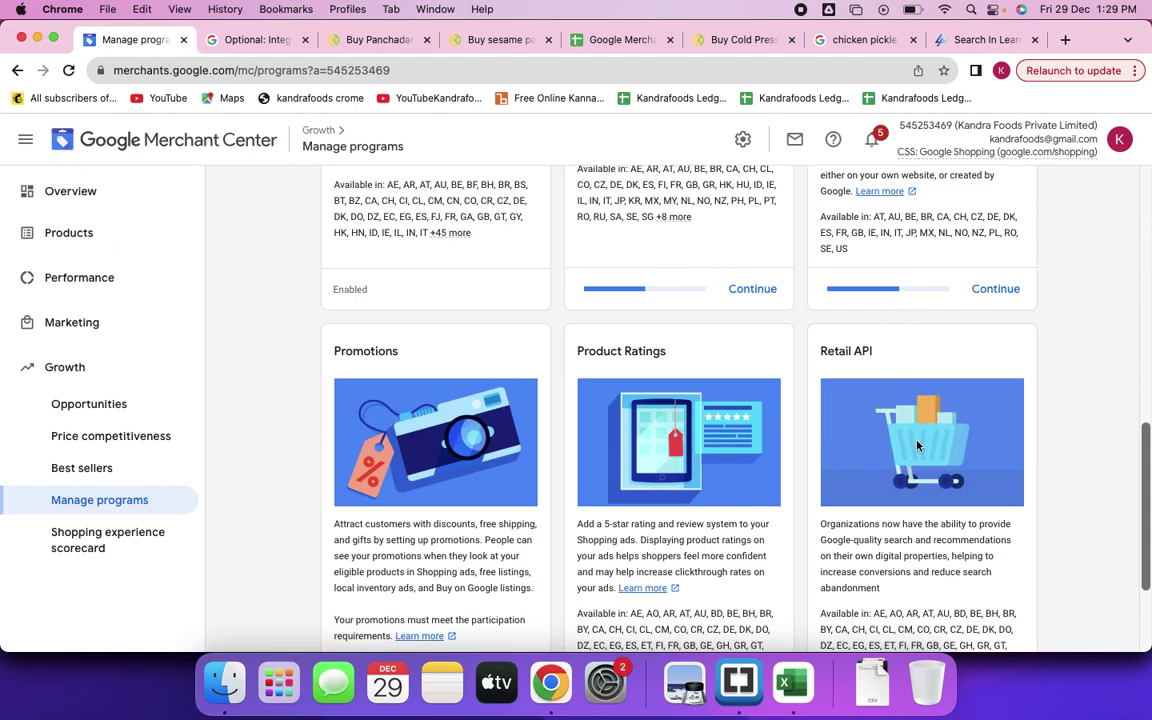
Go back to the LearnNThrive results for "csm training in bangalore" and look through them again.
{"action": "left_click", "coordinate": [955, 39]}
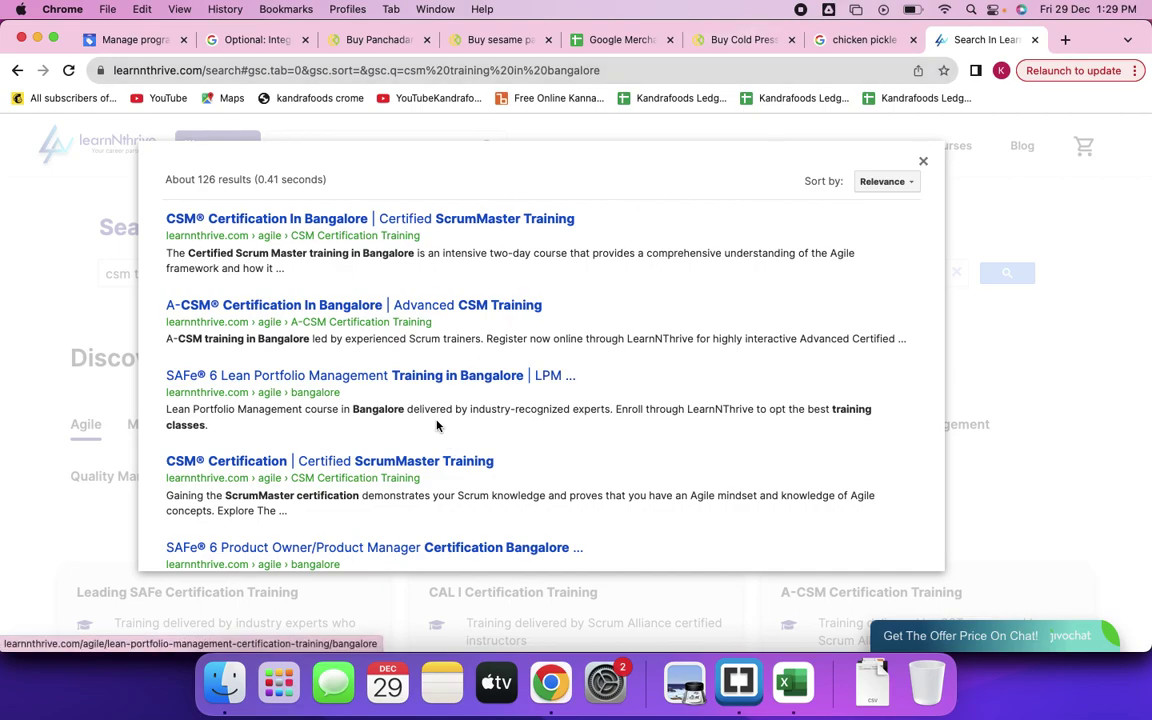
{"action": "scroll", "coordinate": [438, 425], "scroll_direction": "down", "scroll_amount": 5}
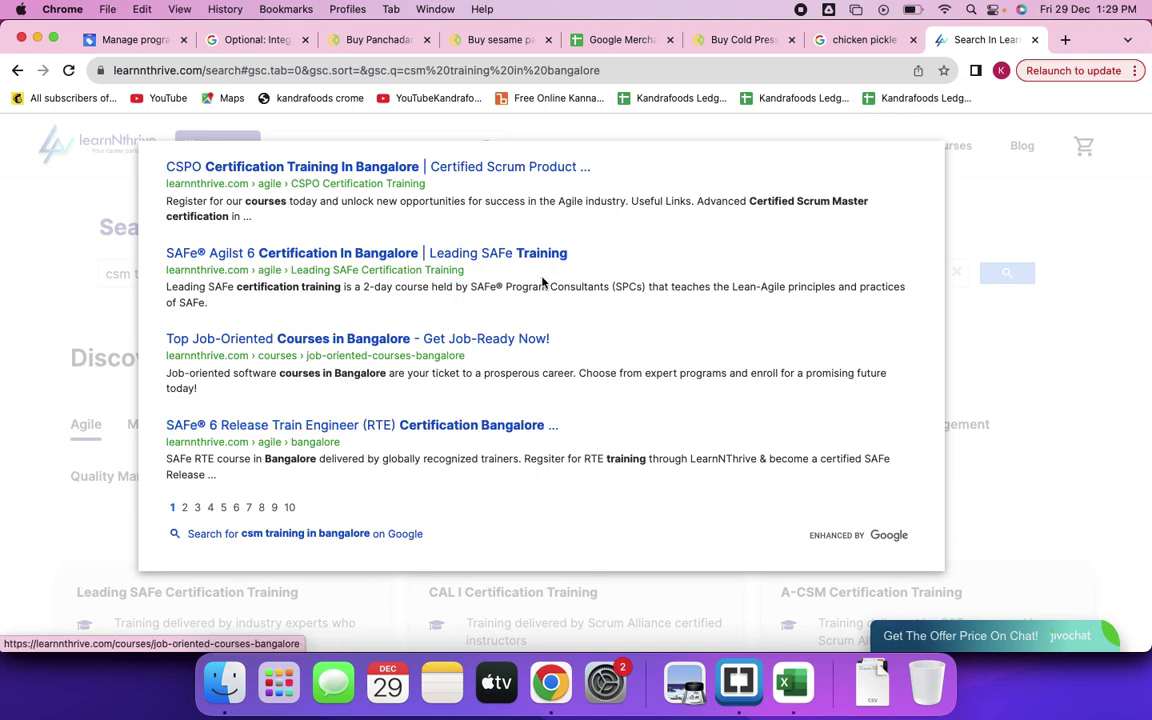
{"action": "scroll", "coordinate": [541, 283], "scroll_direction": "up", "scroll_amount": 10}
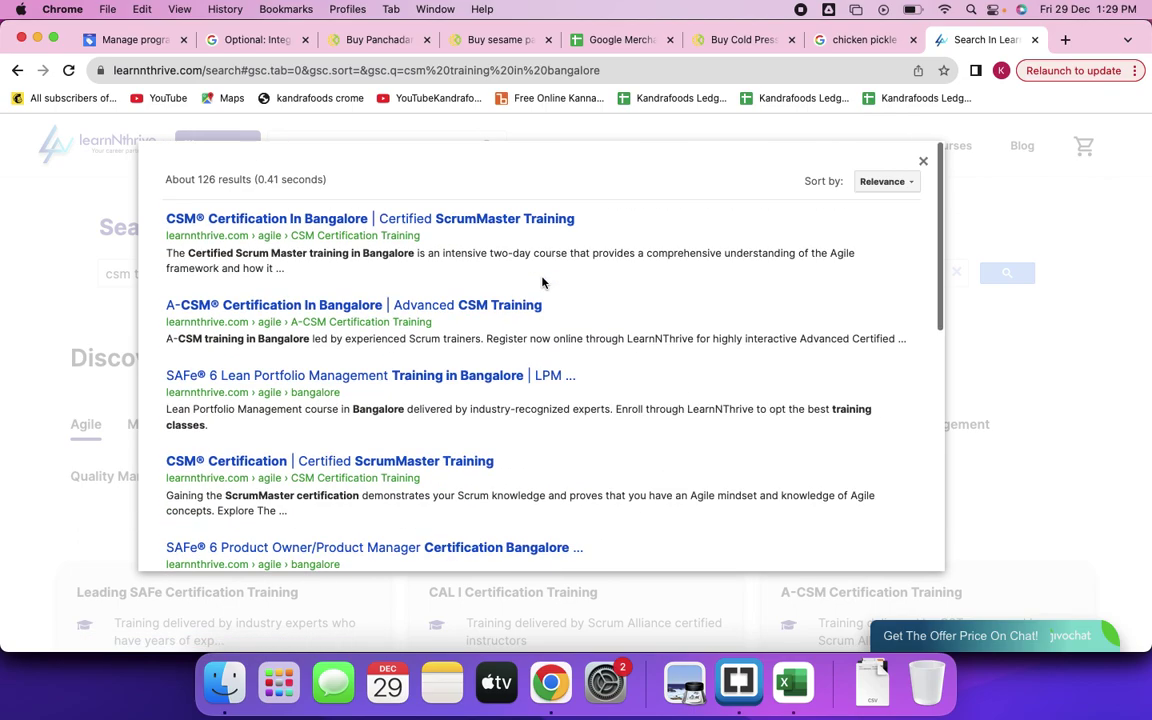
Open Growth's Shopping experience scorecard in Merchant Center, look over the page and check its country selection.
{"action": "left_click", "coordinate": [130, 39]}
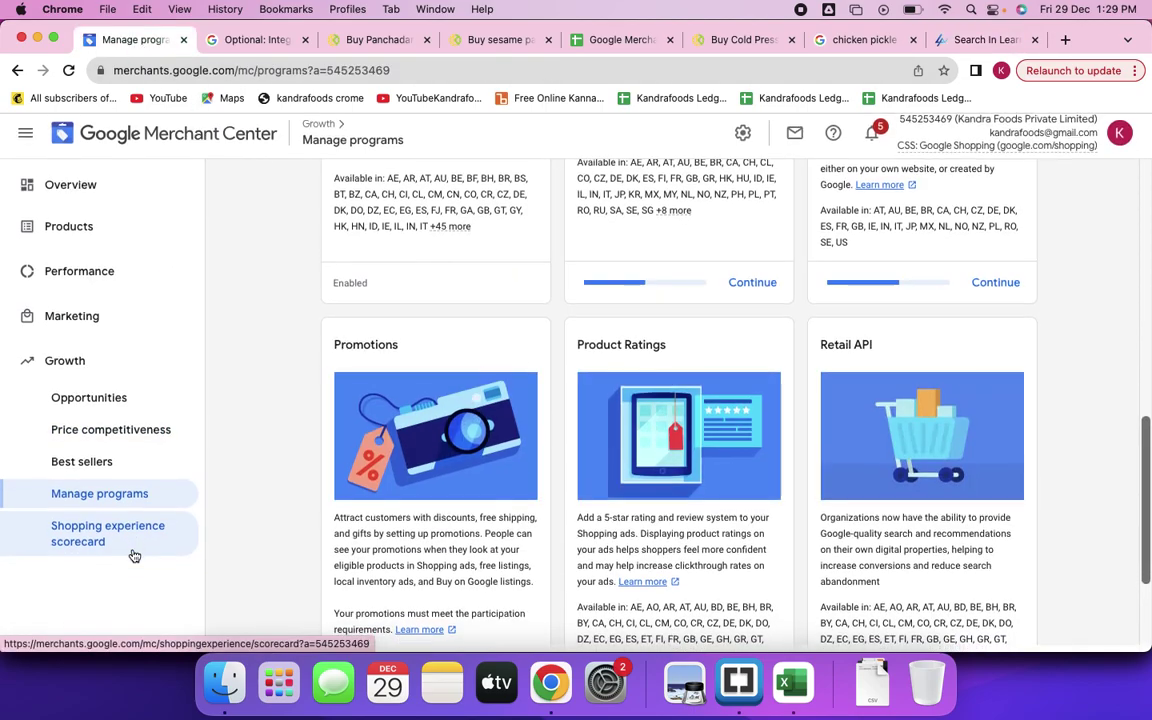
{"action": "left_click", "coordinate": [107, 553]}
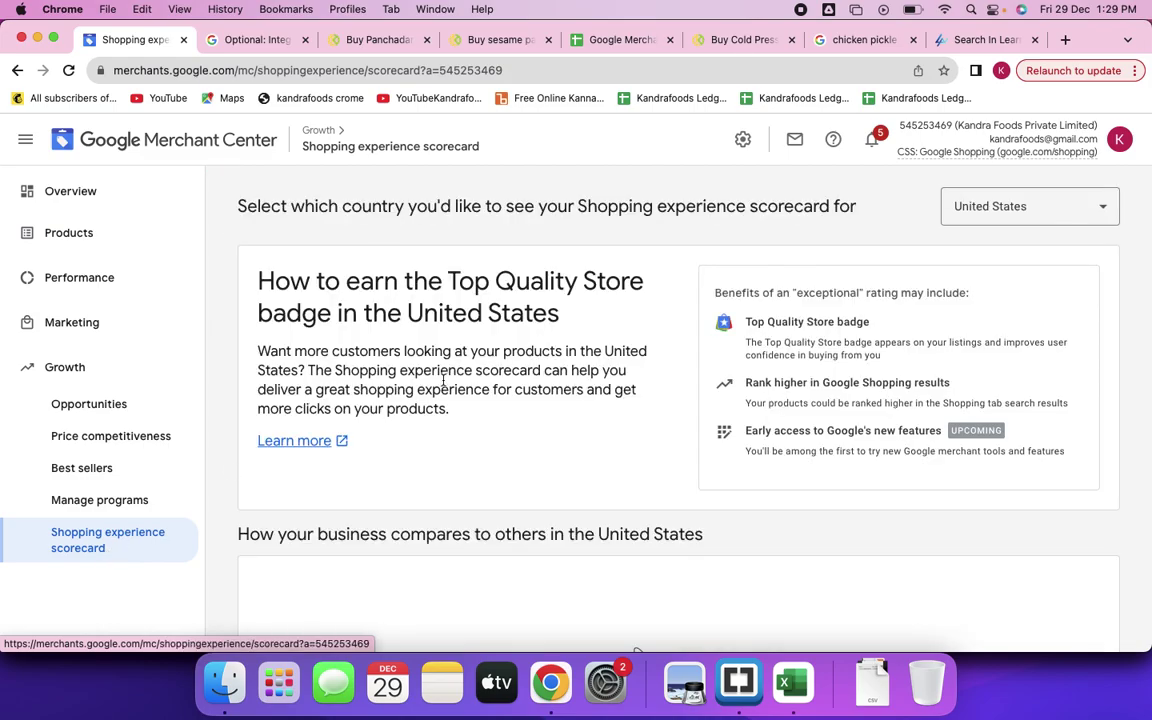
{"action": "scroll", "coordinate": [460, 432], "scroll_direction": "down", "scroll_amount": 5}
{"action": "scroll", "coordinate": [460, 432], "scroll_direction": "up", "scroll_amount": 5}
{"action": "left_click", "coordinate": [1062, 200]}
{"action": "left_click", "coordinate": [1000, 227]}
{"action": "left_click", "coordinate": [1000, 227]}
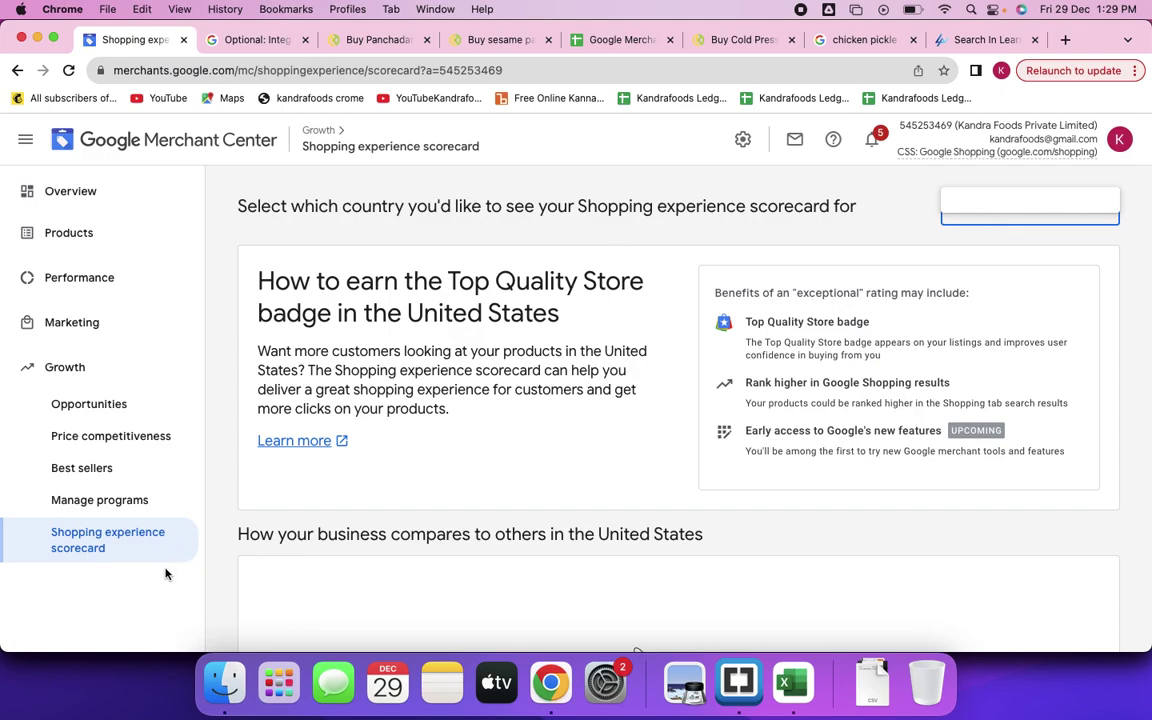
Open the Best sellers report briefly, return to the Overview page and review its cards down to Announcements.
{"action": "left_click", "coordinate": [93, 467]}
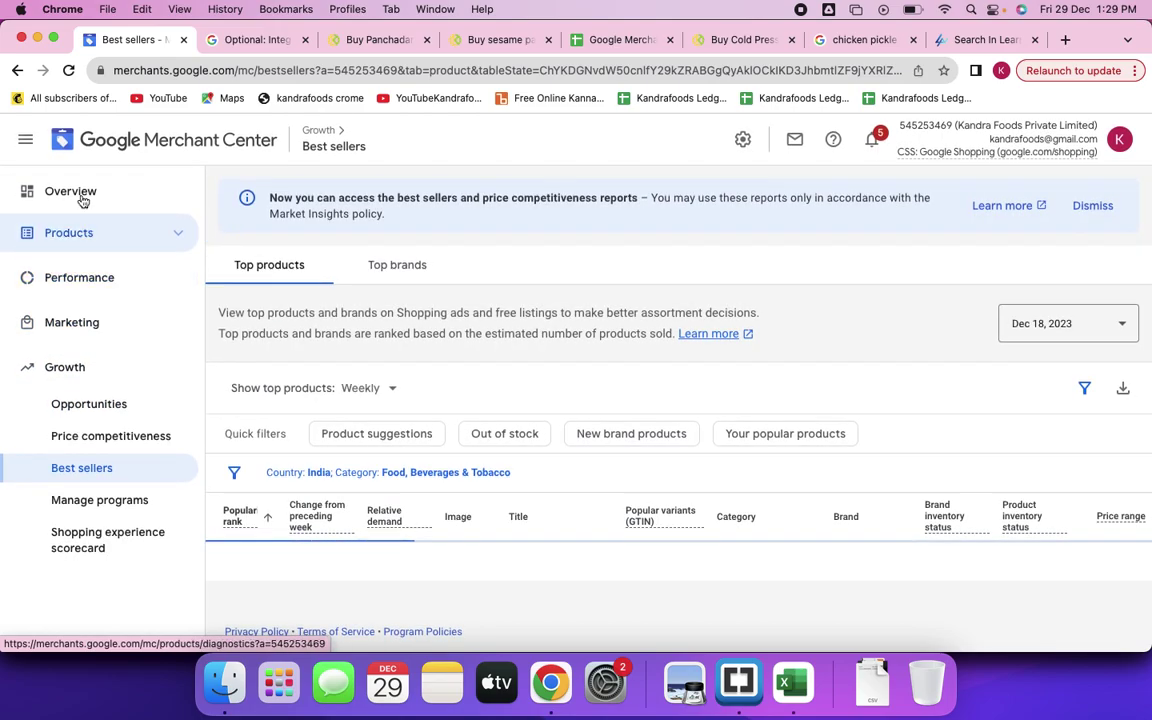
{"action": "left_click", "coordinate": [83, 199]}
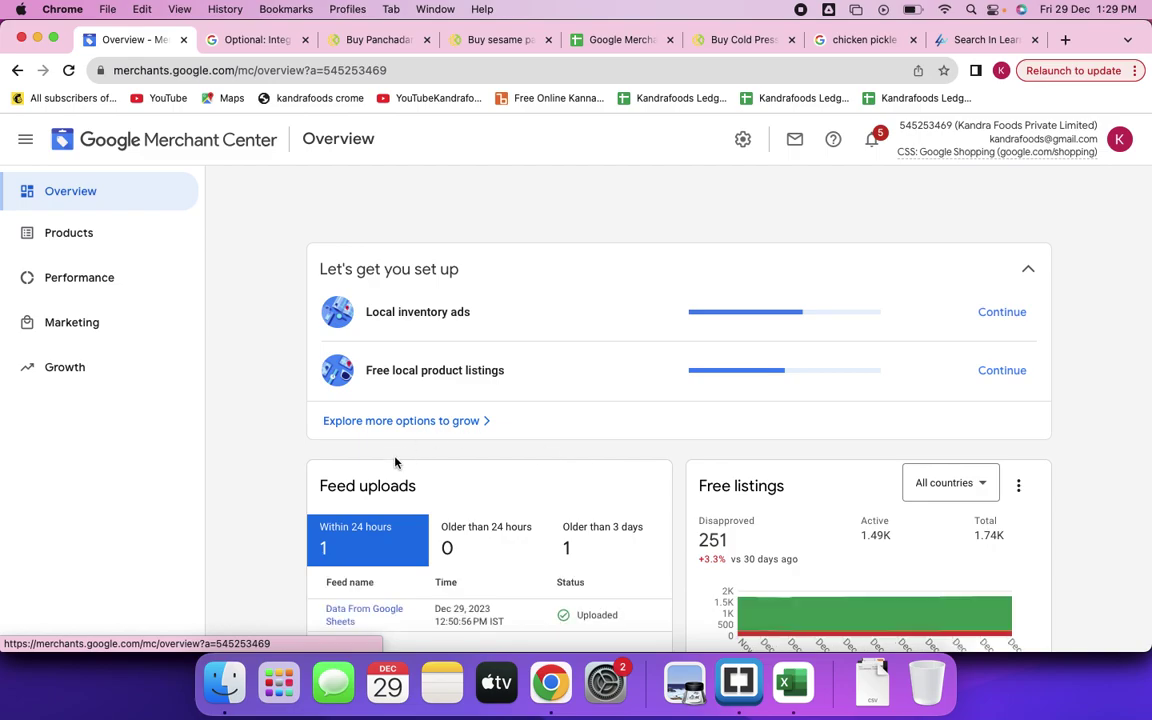
{"action": "scroll", "coordinate": [393, 463], "scroll_direction": "down", "scroll_amount": 3}
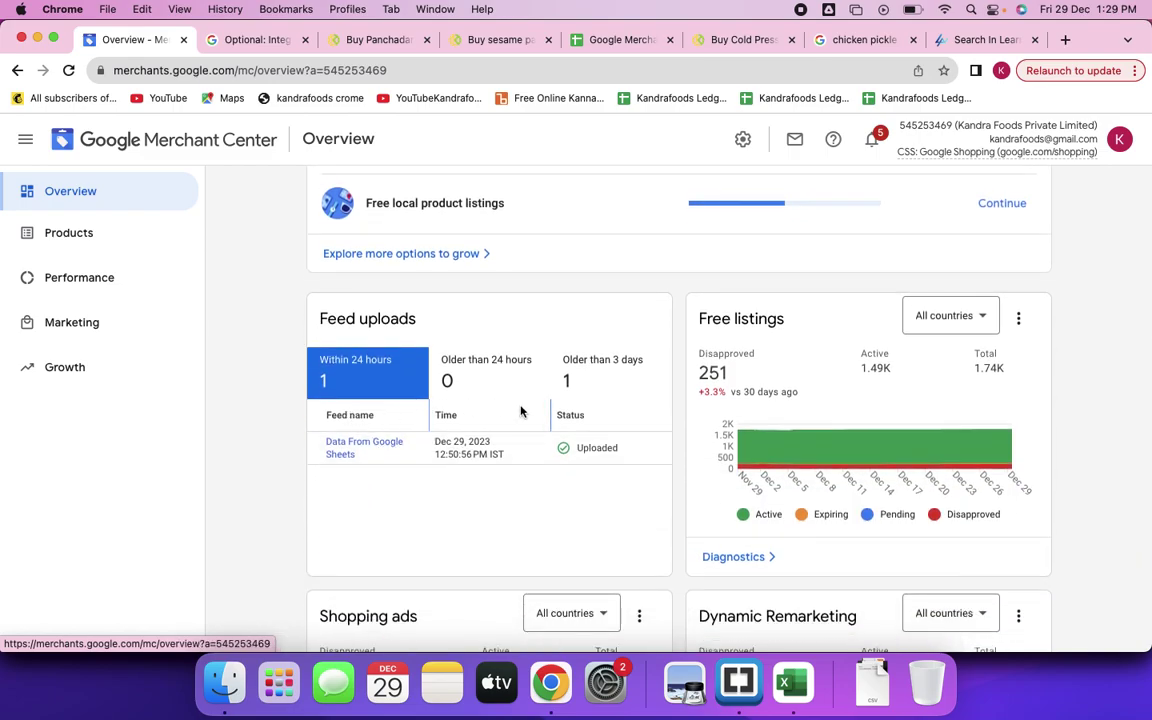
{"action": "scroll", "coordinate": [596, 473], "scroll_direction": "down", "scroll_amount": 5}
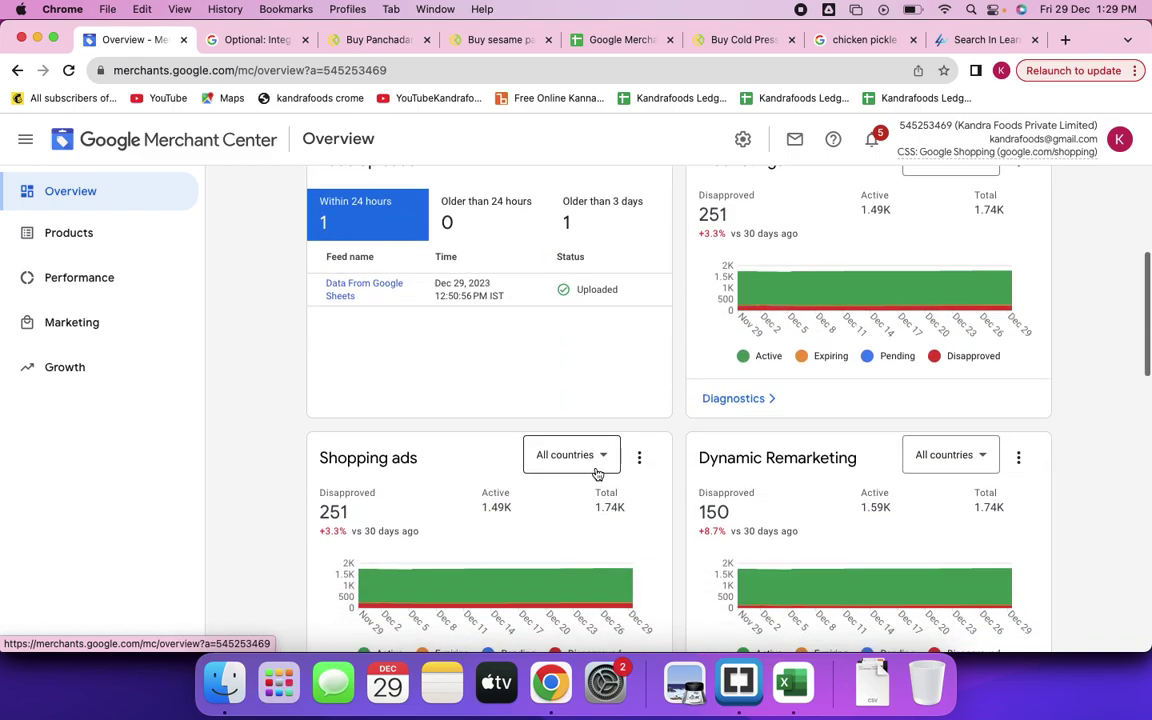
{"action": "scroll", "coordinate": [597, 473], "scroll_direction": "down", "scroll_amount": 5}
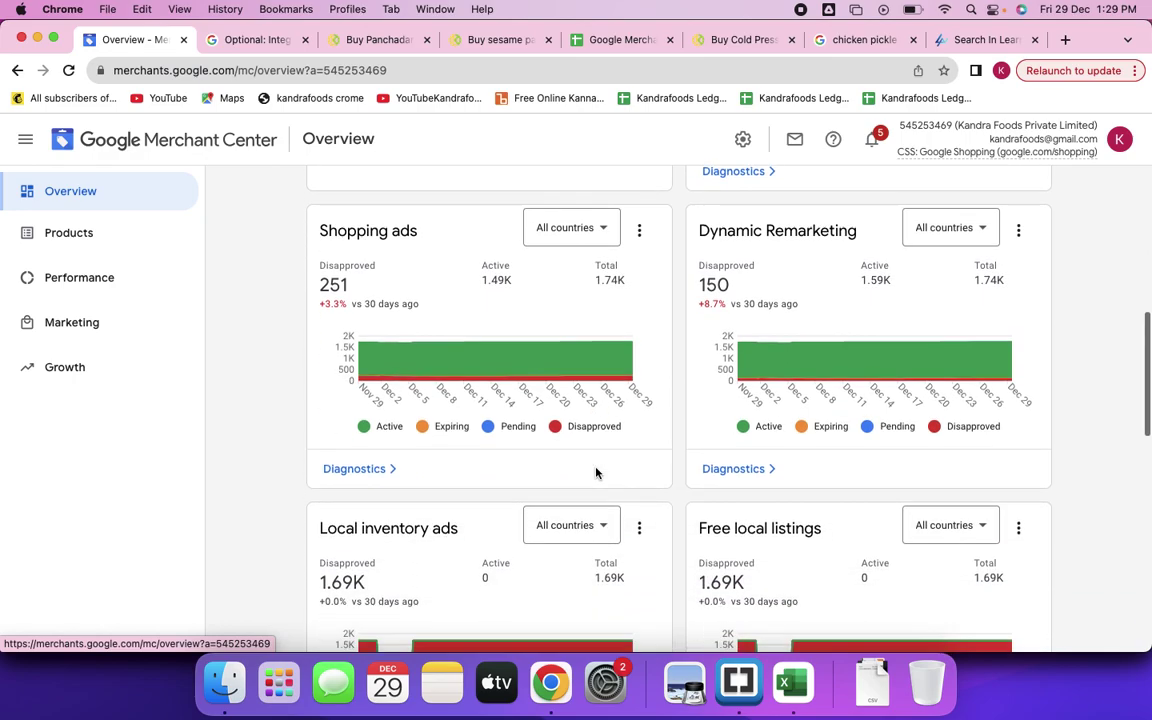
{"action": "scroll", "coordinate": [597, 473], "scroll_direction": "down", "scroll_amount": 6}
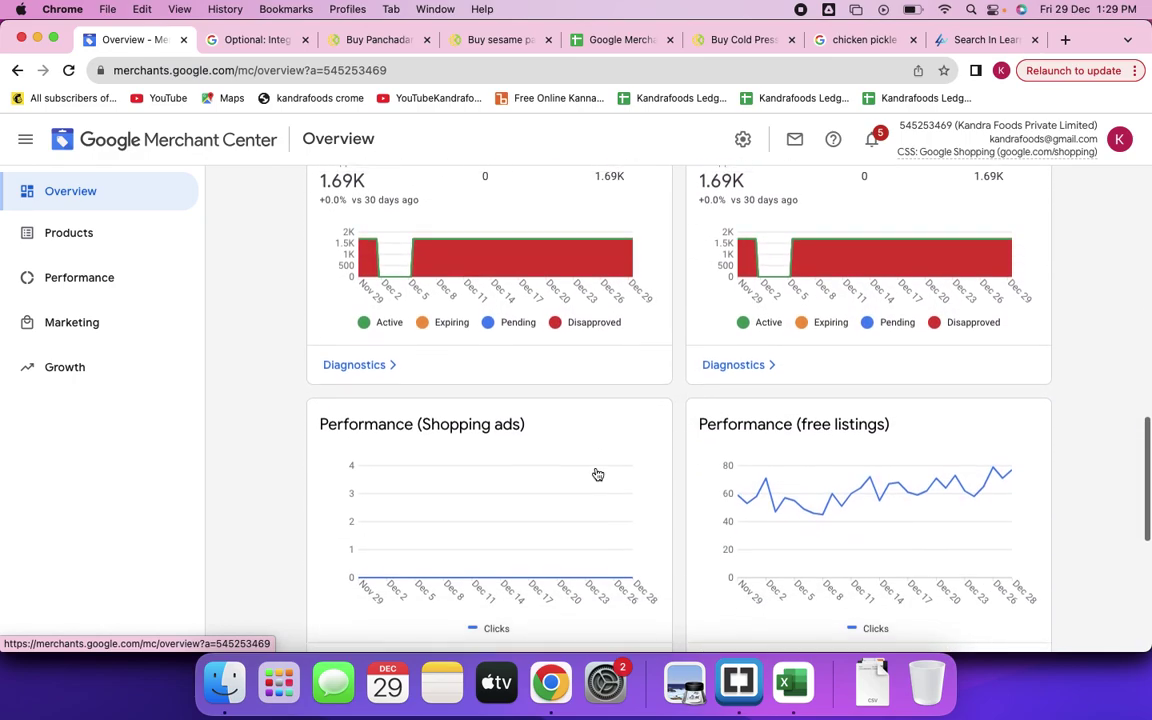
{"action": "scroll", "coordinate": [597, 473], "scroll_direction": "down", "scroll_amount": 5}
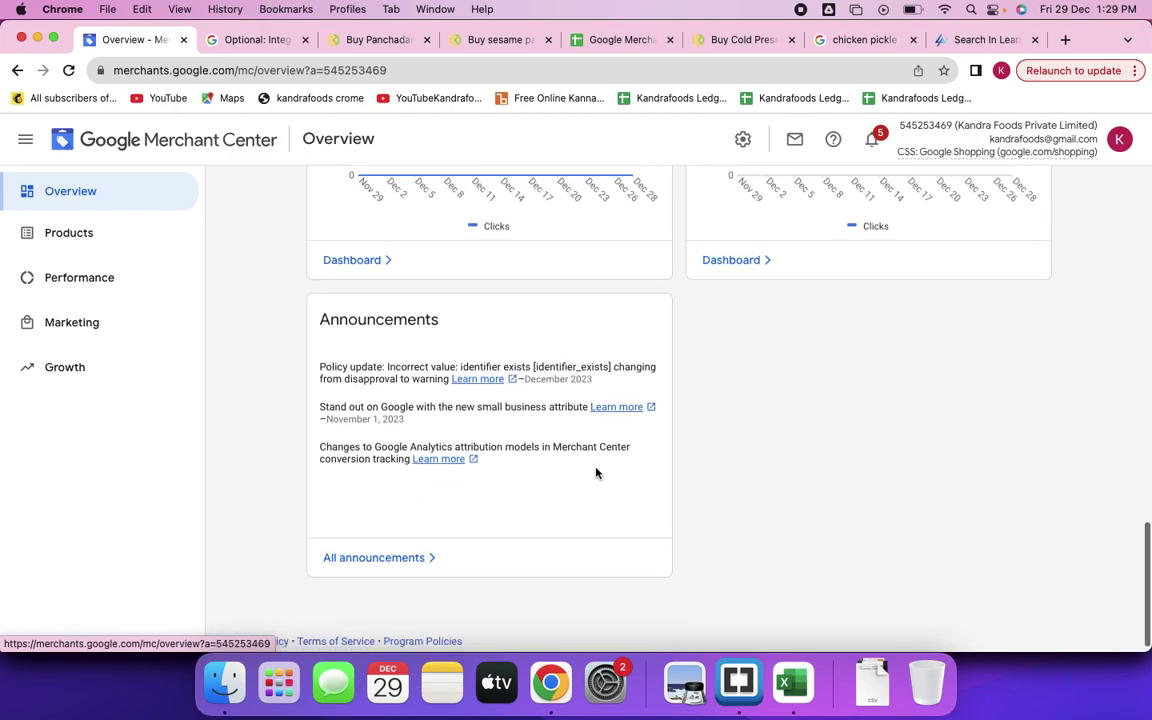
Inspect the daily clicks in the Performance (free listings) chart and review the Shopping ads and Dynamic Remarketing cards on the Overview page.
{"action": "scroll", "coordinate": [597, 473], "scroll_direction": "up", "scroll_amount": 6}
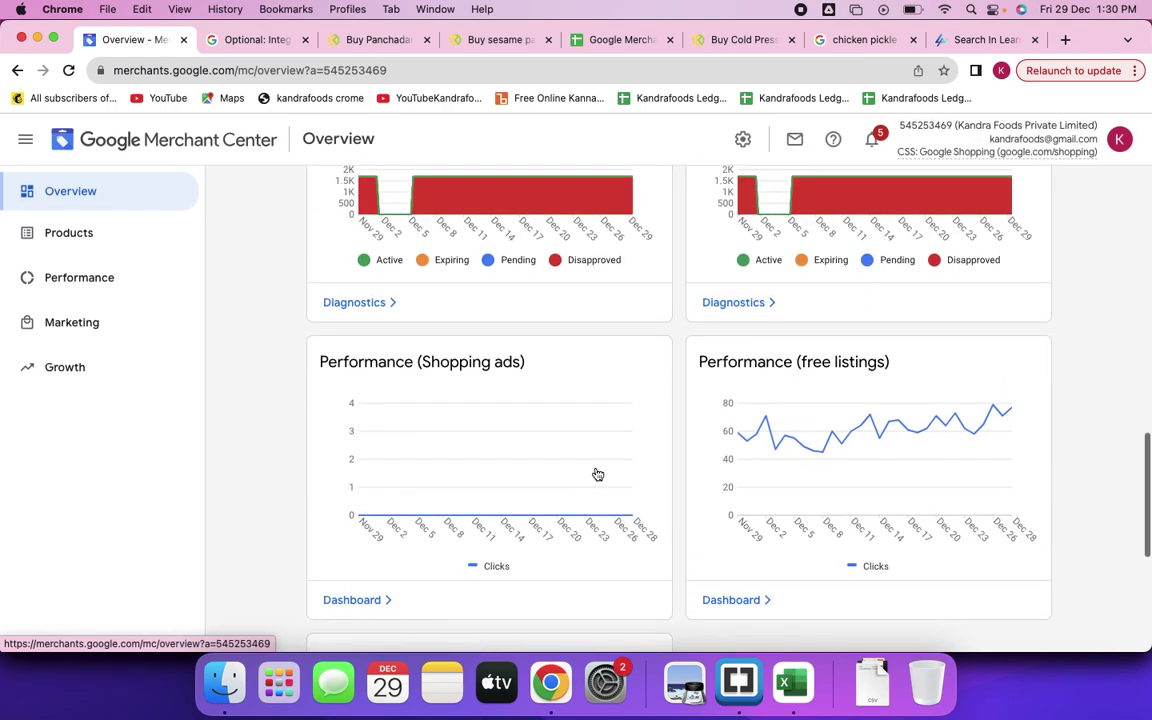
{"action": "mouse_move", "coordinate": [1008, 457]}
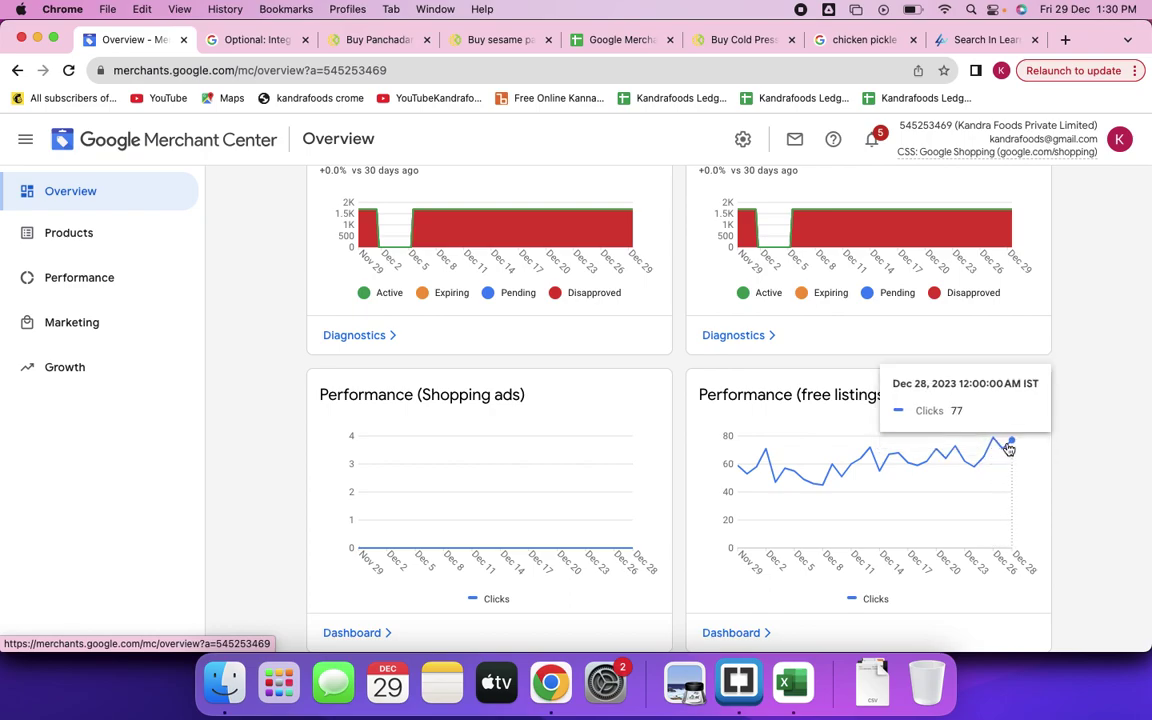
{"action": "scroll", "coordinate": [767, 470], "scroll_direction": "up", "scroll_amount": 1}
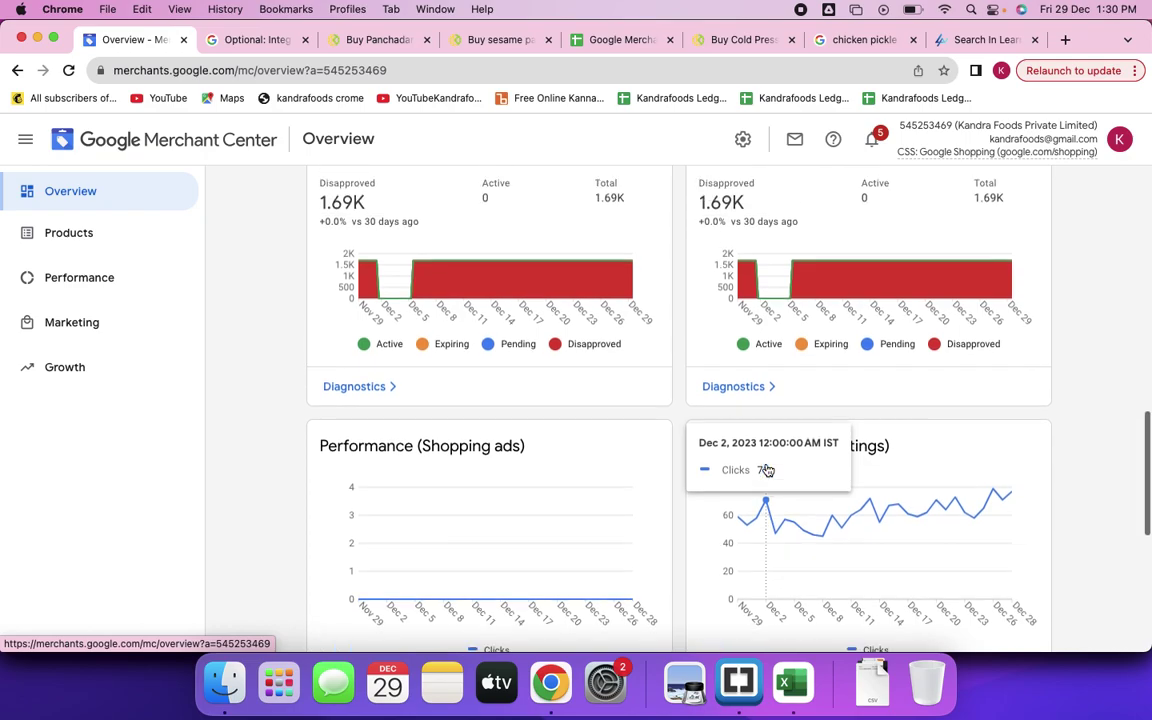
{"action": "scroll", "coordinate": [767, 470], "scroll_direction": "up", "scroll_amount": 10}
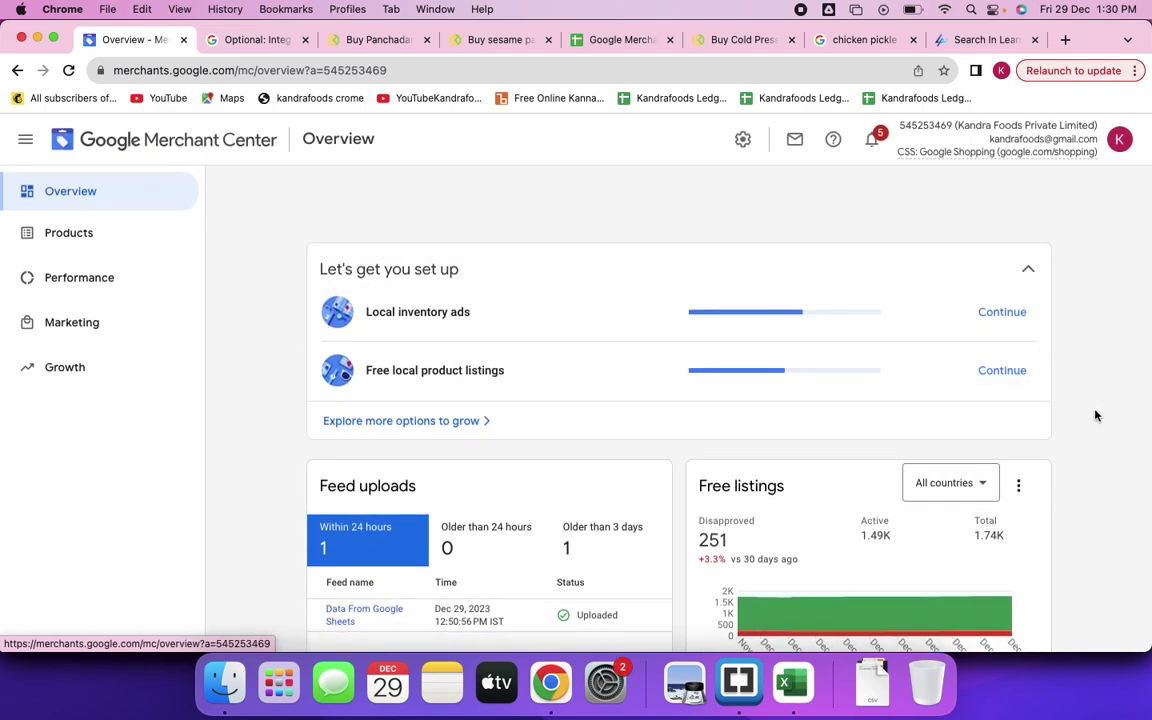
{"action": "scroll", "coordinate": [1095, 415], "scroll_direction": "down", "scroll_amount": 8}
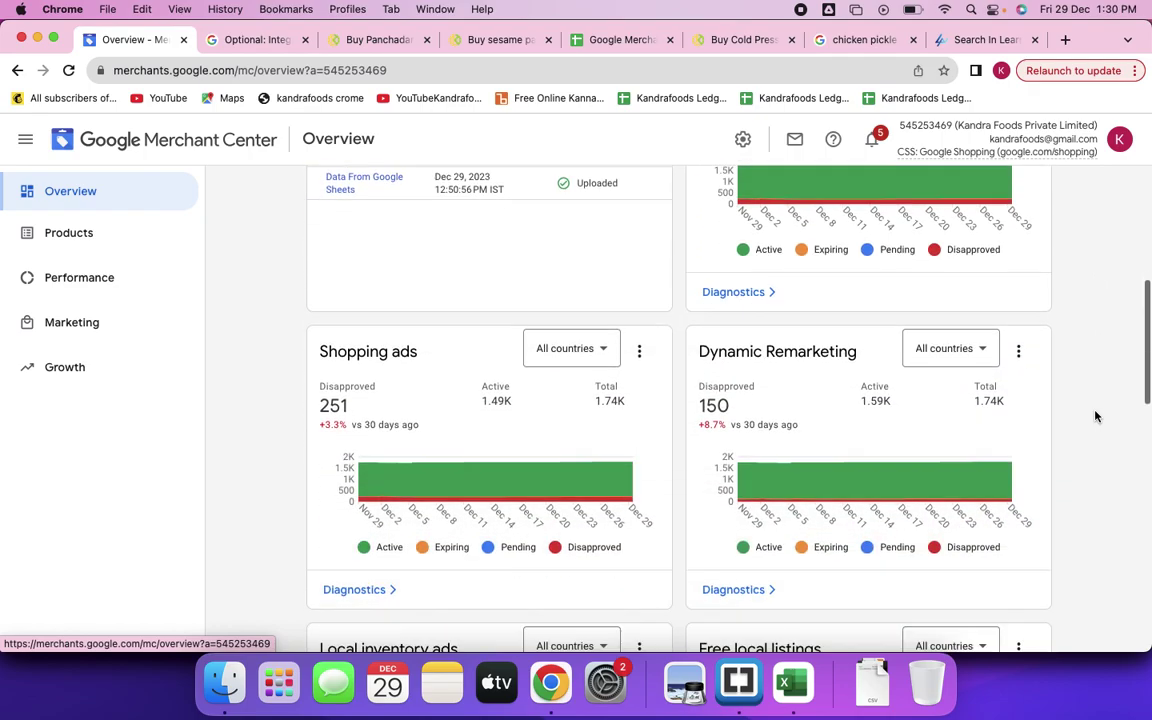
{"action": "scroll", "coordinate": [1095, 416], "scroll_direction": "down", "scroll_amount": 2}
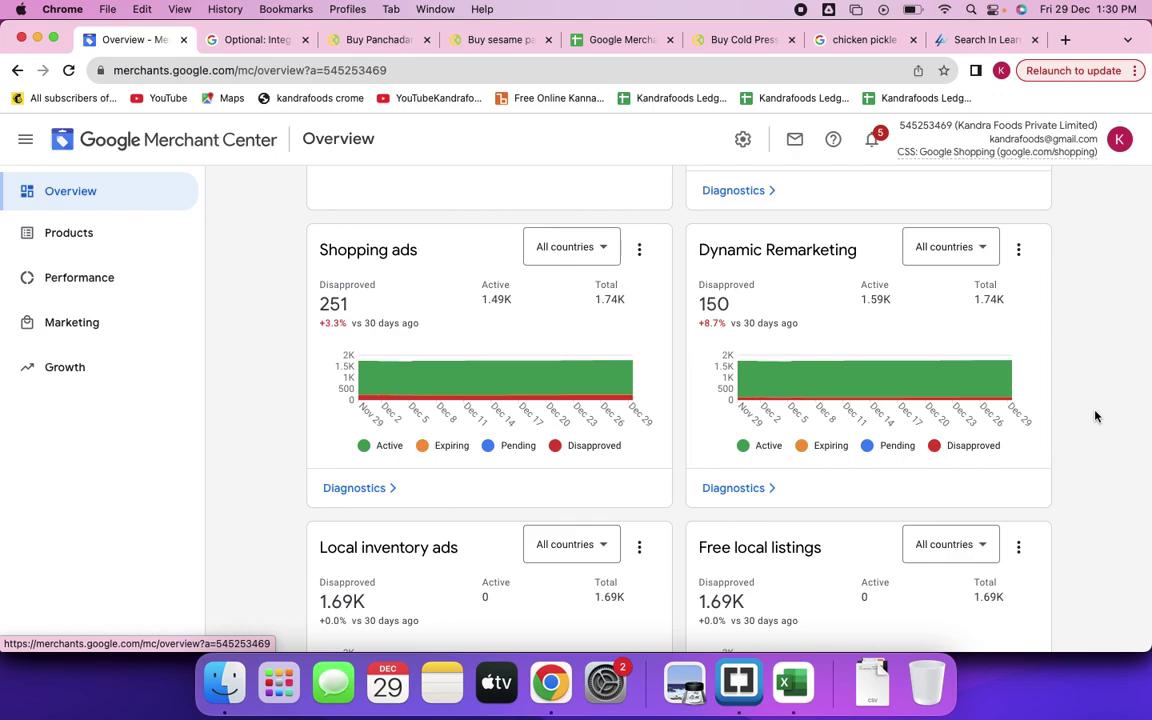
{"action": "scroll", "coordinate": [1095, 416], "scroll_direction": "up", "scroll_amount": 10}
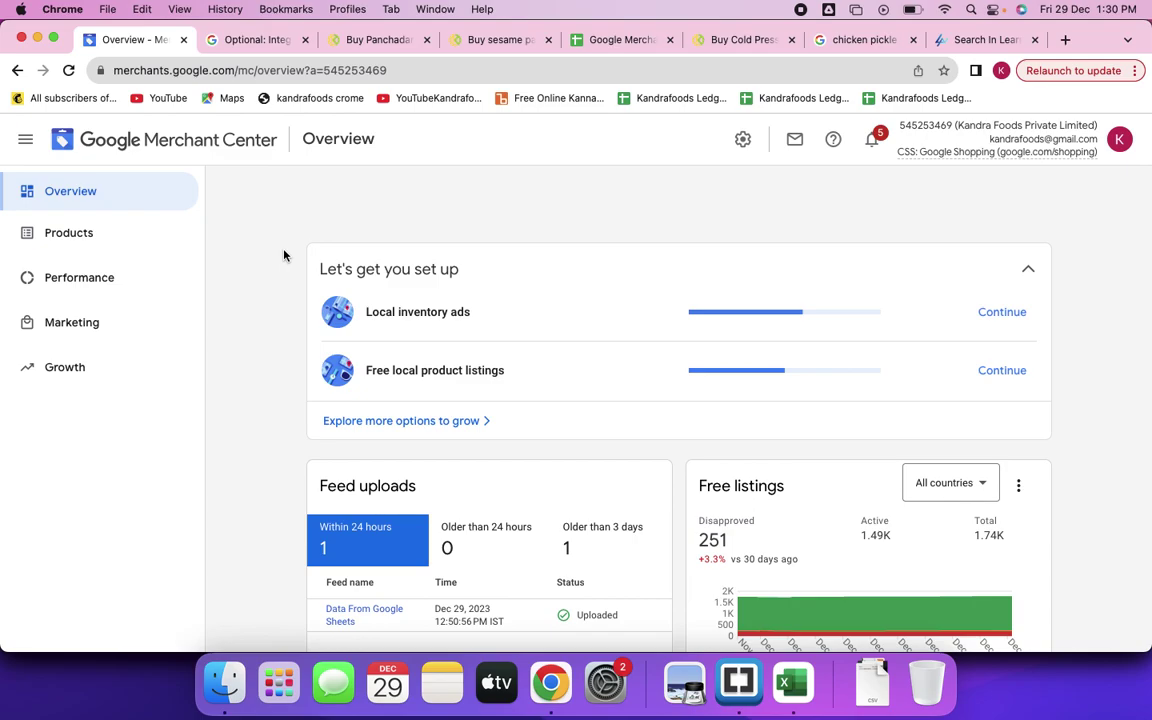
Switch to the Google results for "chicken pickle in bangalore" and examine the sponsored product listings and sponsored text ads.
{"action": "left_click", "coordinate": [850, 40]}
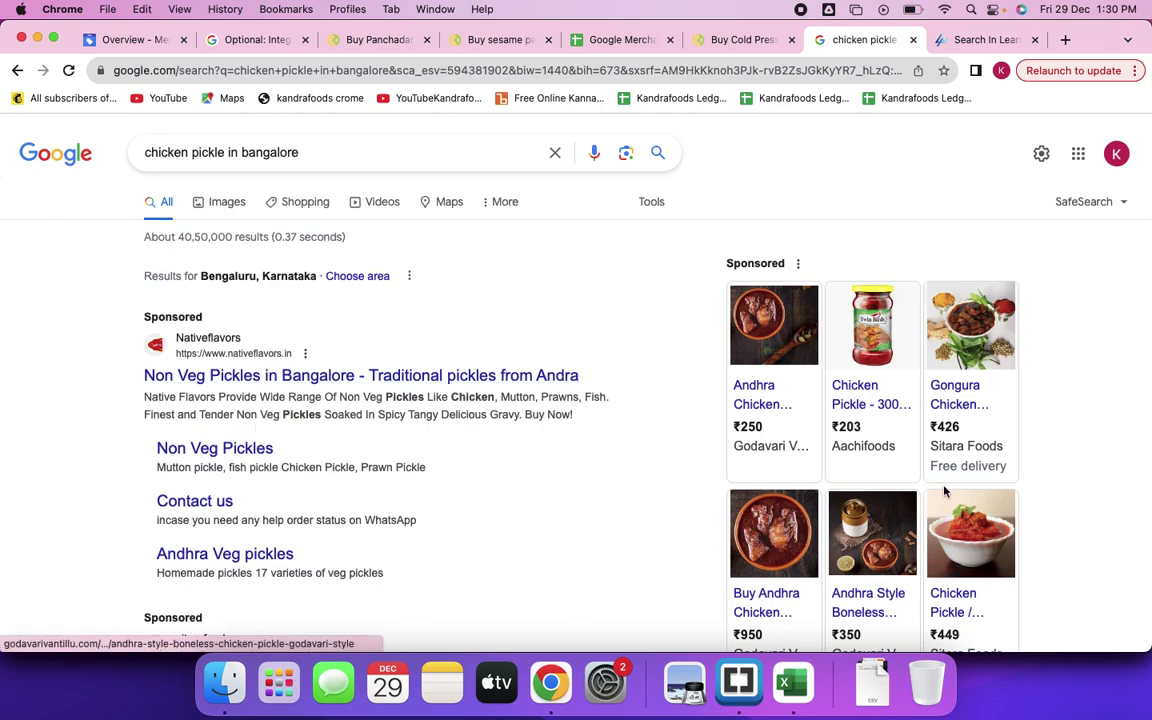
{"action": "scroll", "coordinate": [850, 480], "scroll_direction": "down", "scroll_amount": 3}
{"action": "mouse_move", "coordinate": [787, 533]}
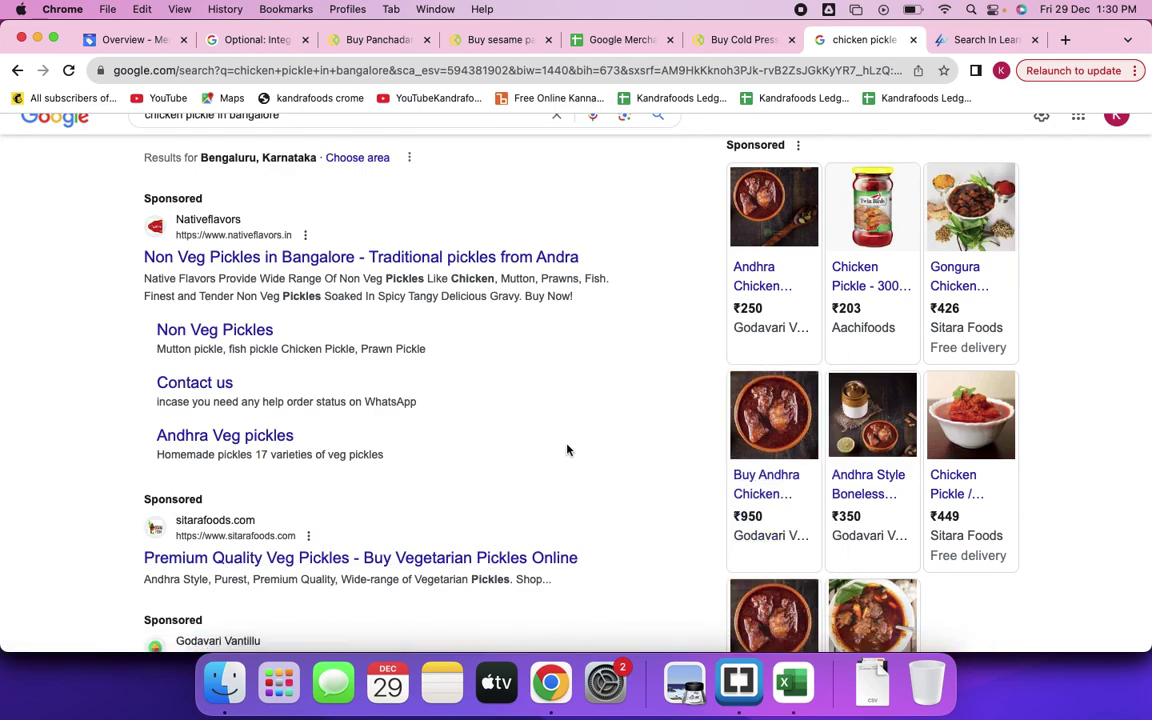
{"action": "scroll", "coordinate": [588, 440], "scroll_direction": "up", "scroll_amount": 3}
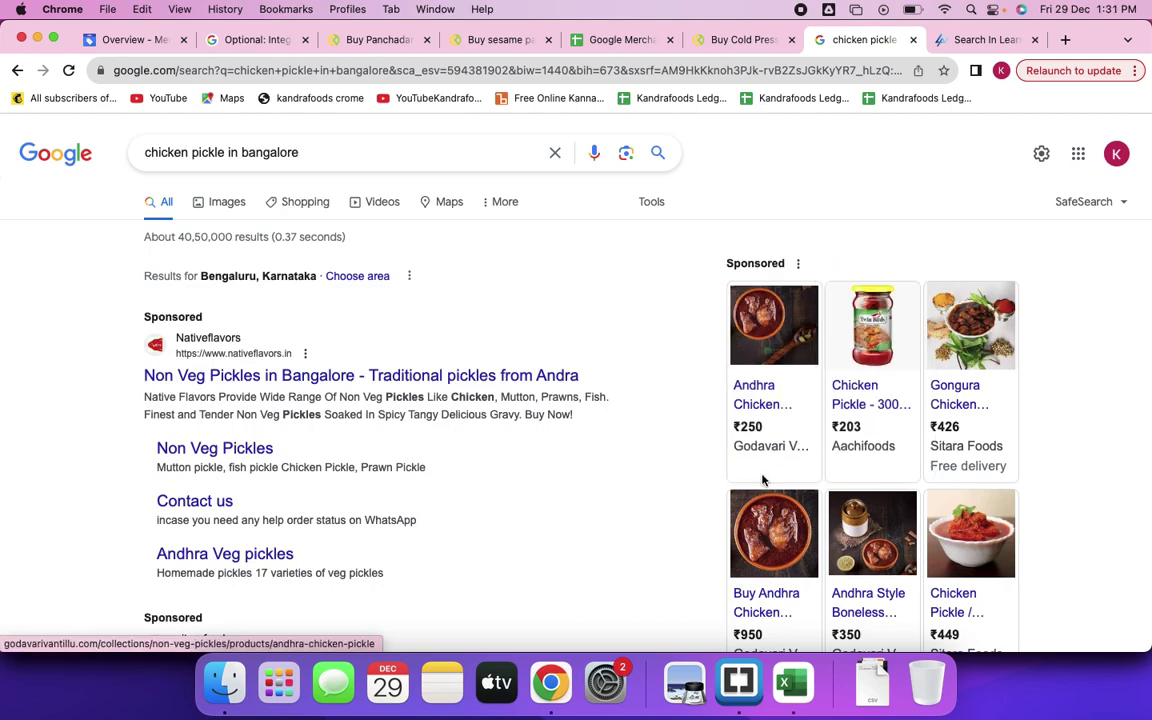
{"action": "scroll", "coordinate": [784, 540], "scroll_direction": "down", "scroll_amount": 3}
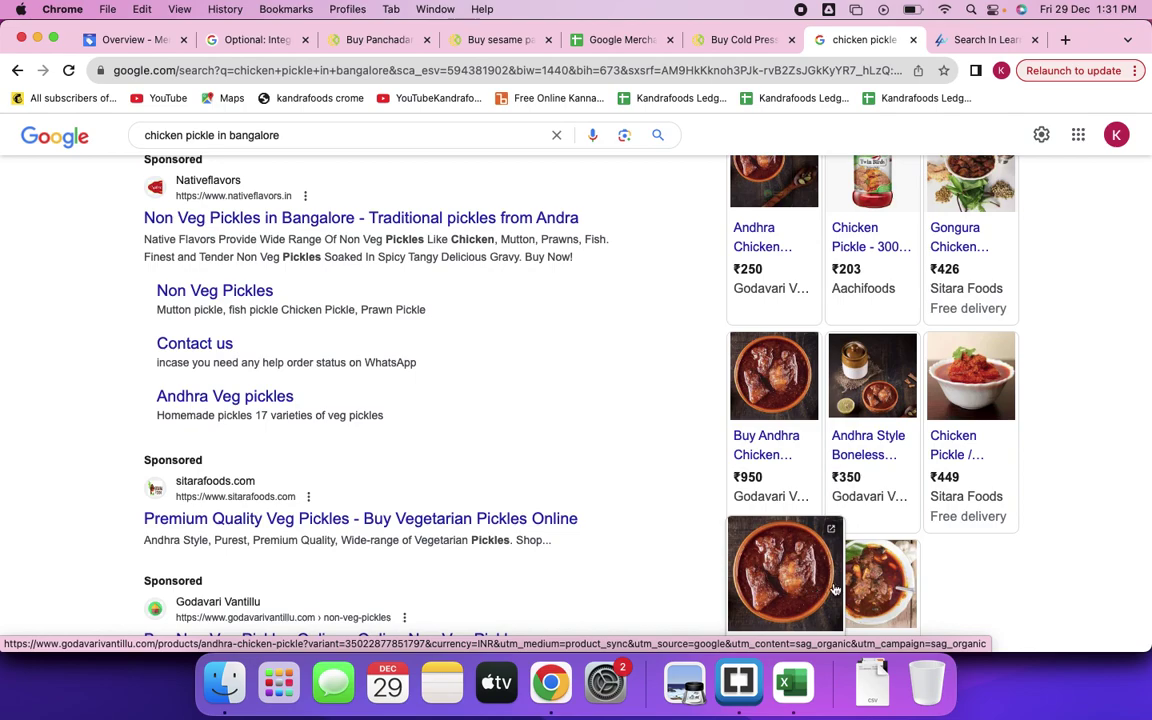
{"action": "scroll", "coordinate": [989, 590], "scroll_direction": "down", "scroll_amount": 2}
{"action": "scroll", "coordinate": [989, 590], "scroll_direction": "up", "scroll_amount": 5}
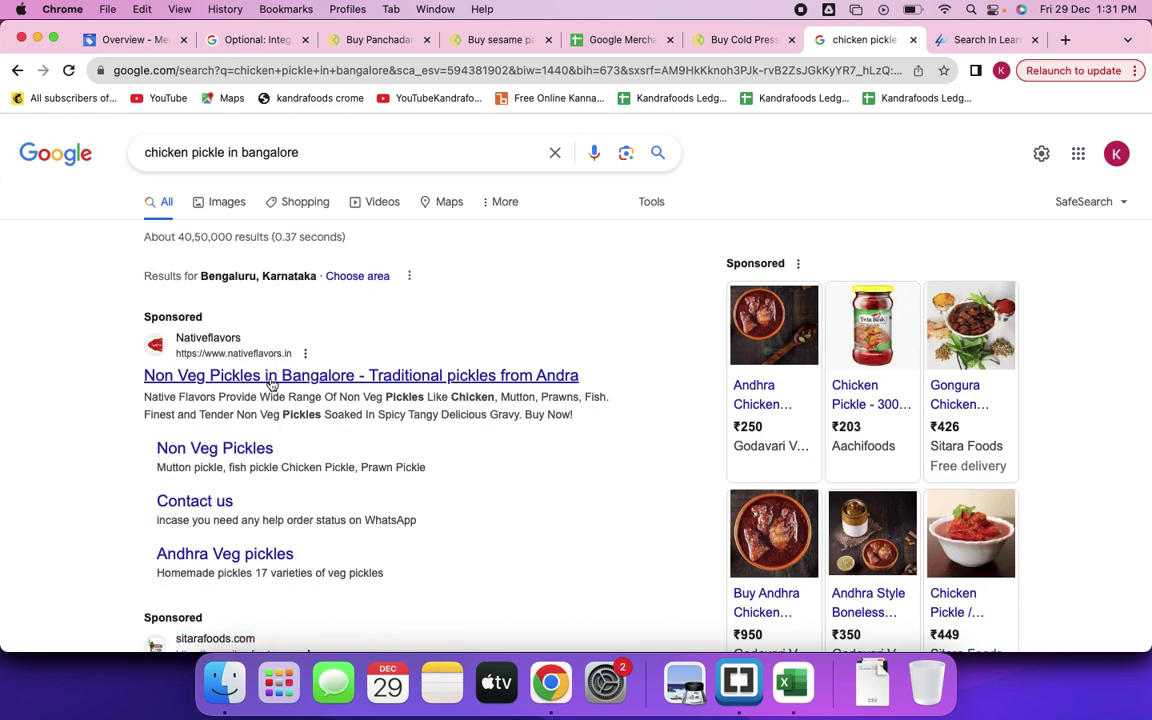
{"action": "scroll", "coordinate": [507, 463], "scroll_direction": "down", "scroll_amount": 5}
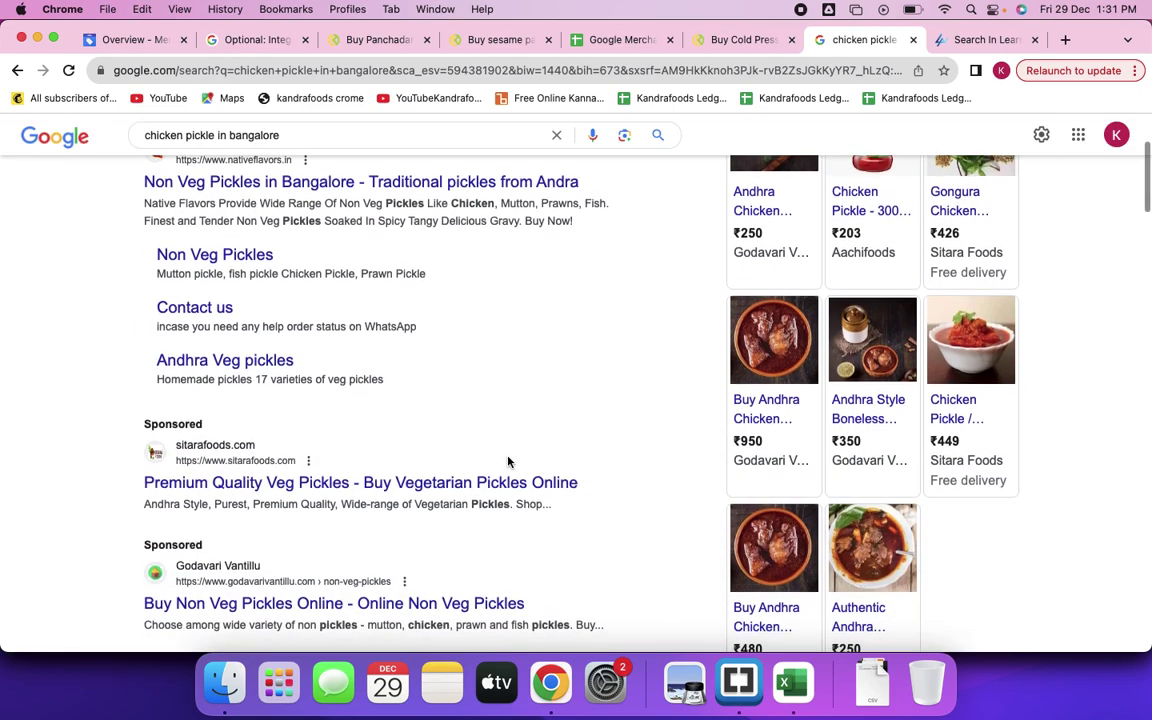
Review the sponsored text ads, the organic Sitara Foods and kandrafoods.com results and the Places map for the chicken pickle search.
{"action": "scroll", "coordinate": [507, 462], "scroll_direction": "down", "scroll_amount": 5}
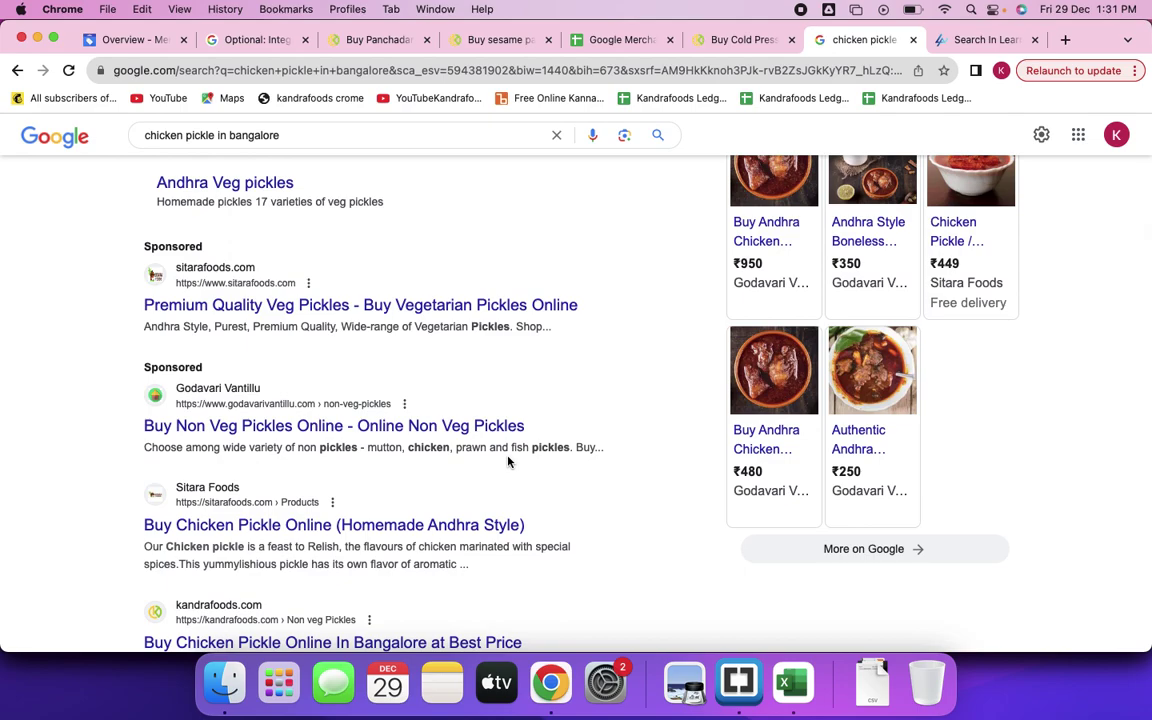
{"action": "scroll", "coordinate": [507, 462], "scroll_direction": "down", "scroll_amount": 5}
{"action": "scroll", "coordinate": [507, 462], "scroll_direction": "down", "scroll_amount": 2}
{"action": "scroll", "coordinate": [510, 463], "scroll_direction": "up", "scroll_amount": 3}
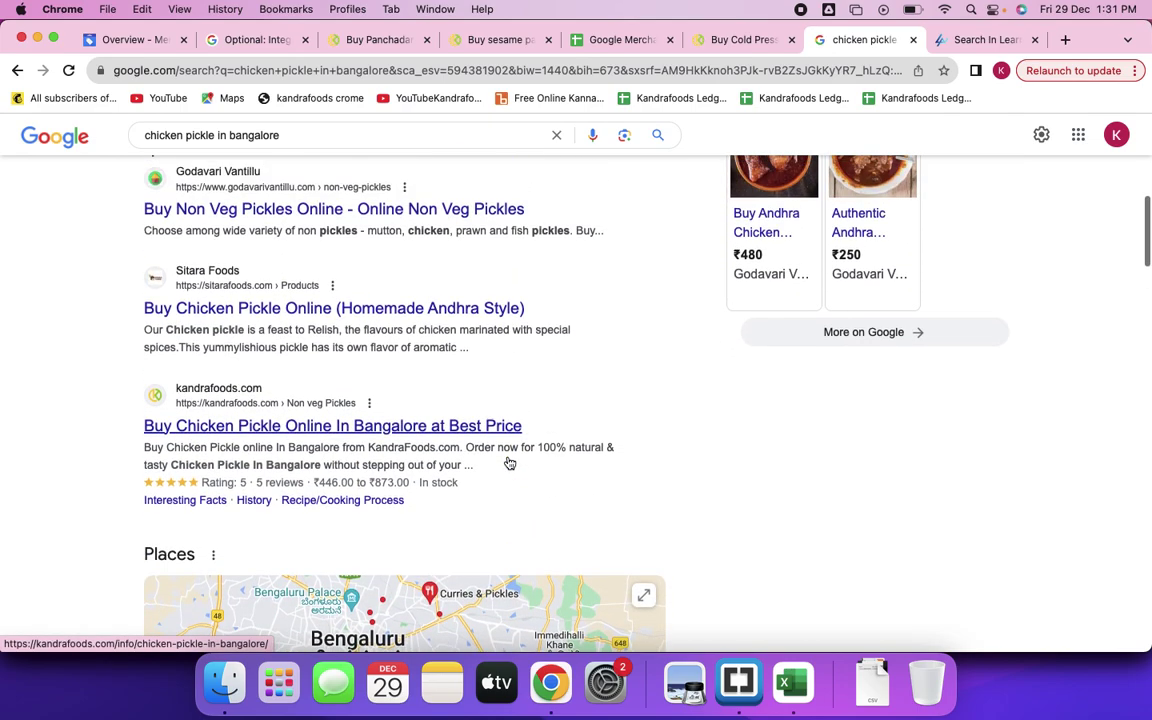
{"action": "scroll", "coordinate": [508, 463], "scroll_direction": "down", "scroll_amount": 5}
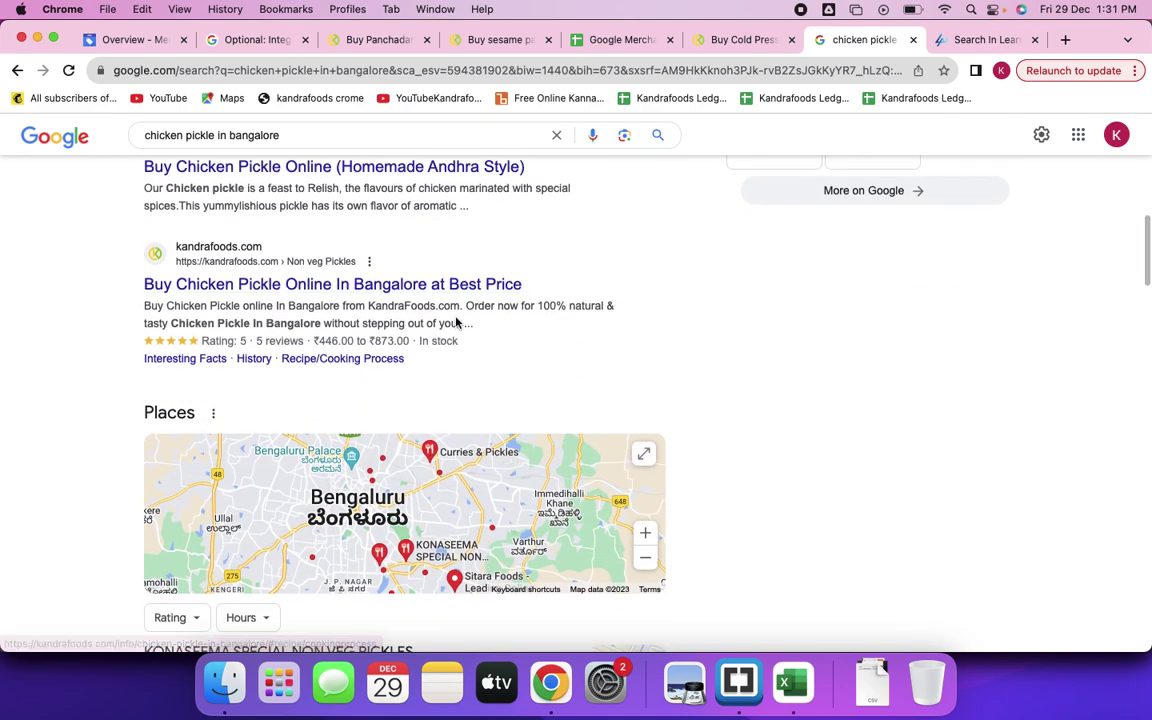
{"action": "scroll", "coordinate": [406, 309], "scroll_direction": "down", "scroll_amount": 5}
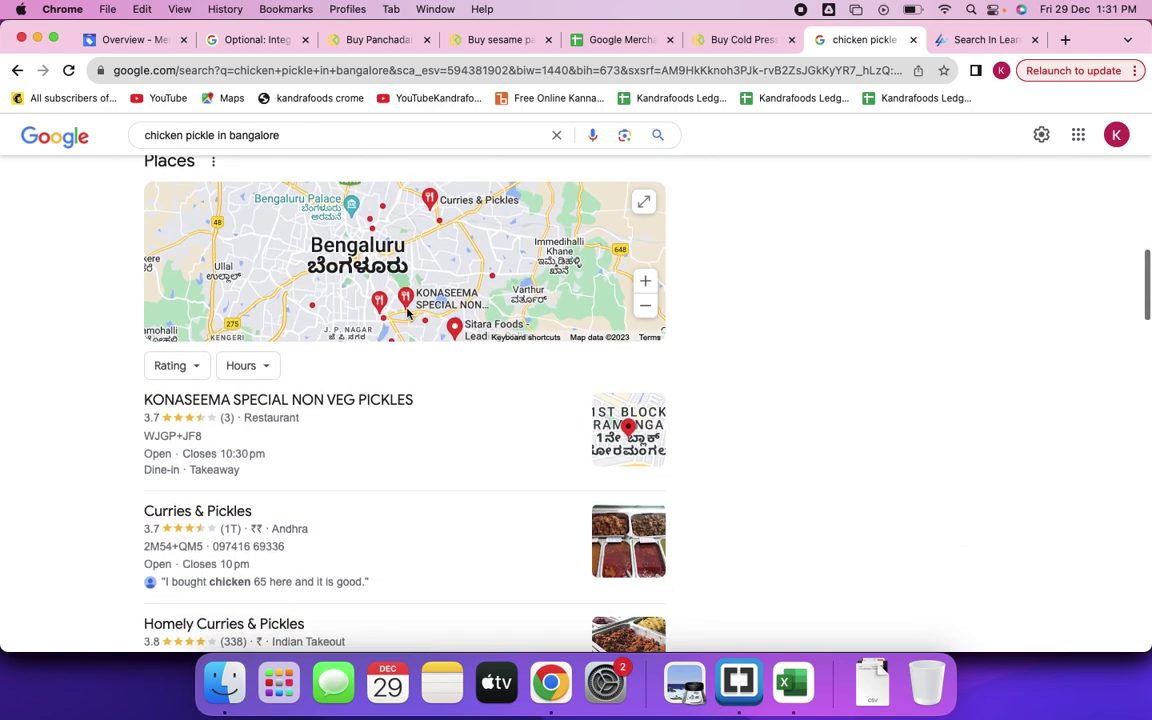
{"action": "left_click", "coordinate": [407, 314]}
Look through the remaining chicken pickle results down to the Amazon.in ad and Related searches, and return to the start of the page.
{"action": "scroll", "coordinate": [735, 381], "scroll_direction": "down", "scroll_amount": 13}
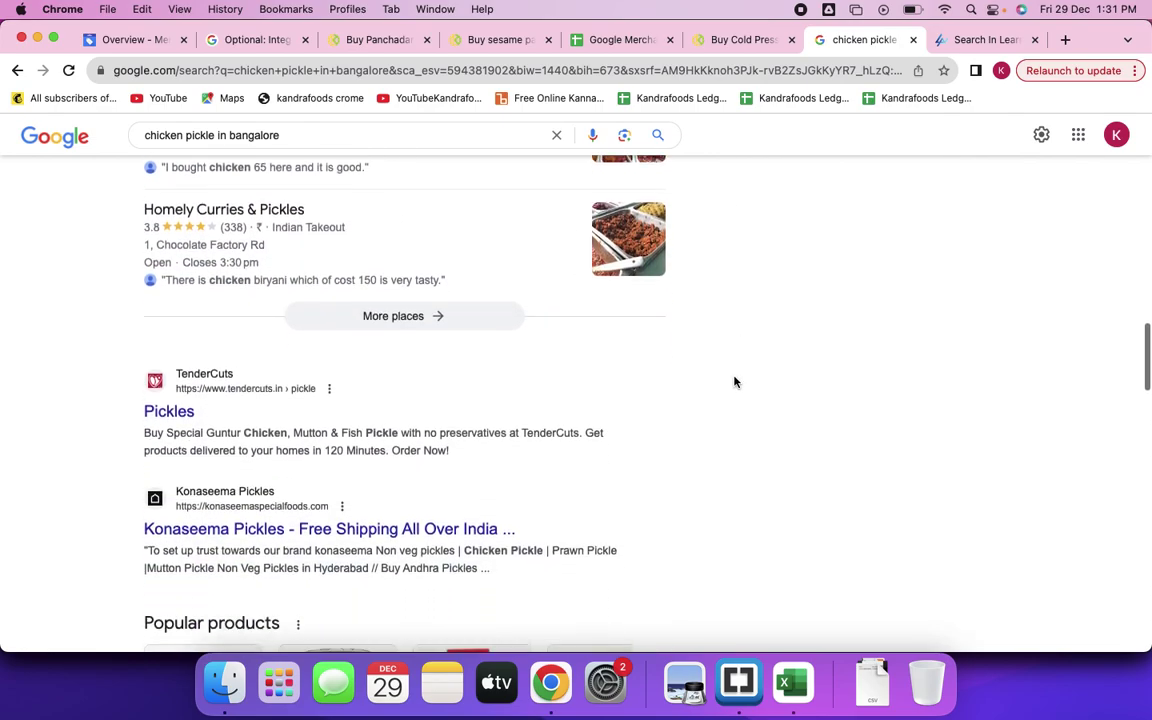
{"action": "scroll", "coordinate": [735, 381], "scroll_direction": "down", "scroll_amount": 19}
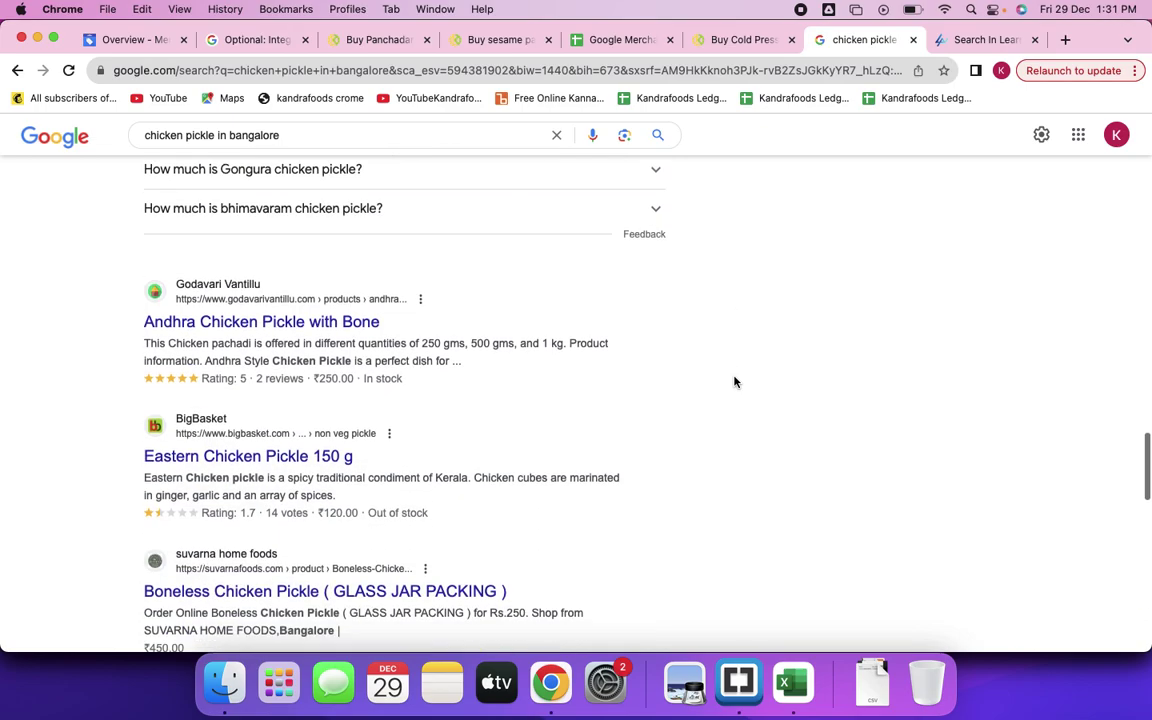
{"action": "scroll", "coordinate": [735, 381], "scroll_direction": "down", "scroll_amount": 11}
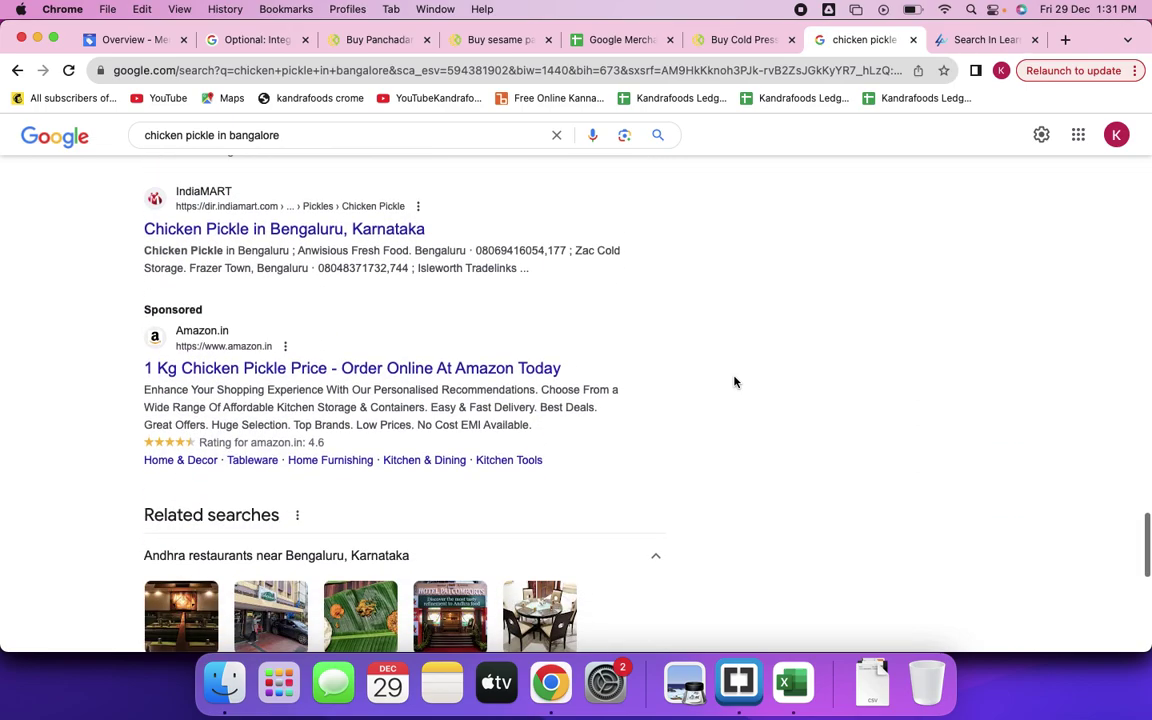
{"action": "scroll", "coordinate": [735, 381], "scroll_direction": "down", "scroll_amount": 12}
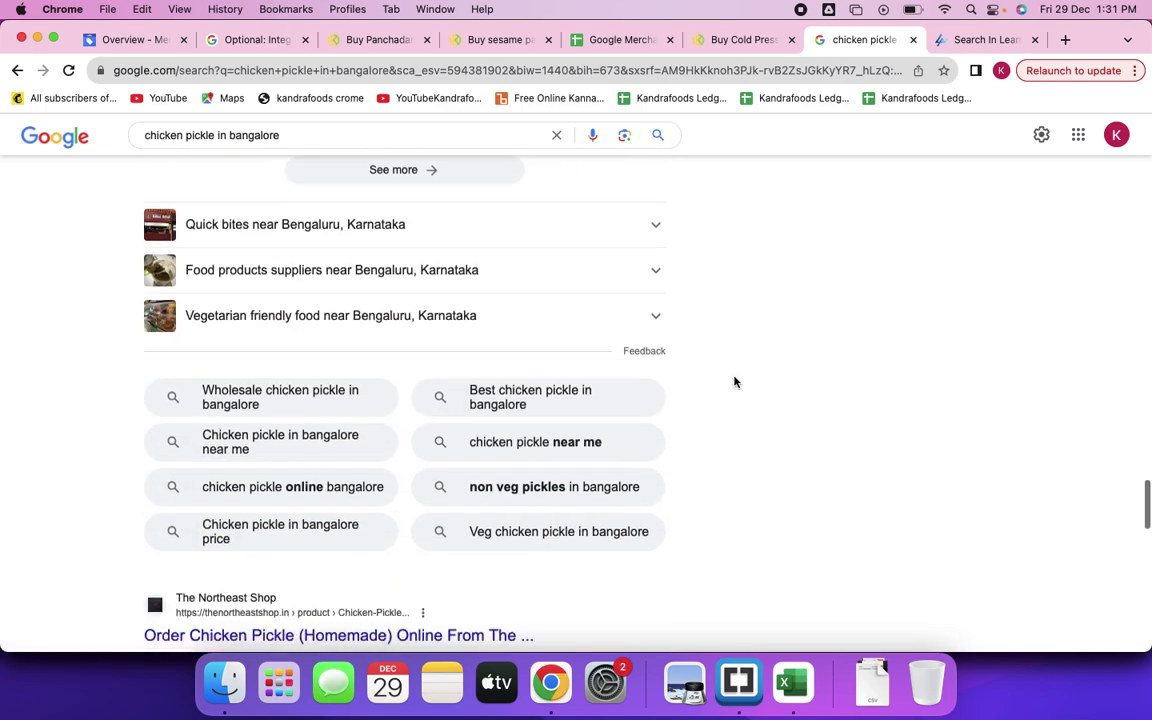
{"action": "scroll", "coordinate": [735, 381], "scroll_direction": "up", "scroll_amount": 4}
{"action": "scroll", "coordinate": [735, 381], "scroll_direction": "up", "scroll_amount": 6}
{"action": "scroll", "coordinate": [735, 381], "scroll_direction": "down", "scroll_amount": 4}
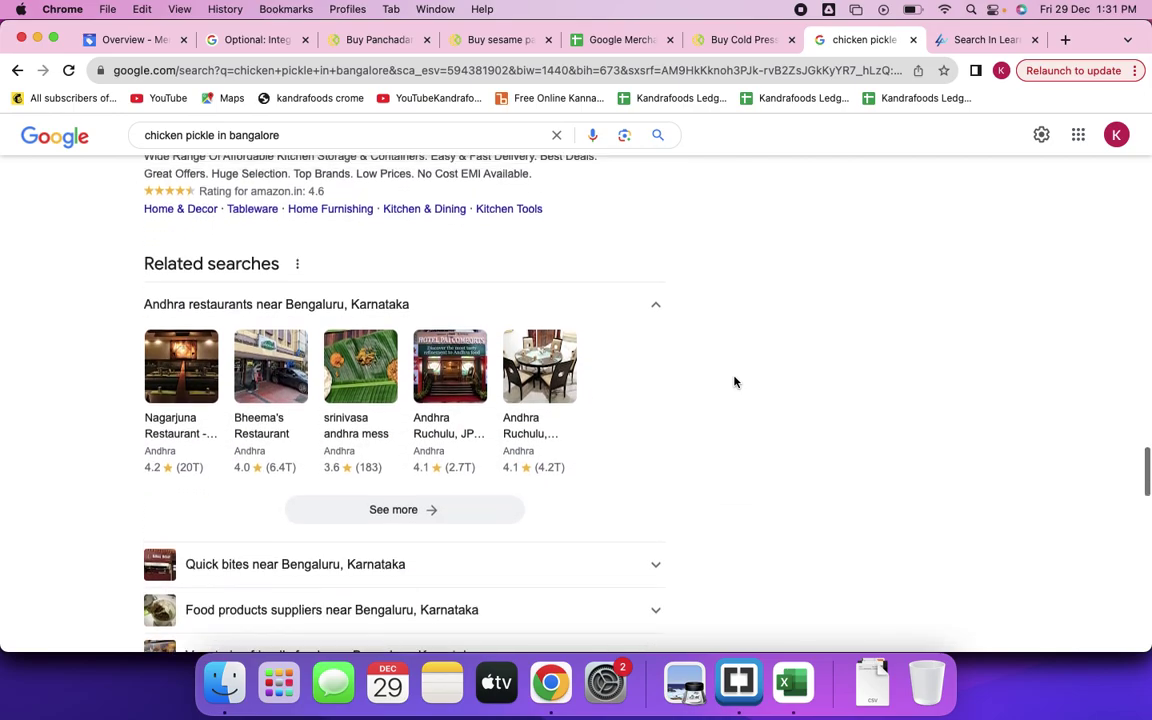
{"action": "scroll", "coordinate": [735, 381], "scroll_direction": "up", "scroll_amount": 20}
{"action": "scroll", "coordinate": [735, 381], "scroll_direction": "up", "scroll_amount": 15}
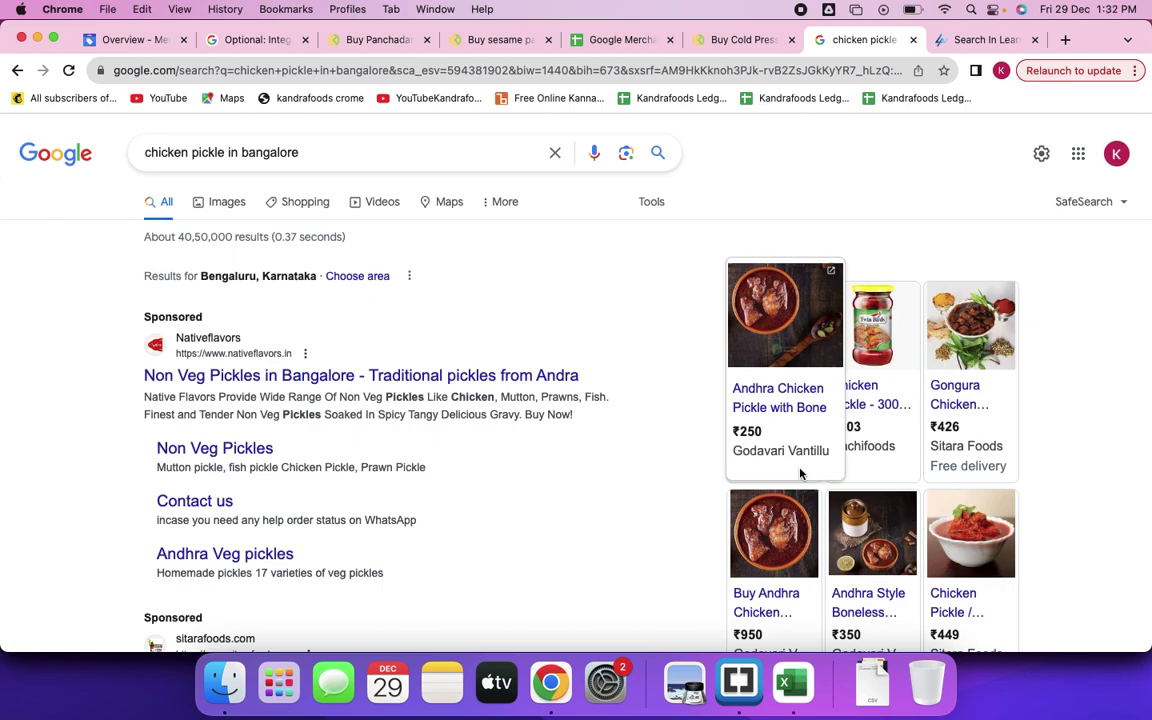
Compare the sponsored listings with the organic kandrafoods.com result and the Popular products section, and return to the sponsored products.
{"action": "scroll", "coordinate": [578, 548], "scroll_direction": "down", "scroll_amount": 5}
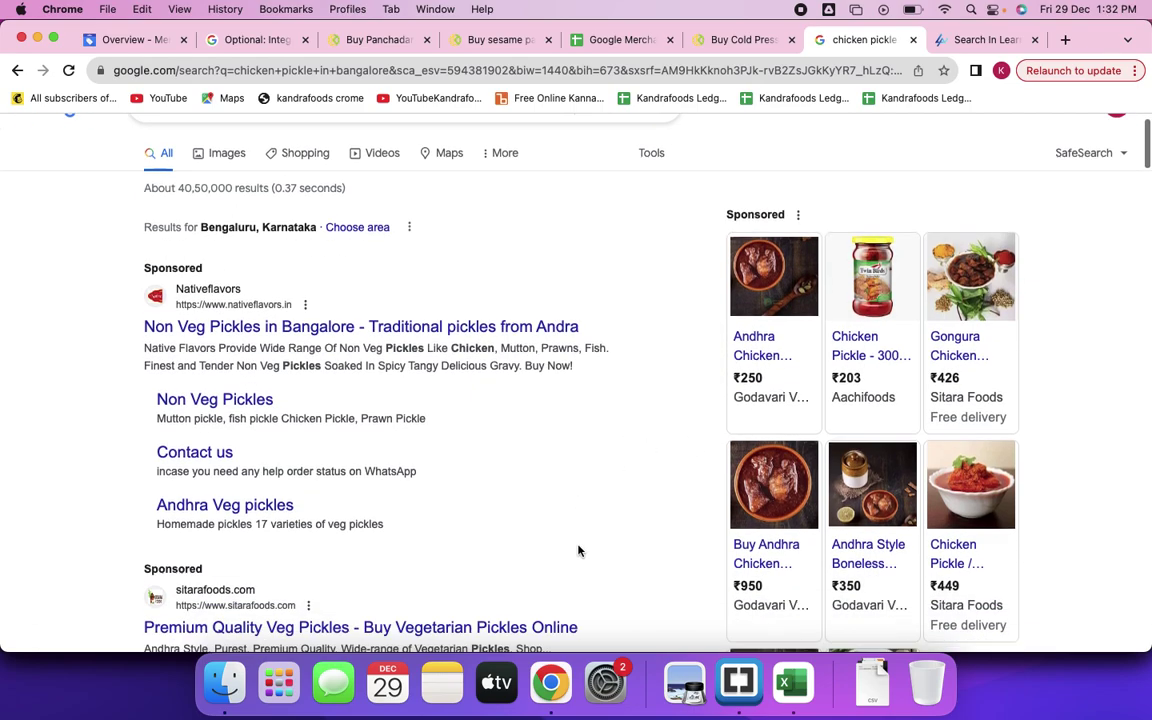
{"action": "scroll", "coordinate": [578, 550], "scroll_direction": "down", "scroll_amount": 2}
{"action": "scroll", "coordinate": [578, 550], "scroll_direction": "up", "scroll_amount": 6}
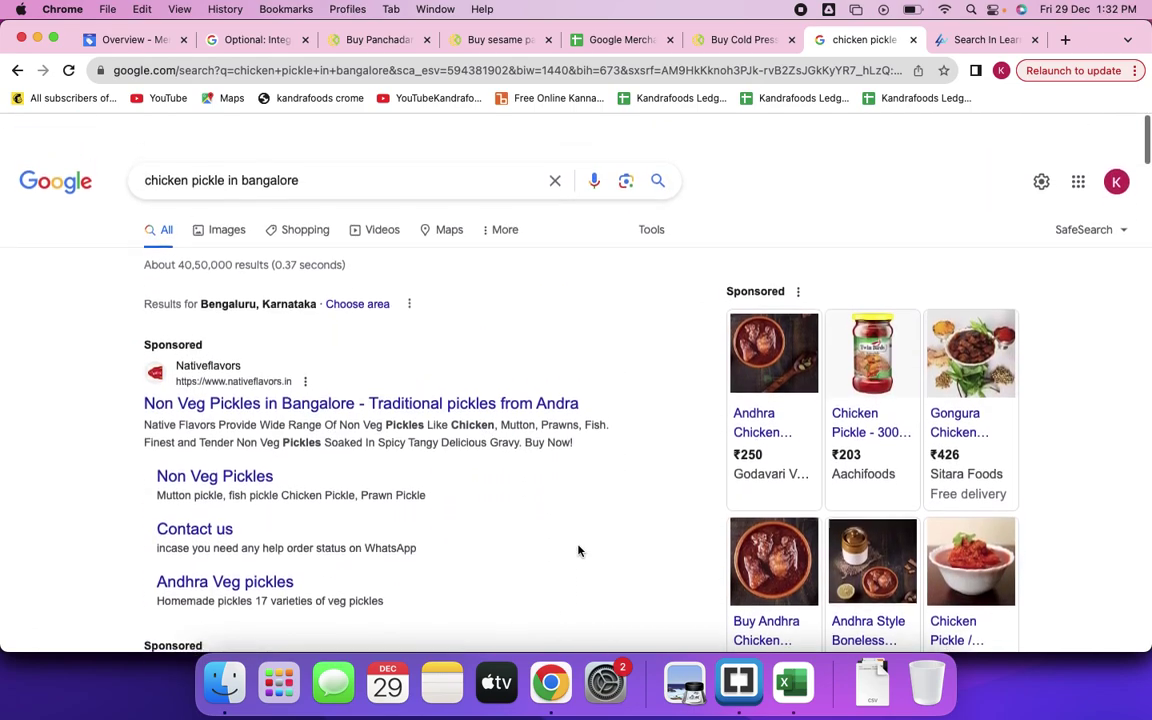
{"action": "scroll", "coordinate": [578, 550], "scroll_direction": "down", "scroll_amount": 10}
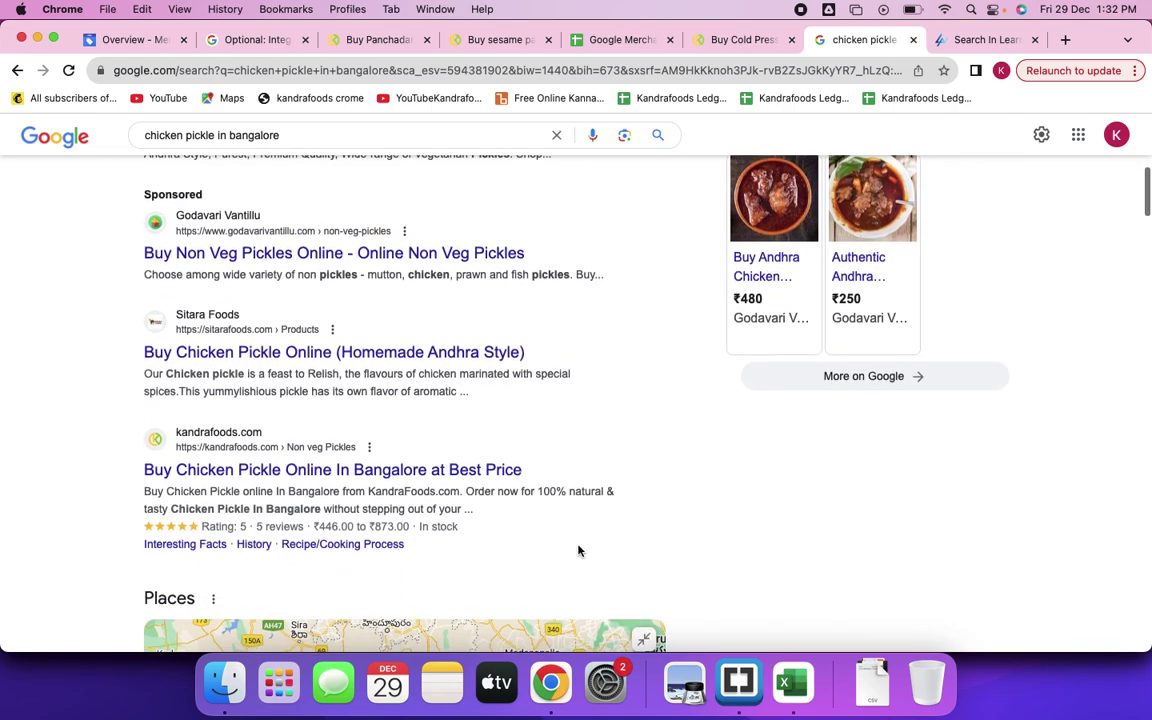
{"action": "scroll", "coordinate": [578, 548], "scroll_direction": "down", "scroll_amount": 5}
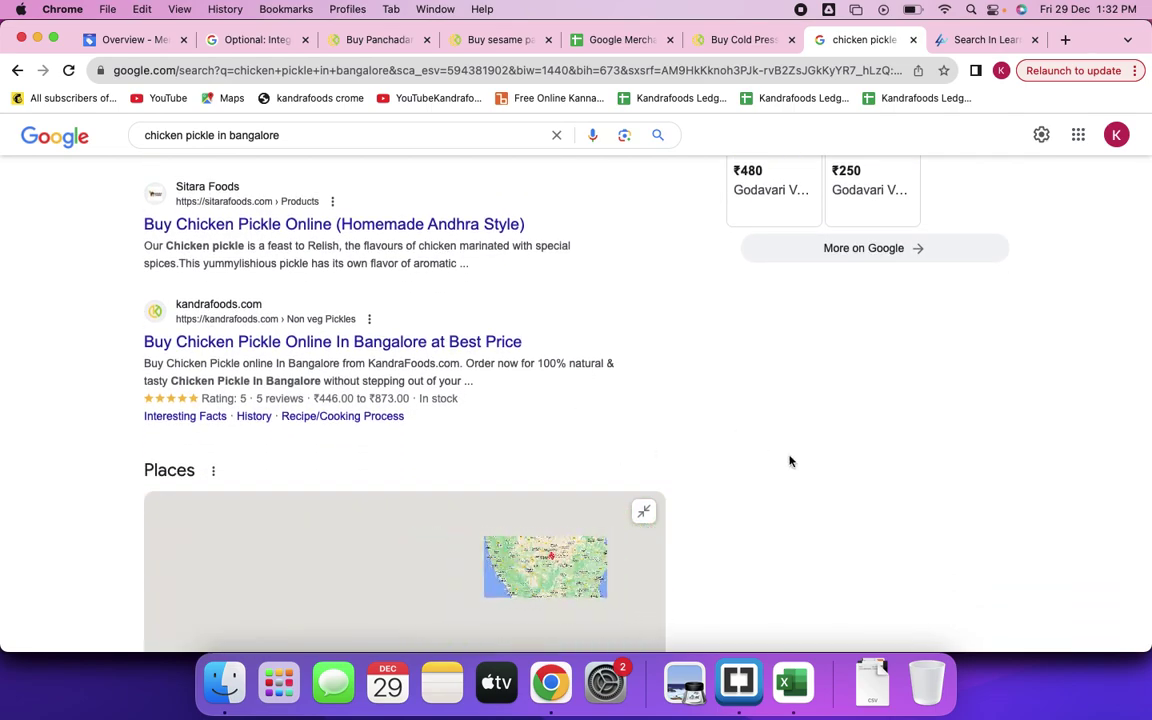
{"action": "scroll", "coordinate": [790, 461], "scroll_direction": "down", "scroll_amount": 3}
{"action": "scroll", "coordinate": [790, 461], "scroll_direction": "down", "scroll_amount": 15}
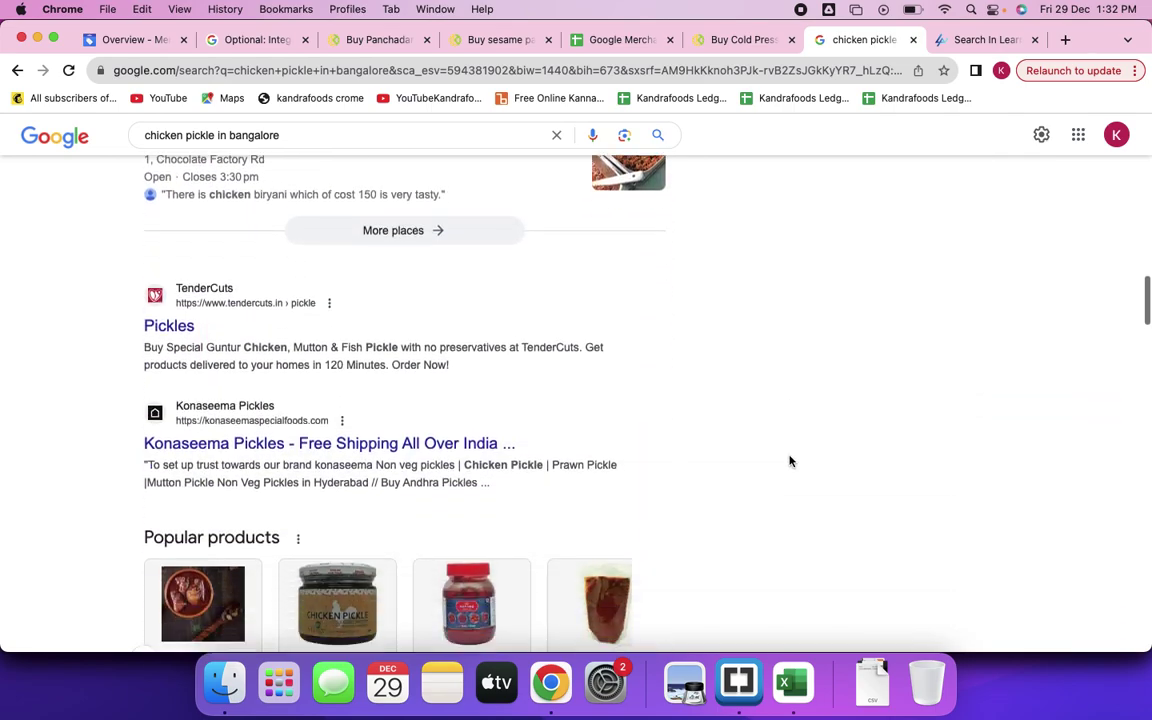
{"action": "scroll", "coordinate": [790, 461], "scroll_direction": "down", "scroll_amount": 8}
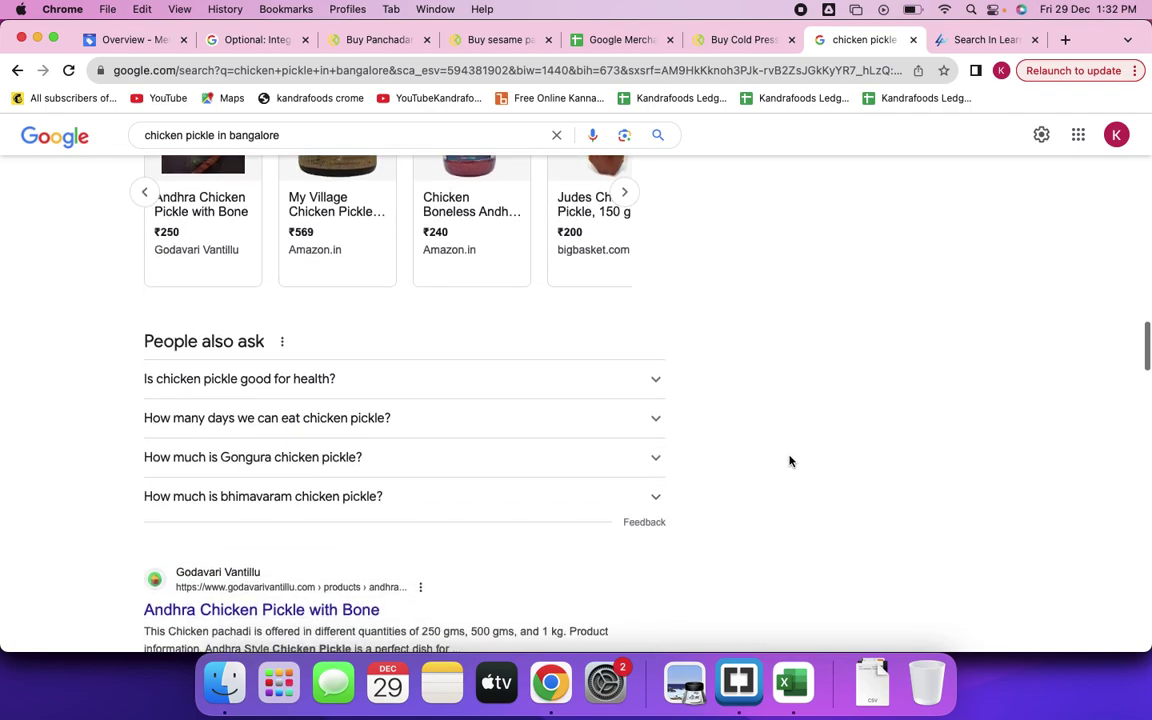
{"action": "scroll", "coordinate": [790, 461], "scroll_direction": "down", "scroll_amount": 4}
{"action": "scroll", "coordinate": [790, 461], "scroll_direction": "down", "scroll_amount": 3}
{"action": "scroll", "coordinate": [790, 461], "scroll_direction": "up", "scroll_amount": 5}
{"action": "scroll", "coordinate": [790, 461], "scroll_direction": "up", "scroll_amount": 15}
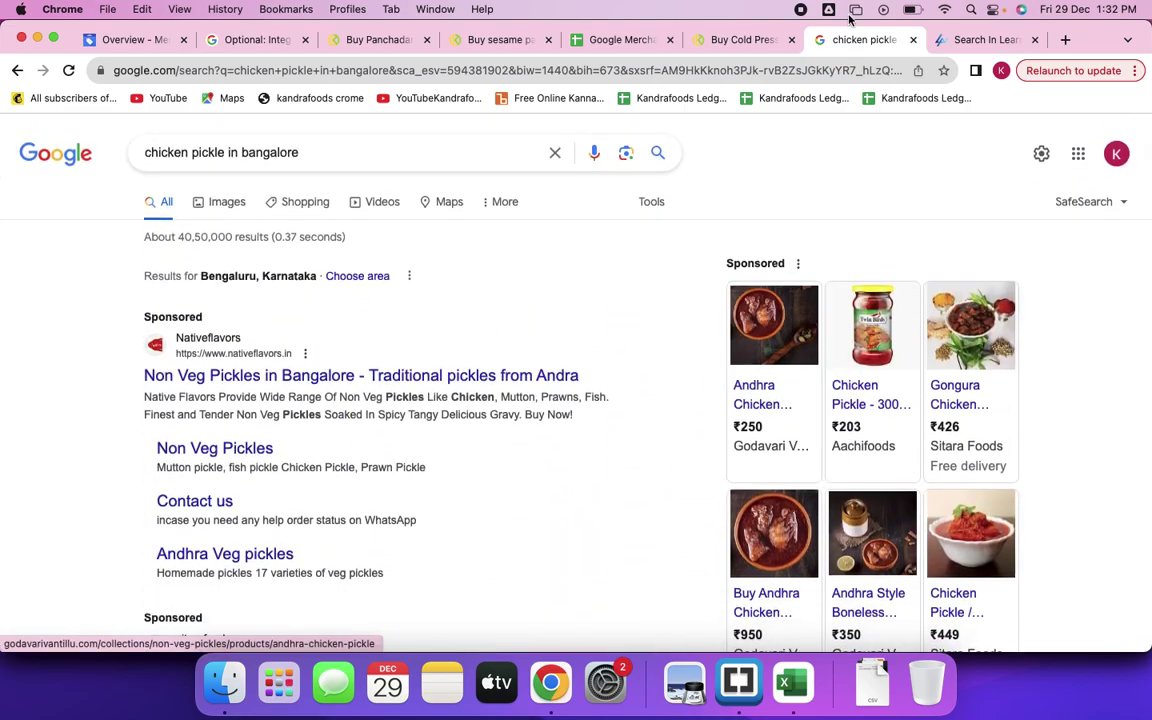